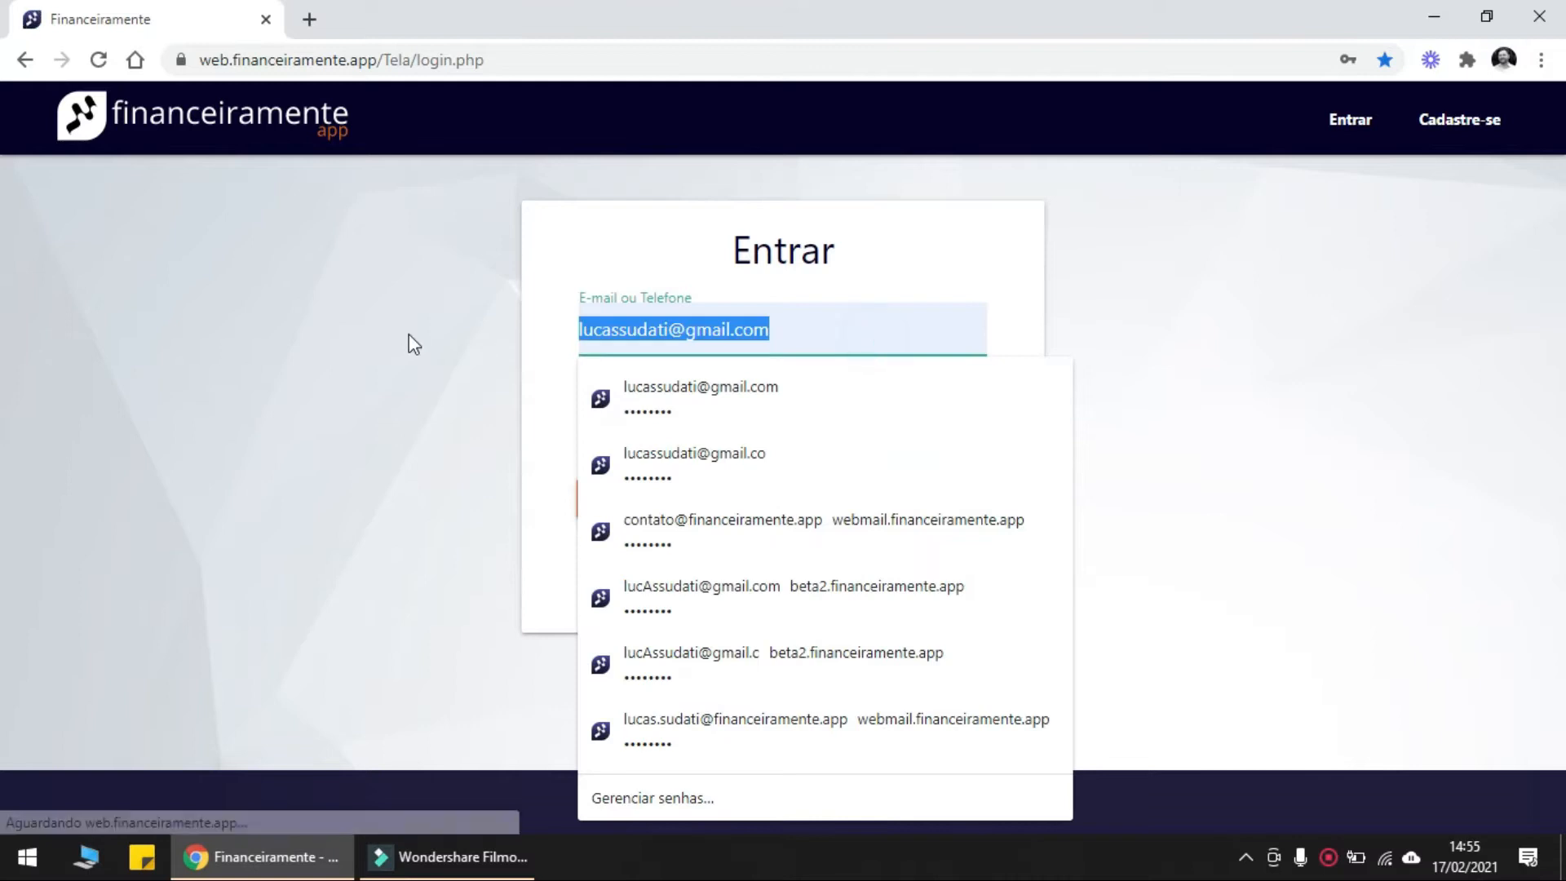
Log in to the Financeiramente account with the account e-mail and password
text(@)
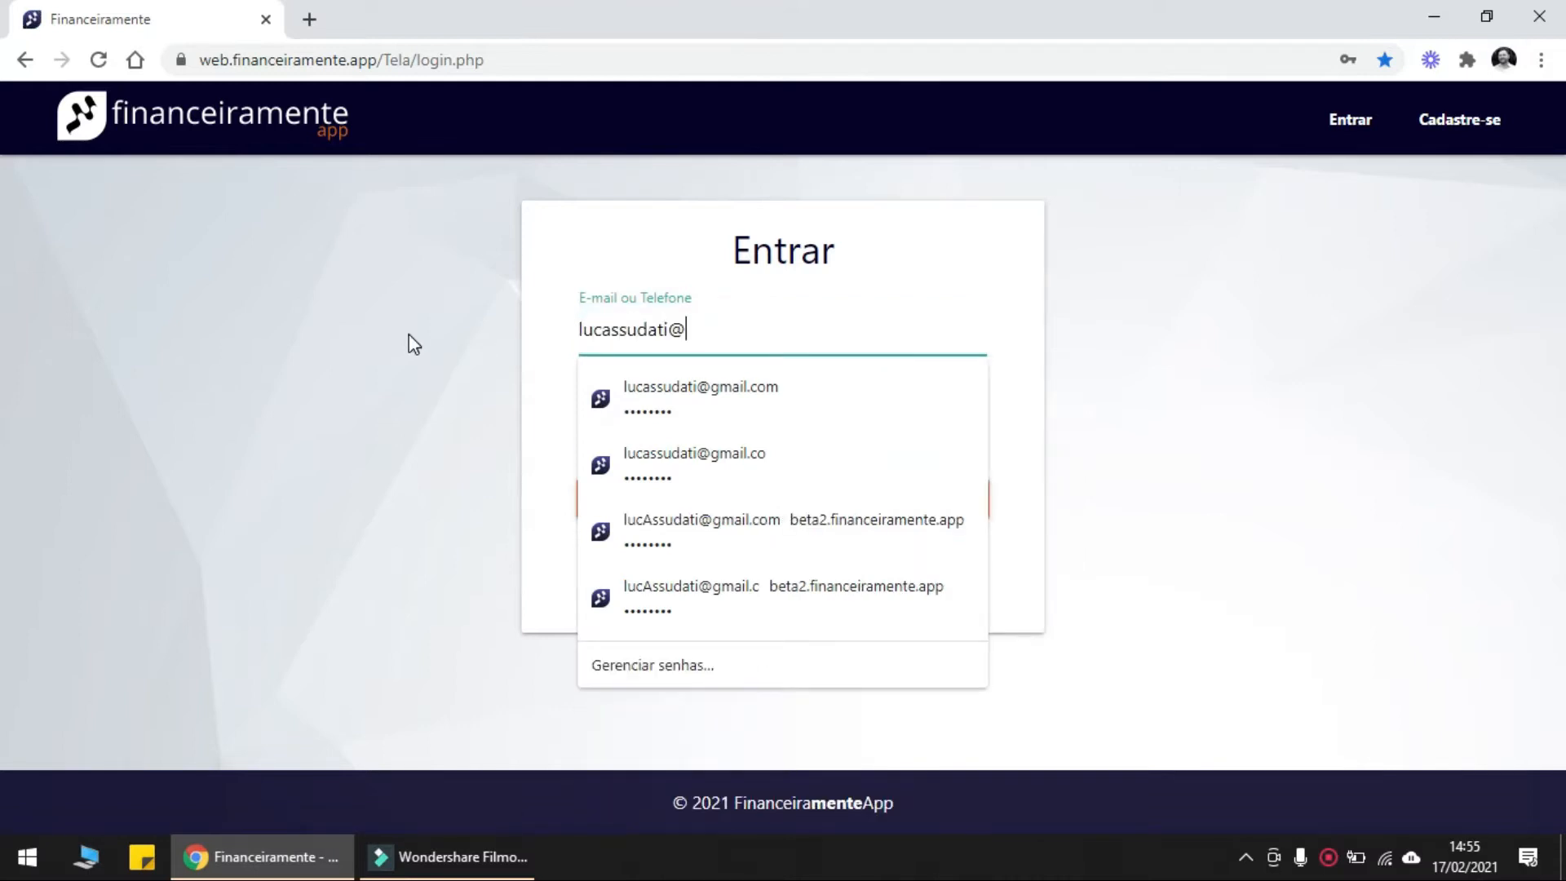
text(hotmail.com)
key(Tab)
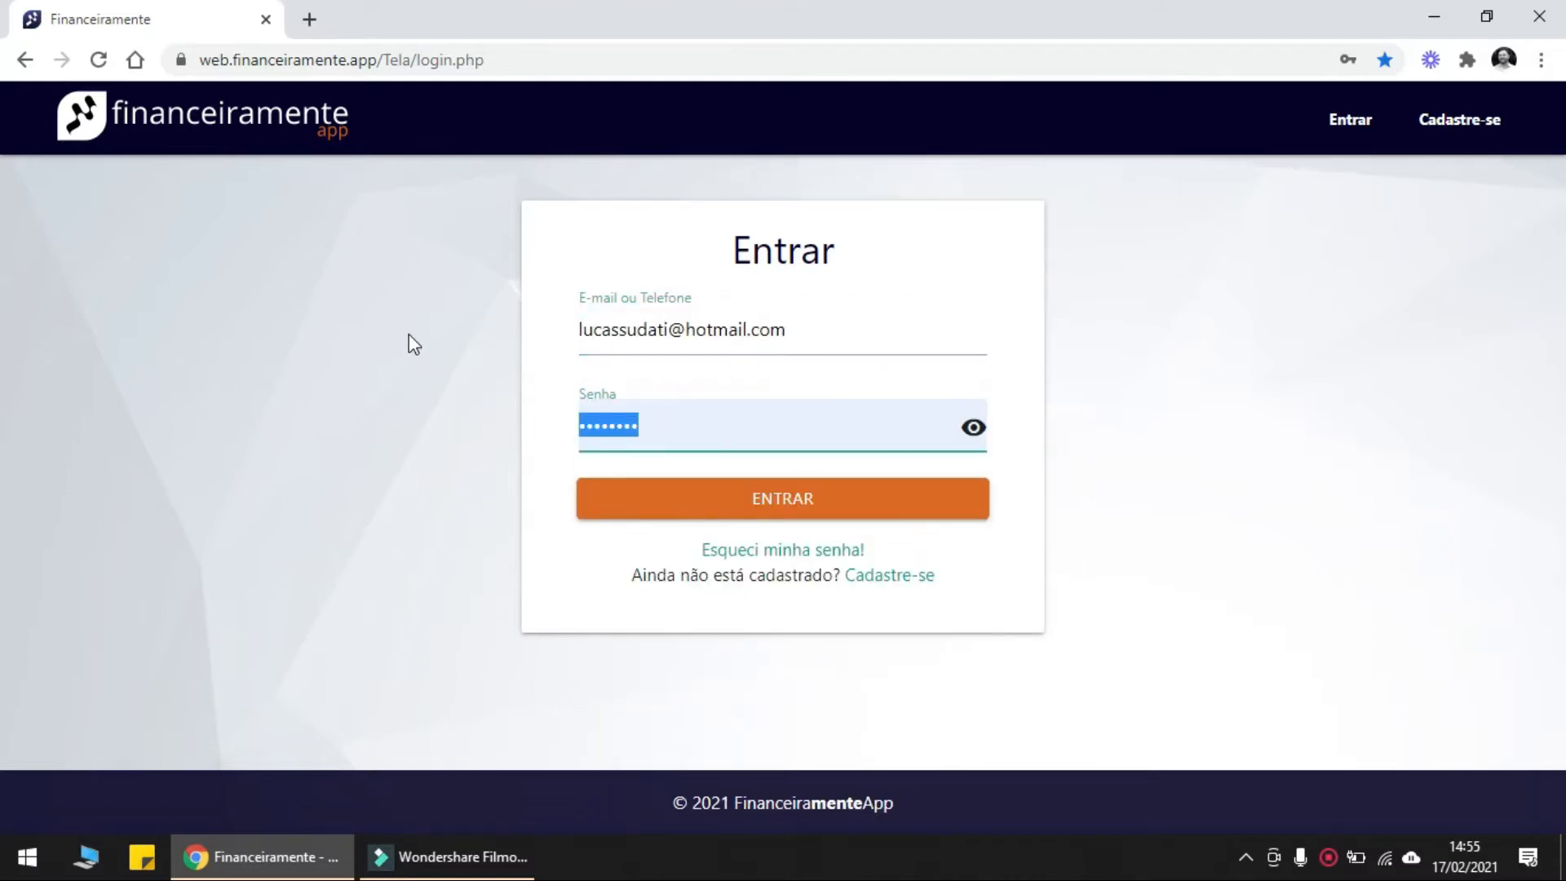
text(••••••••)
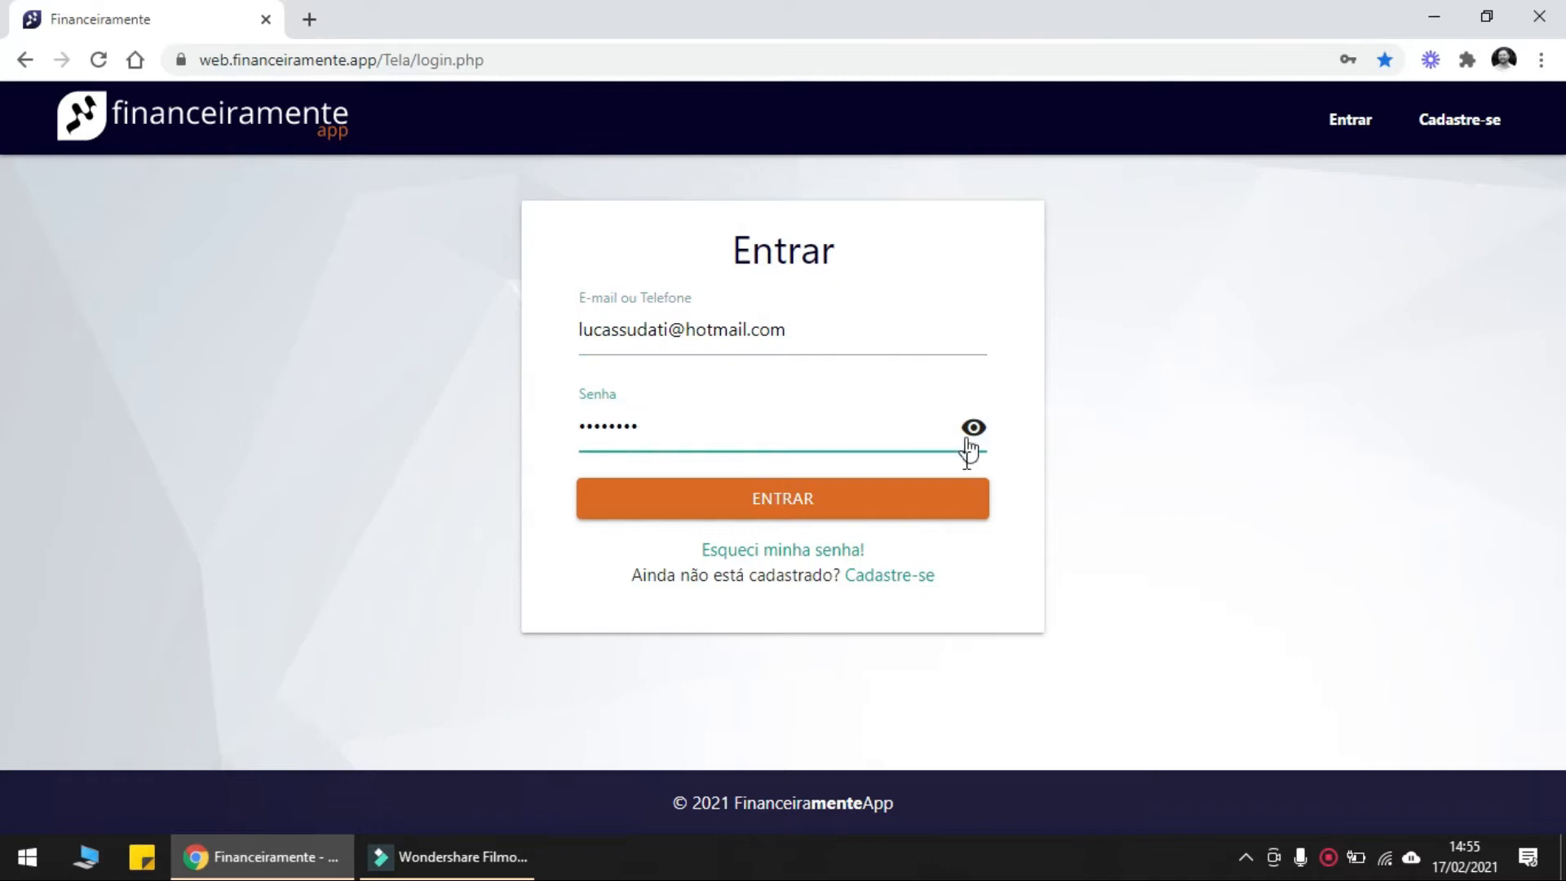
click(826, 502)
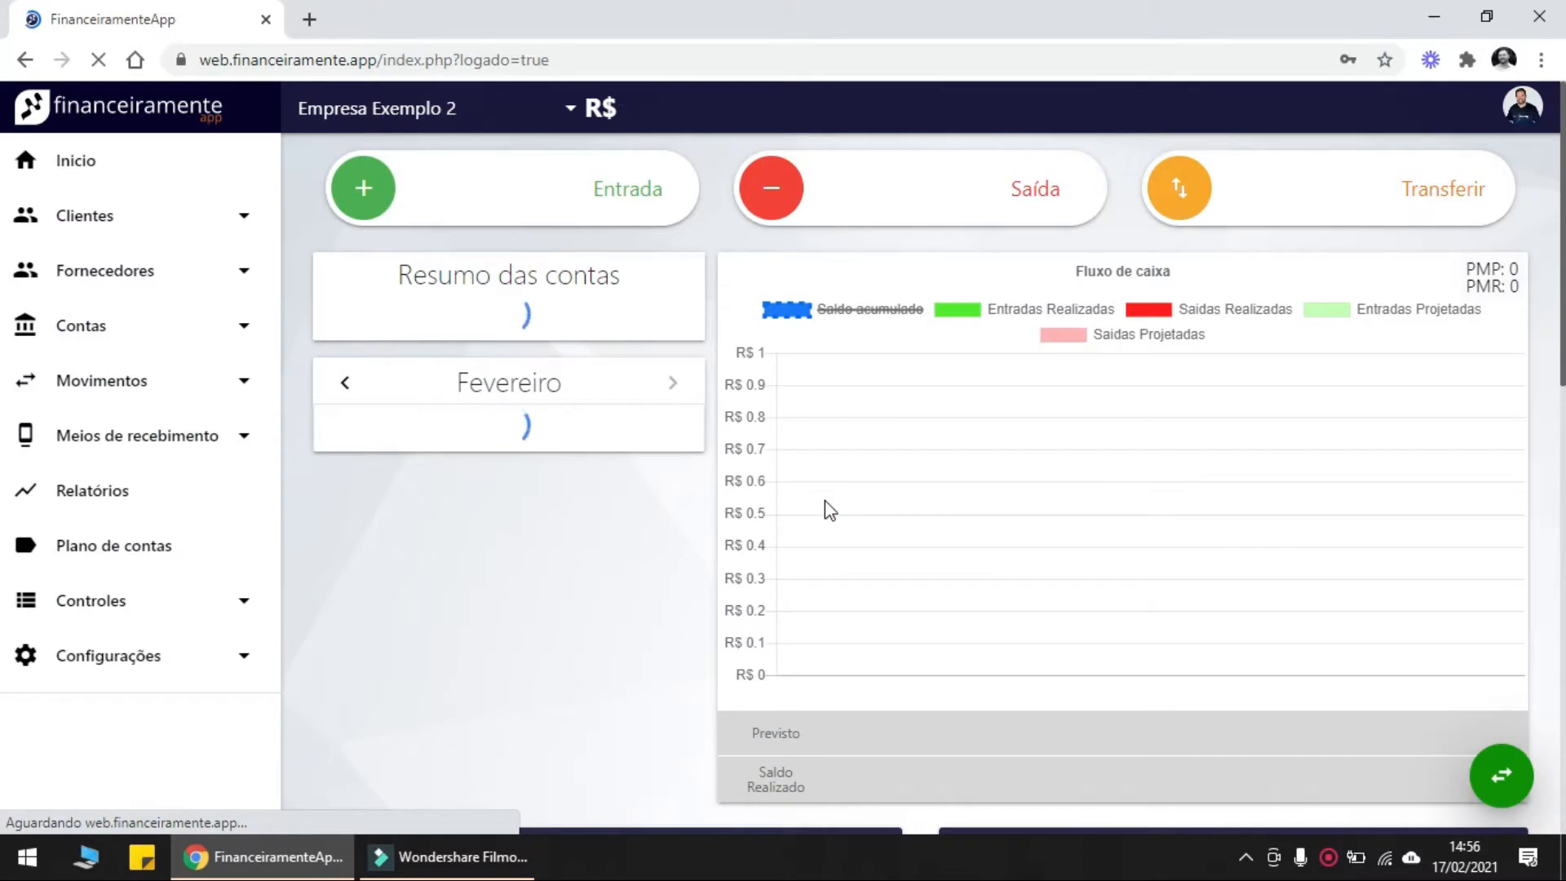
click(1001, 390)
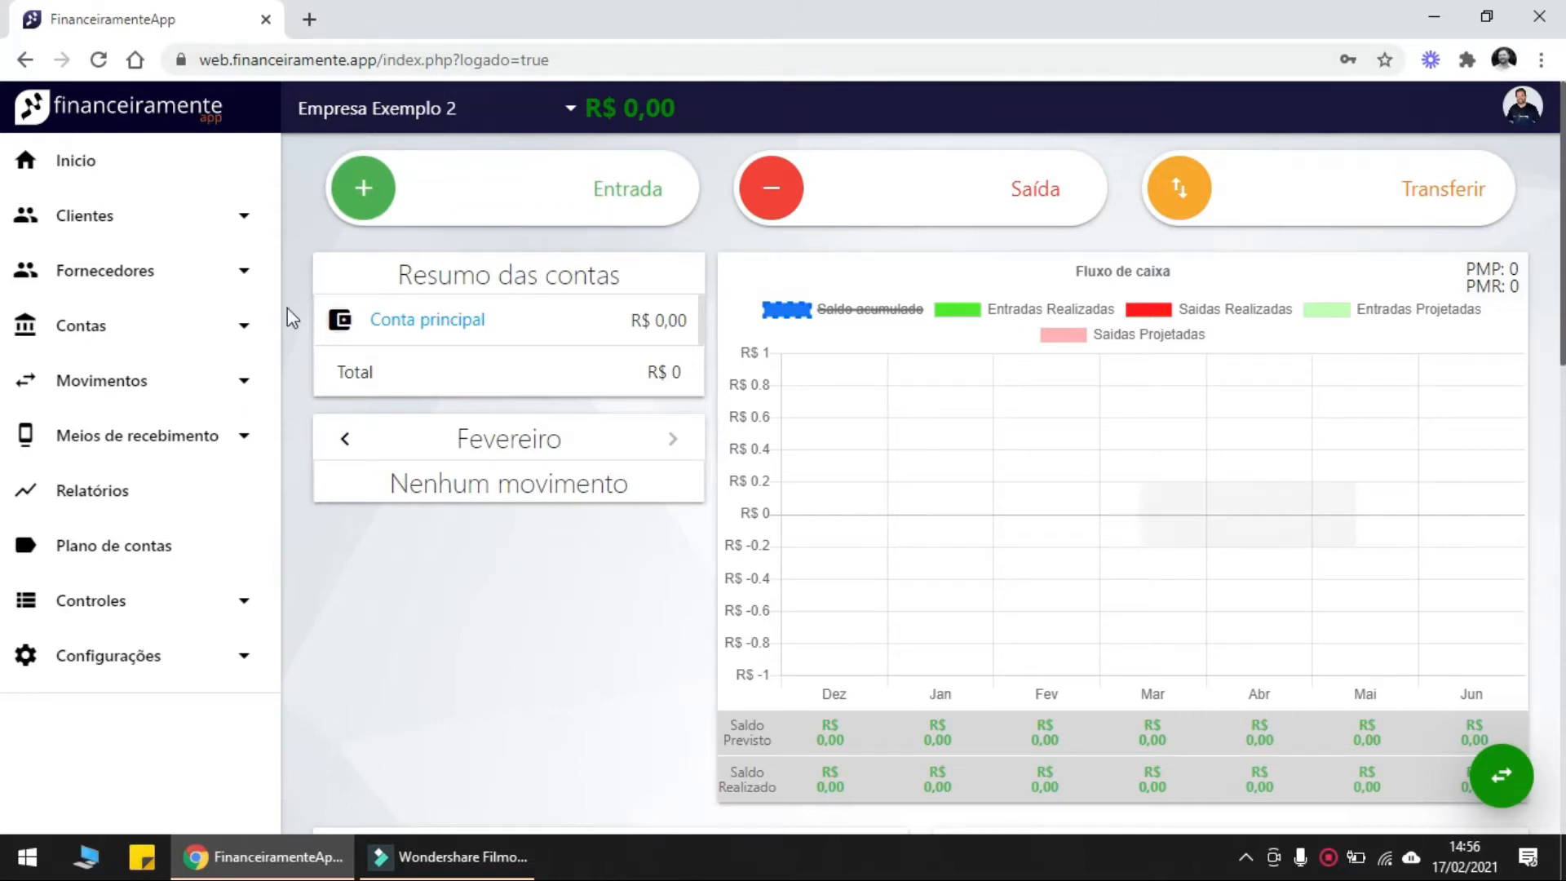
Switch the active company from the company list to Exemplo Empresa
click(434, 121)
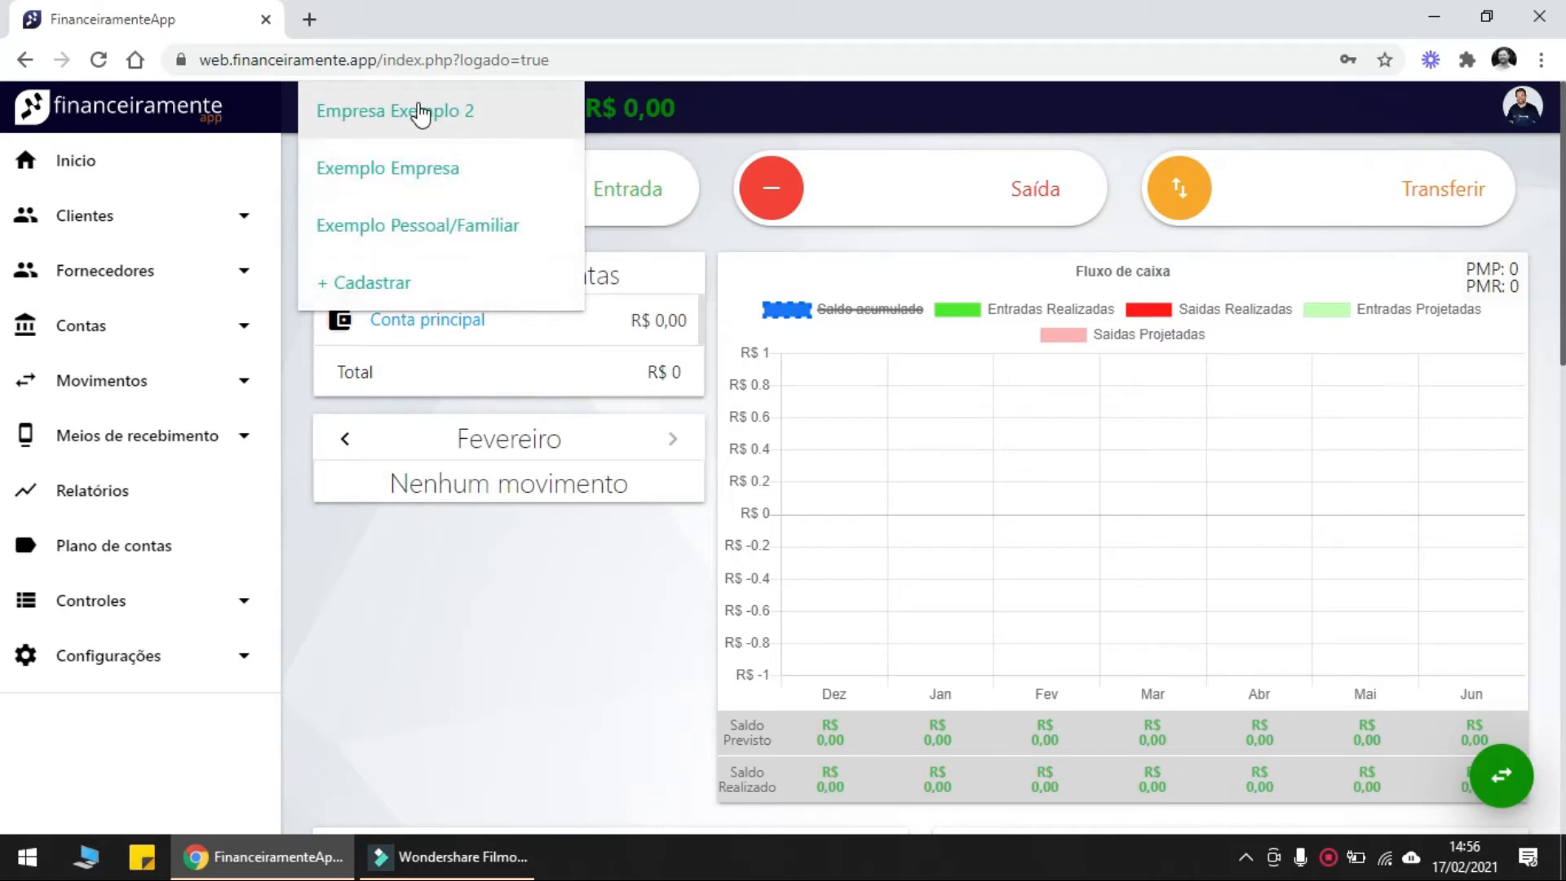
click(767, 110)
click(374, 105)
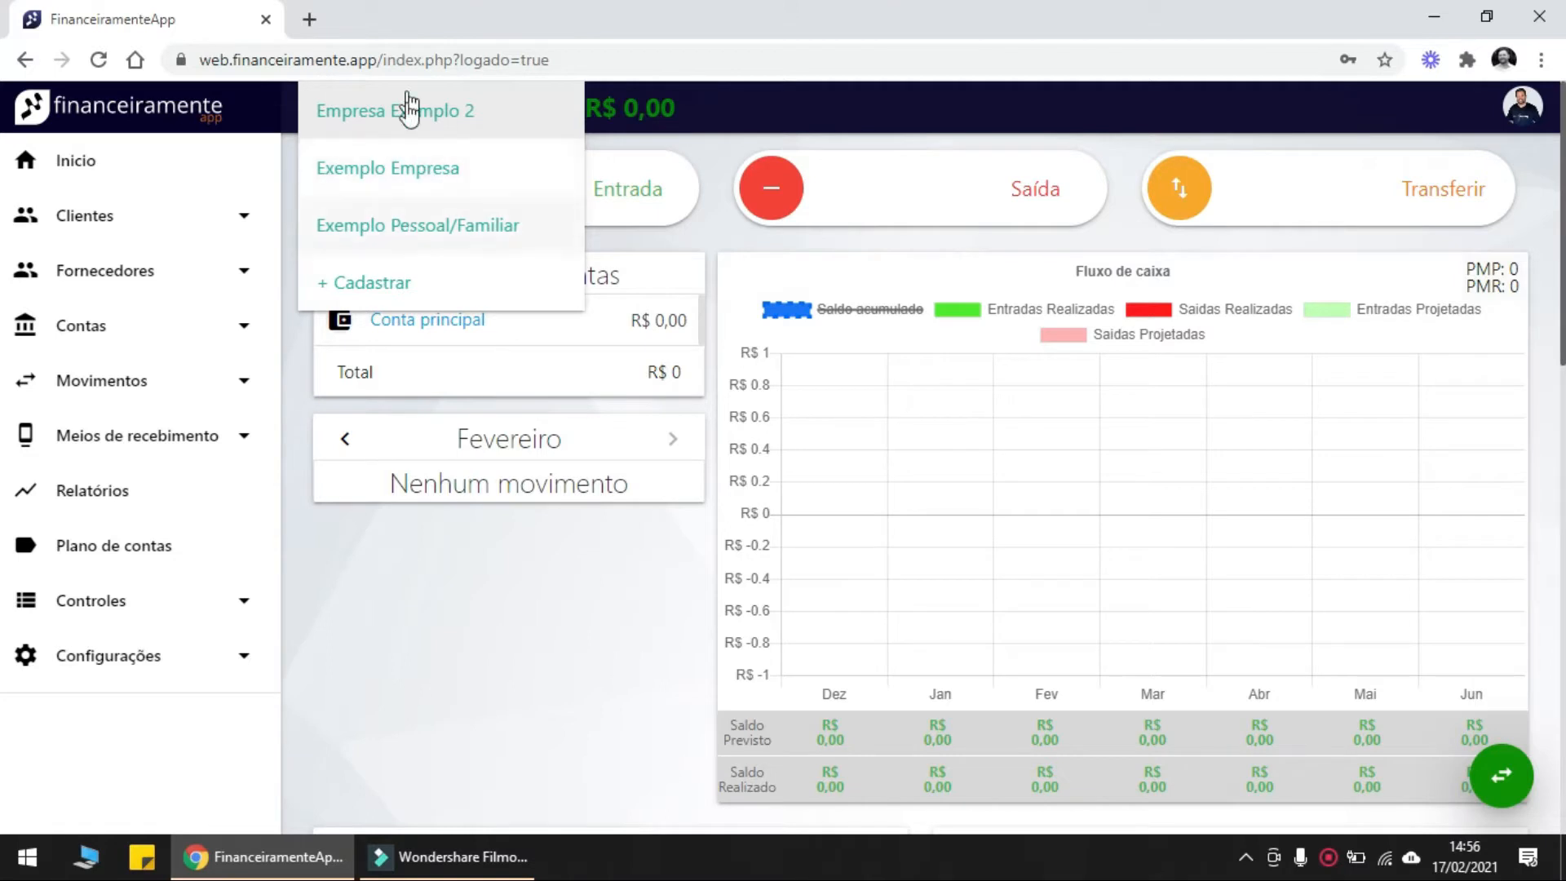
click(415, 173)
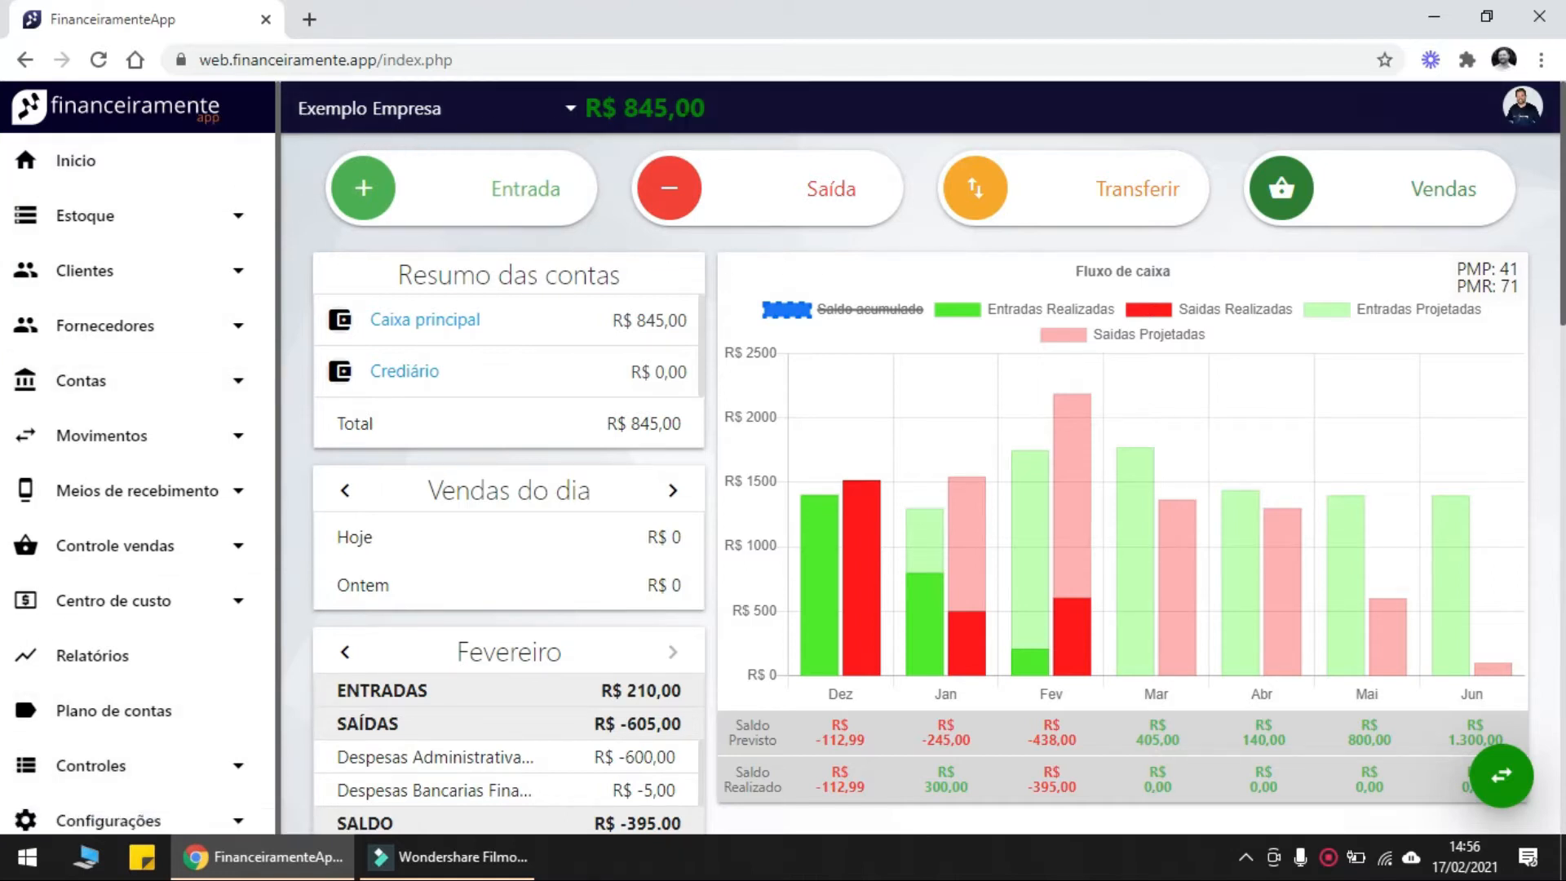
Review the available companies, the overall balance in the header and the options in the user profile menu
click(475, 115)
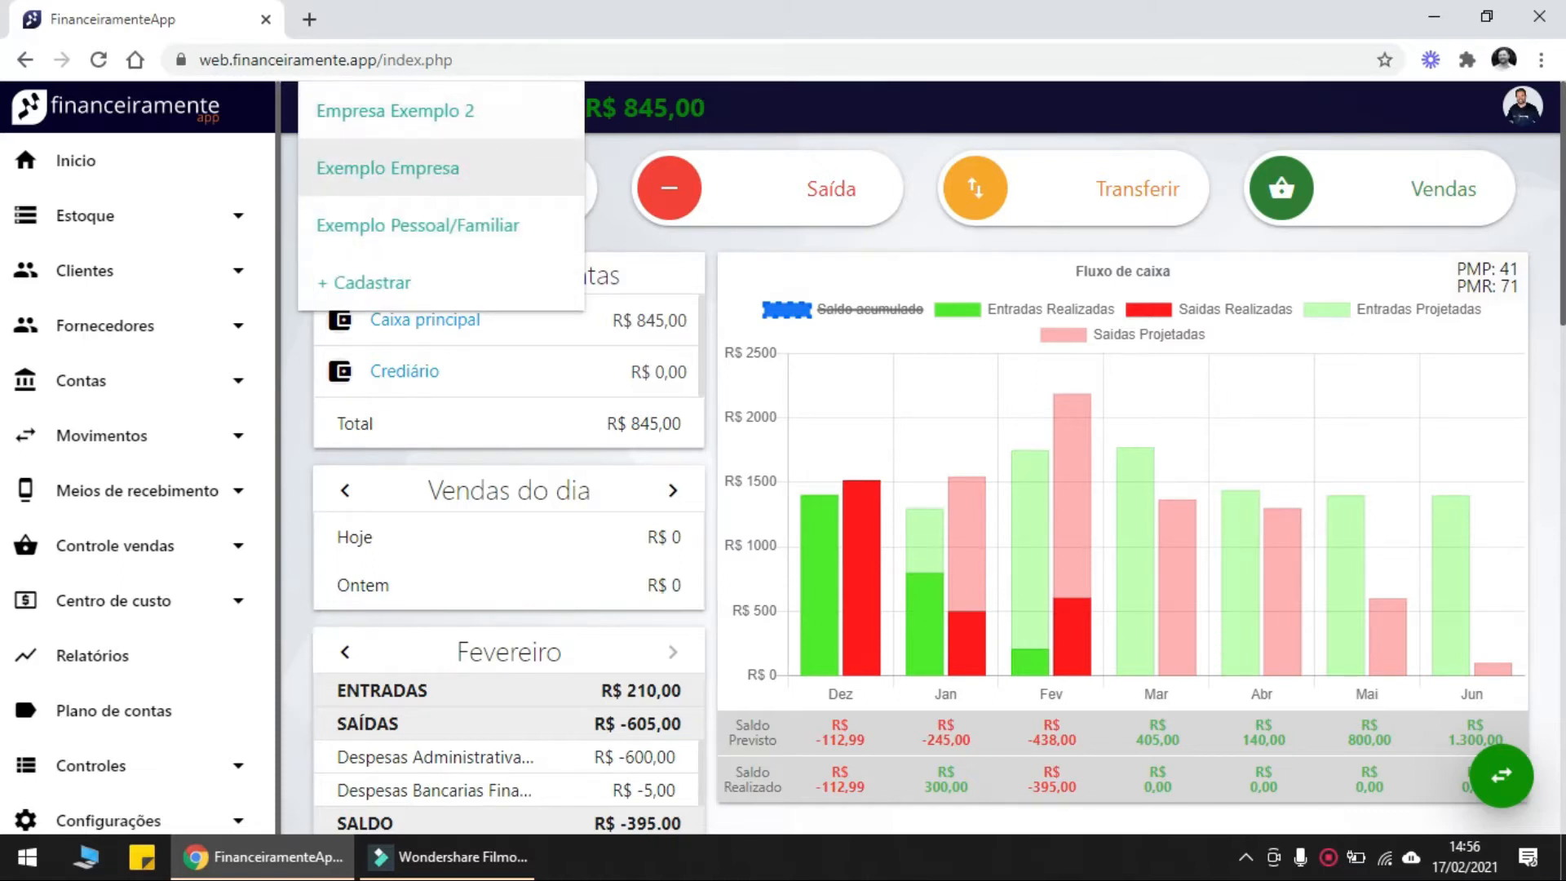
click(709, 107)
mouse_move(721, 107)
mouse_down()
mouse_move(603, 104)
mouse_move(706, 108)
mouse_up()
click(613, 99)
click(707, 107)
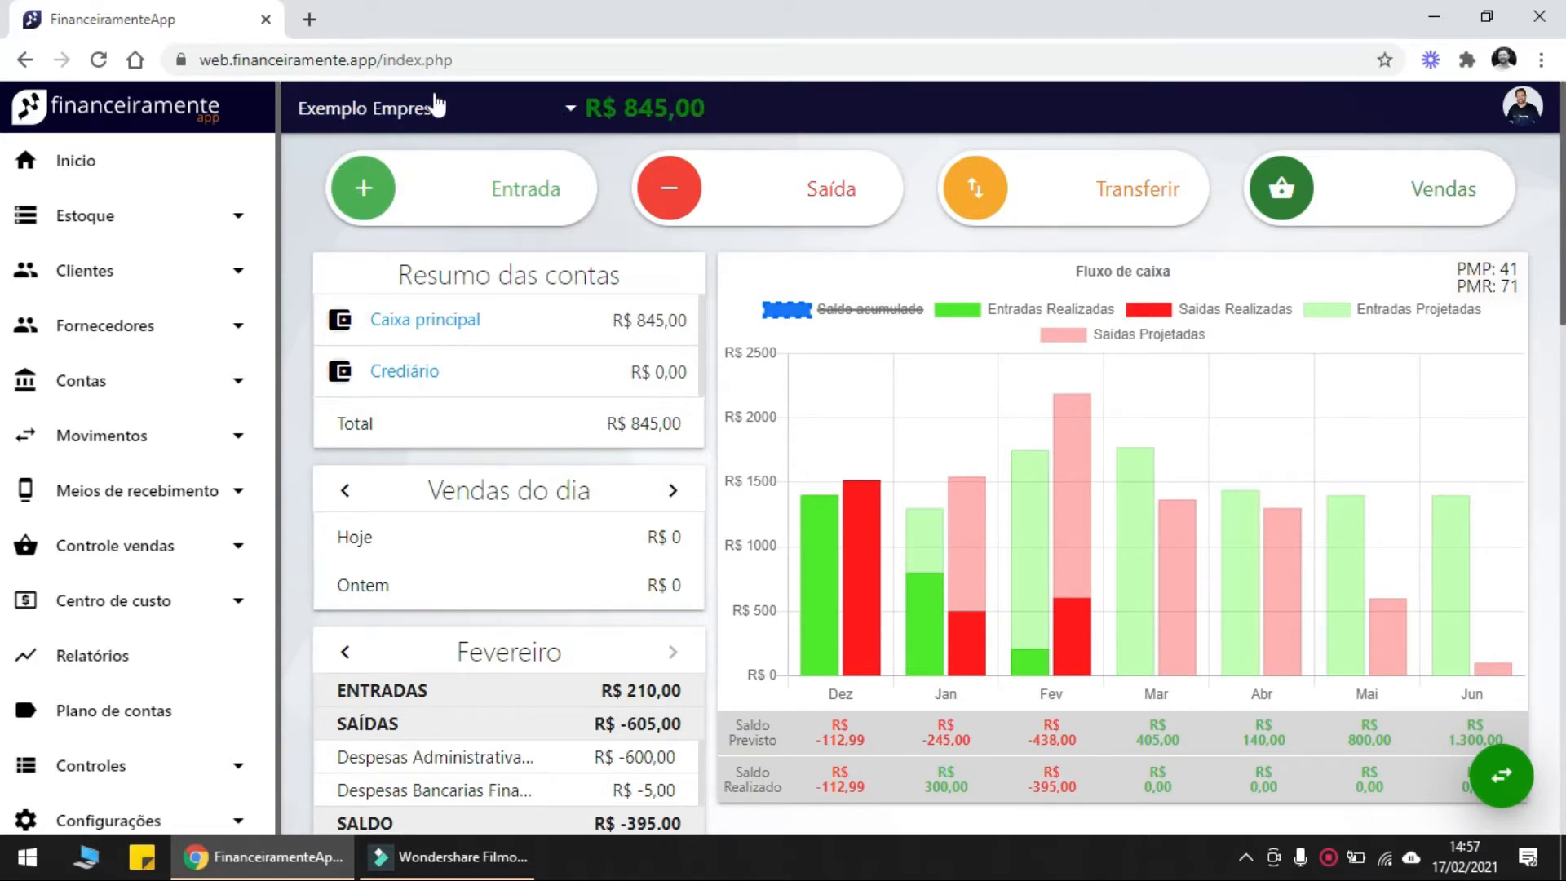
click(1529, 122)
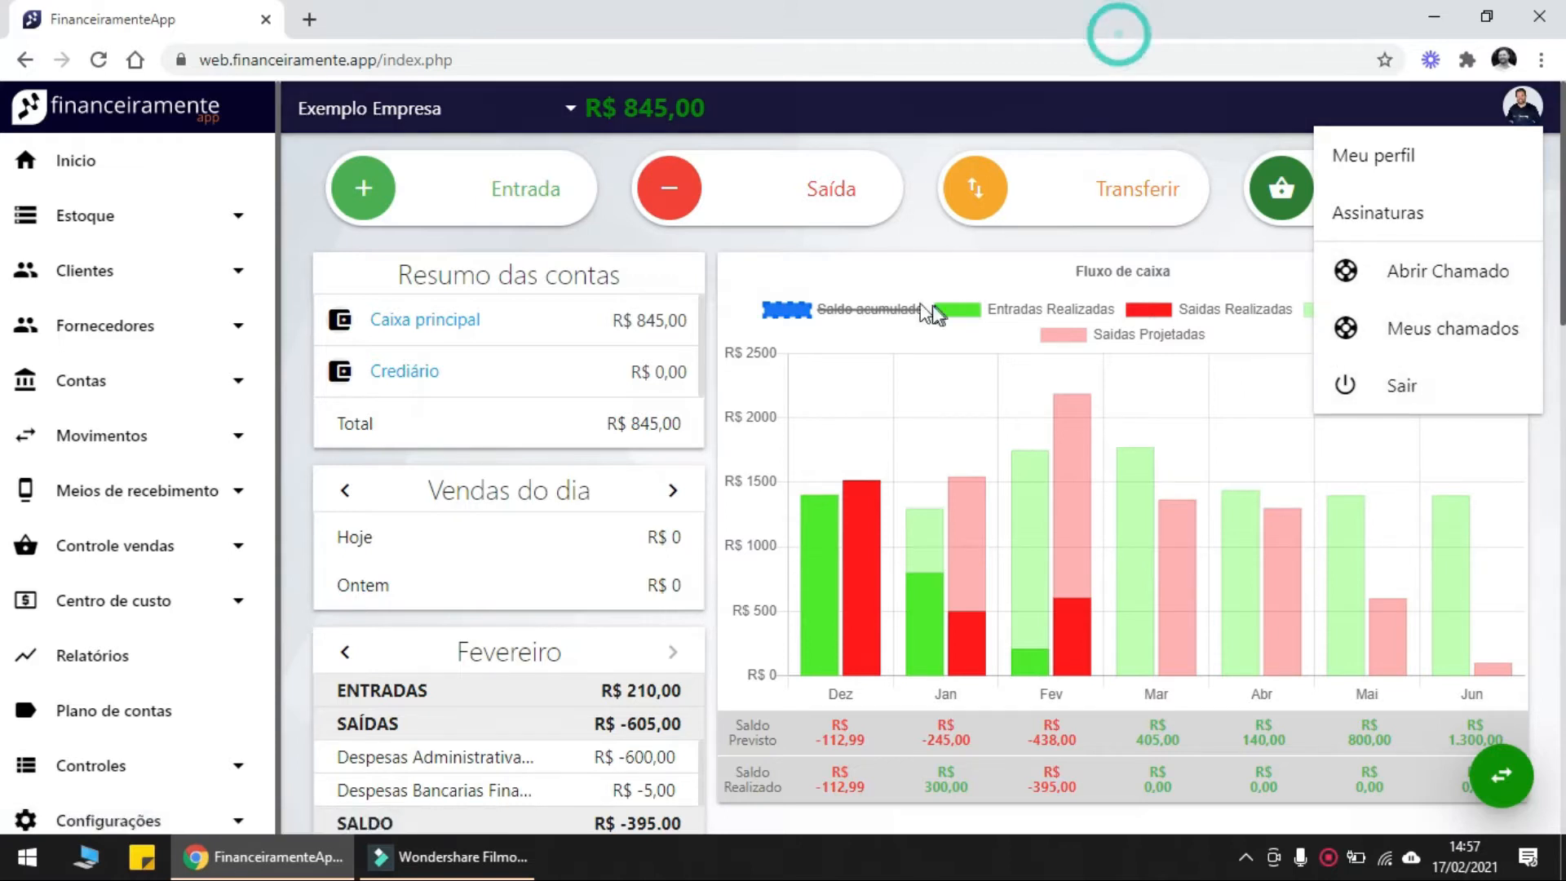
click(1230, 257)
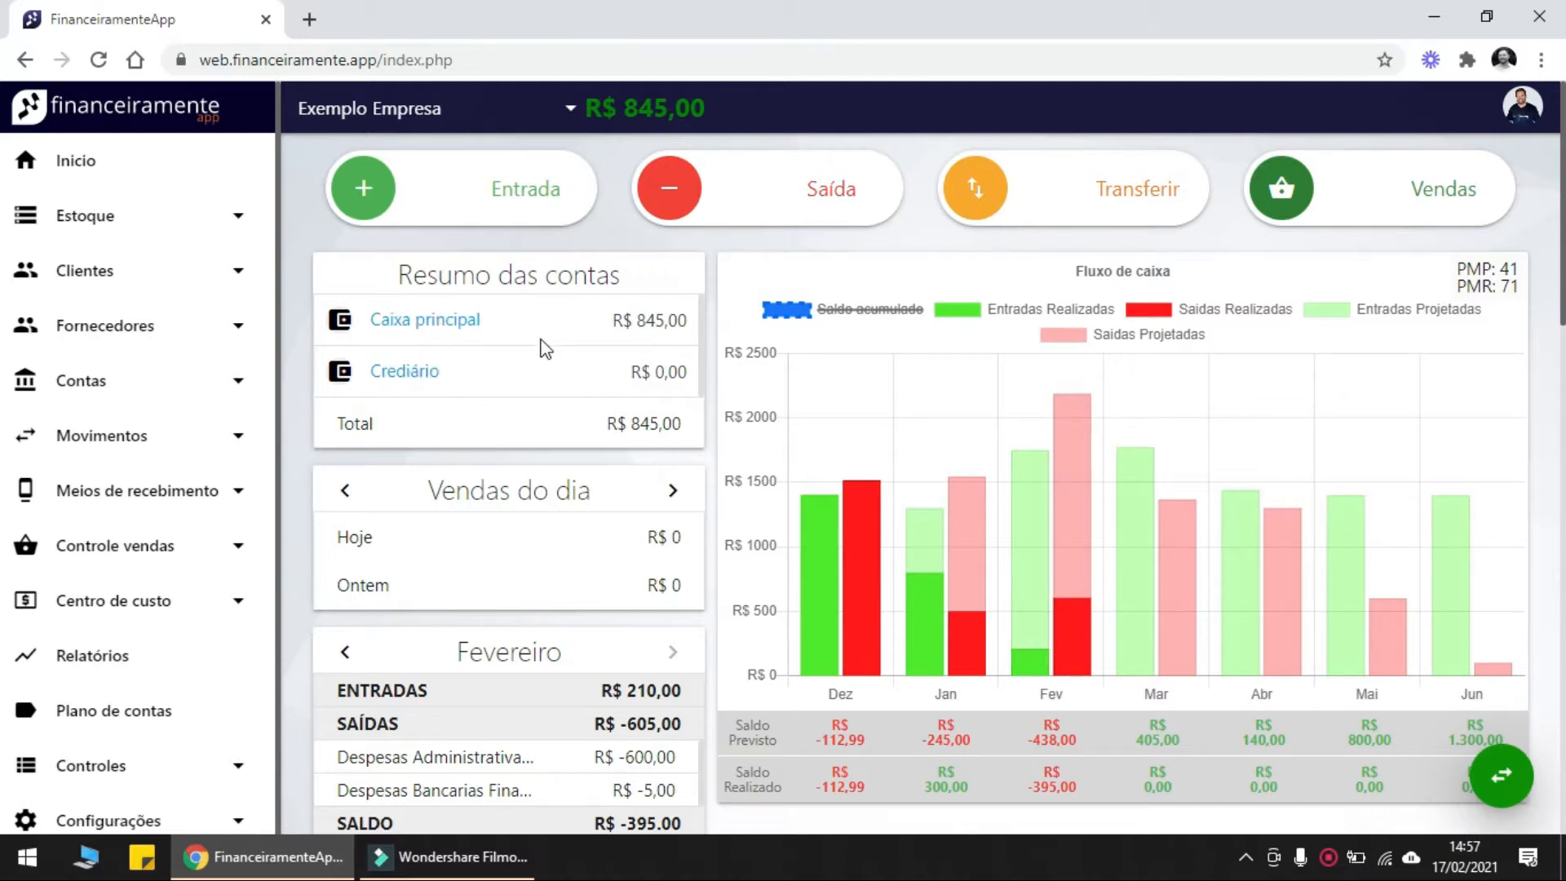
Open the Caixa principal account statement and check which accounts it can be filtered by
click(445, 324)
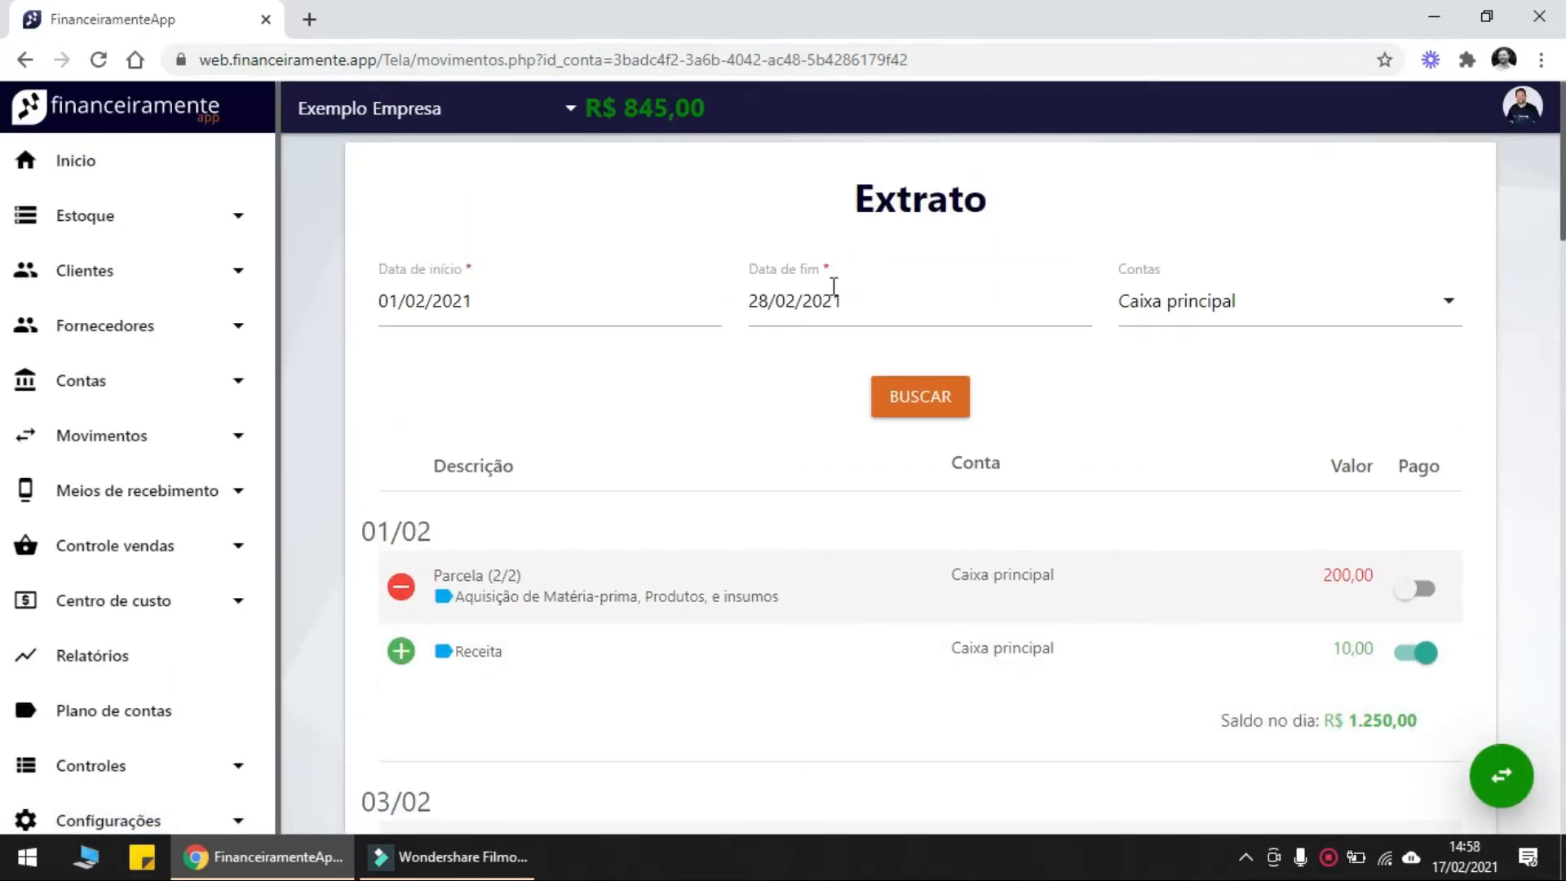
click(1259, 320)
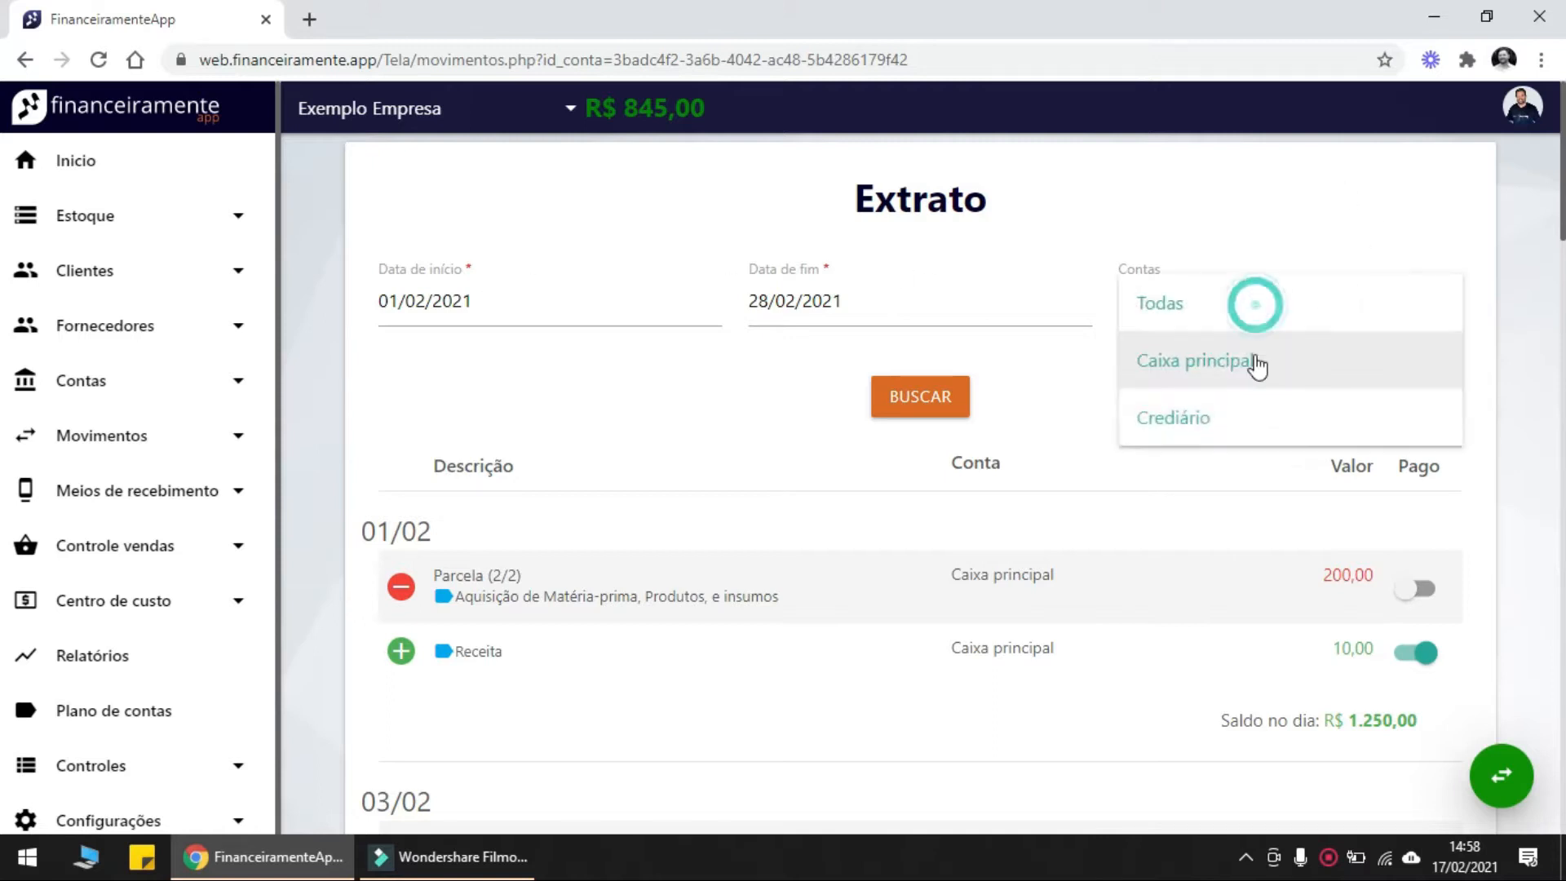
click(1083, 265)
Examine the Caixa principal movements for February 2021, including their paid status, daily balances and closing totals
scroll(968, 430, down, 5)
scroll(780, 378, up, 3)
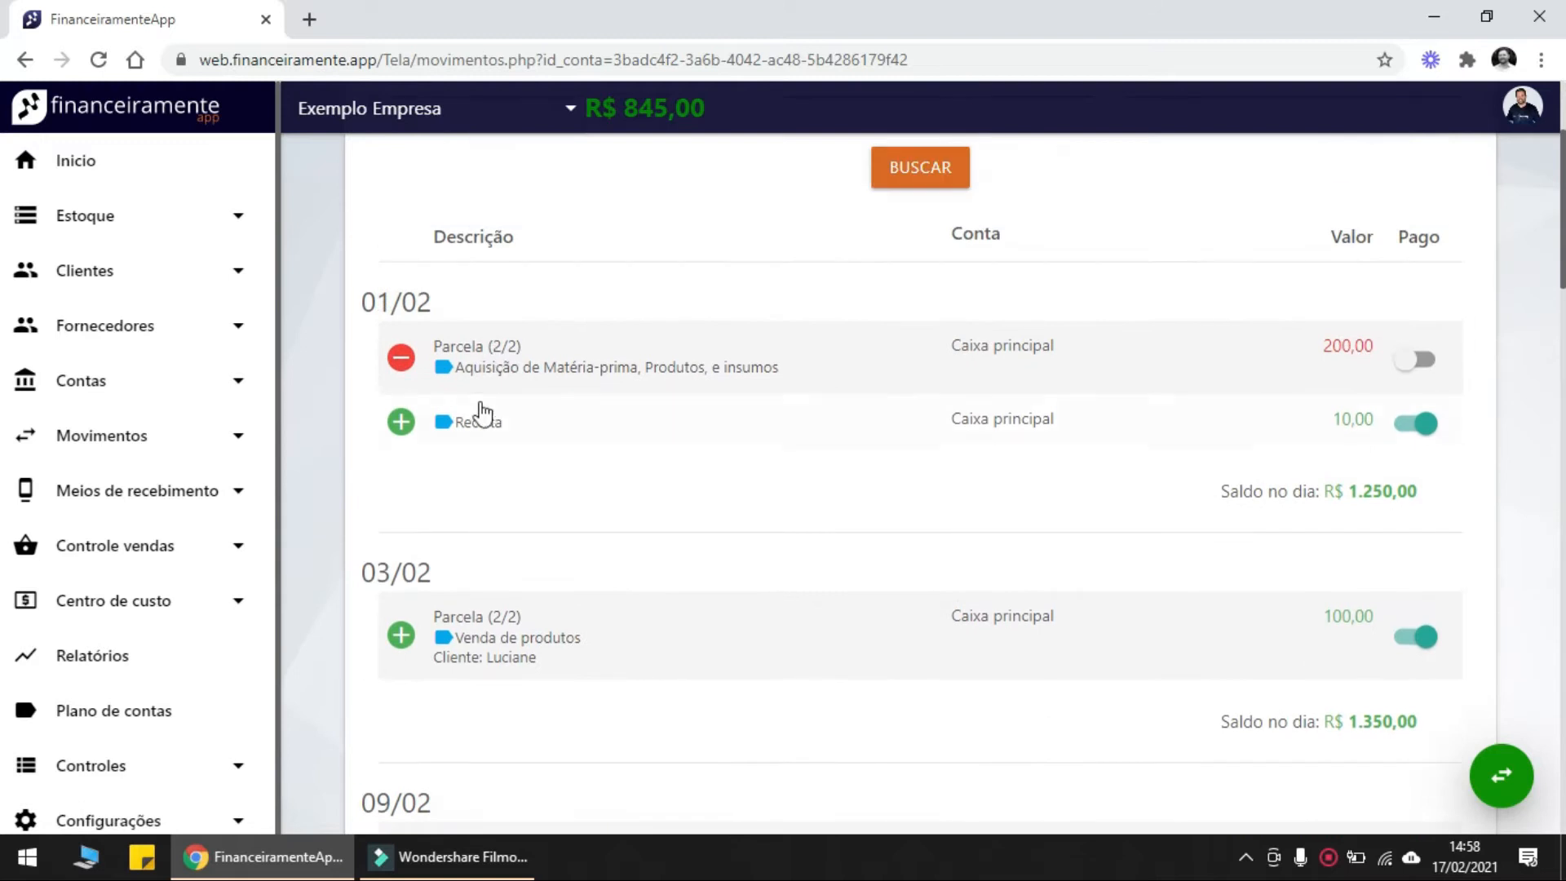
scroll(570, 290, down, 1)
scroll(629, 356, up, 3)
scroll(636, 321, down, 1)
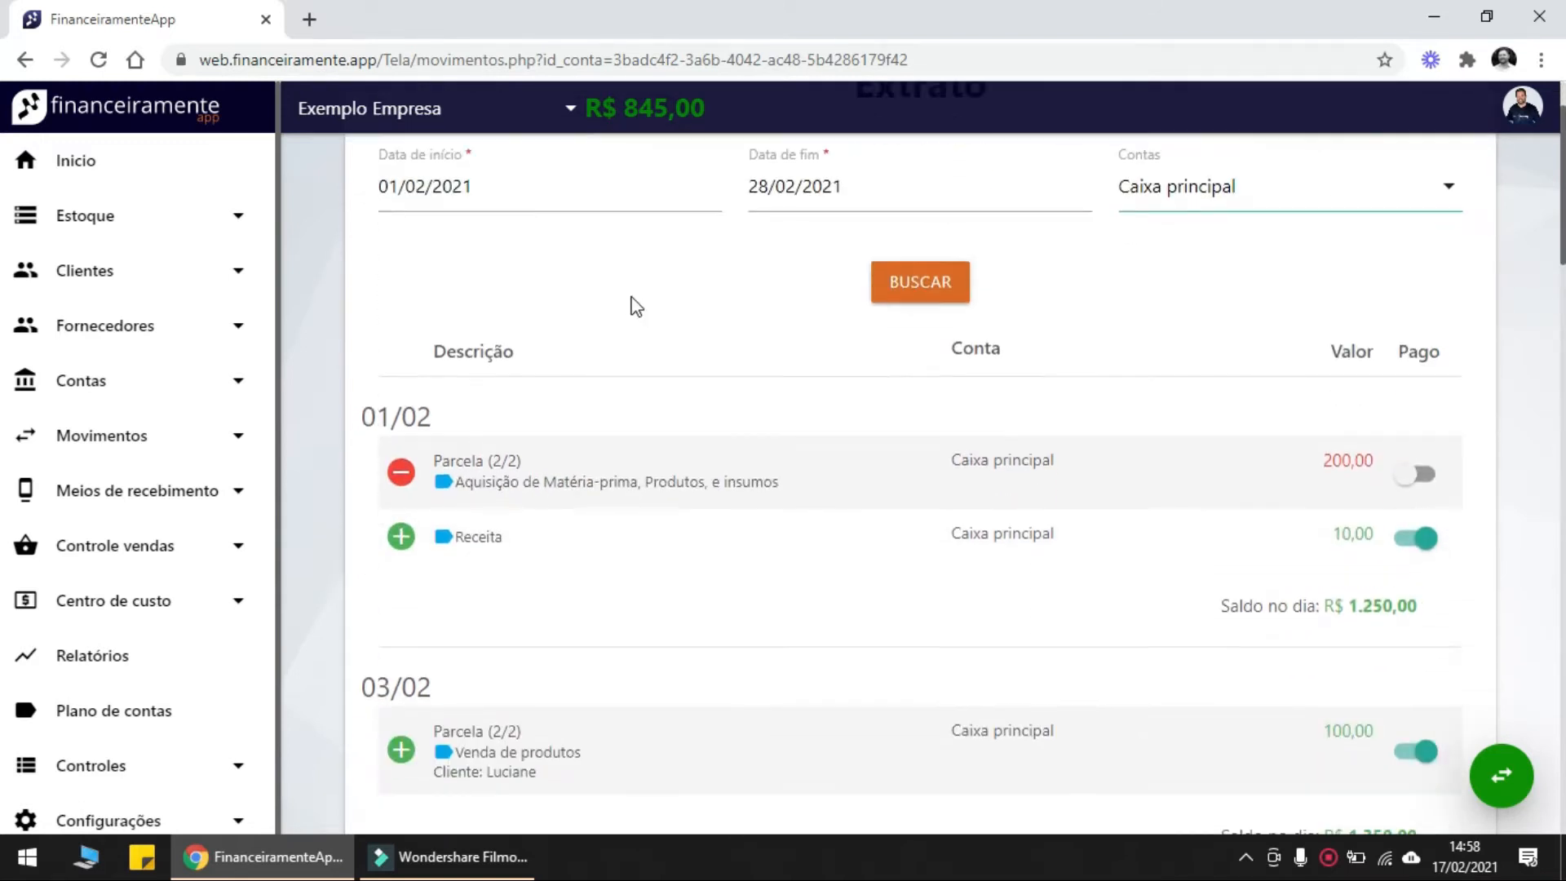
scroll(658, 347, up, 1)
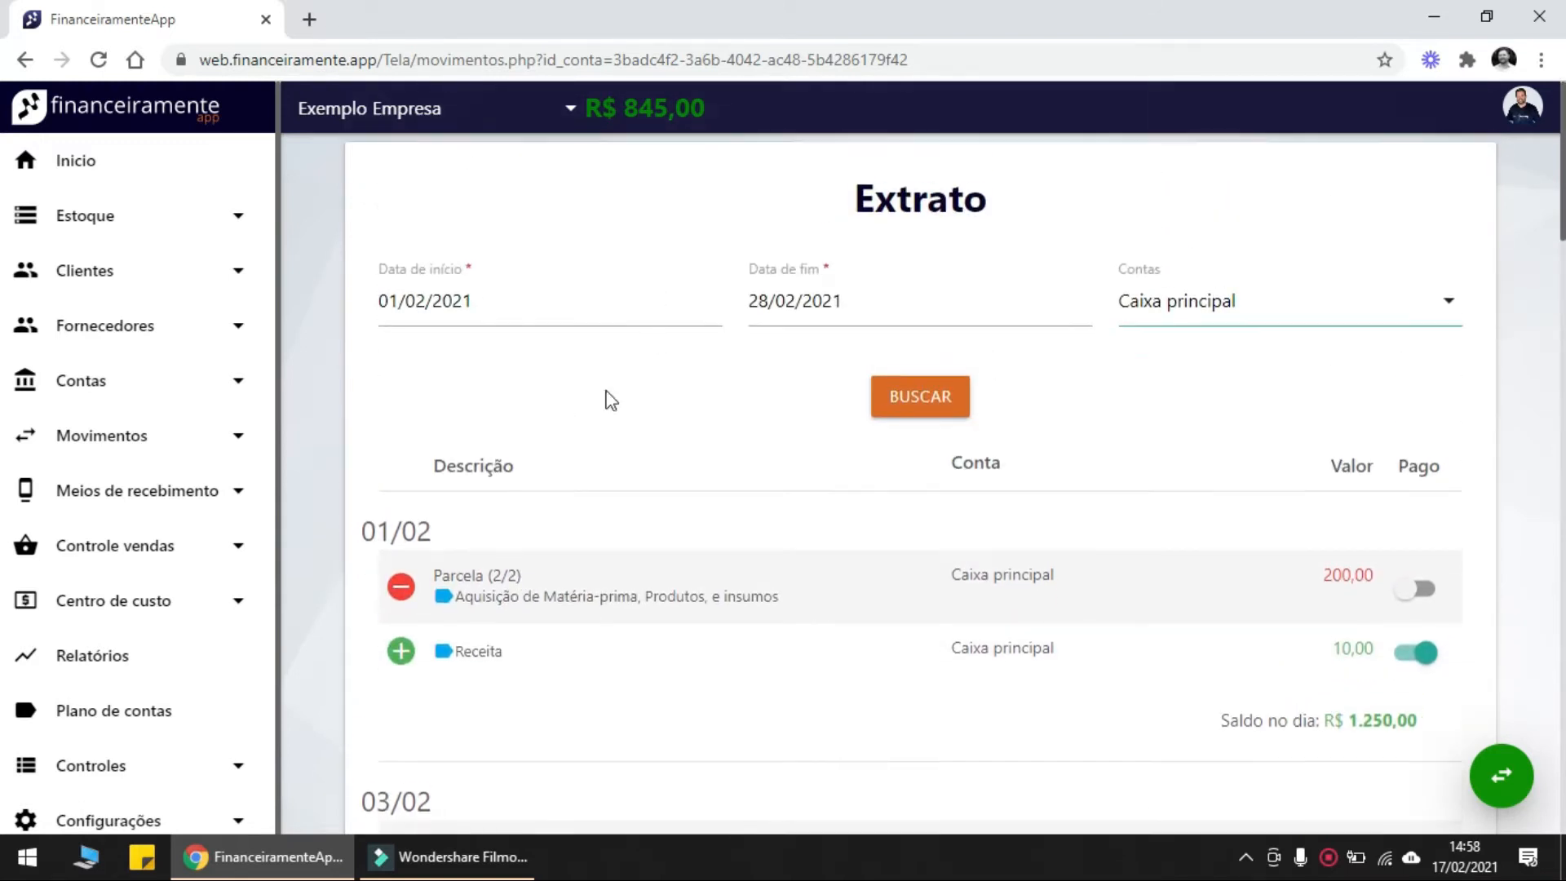
scroll(1126, 477, down, 2)
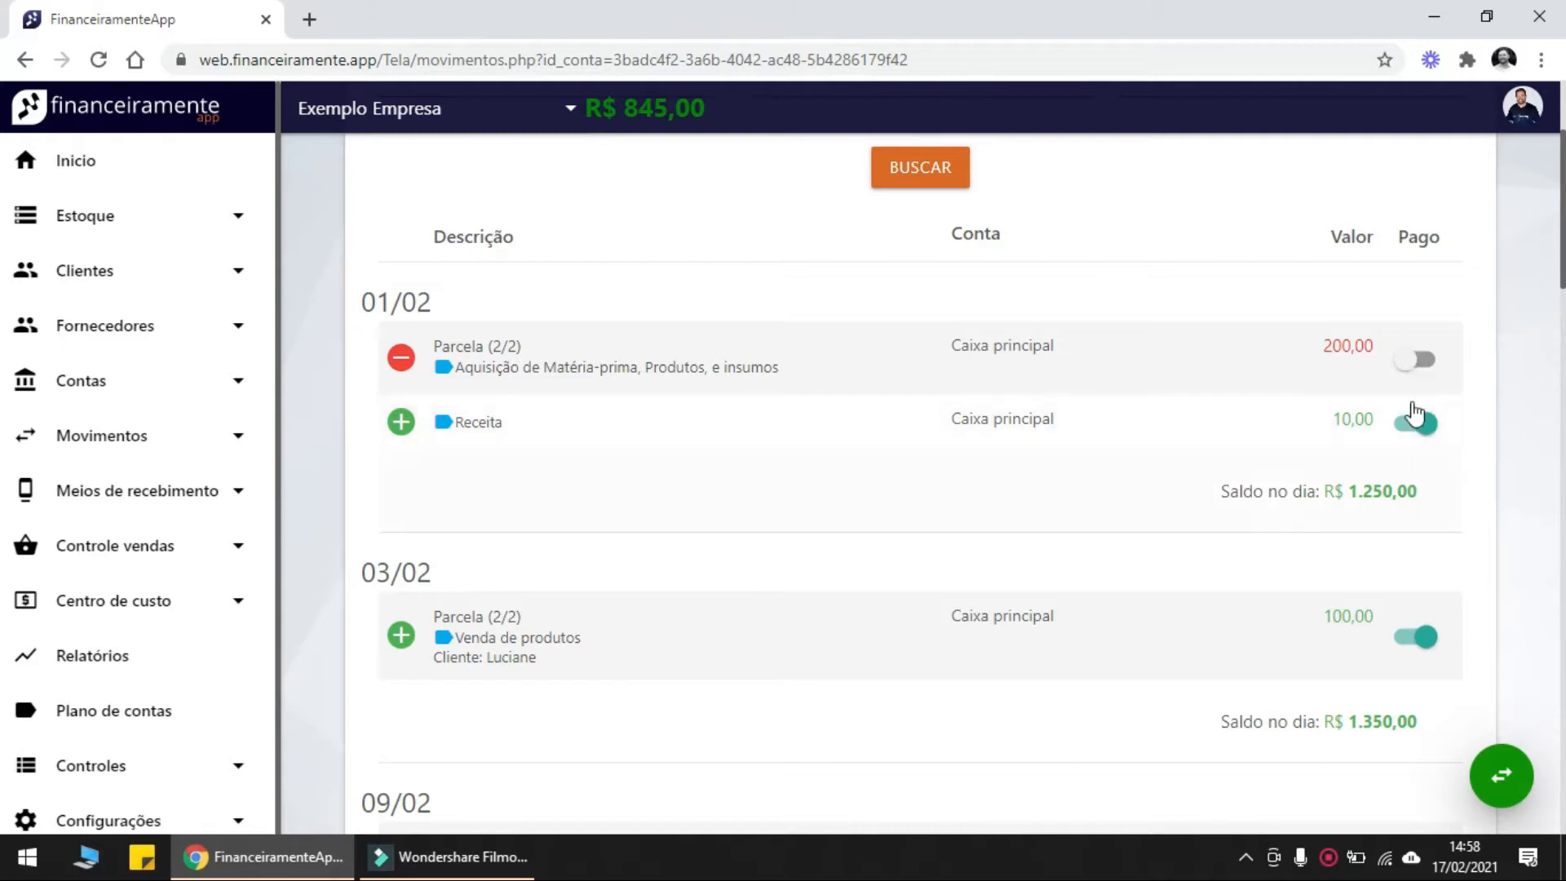
scroll(1049, 514, down, 4)
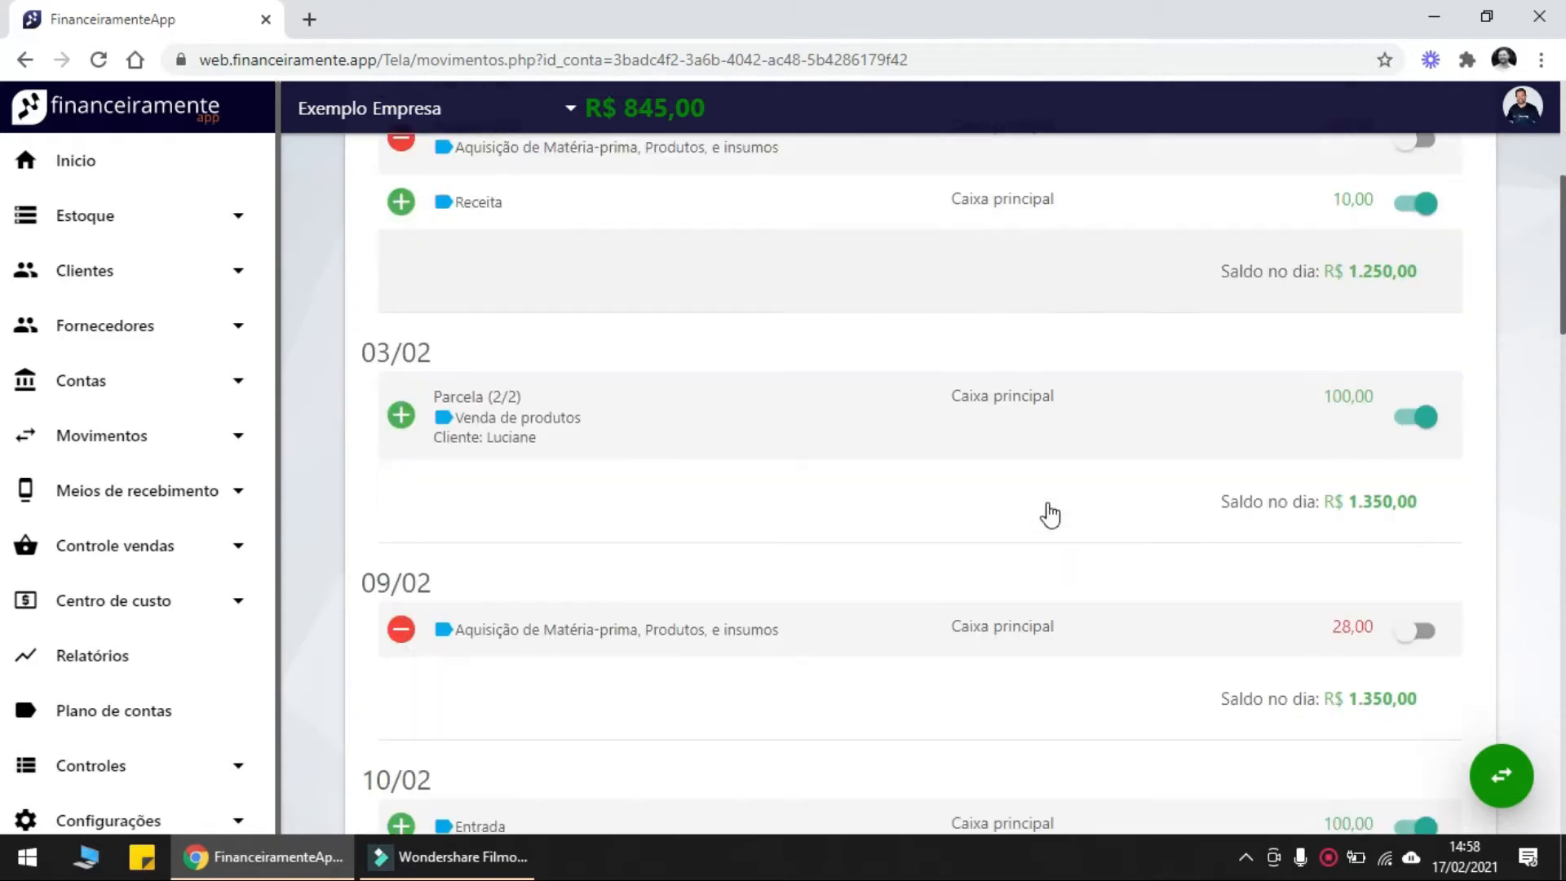
scroll(624, 548, down, 20)
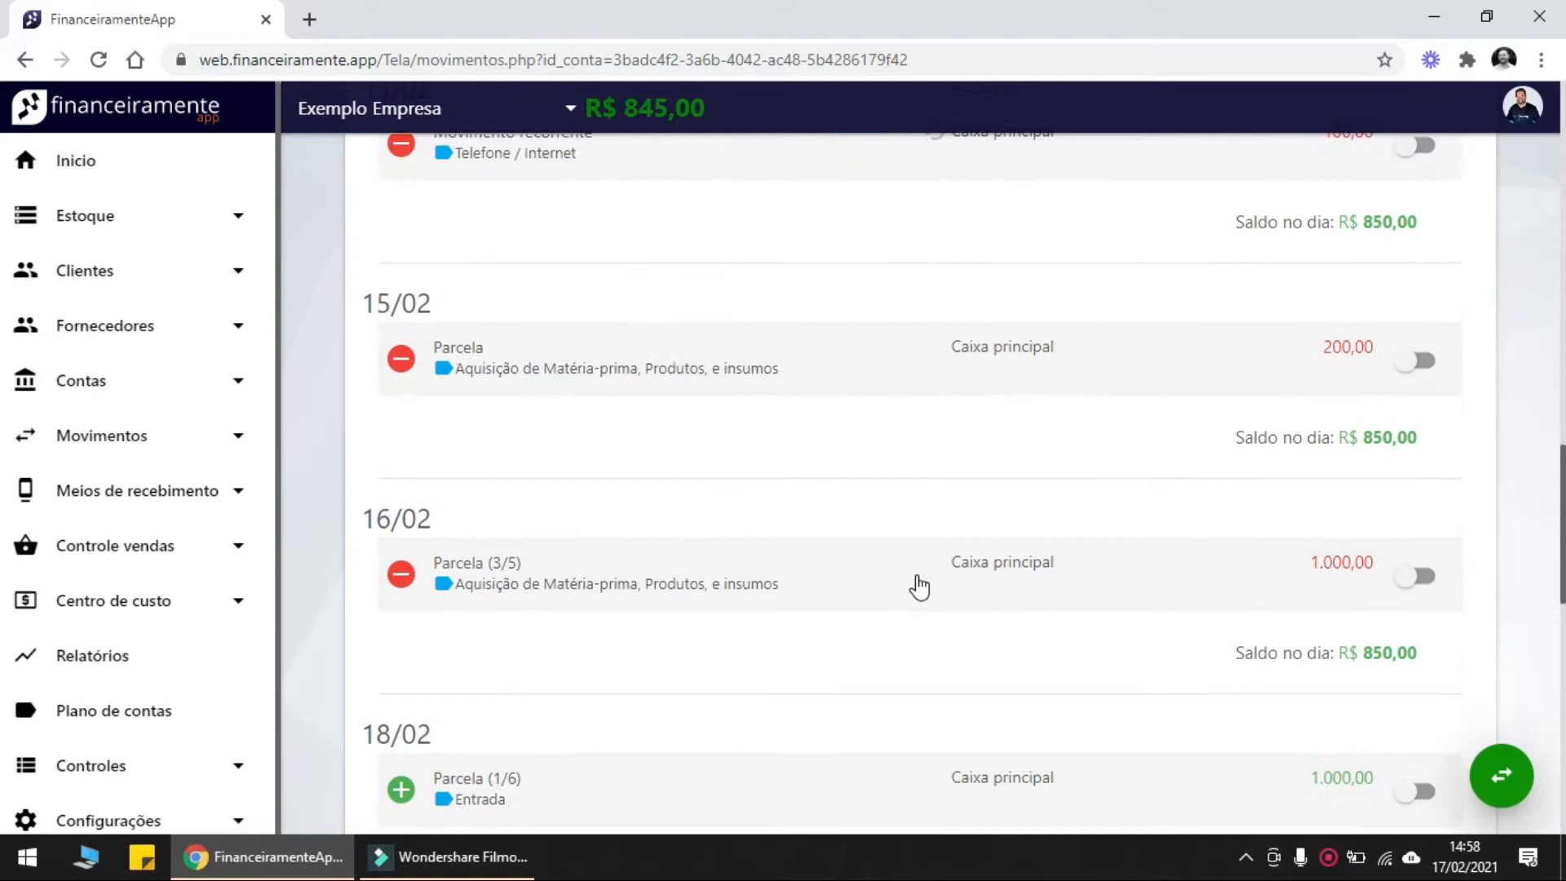
scroll(927, 589, down, 5)
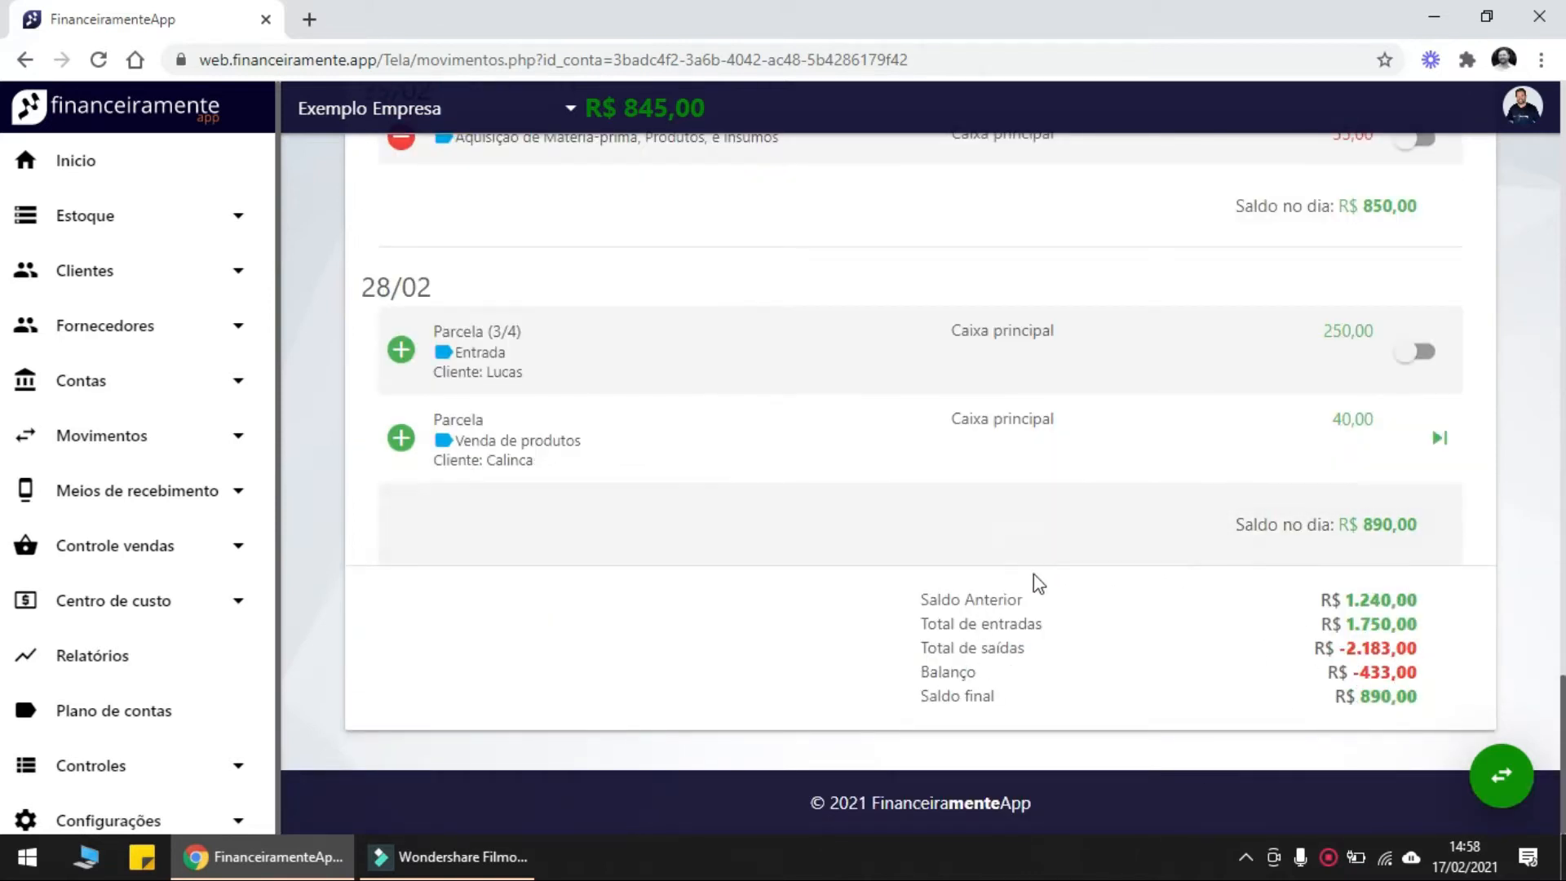
scroll(1025, 584, up, 12)
scroll(1025, 585, up, 8)
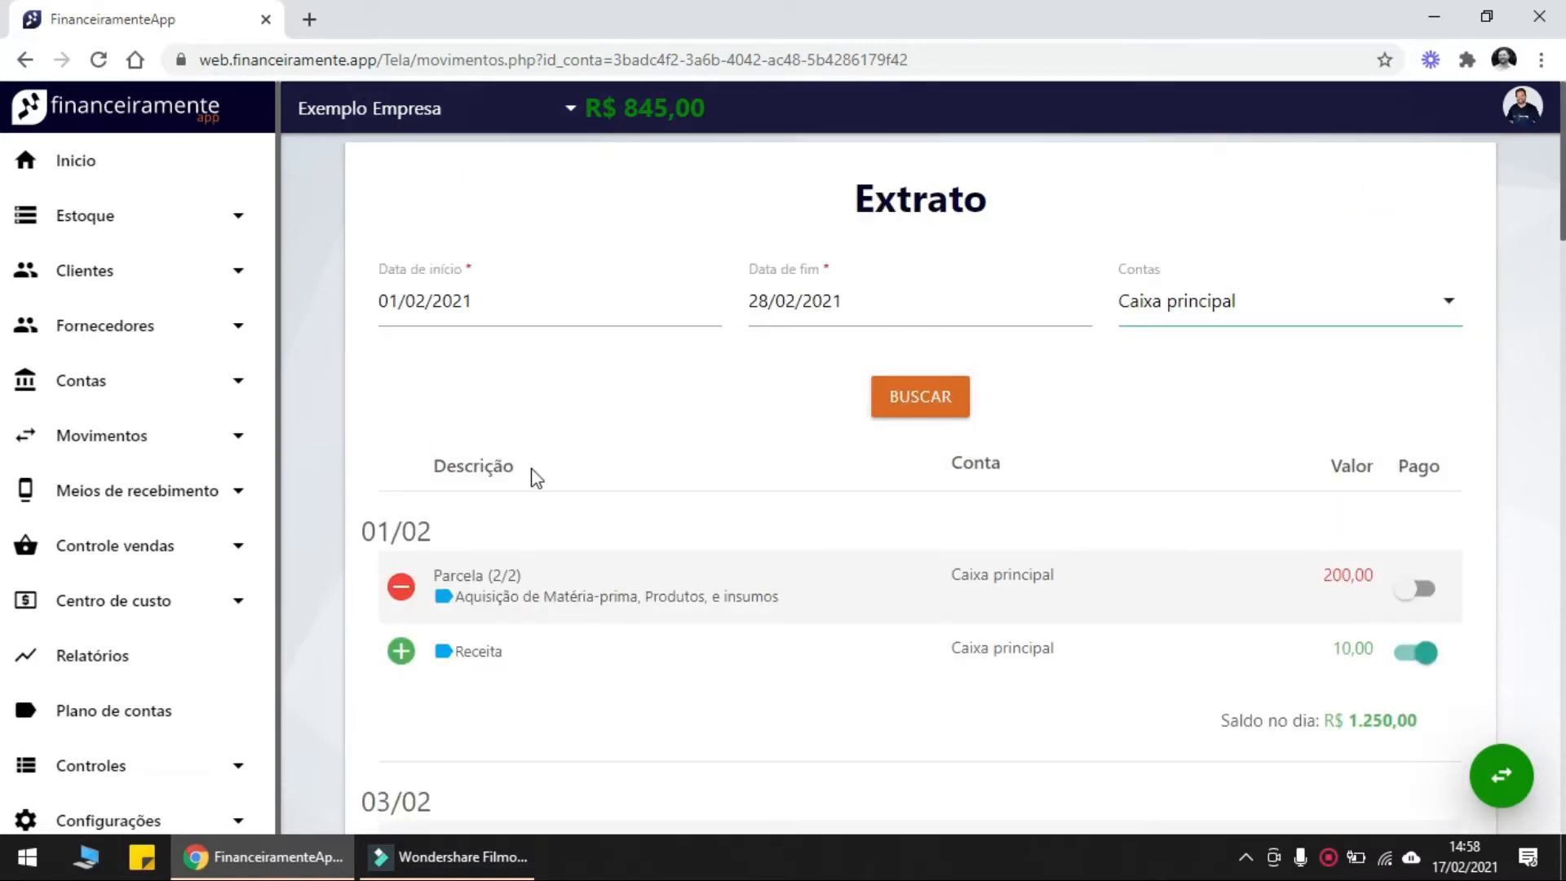
Return to the home dashboard and examine January's income, expenses and expense categories in the monthly summary
click(93, 162)
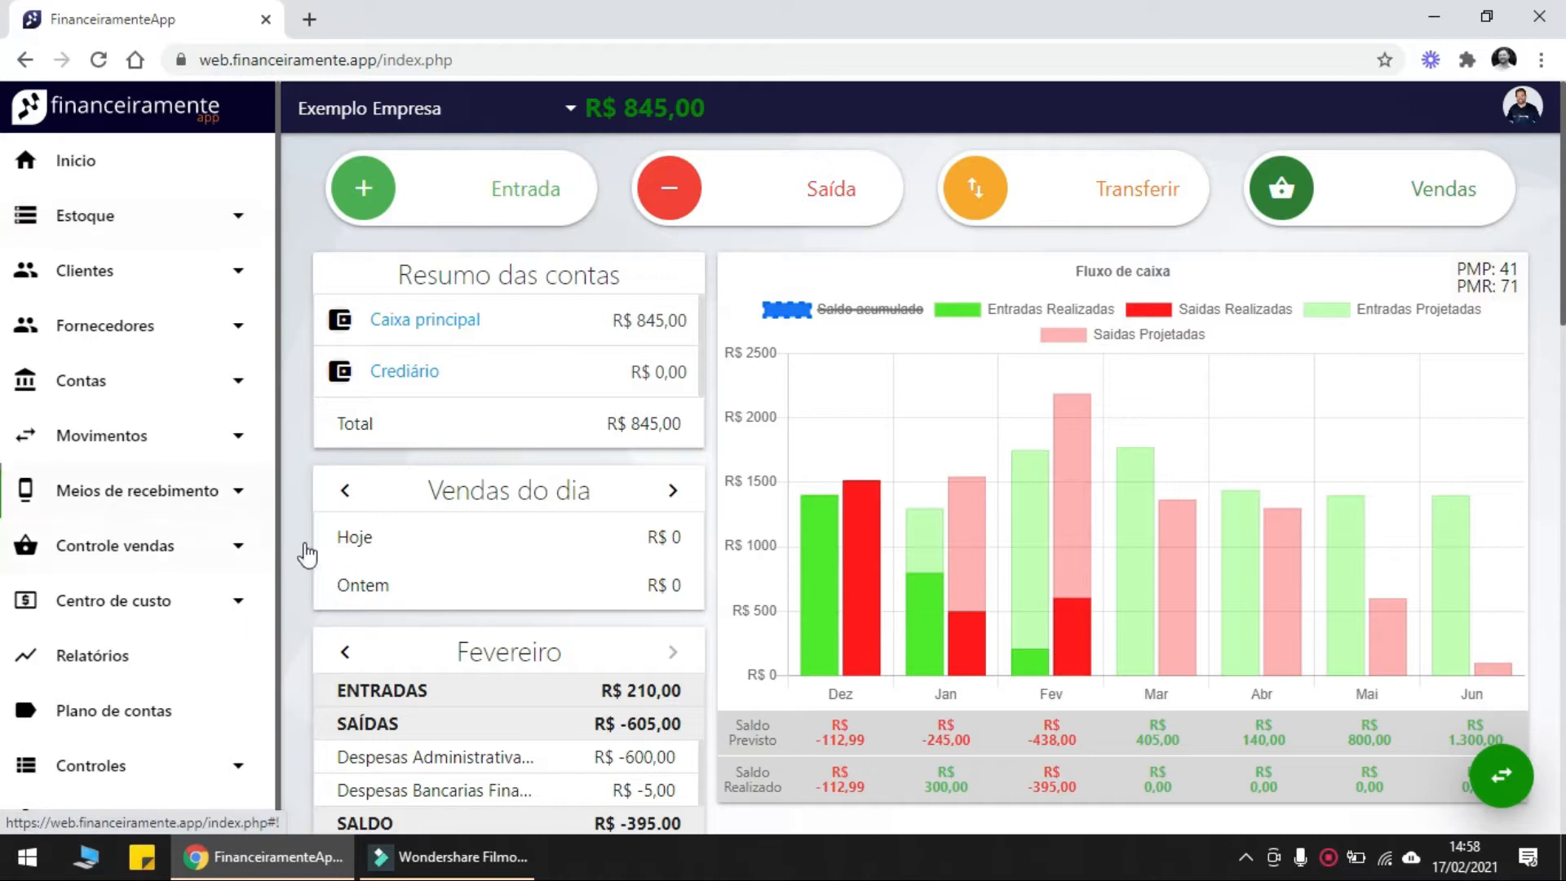
scroll(625, 571, down, 3)
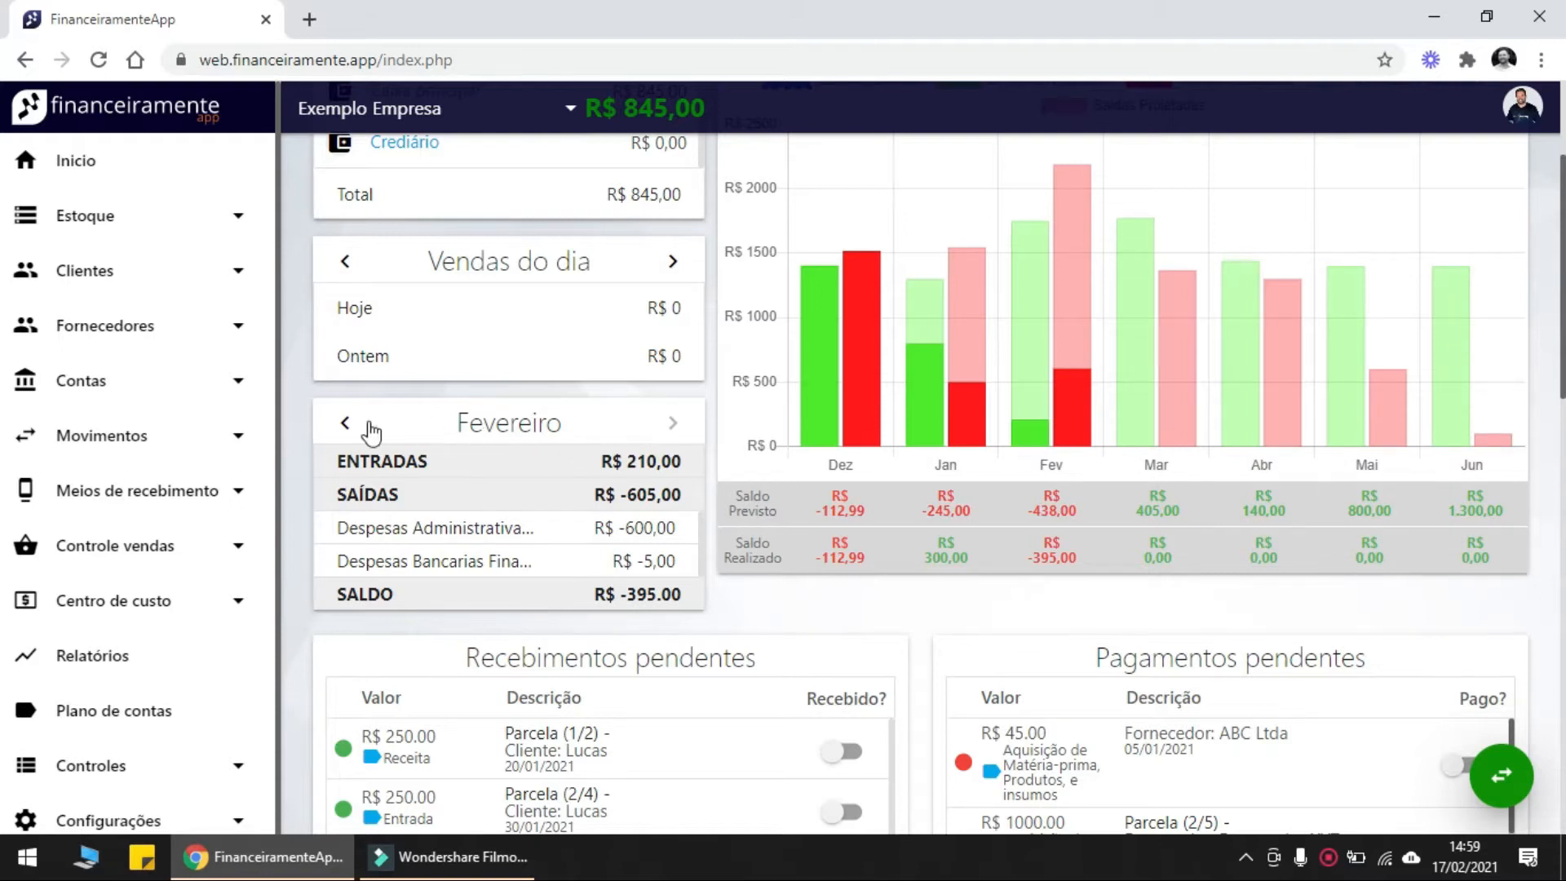
click(345, 424)
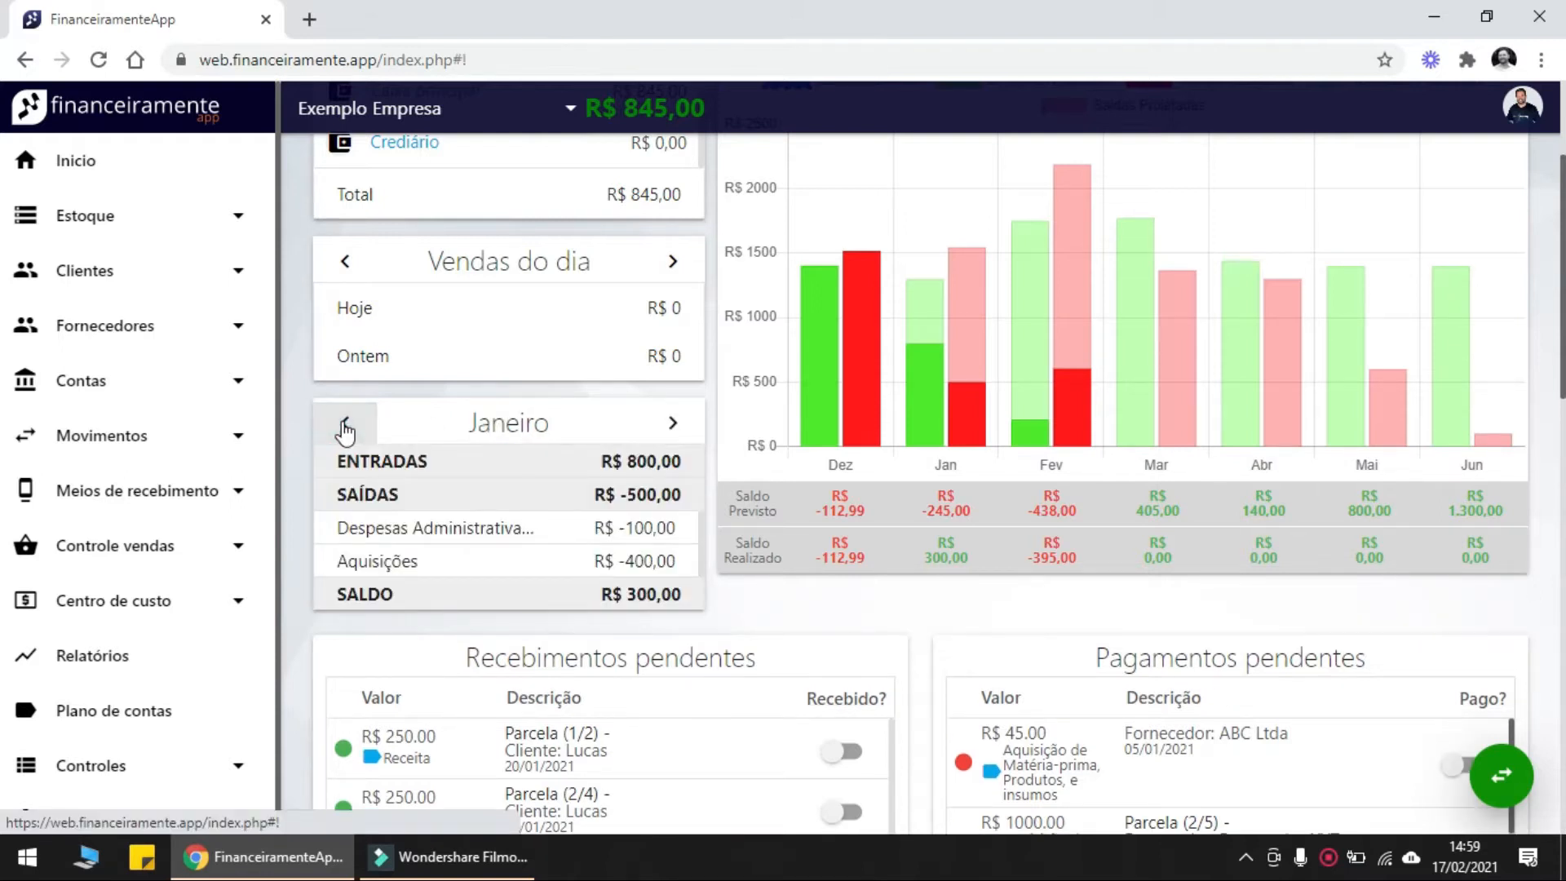
drag(367, 459, 678, 460)
drag(366, 493, 674, 491)
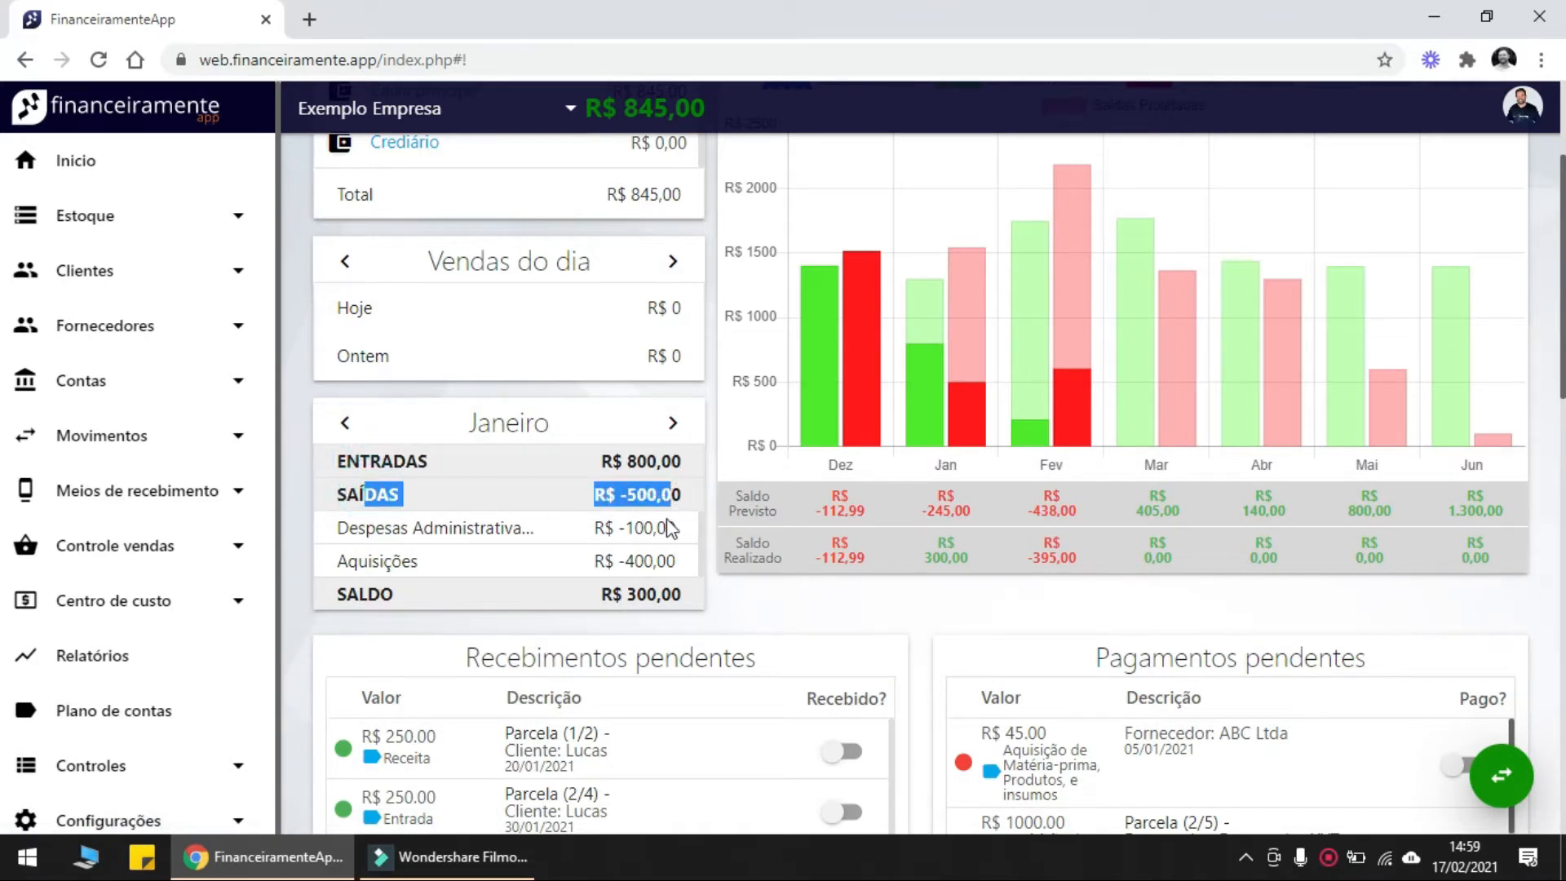
drag(603, 527, 668, 561)
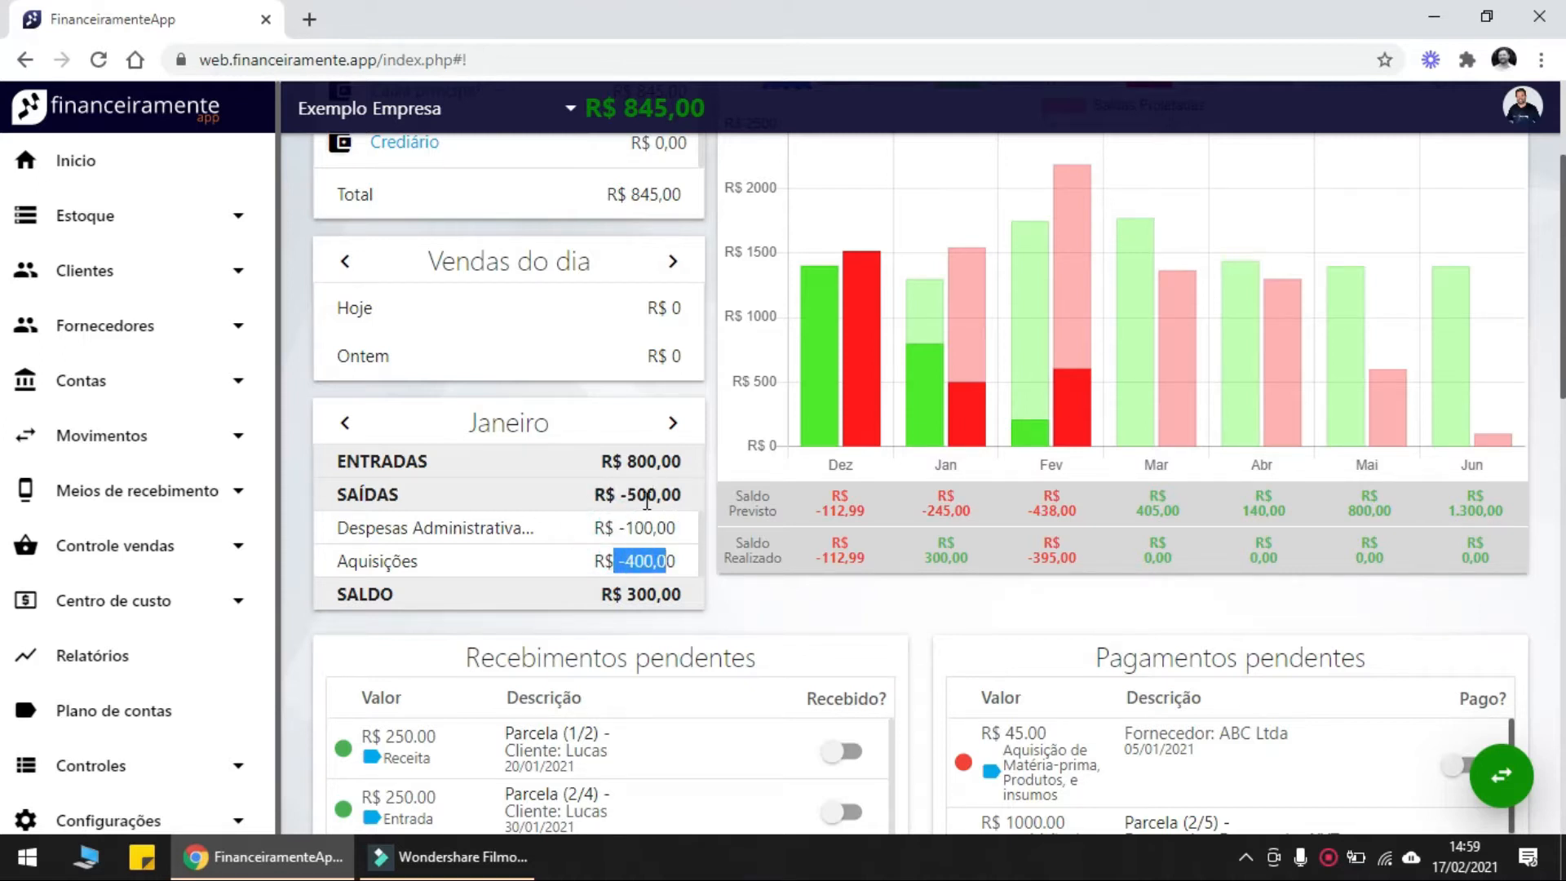
drag(414, 535, 587, 532)
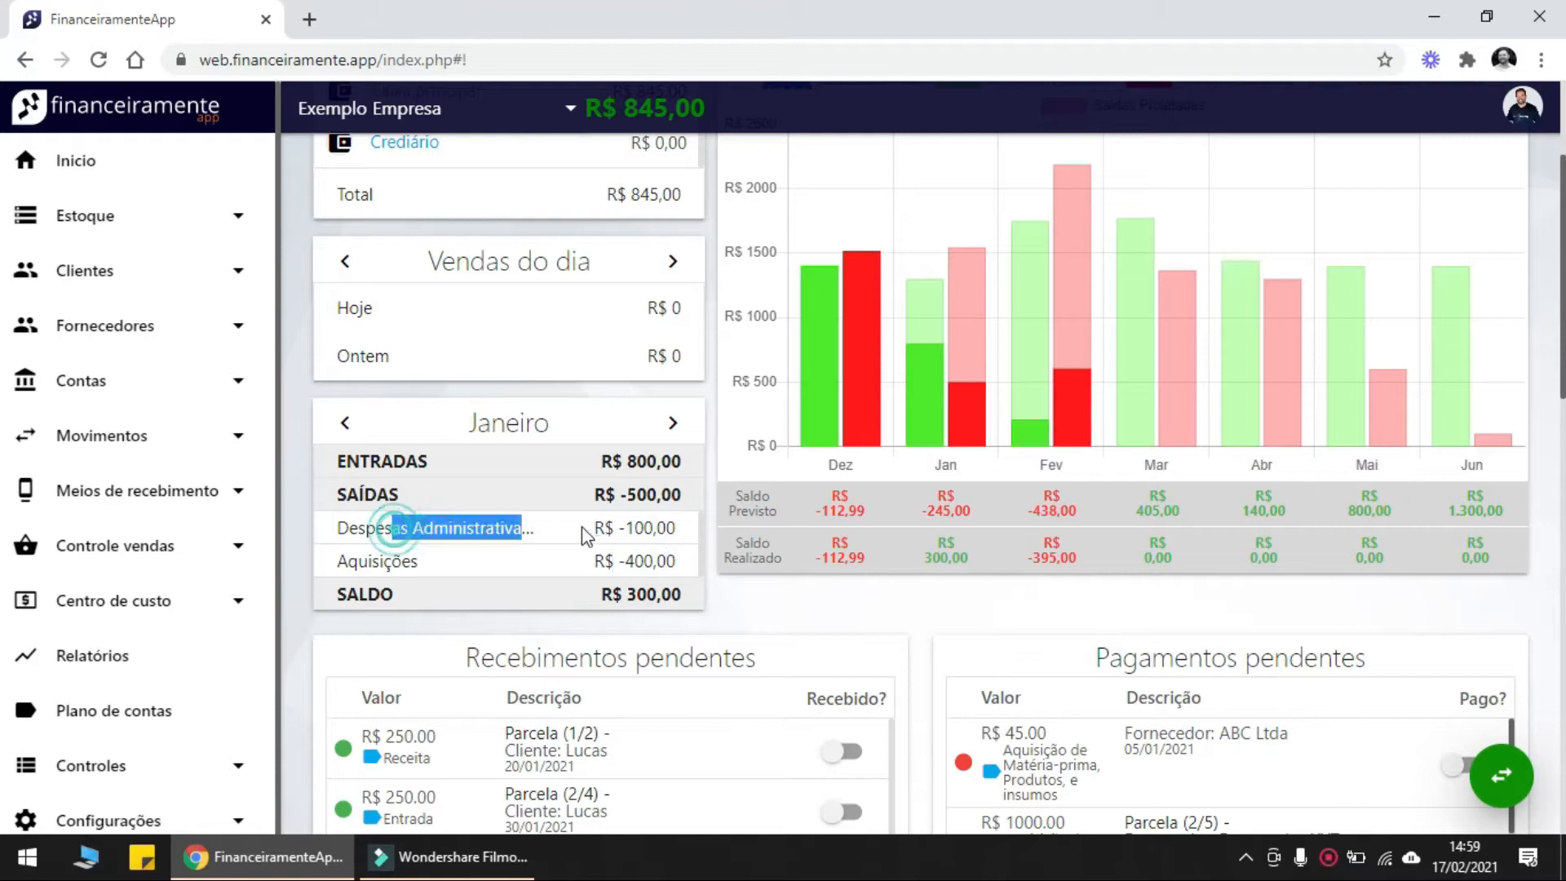
drag(395, 561, 700, 562)
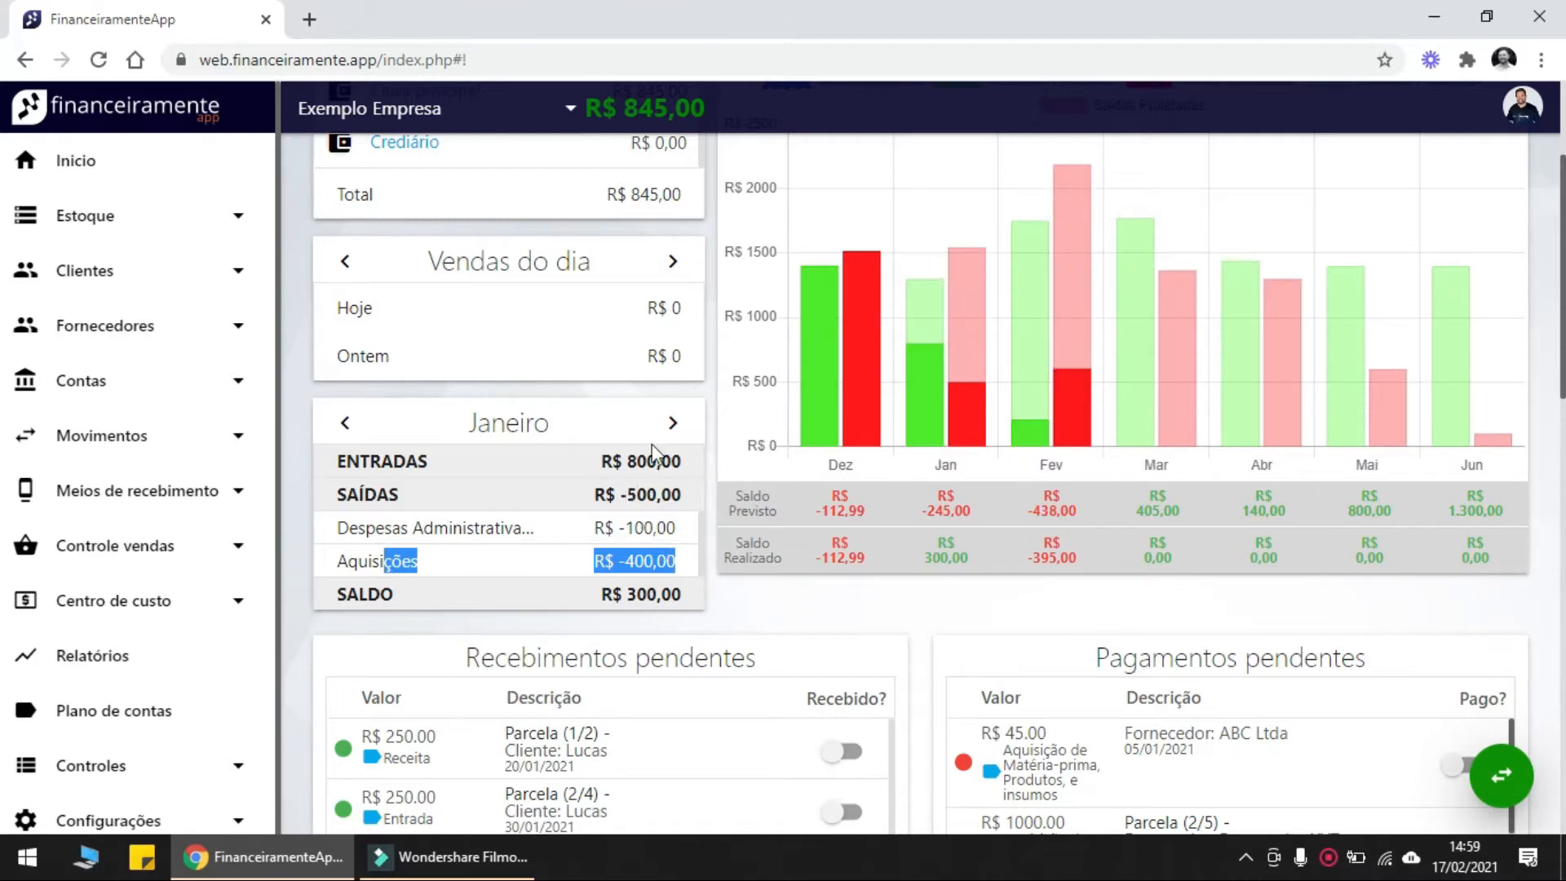
Bring the monthly summary back to February and examine its expense categories and balance
click(671, 423)
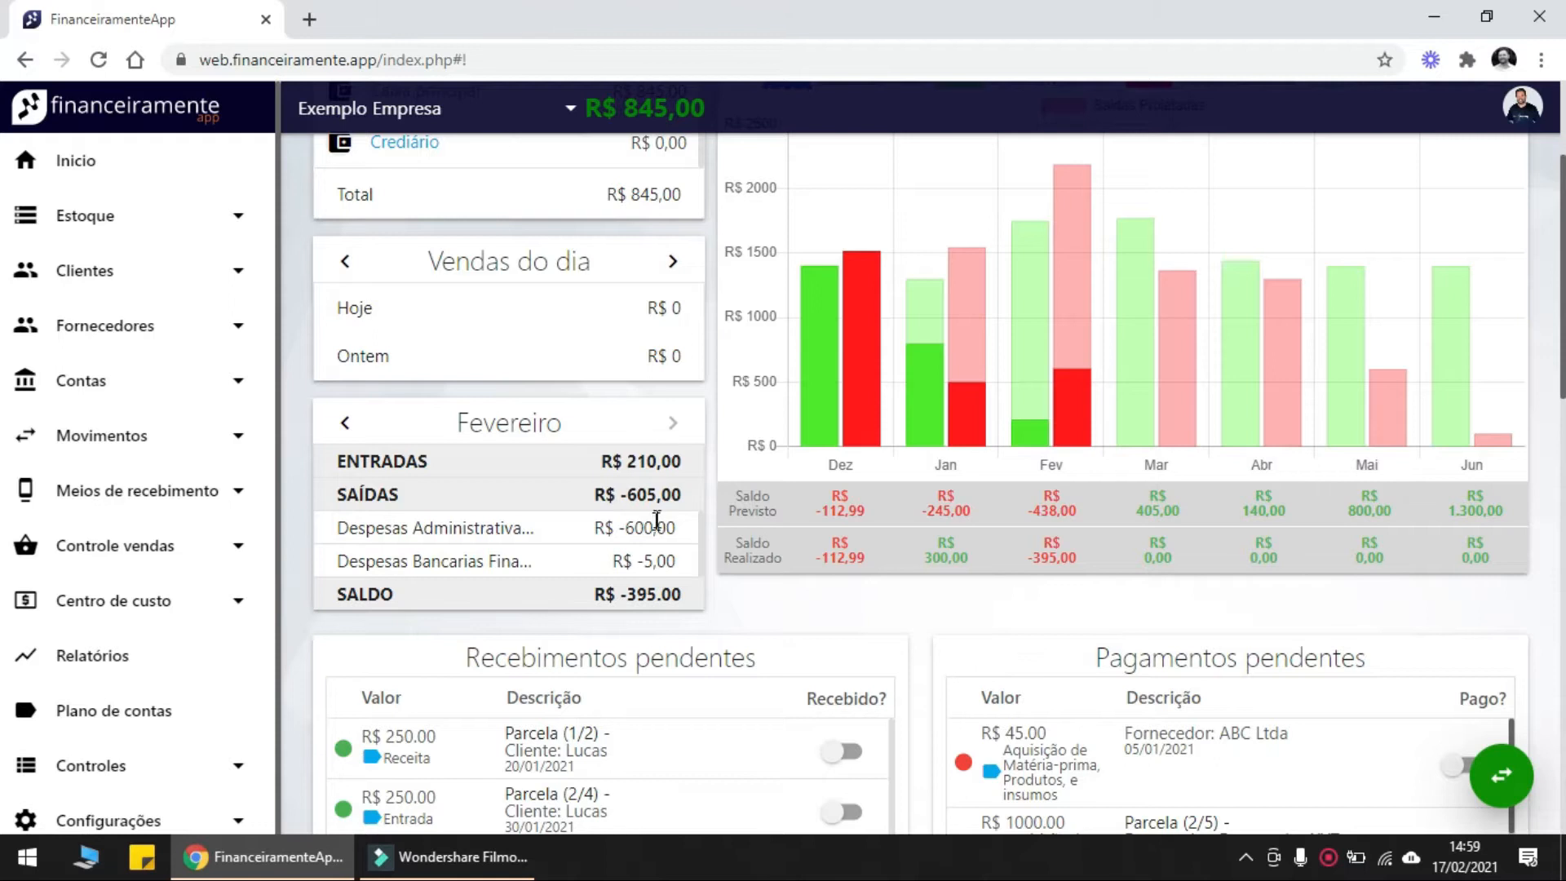
drag(497, 527, 673, 548)
click(672, 547)
drag(580, 594, 688, 598)
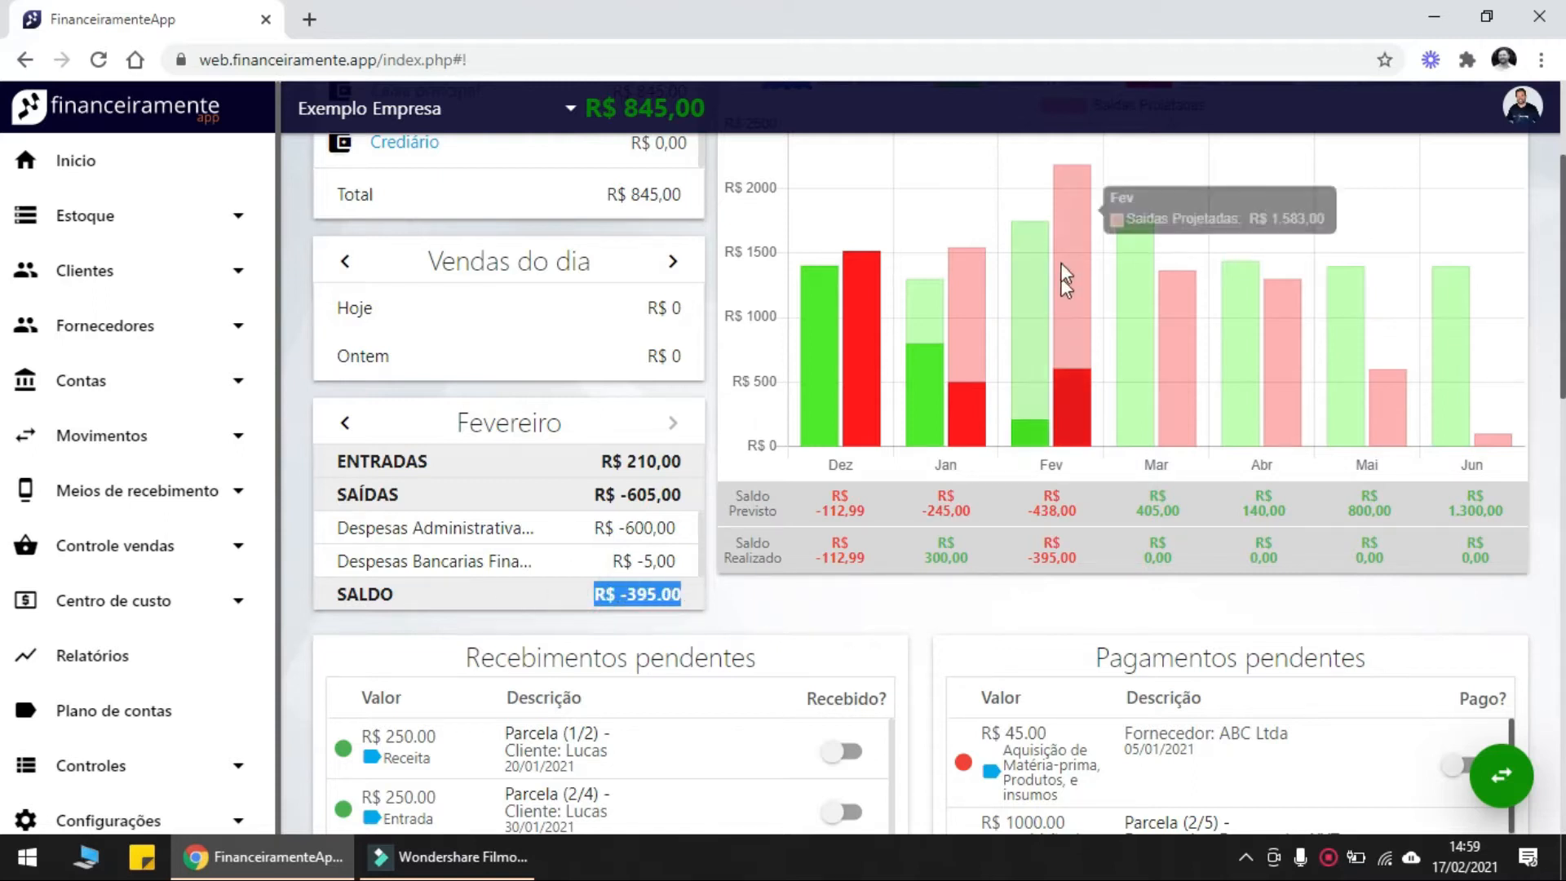
Compare February's realized and forecast balances in the cash flow table and inspect its realized and projected bars
triple_click(1042, 555)
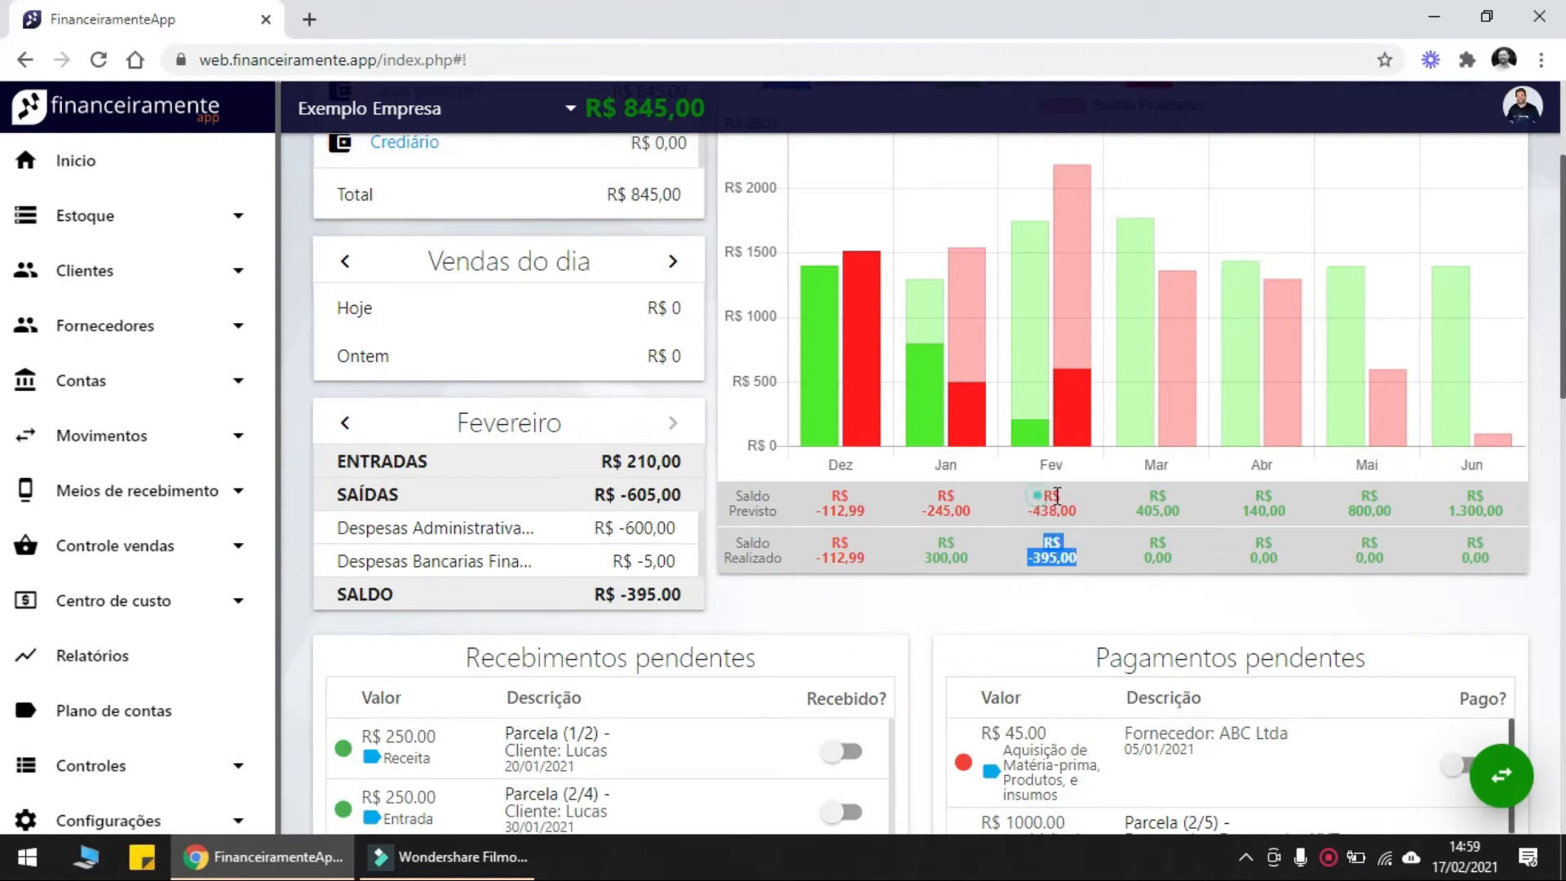
drag(1036, 495, 1081, 514)
mouse_move(1084, 306)
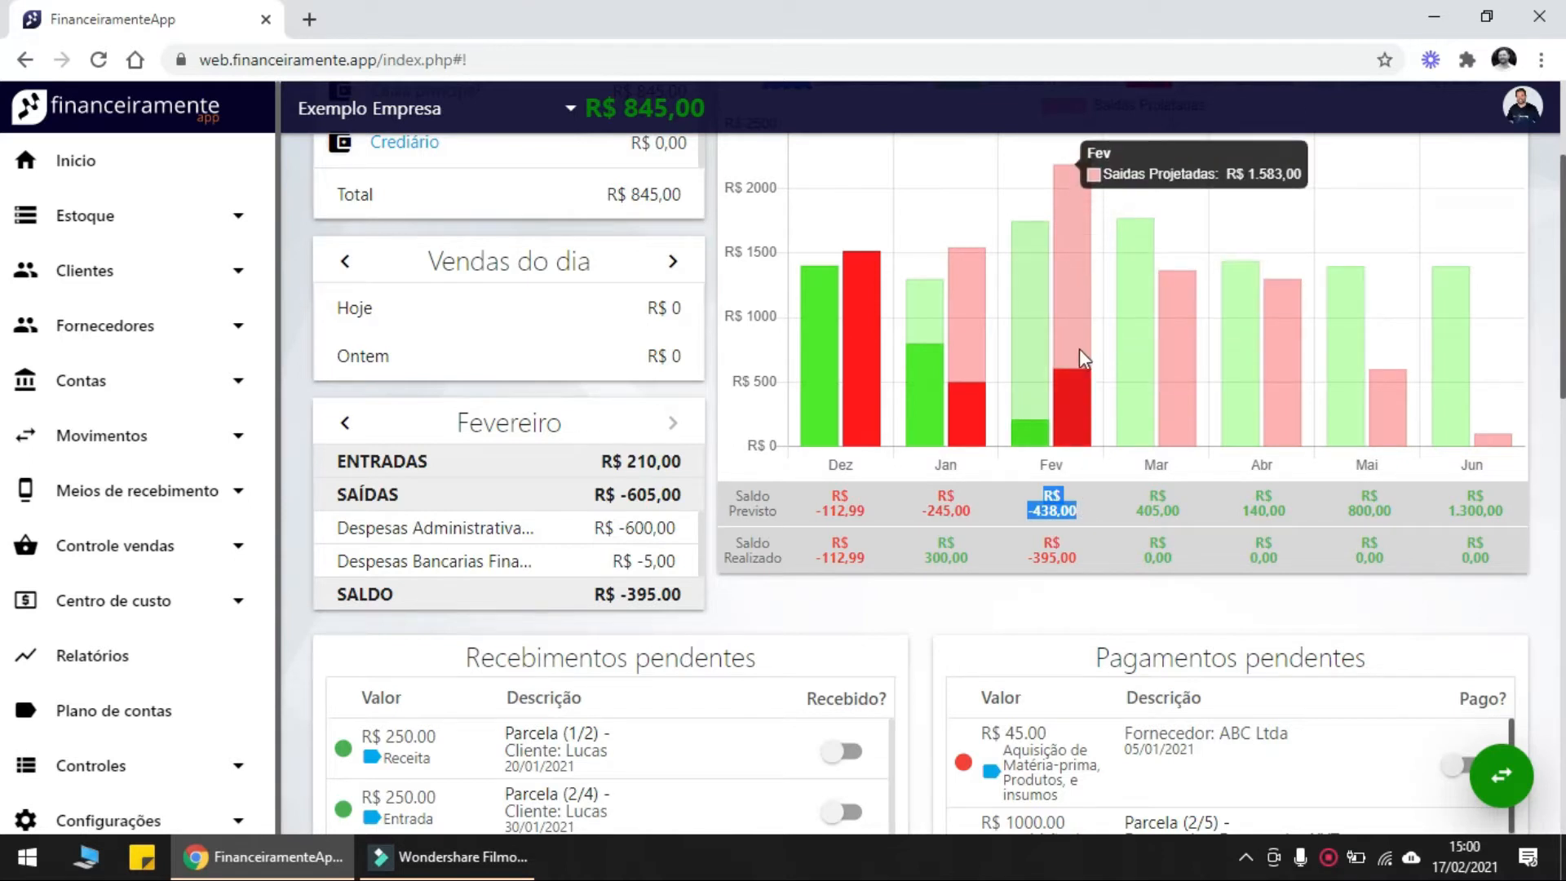
mouse_move(1043, 378)
Examine the pending receipts section of the dashboard
scroll(1048, 373, down, 4)
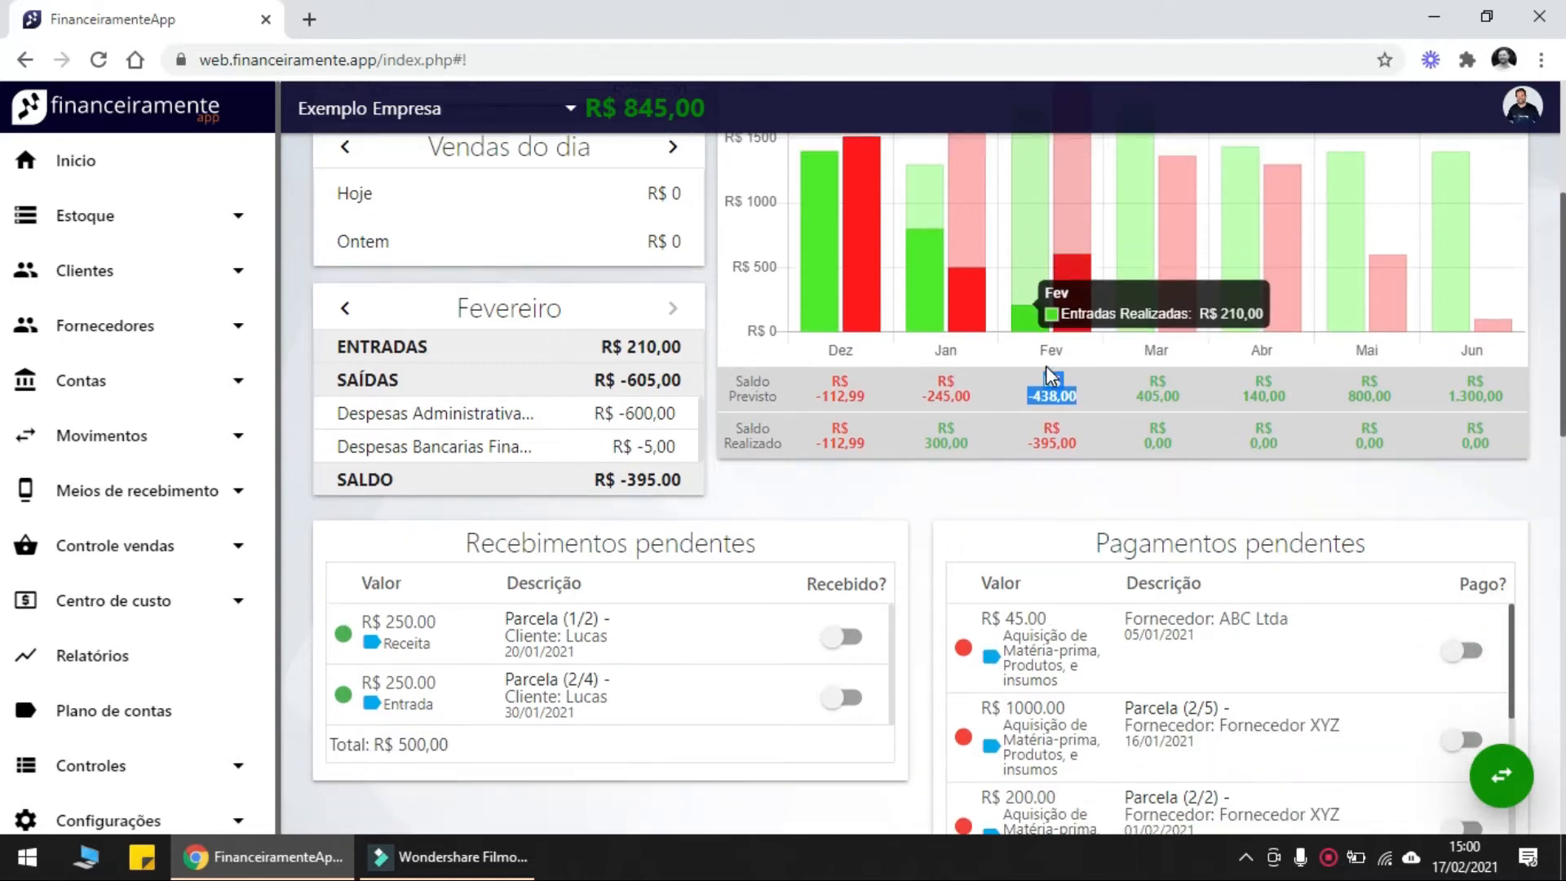
drag(454, 318, 779, 317)
click(786, 318)
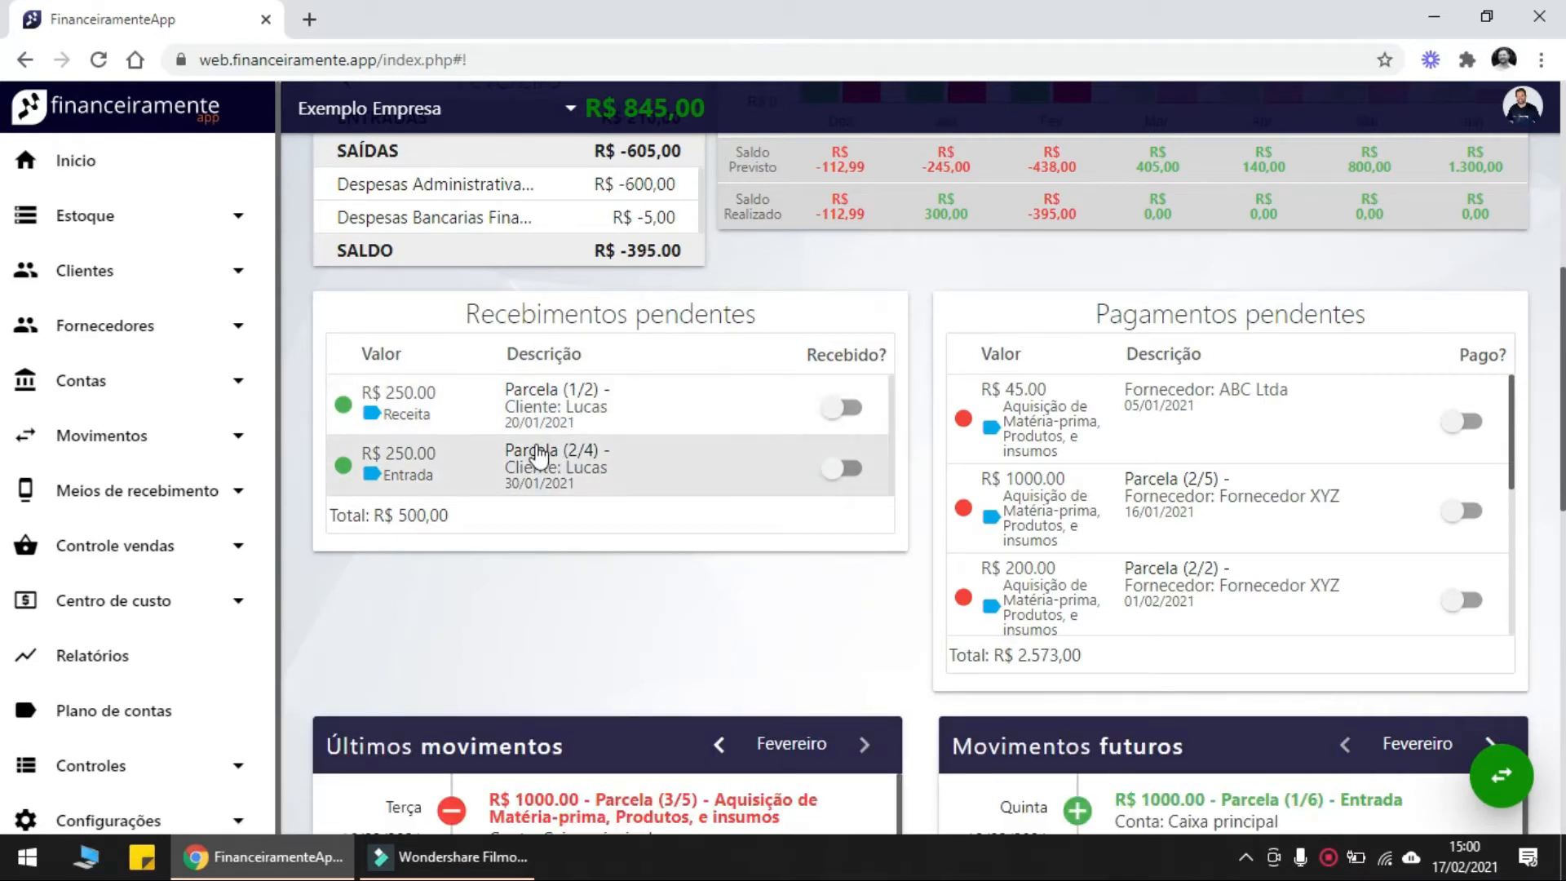
Mark both R$ 250.00 pending receipts as received and check January's realized balance and bars in the cash flow
scroll(522, 453, up, 1)
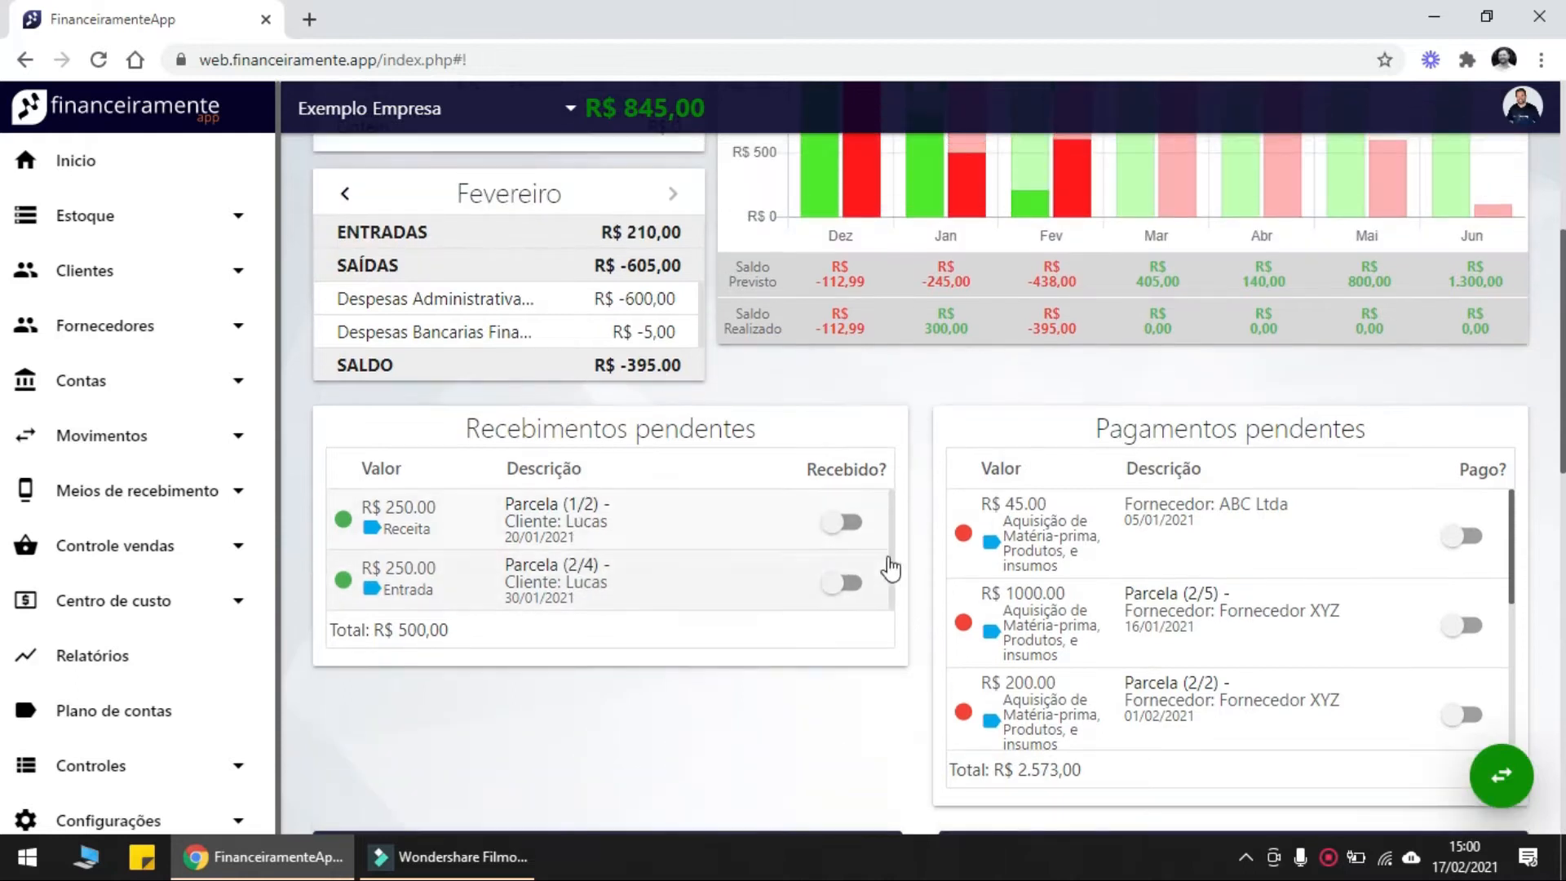
click(851, 529)
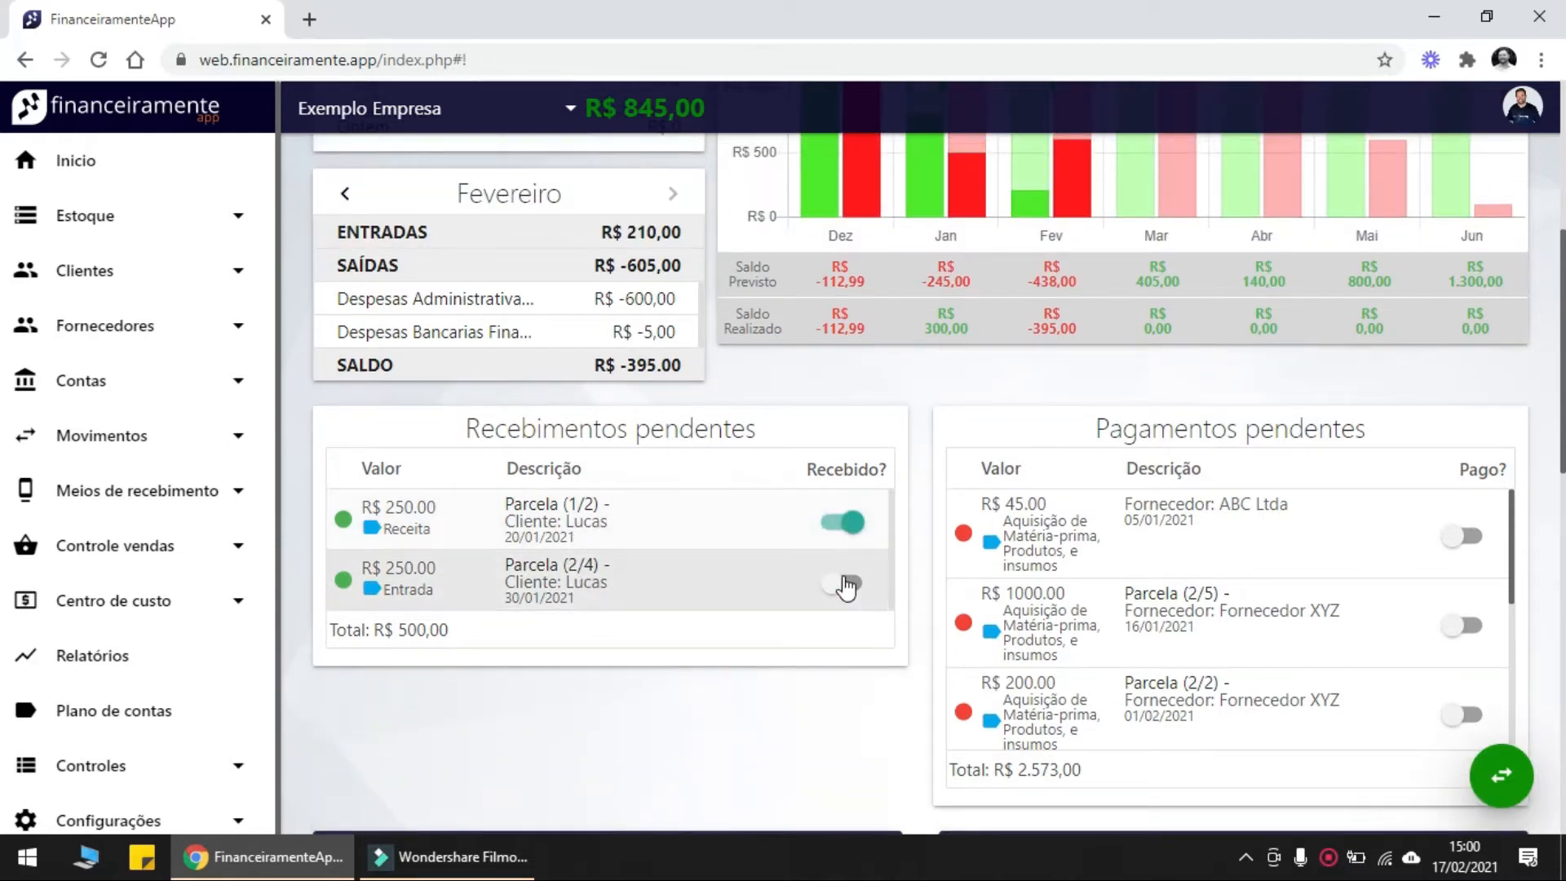
scroll(846, 610, up, 1)
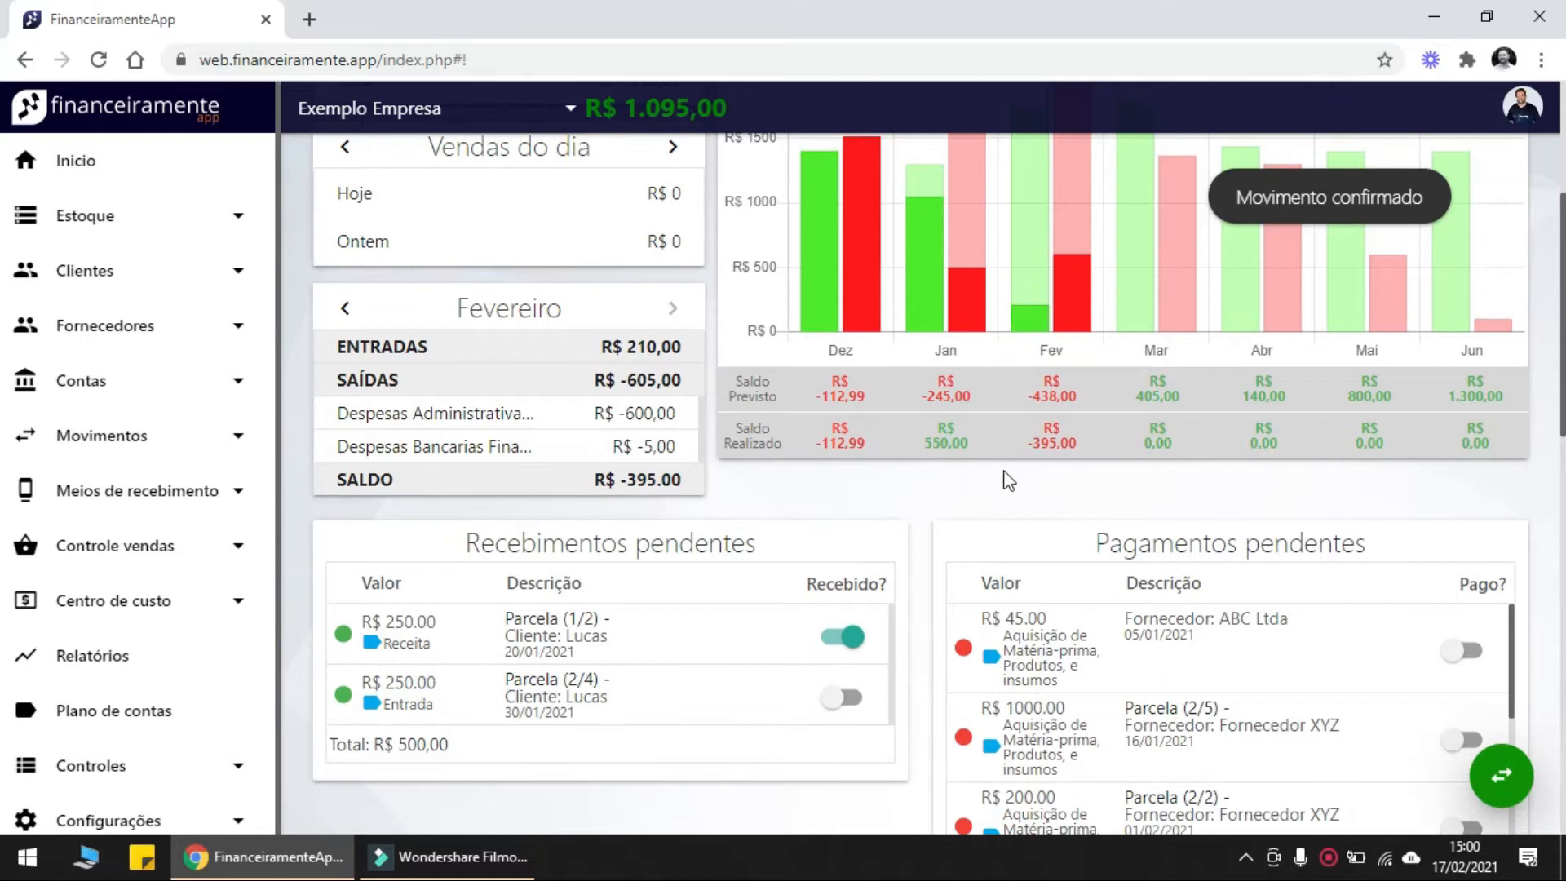
click(846, 707)
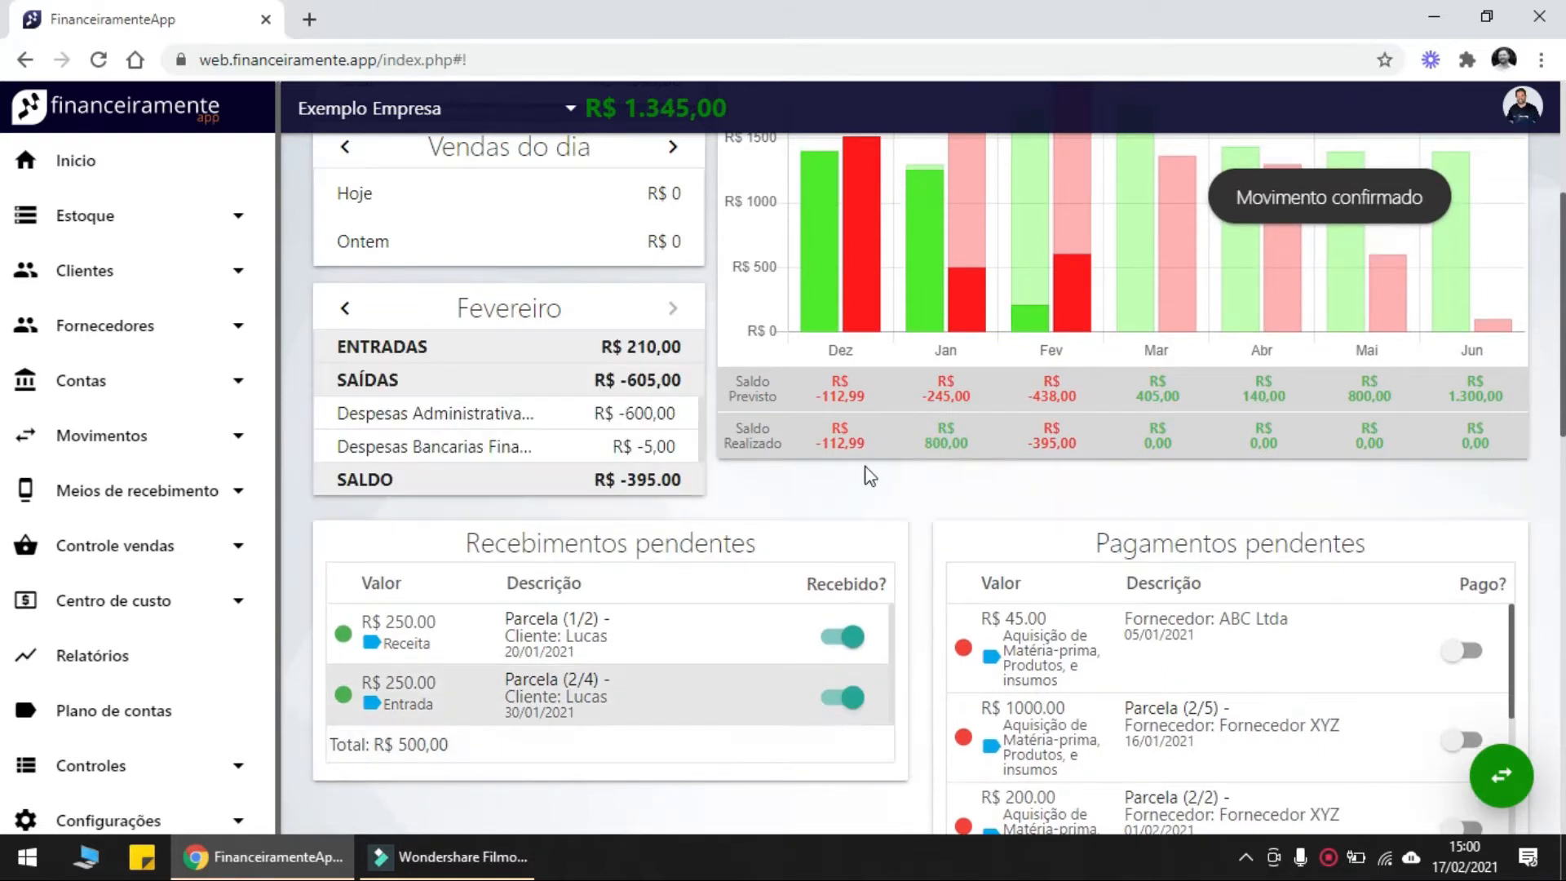
mouse_move(920, 202)
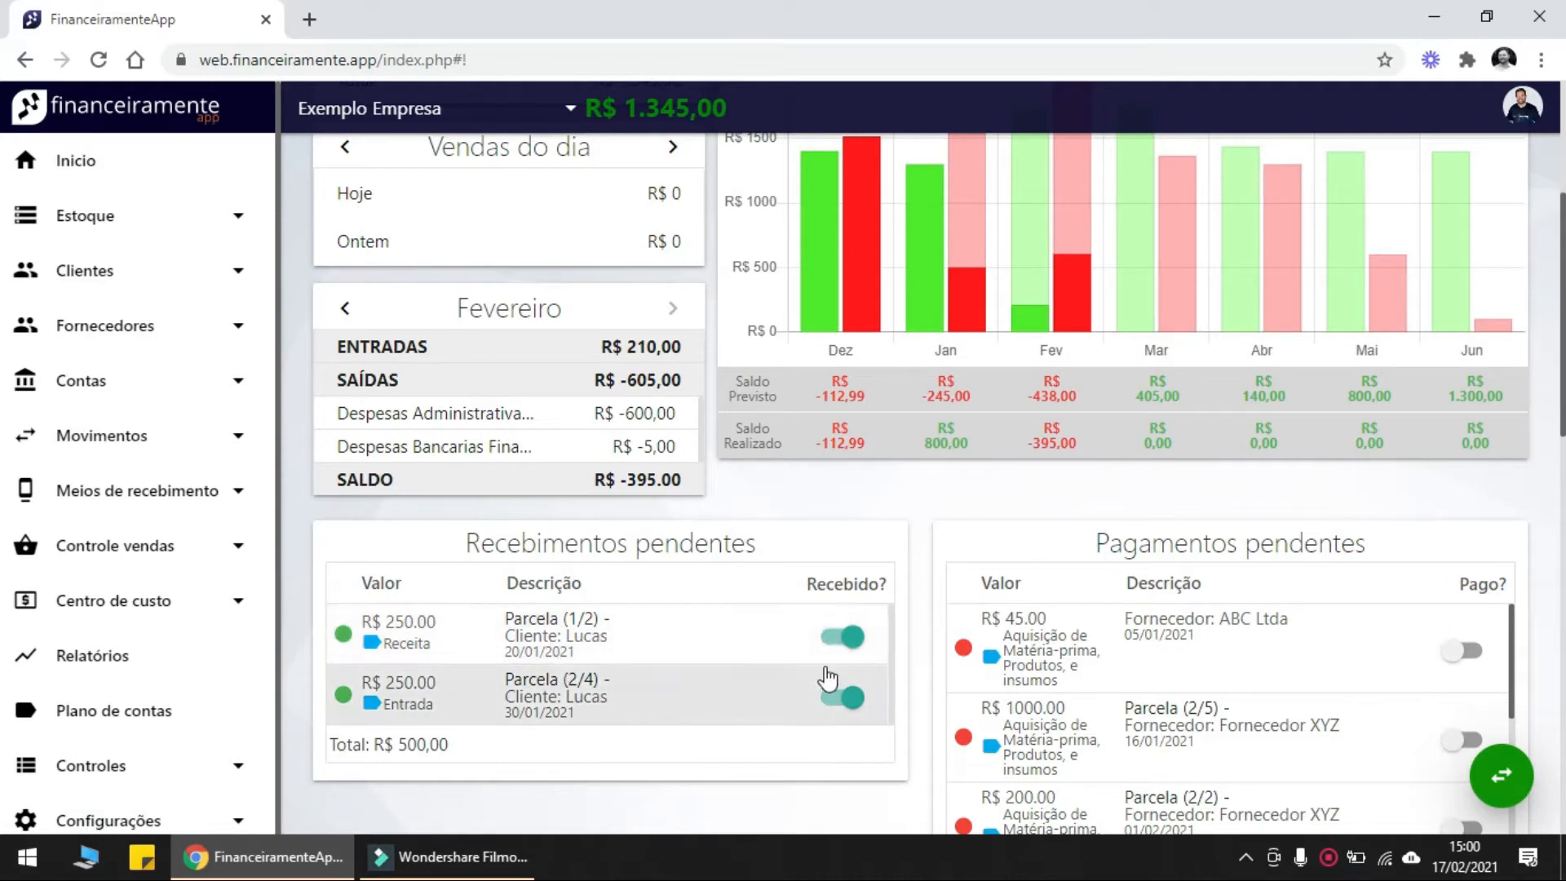
Mark the pending payments of R$ 45.00, R$ 1000.00 Parcela (2/5) and R$ 200.00 Parcela (2/2) as paid
scroll(1171, 556, down, 3)
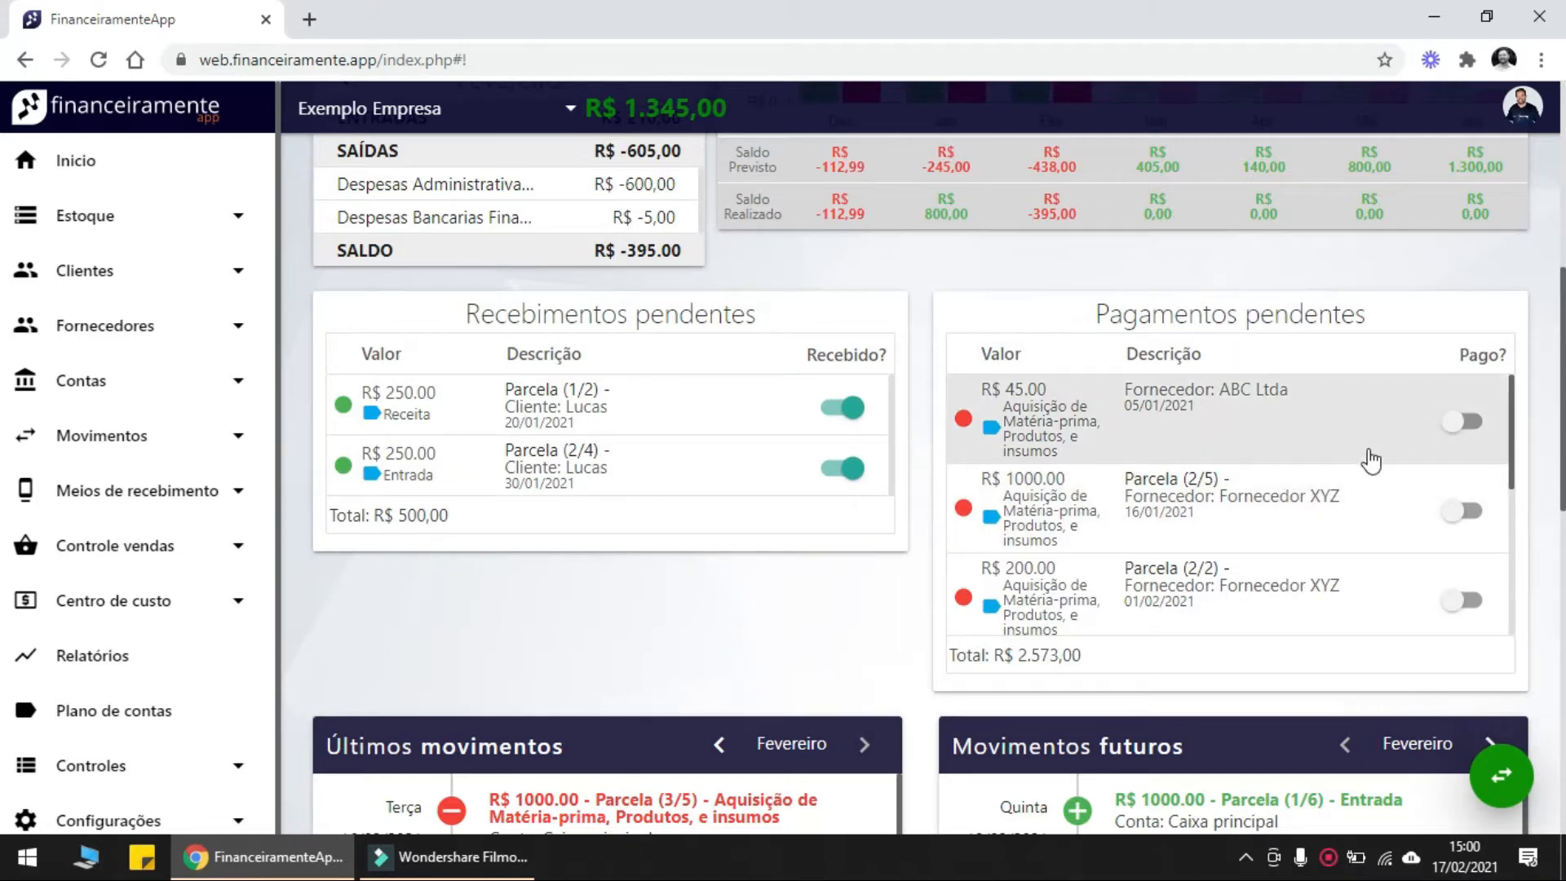
scroll(1358, 465, down, 5)
scroll(1356, 477, down, 5)
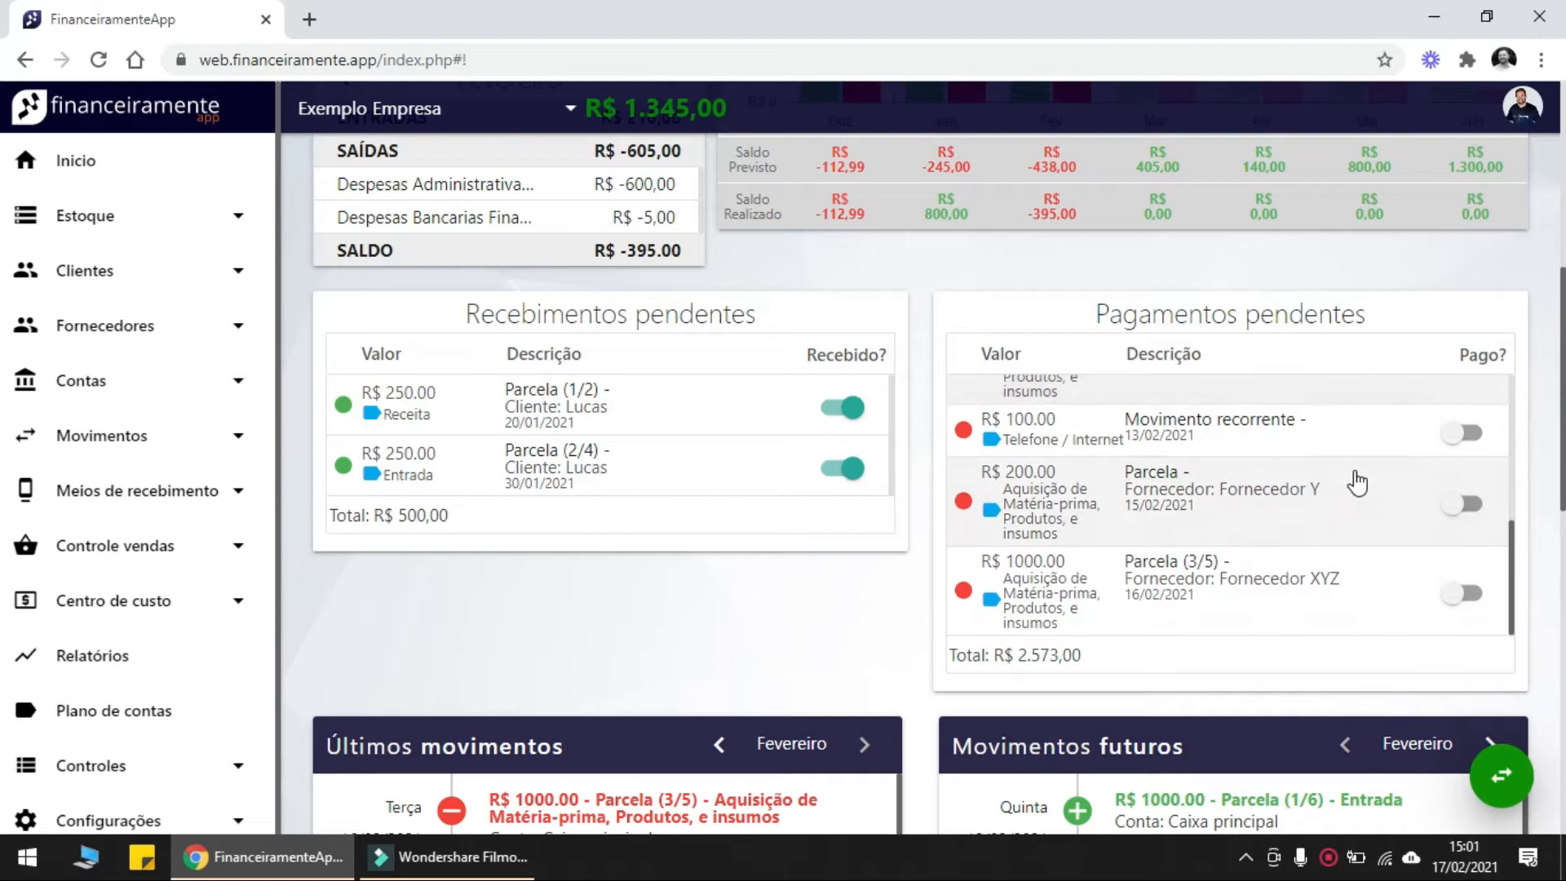
scroll(1496, 461, up, 3)
scroll(1332, 525, up, 8)
scroll(1246, 491, up, 2)
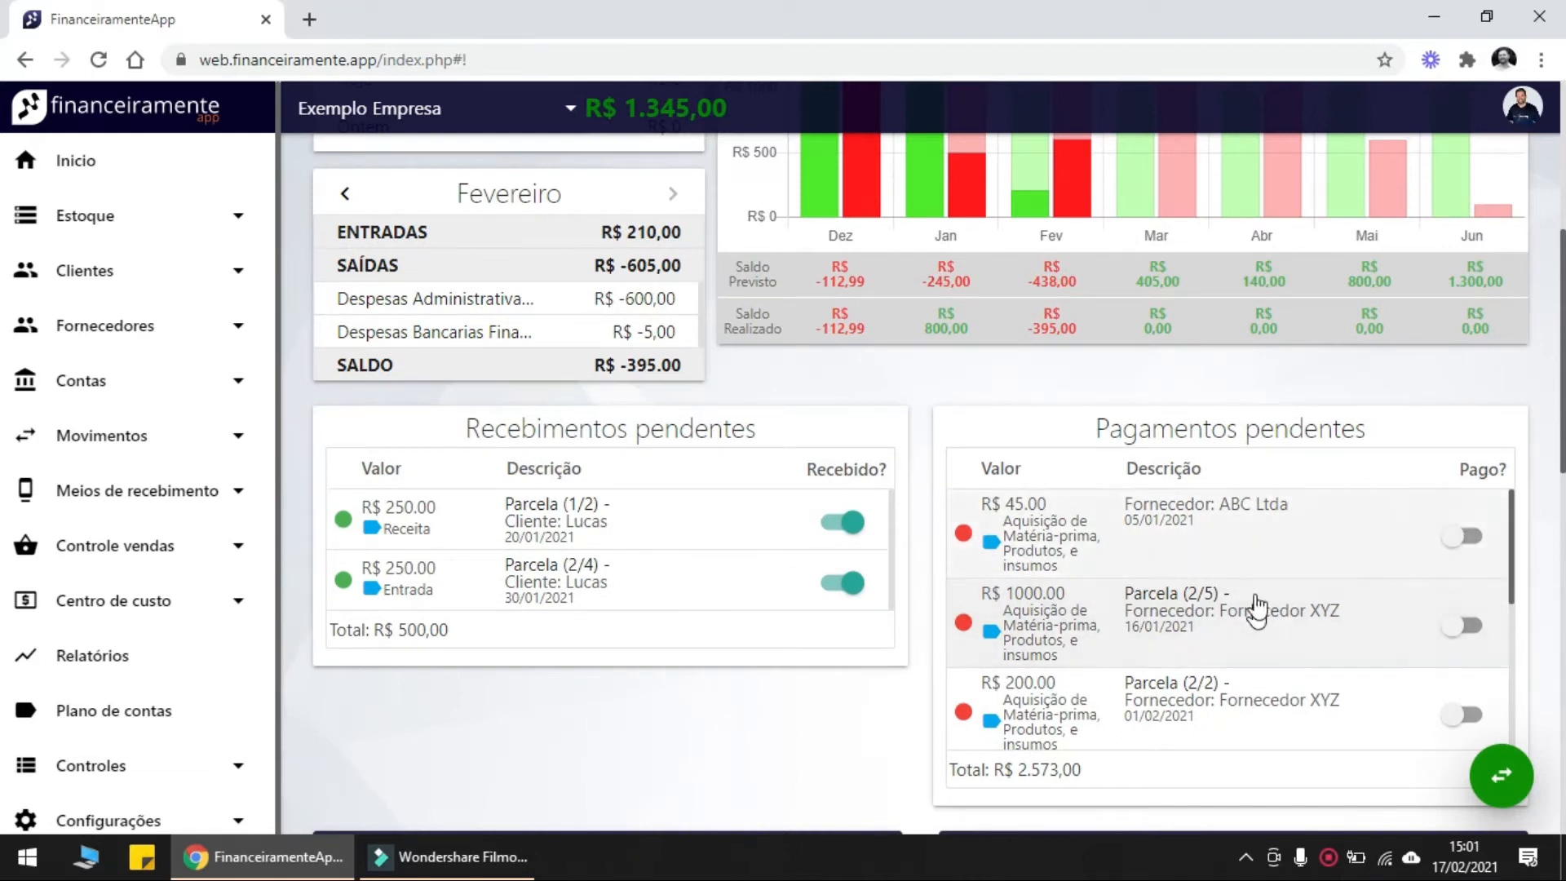
click(1464, 537)
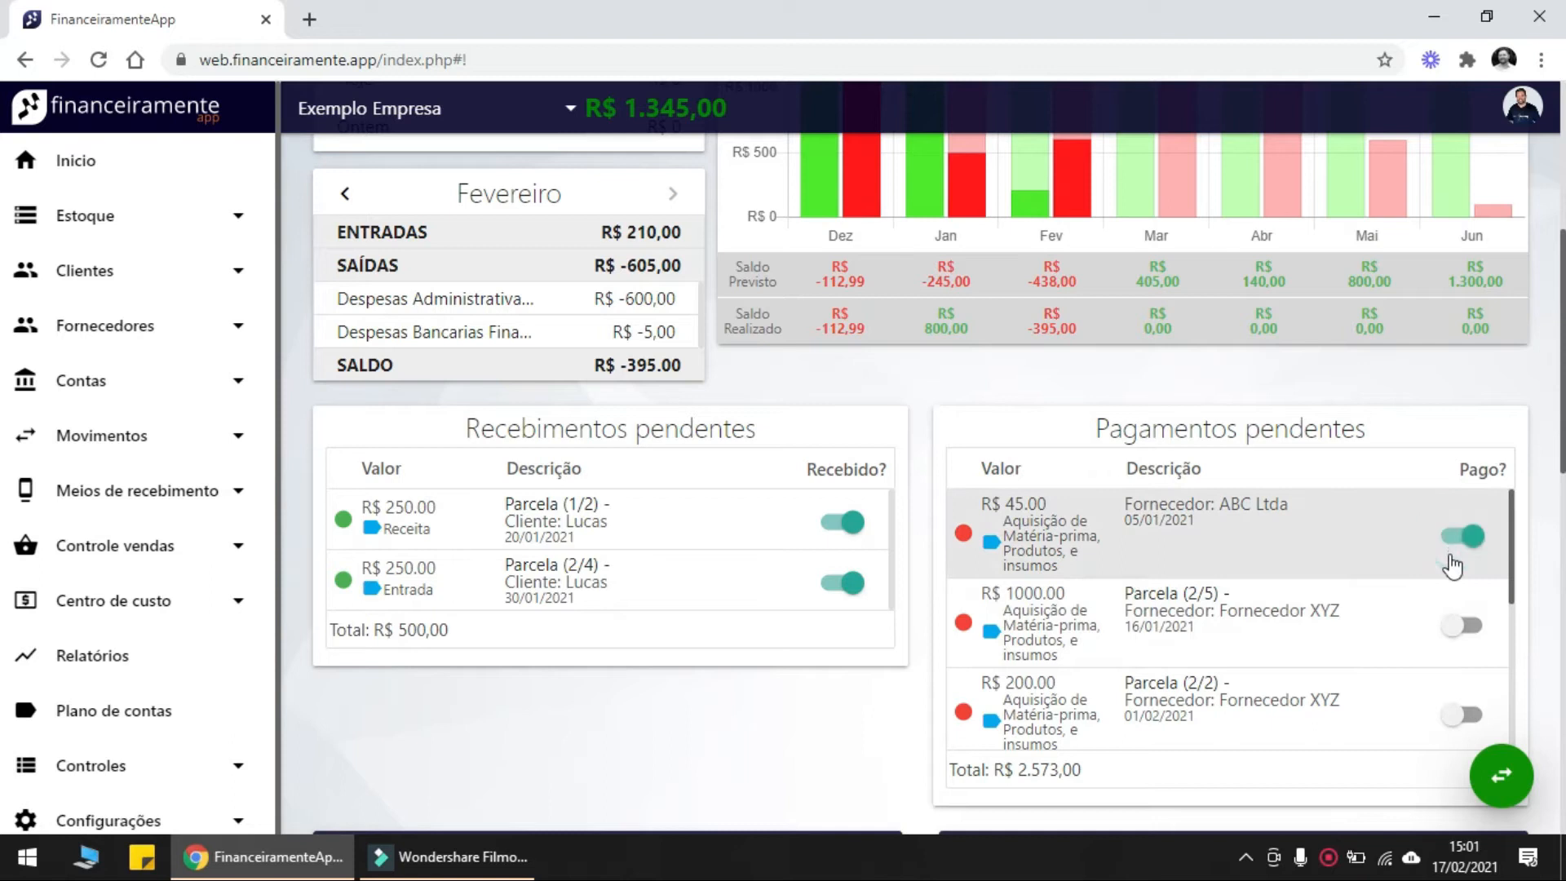
click(1462, 627)
scroll(1457, 640, down, 1)
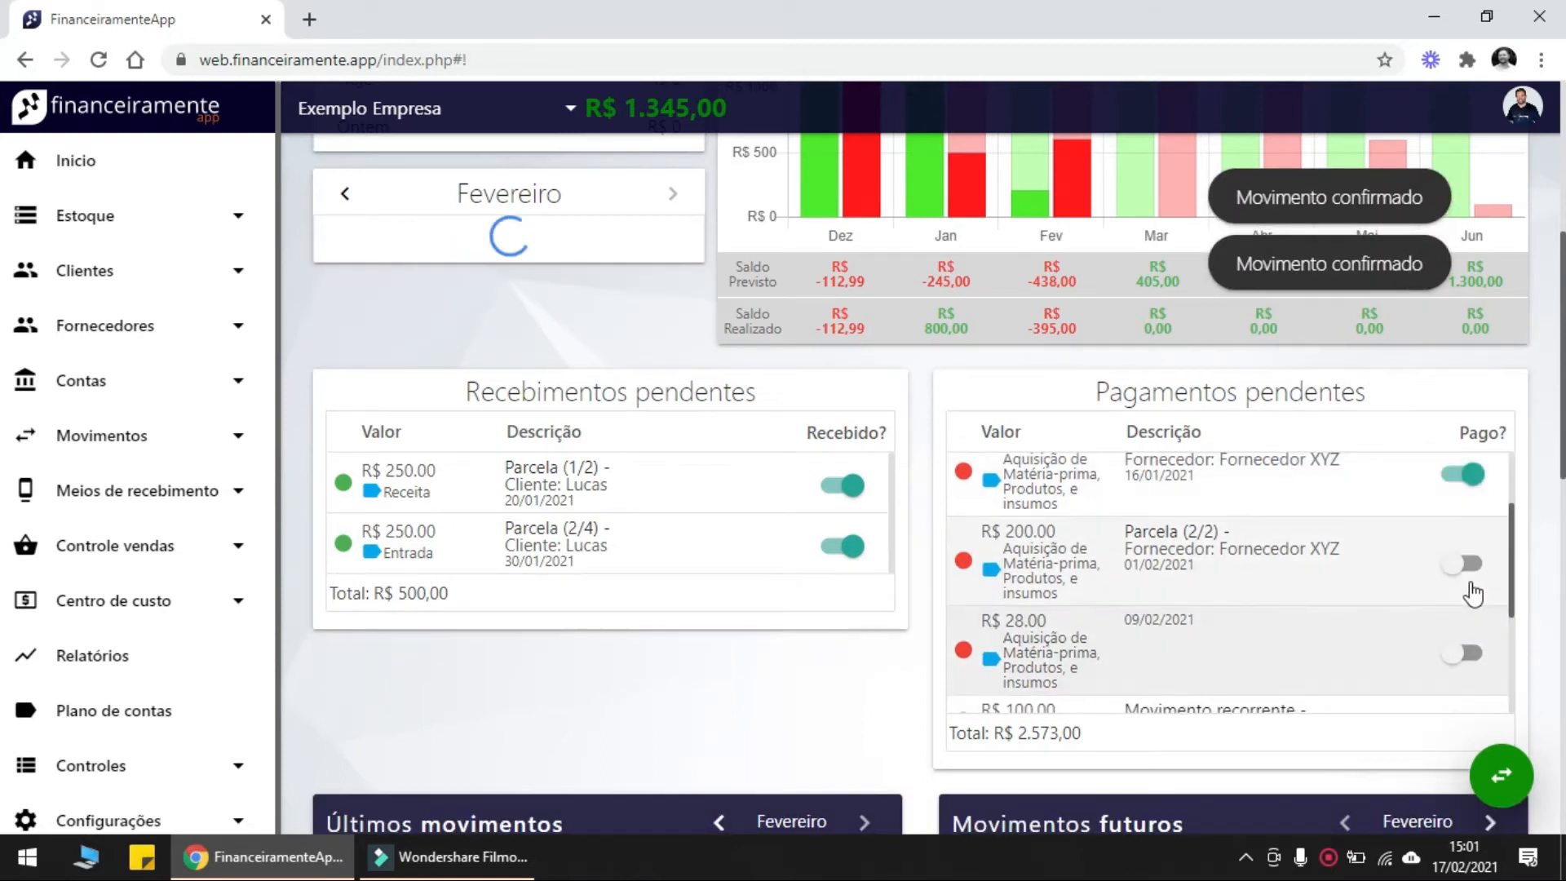
click(1467, 561)
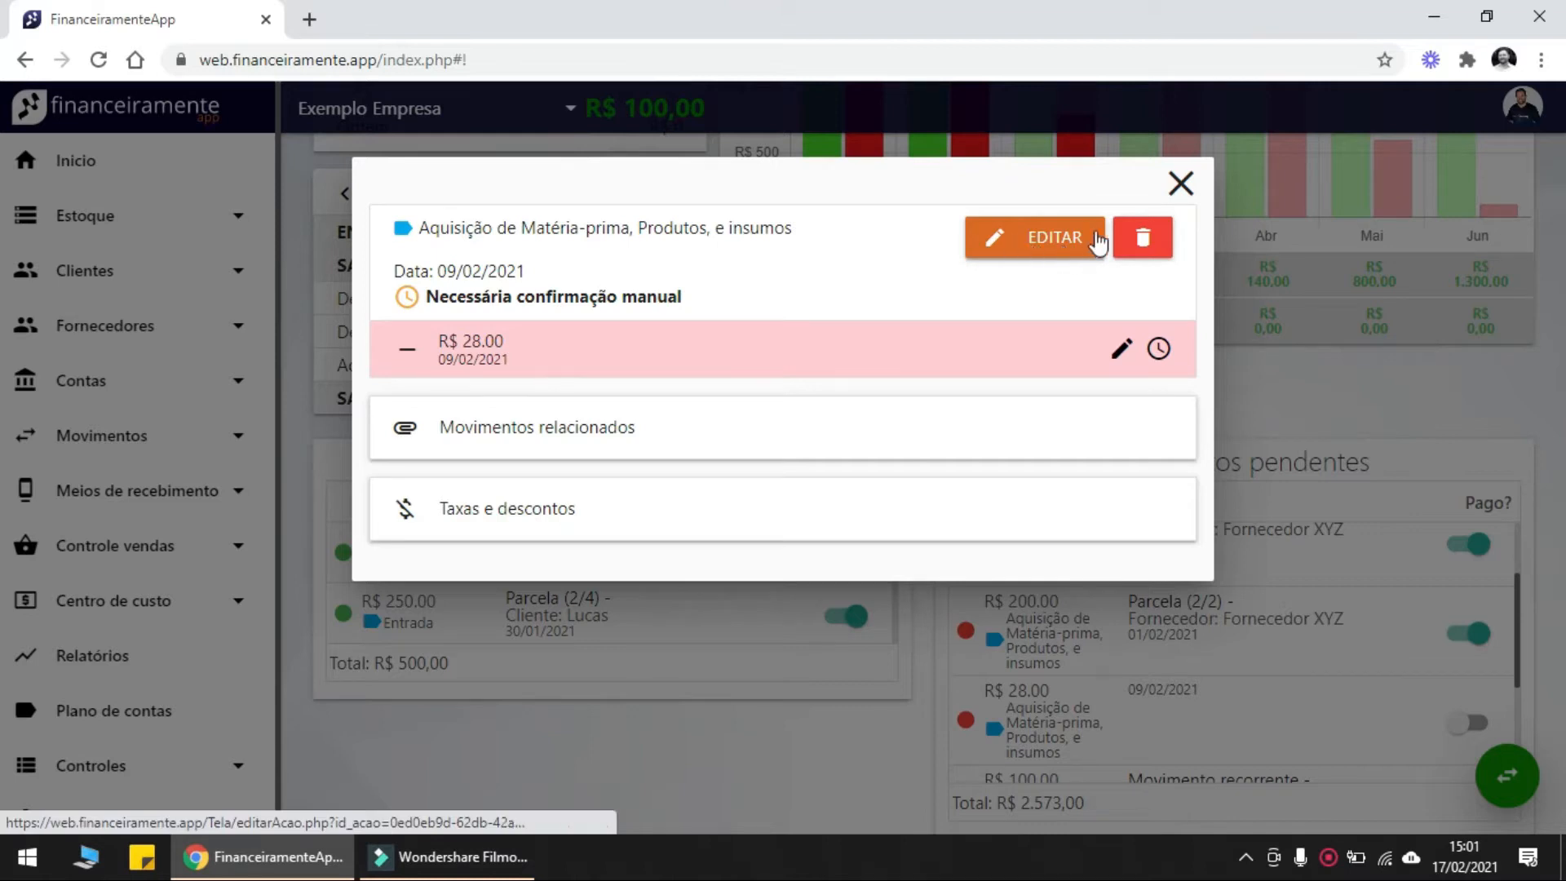
Close the R$ 28.00 payment's details and review the remaining entries in the pending payments list
click(1180, 183)
scroll(1305, 522, down, 3)
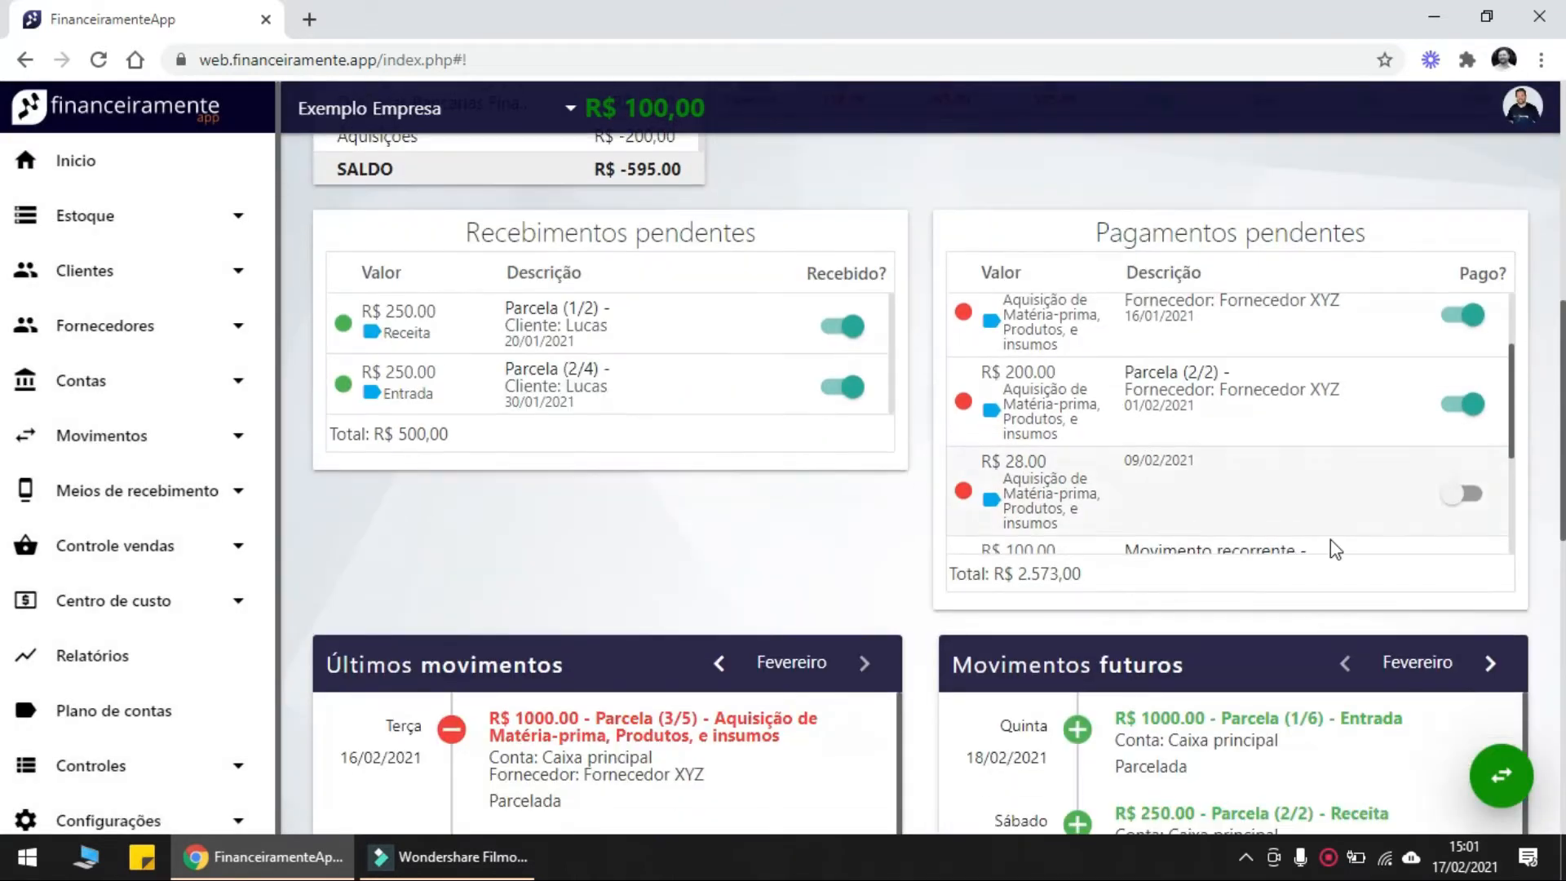
scroll(1314, 408, down, 2)
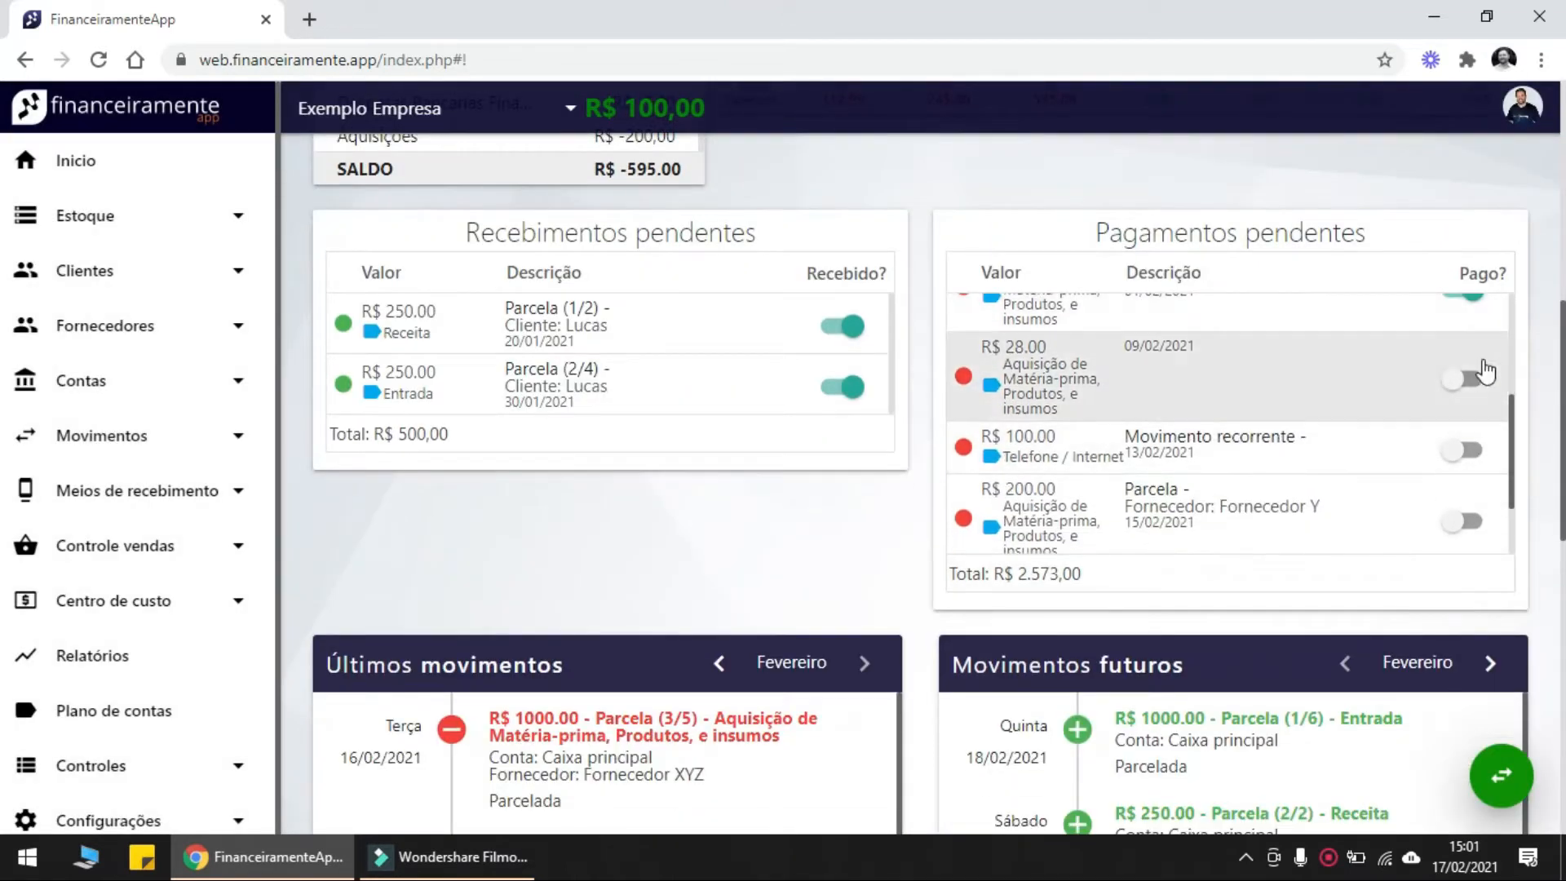
scroll(1224, 498, up, 2)
View the details and status options of the R$ 200.00 Parcela (2/2) payment, and open its edit form
click(1153, 380)
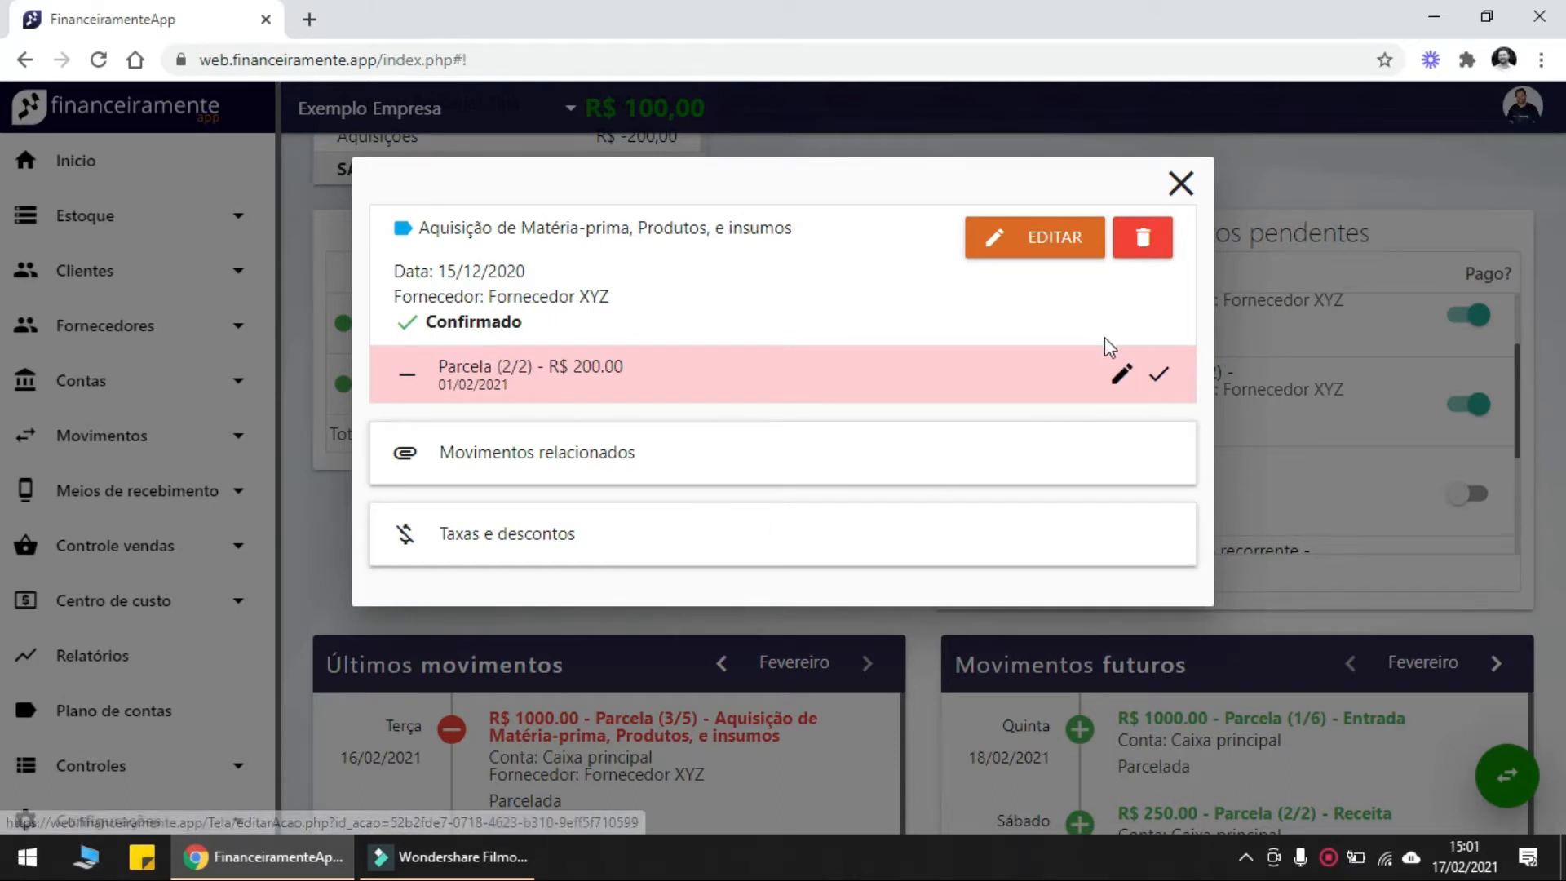
click(1160, 380)
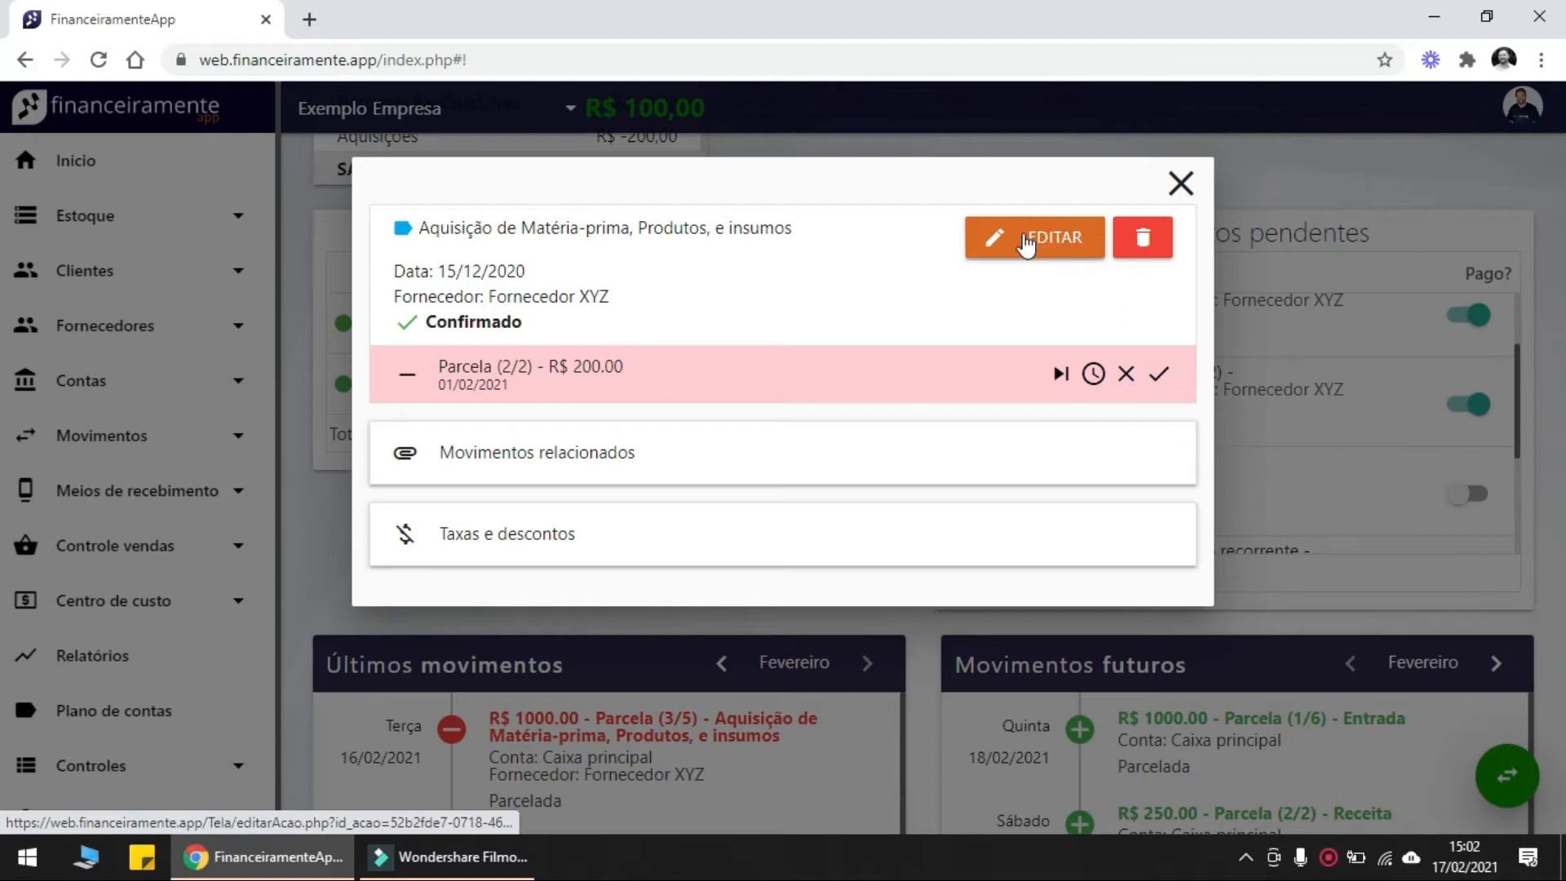
click(1030, 241)
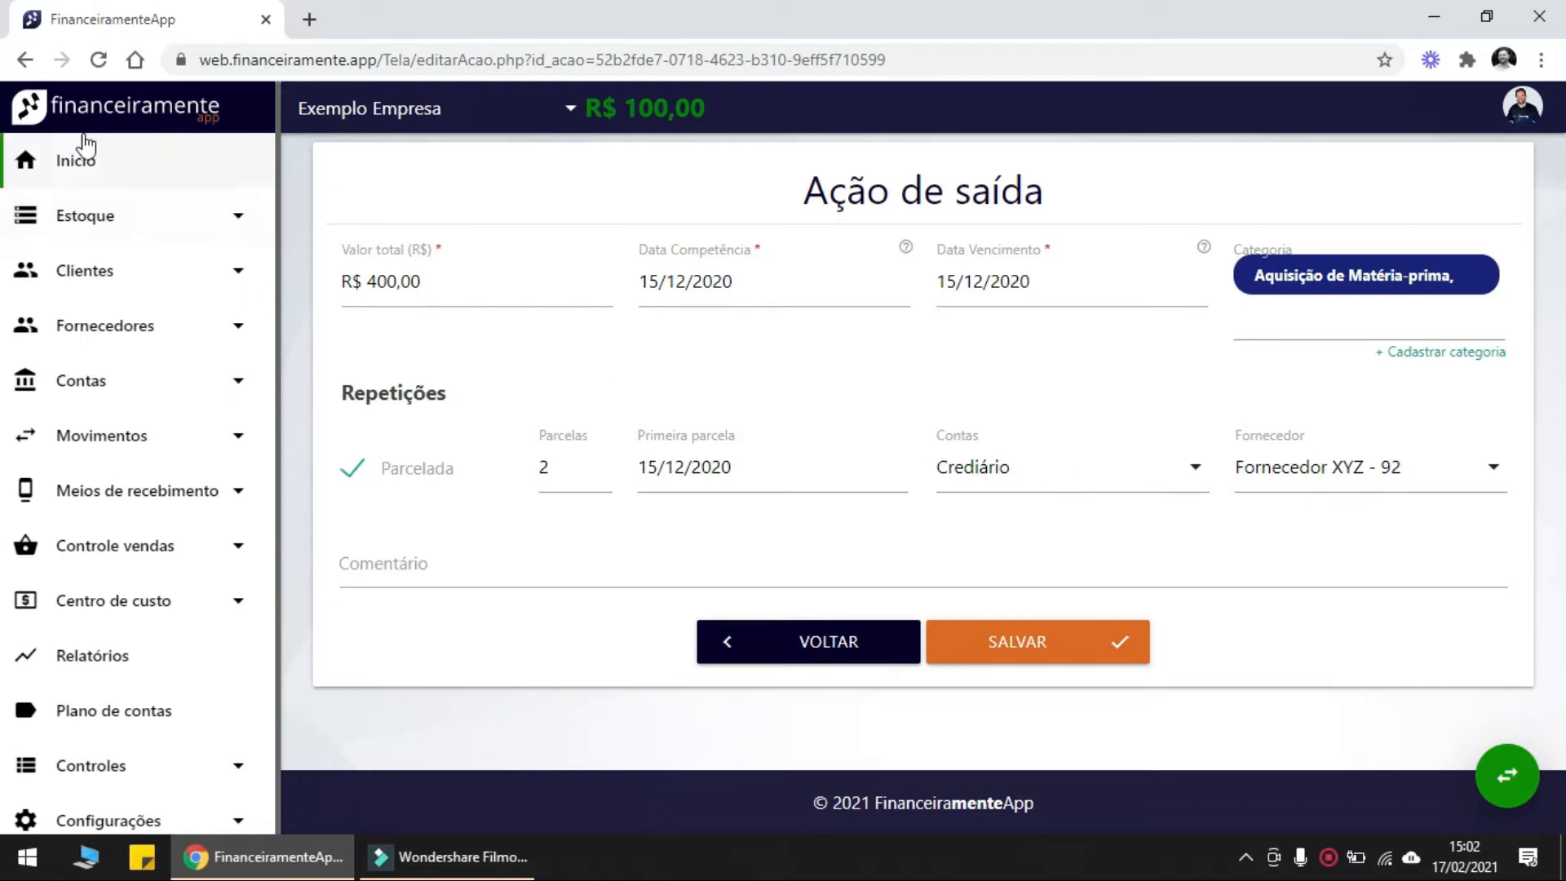
Return to the home dashboard without saving the edit form and review the remaining pending receipts and payments
click(110, 149)
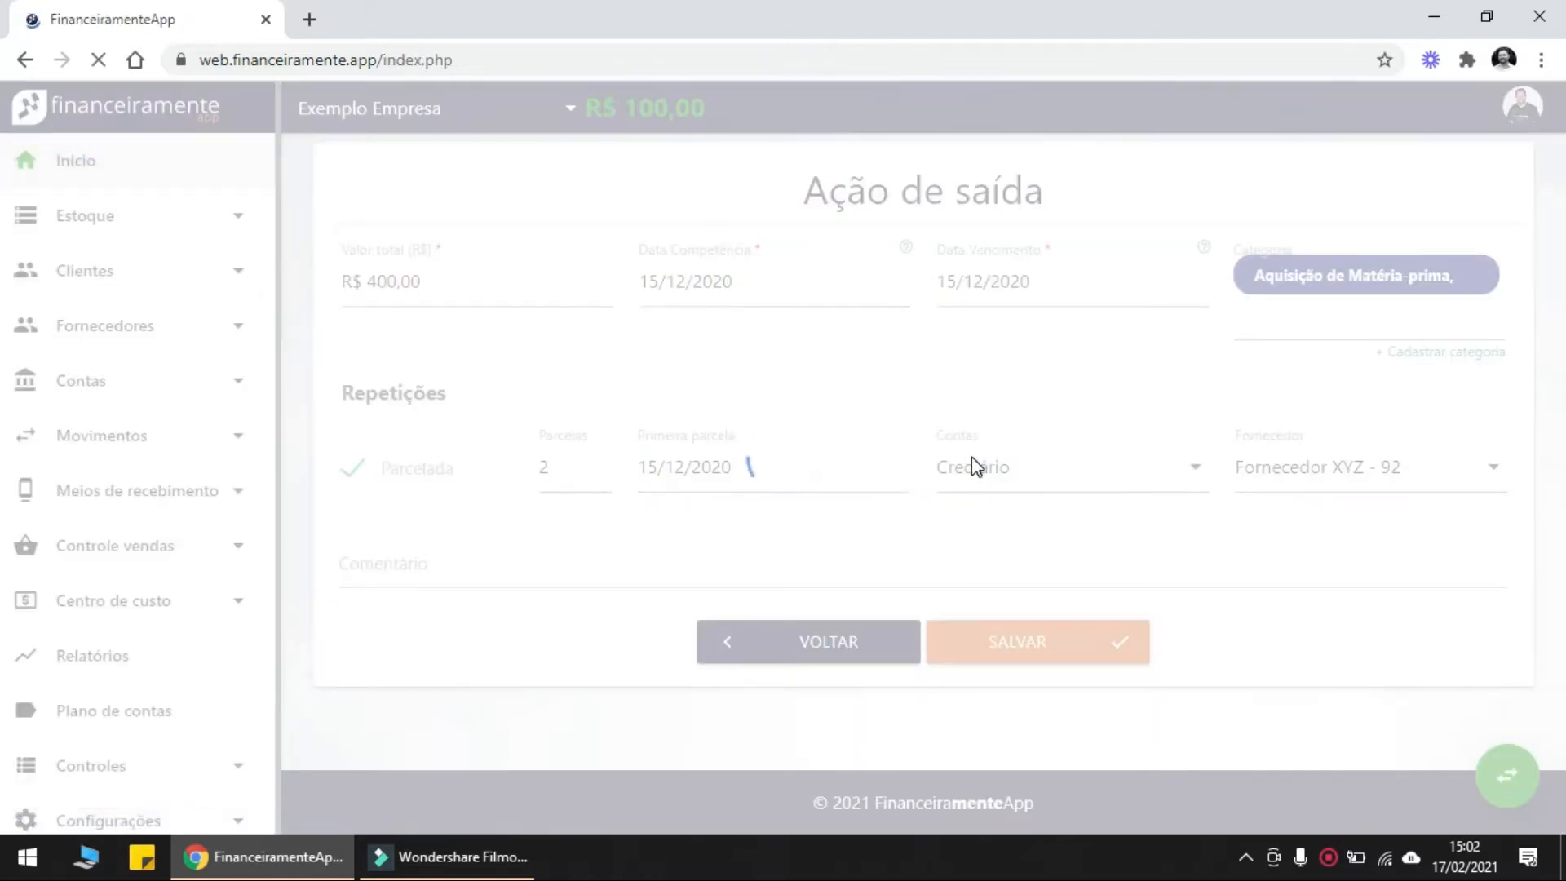
scroll(987, 564, down, 2)
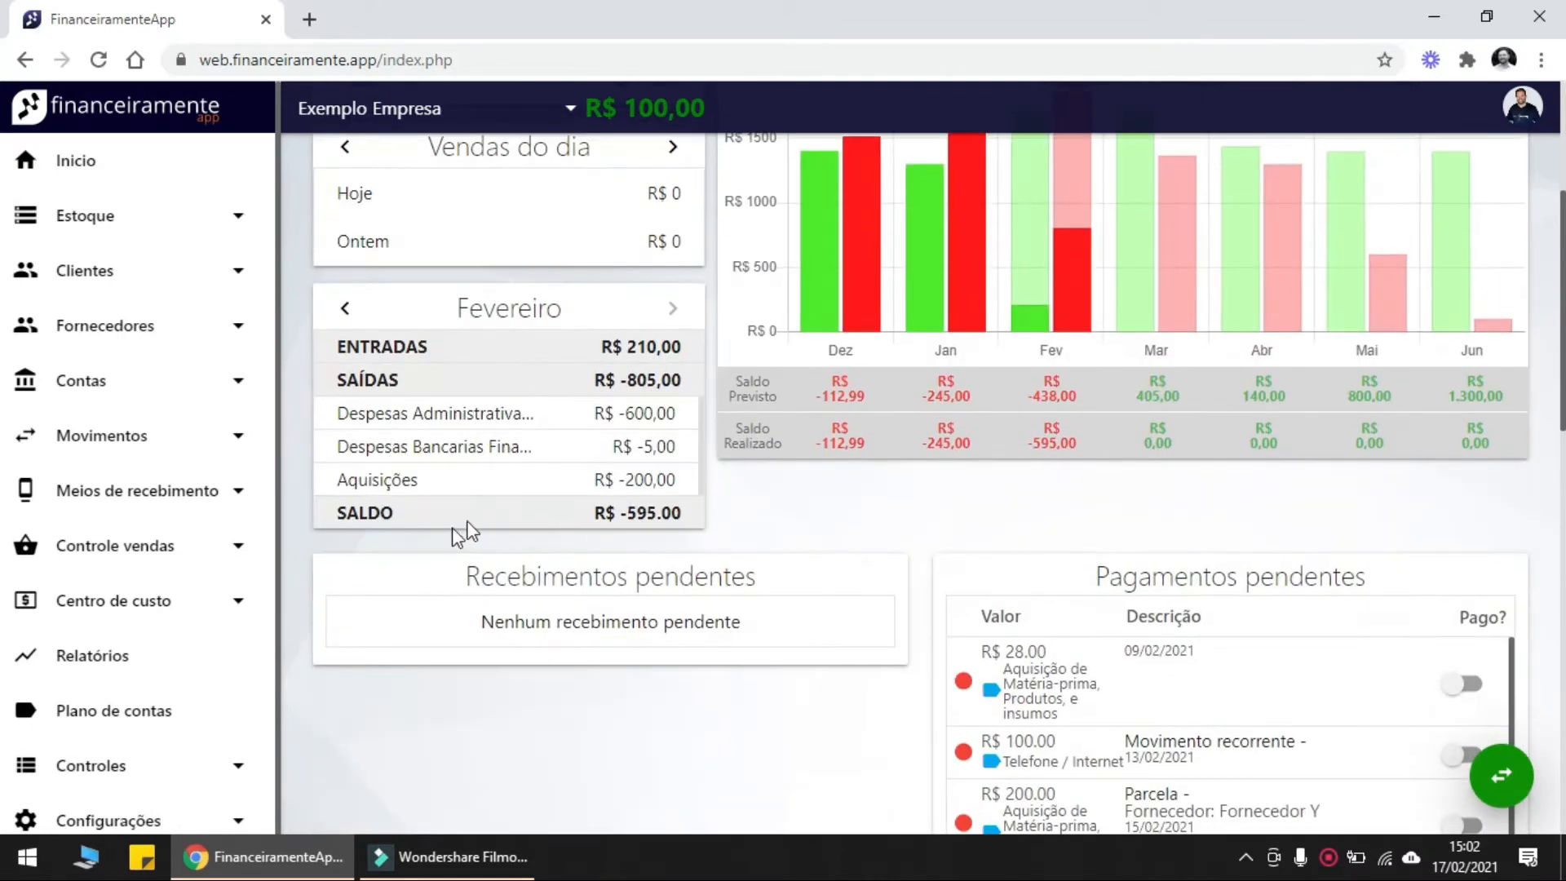
scroll(1061, 669, down, 1)
scroll(1419, 584, down, 3)
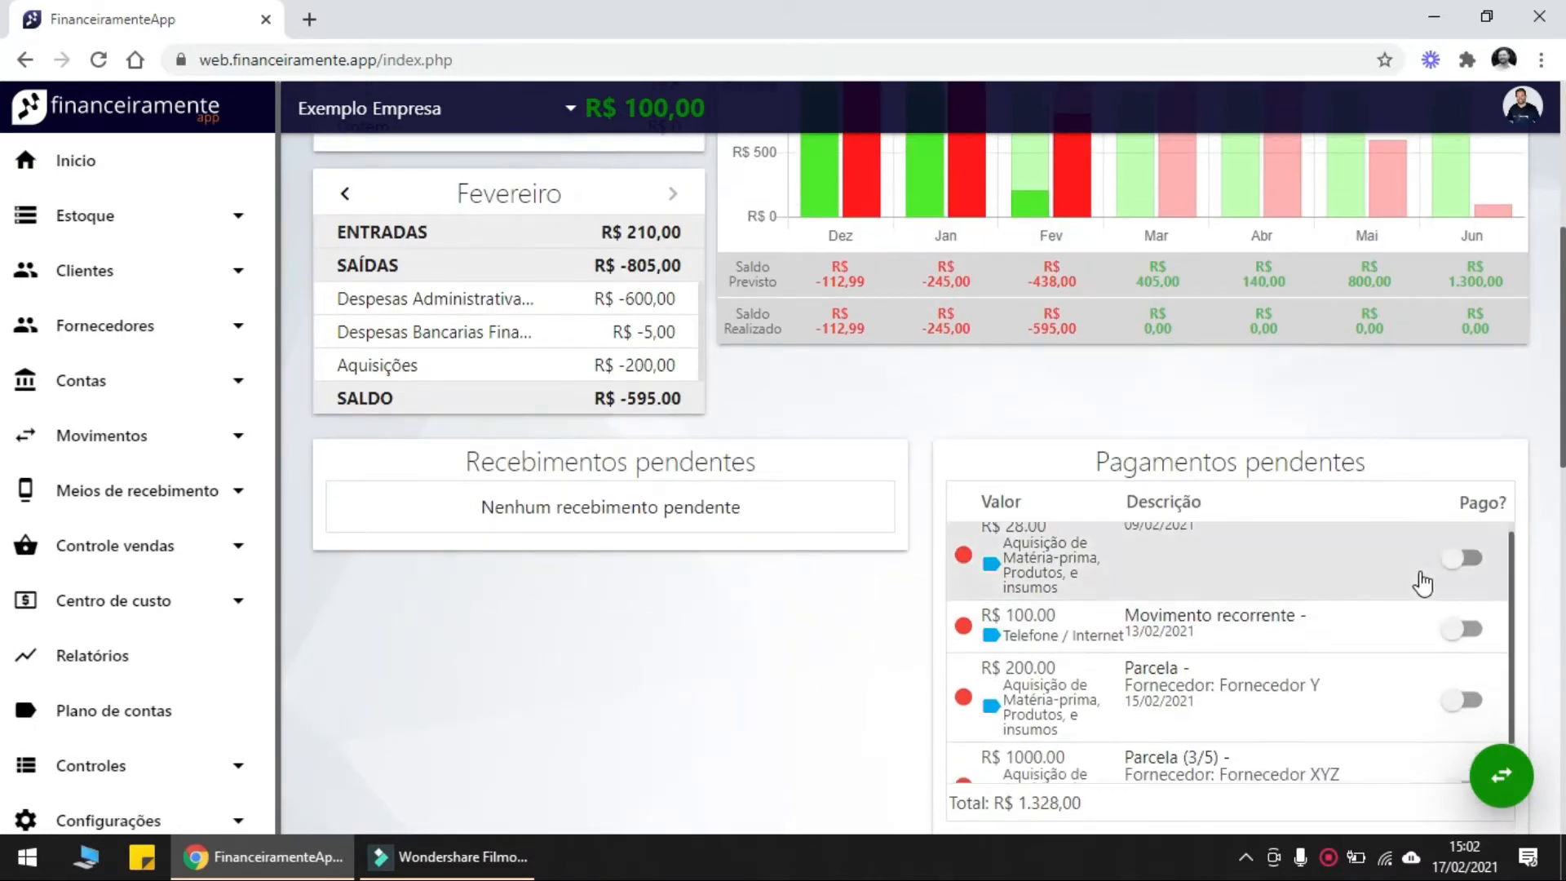
scroll(1350, 504, up, 2)
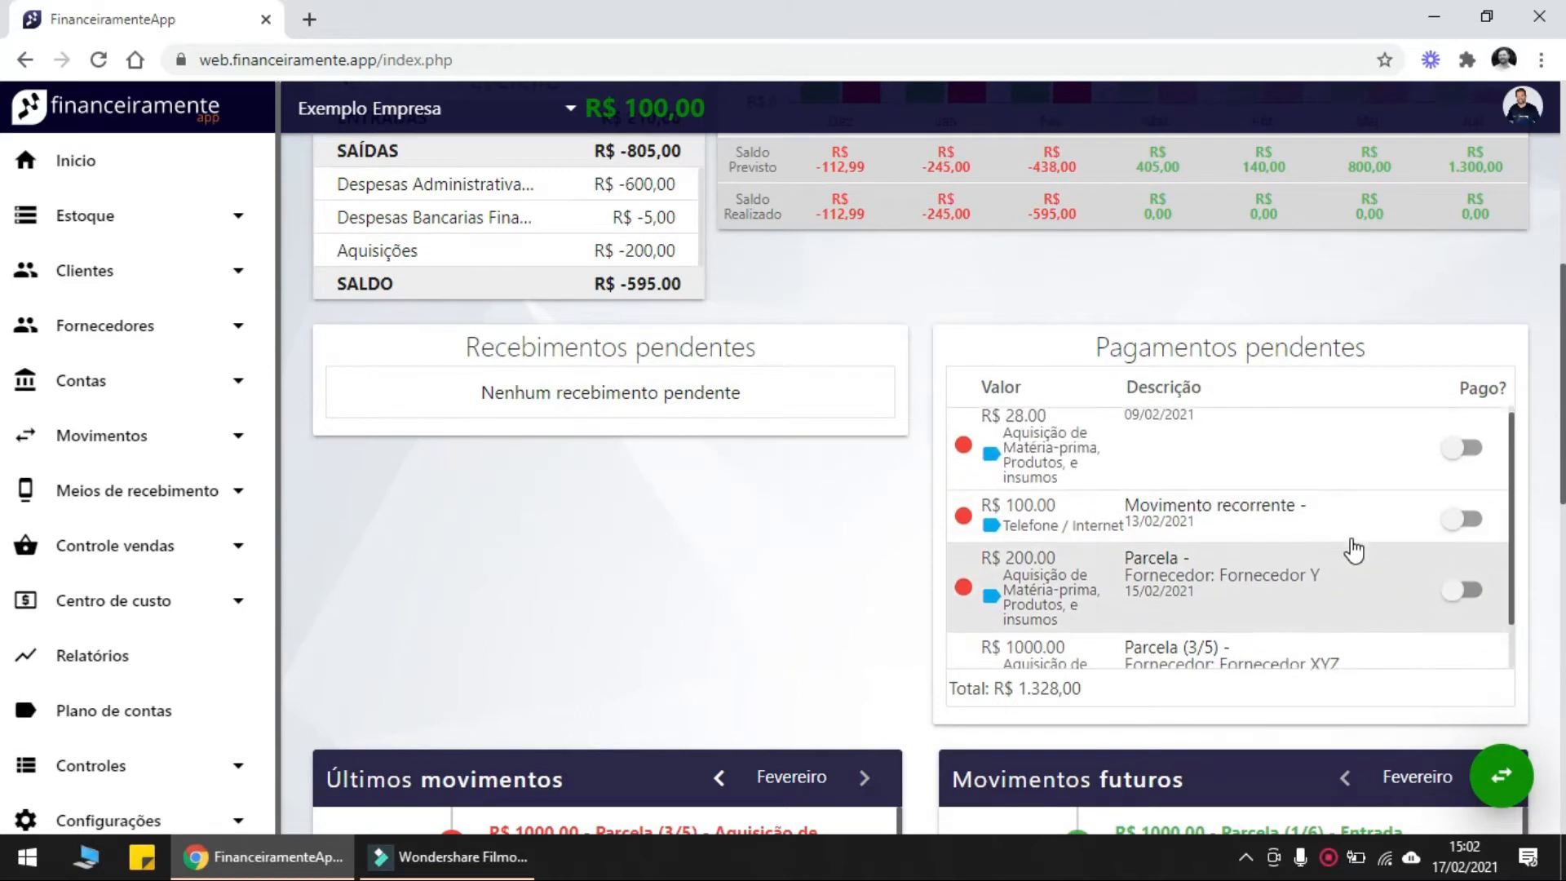
Show the accumulated balance line in the cash flow chart, examine it, and hide it again
scroll(1330, 522, up, 3)
scroll(1313, 530, up, 1)
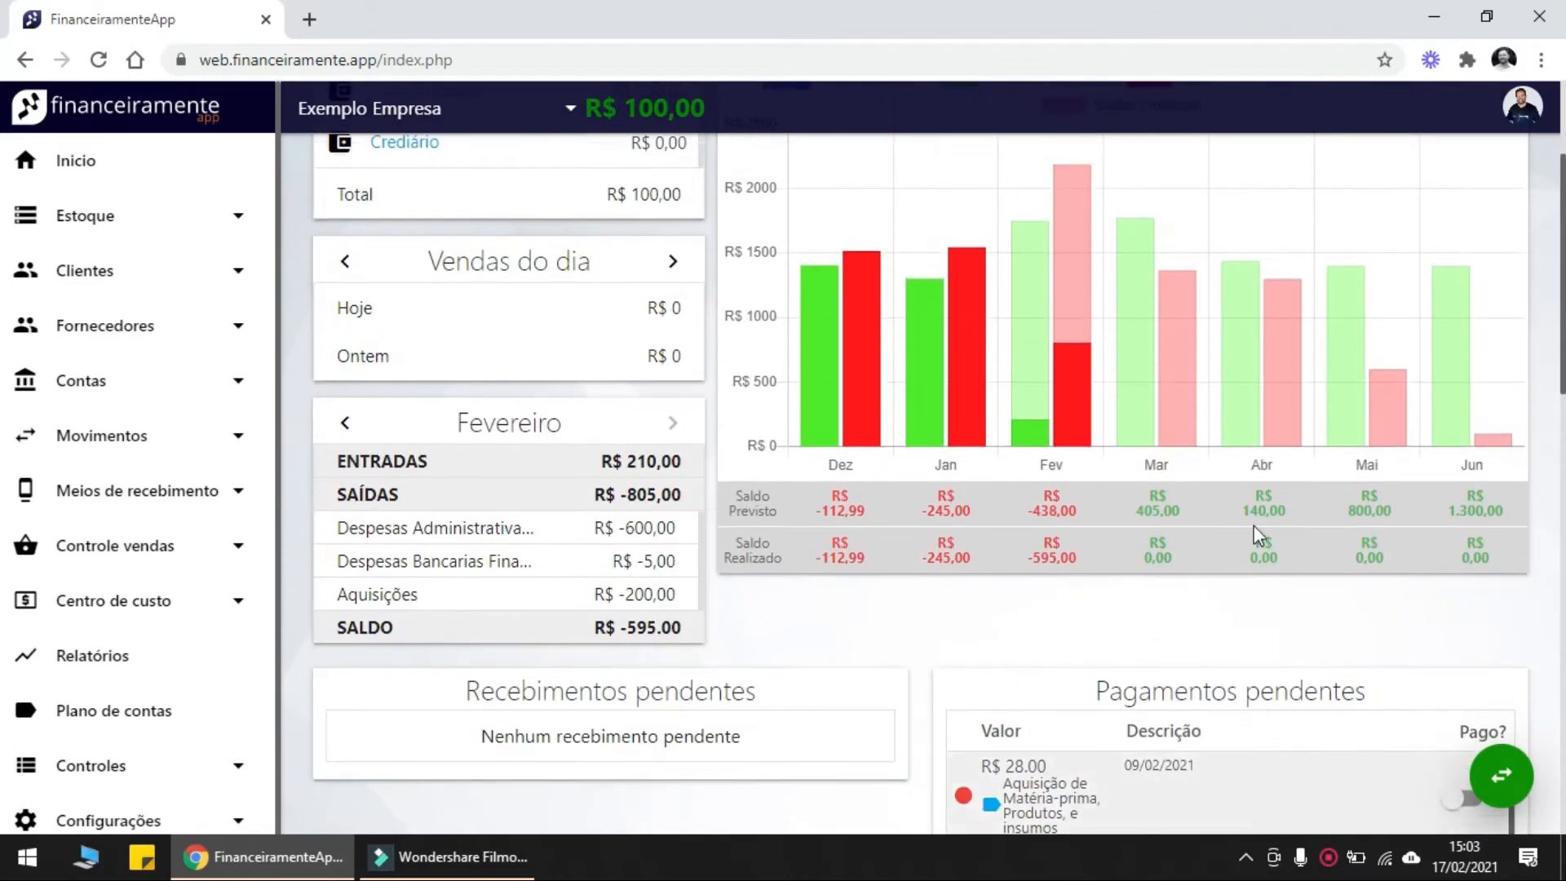
scroll(1012, 310, up, 2)
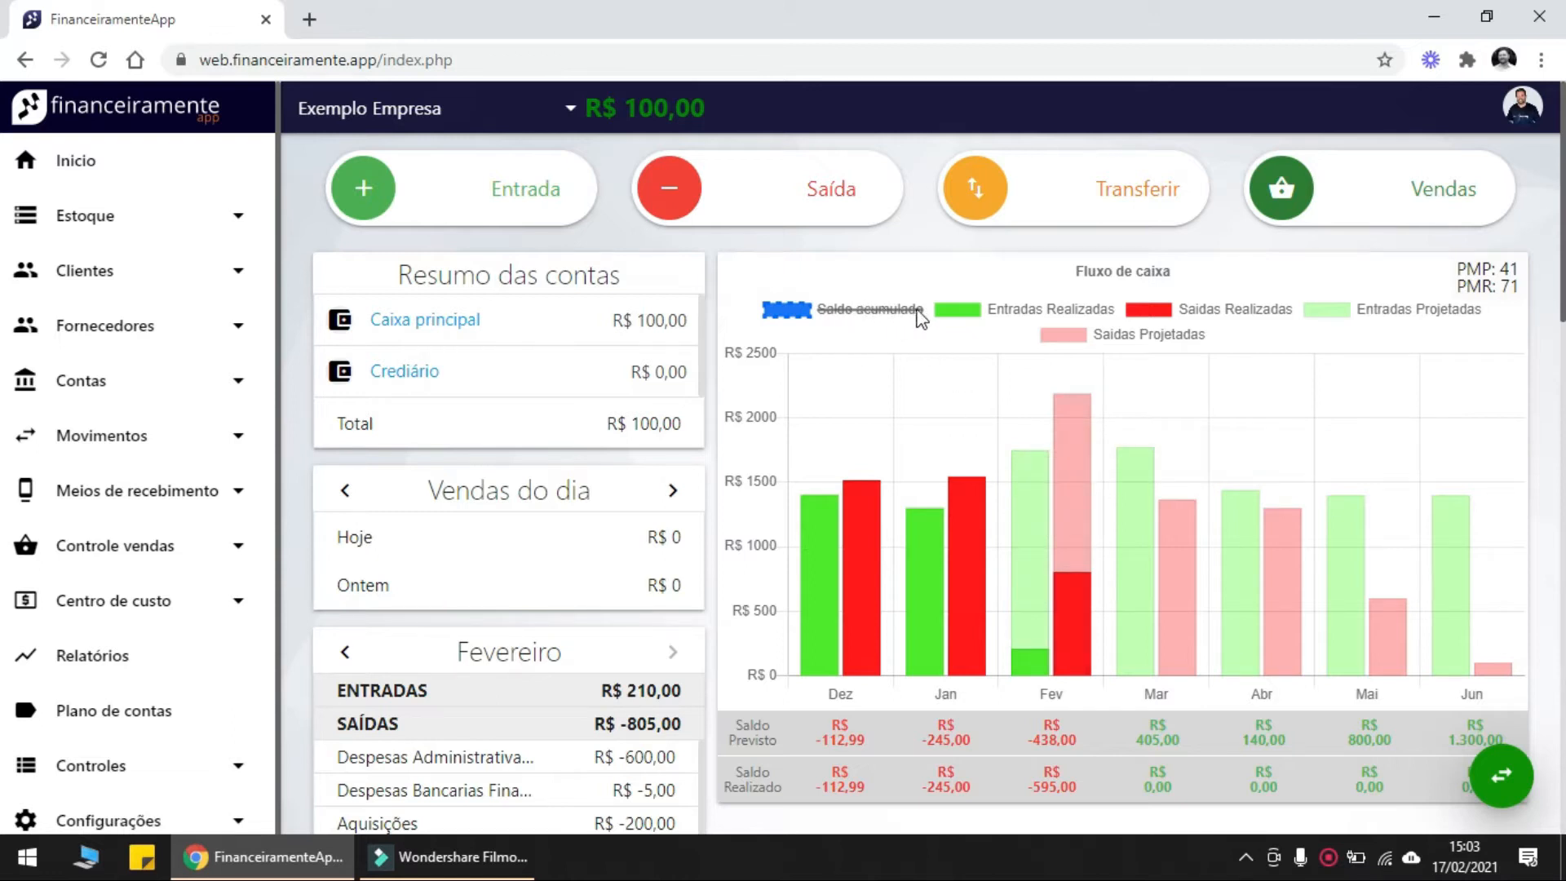
click(854, 315)
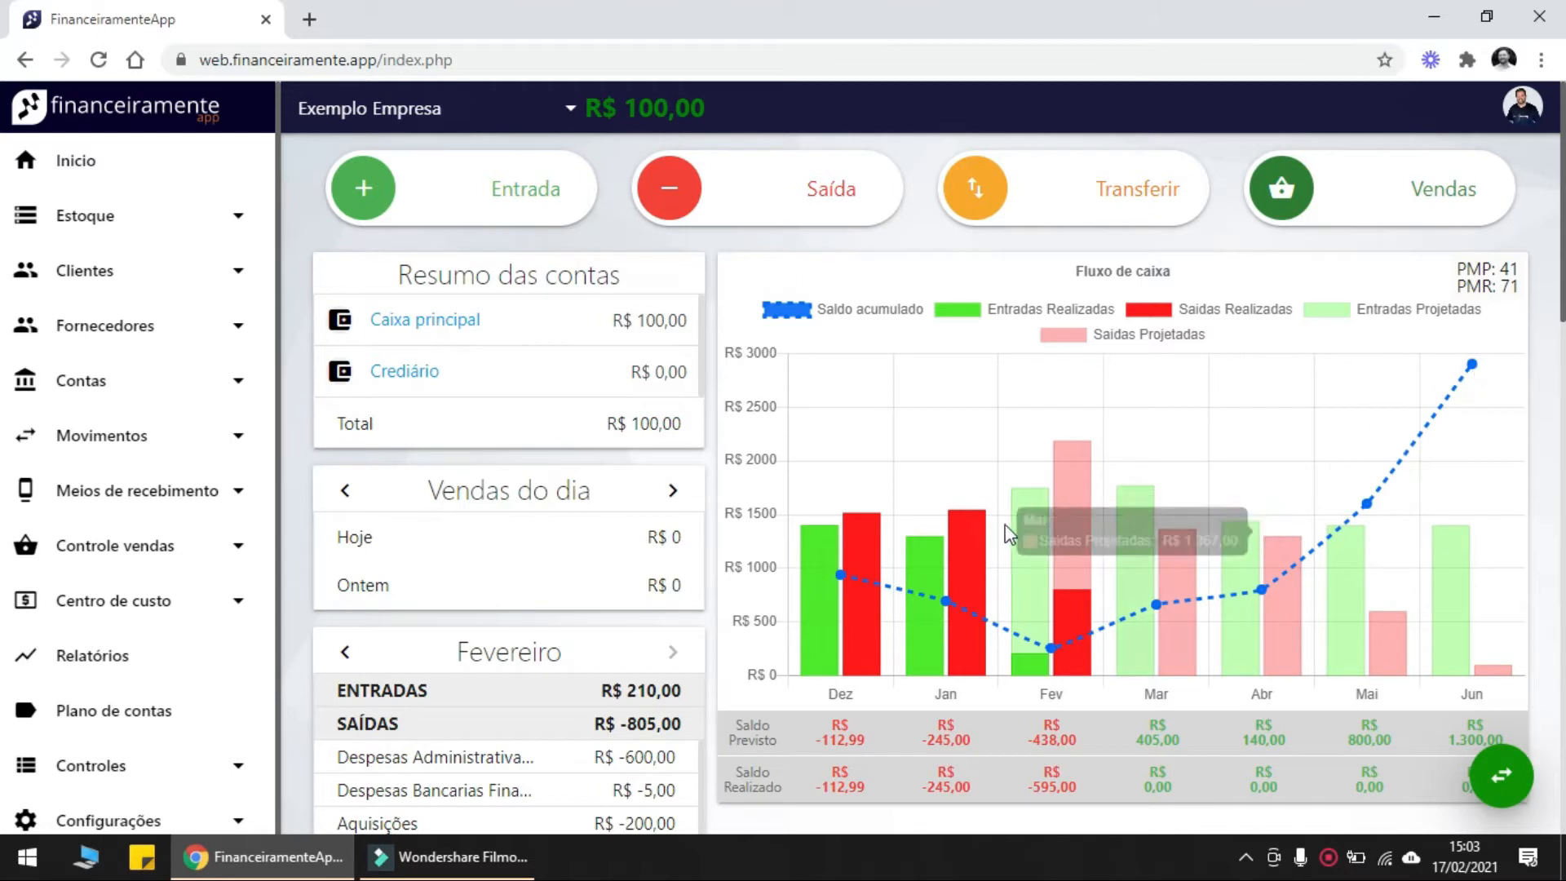
click(853, 310)
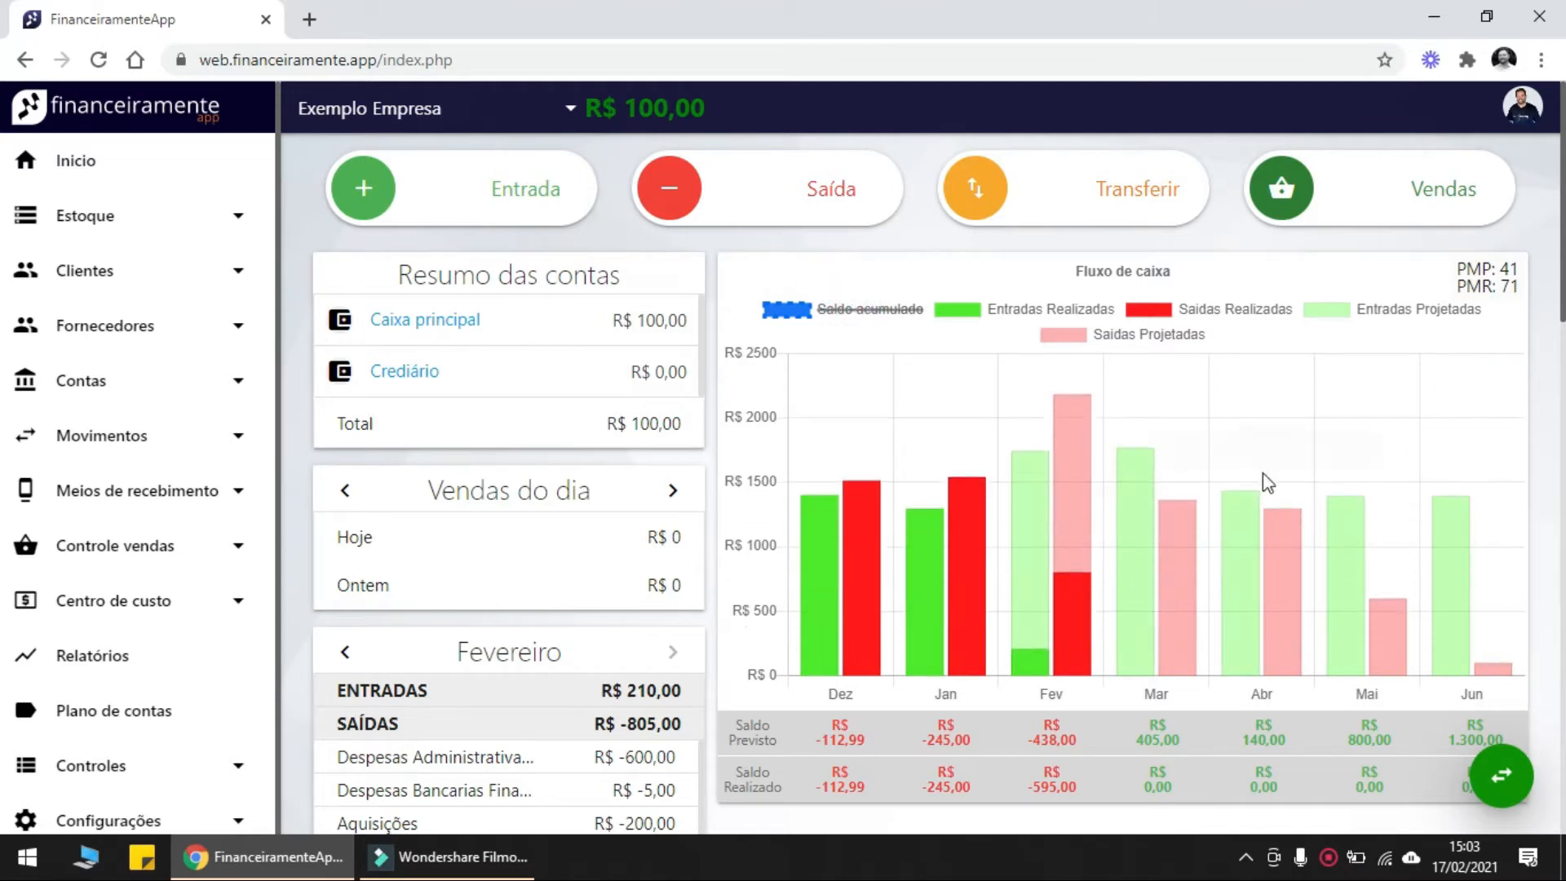
Examine February's entries in the latest movements and future movements lists
scroll(1263, 589, down, 2)
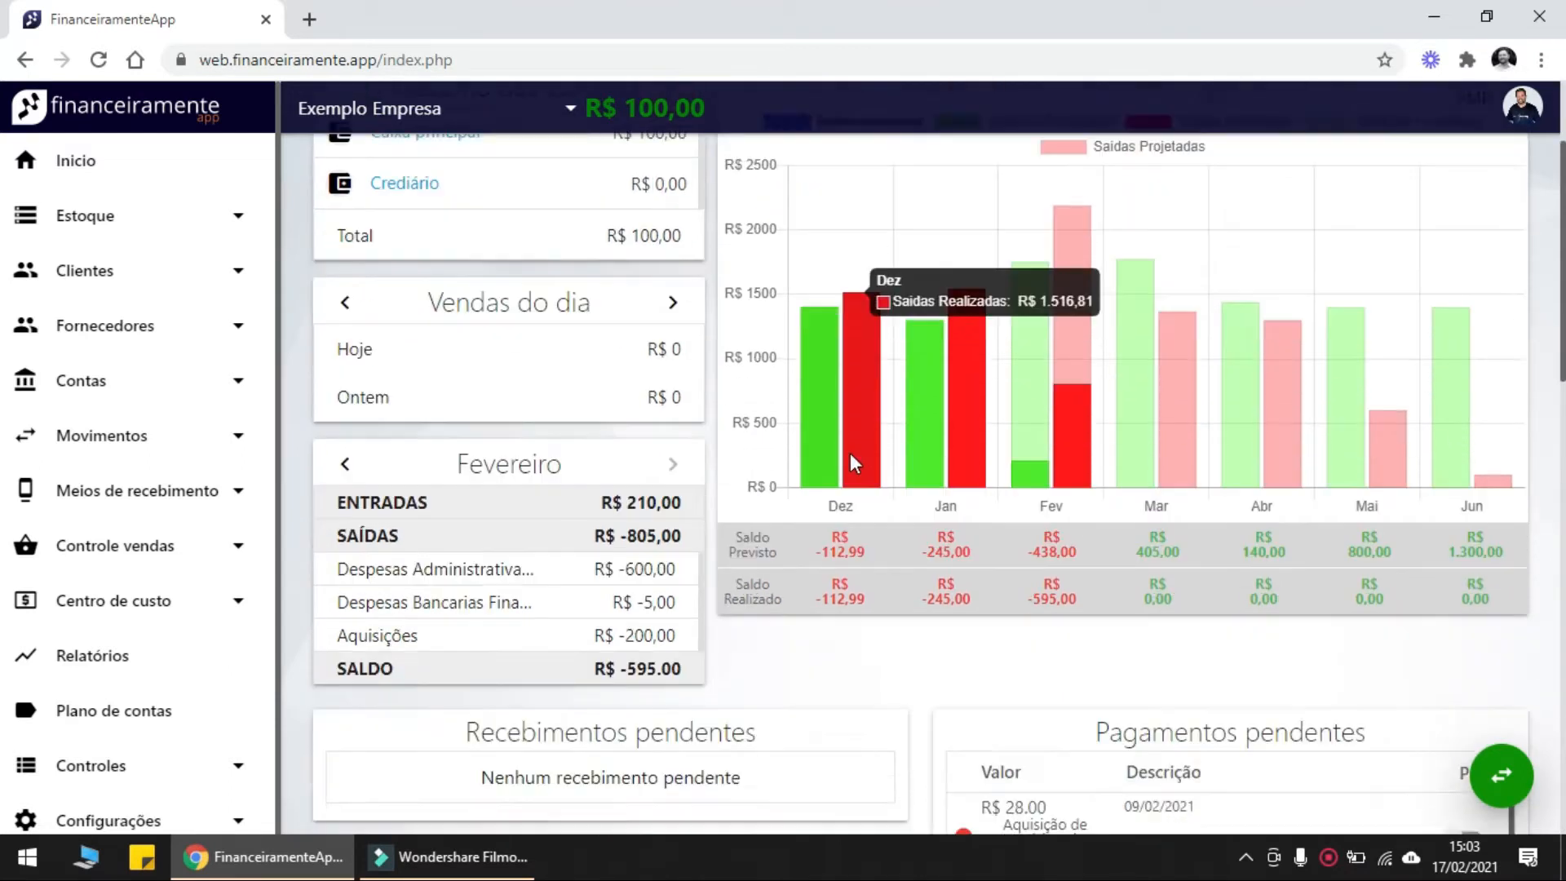
scroll(850, 457, down, 8)
scroll(863, 483, up, 2)
scroll(934, 280, down, 3)
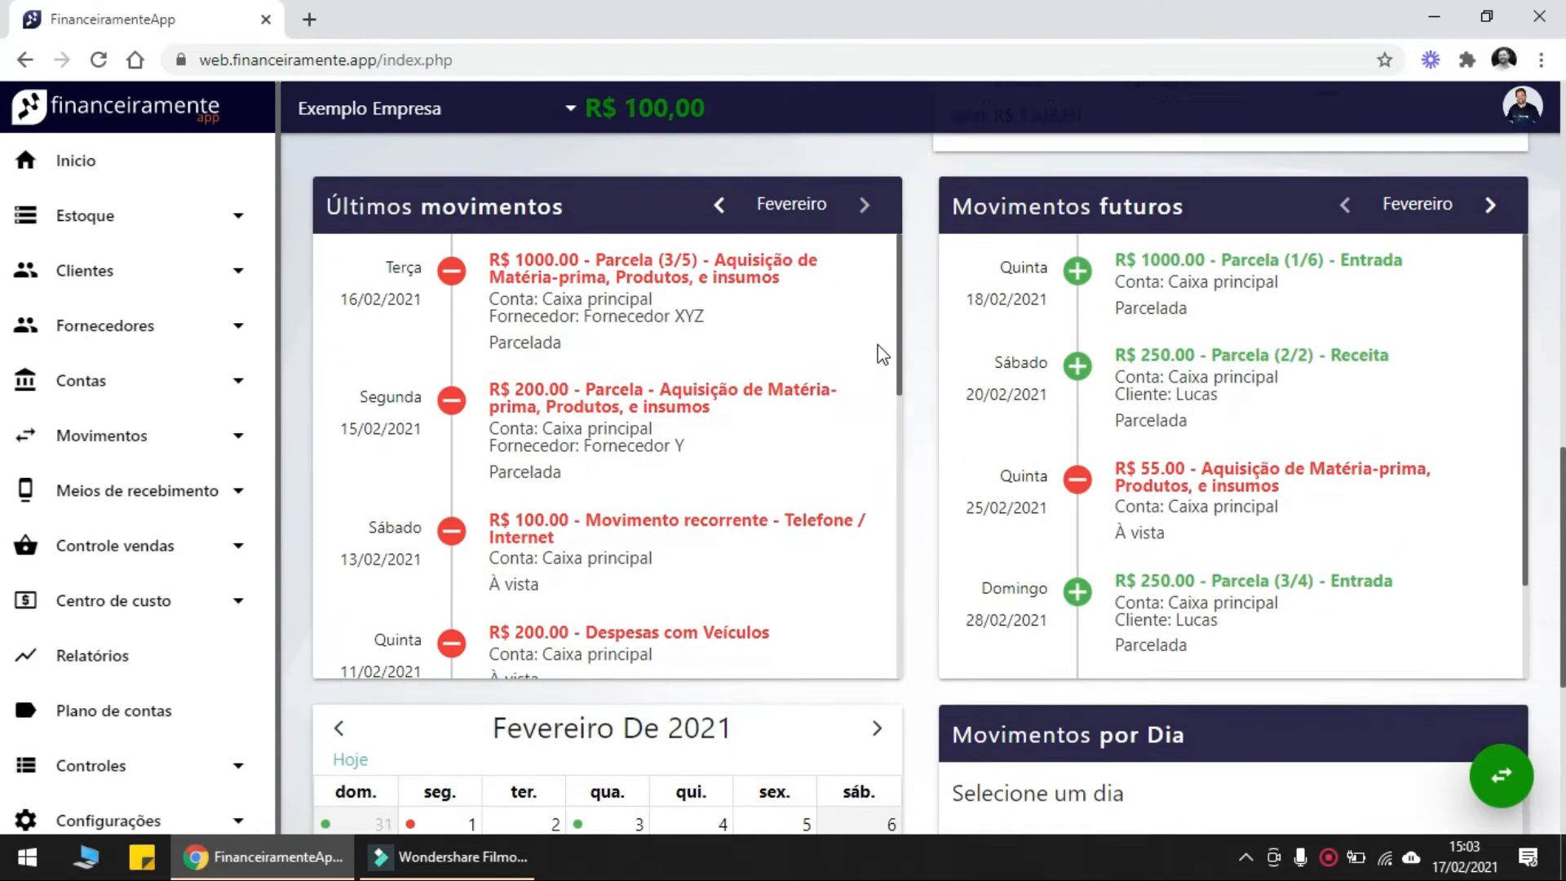
scroll(879, 359, up, 1)
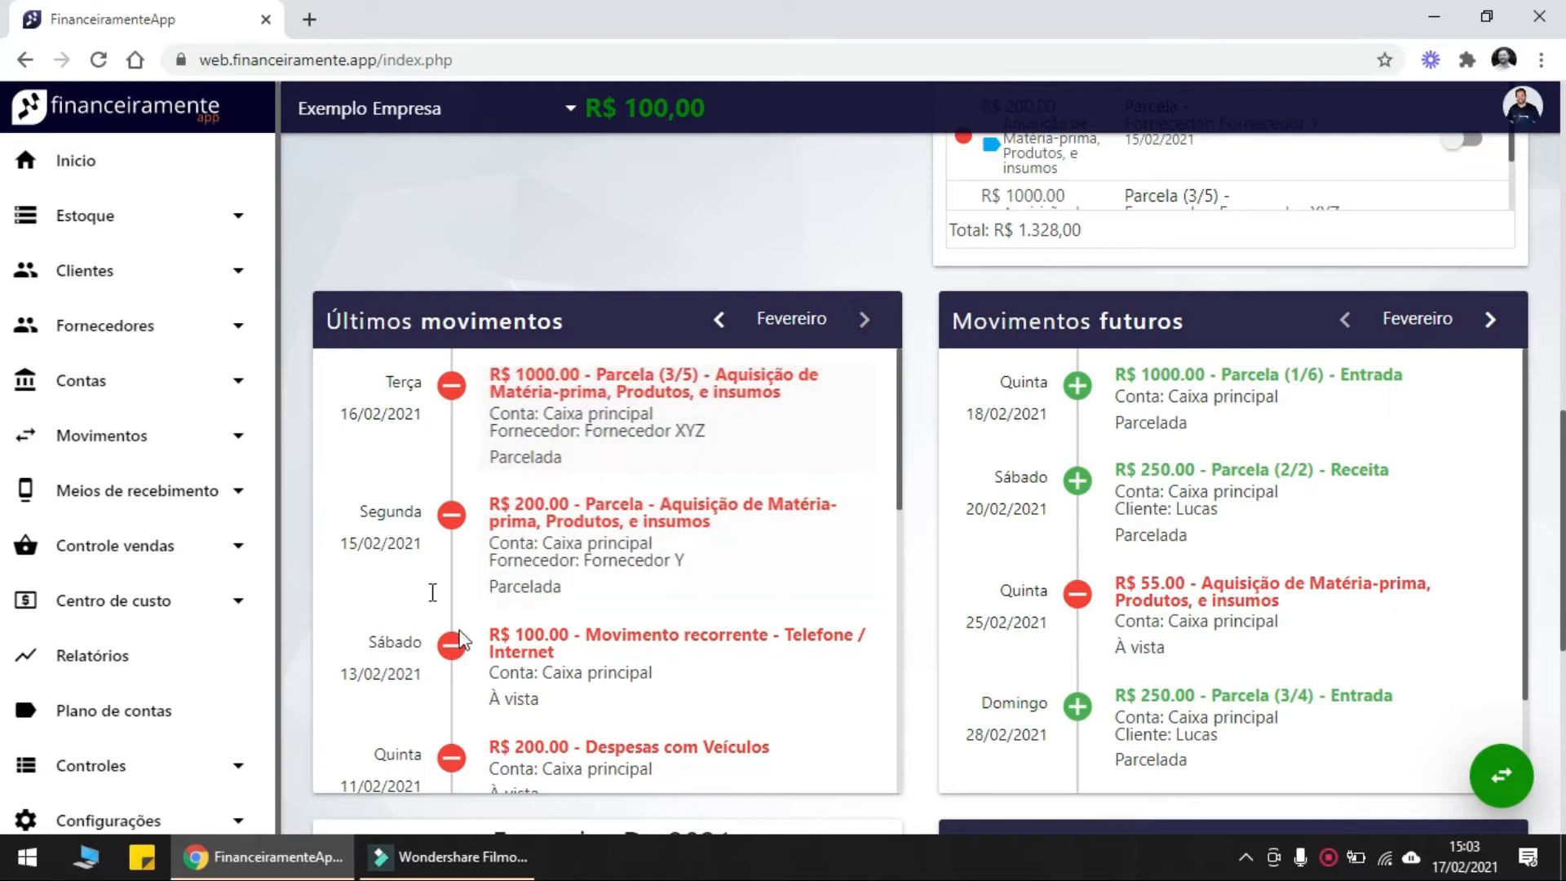
scroll(635, 519, down, 3)
scroll(635, 519, down, 6)
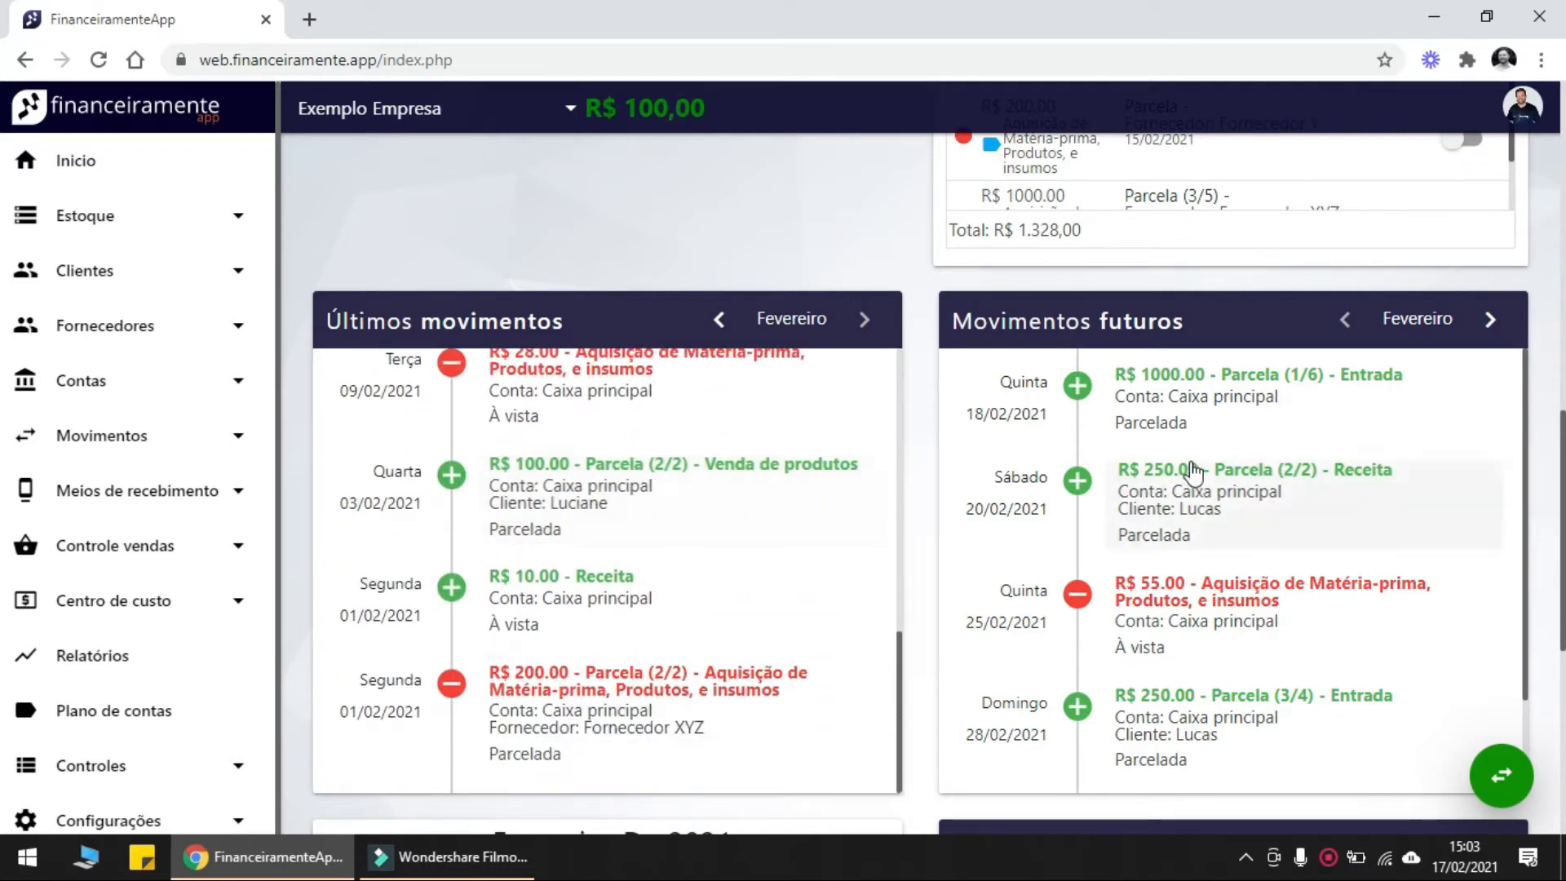
scroll(1191, 448, down, 5)
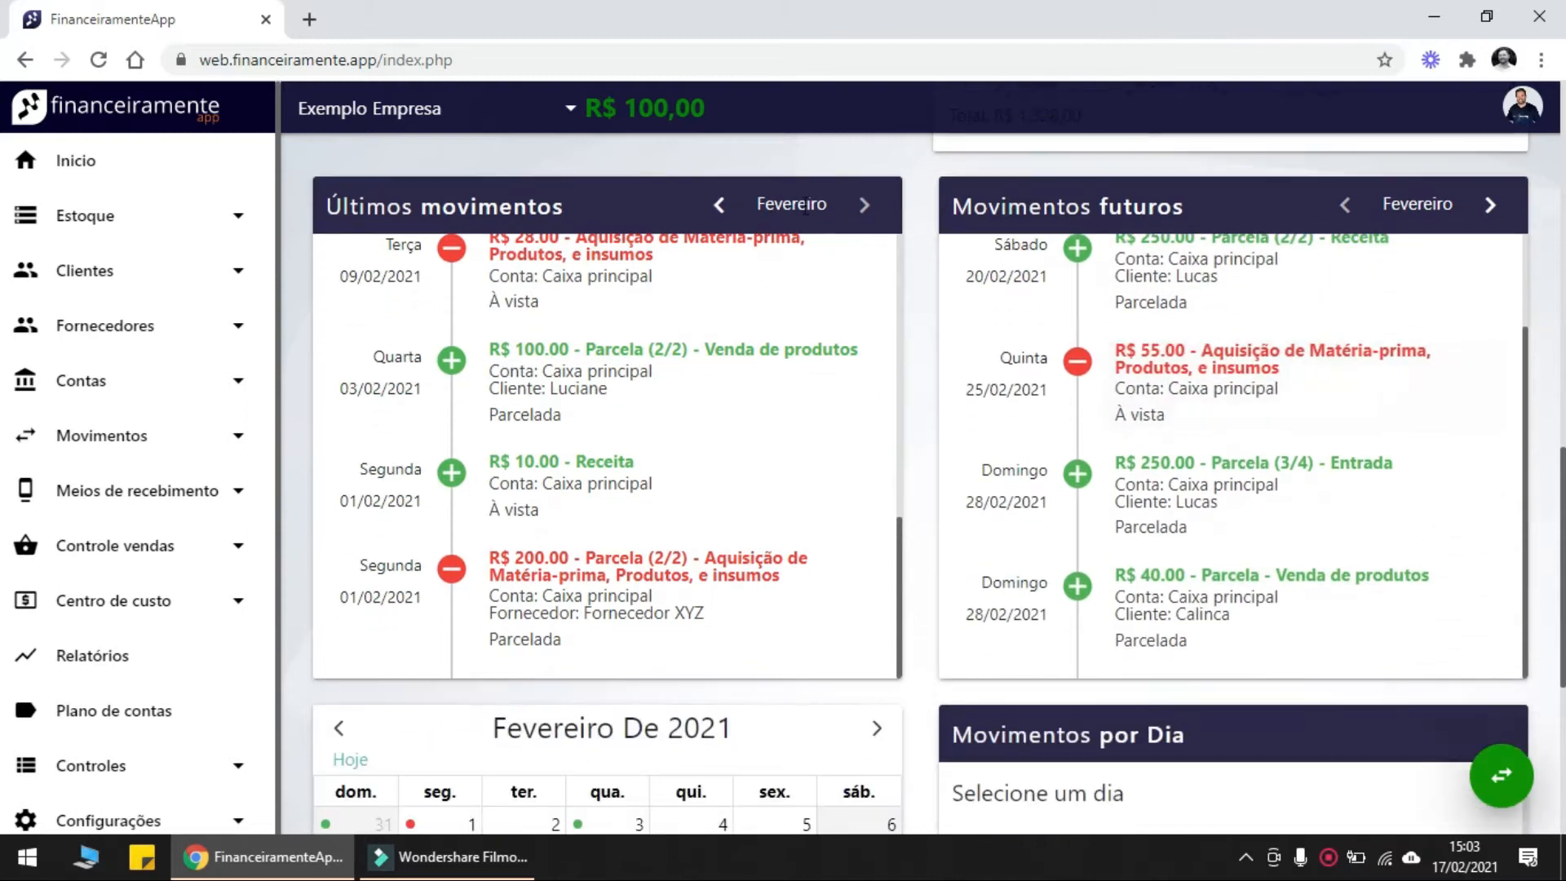
Step the latest movements back one month and return to February, and advance the future movements to March
click(721, 207)
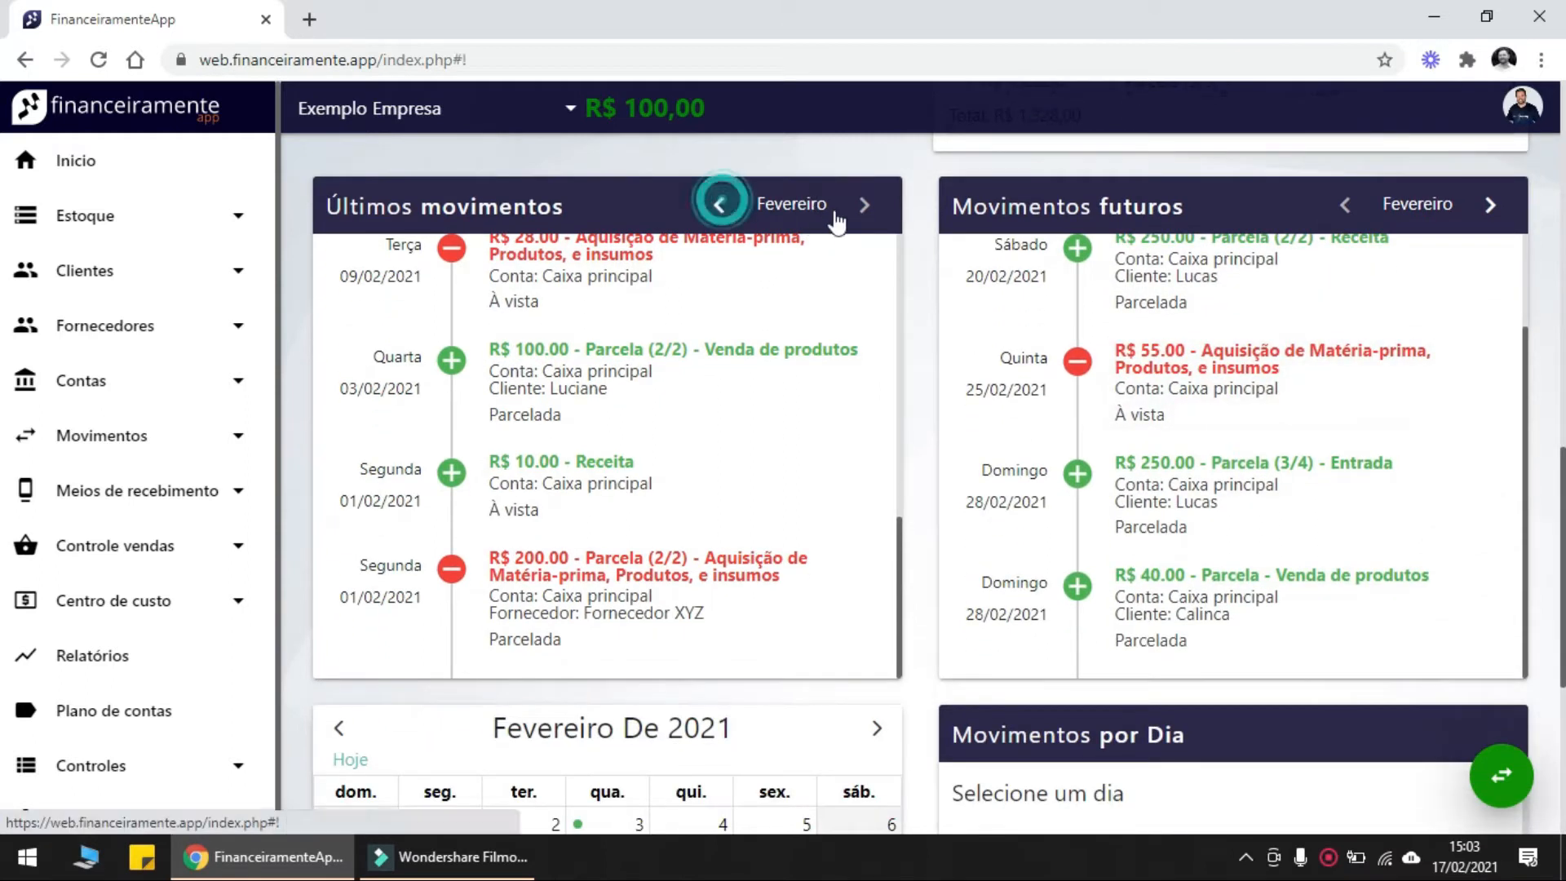
click(865, 207)
click(1478, 208)
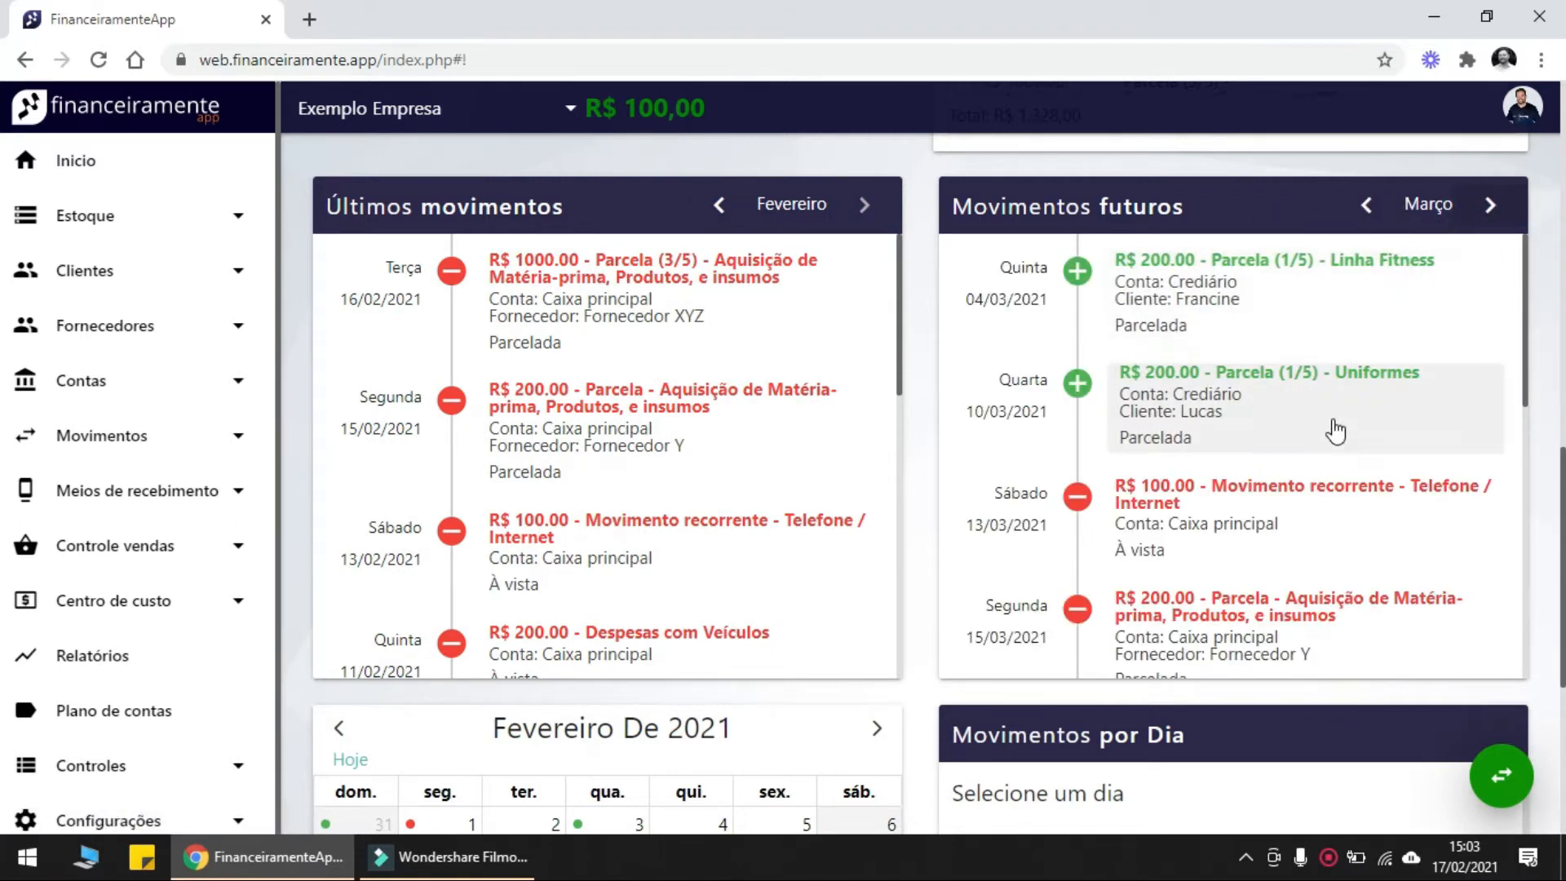
View and close the details of March's R$ 200.00 Fornecedor Y installment and R$ 82.00 Entrada in the future movements
scroll(1335, 430, down, 3)
click(1209, 378)
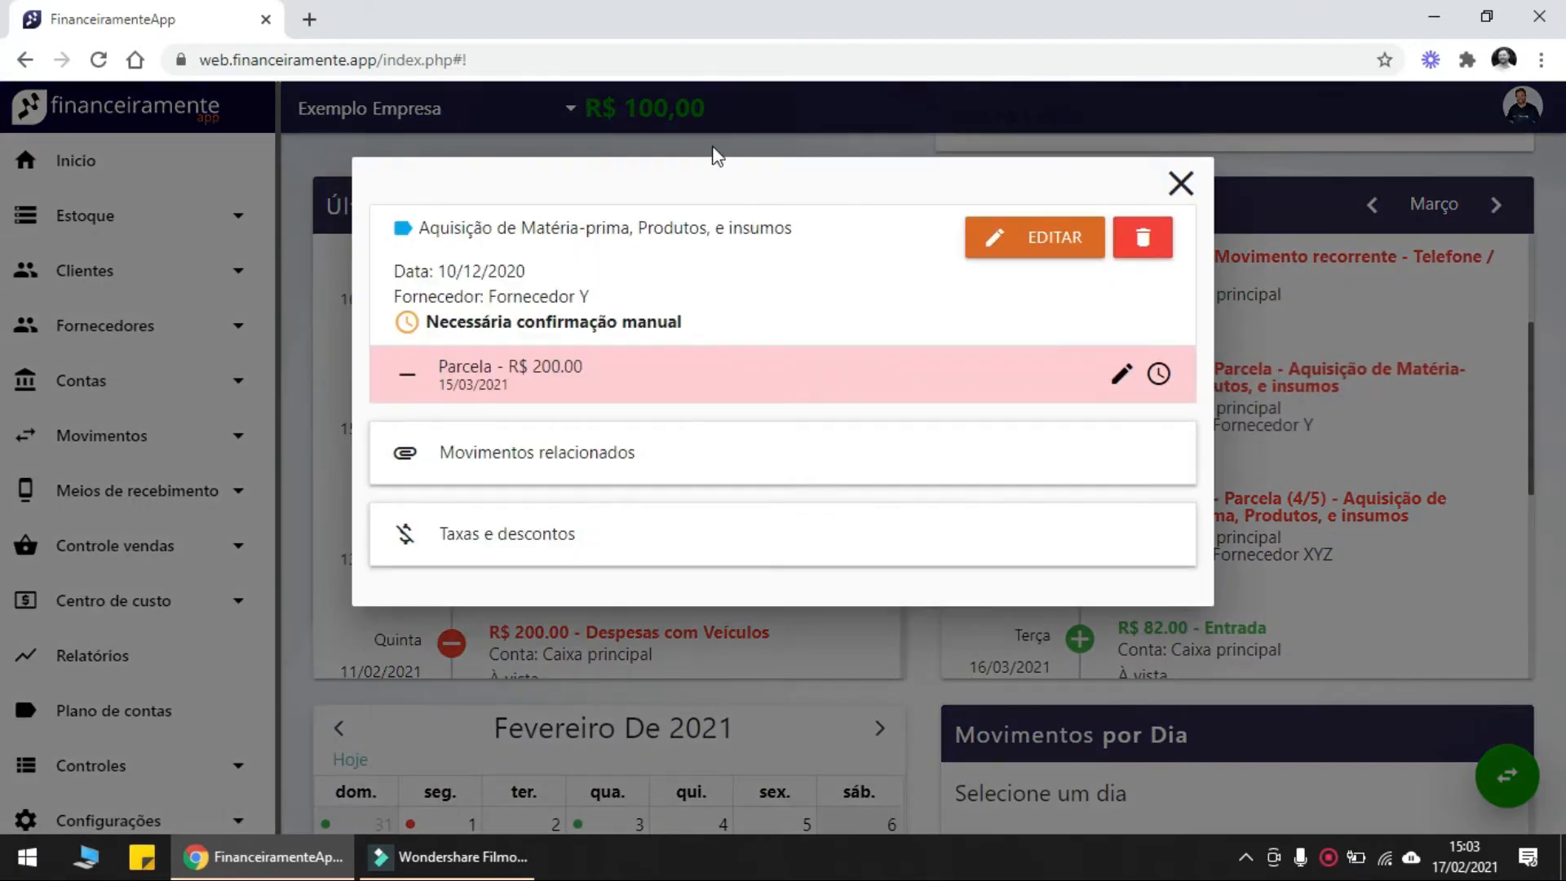
click(1184, 186)
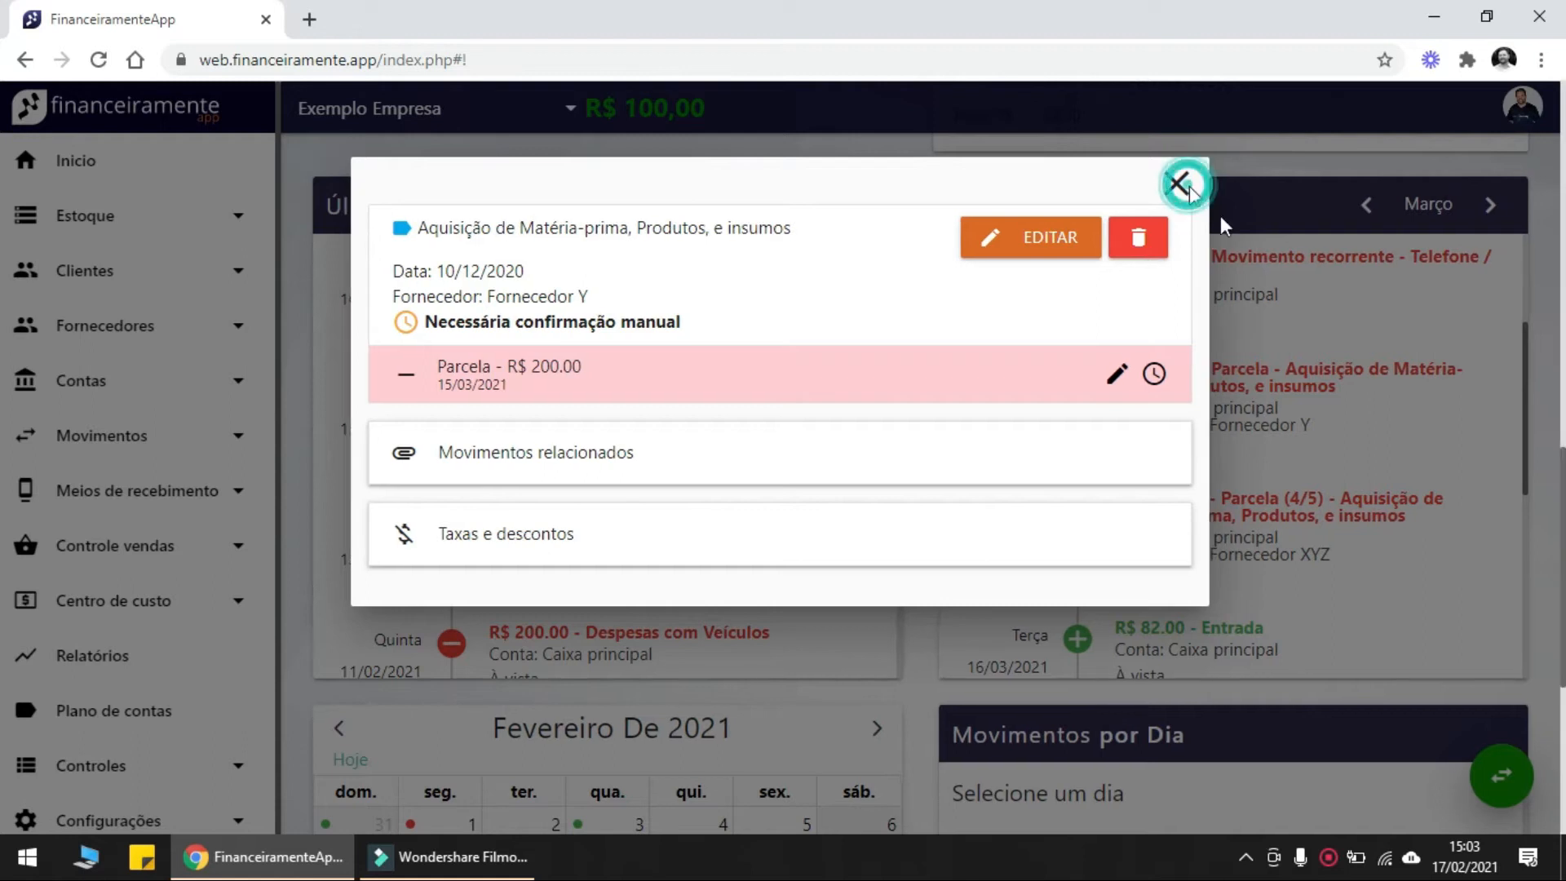
scroll(1256, 433, down, 3)
click(1214, 408)
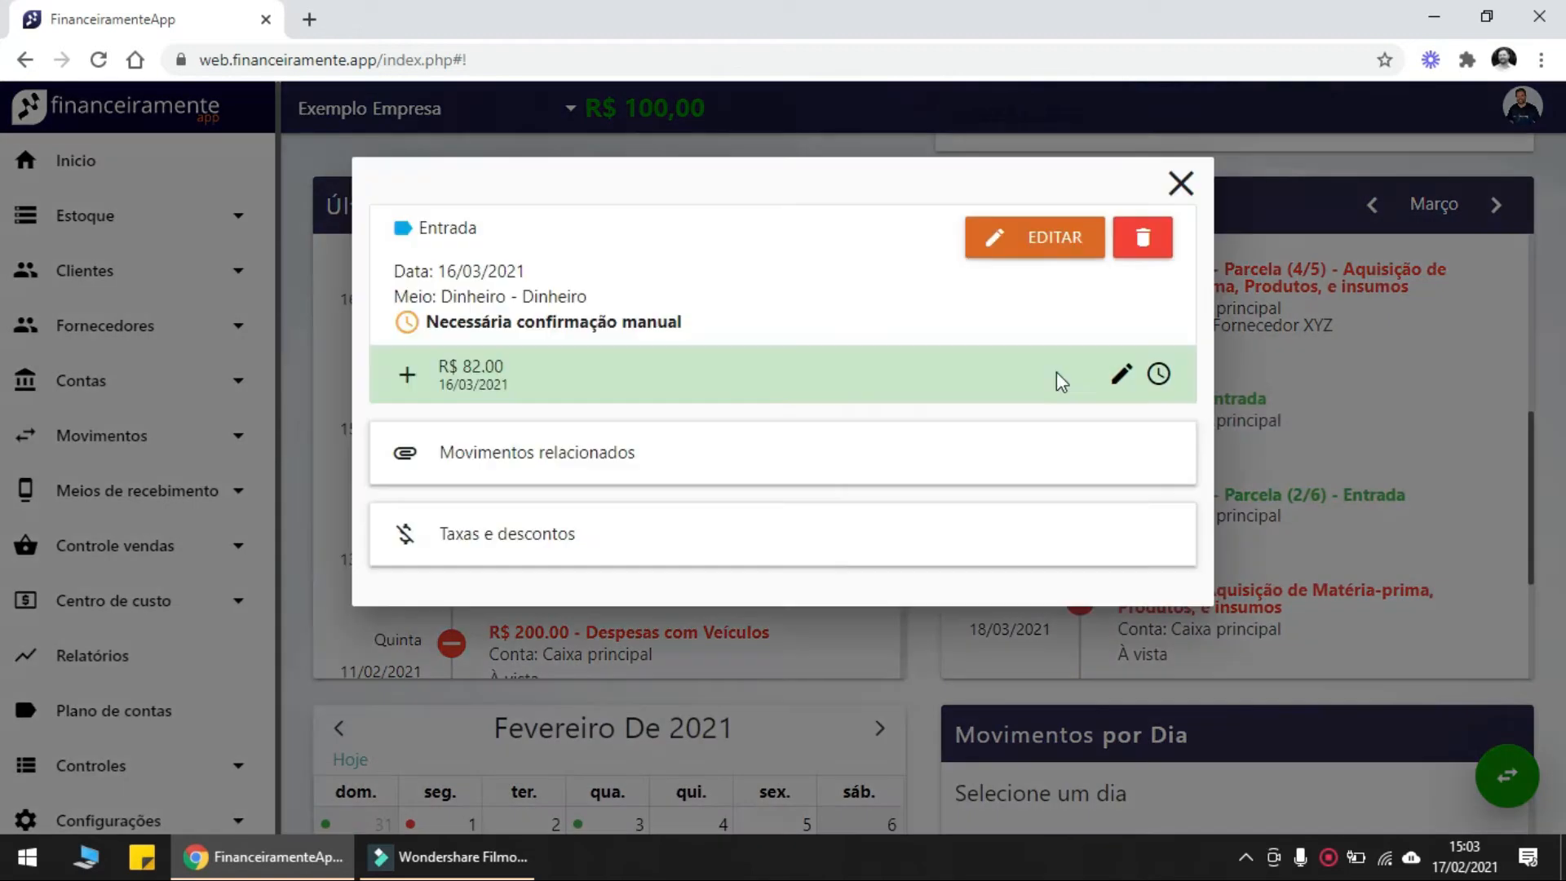
click(1185, 181)
scroll(1258, 443, down, 3)
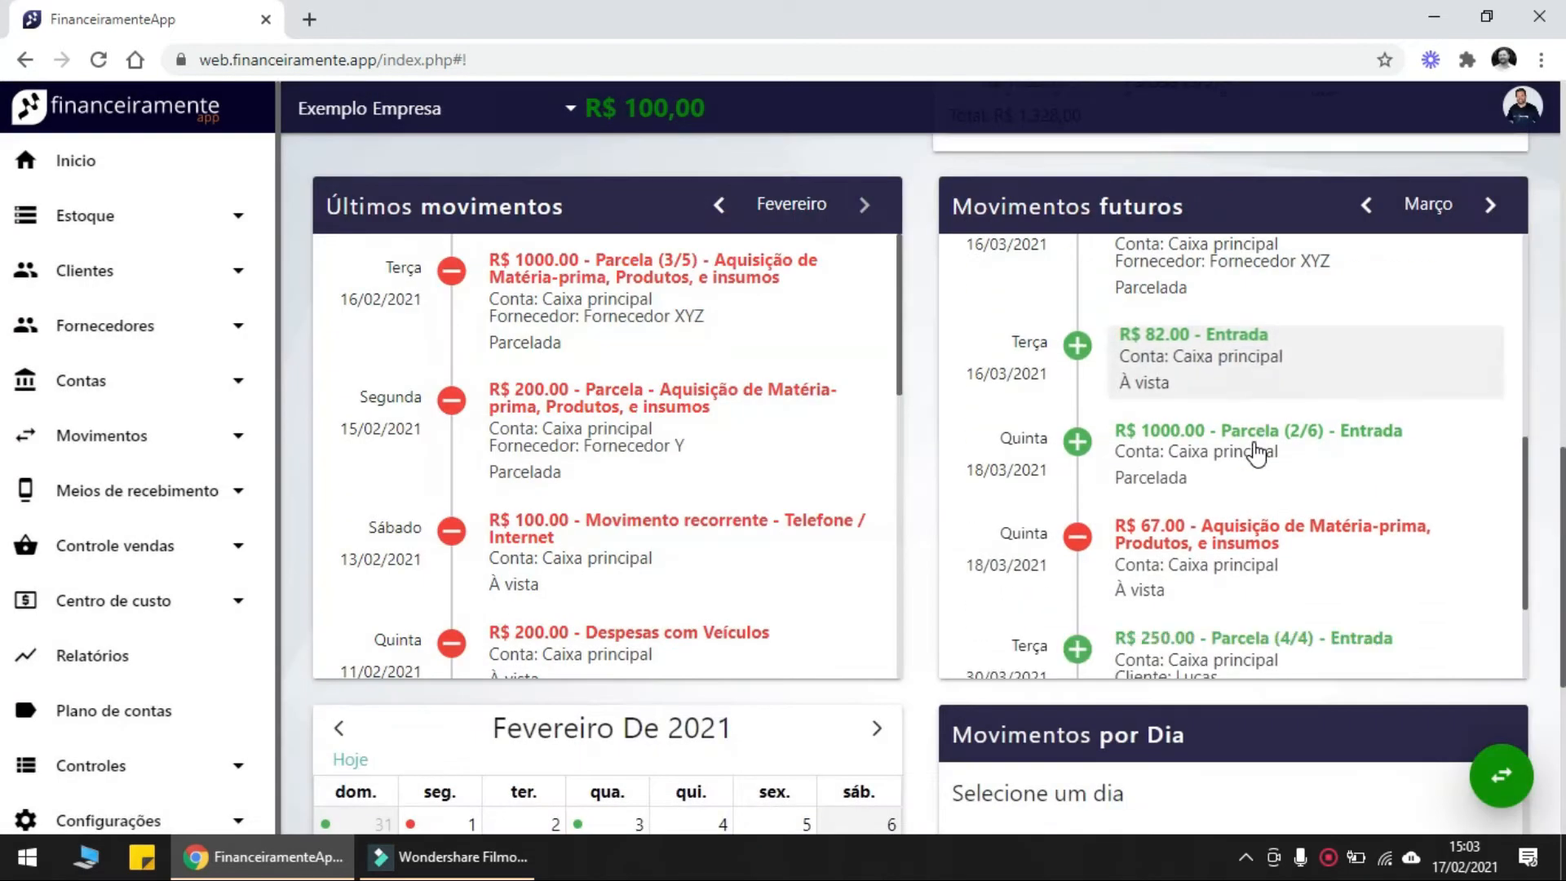
View the movements of 9 February 2021 through the dashboard calendar, and return to the dashboard's upper area
scroll(928, 659, down, 5)
scroll(928, 659, down, 1)
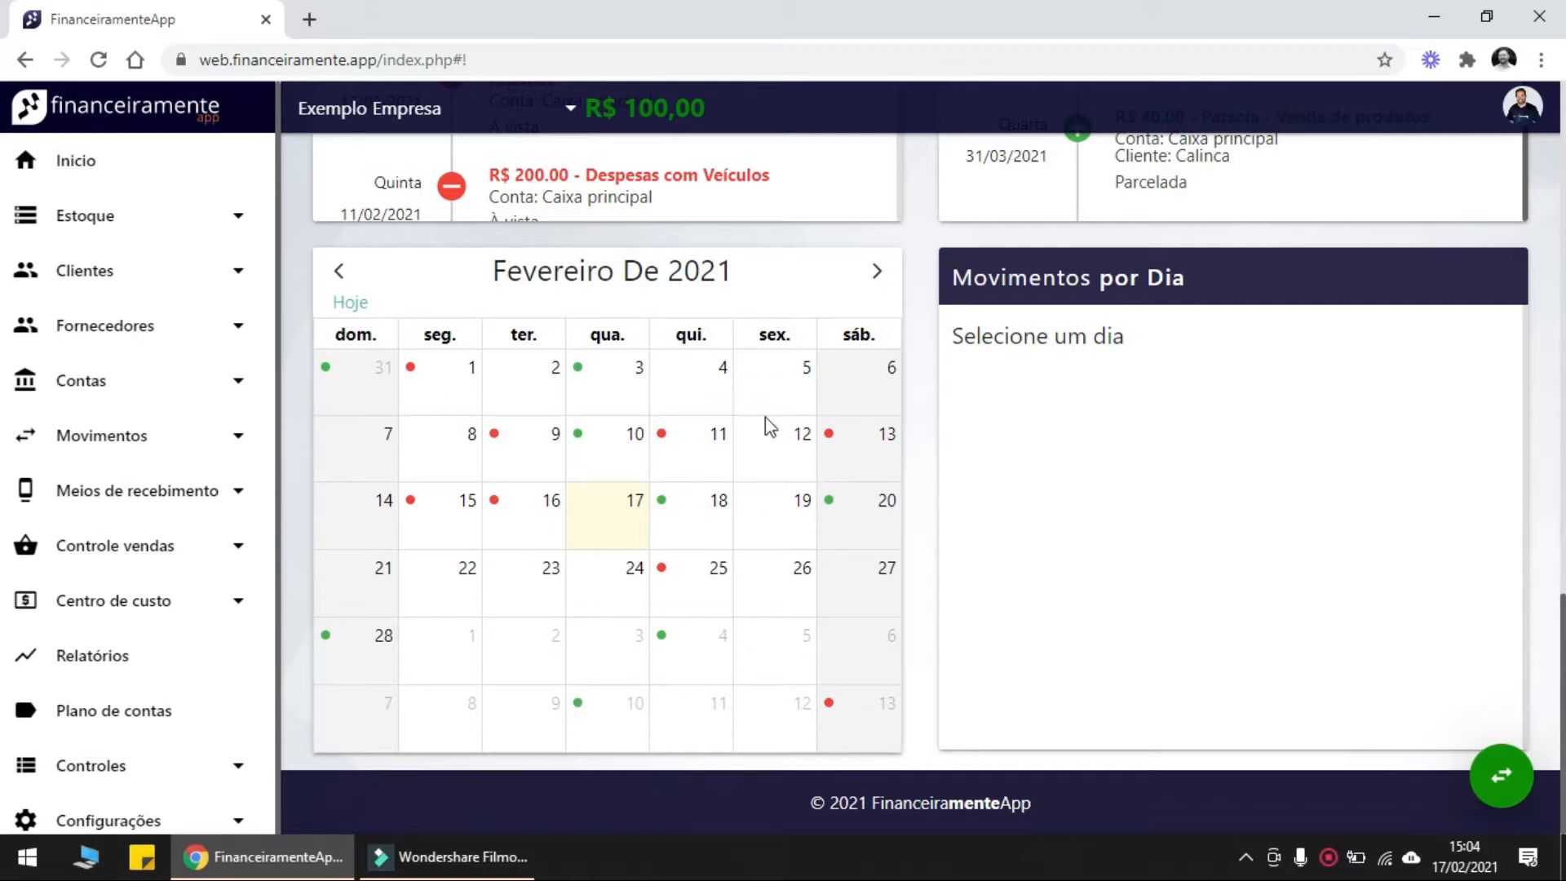
click(551, 445)
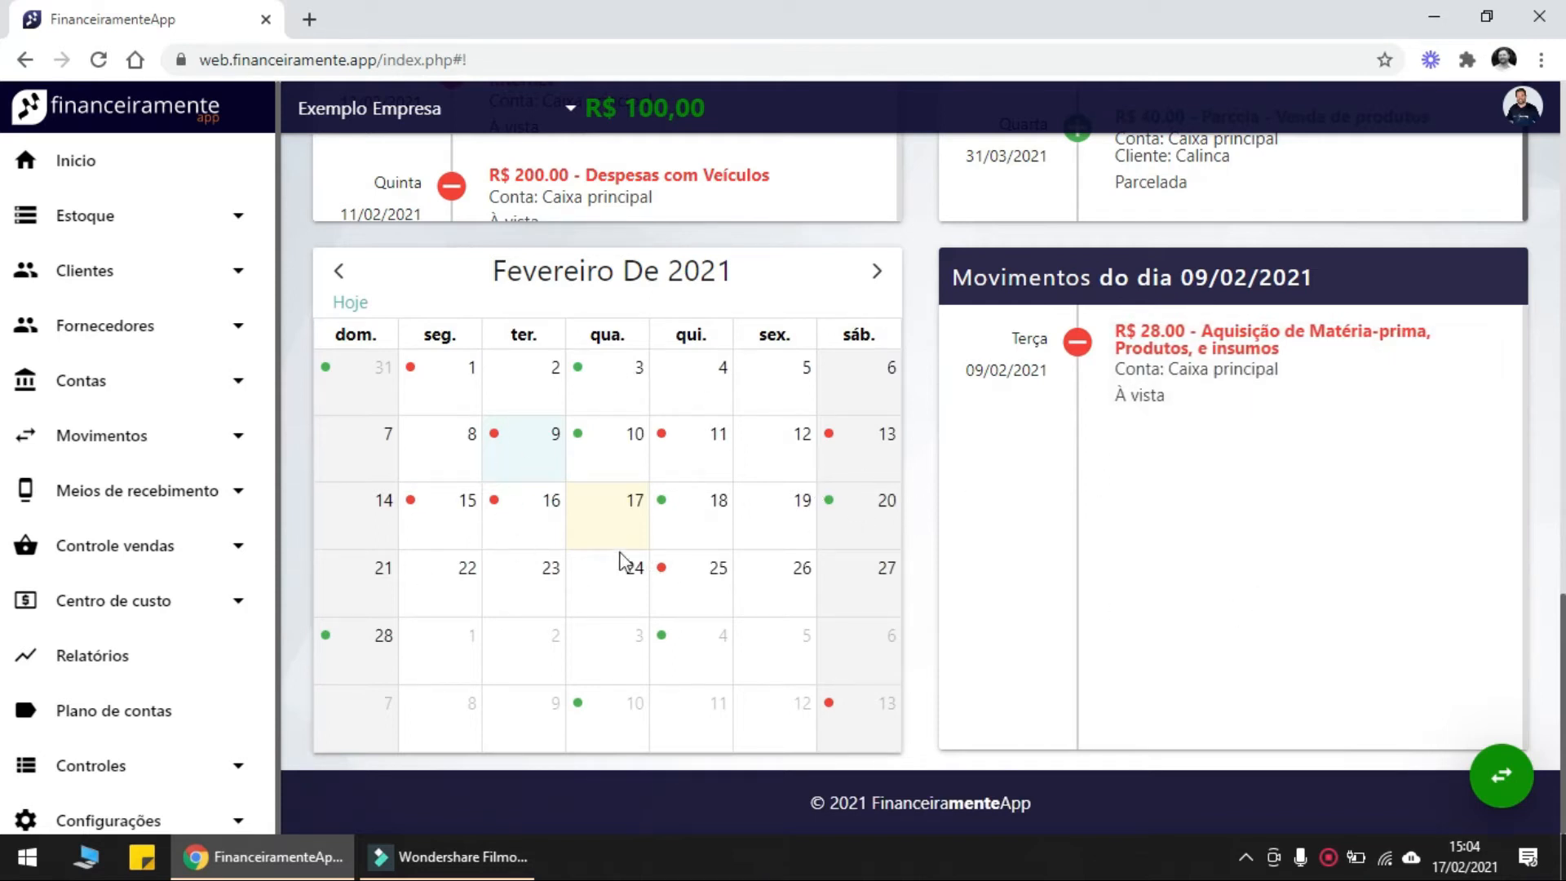
scroll(1207, 482, up, 7)
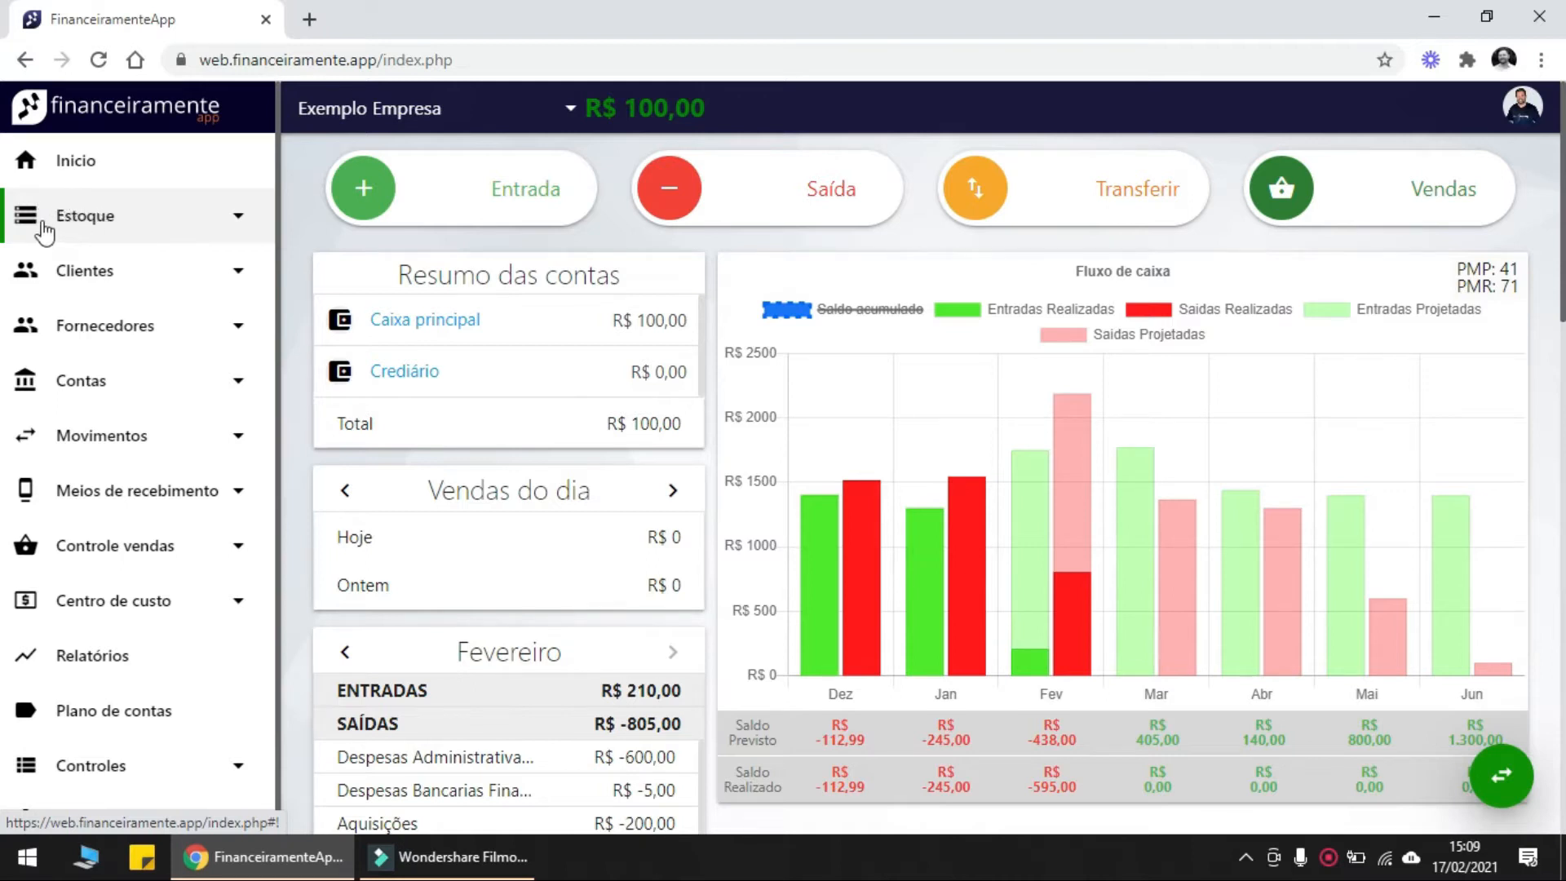
Open the list of registered clients and look through its entries
click(85, 270)
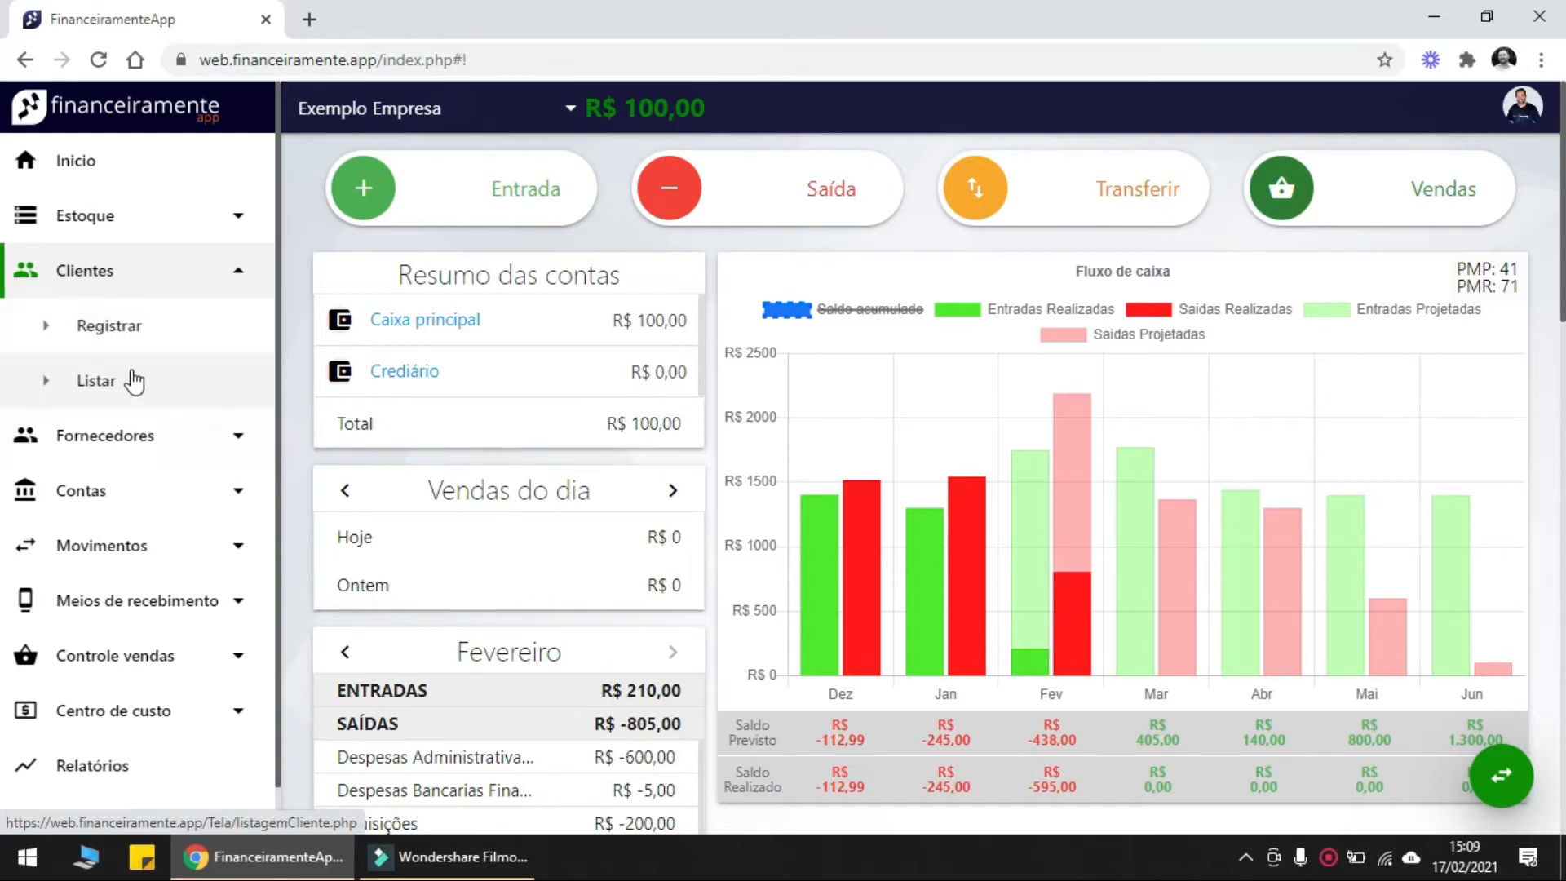
click(132, 378)
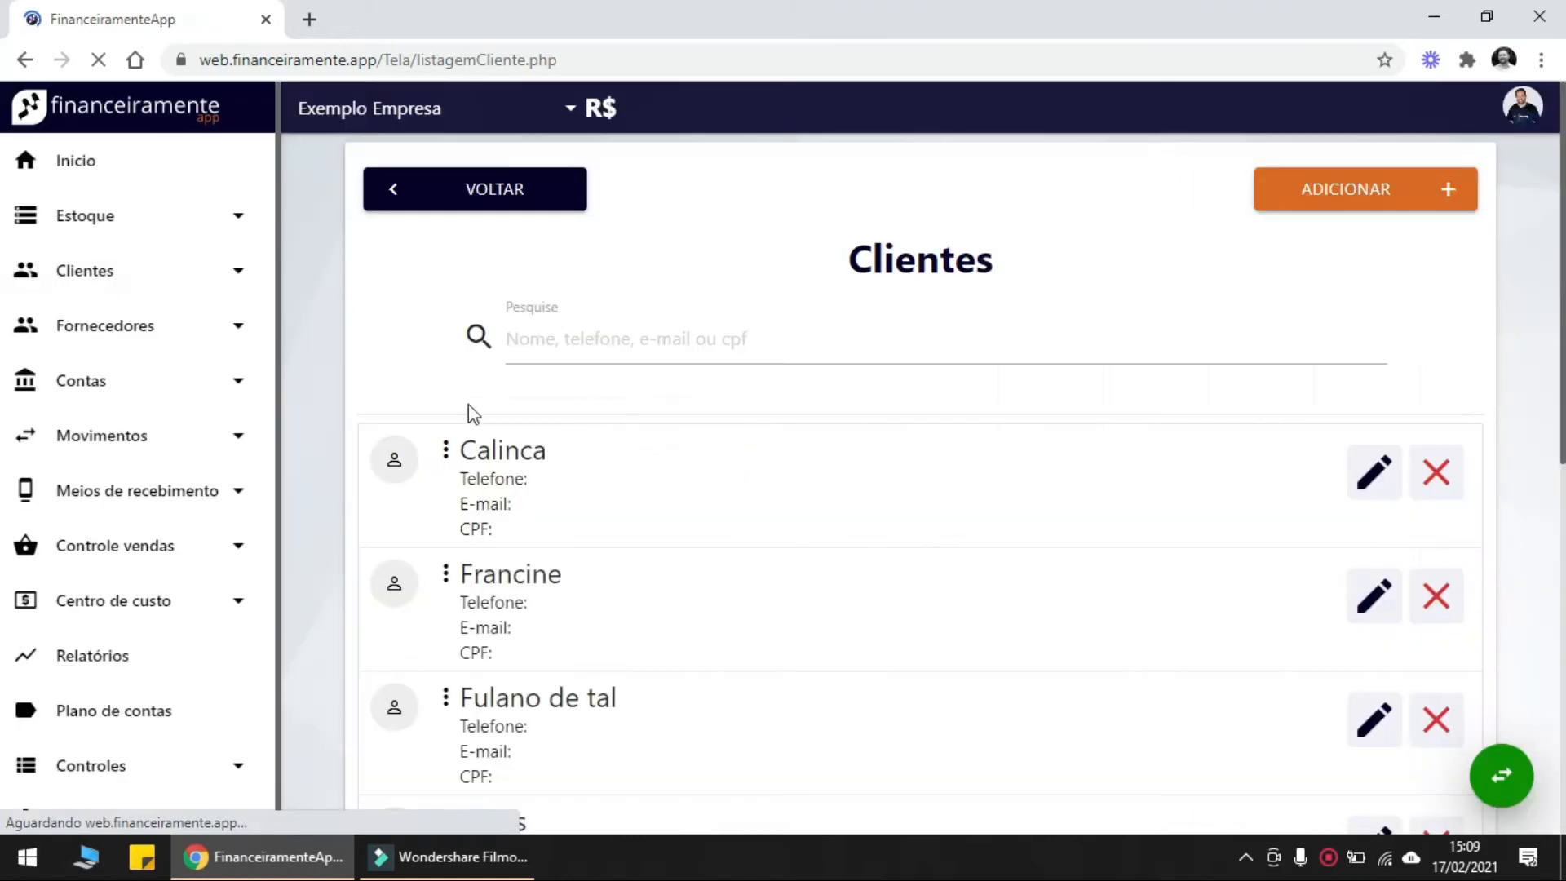
scroll(871, 620, down, 5)
scroll(897, 571, up, 4)
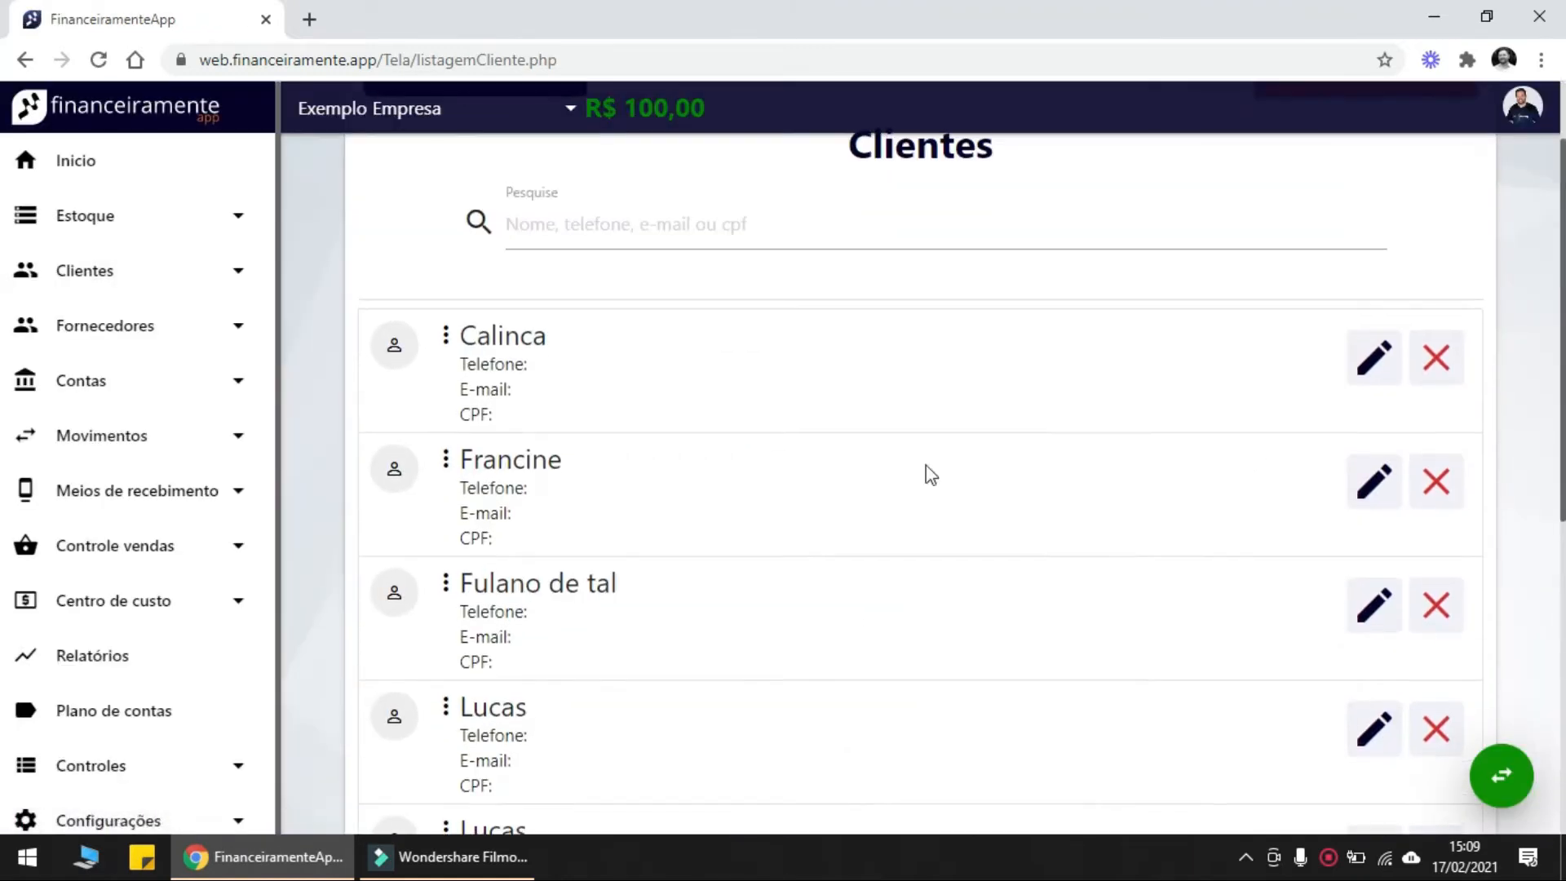
scroll(635, 723, up, 2)
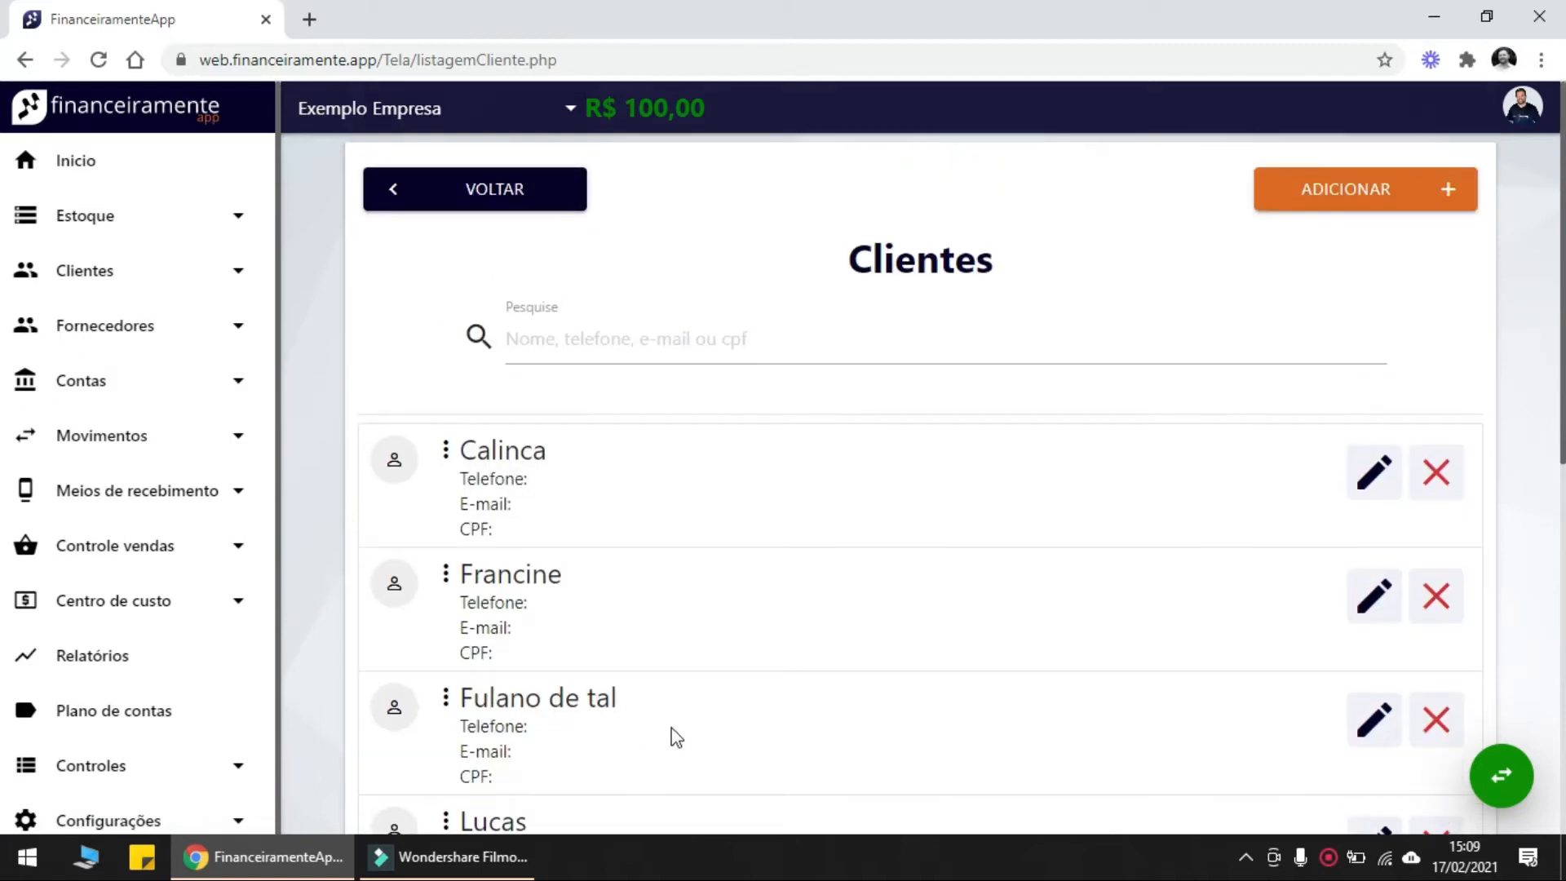
scroll(523, 688, down, 3)
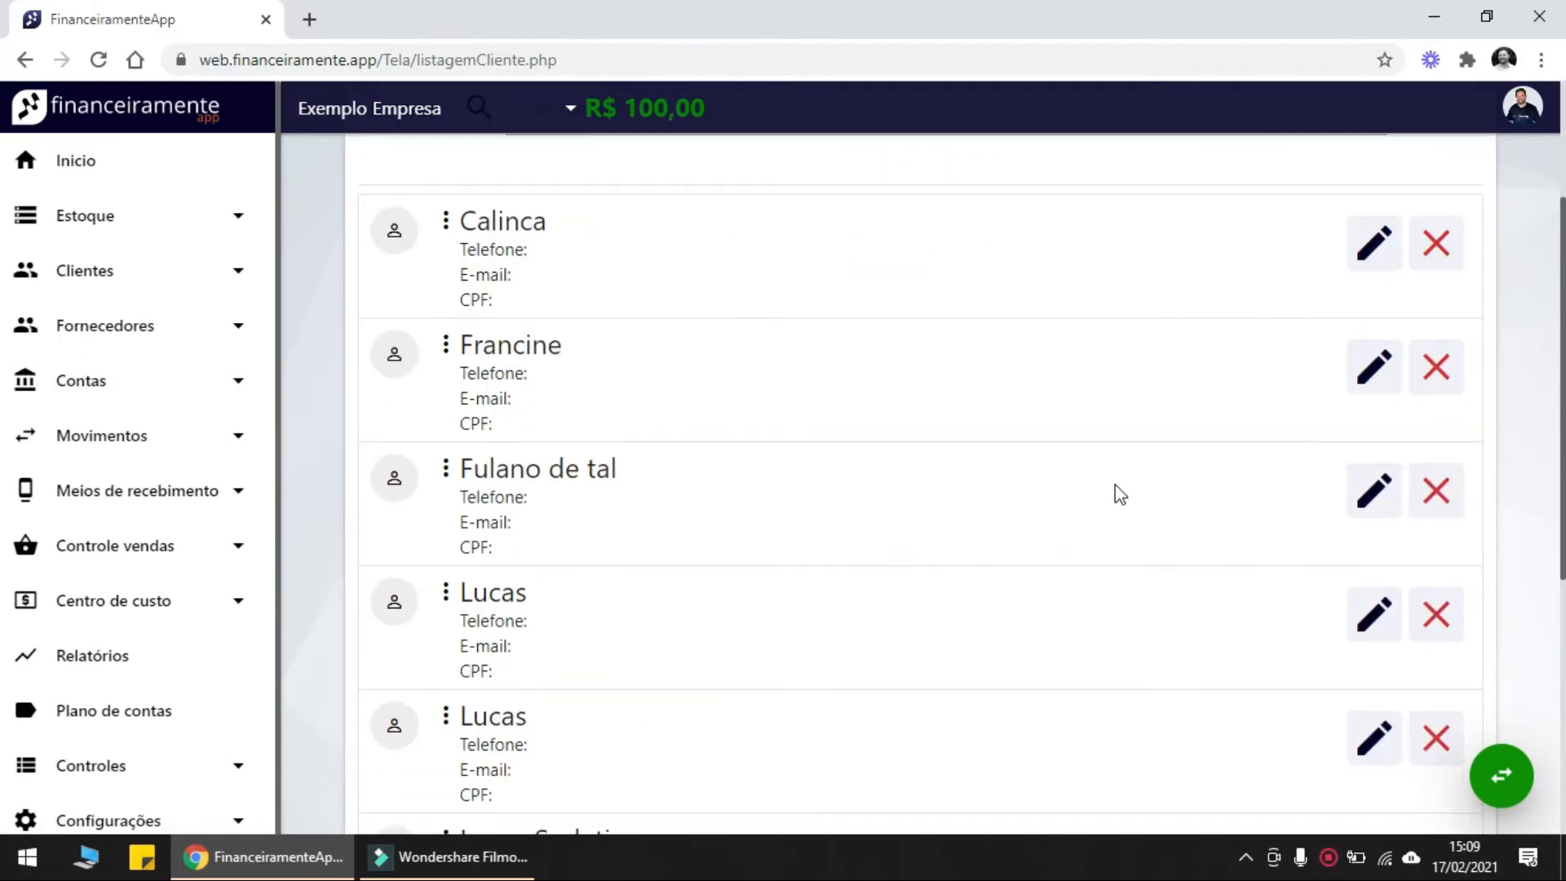
Open the third listed client for editing and examine the personal data and address fields
click(1376, 490)
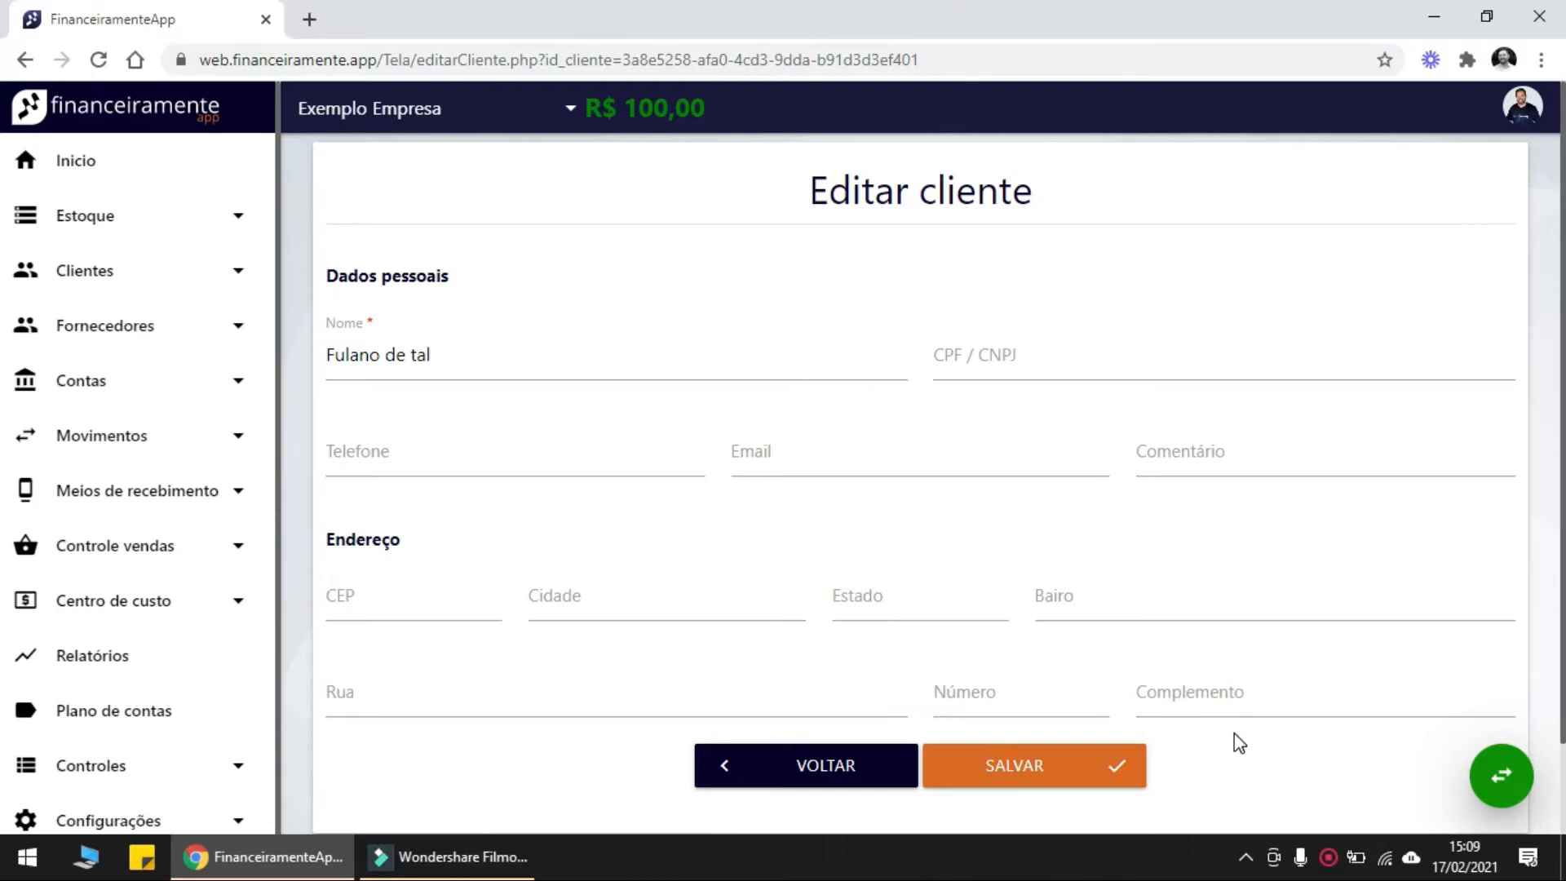
click(939, 358)
scroll(604, 316, down, 2)
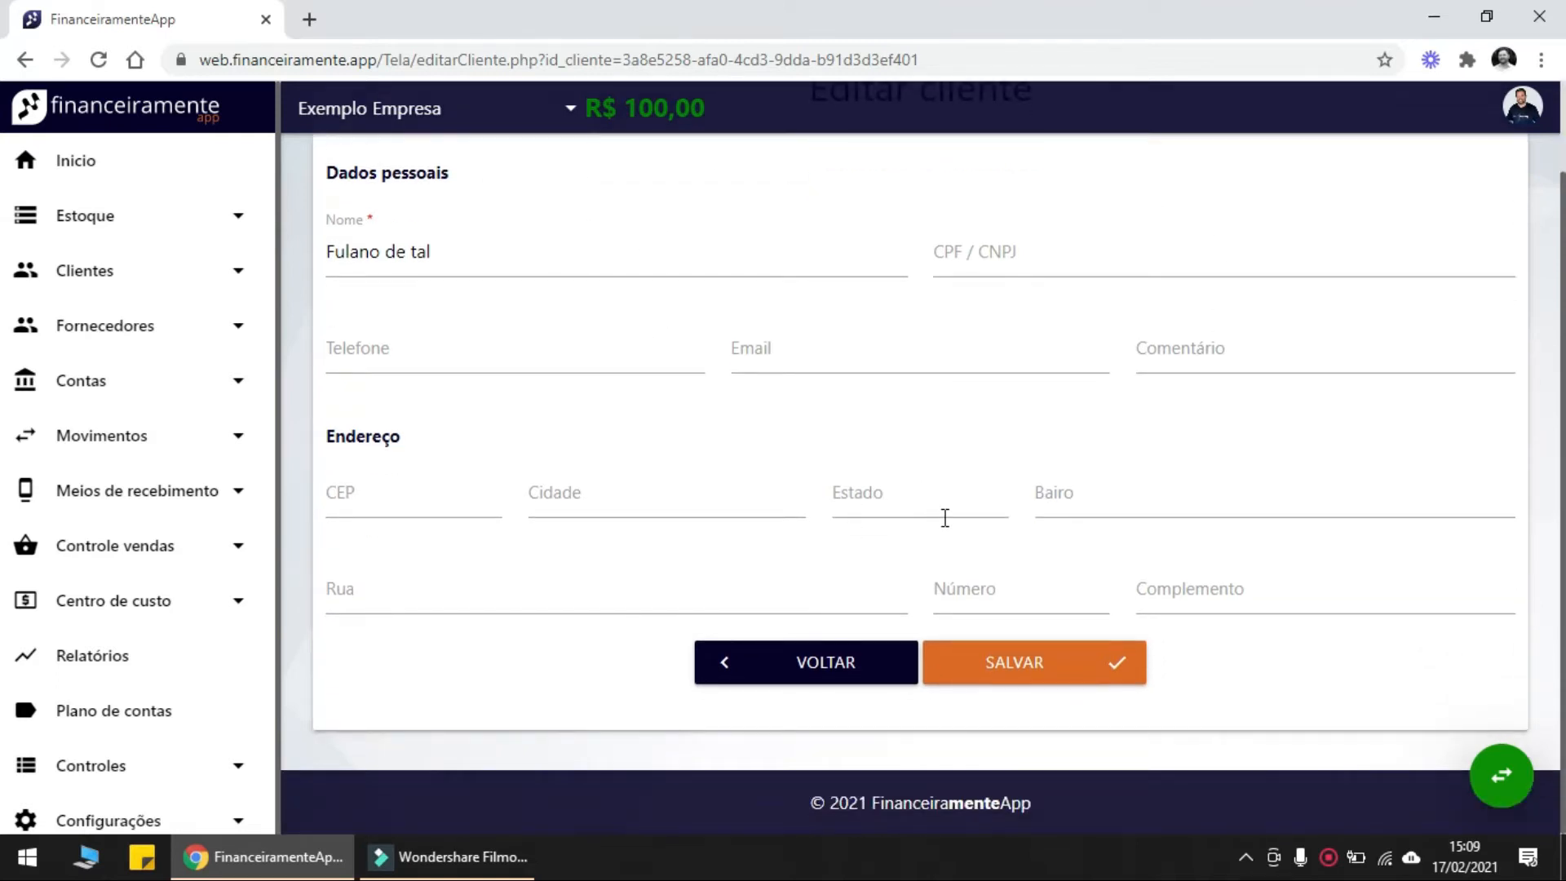
scroll(945, 518, up, 2)
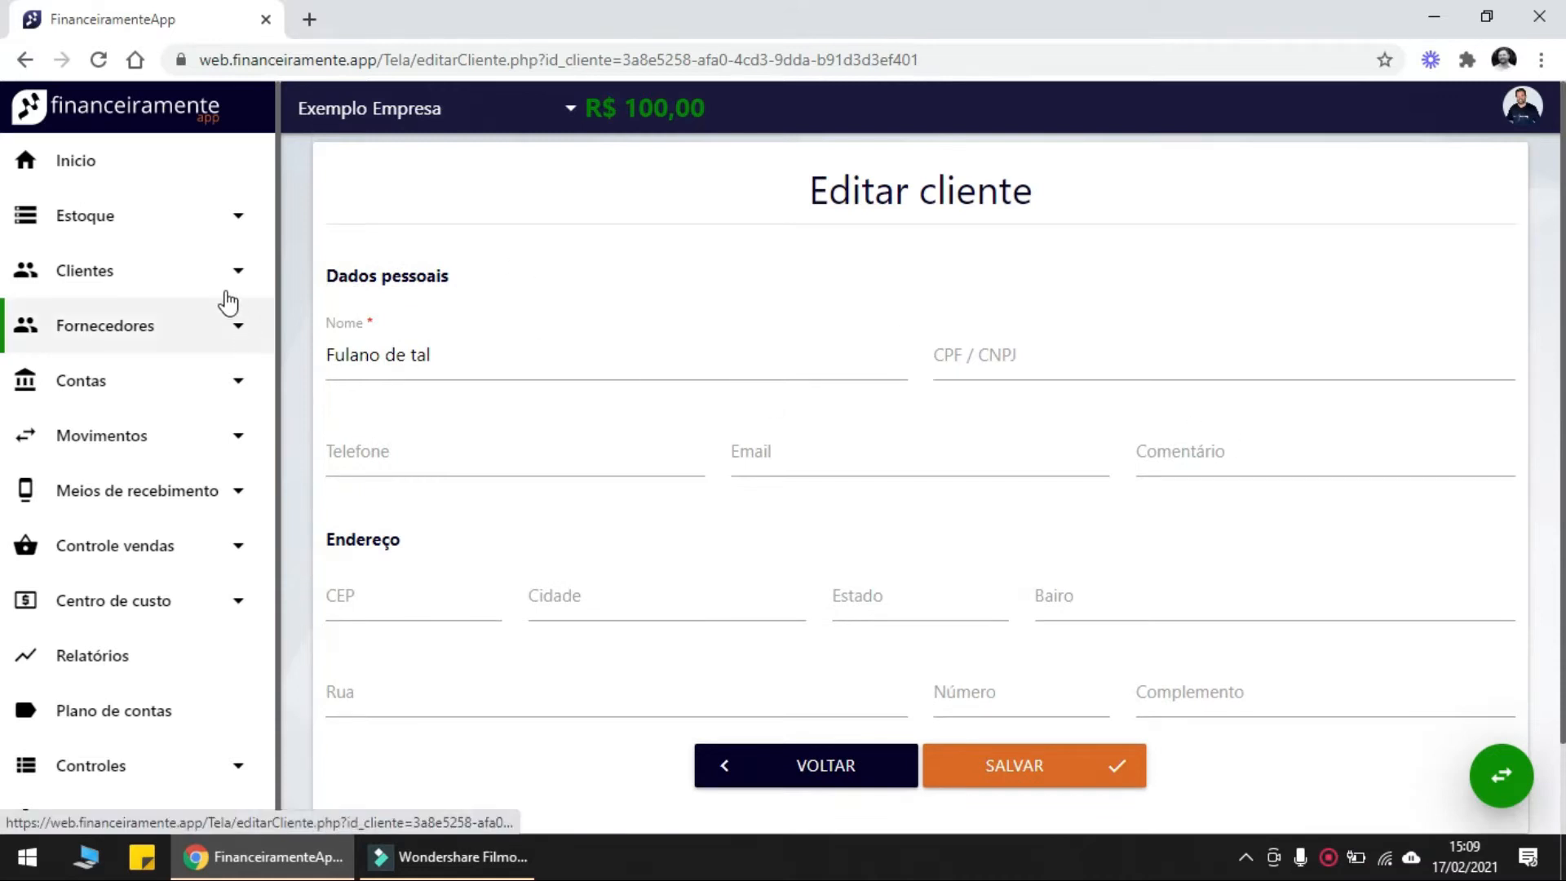
Open the supplier registration form and examine its personal data and address fields
click(181, 269)
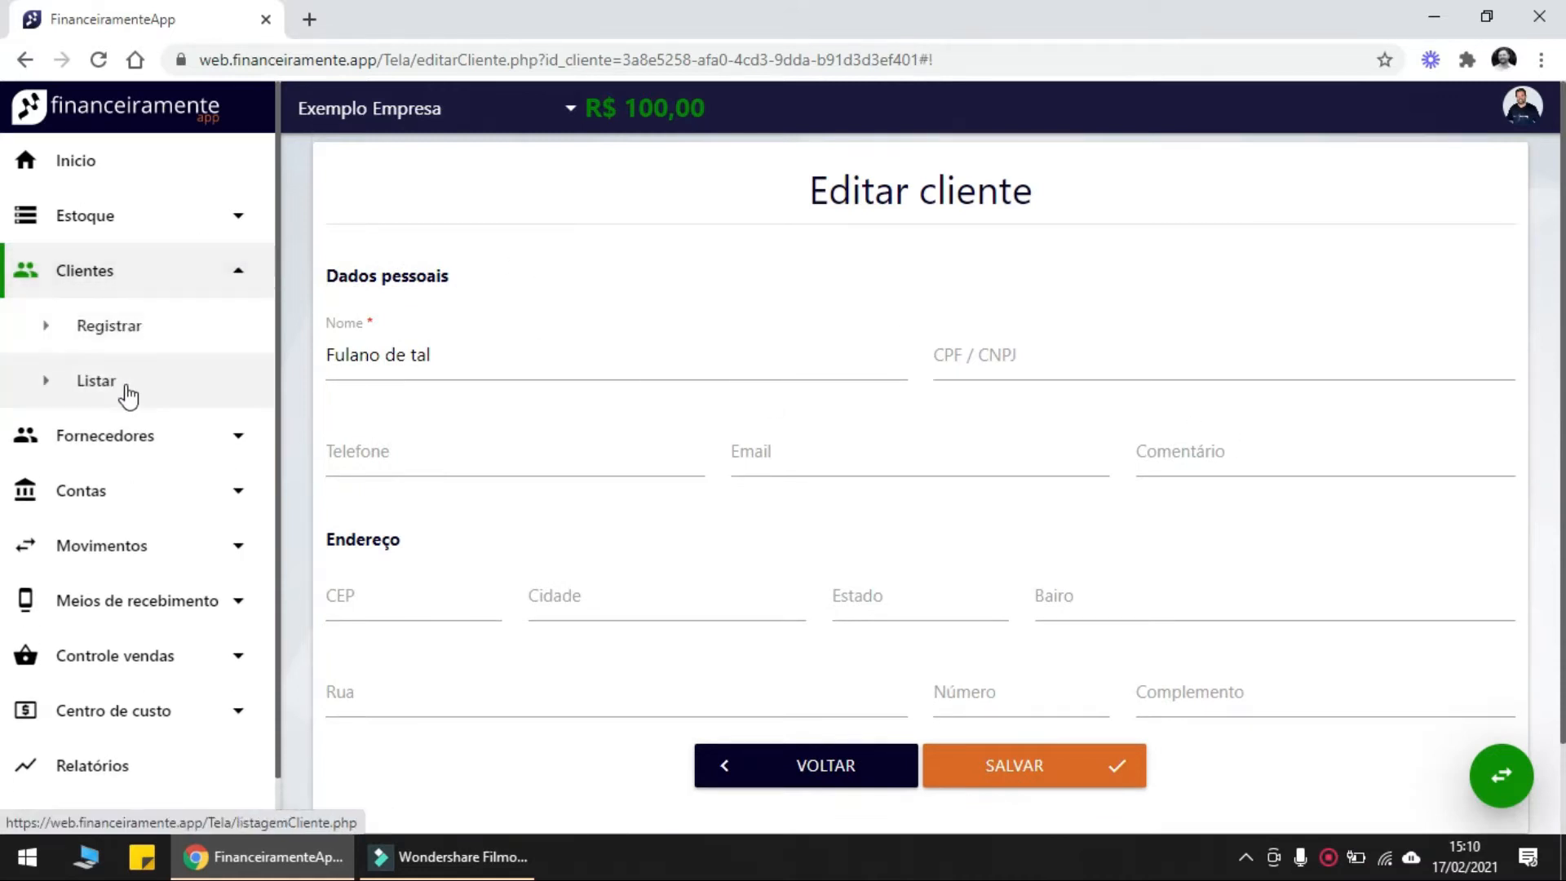
click(153, 437)
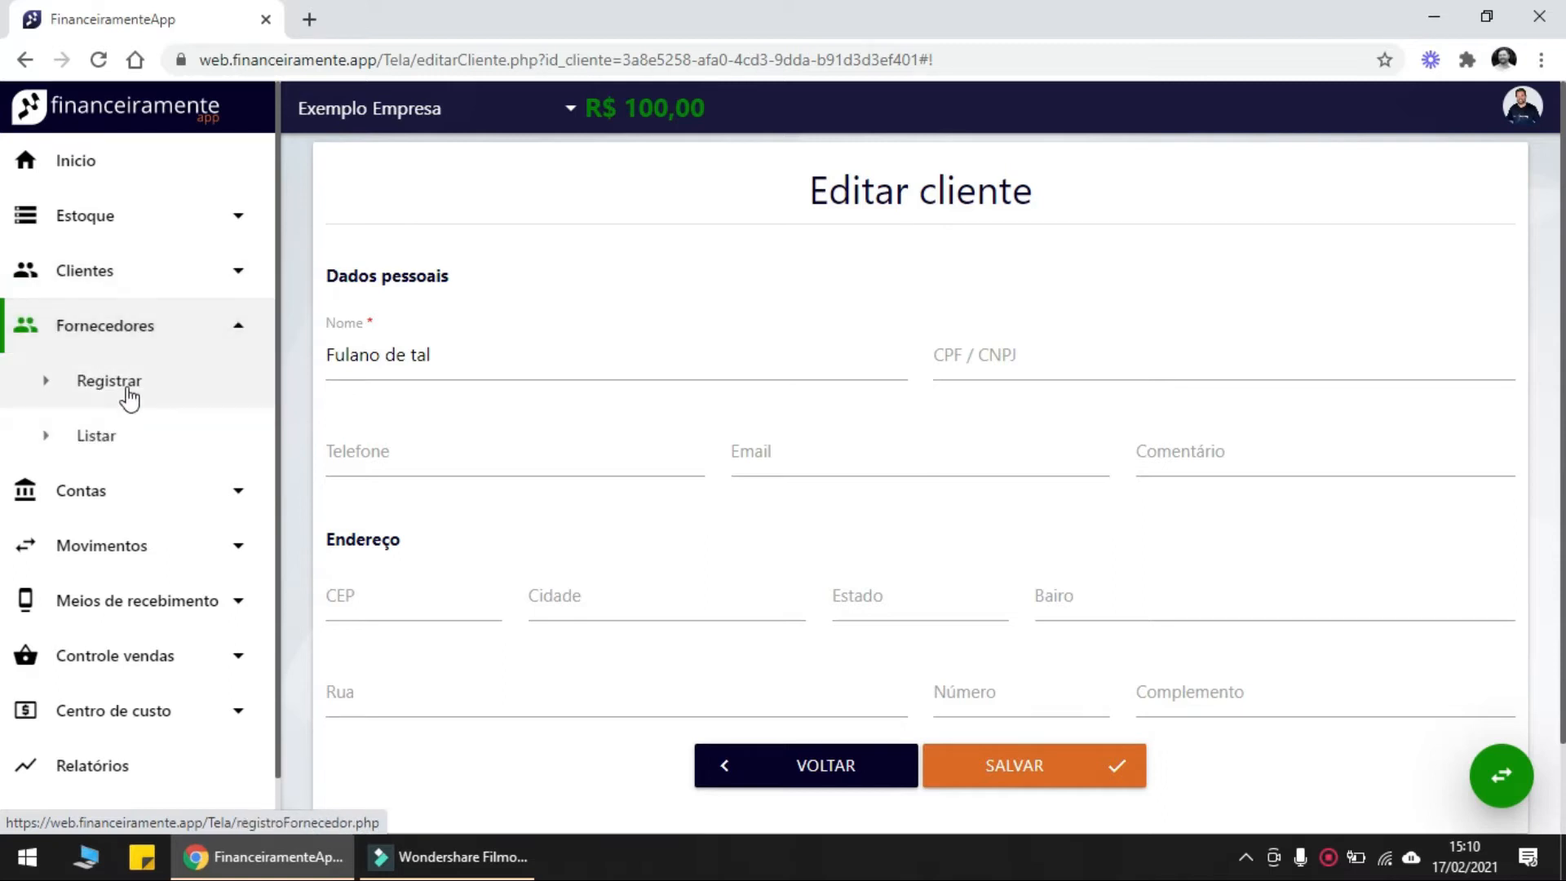
click(128, 398)
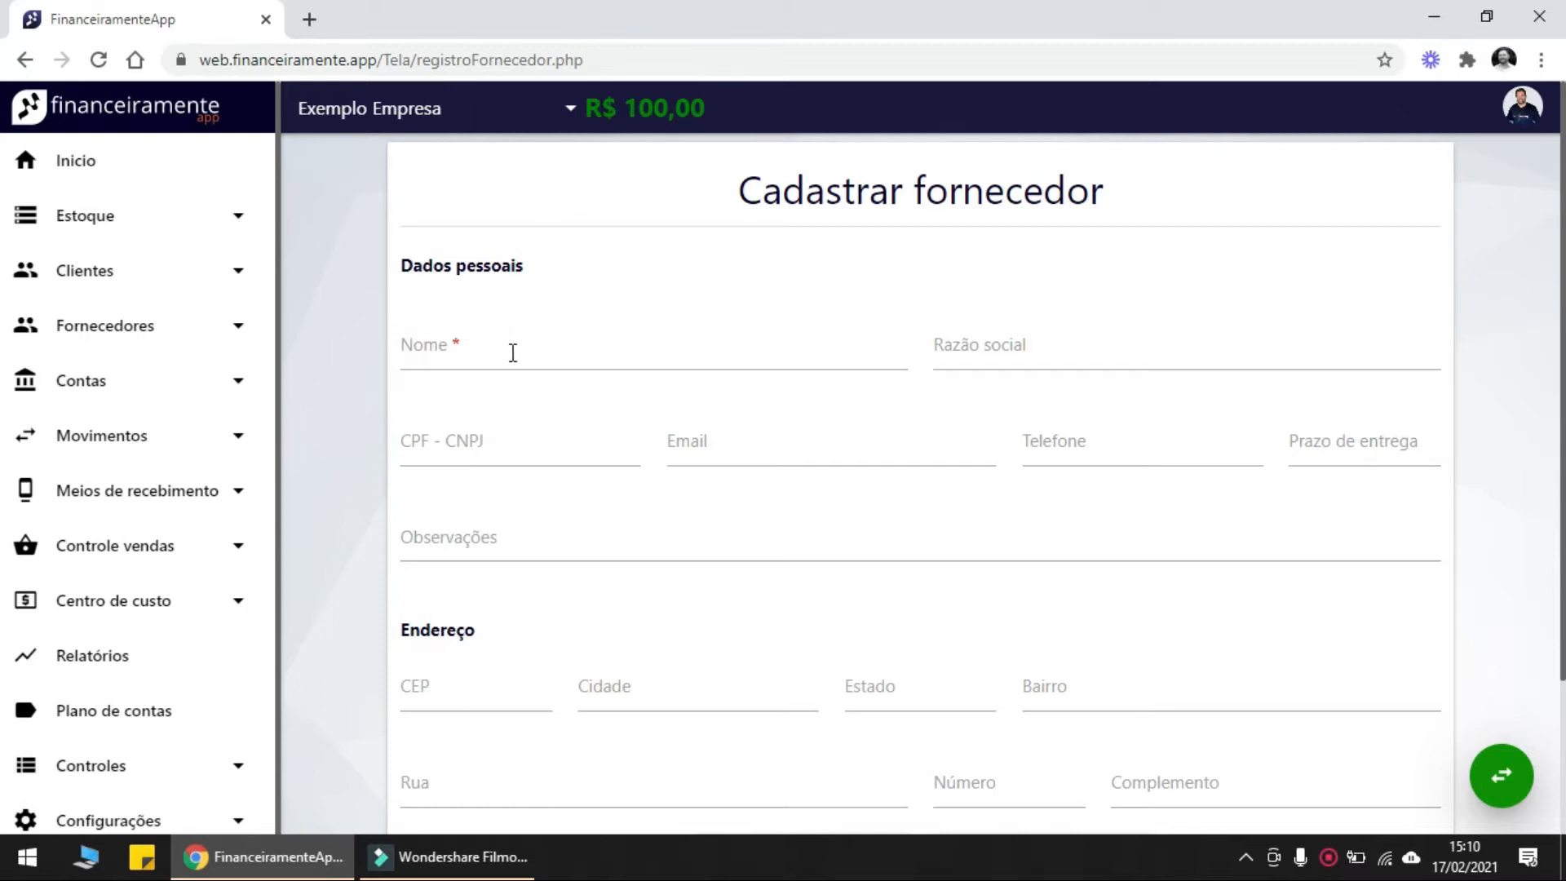
scroll(975, 375, down, 3)
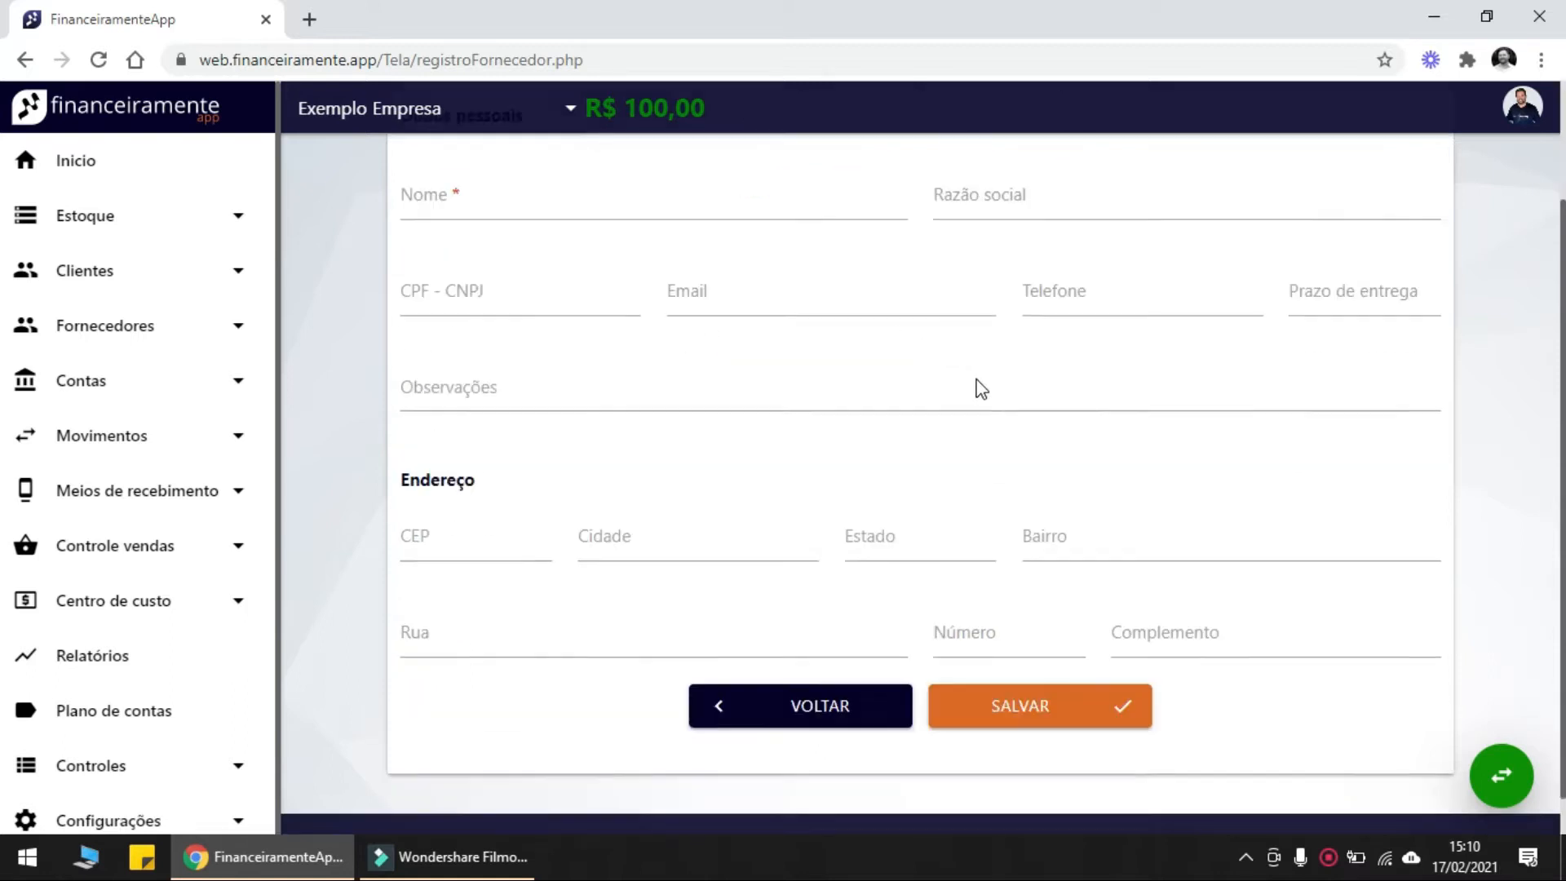
scroll(1138, 377, up, 3)
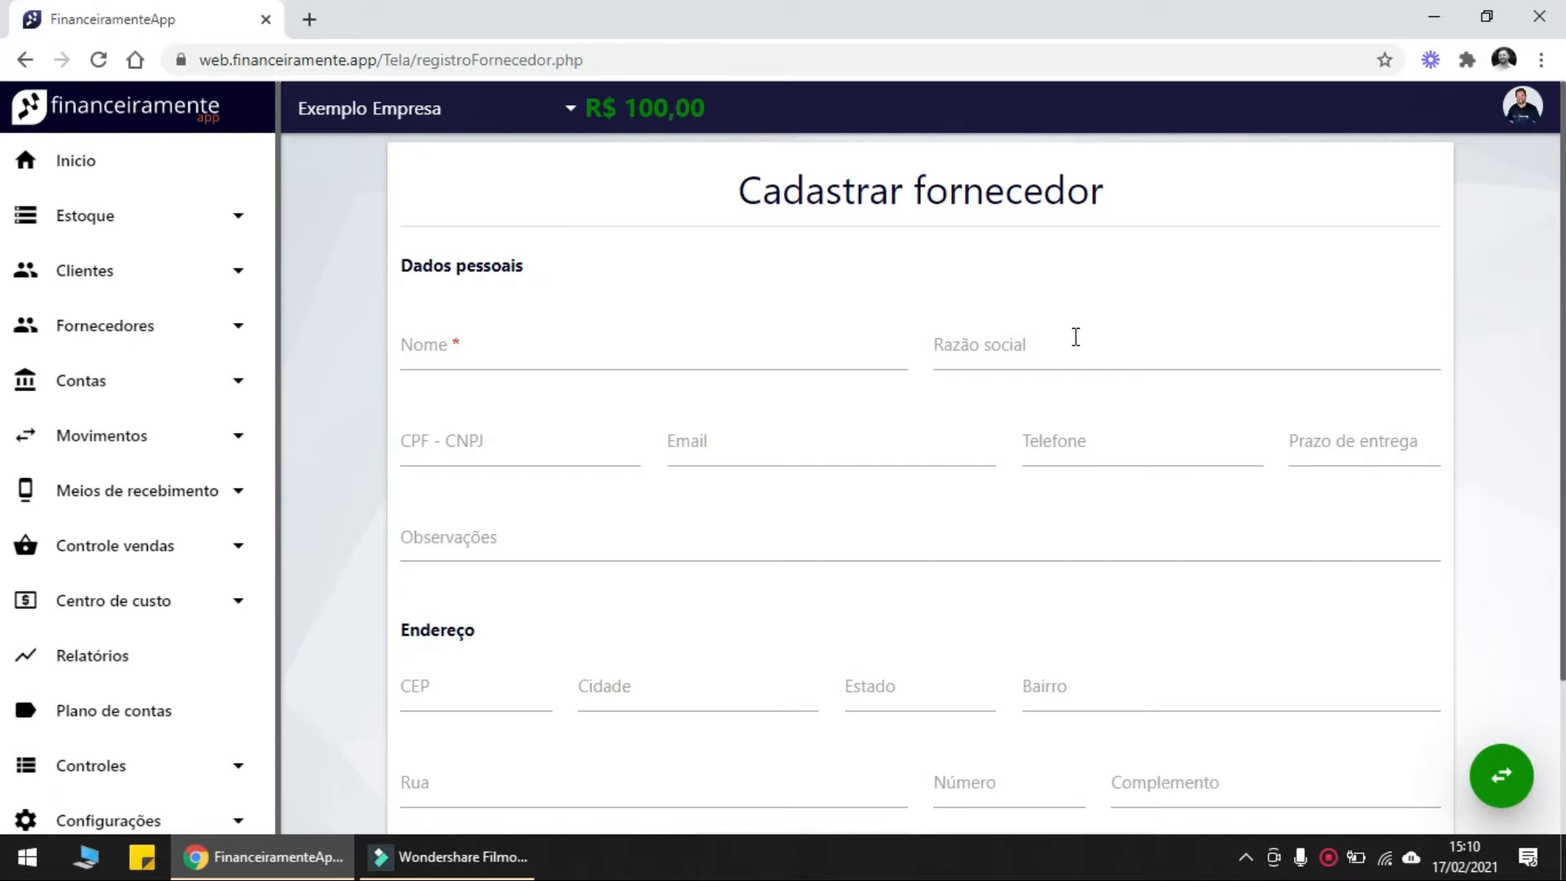
scroll(1028, 436, down, 3)
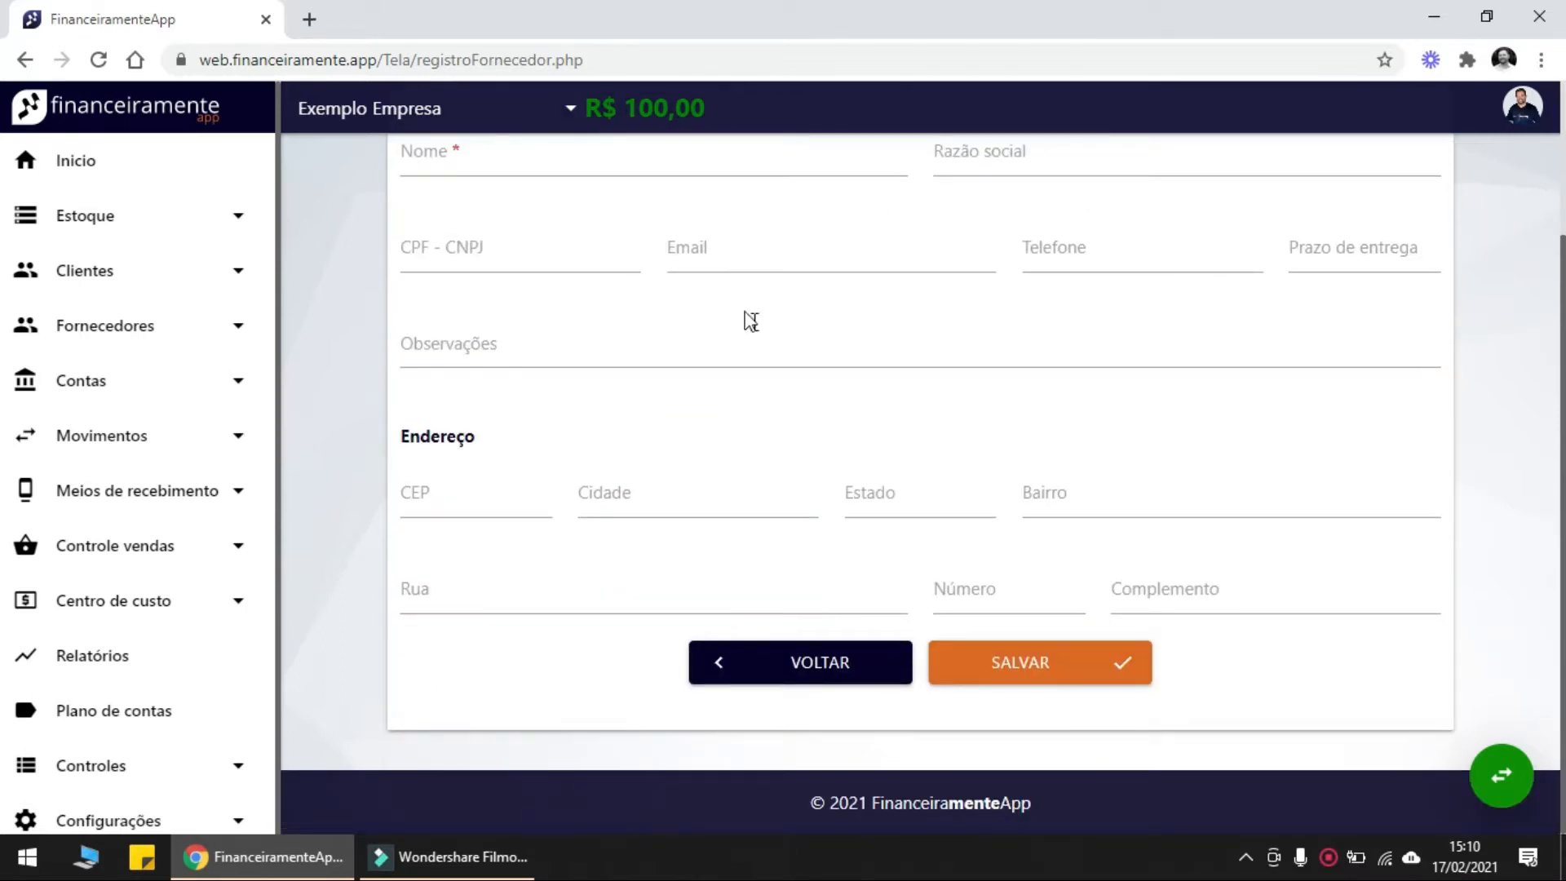
scroll(745, 321, up, 2)
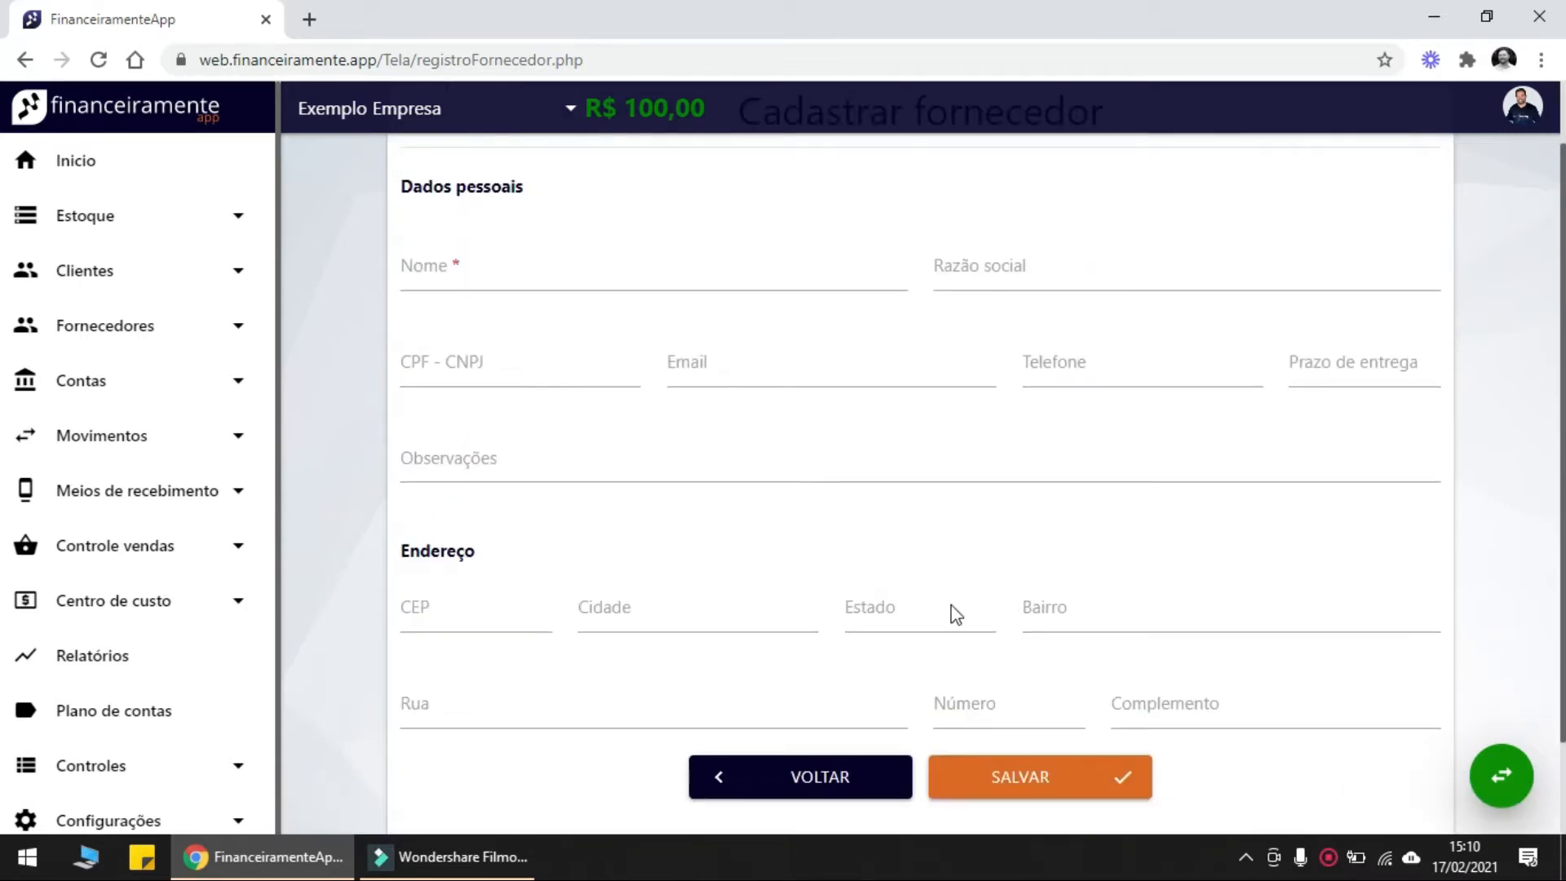
Register a new supplier named "Fornecedor XXX", leaving the optional fields empty
click(511, 285)
text(Fornecedor XXX)
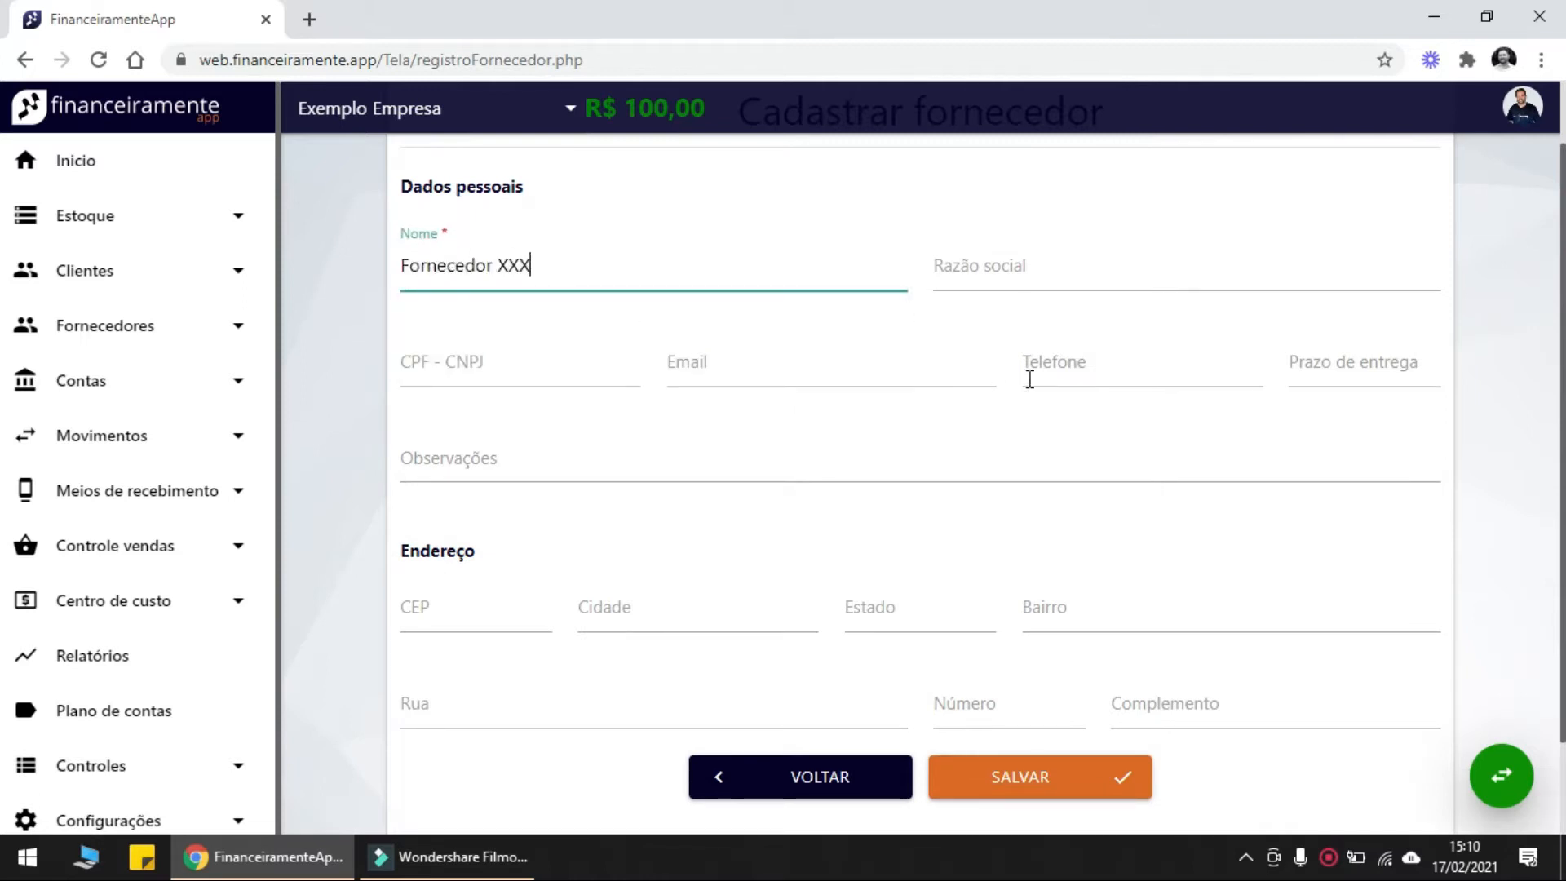
click(1024, 776)
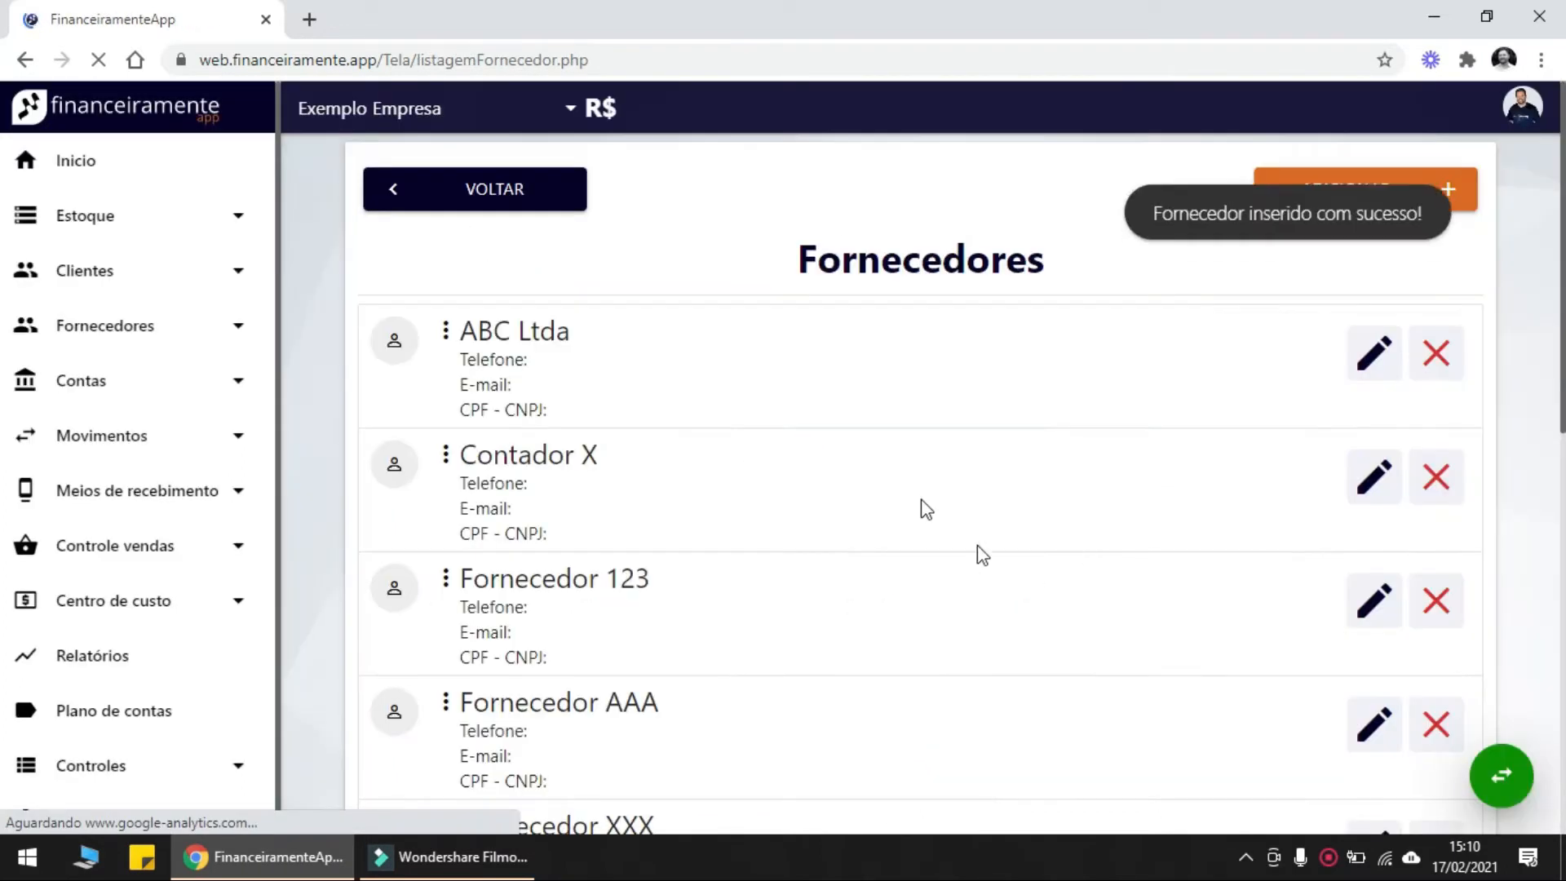
Look through the full list of registered suppliers
scroll(891, 455, down, 10)
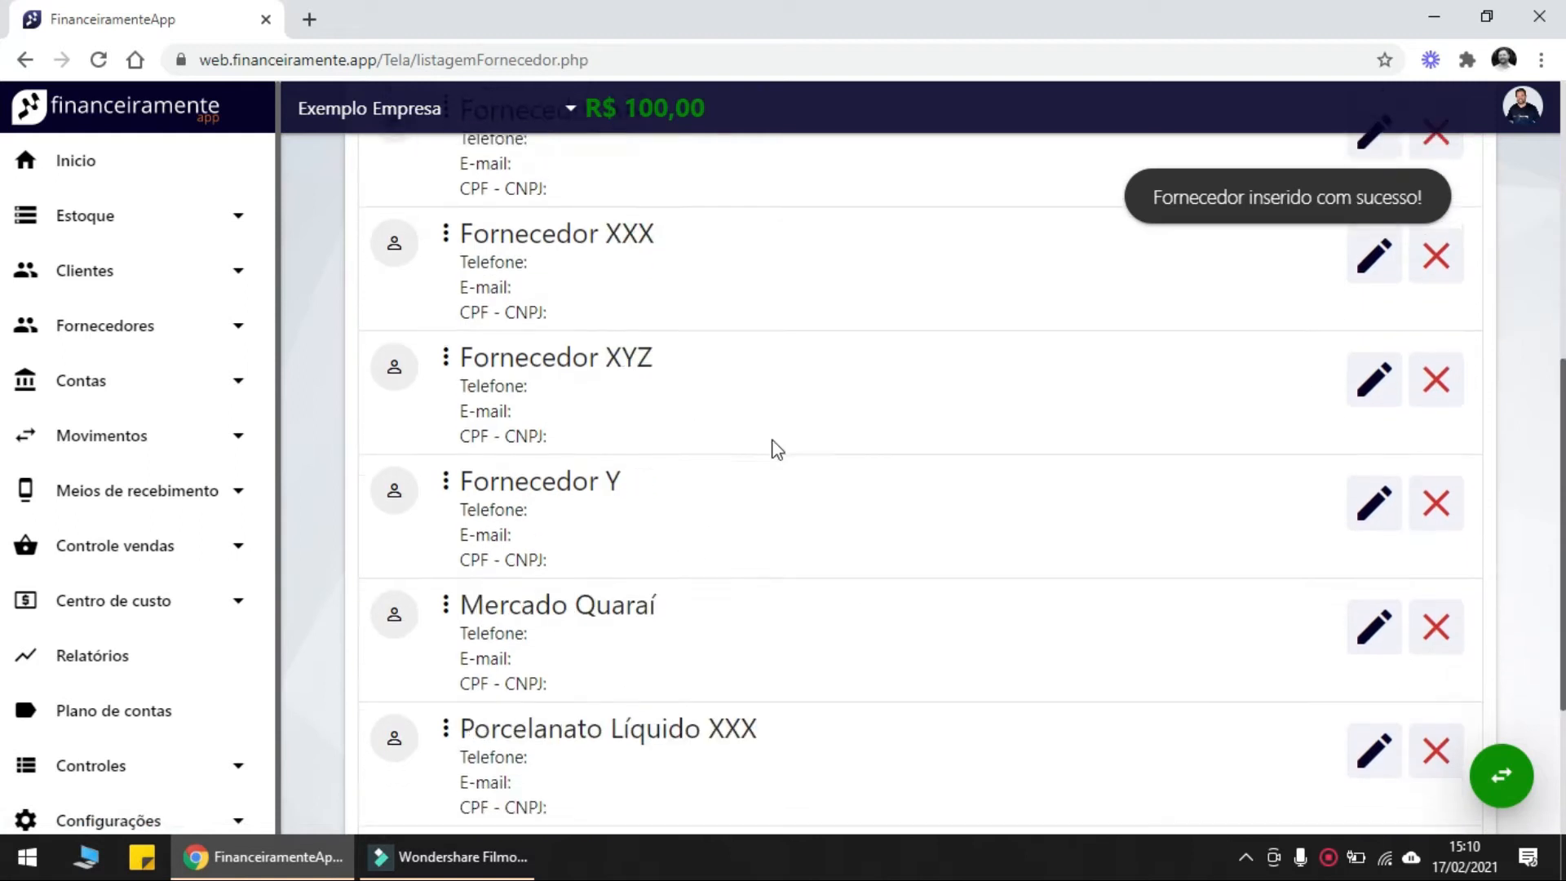
click(93, 336)
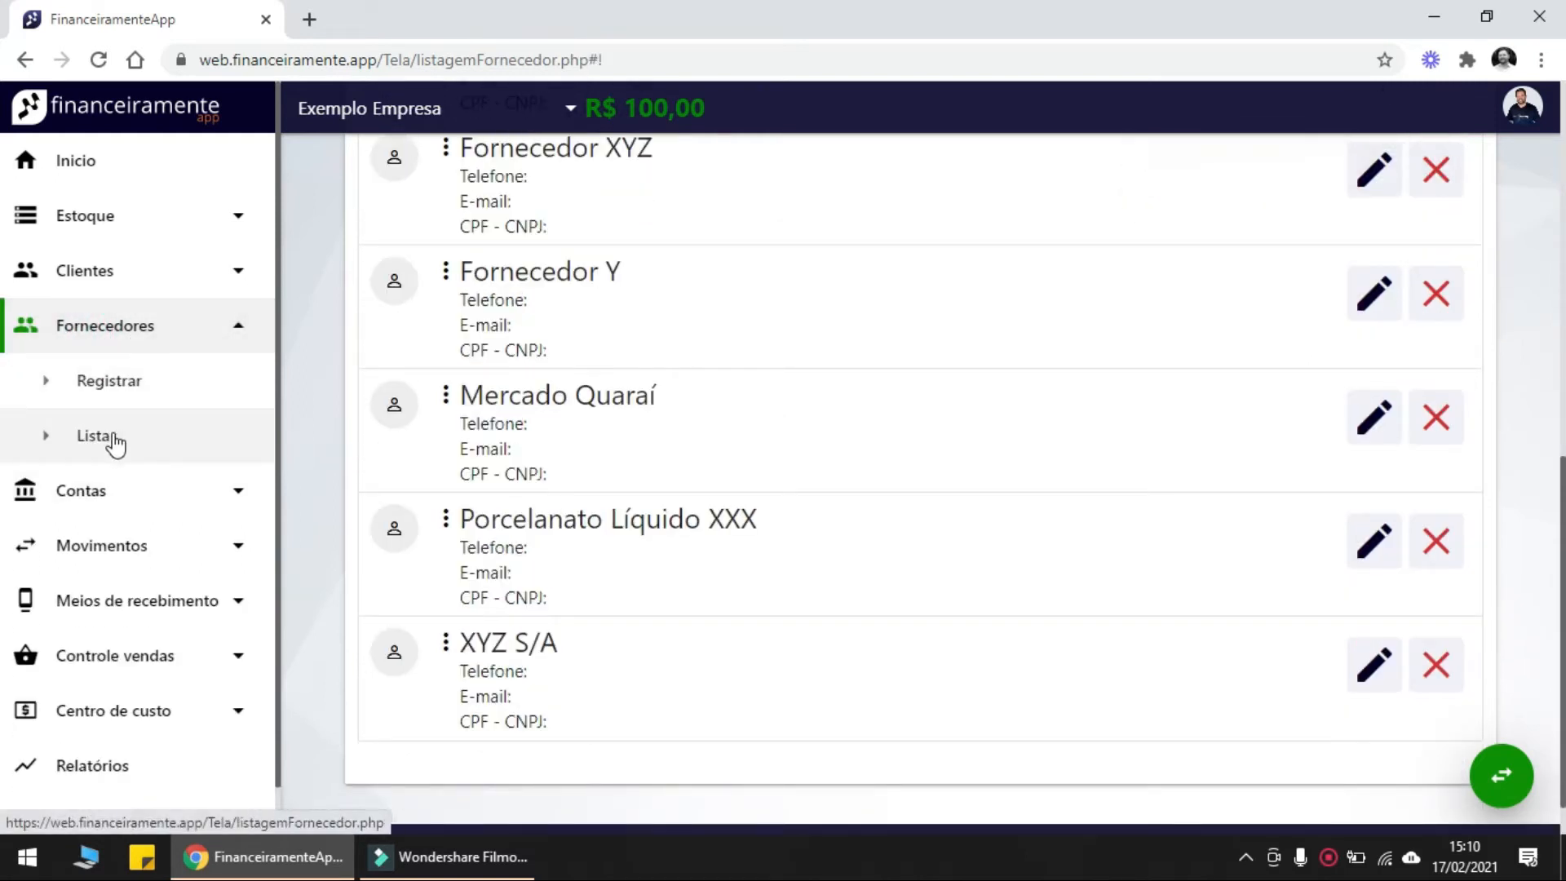
scroll(1174, 548, up, 10)
scroll(1158, 546, down, 10)
scroll(1146, 555, up, 10)
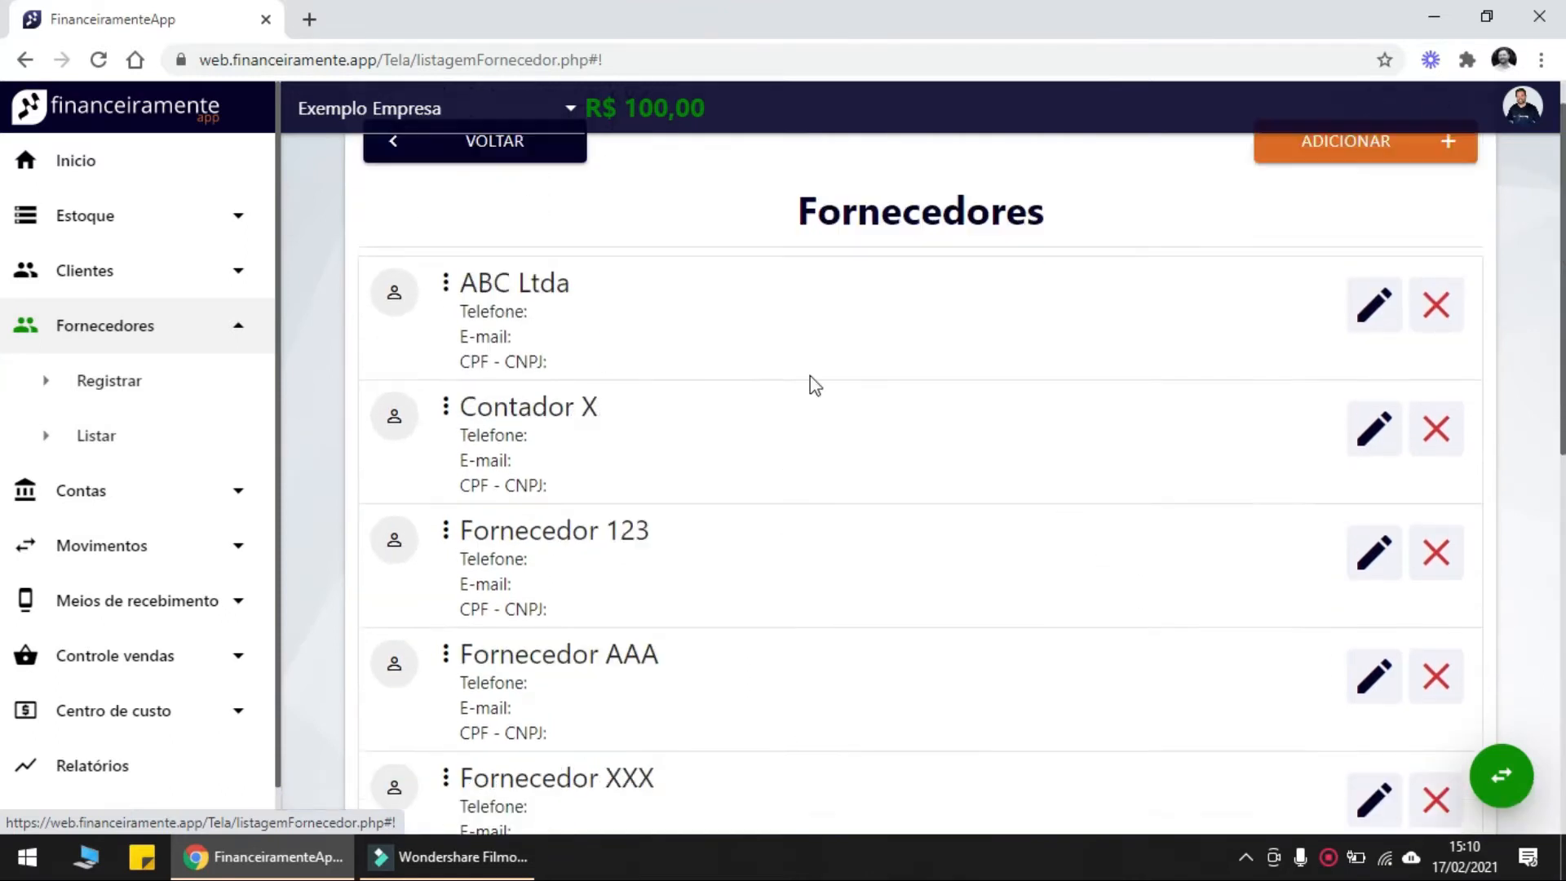
Open the list of registered accounts and examine the Caixa principal entry
click(82, 491)
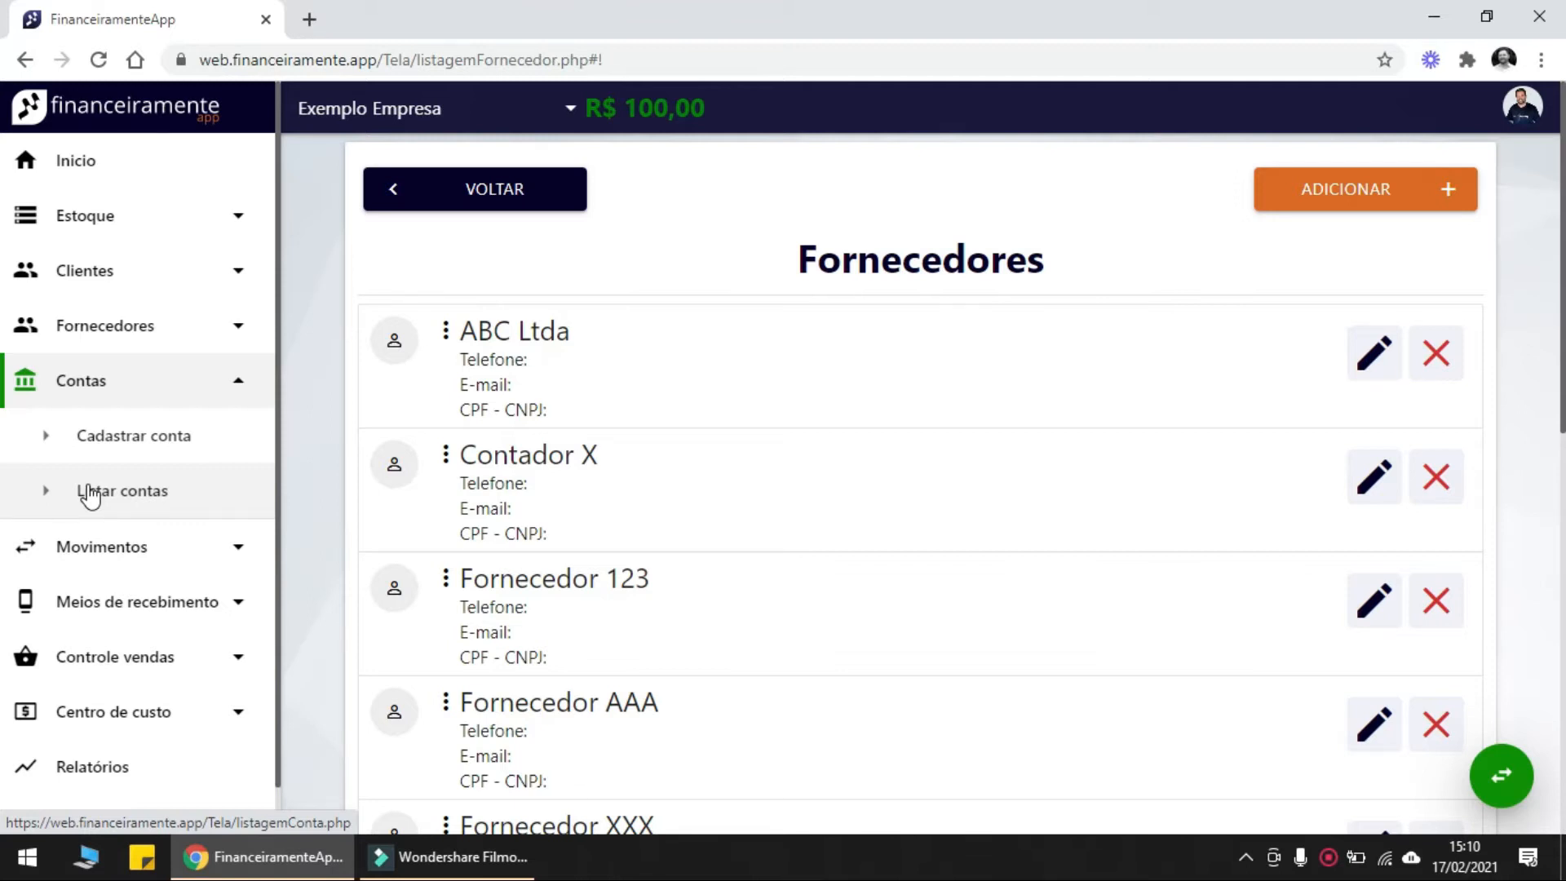
click(163, 491)
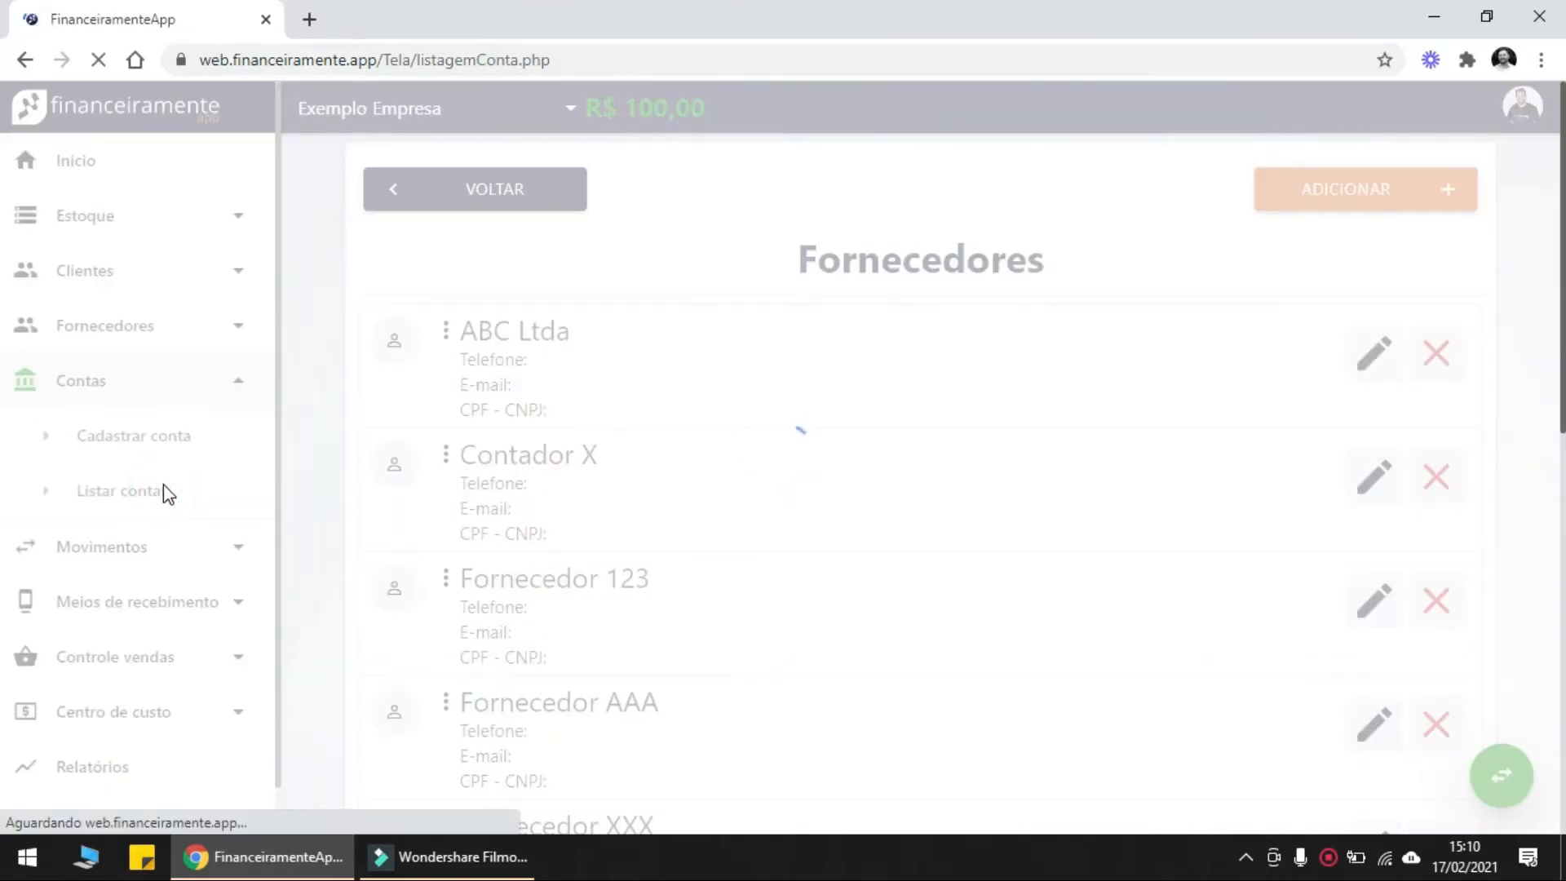
drag(446, 324, 637, 334)
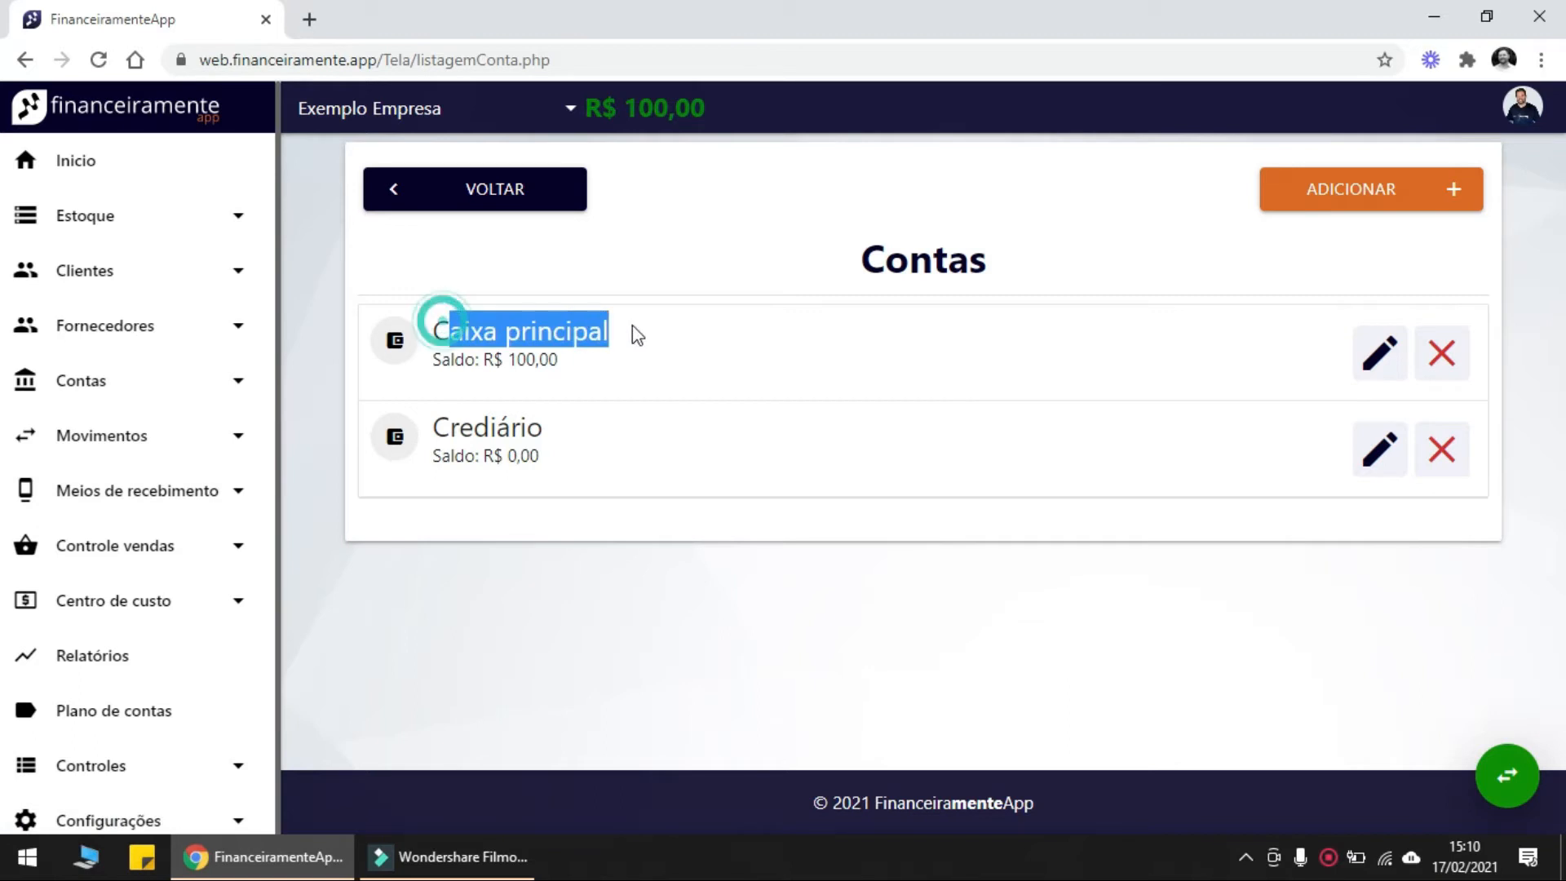
click(612, 417)
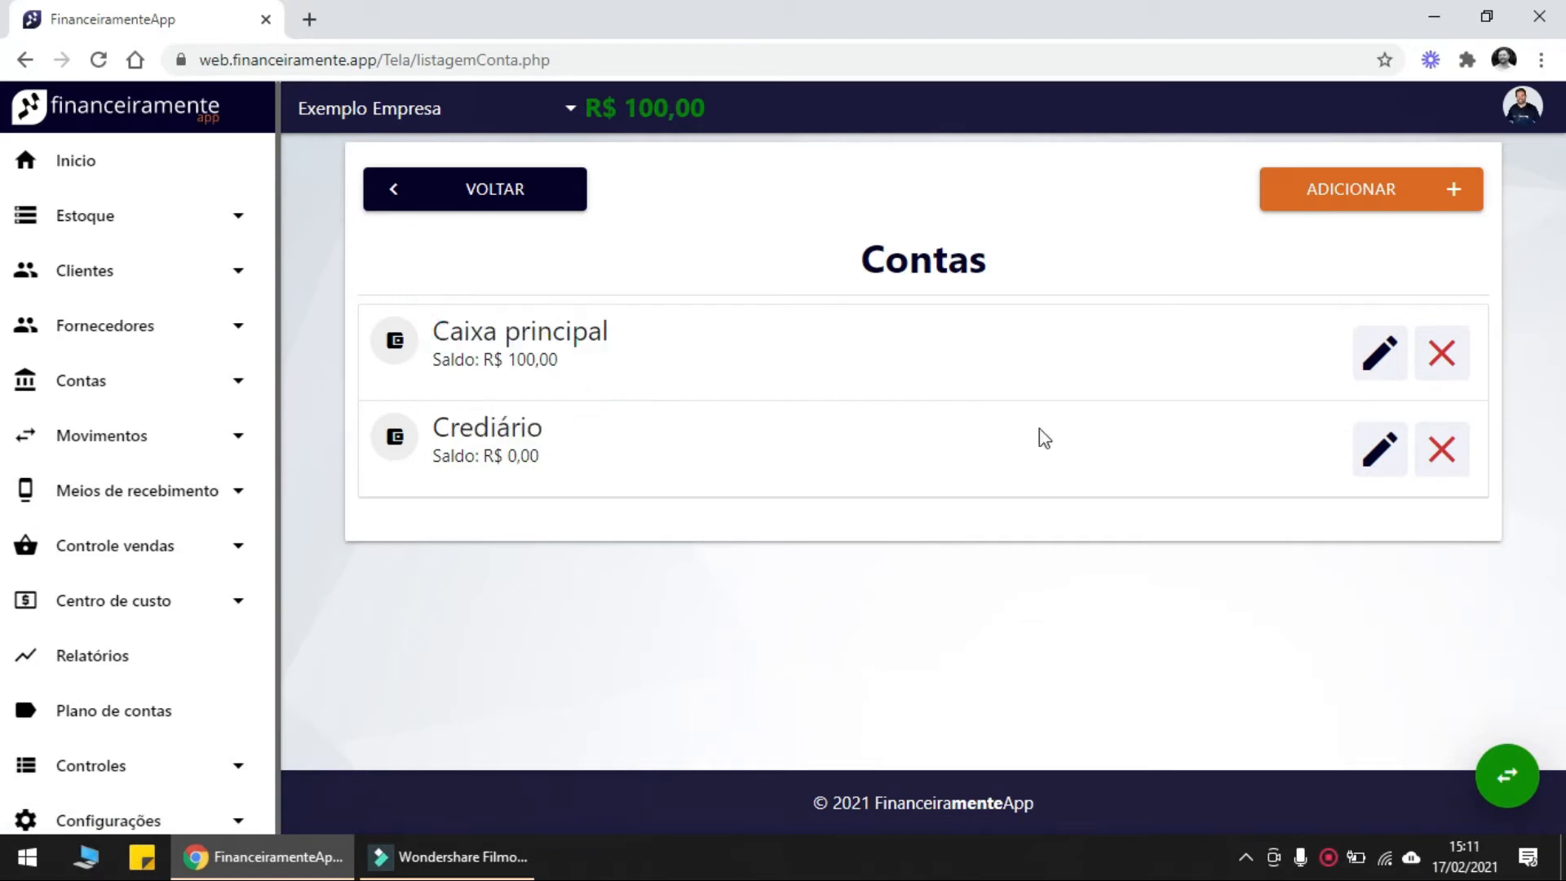
Delete the Crediário account together with all movements linked to it
click(1458, 450)
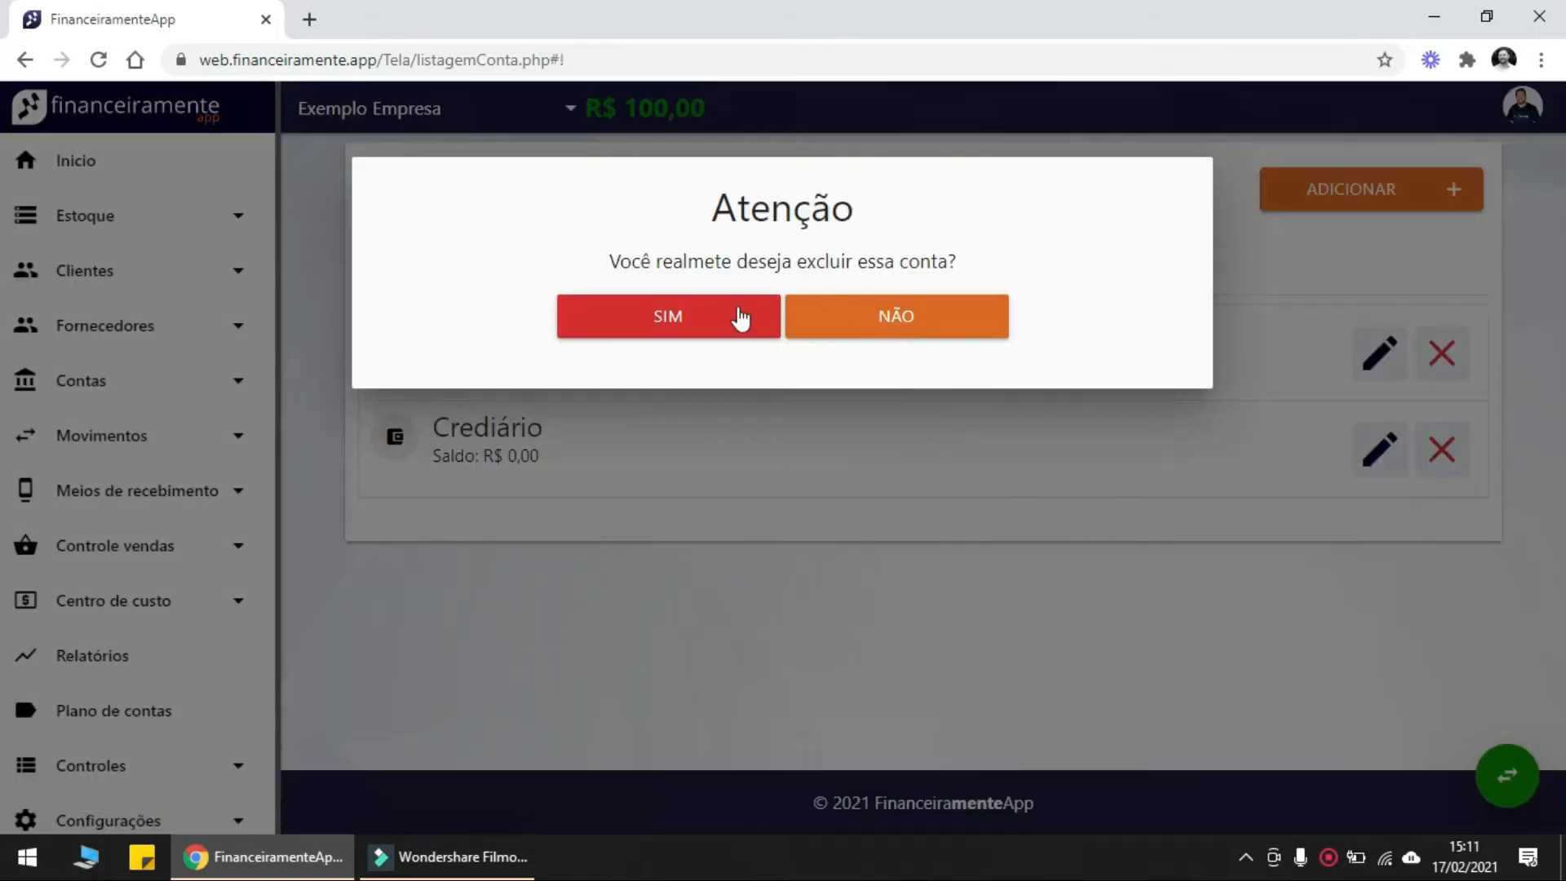
click(689, 317)
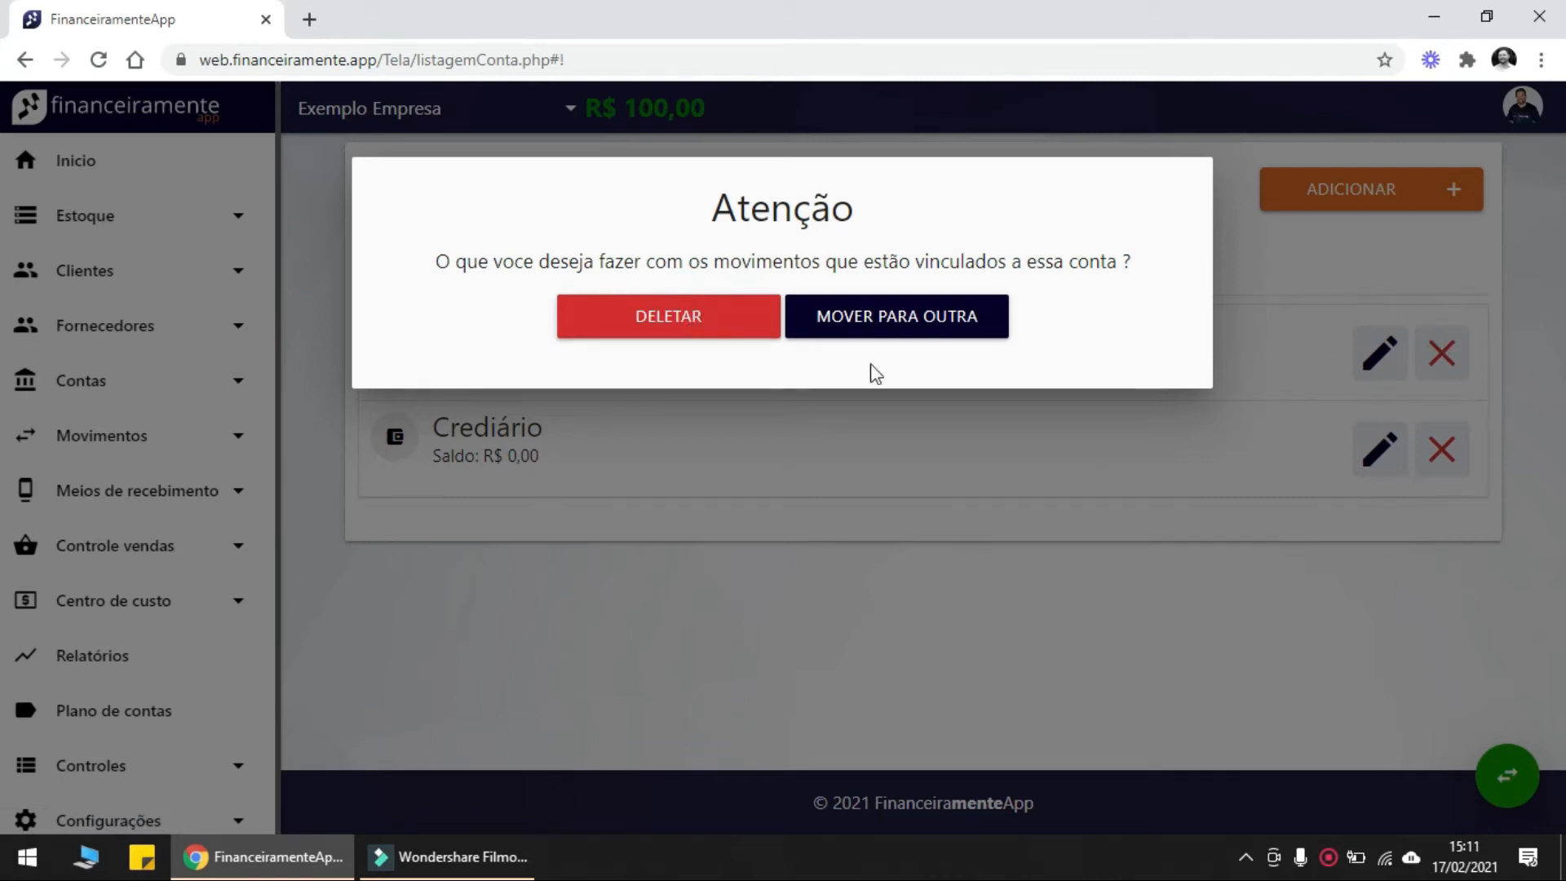
double_click(432, 259)
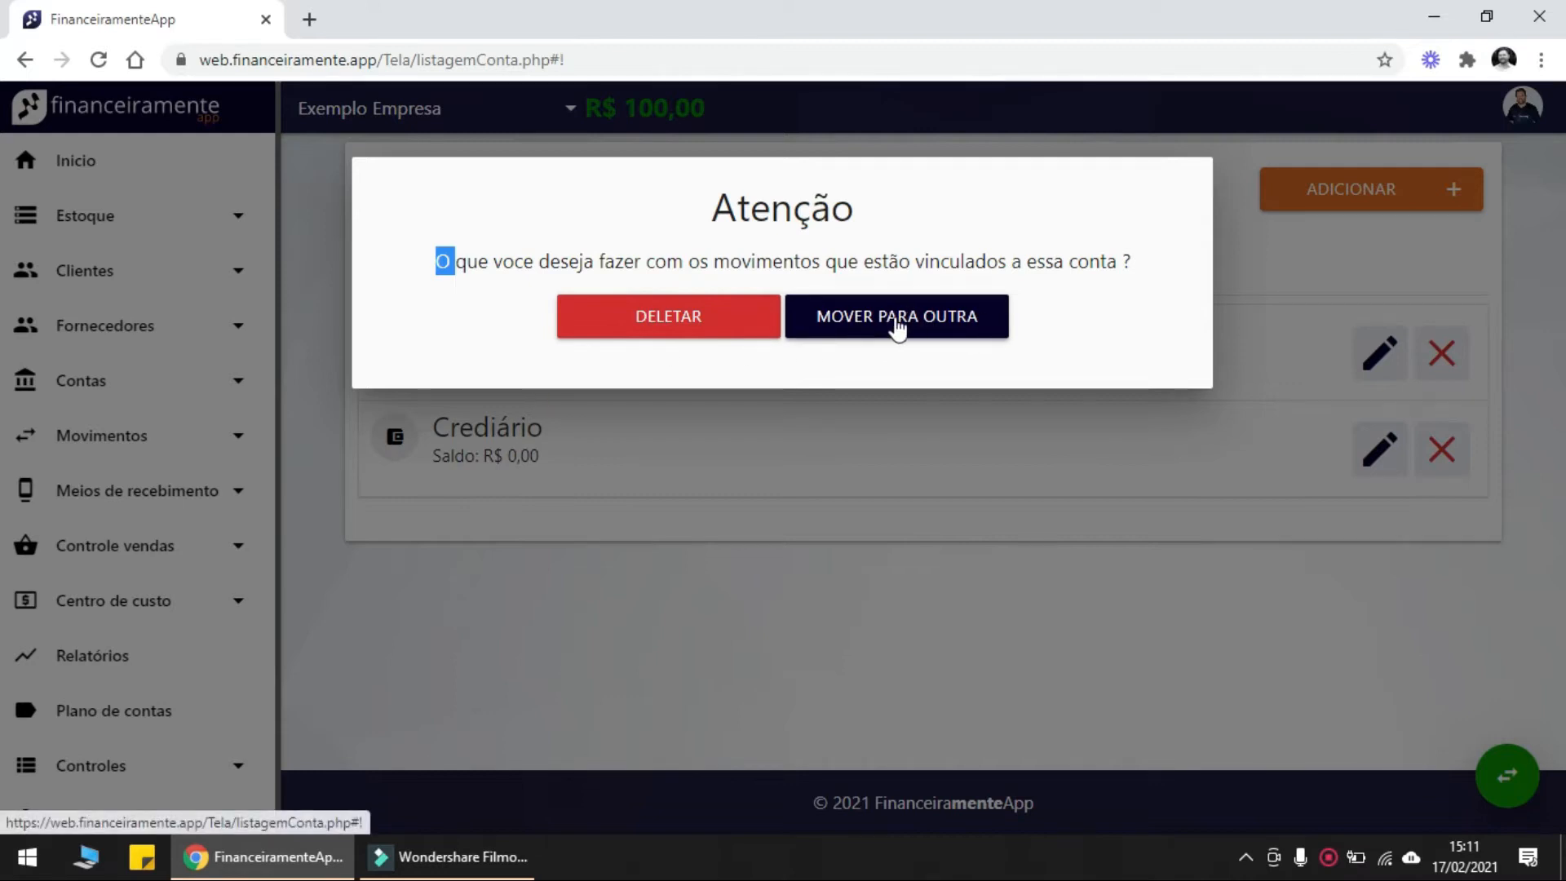
click(683, 320)
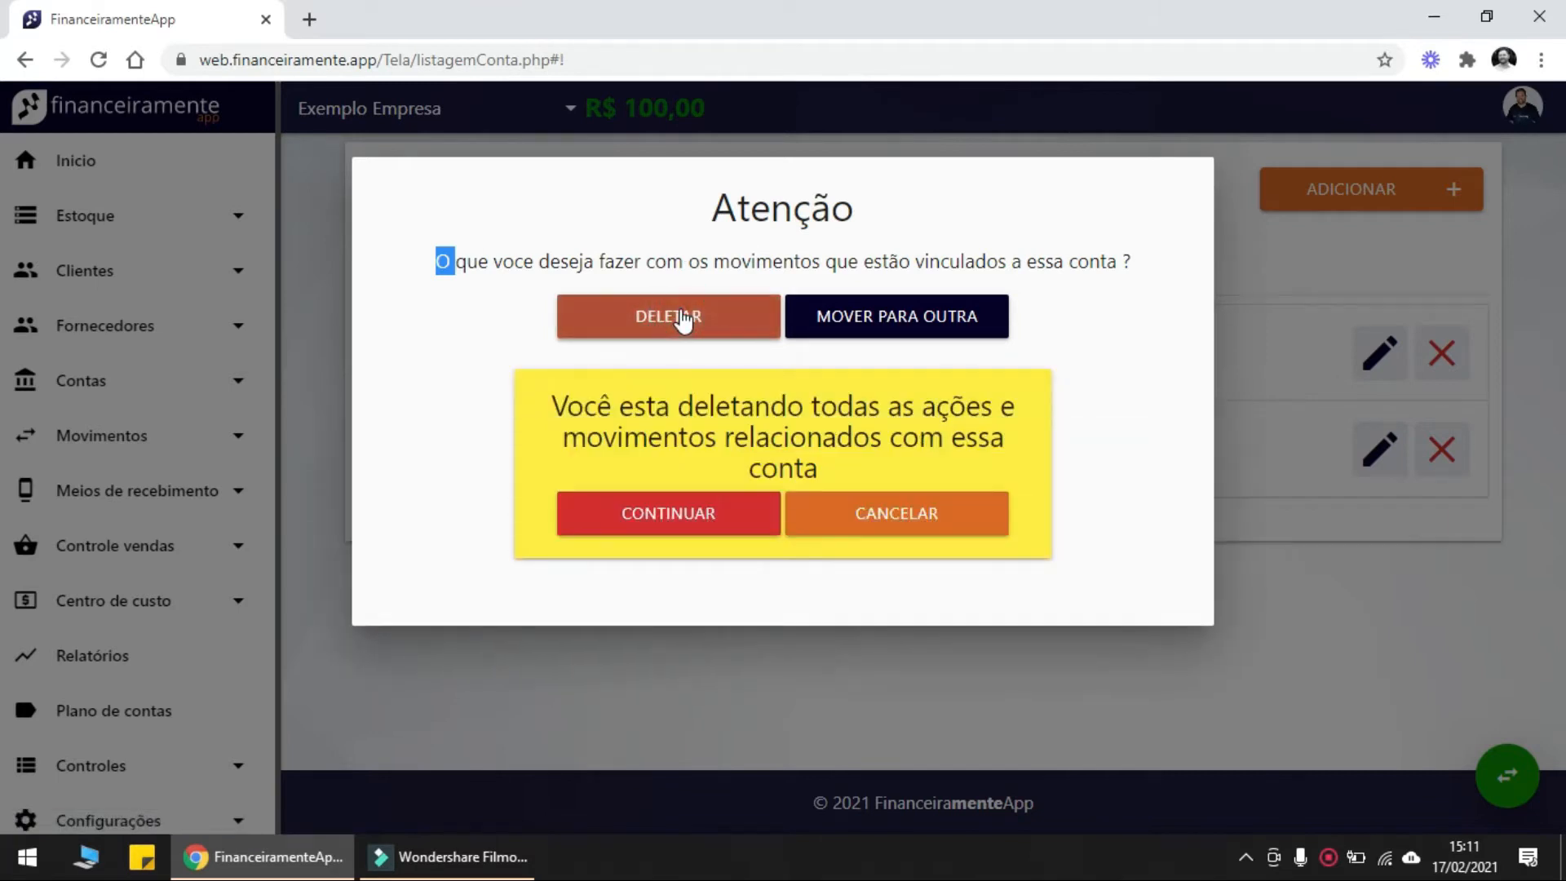
click(716, 524)
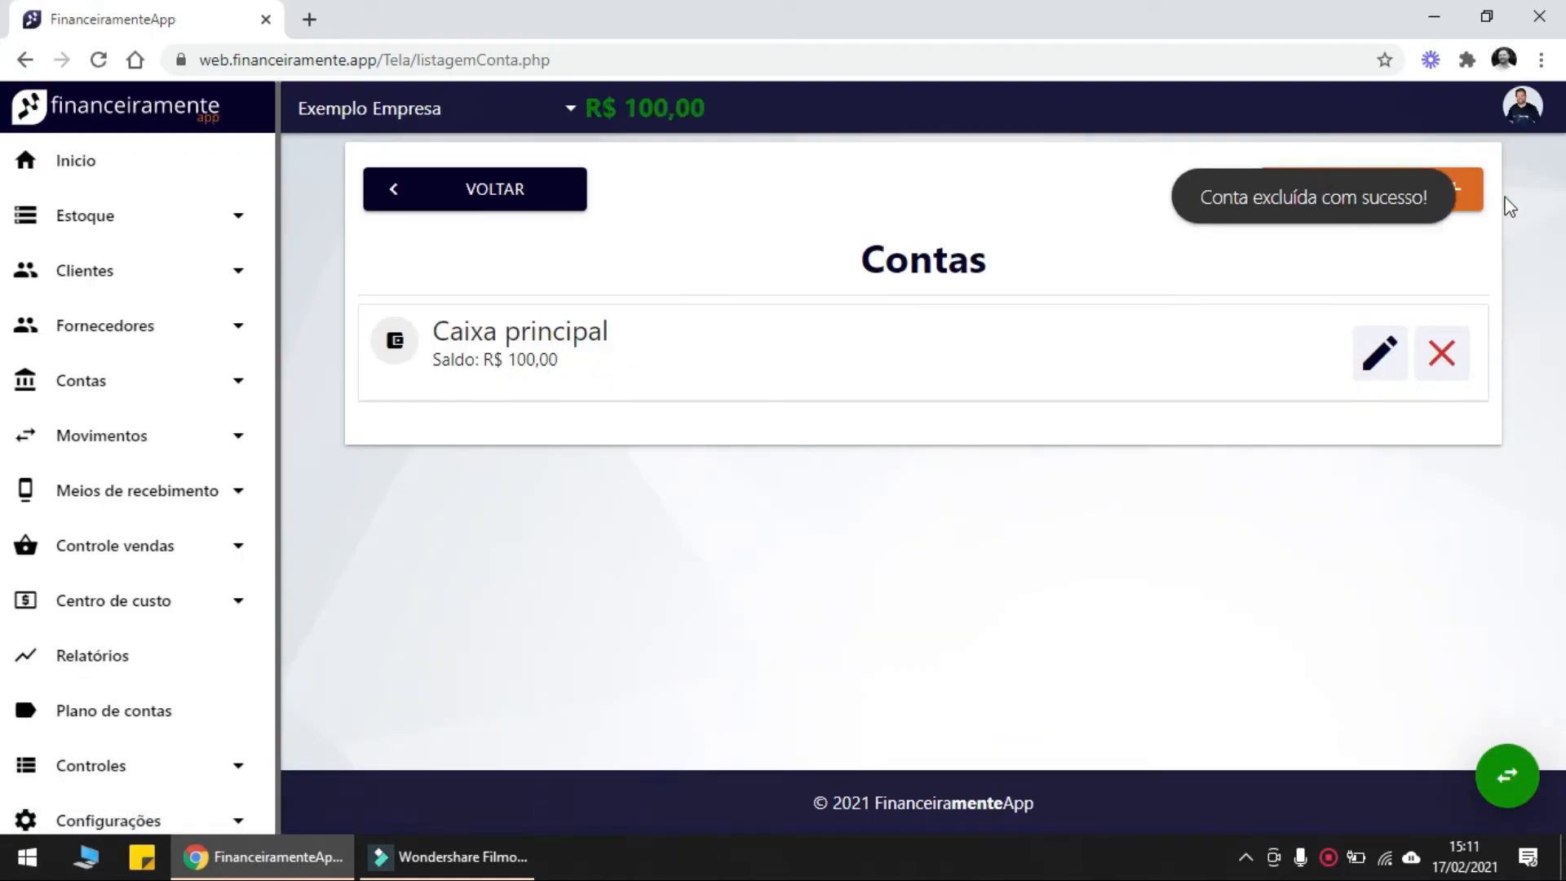
Start registering a new bank-type account named "BB" with Banco do Brasil as the bank
click(1475, 200)
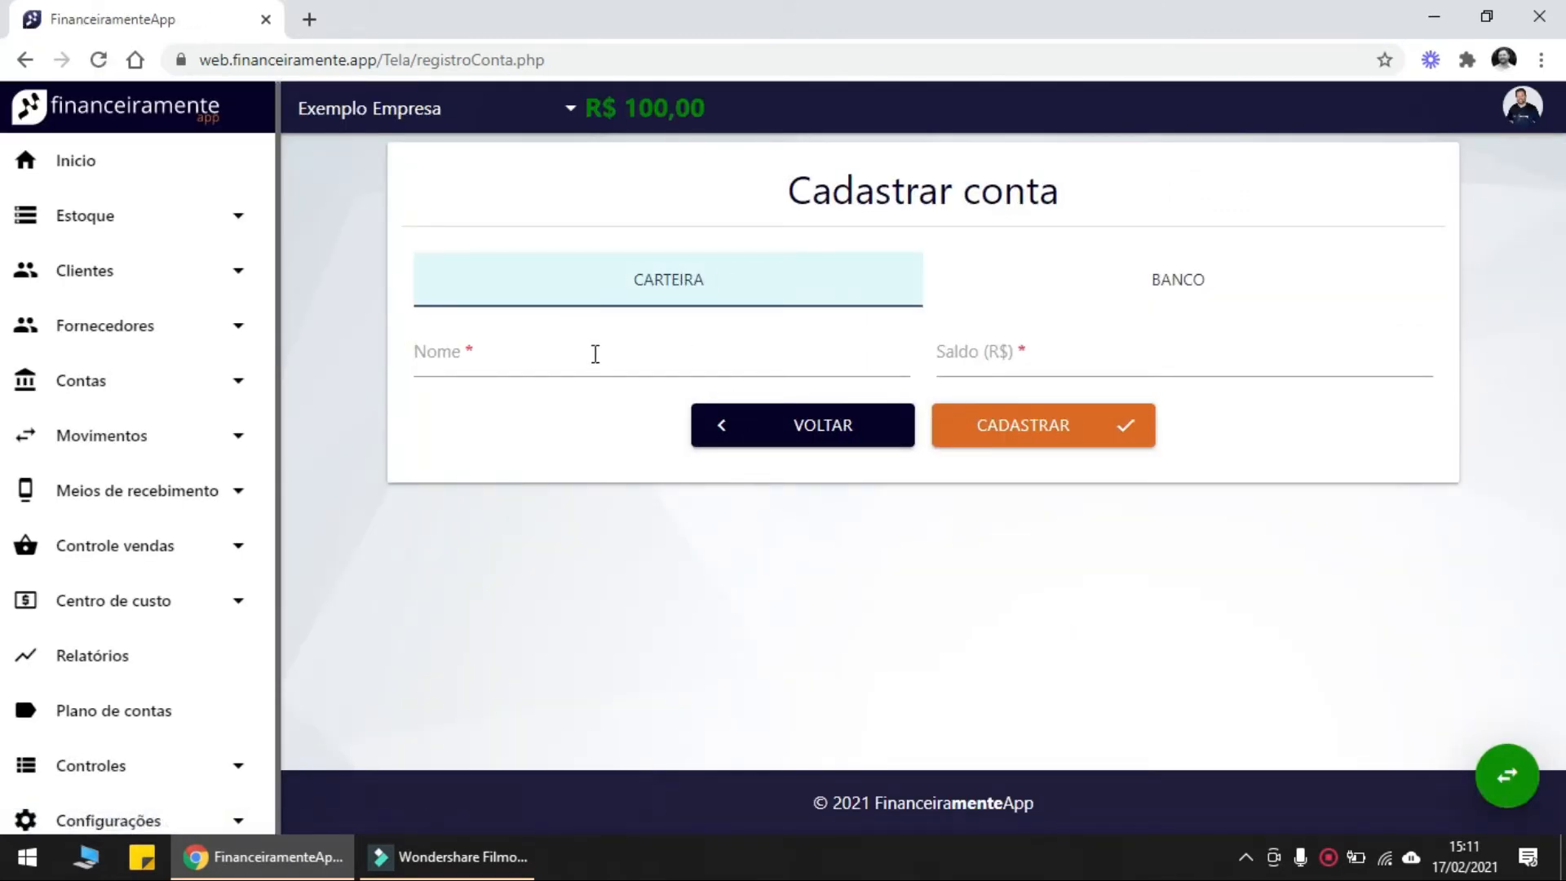
click(1136, 293)
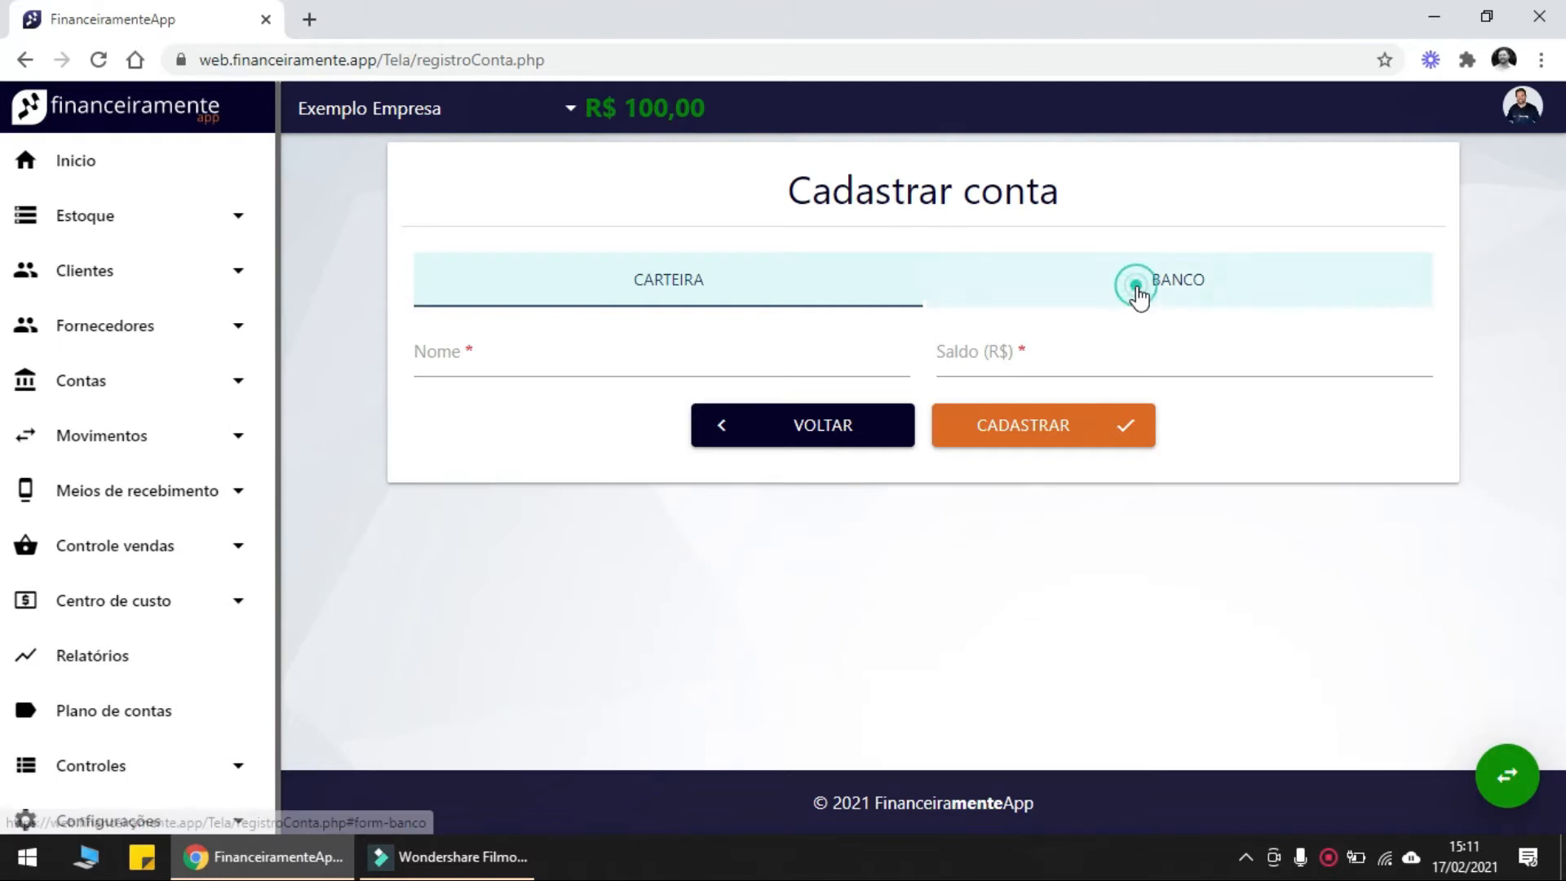
click(536, 351)
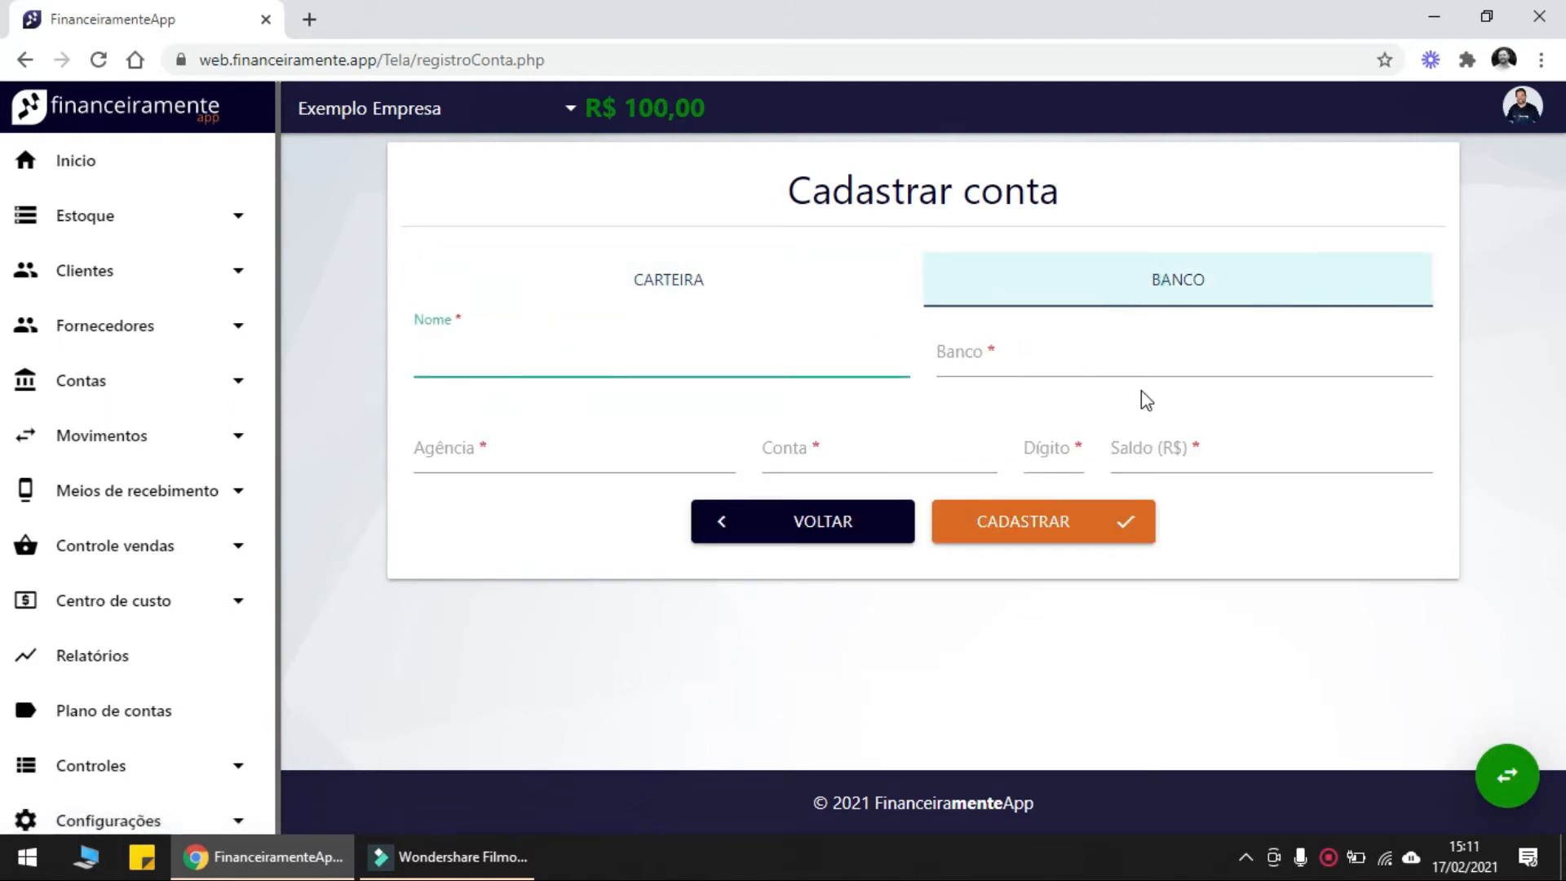
text(BB)
click(1126, 355)
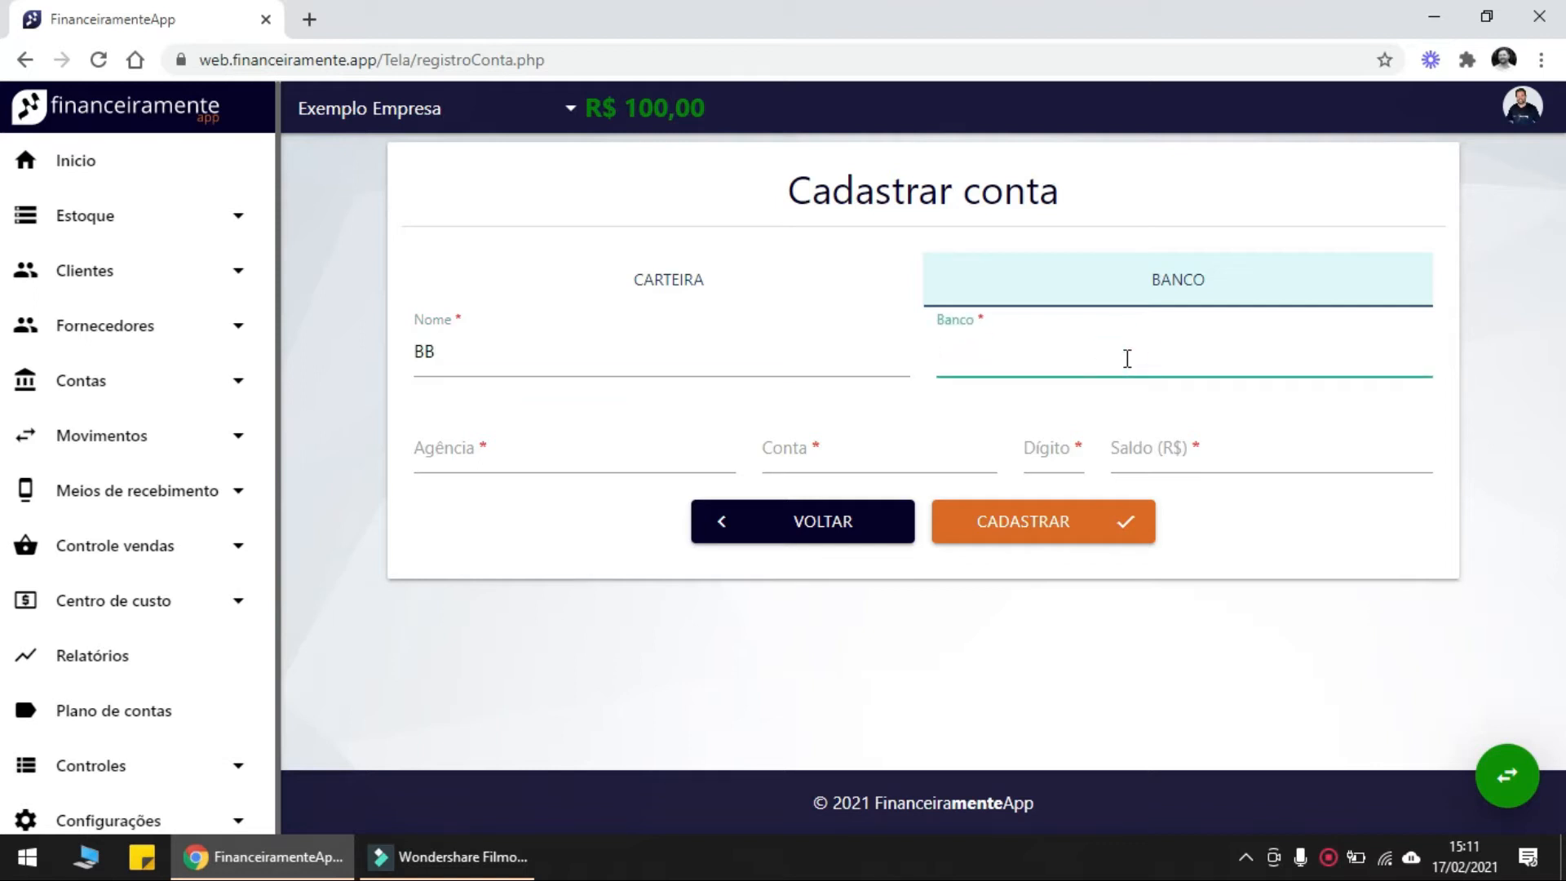
text(Banco do Brasil)
Fill in the branch, account number and check digit, set the balance to R$ 200,00, and register the account
click(503, 456)
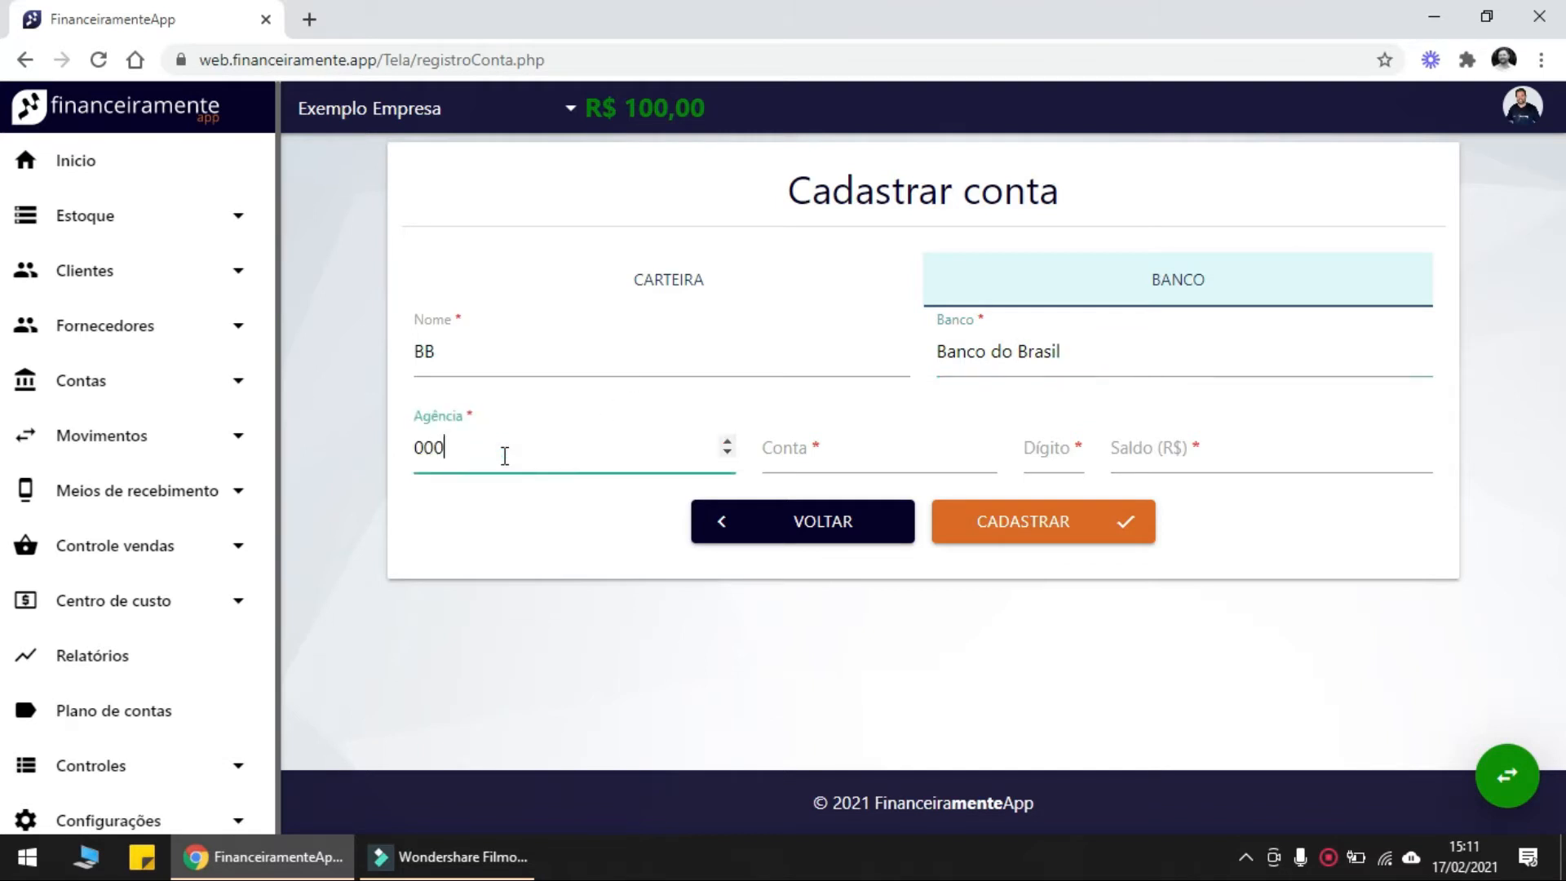
key(Tab)
text(1)
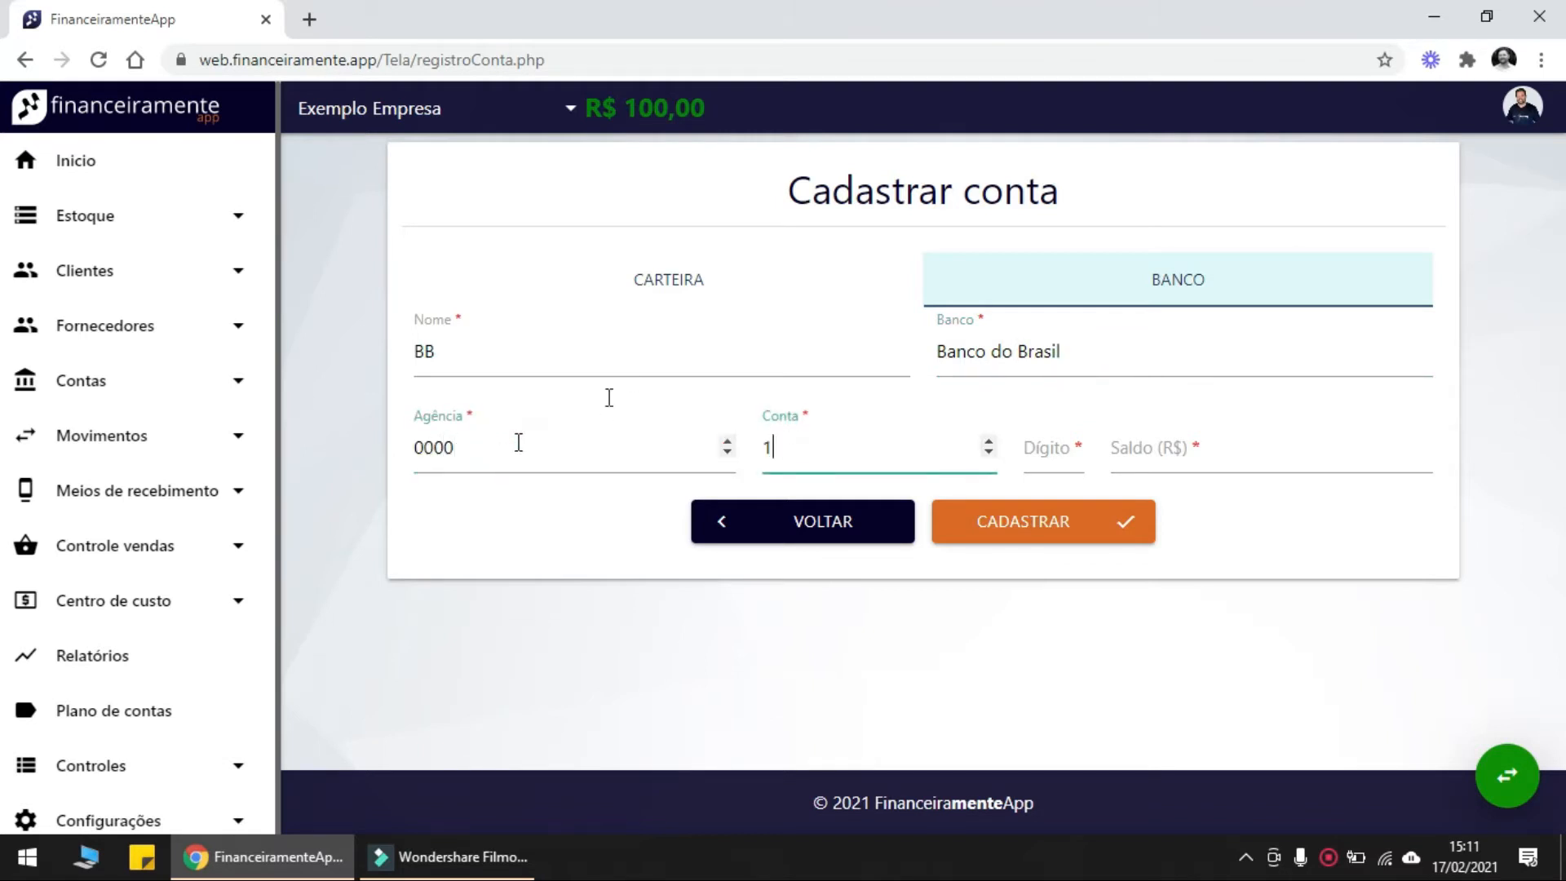
text(12345)
click(1077, 447)
text(6)
click(1178, 447)
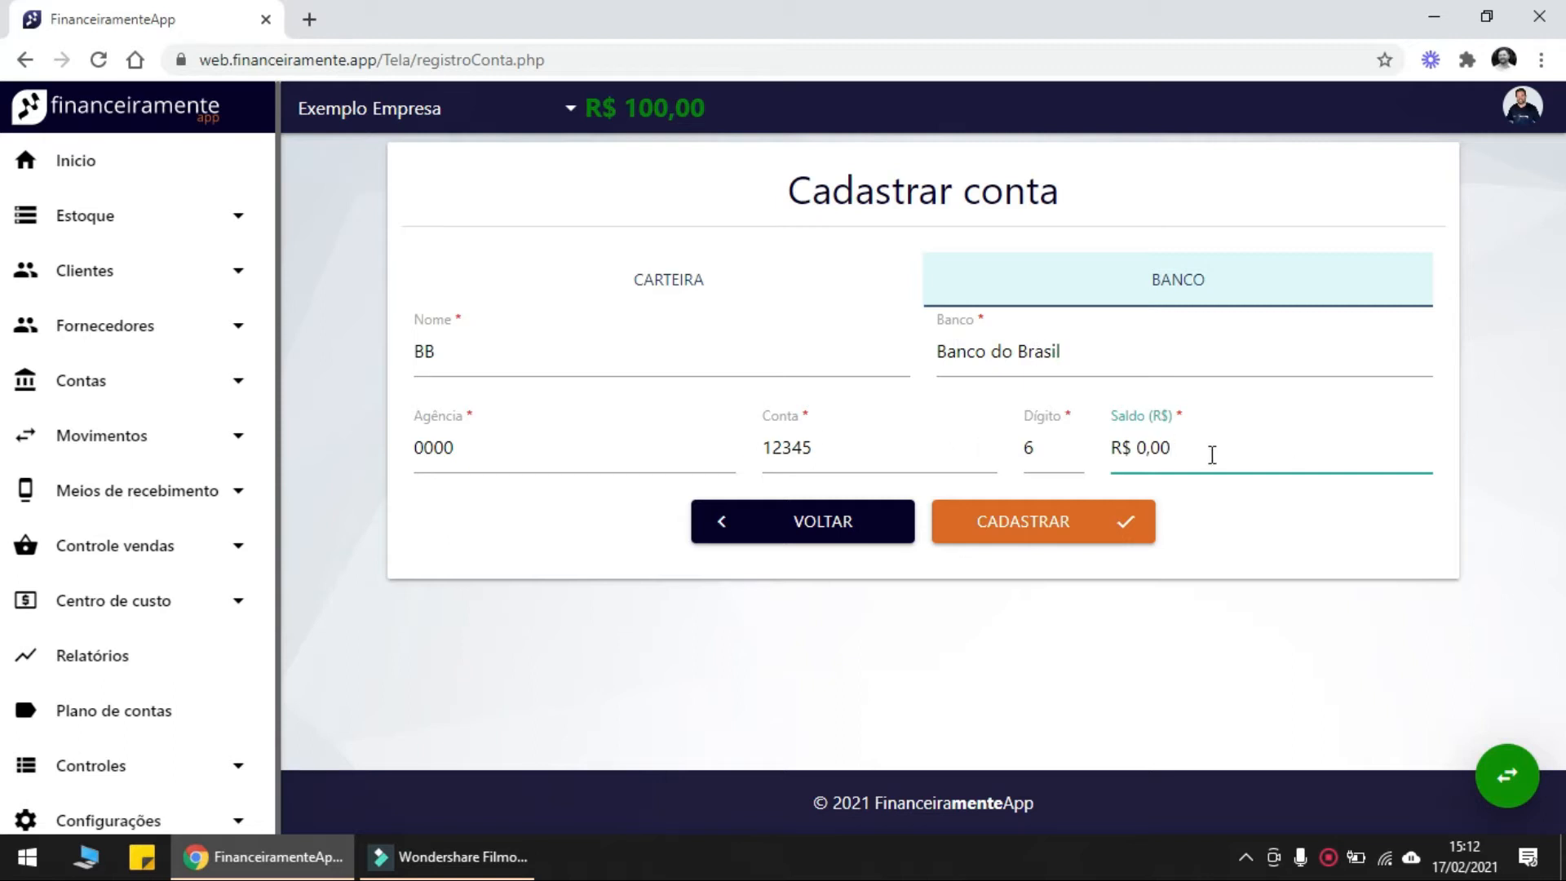
text(000)
click(1072, 526)
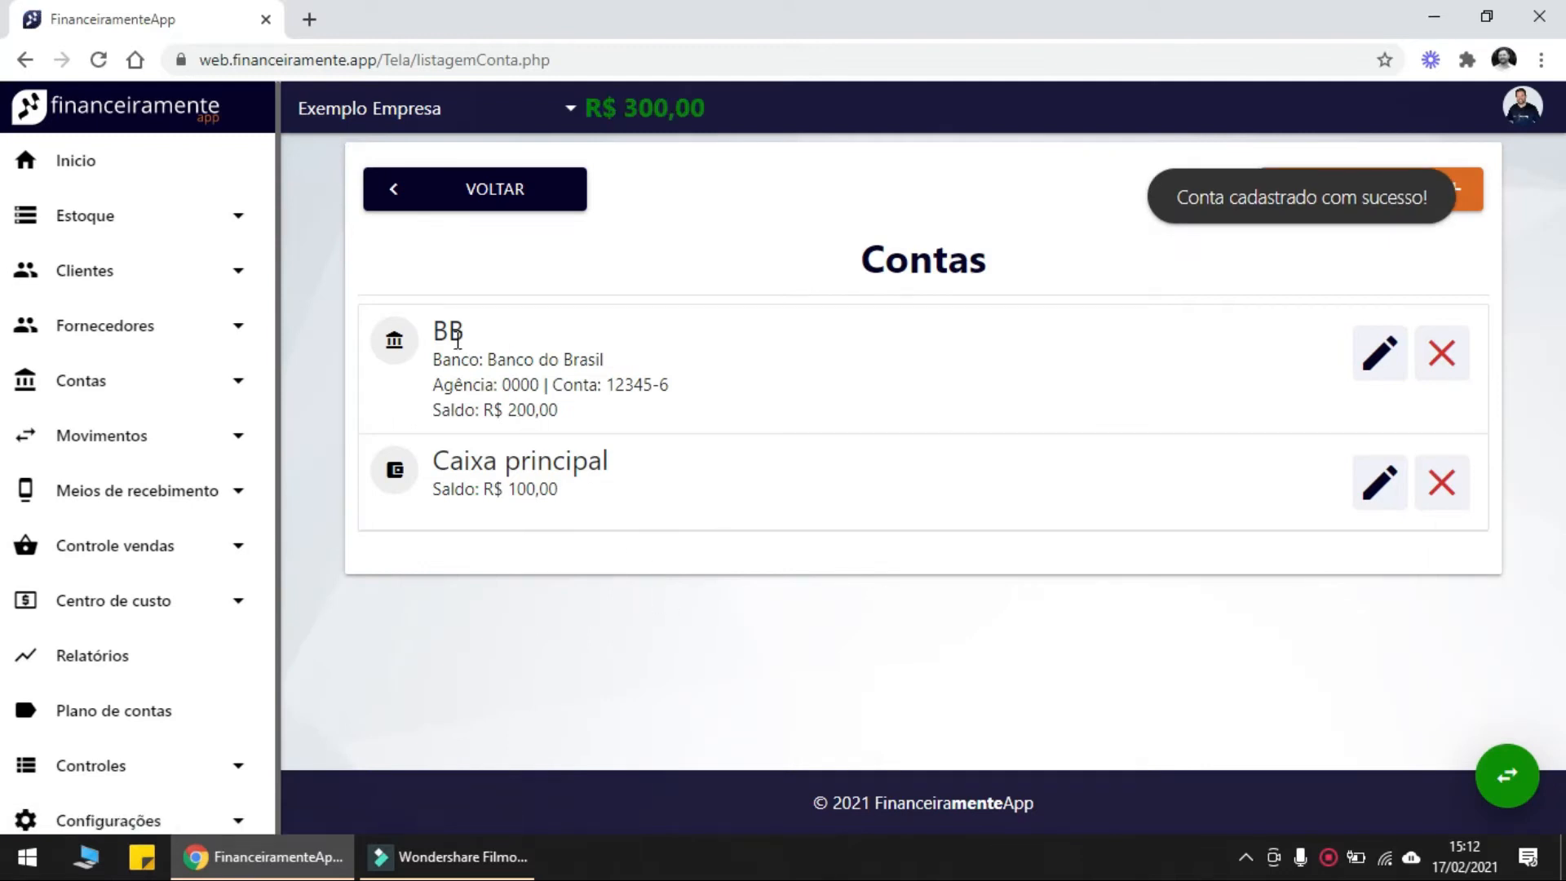
Compare the balances of the BB and Caixa principal accounts with the company's overall balance
drag(488, 408, 601, 416)
click(595, 406)
drag(589, 107, 704, 112)
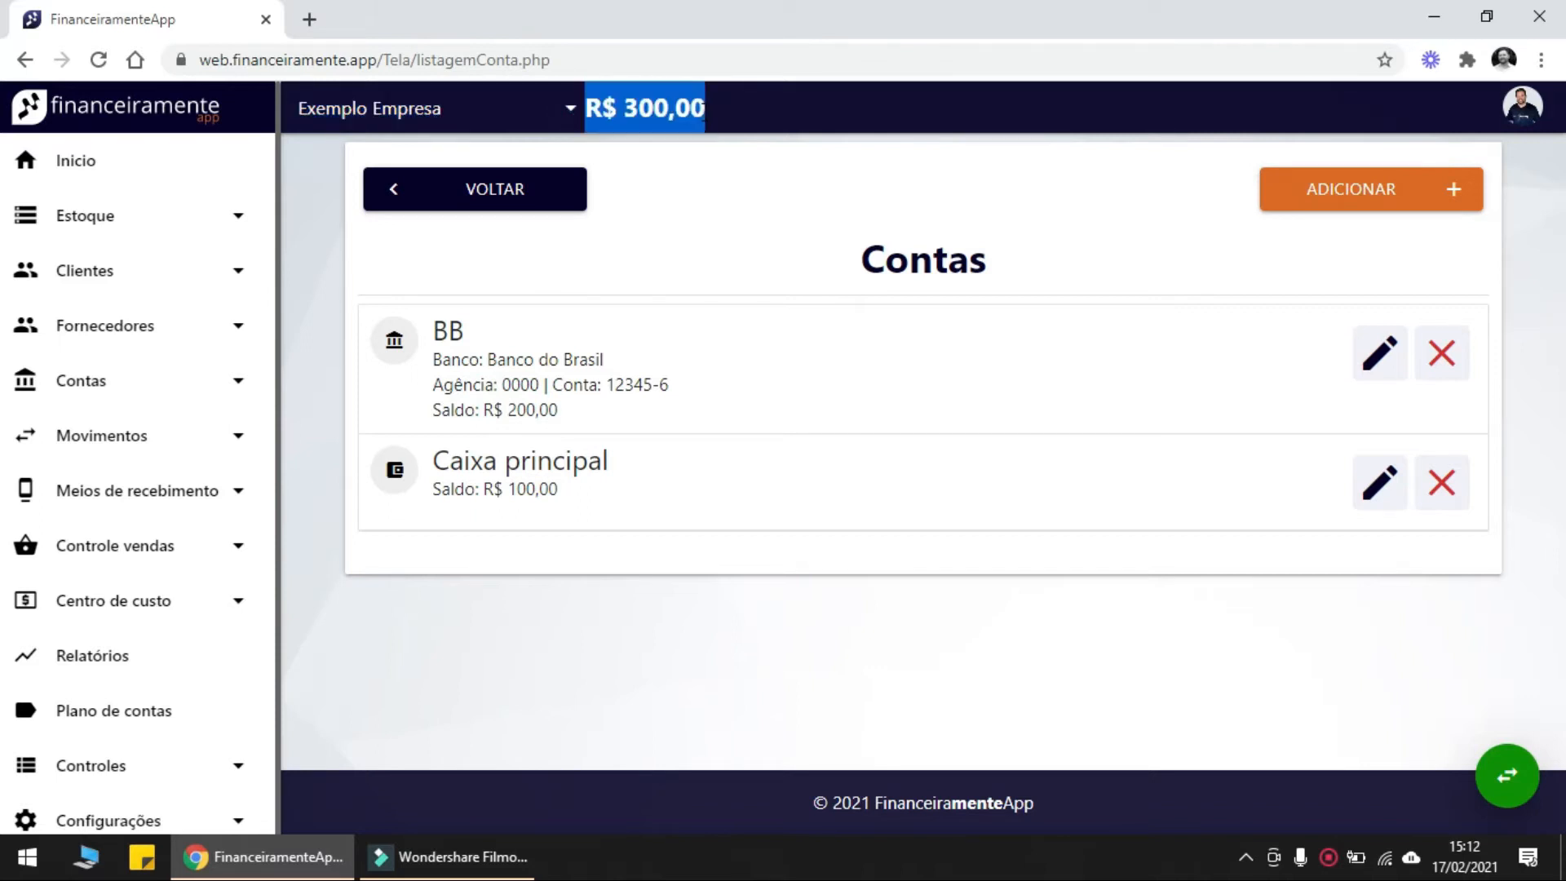
click(655, 137)
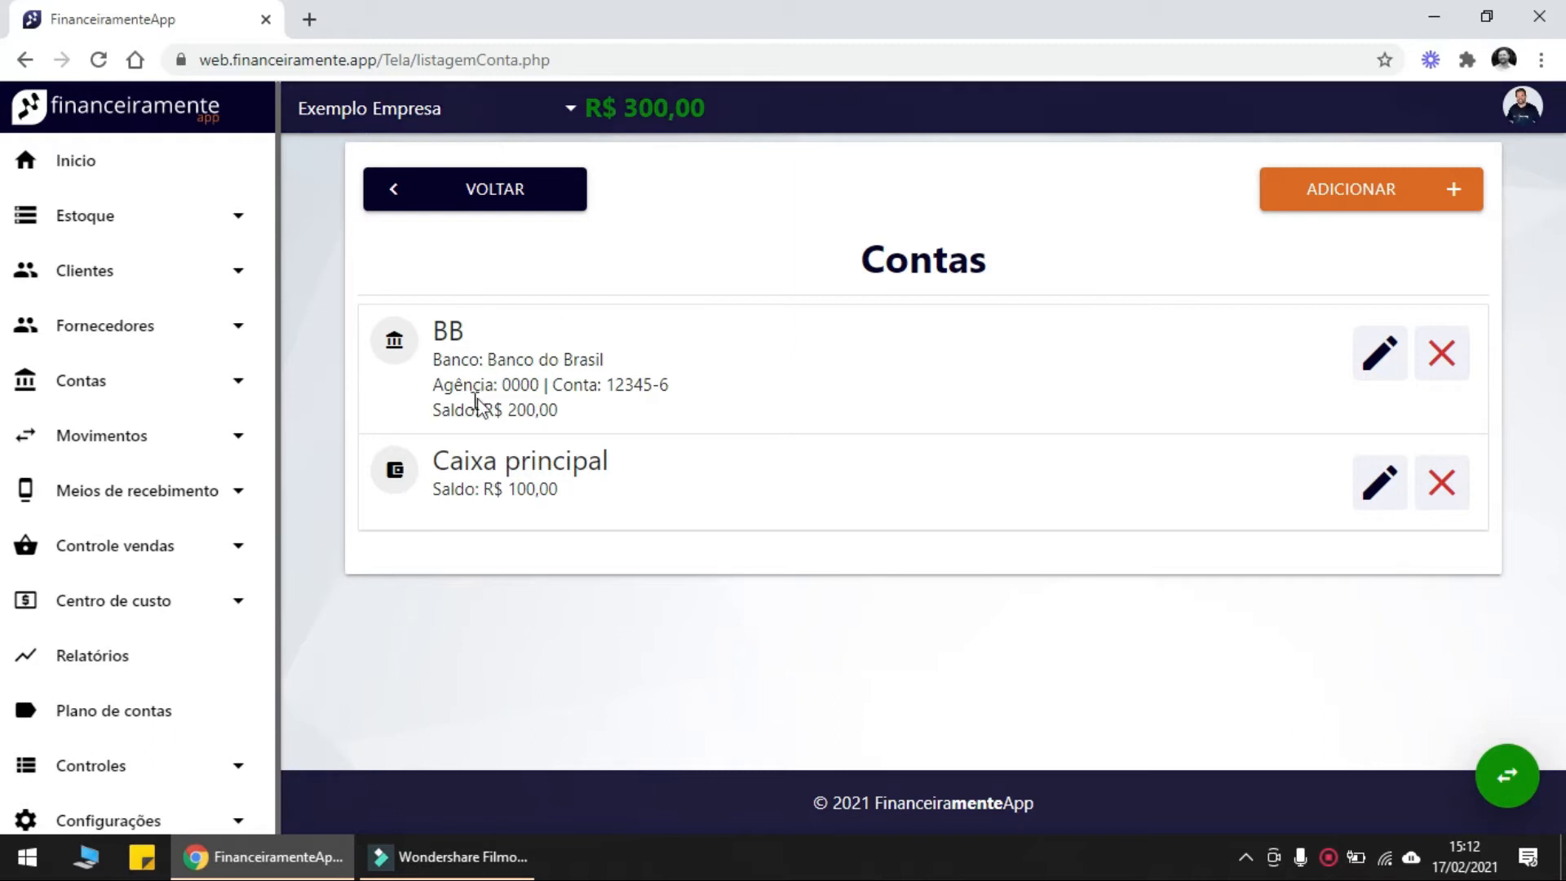
drag(482, 407, 581, 413)
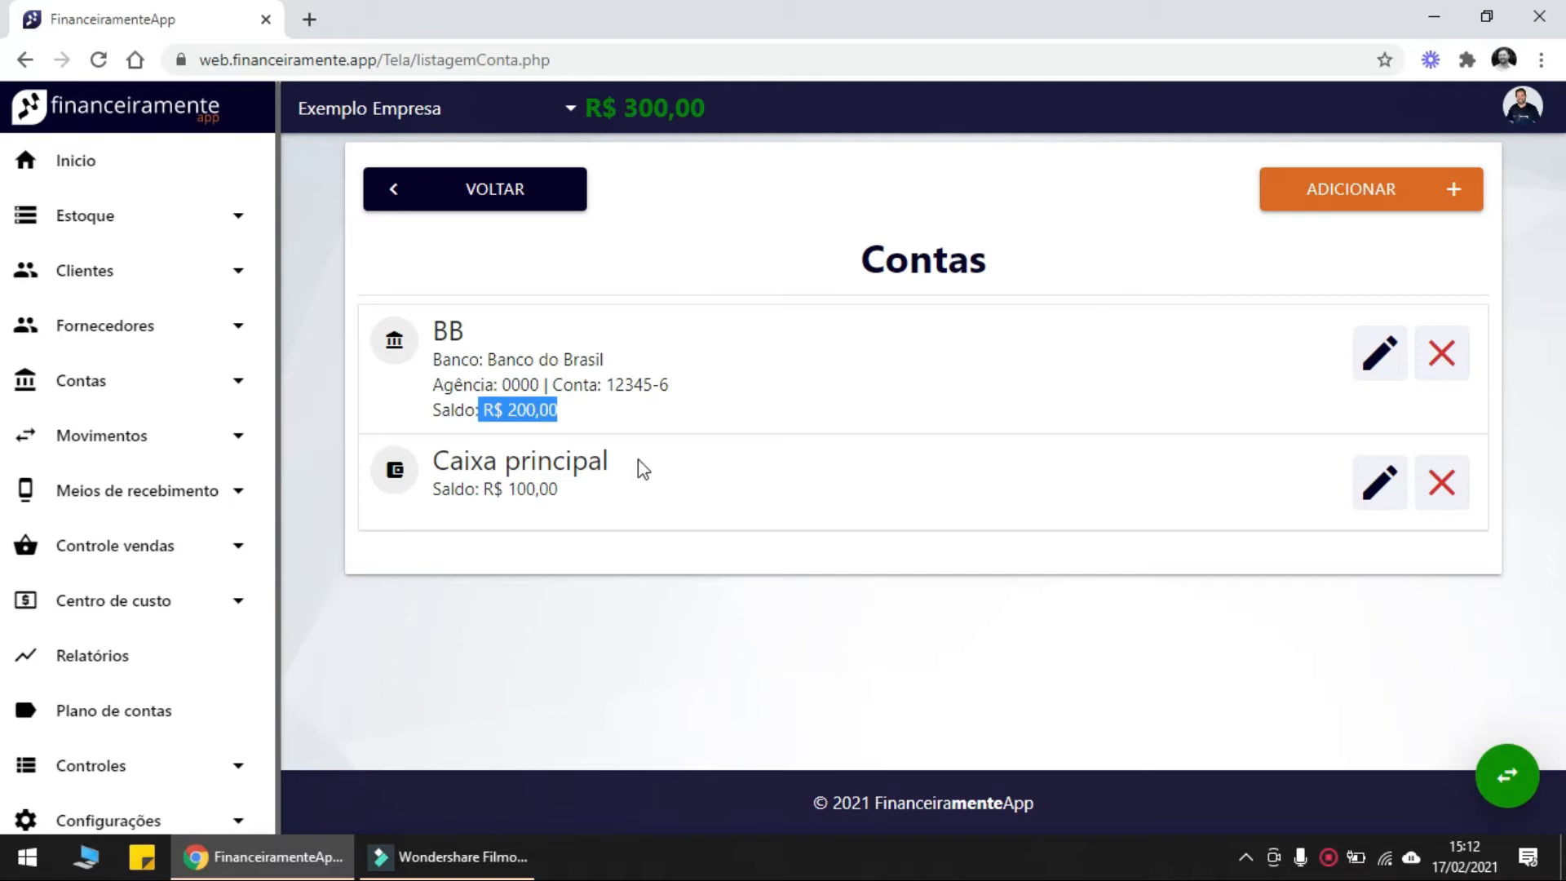
click(154, 389)
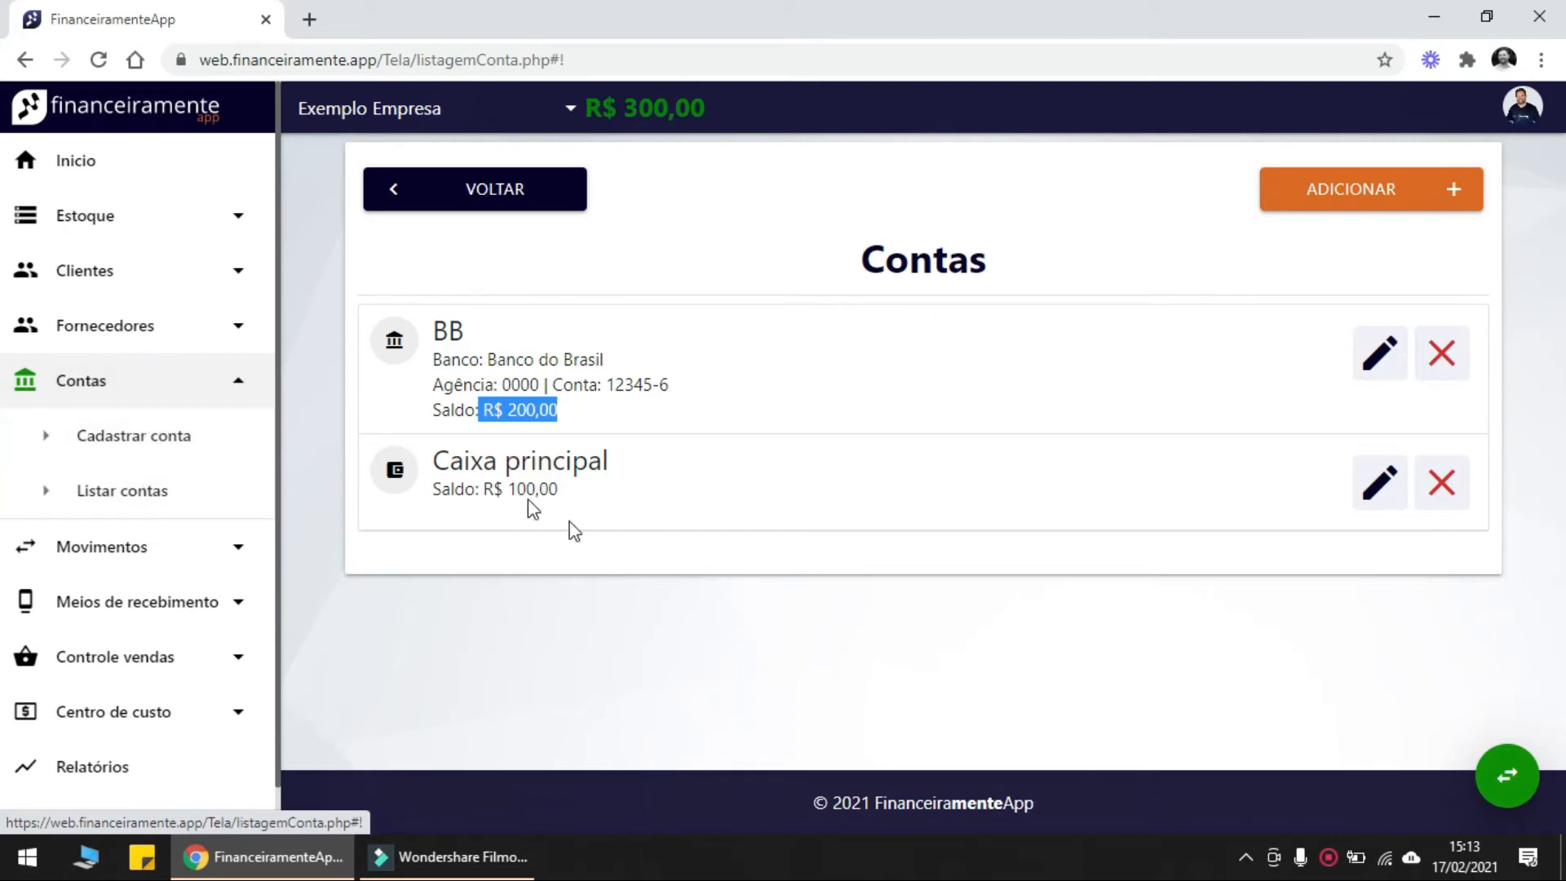
drag(861, 245, 1150, 381)
click(1150, 381)
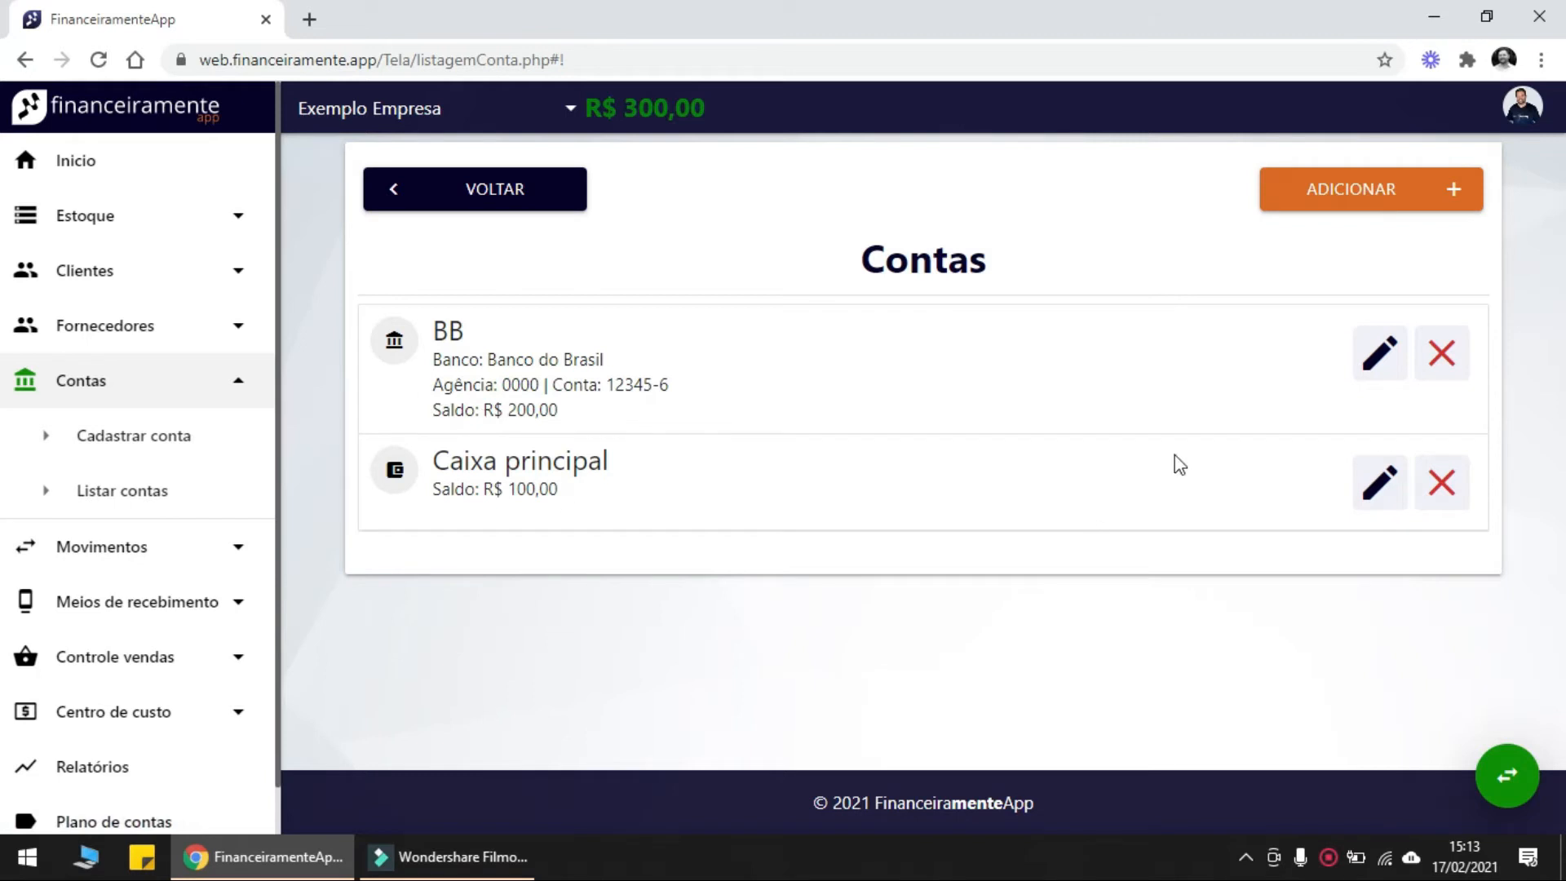
drag(480, 381, 587, 384)
drag(467, 411, 584, 423)
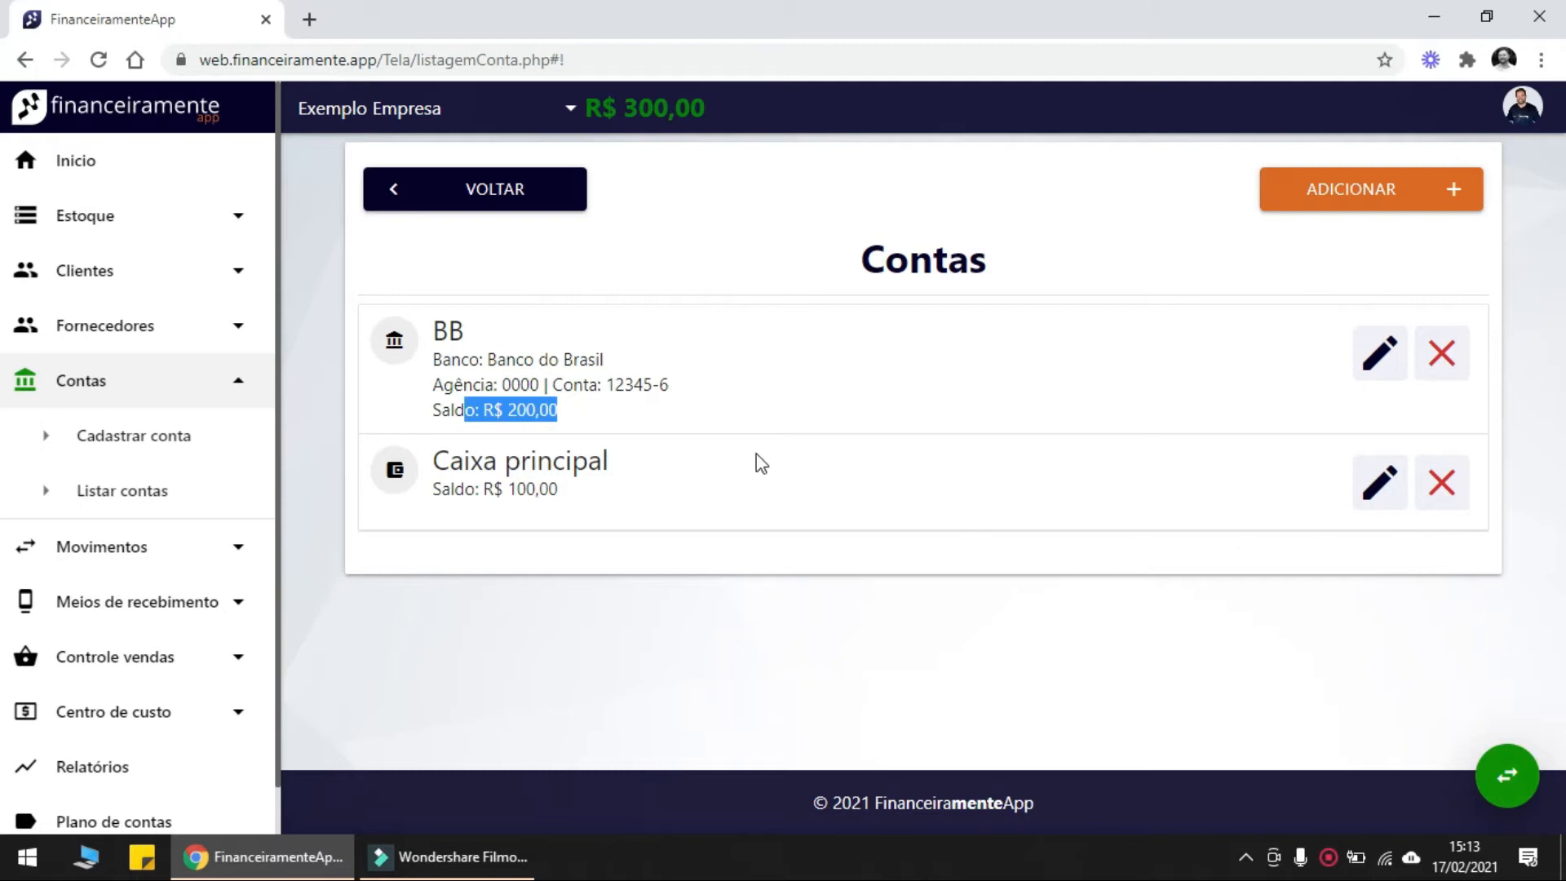
Look through the statement of movements and its account filter options, and view the list of recurring movements
click(150, 394)
click(109, 445)
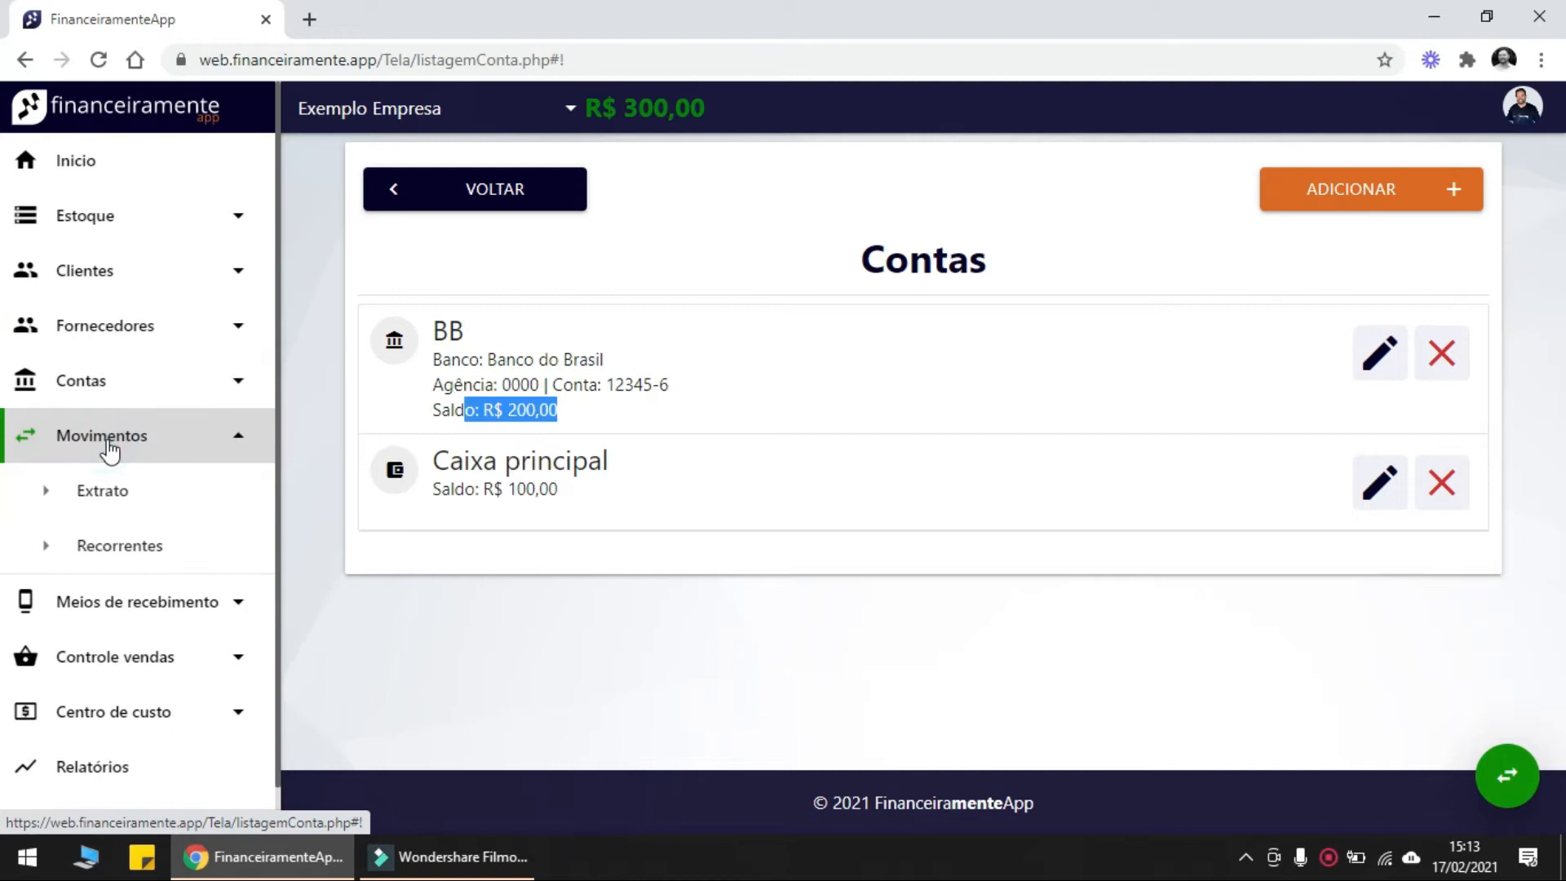
click(119, 494)
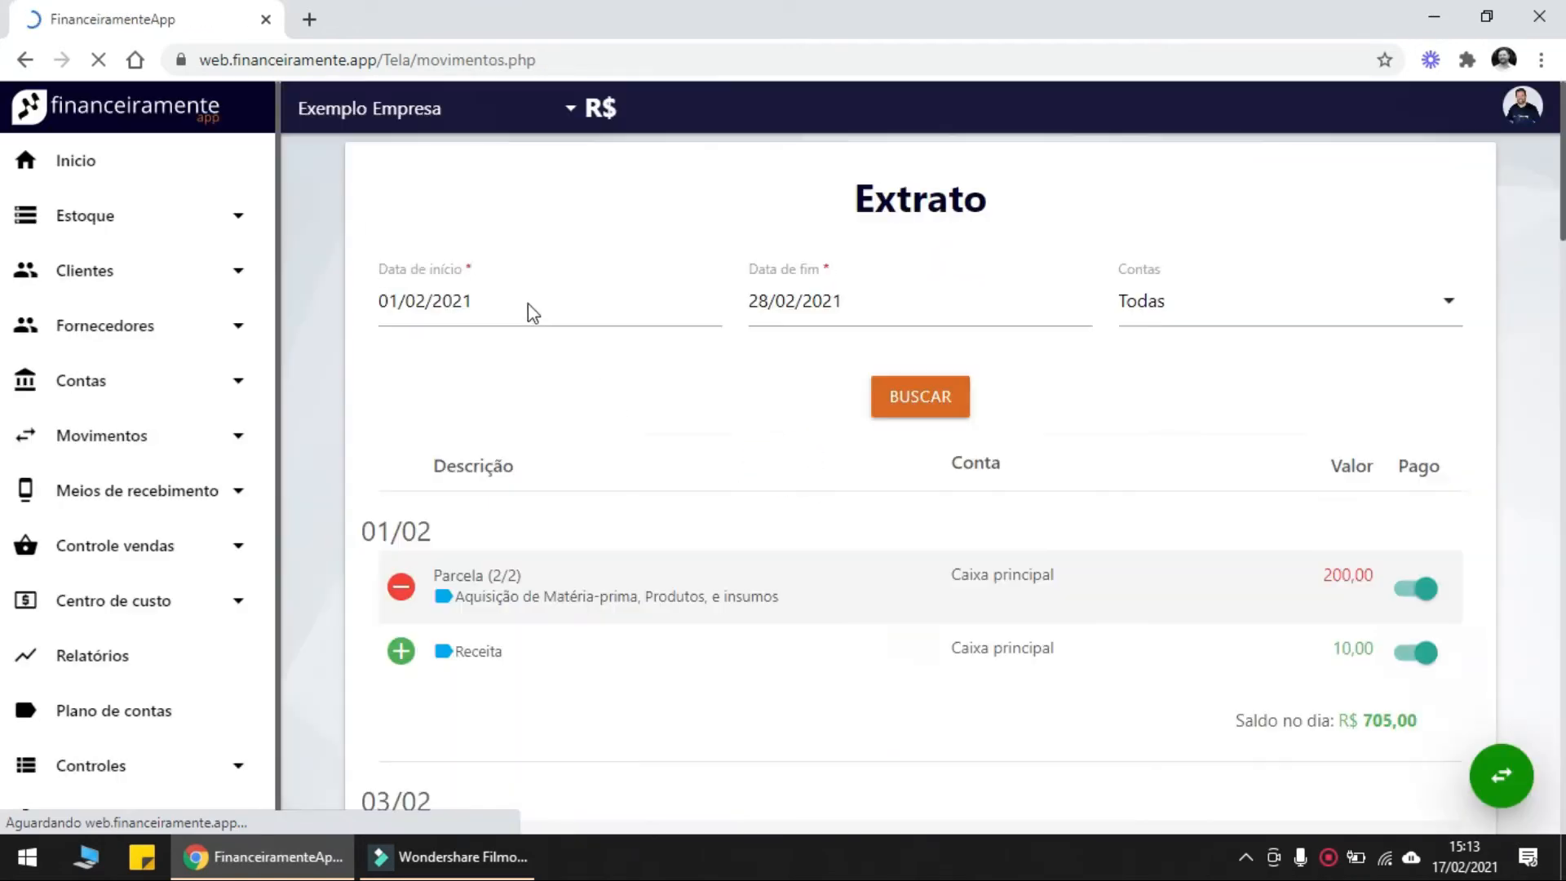
click(1307, 307)
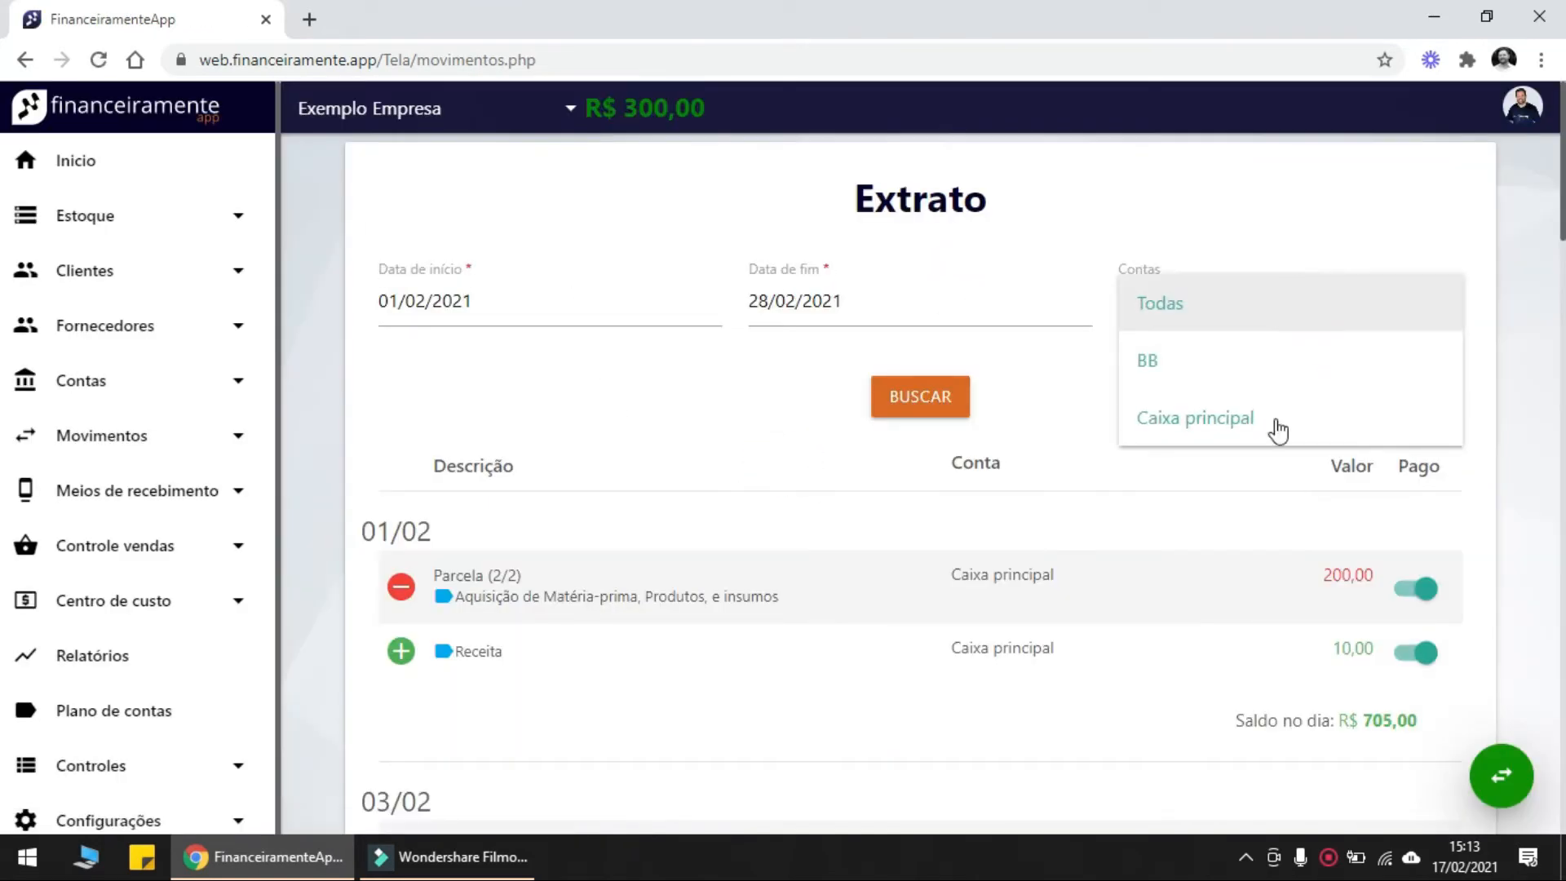
click(552, 370)
scroll(1185, 499, down, 4)
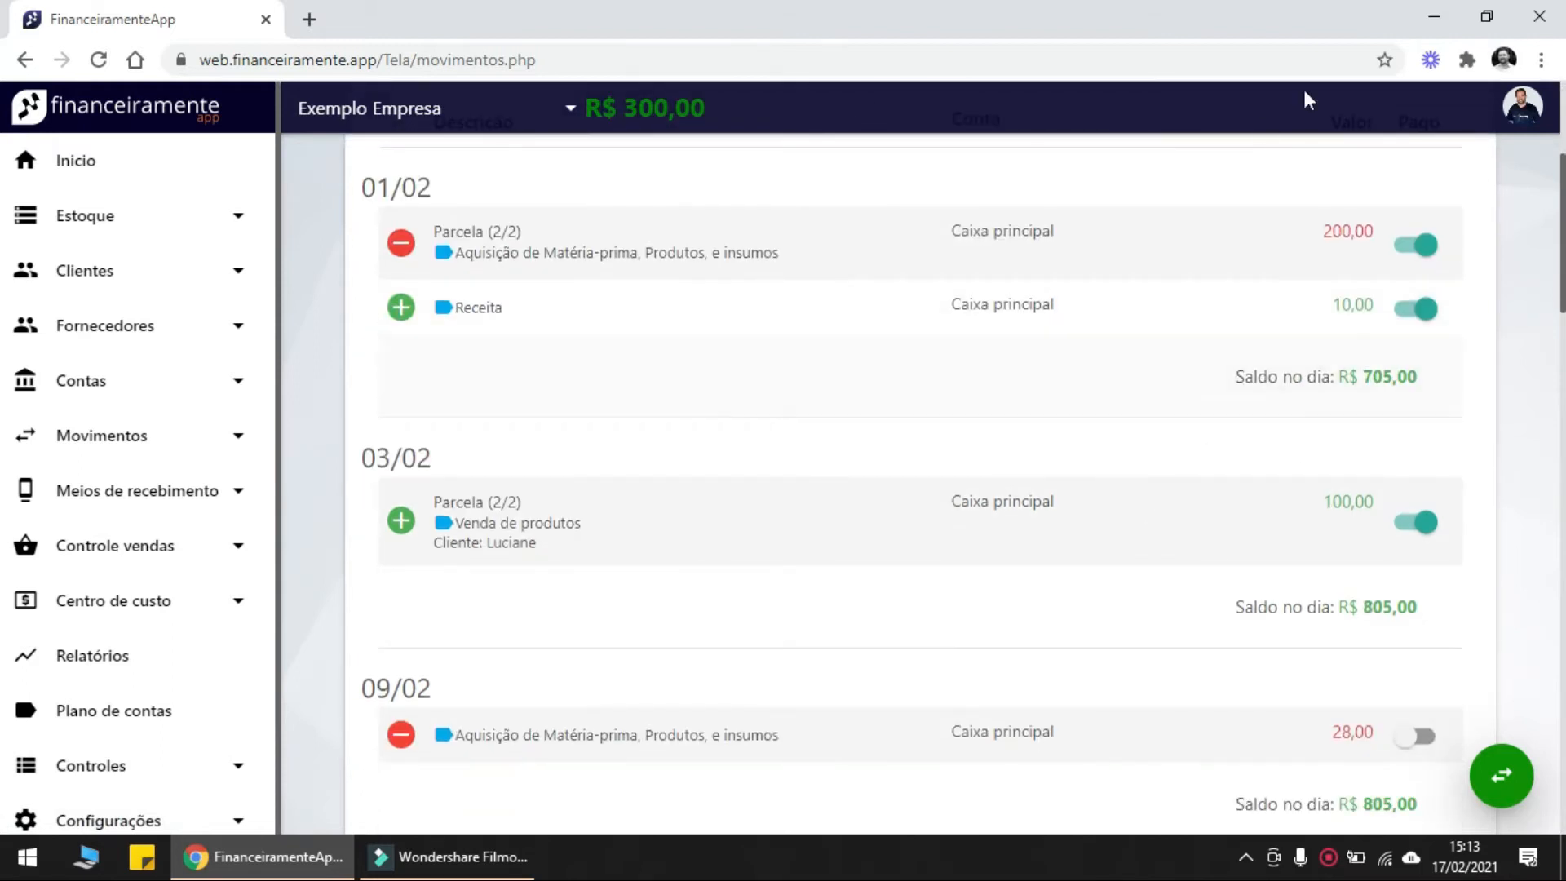
scroll(1074, 379, down, 3)
scroll(1356, 315, up, 1)
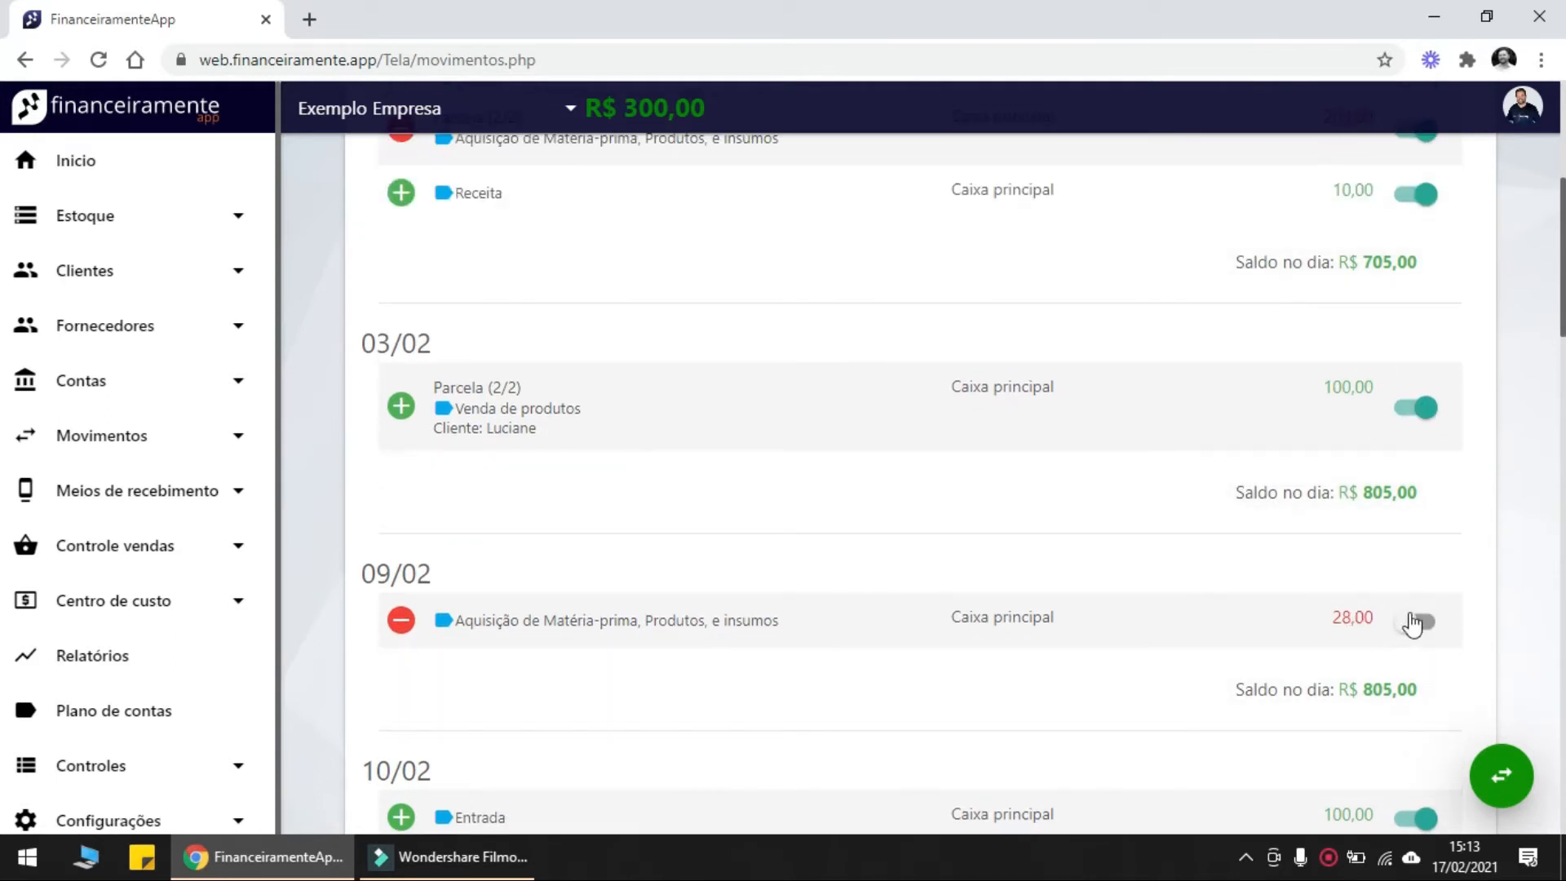
click(95, 435)
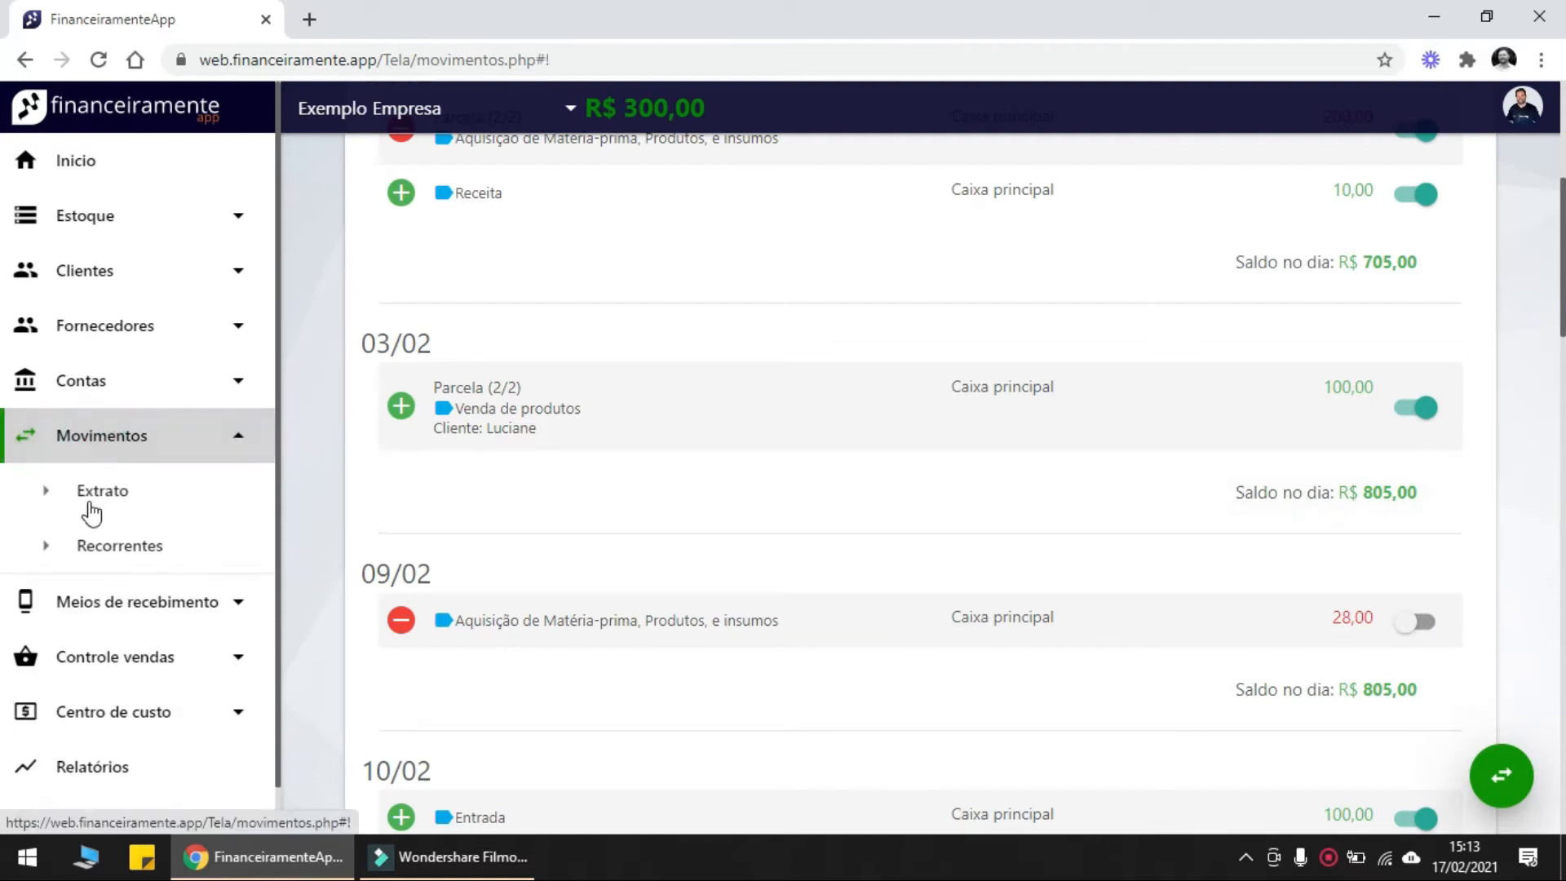
click(117, 544)
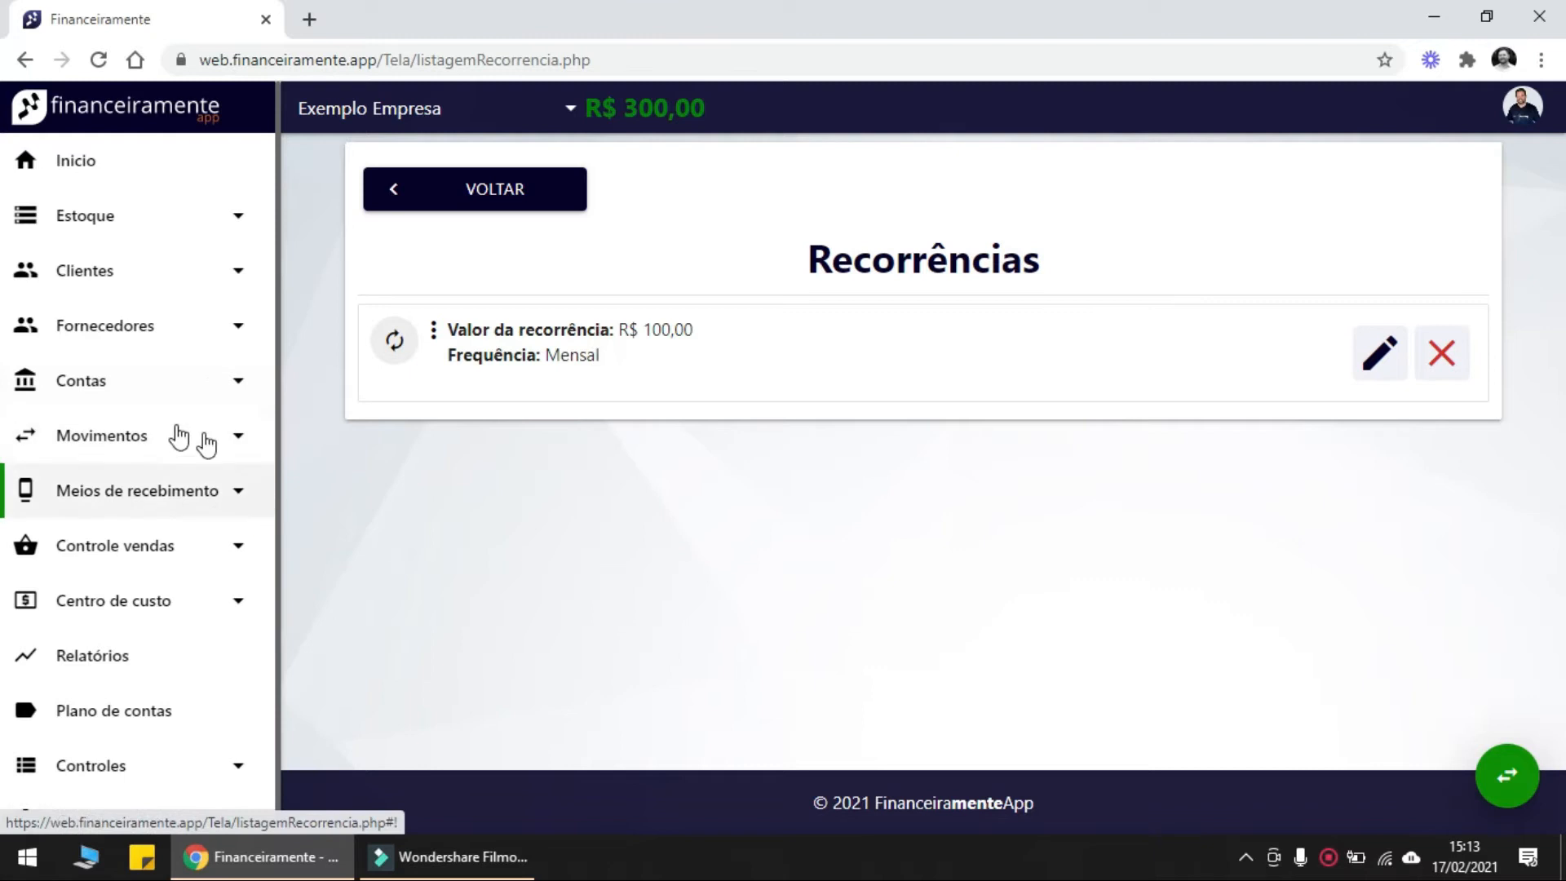
Open the list of receiving methods and examine the Dinheiro entry
click(141, 494)
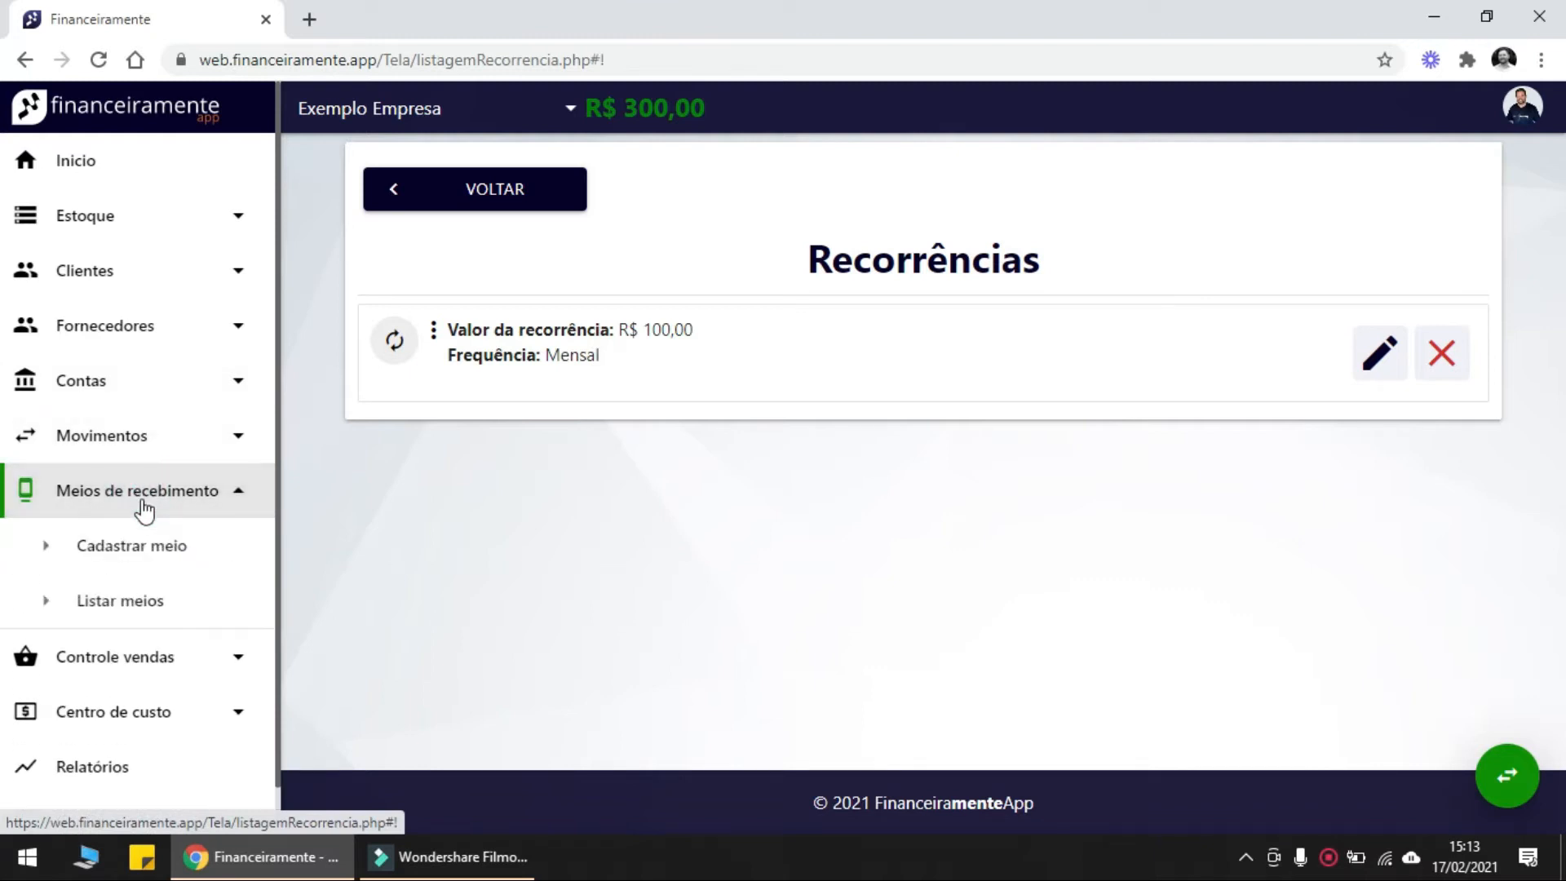
click(135, 604)
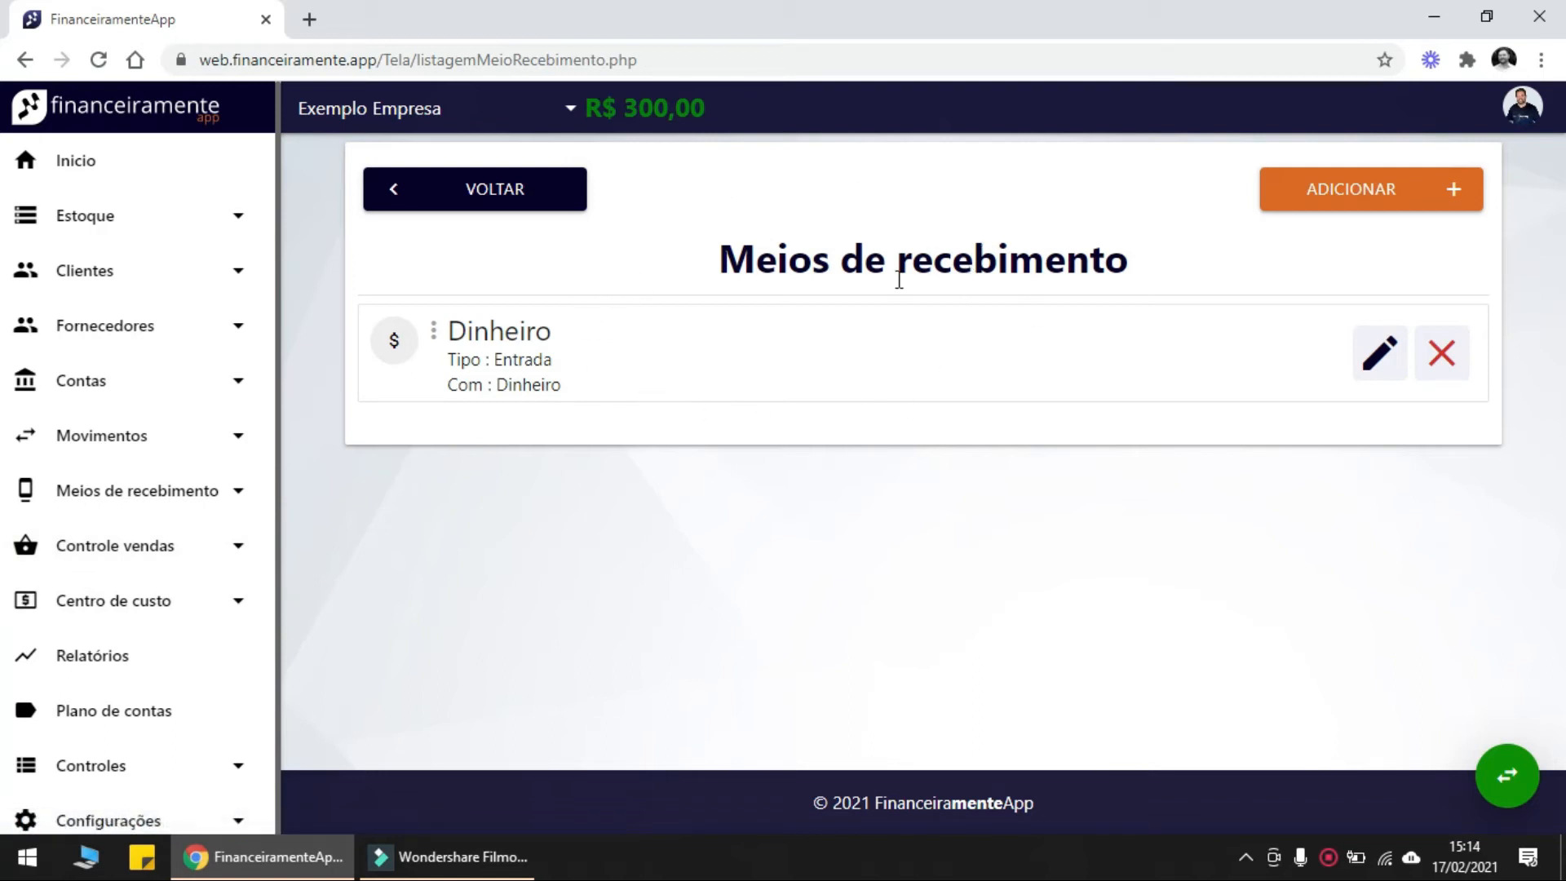
drag(458, 320, 615, 395)
click(560, 353)
Start registering a new receiving method named "Boleto Banco X" of type Boleto
click(1354, 192)
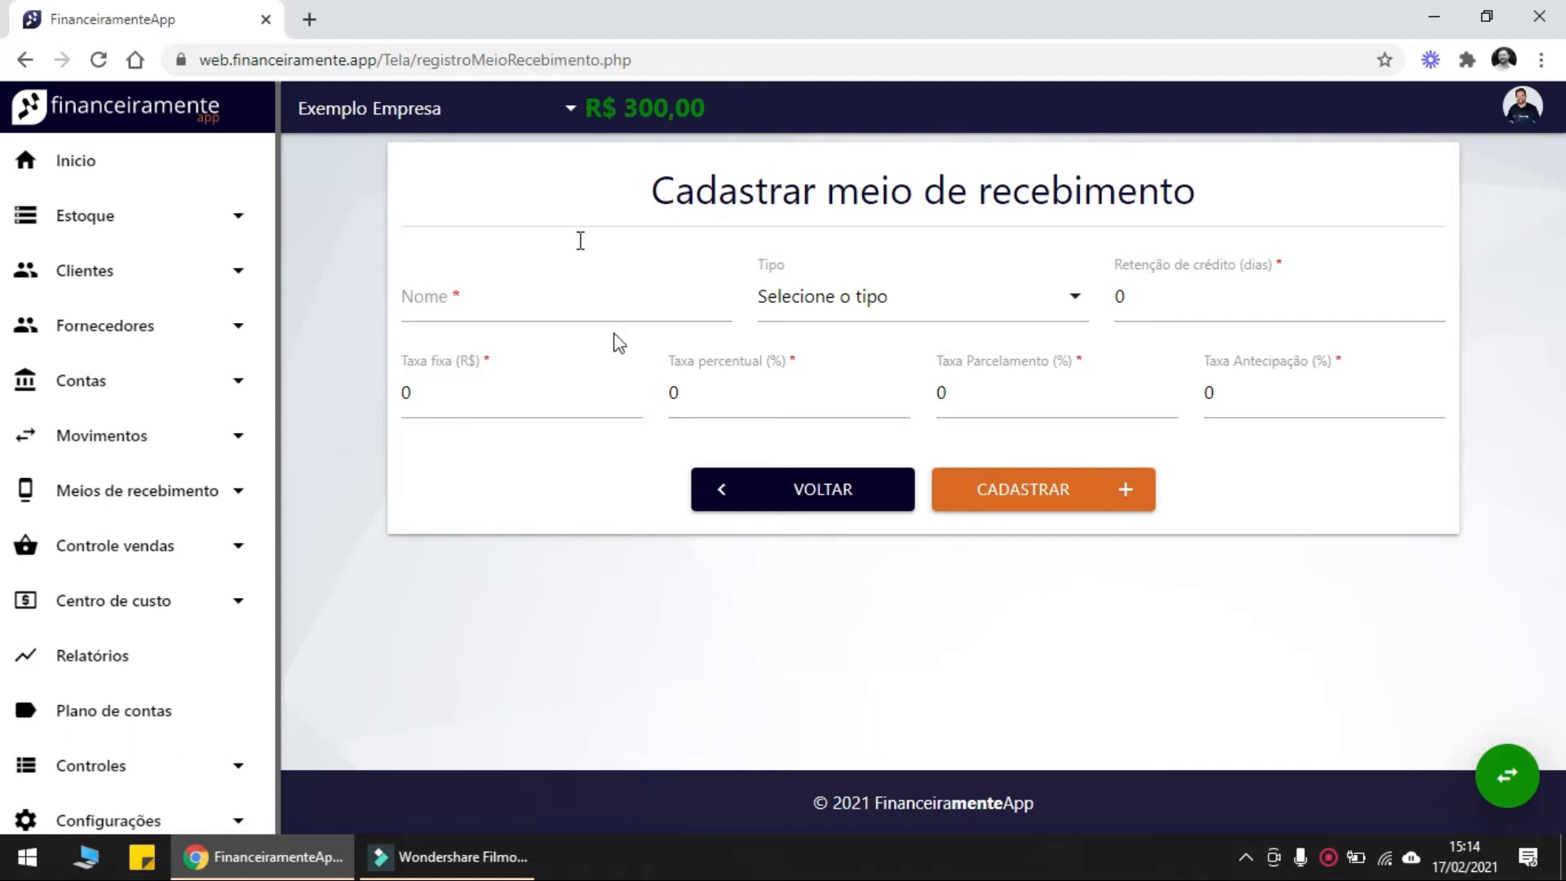
click(438, 302)
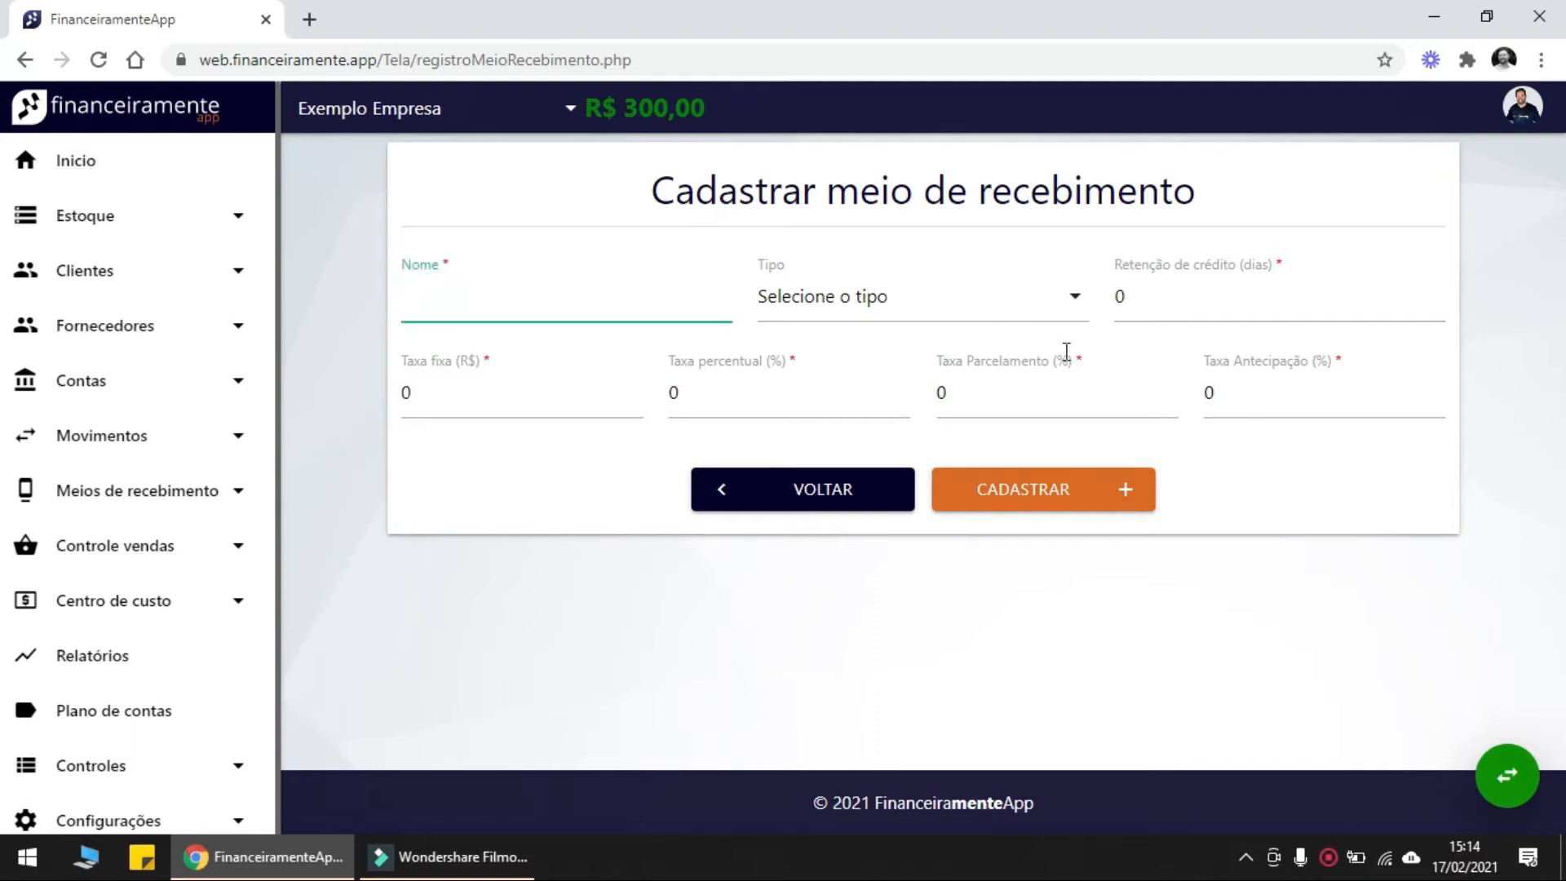
text(Boleto banco X)
click(961, 304)
click(849, 492)
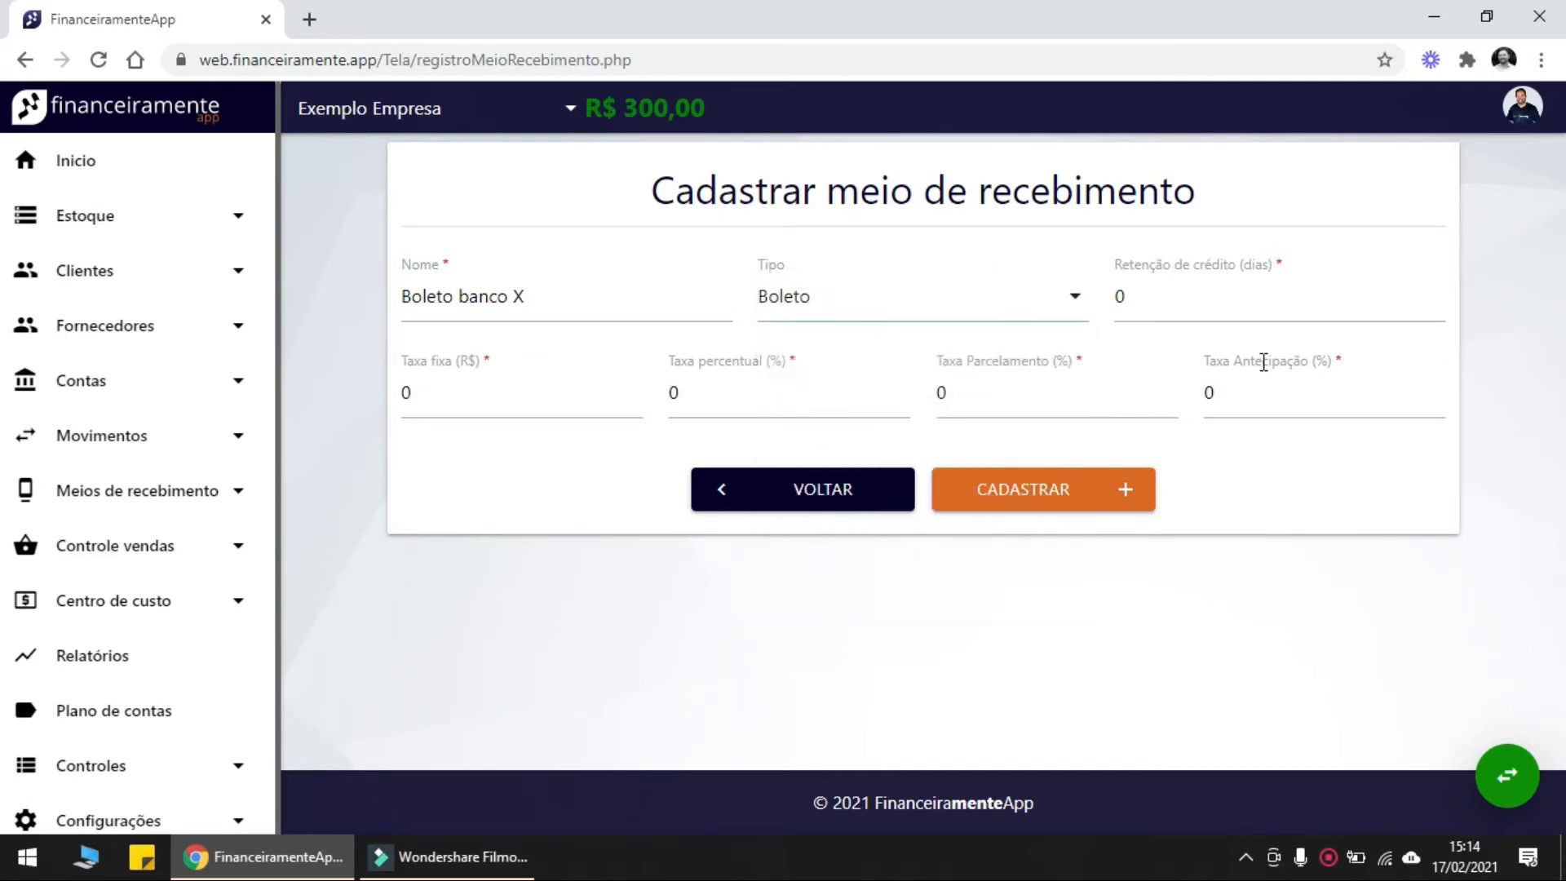
drag(1144, 259, 1269, 290)
click(1231, 305)
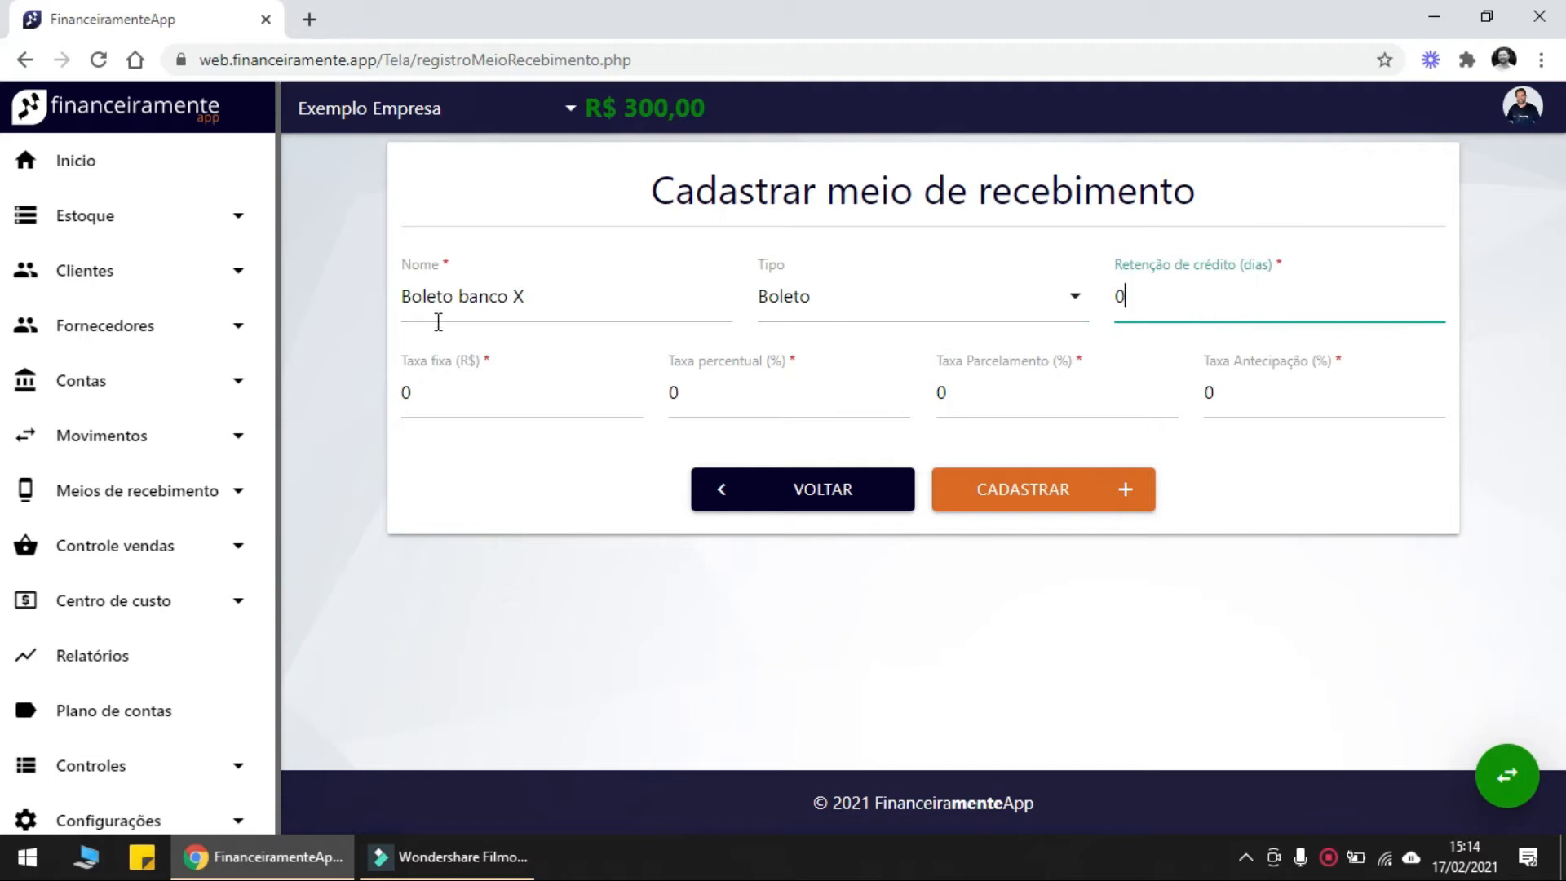
click(472, 296)
key(BackSpace)
text(B)
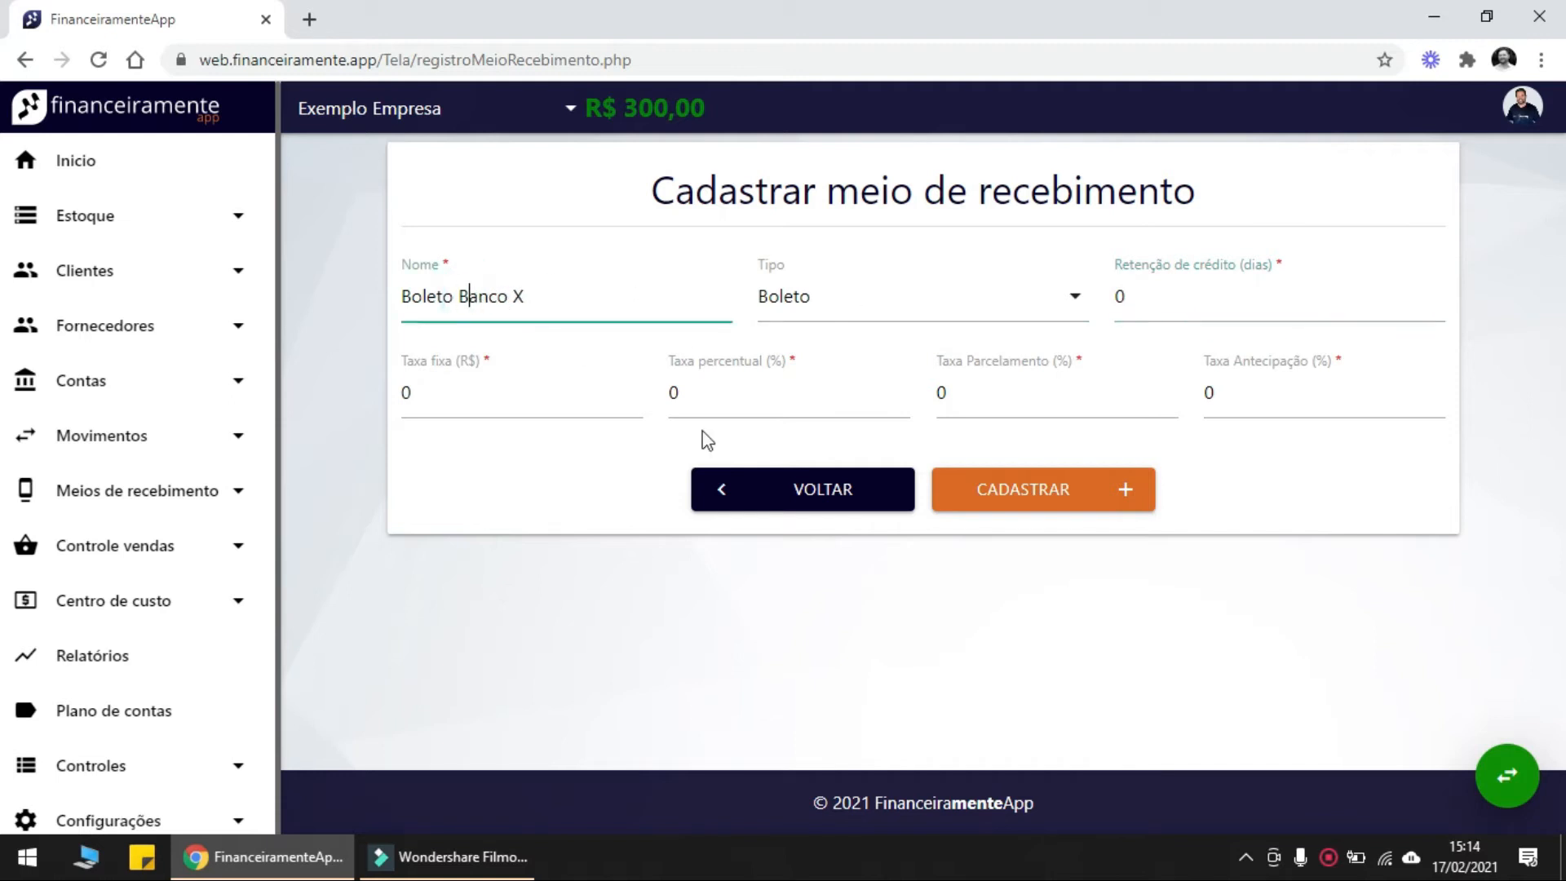
Set the receiving method's credit retention to 2 days
click(1184, 309)
key(BackSpace)
text(2)
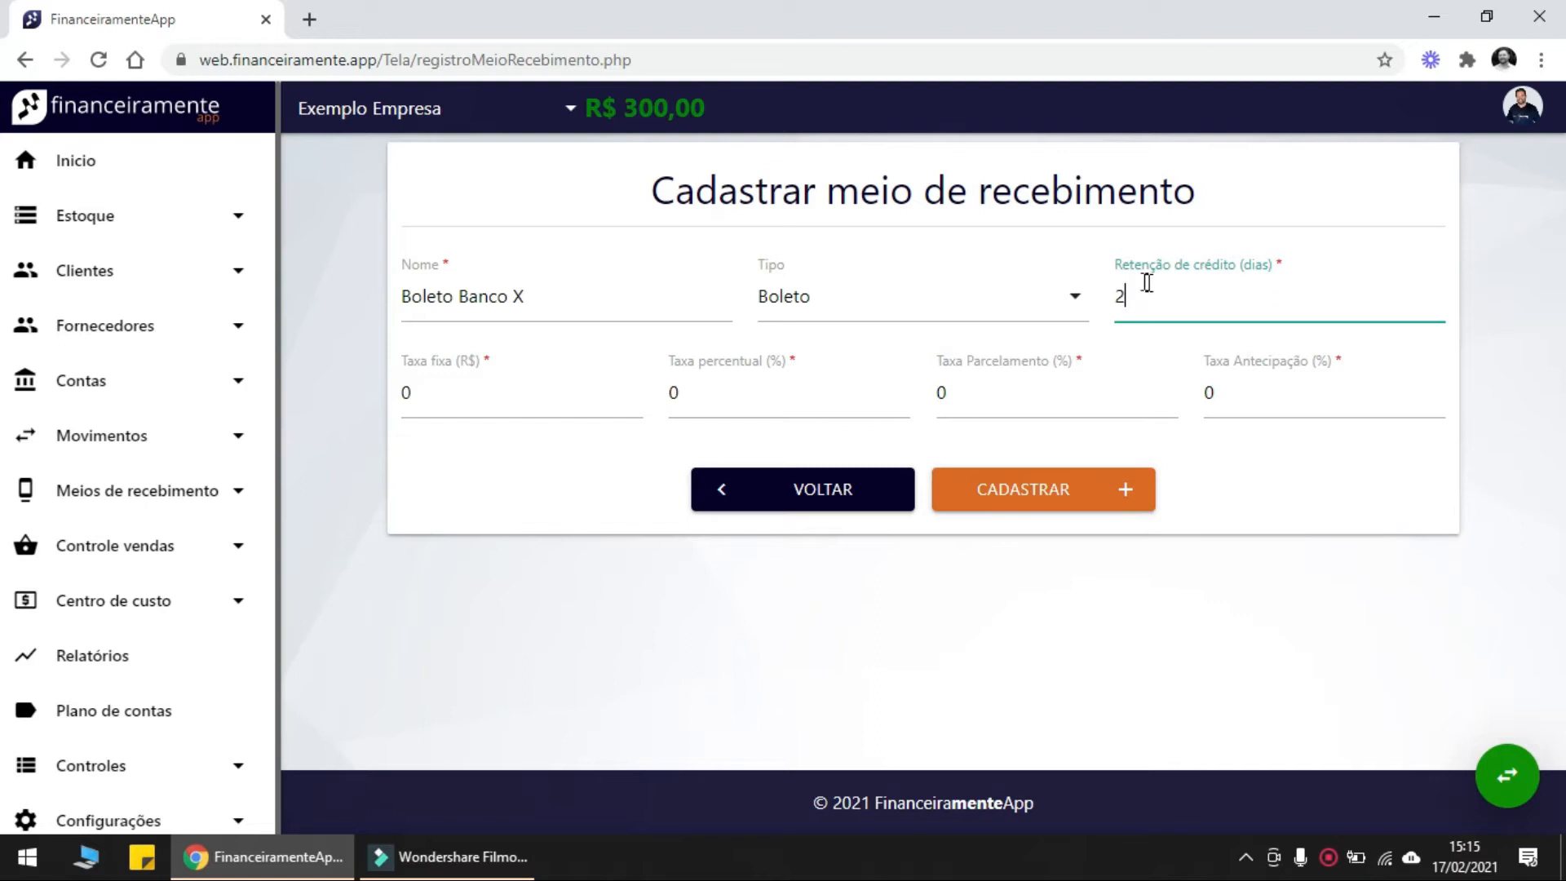
double_click(1121, 295)
click(1161, 295)
Set the fixed fee to R$ 2,50, leave the percentage fees at 0, and register the receiving method
click(504, 391)
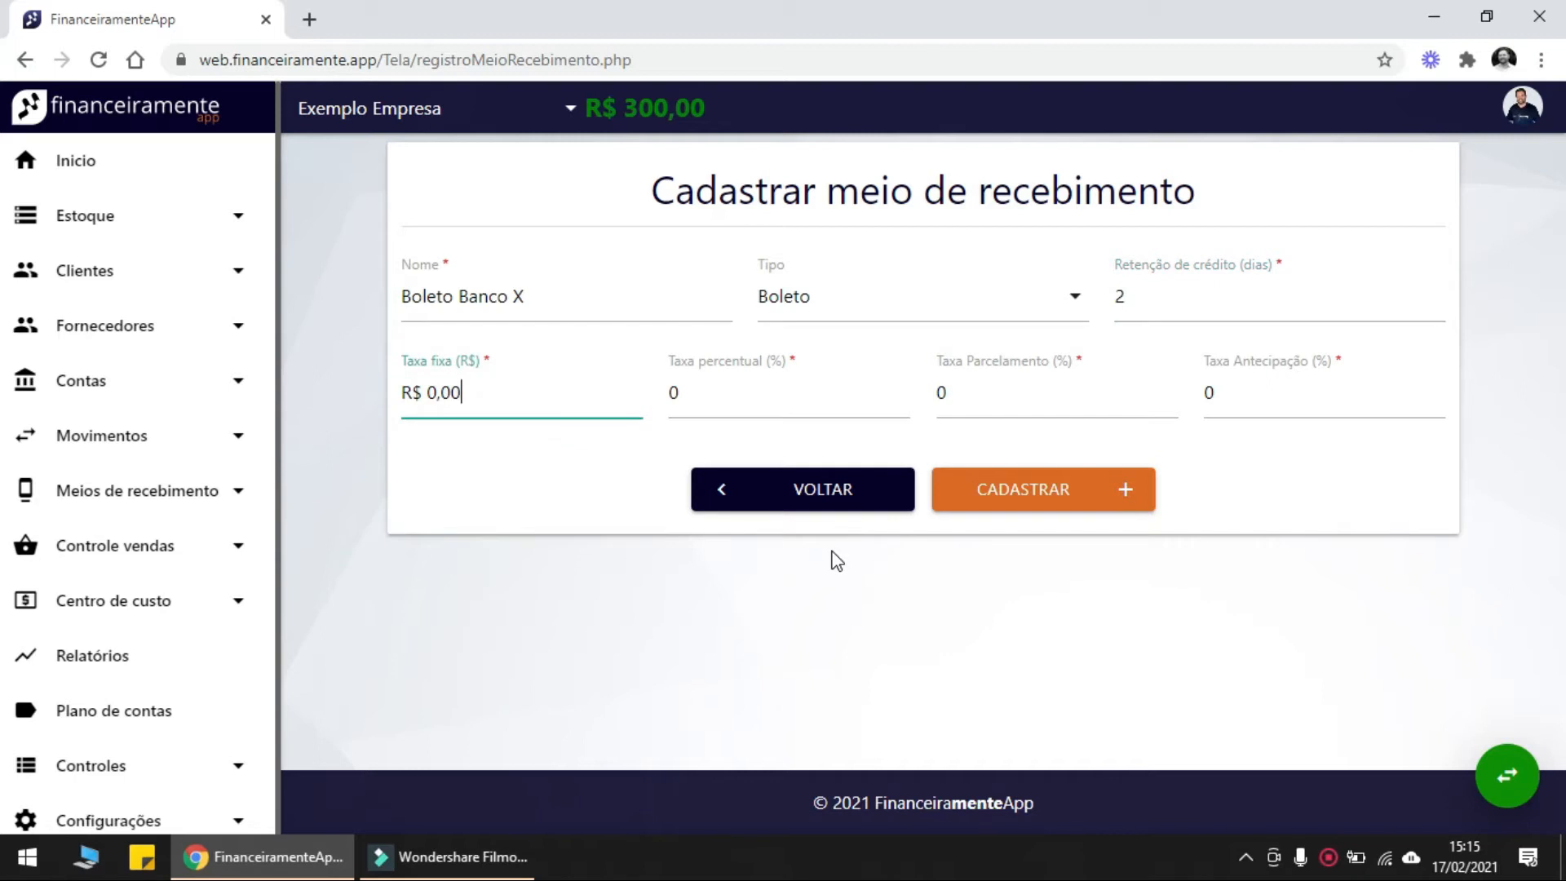
text(2500)
key(BackSpace)
drag(571, 293, 356, 292)
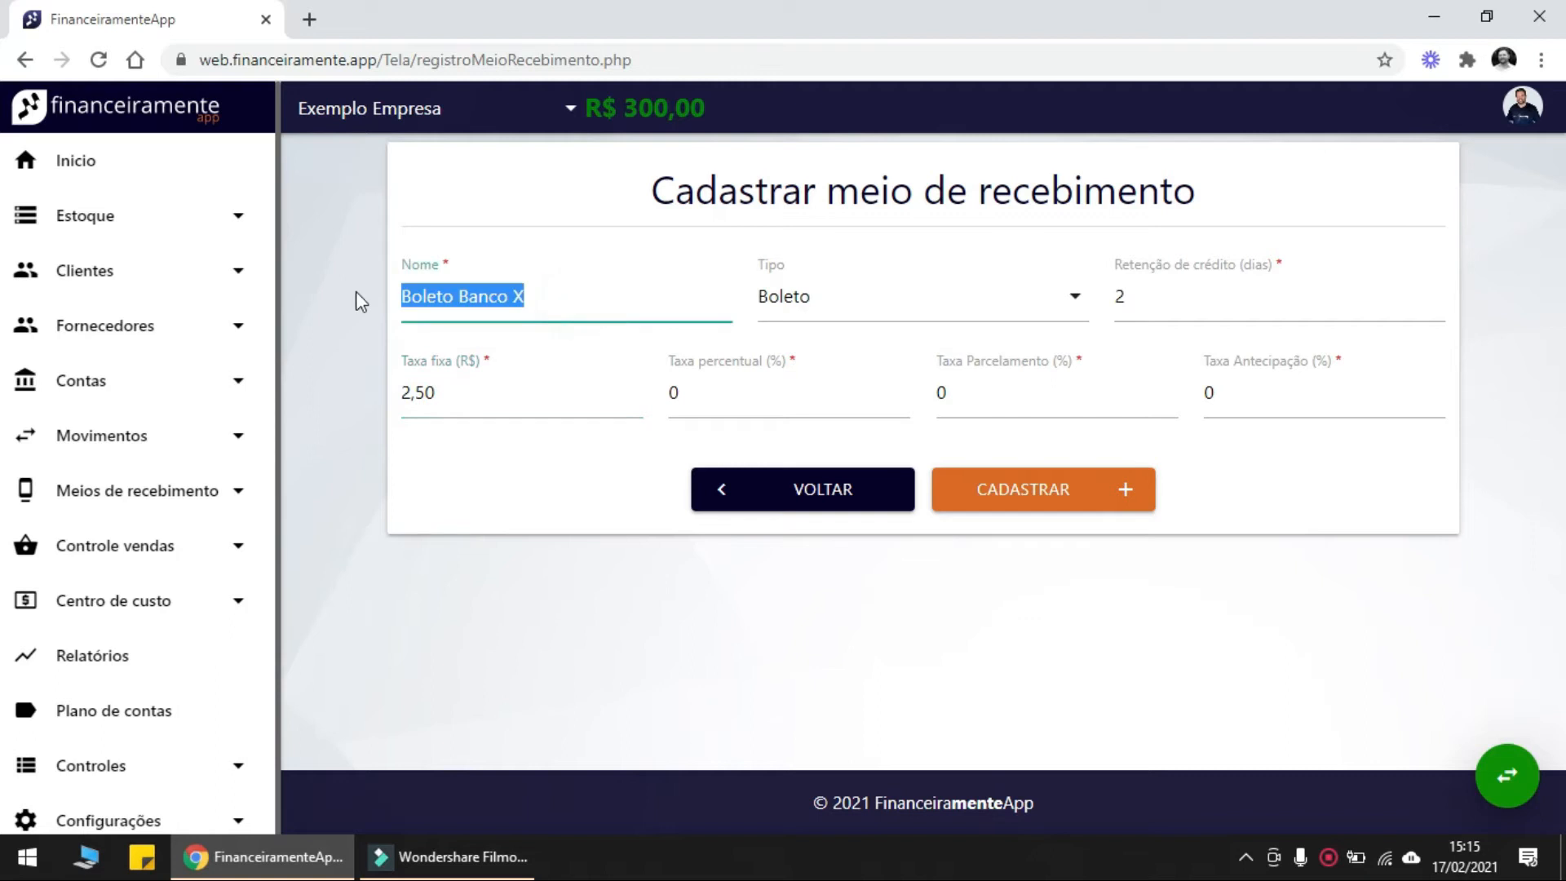
click(443, 396)
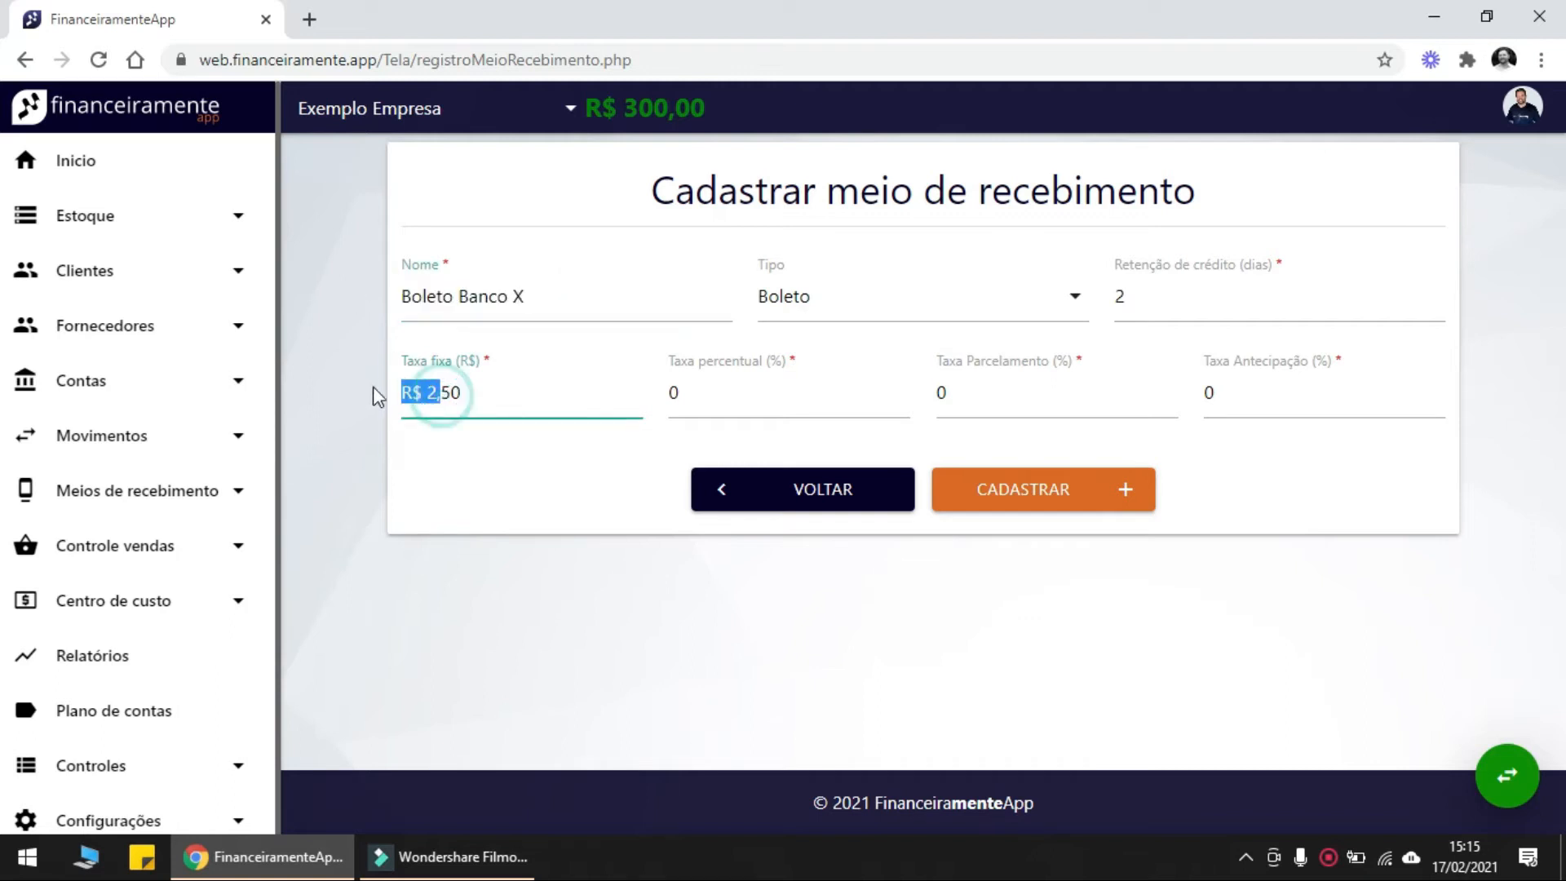
click(509, 401)
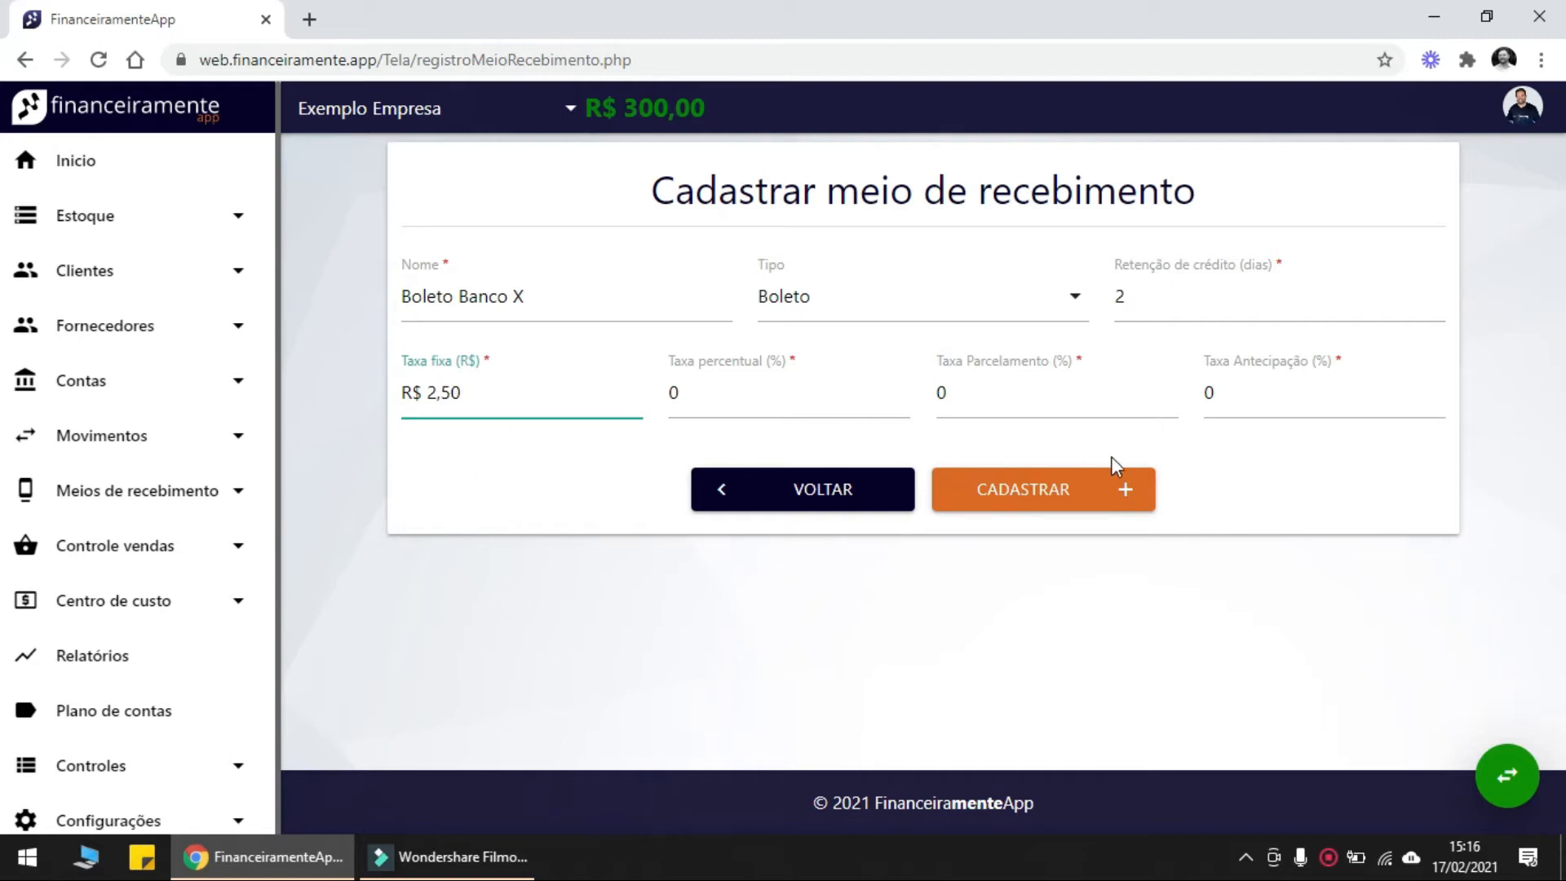
click(1079, 480)
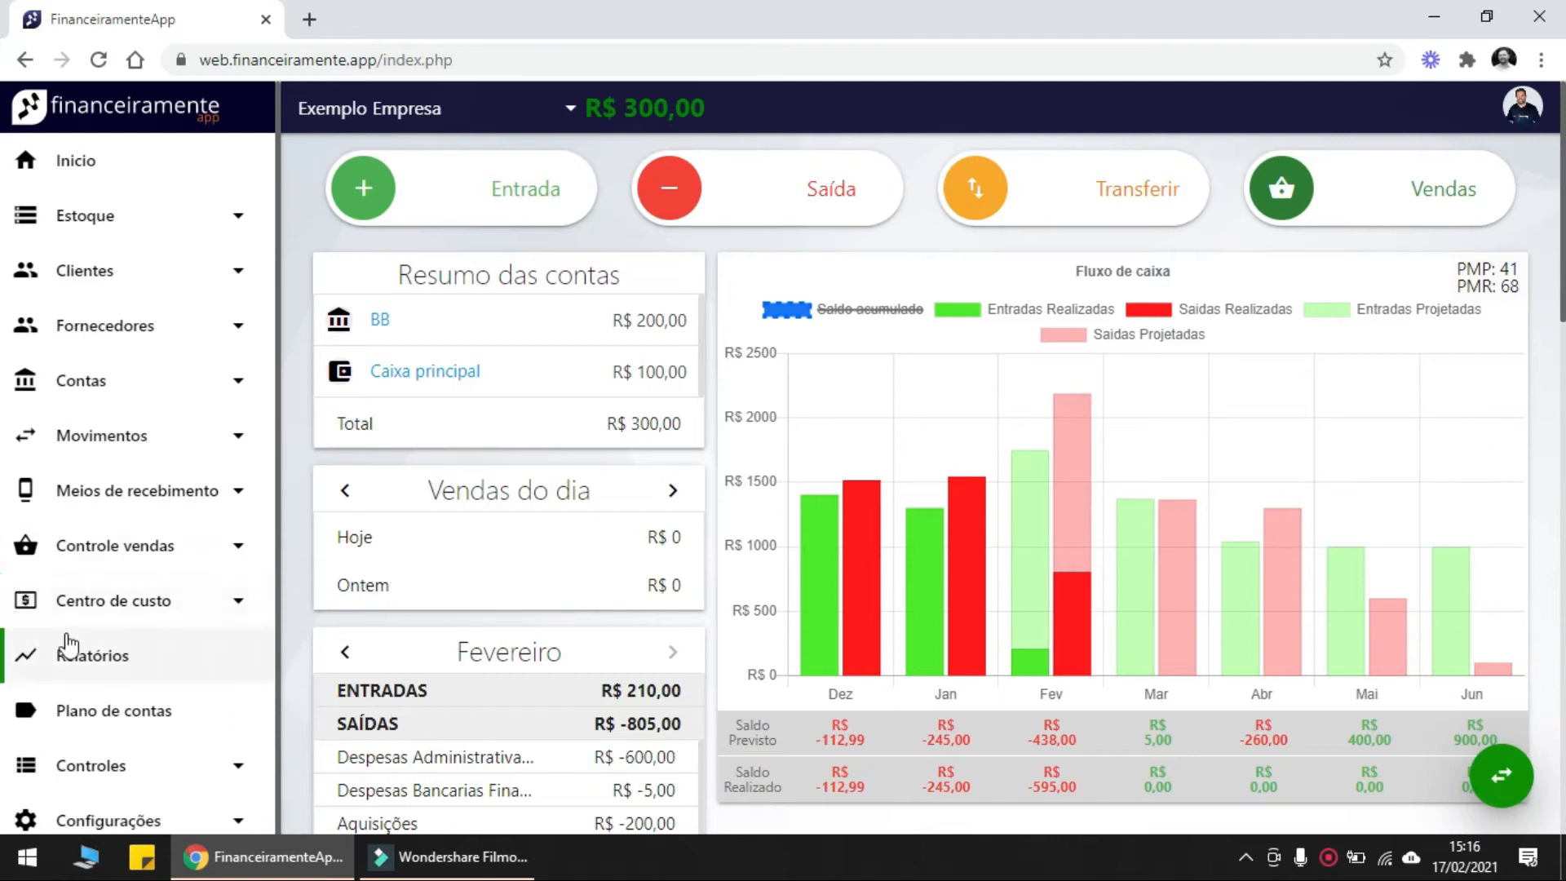
Register a new cost centre named "Carro X" and set it as active
click(135, 611)
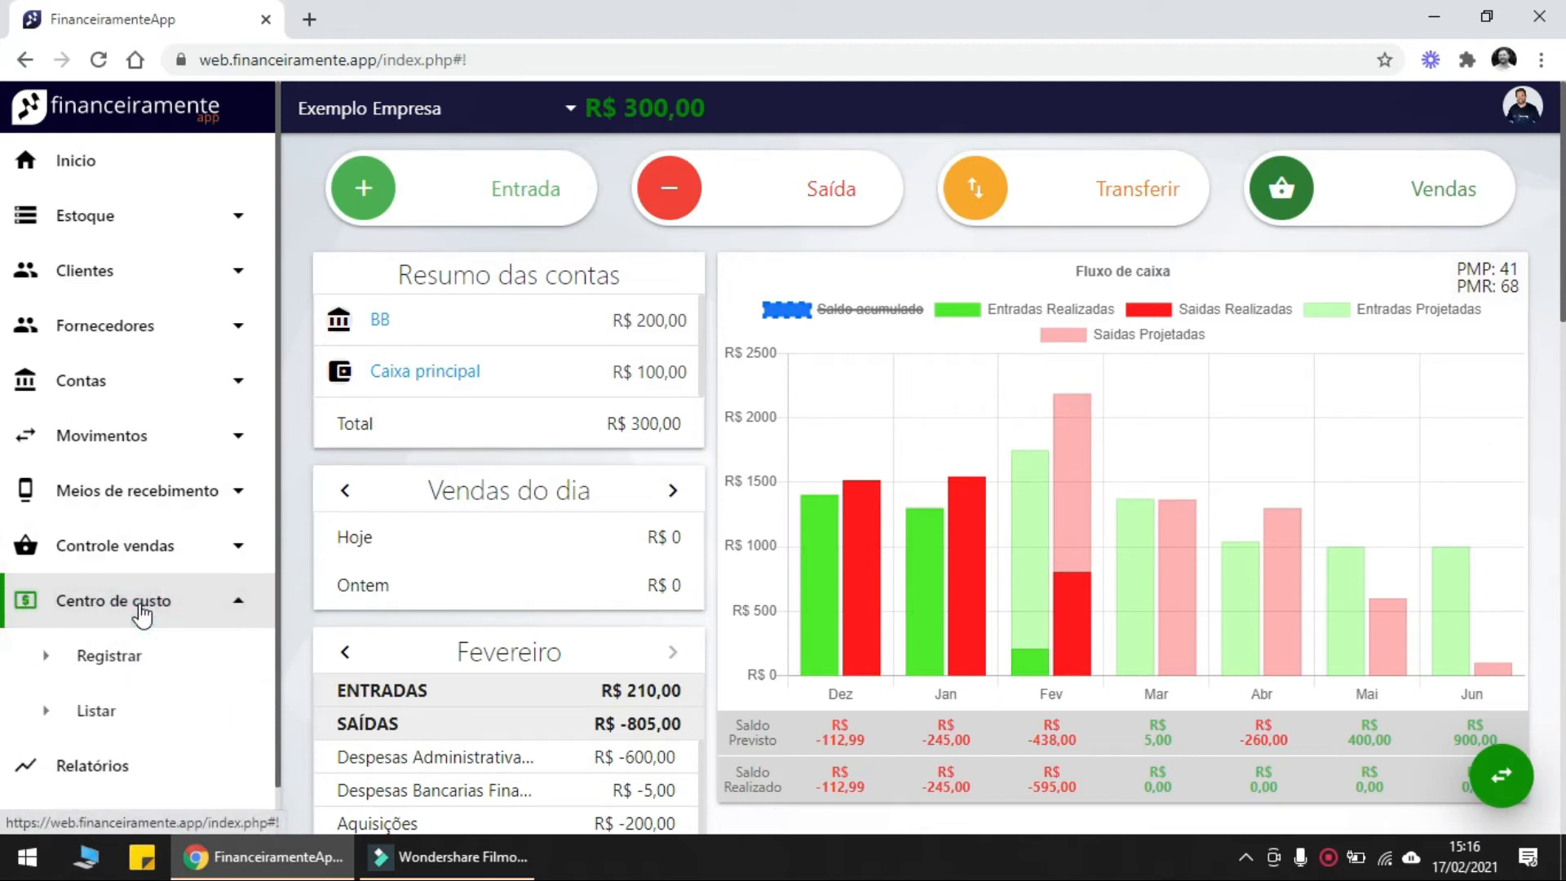
click(117, 655)
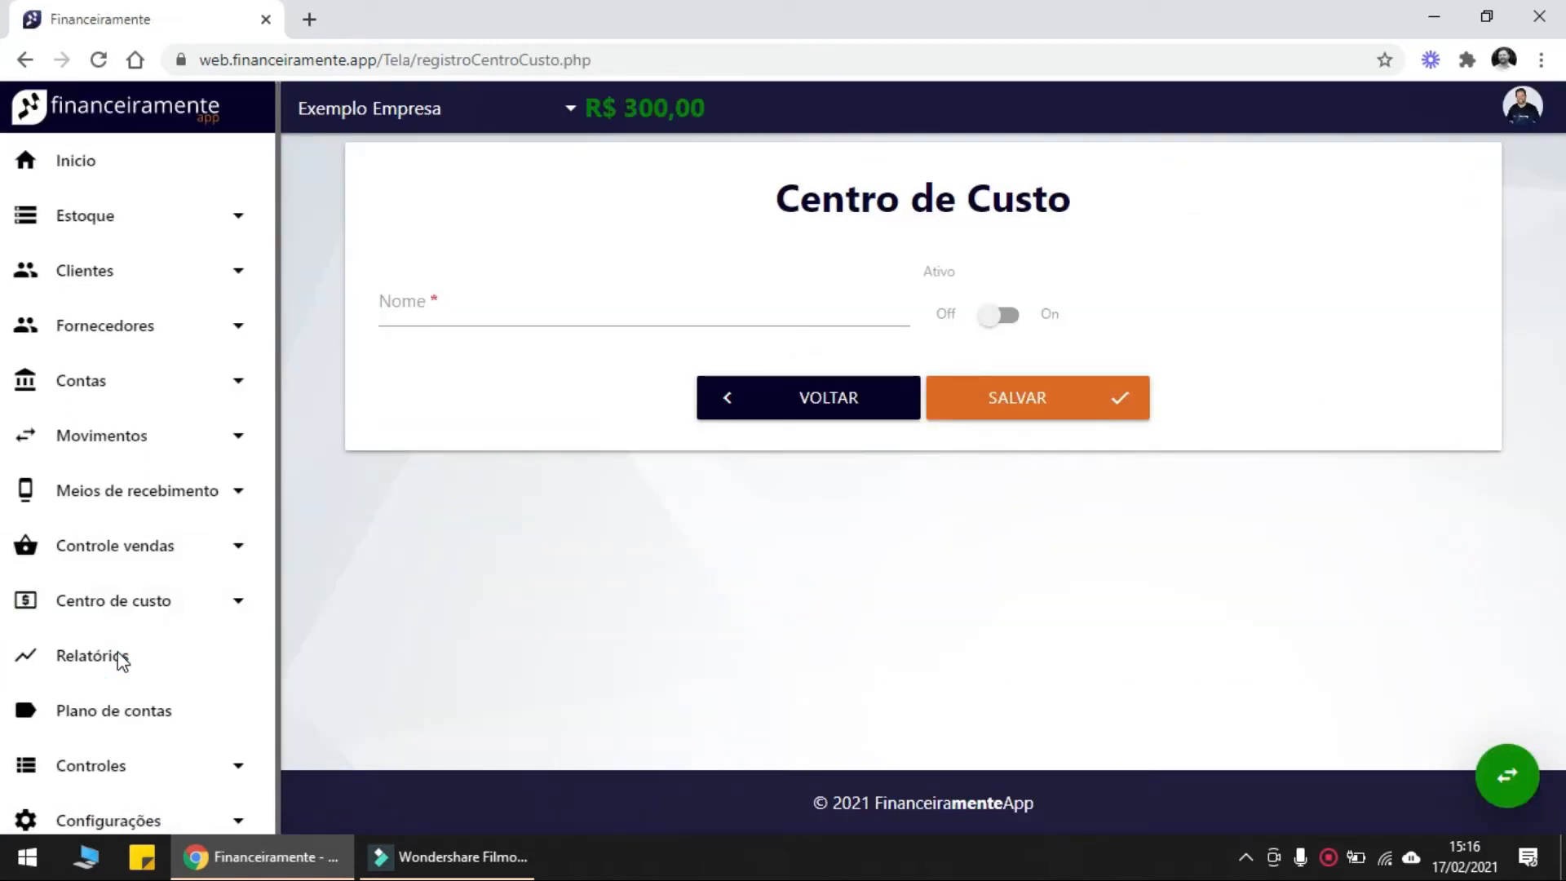
click(678, 297)
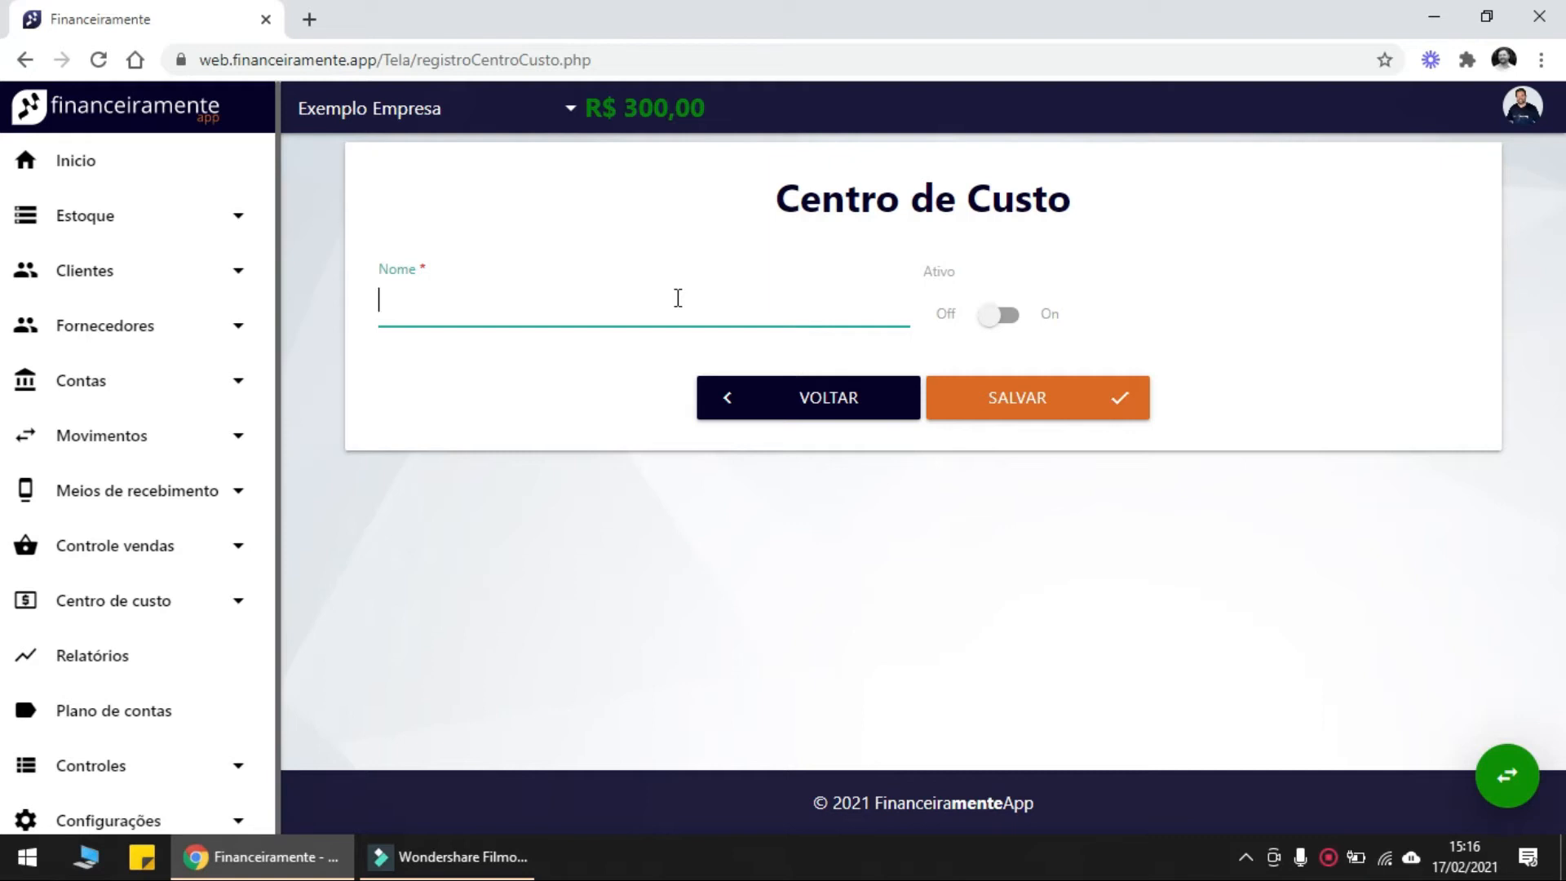
text(Carro X)
click(1000, 317)
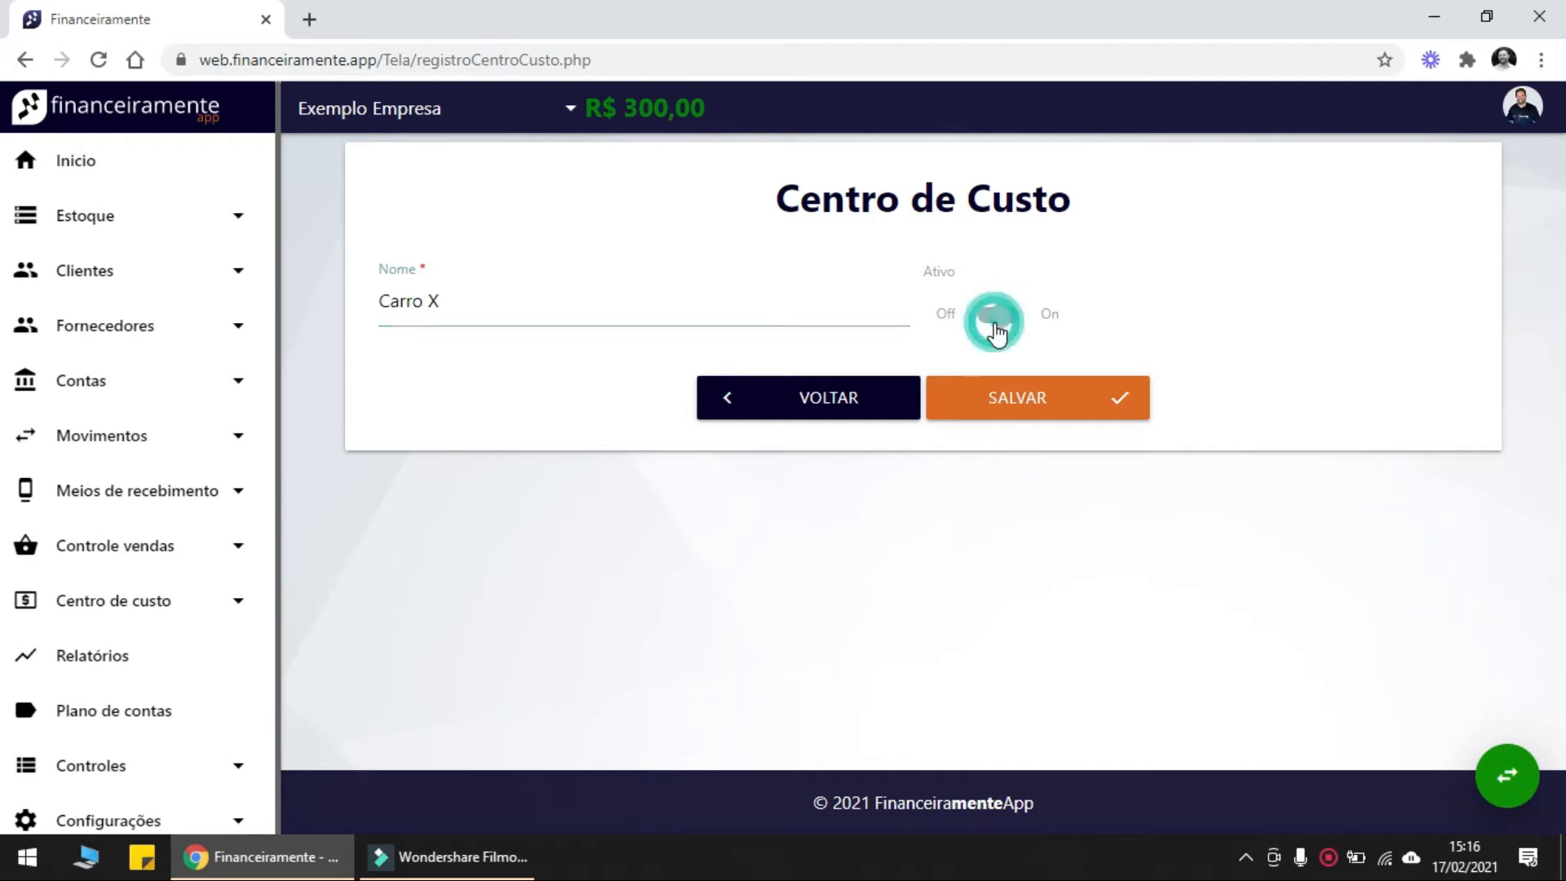
click(1054, 394)
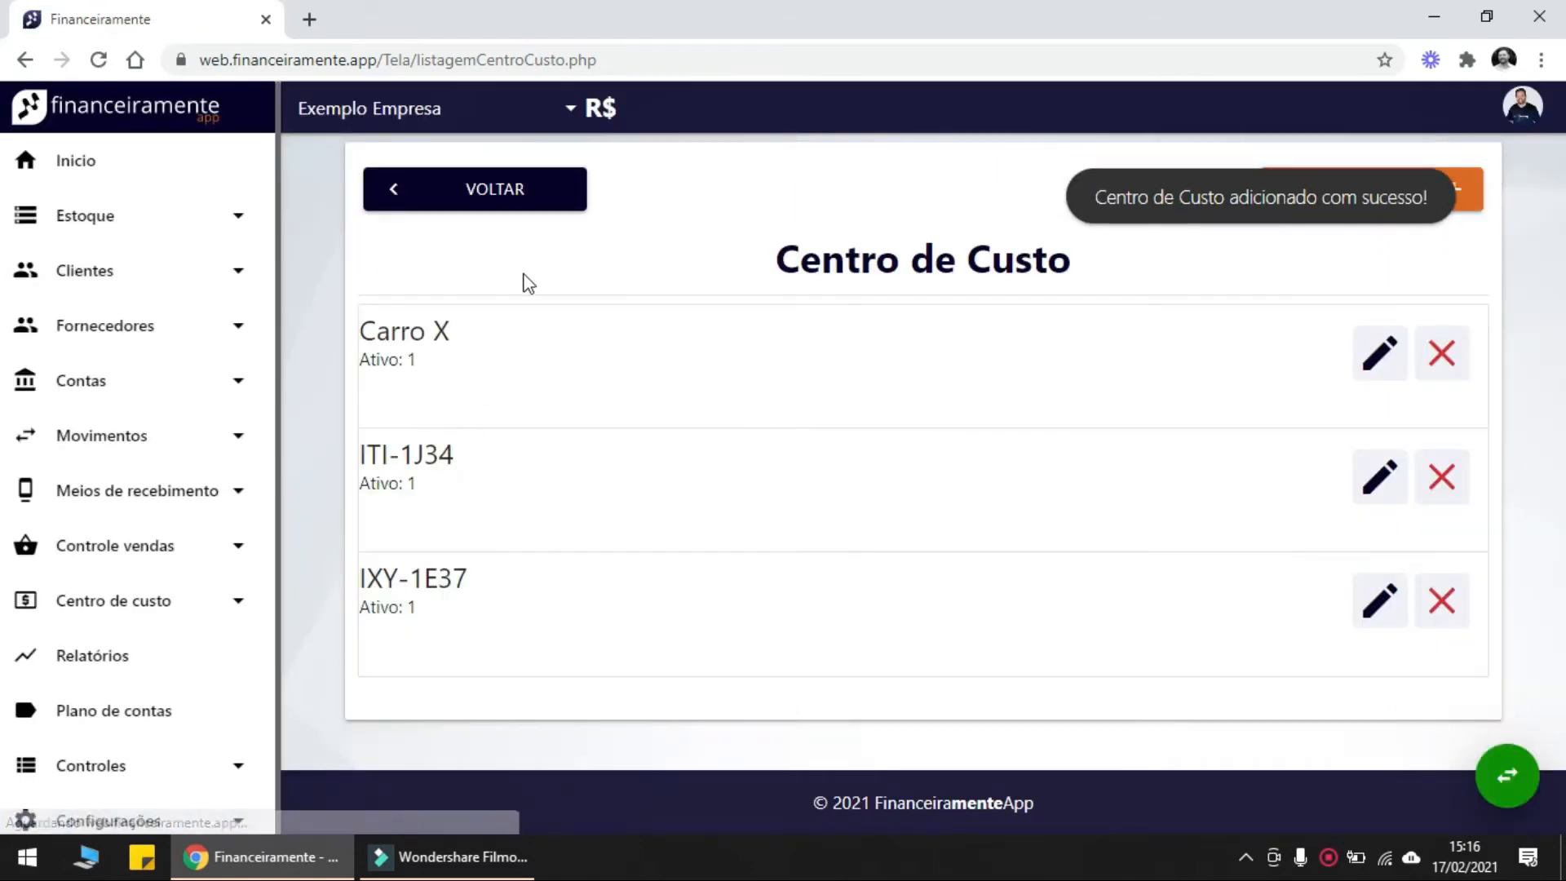
Examine the registered cost centres, comparing the Carro X entry with the two existing vehicle entries
drag(381, 454, 455, 455)
drag(384, 562, 549, 595)
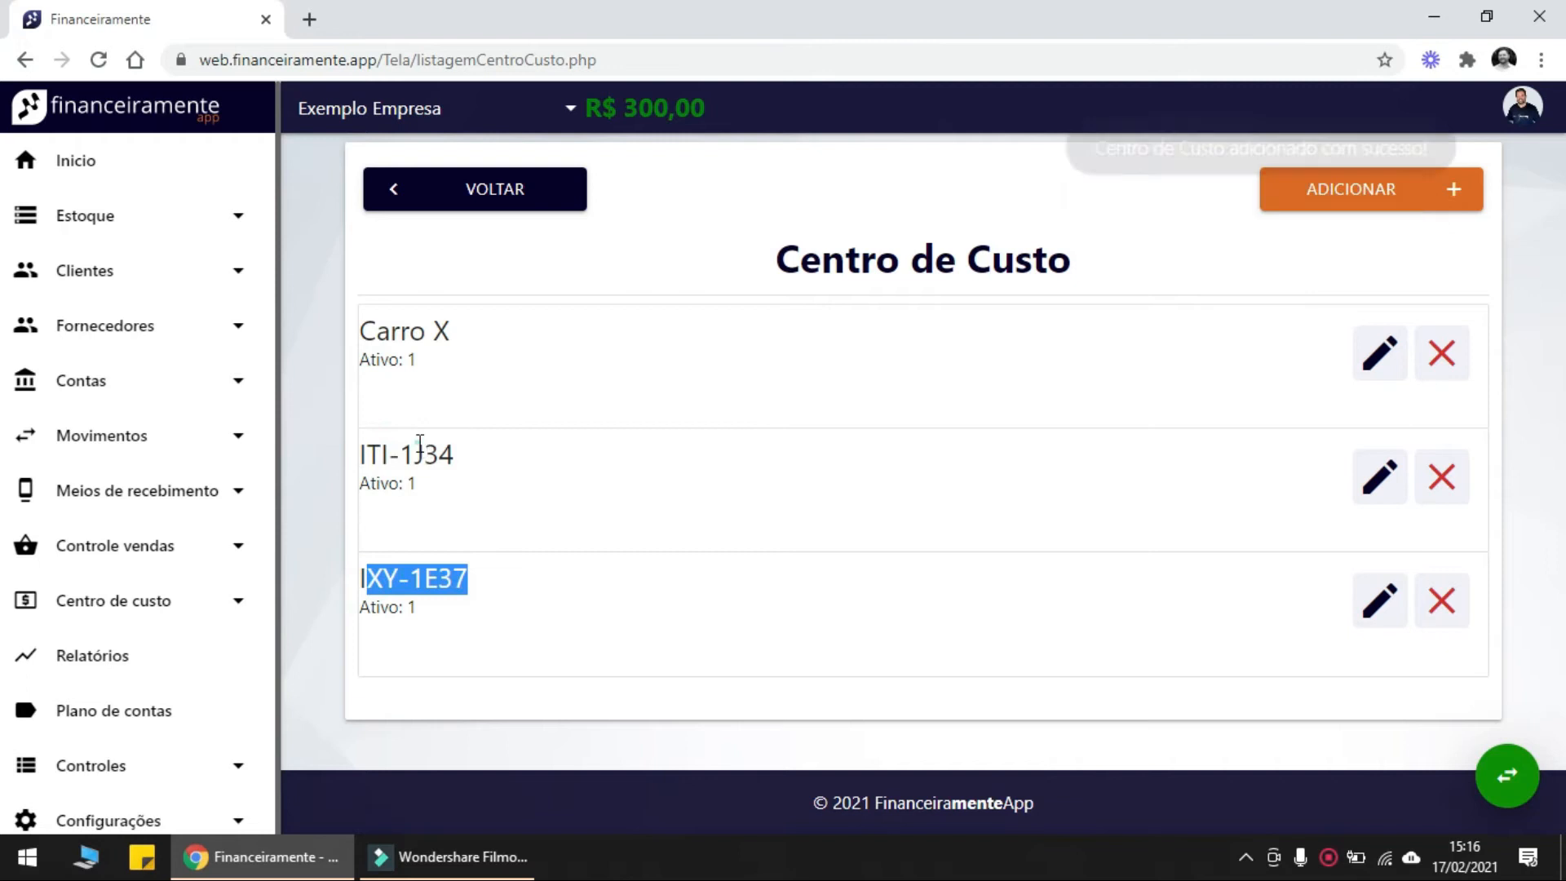
click(556, 540)
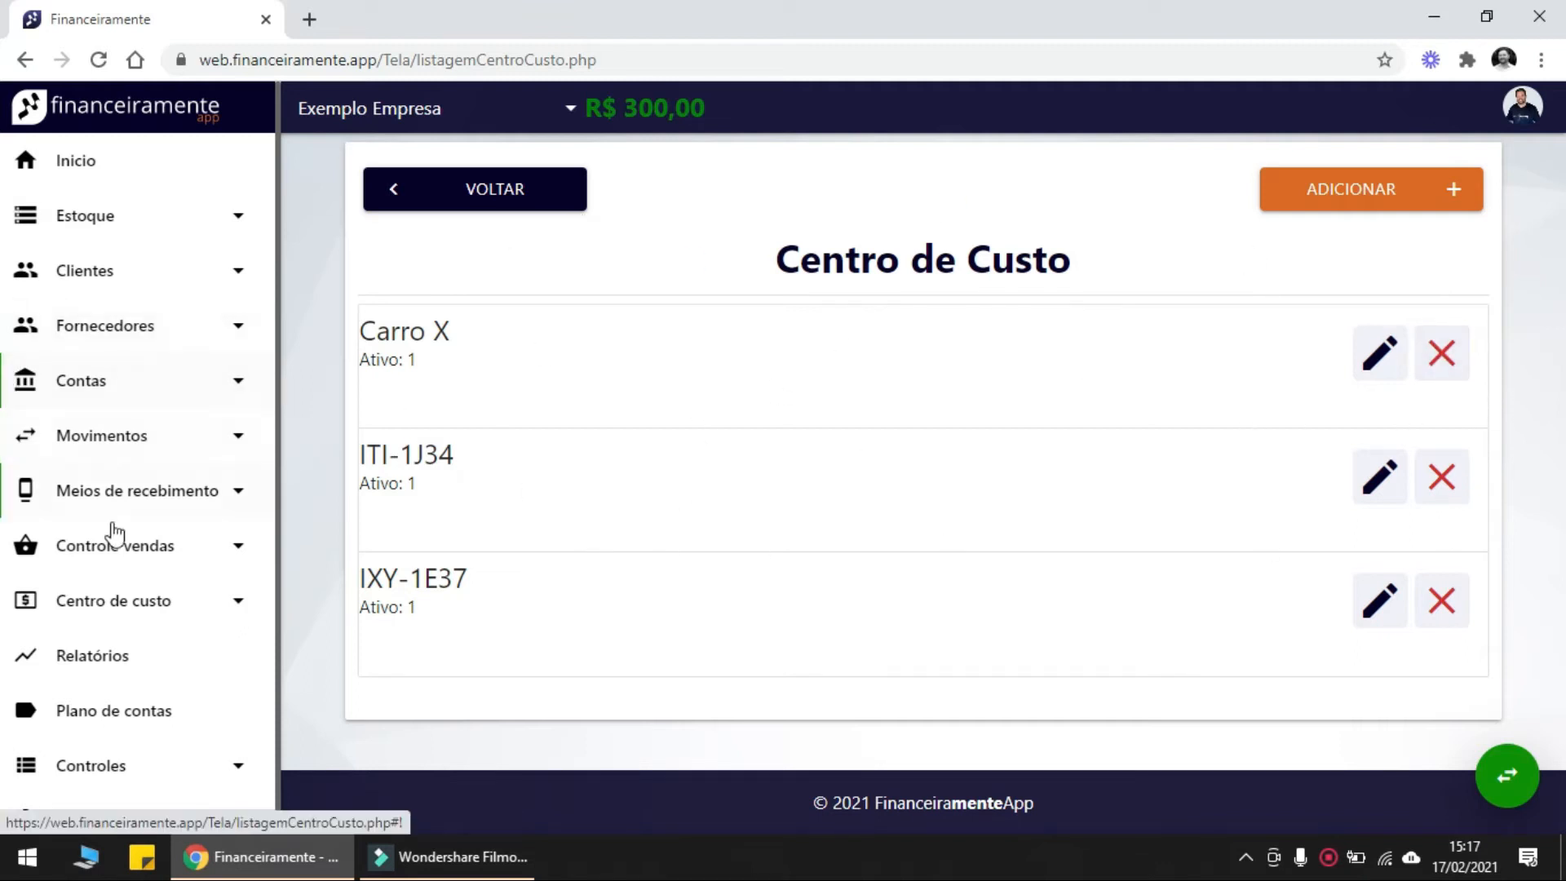
click(114, 610)
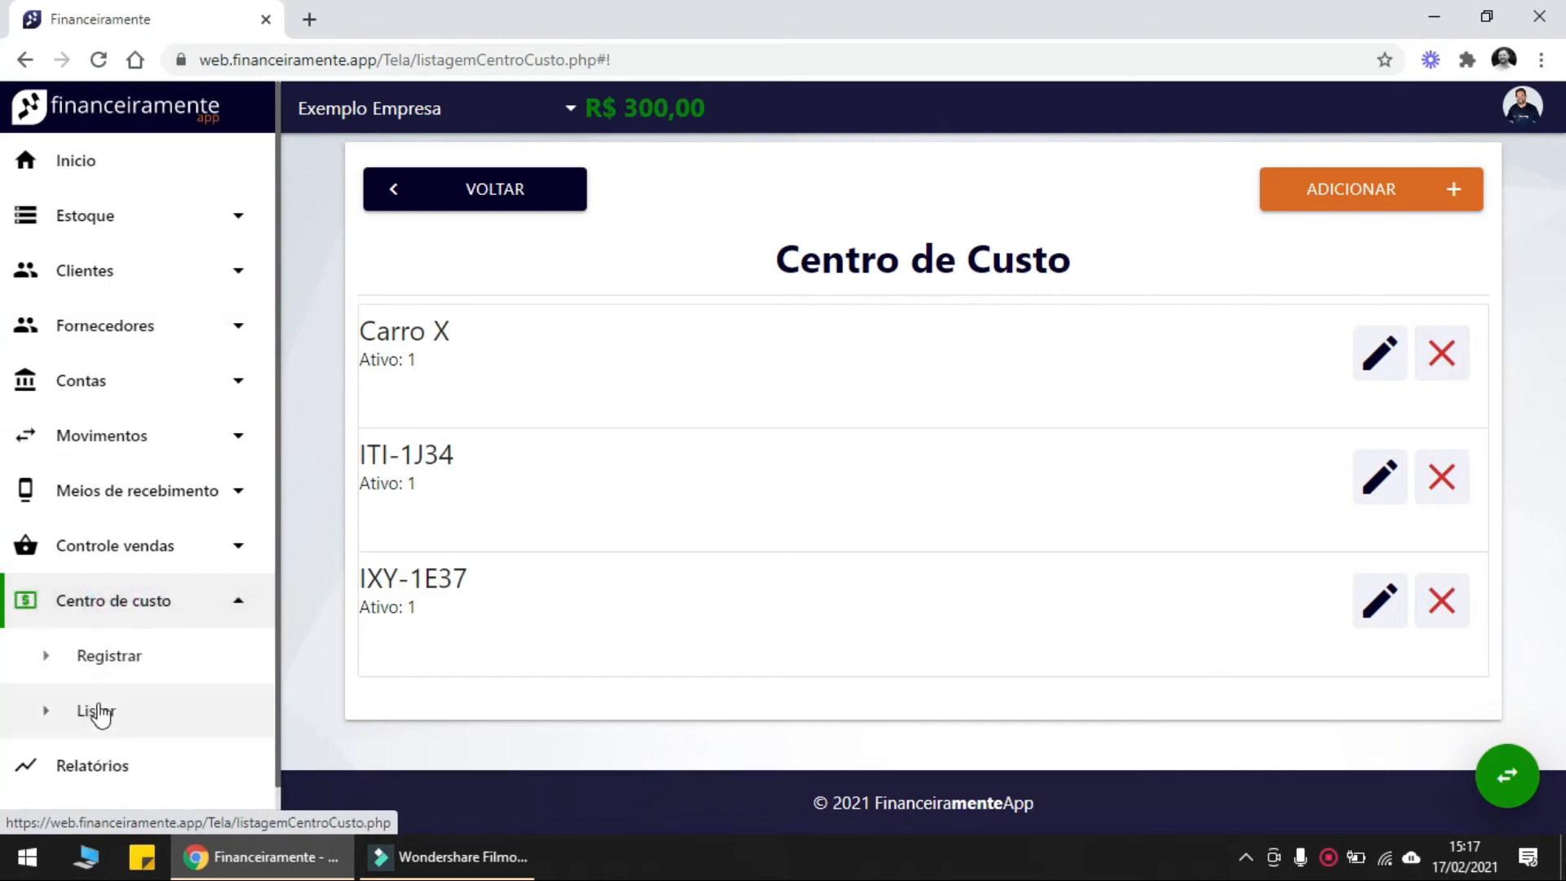
drag(374, 326, 1461, 413)
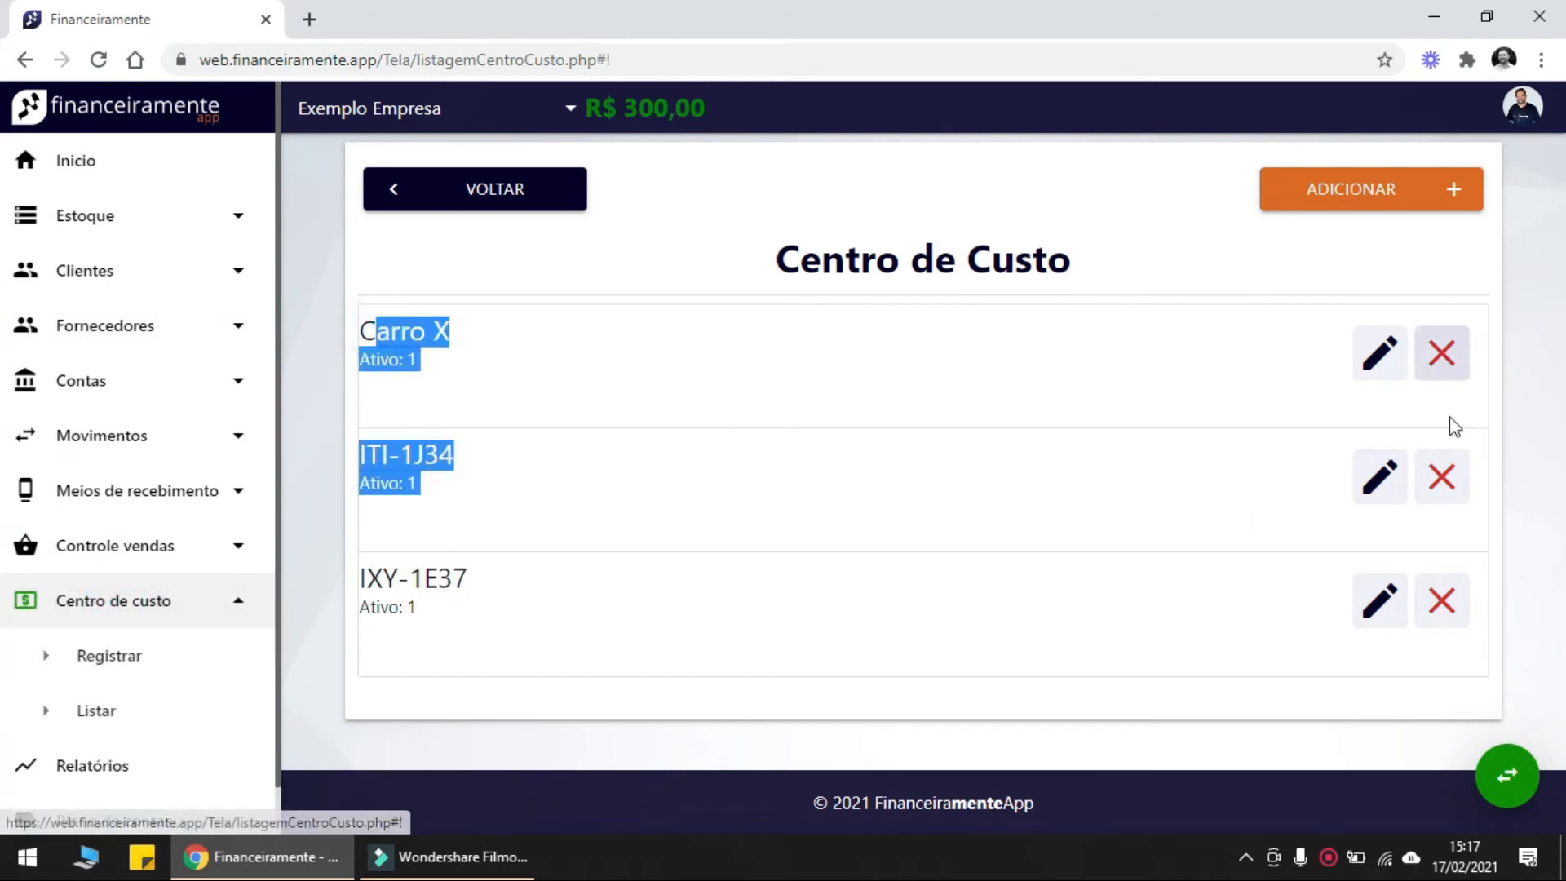
click(1000, 315)
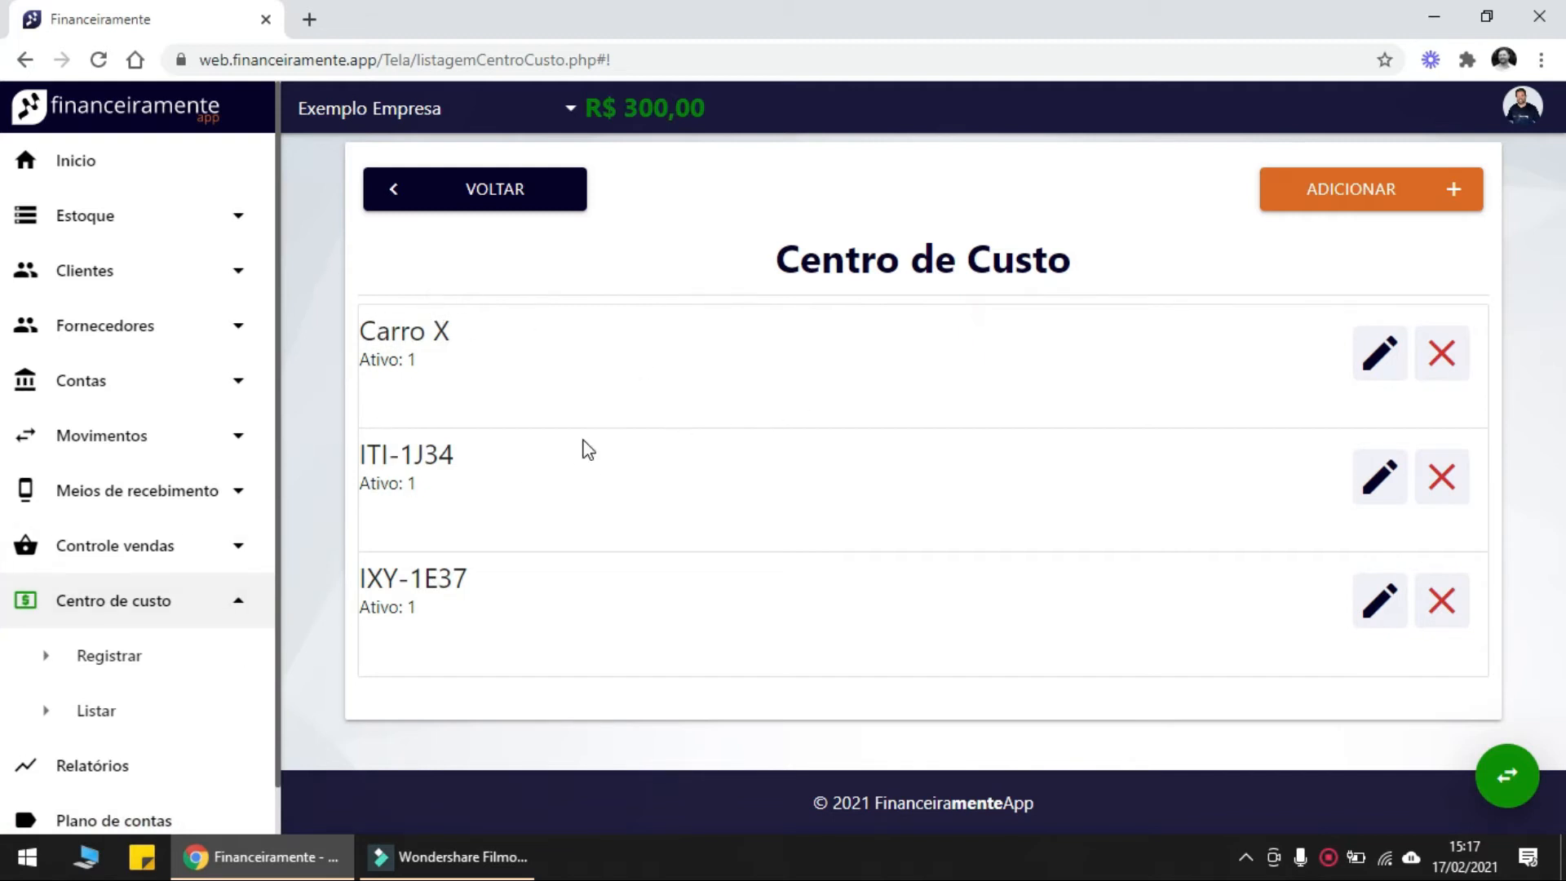
click(168, 604)
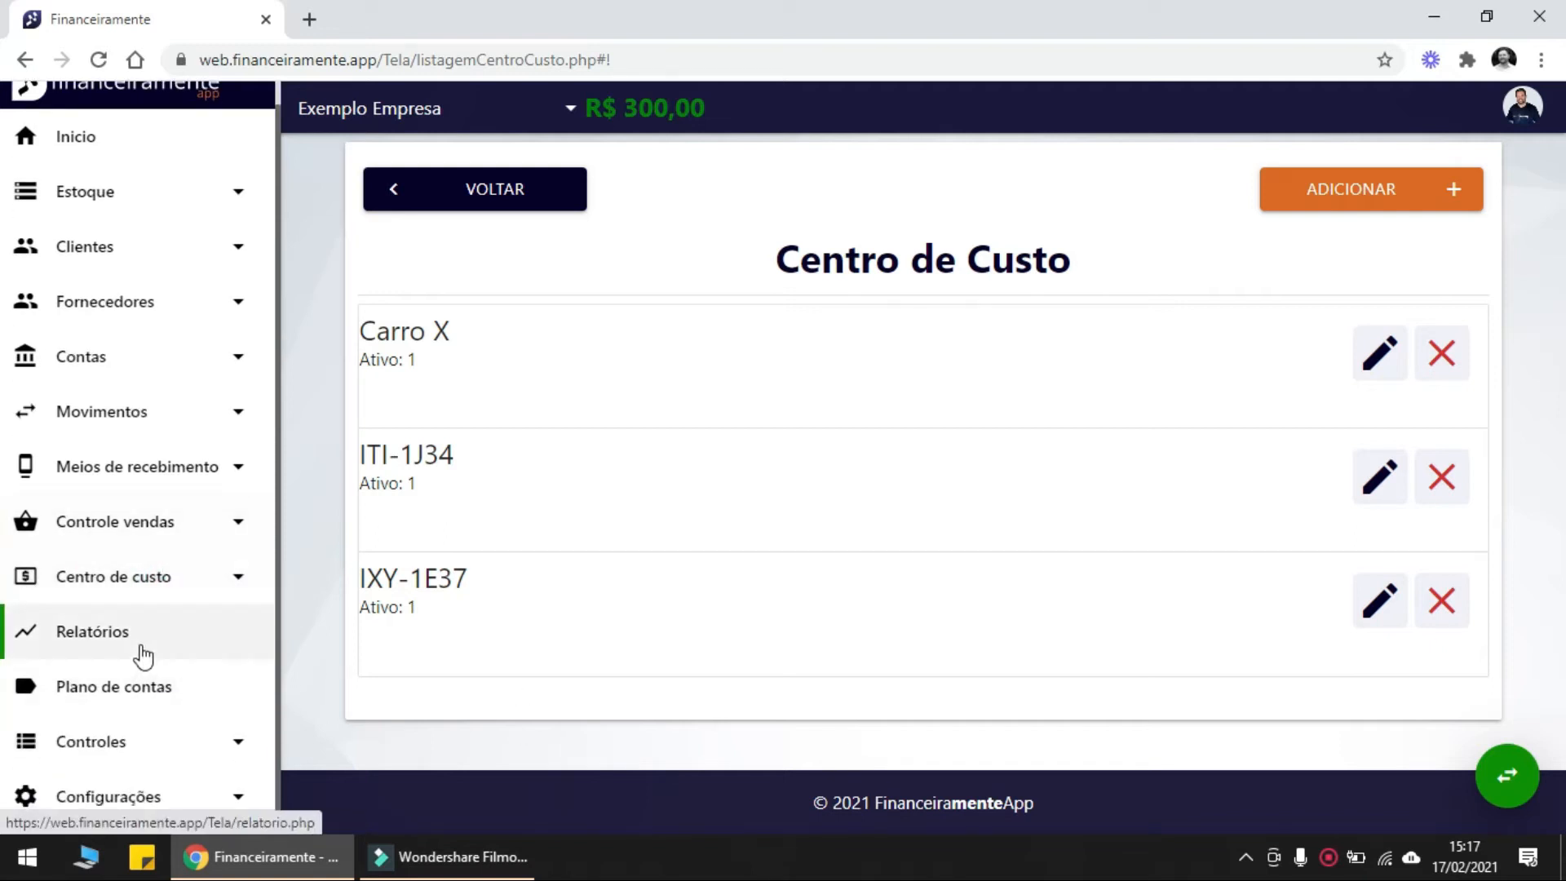
Open the reports page and select the Demonstrativo gerencial caixa report
click(144, 651)
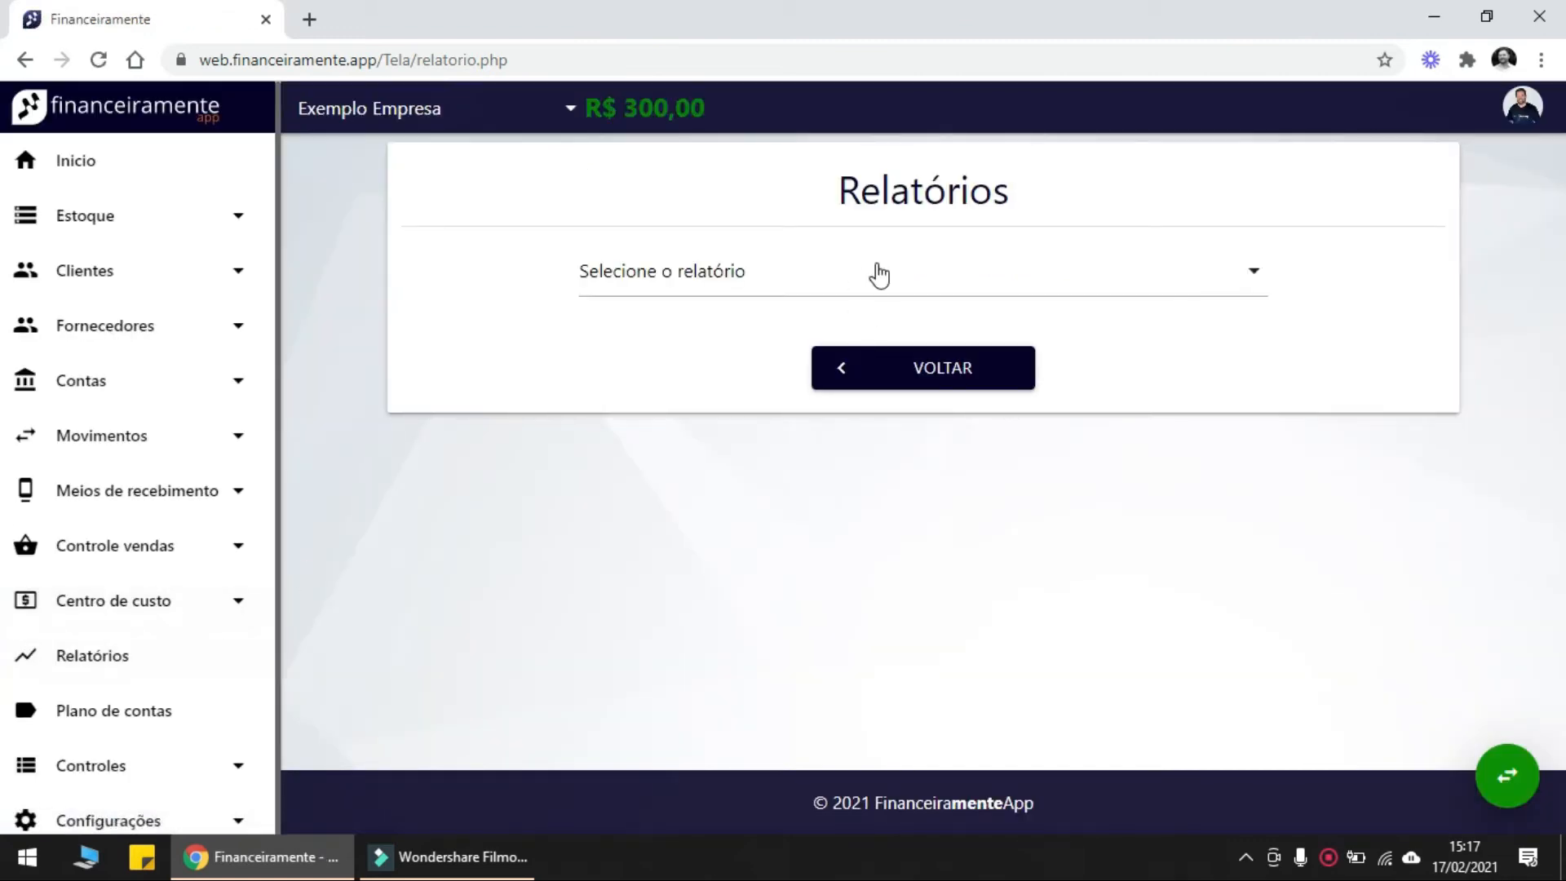
click(878, 273)
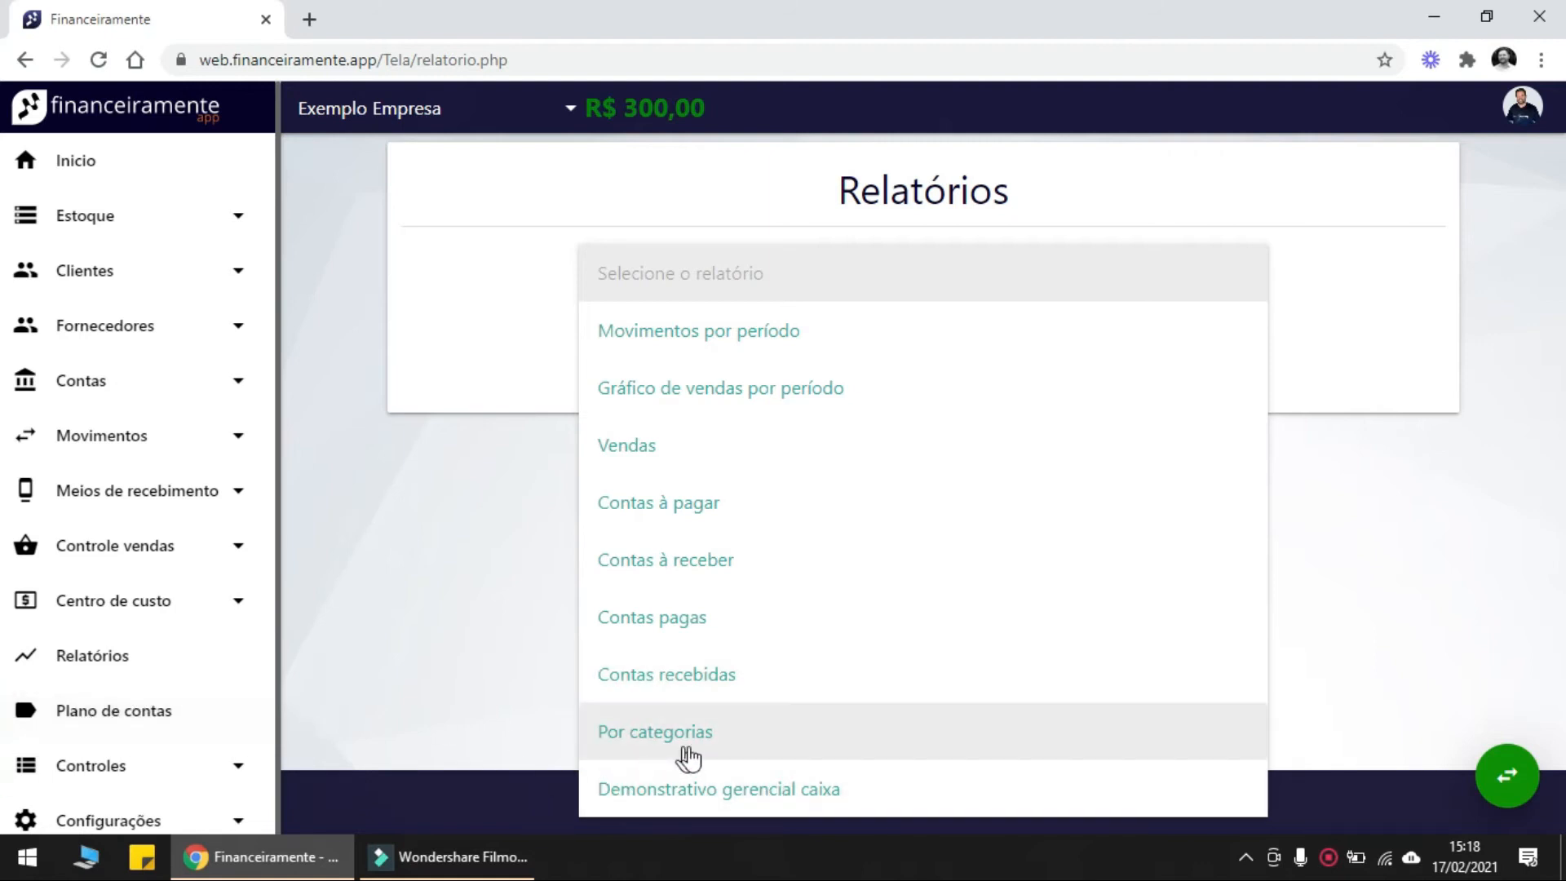
click(746, 808)
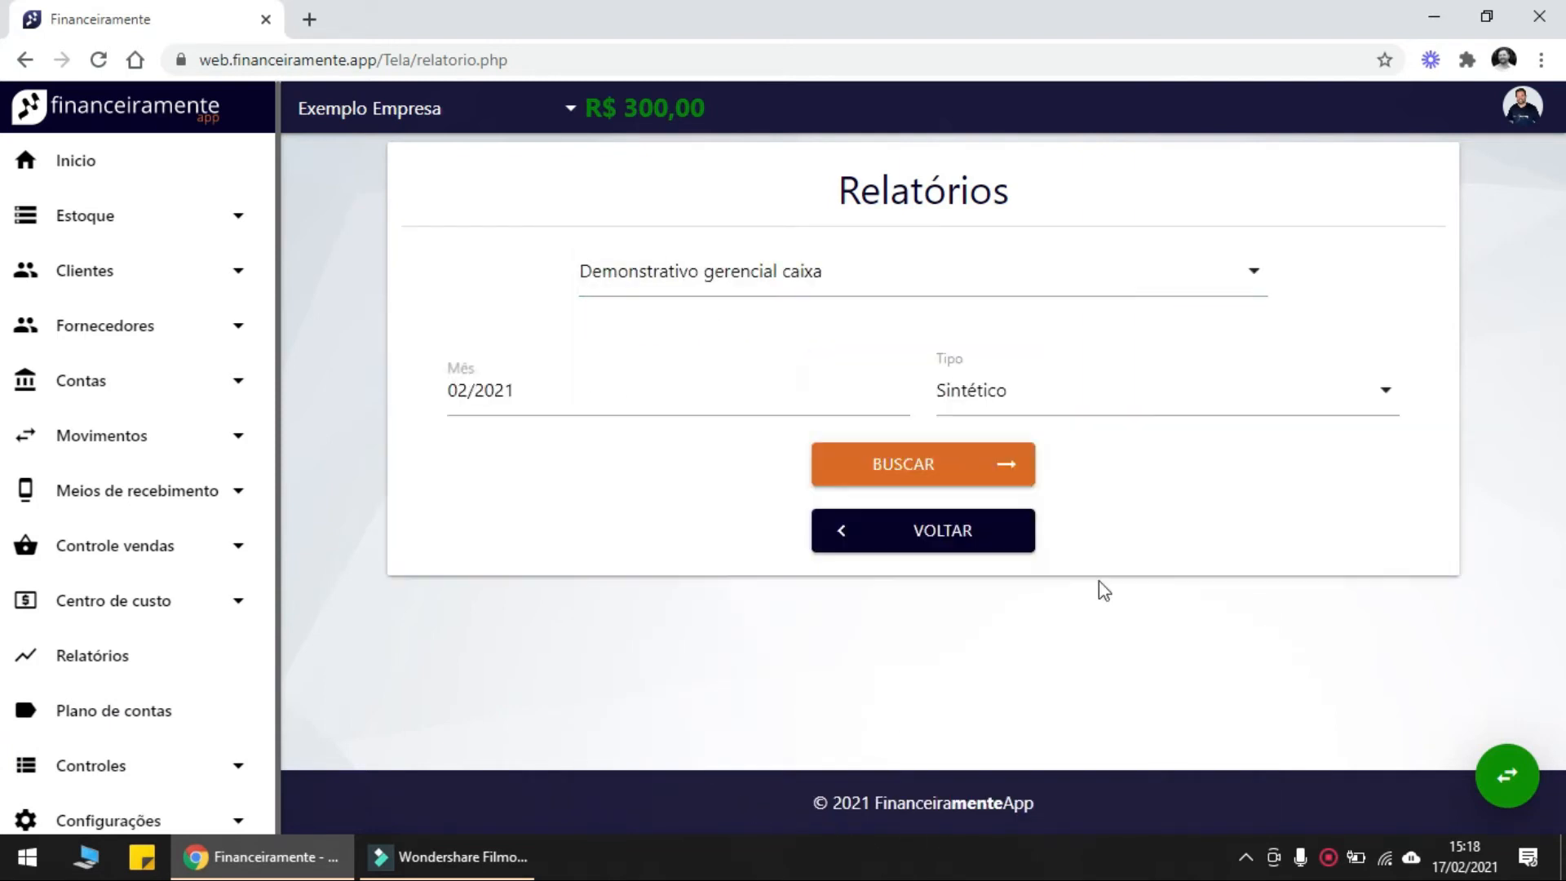
Set the report's period to Dezembro 2020
click(579, 393)
click(584, 299)
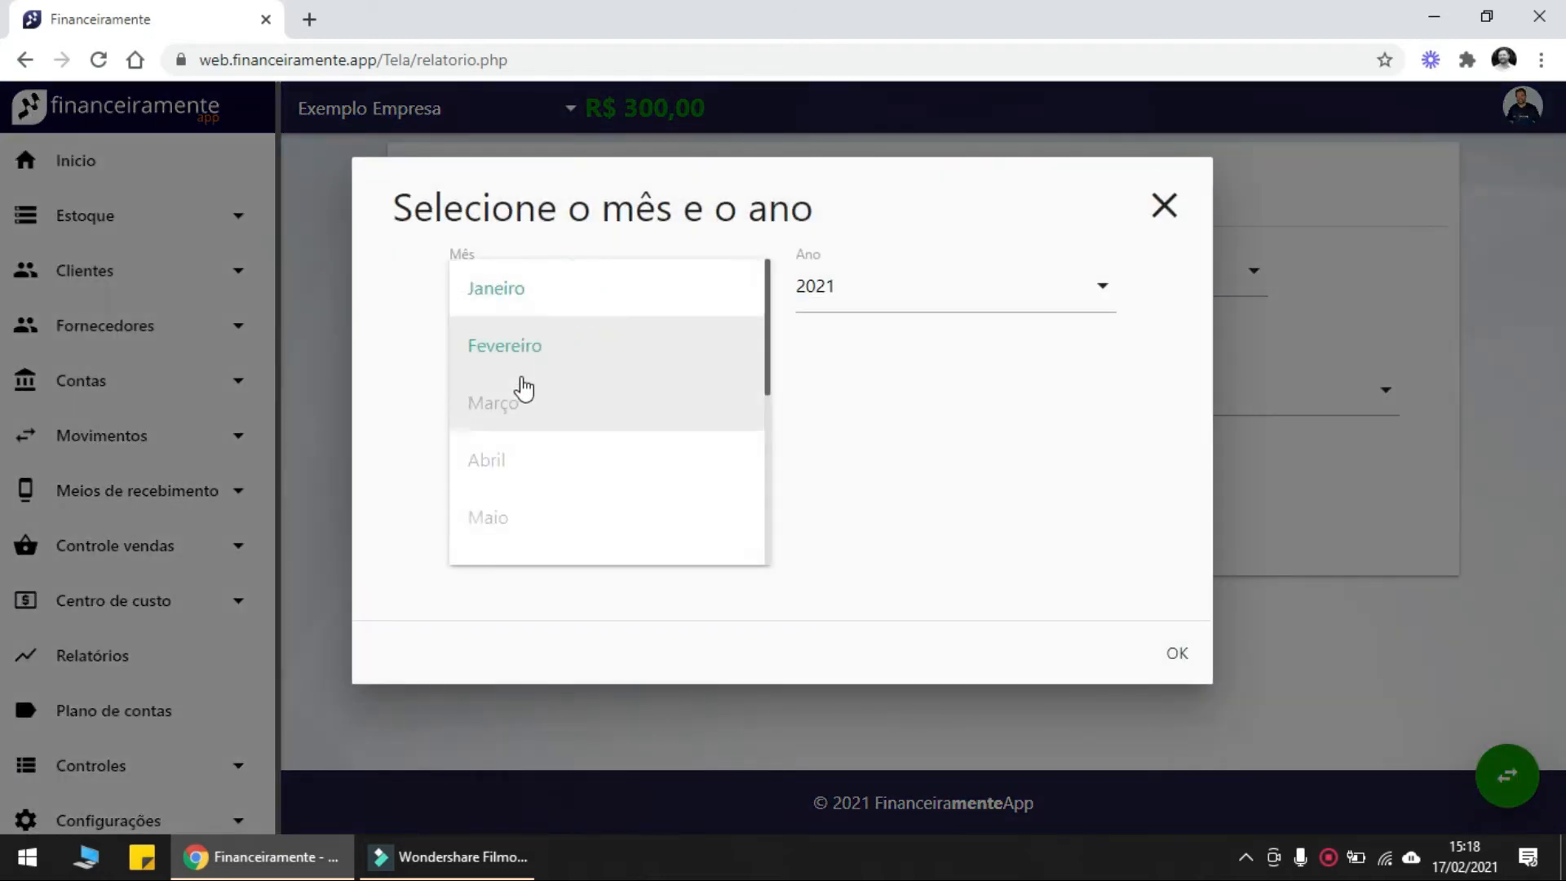
click(529, 292)
click(543, 286)
click(932, 282)
click(853, 480)
click(532, 286)
scroll(540, 424, down, 4)
click(545, 545)
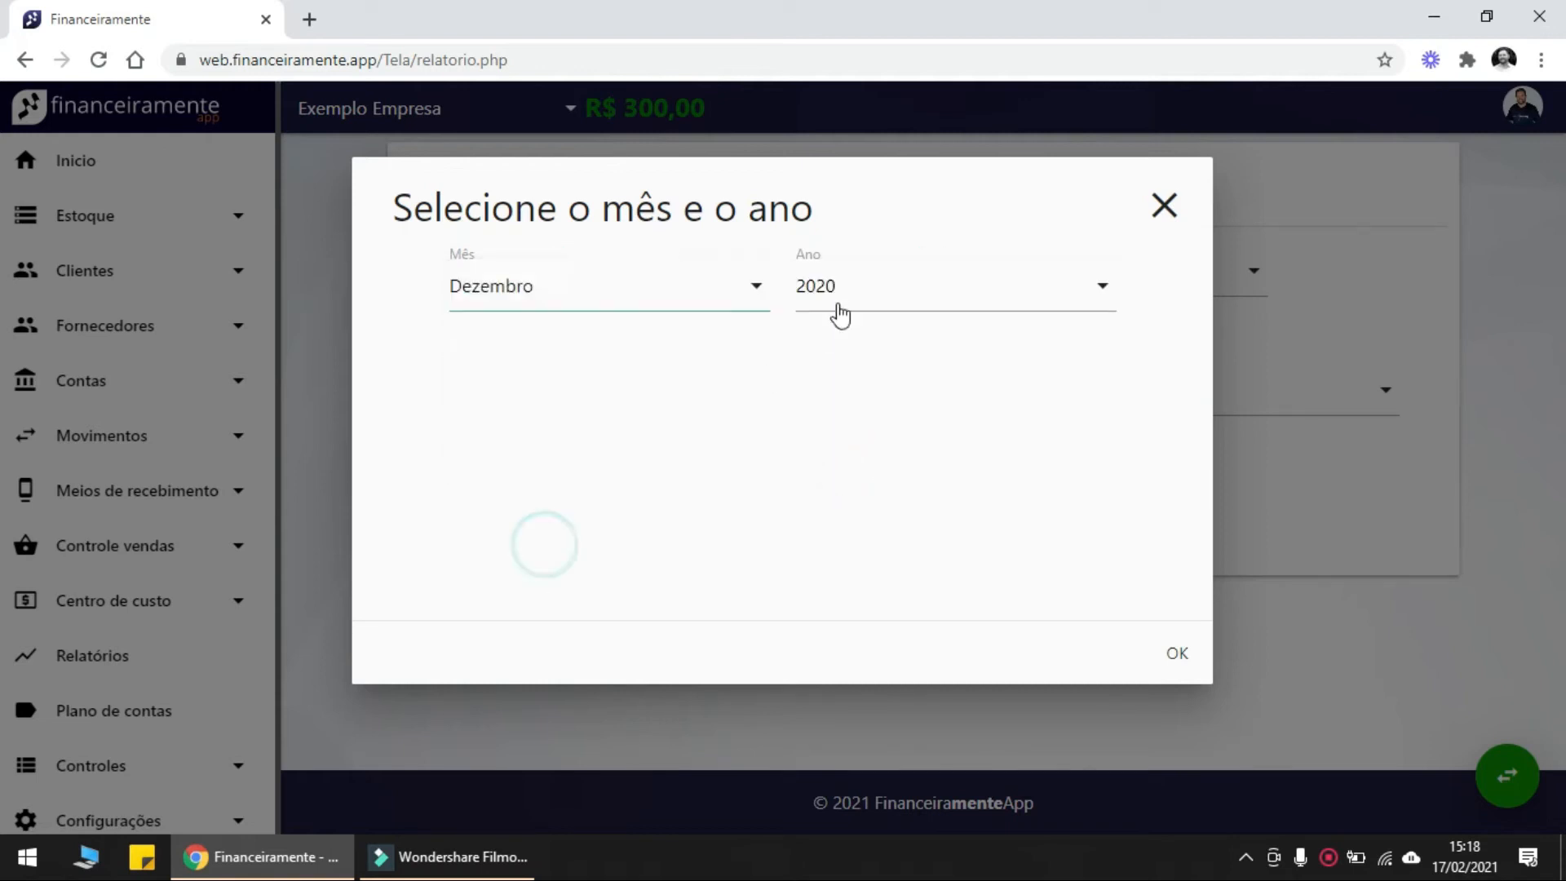
click(1162, 653)
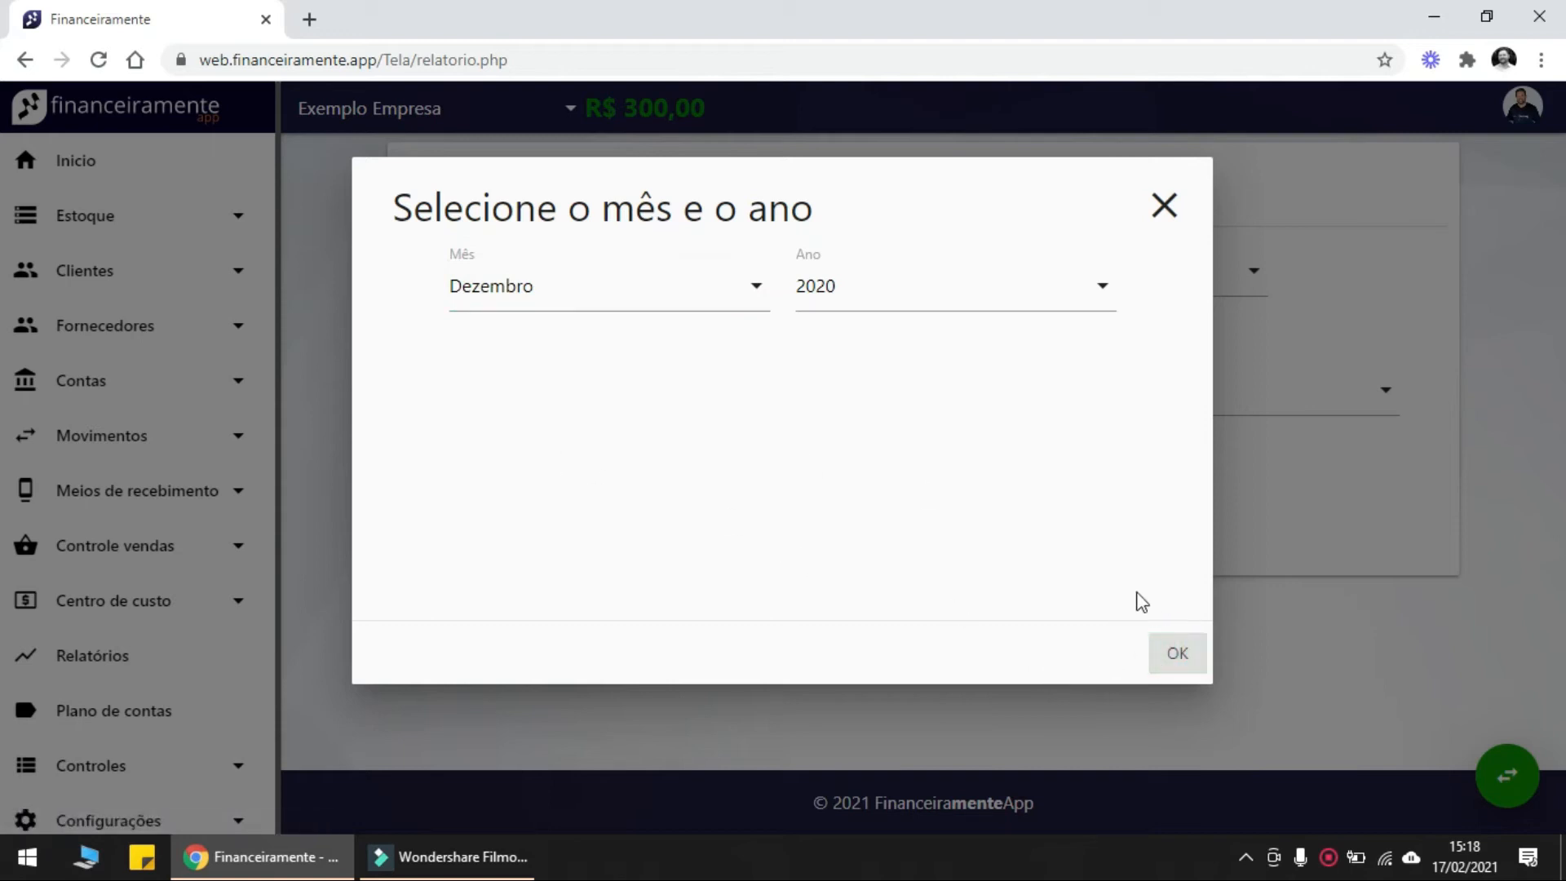
click(1188, 664)
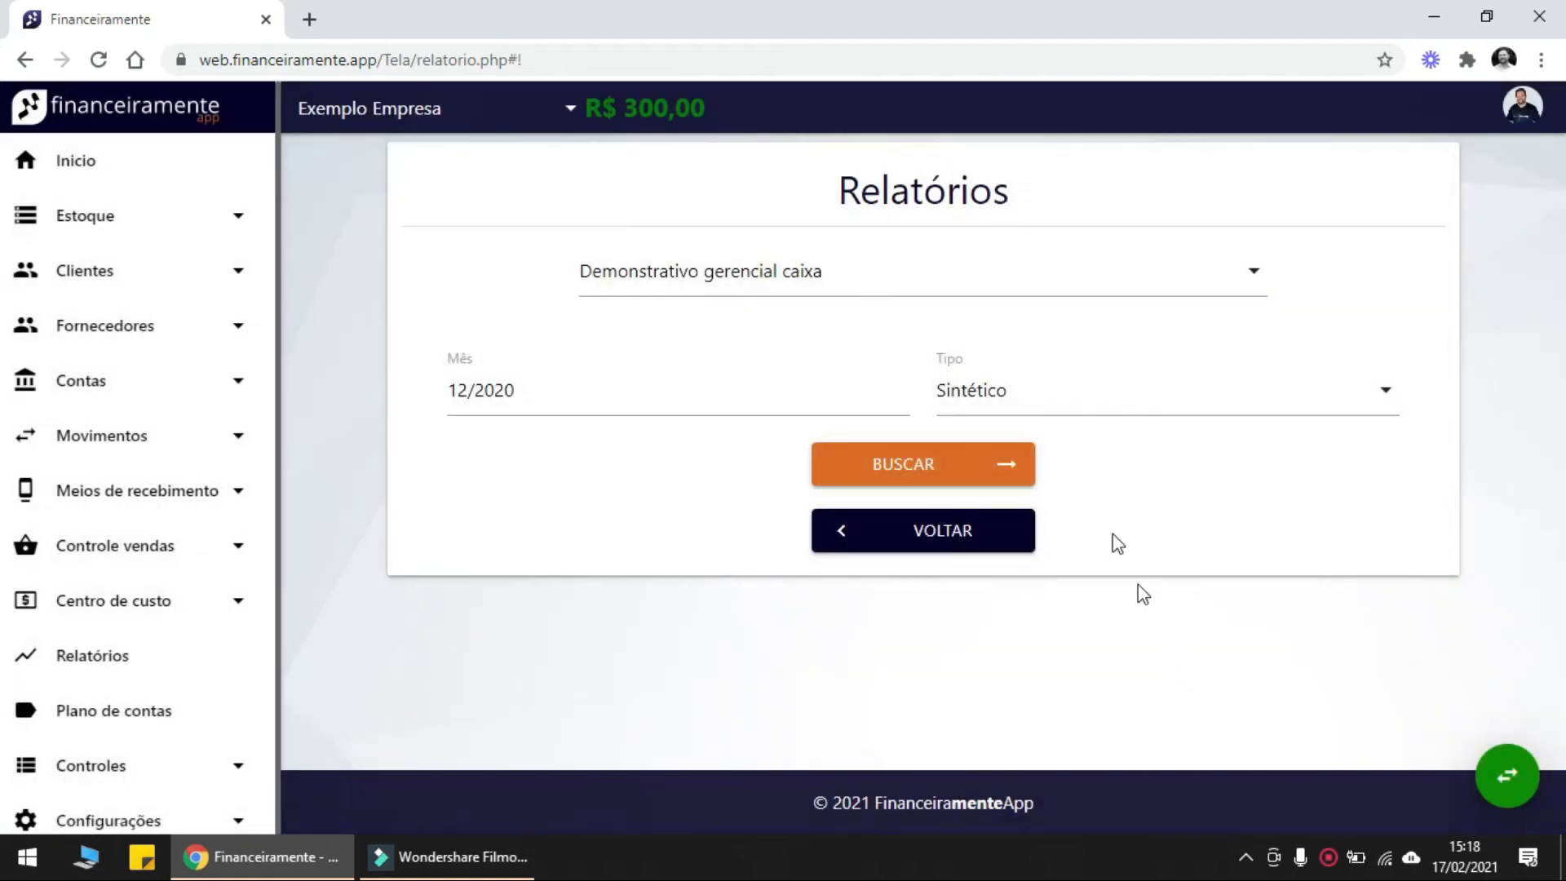
Choose Sintético as the report type and generate the cash management statement
click(1012, 397)
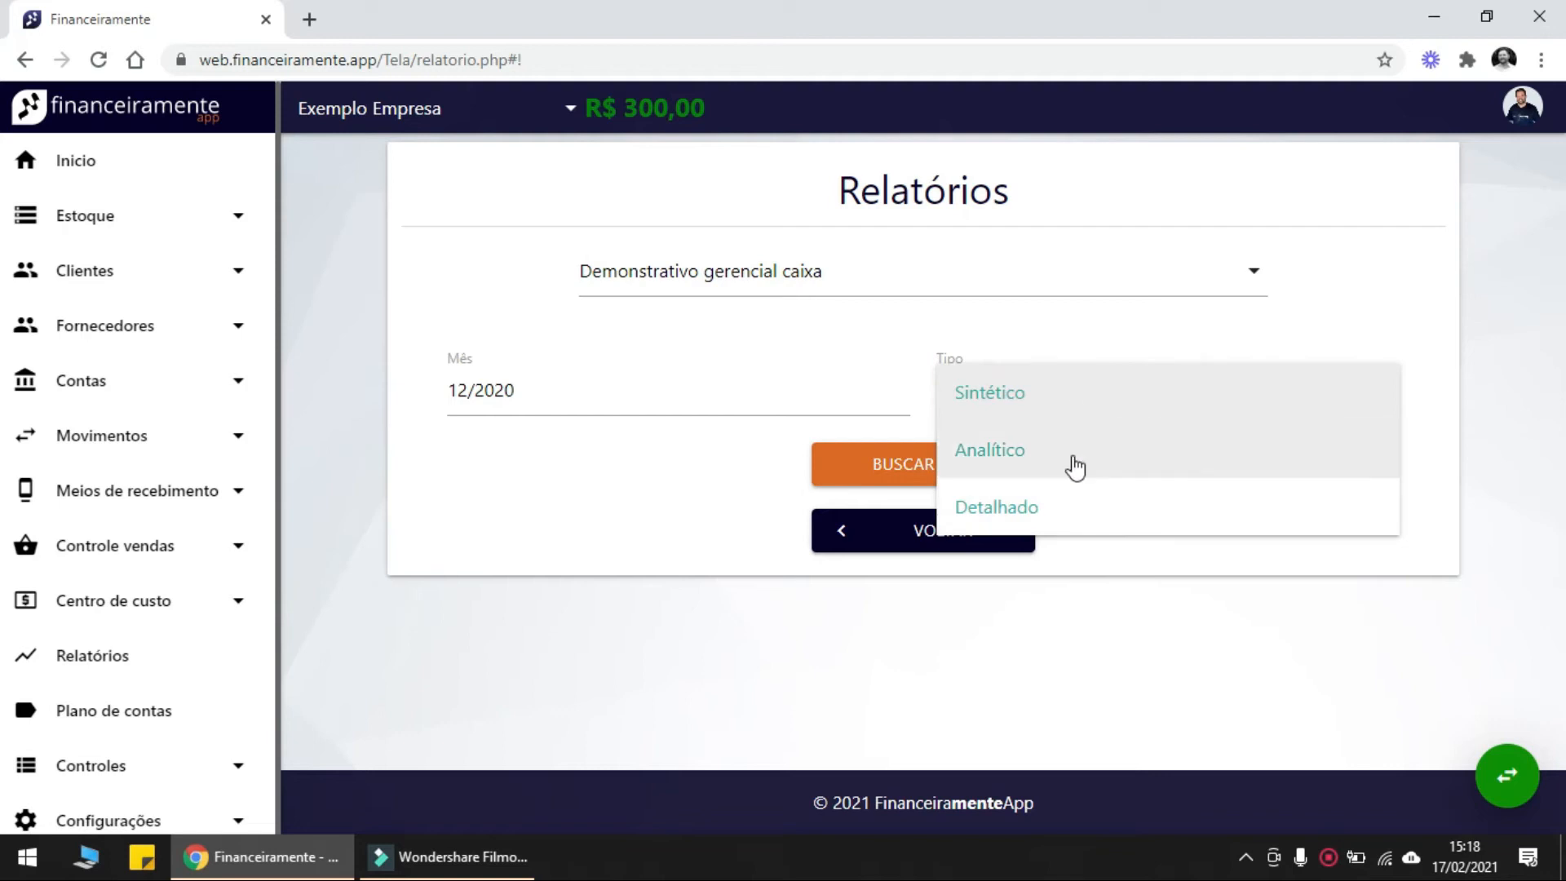
click(1046, 404)
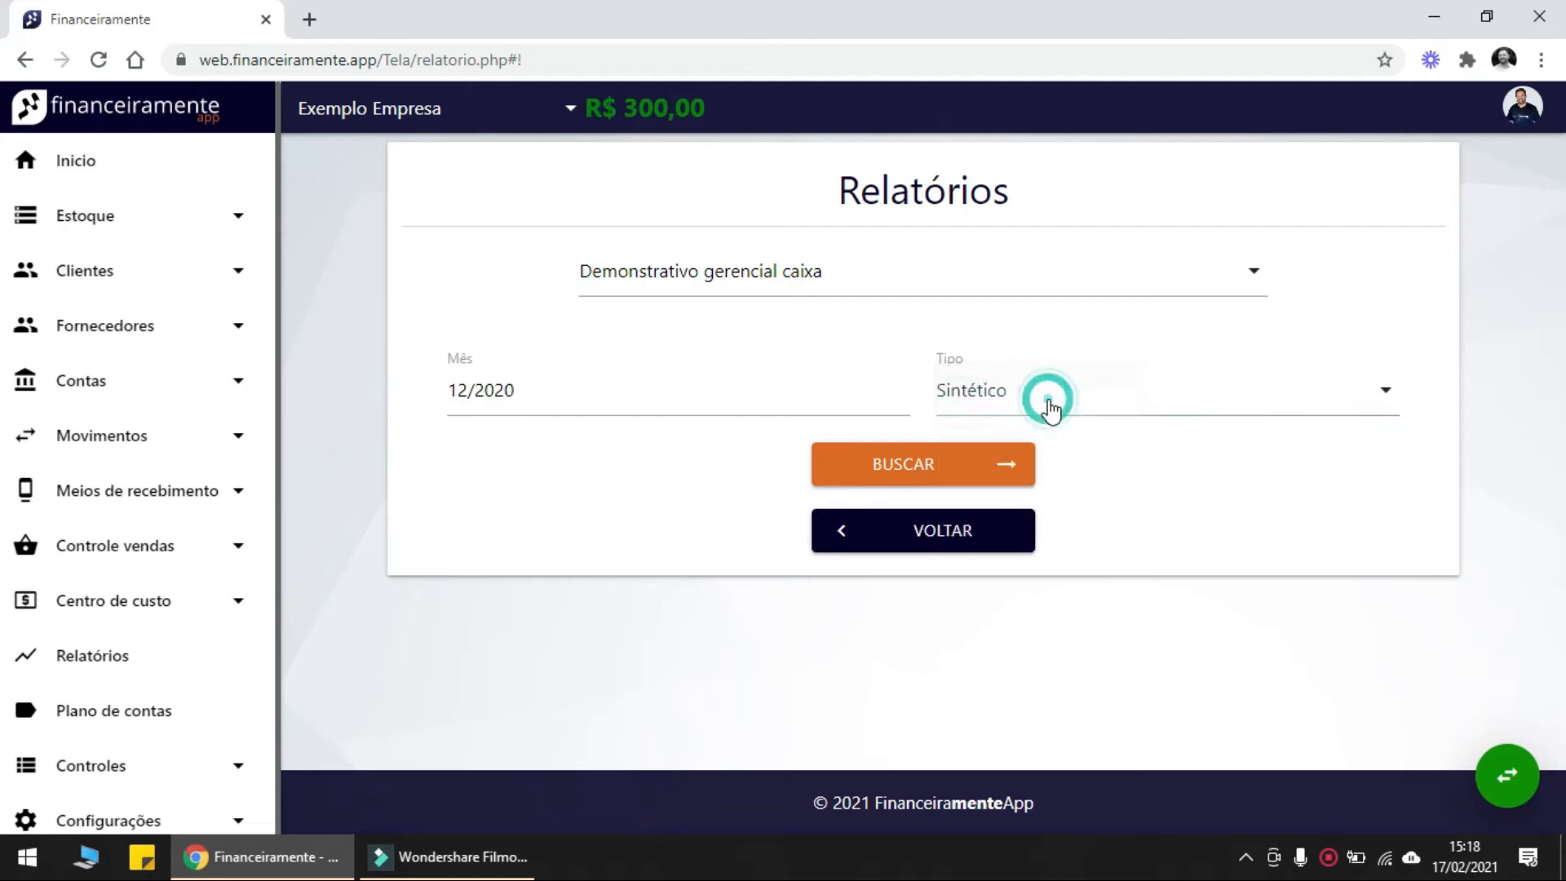
click(941, 470)
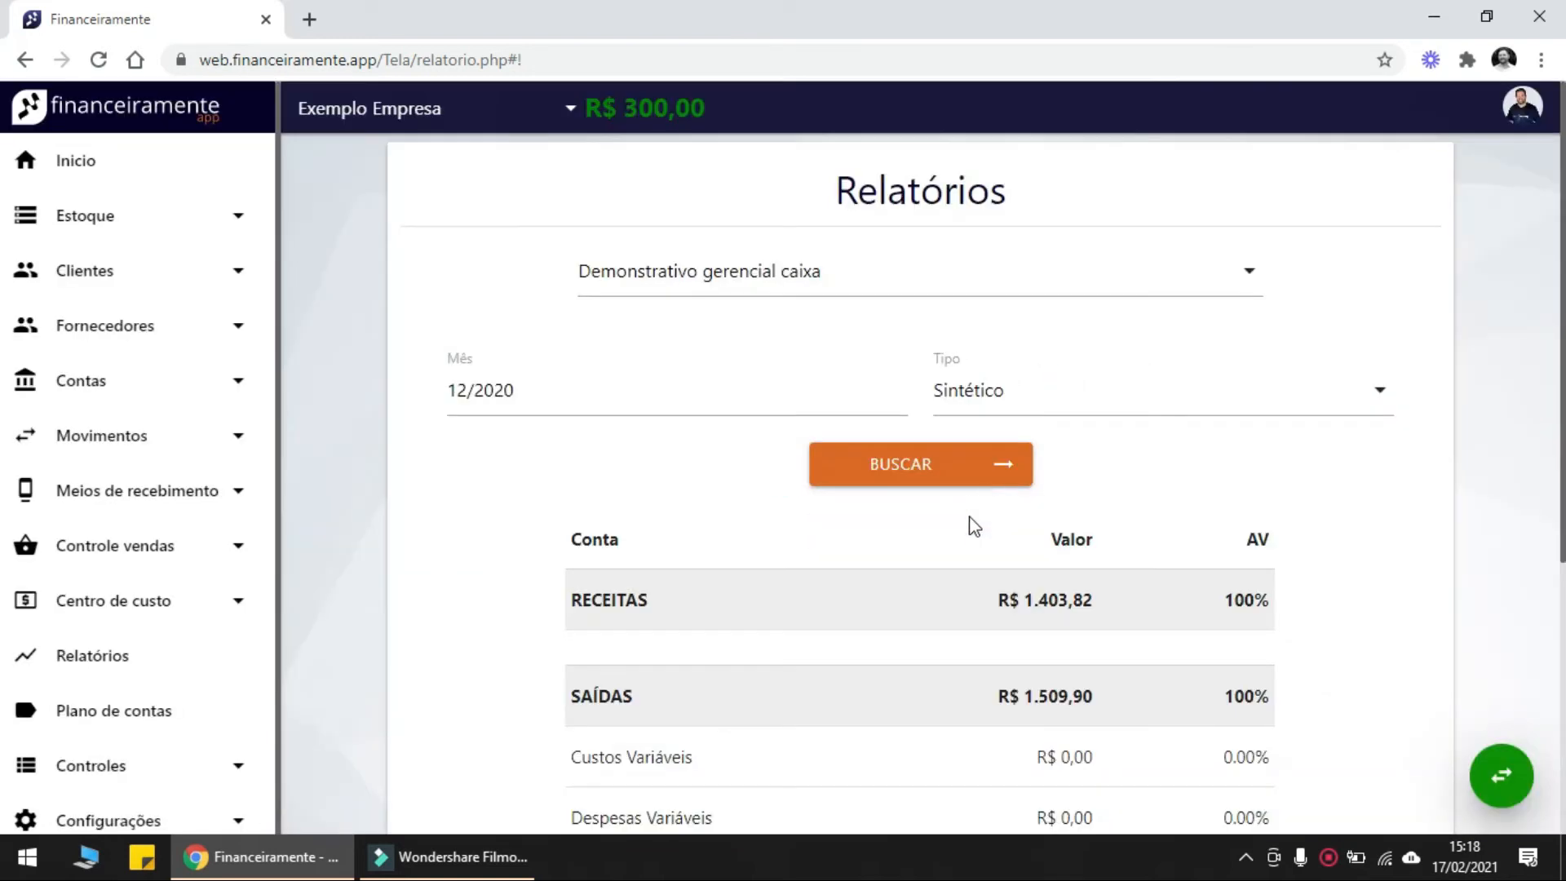
Examine the outflow groups in the synthetic report, from Custos Variáveis to Investimentos, with their values and percentages
scroll(971, 524, down, 4)
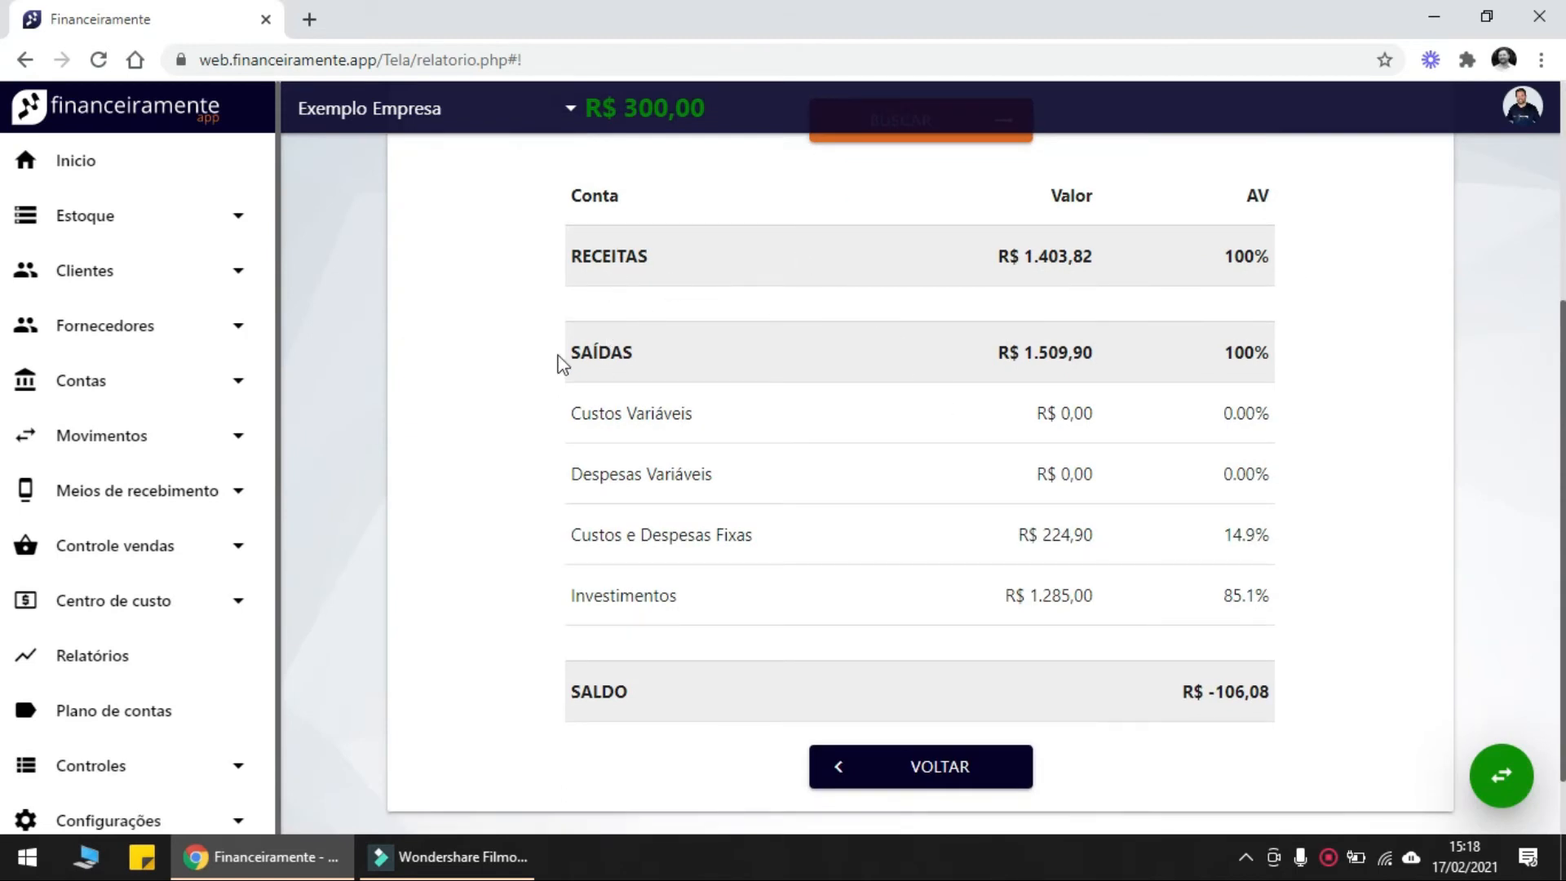
drag(604, 416, 681, 612)
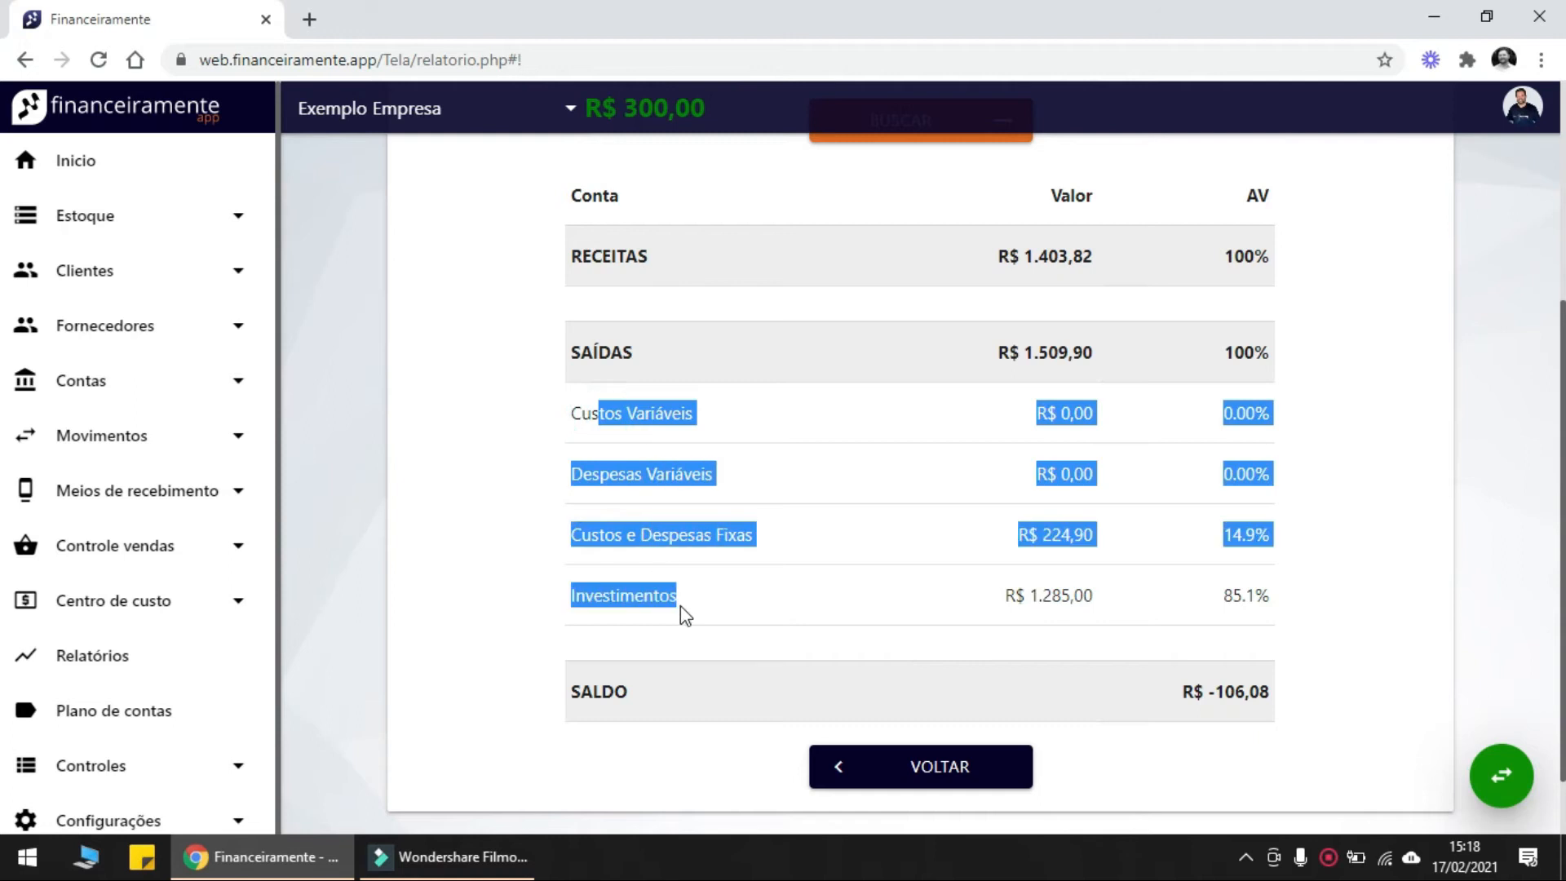
click(1266, 561)
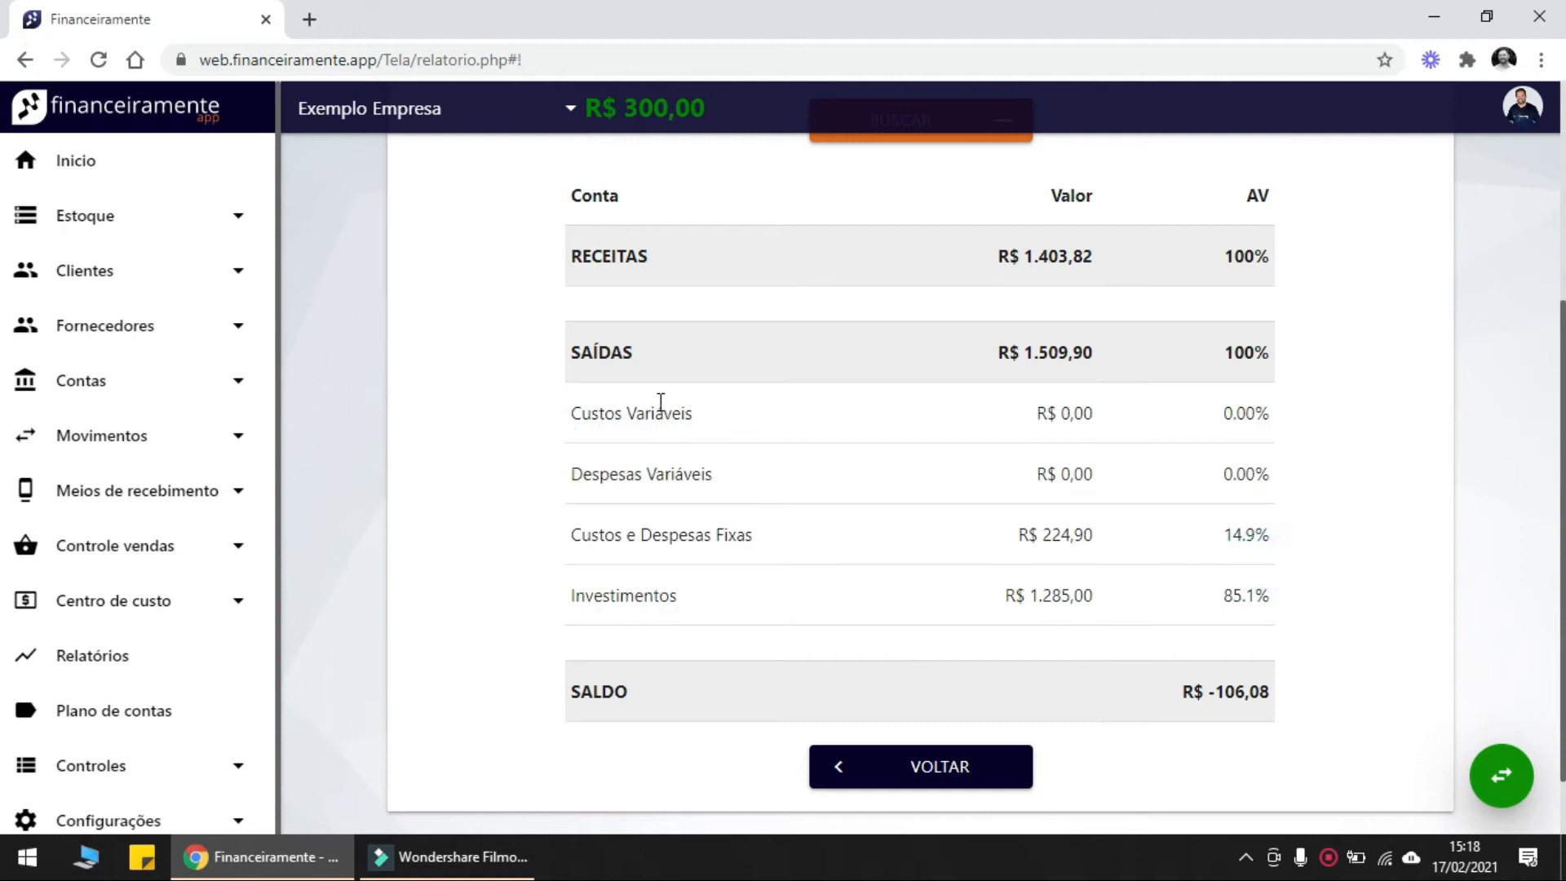
drag(561, 475, 754, 486)
click(718, 517)
drag(556, 526, 762, 540)
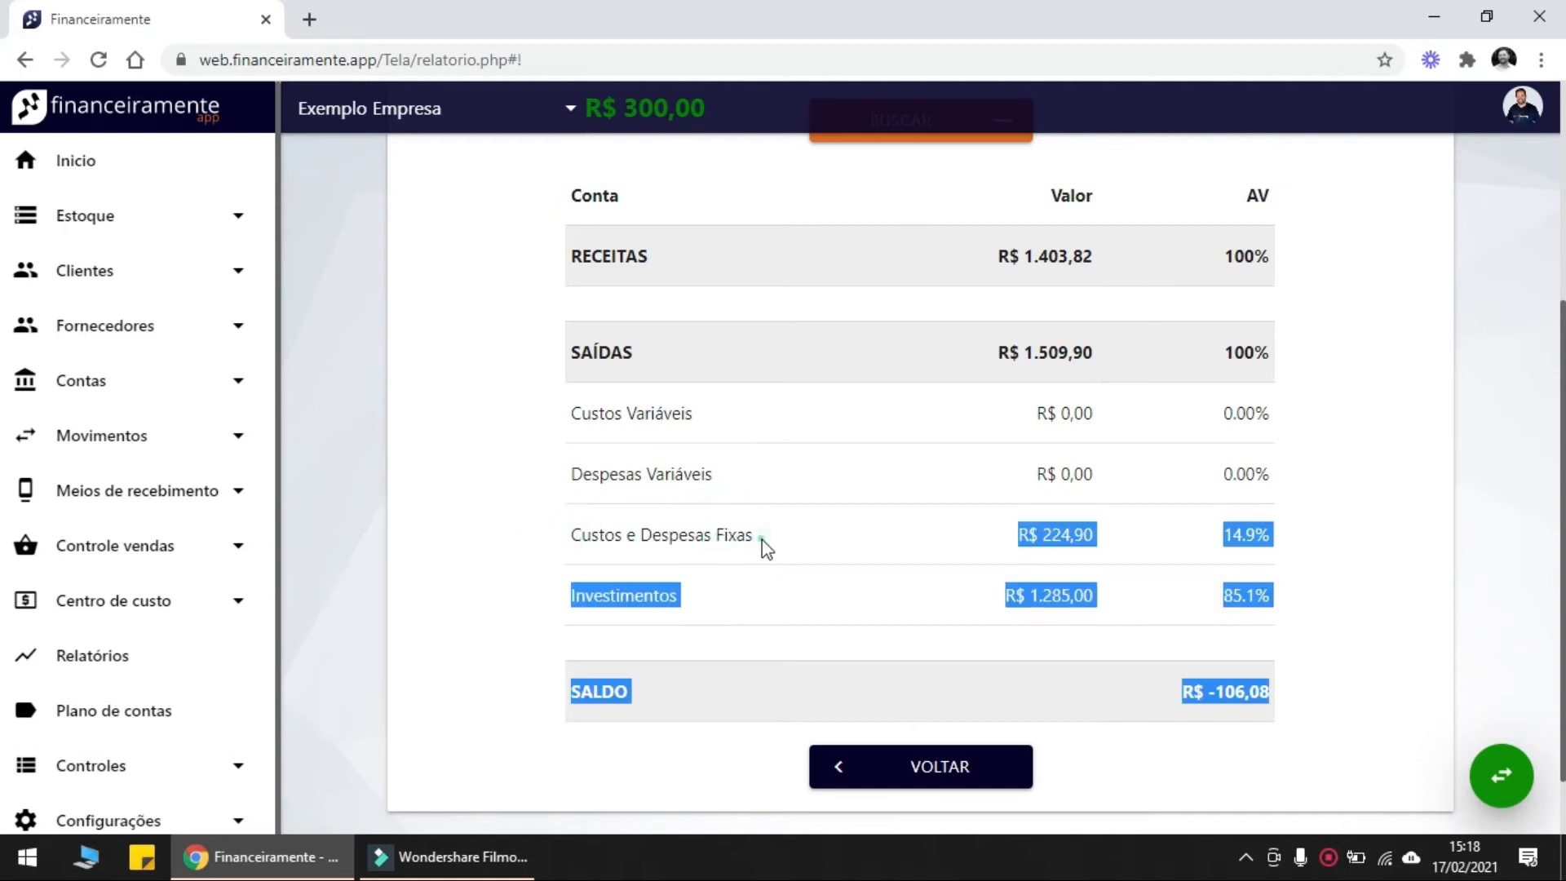
click(762, 540)
drag(593, 596, 1261, 602)
click(1270, 600)
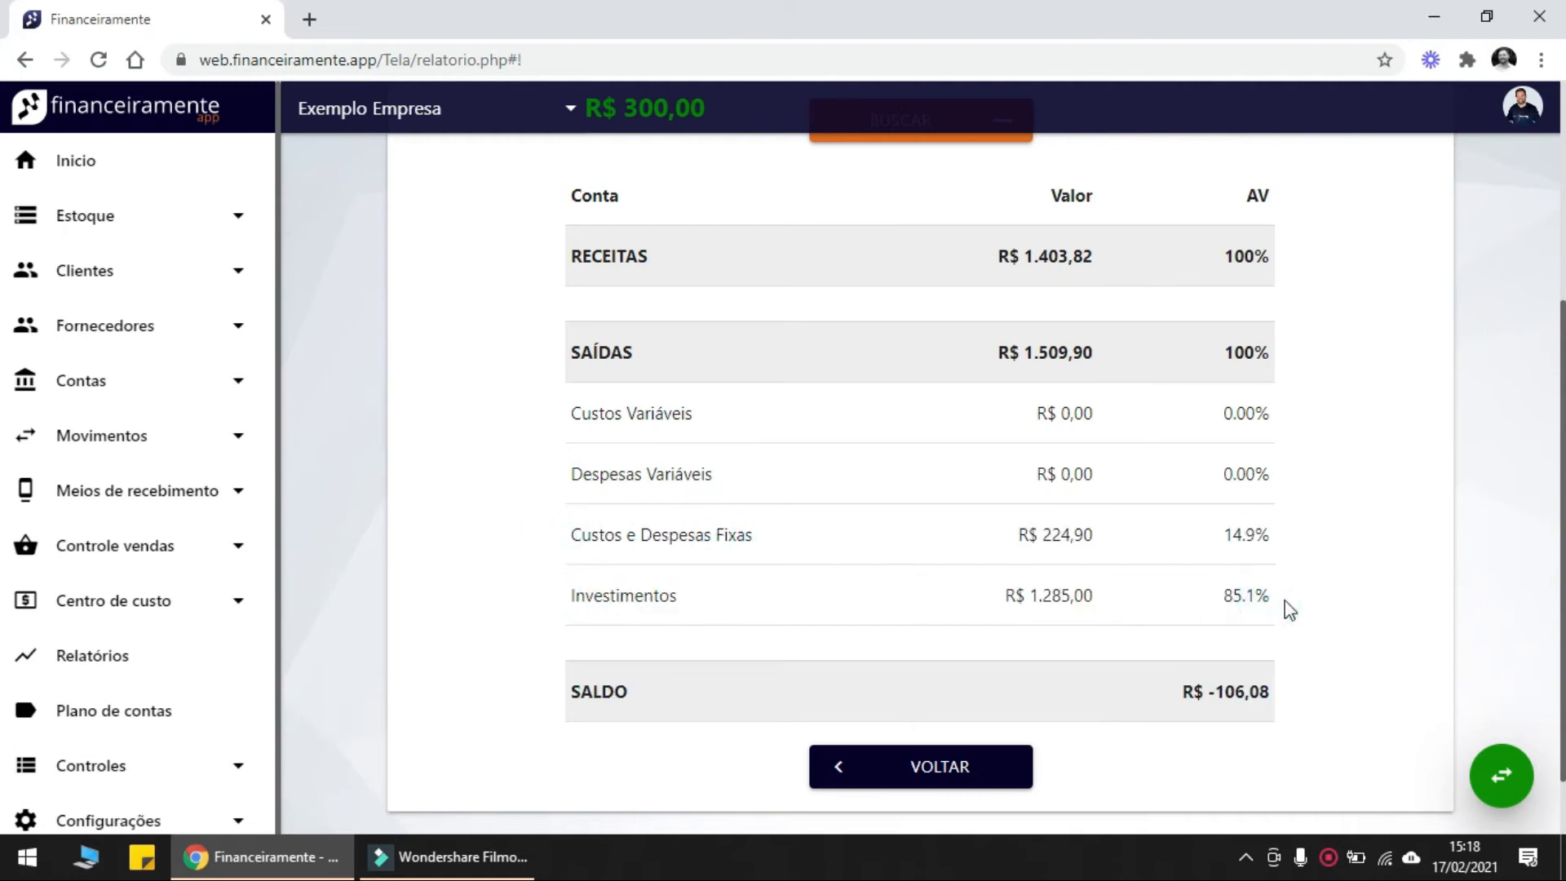
Generate the 12/2020 report again with the Analítico type and review its outflow categories
scroll(851, 441, up, 2)
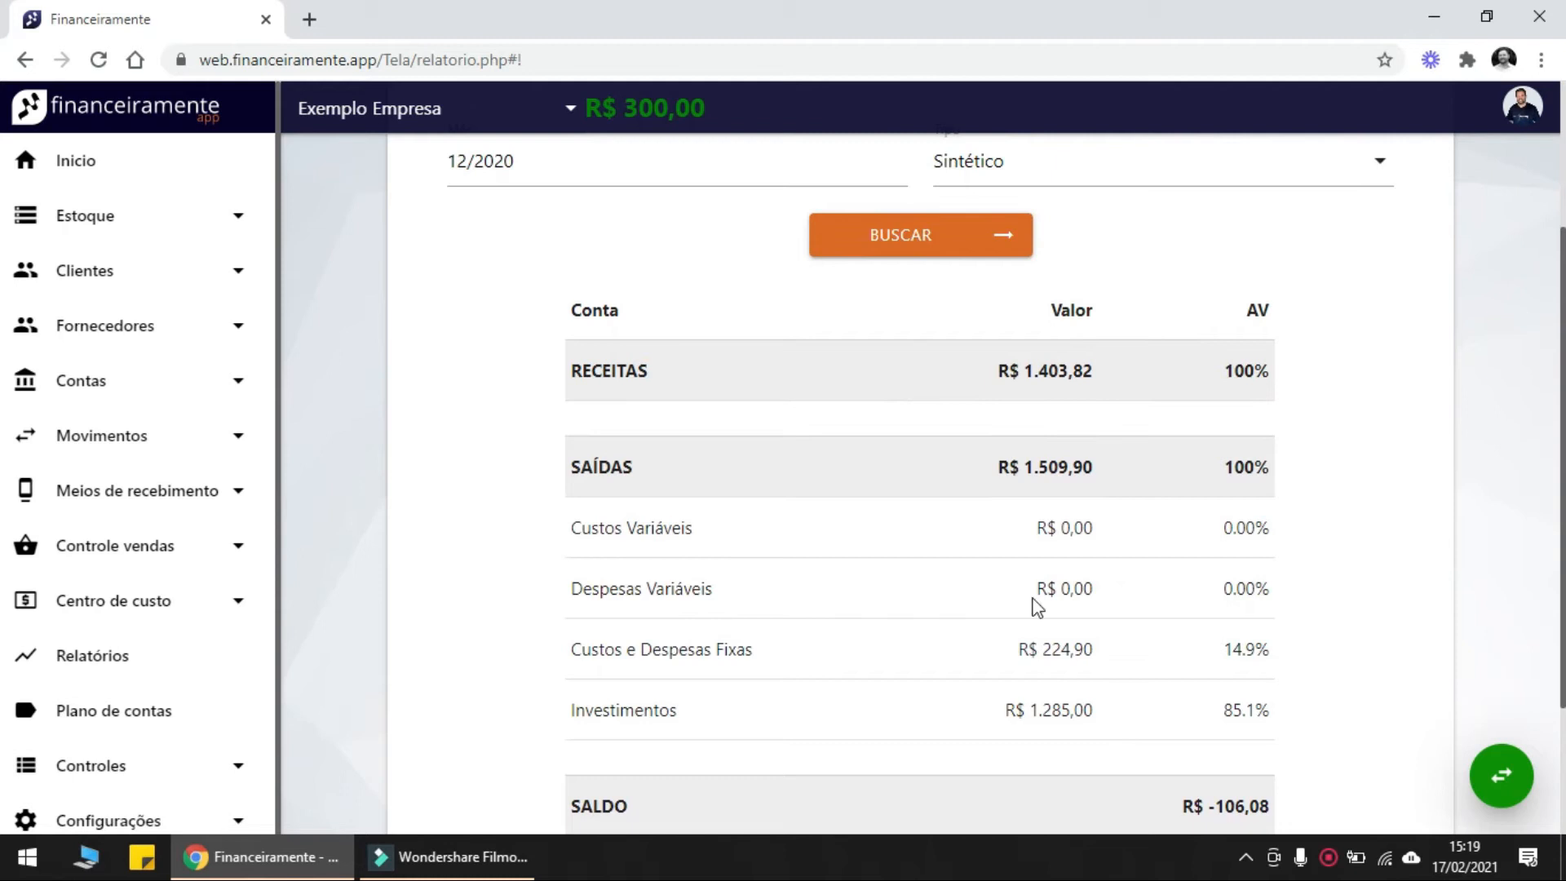
scroll(1010, 412, up, 2)
click(1018, 280)
click(1069, 343)
click(894, 346)
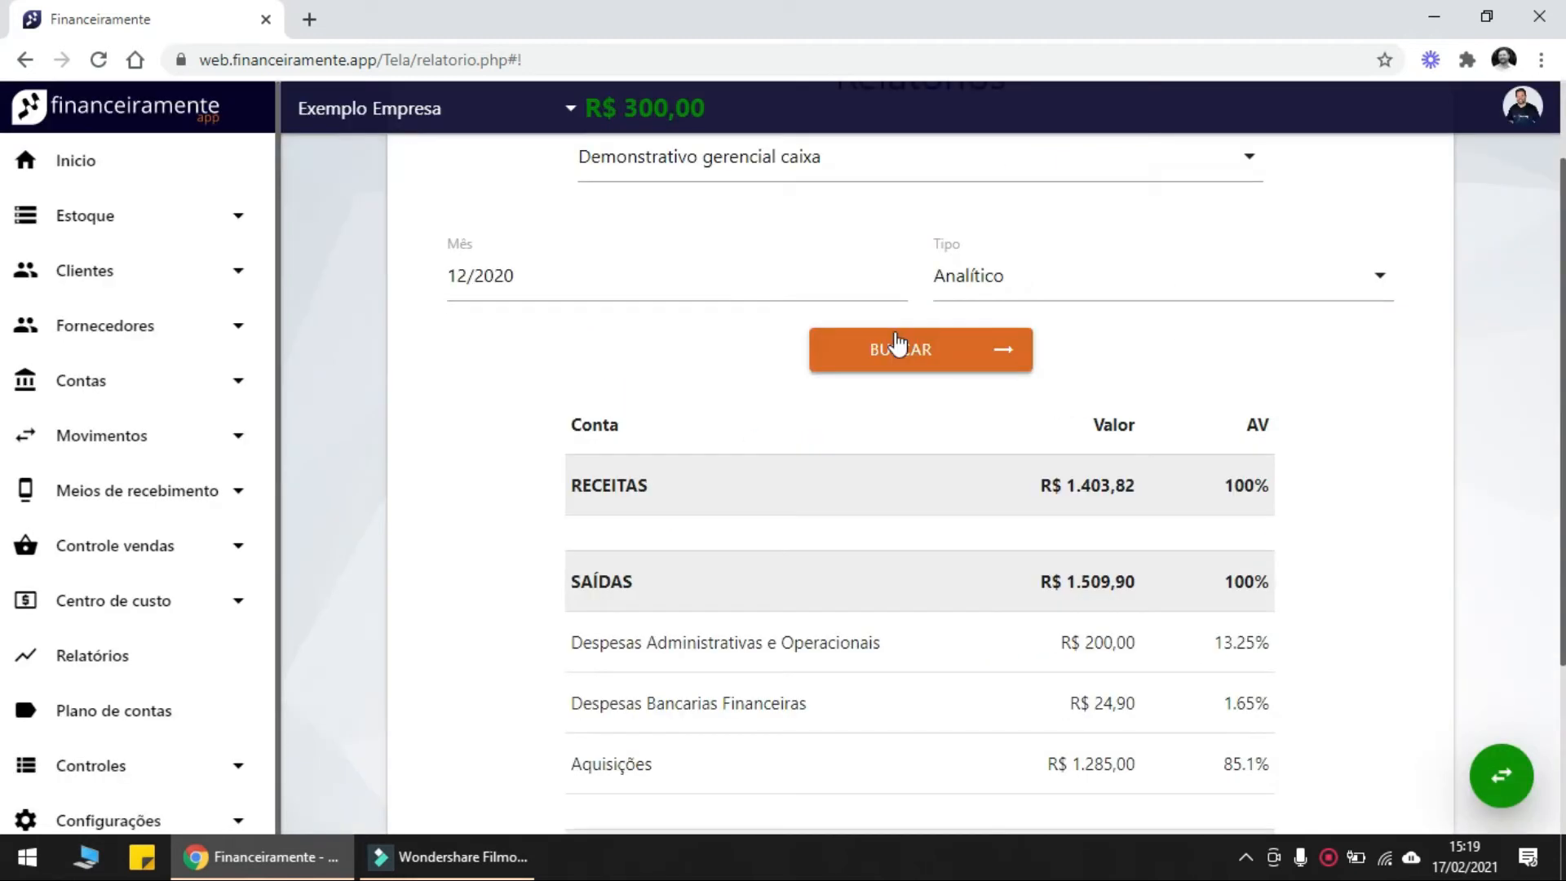
scroll(846, 644, down, 1)
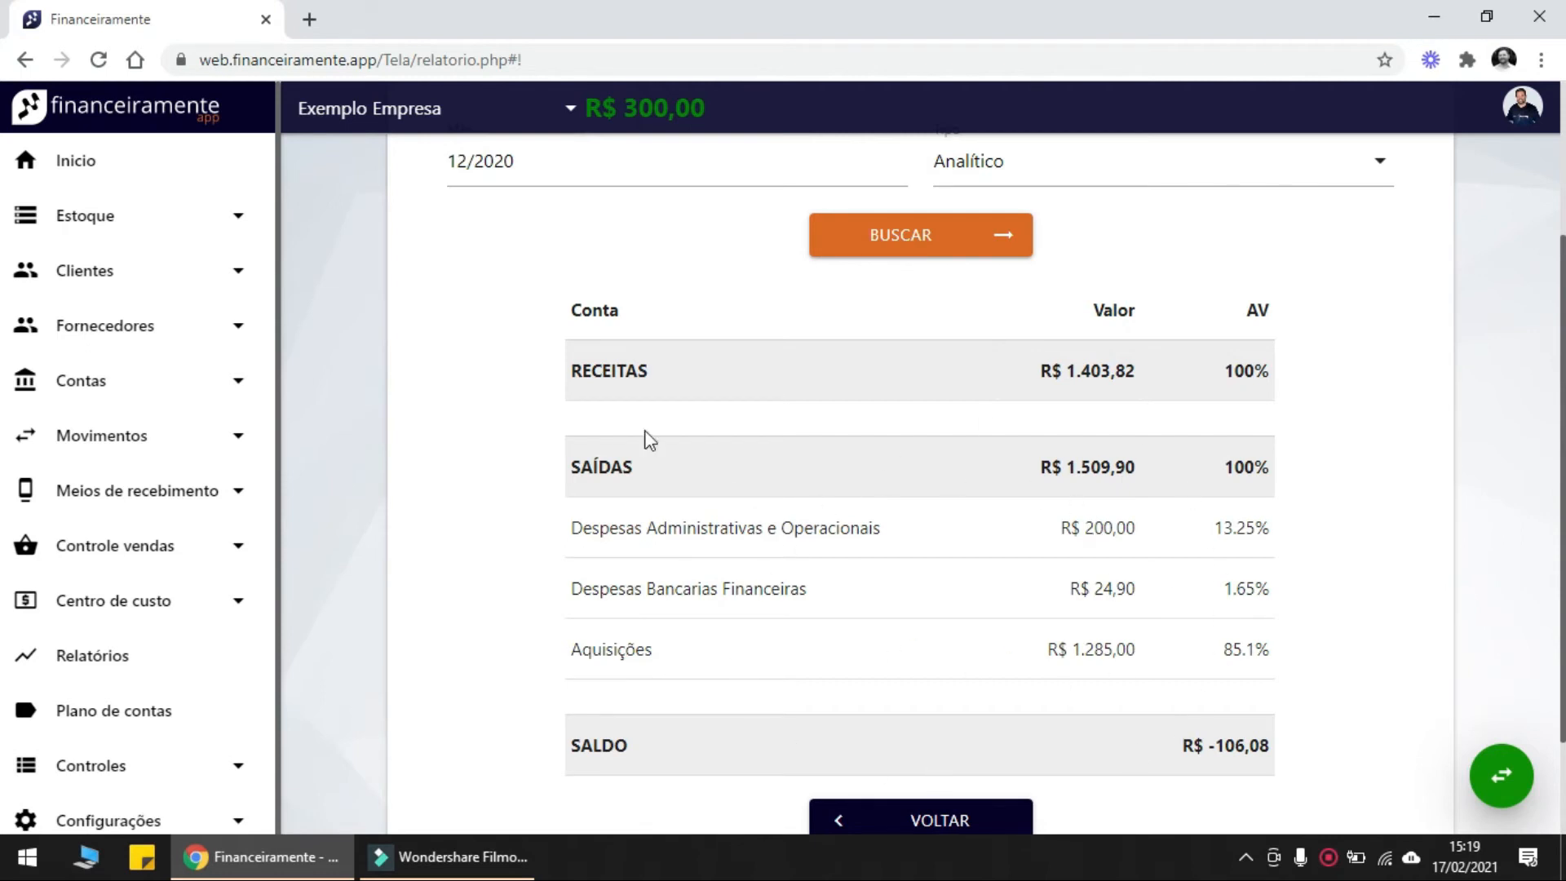
Change the report type to Detalhado and generate the 12/2020 report
scroll(995, 524, up, 2)
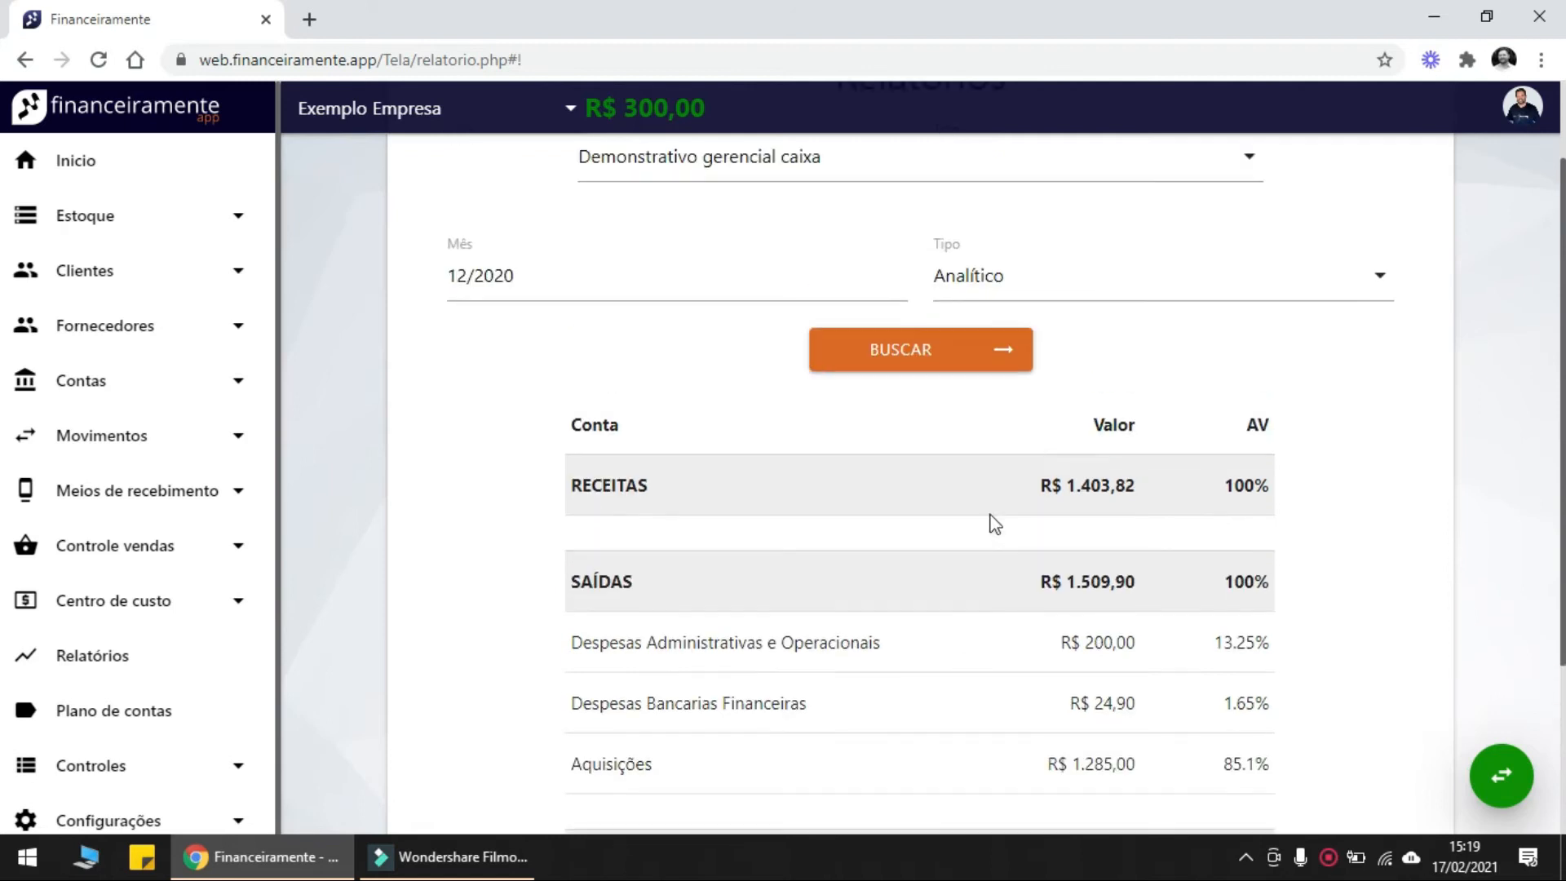
scroll(1091, 329, up, 2)
click(1055, 394)
click(1031, 507)
click(908, 465)
Examine the detailed report's outflow lines, including raw material purchases and their percentage, and Taxas de cartões
scroll(1290, 565, down, 4)
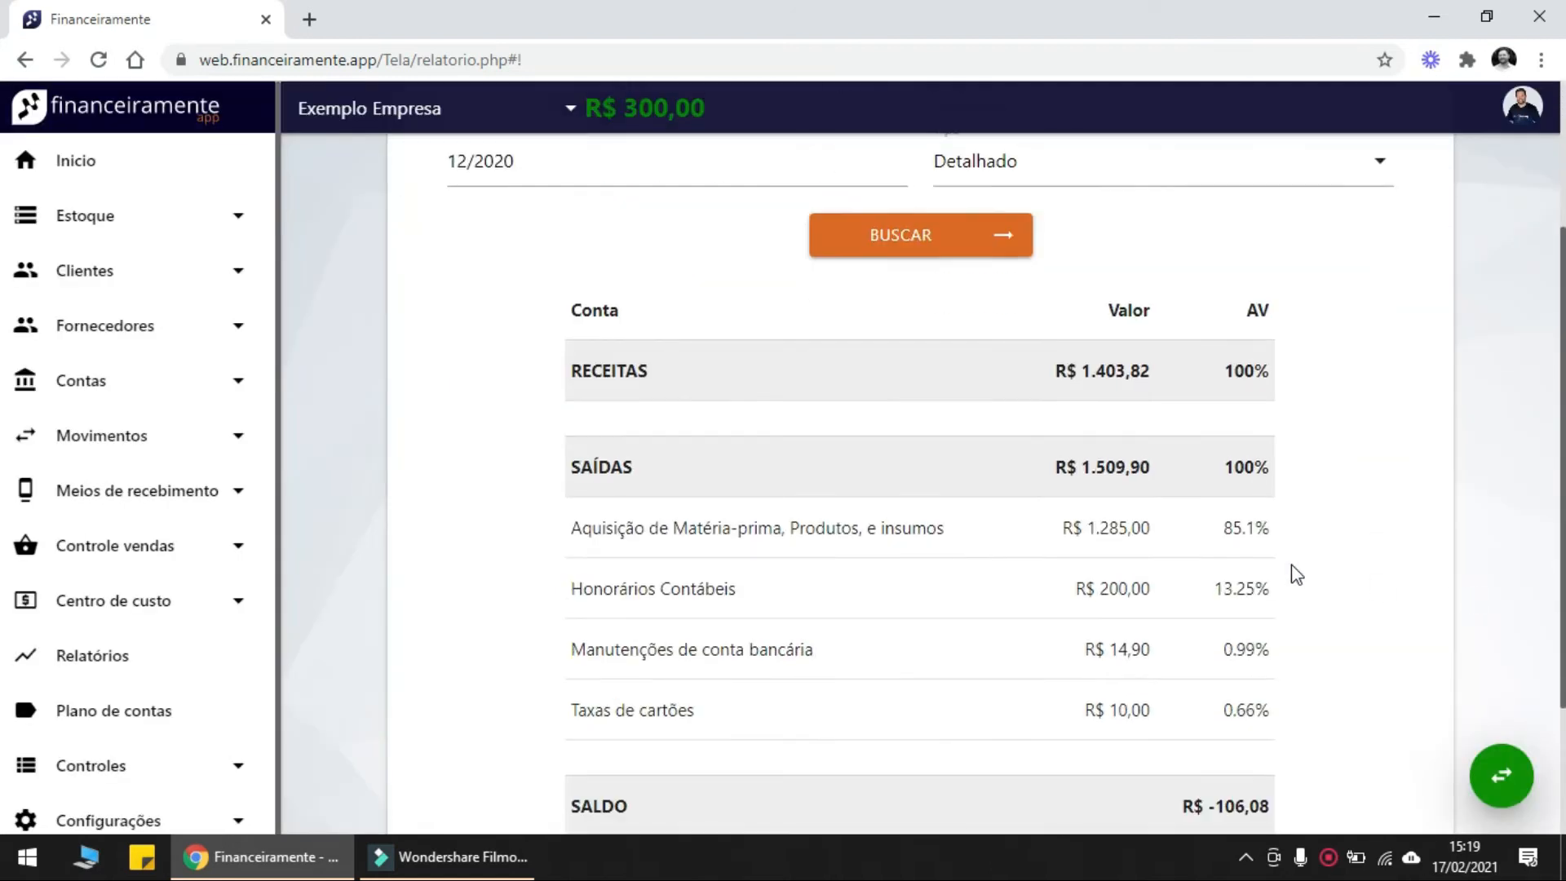
scroll(1291, 567, down, 1)
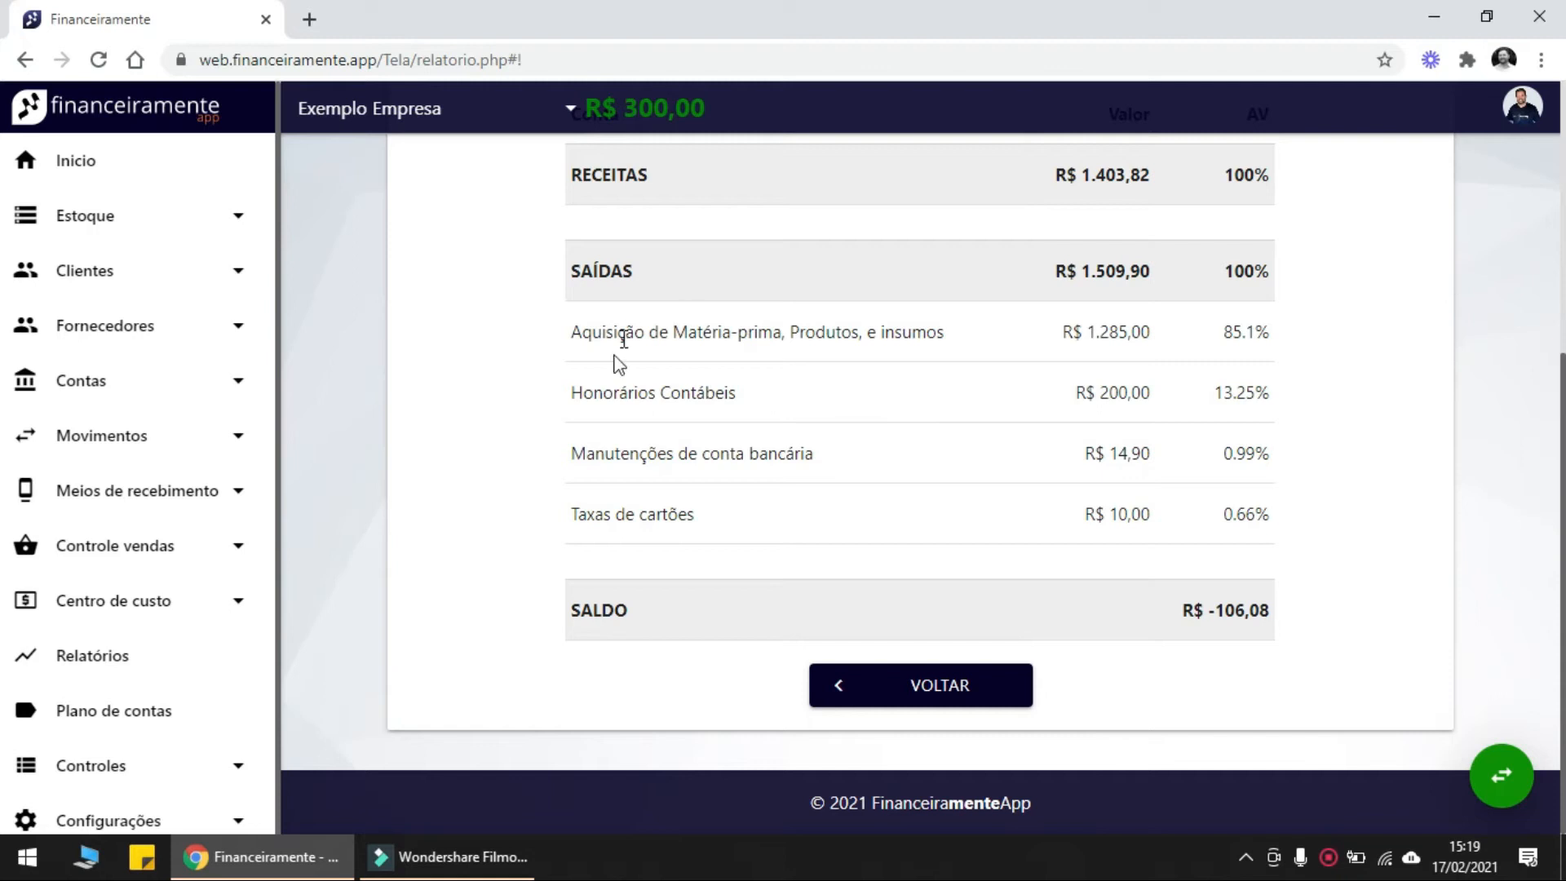
scroll(887, 456, up, 3)
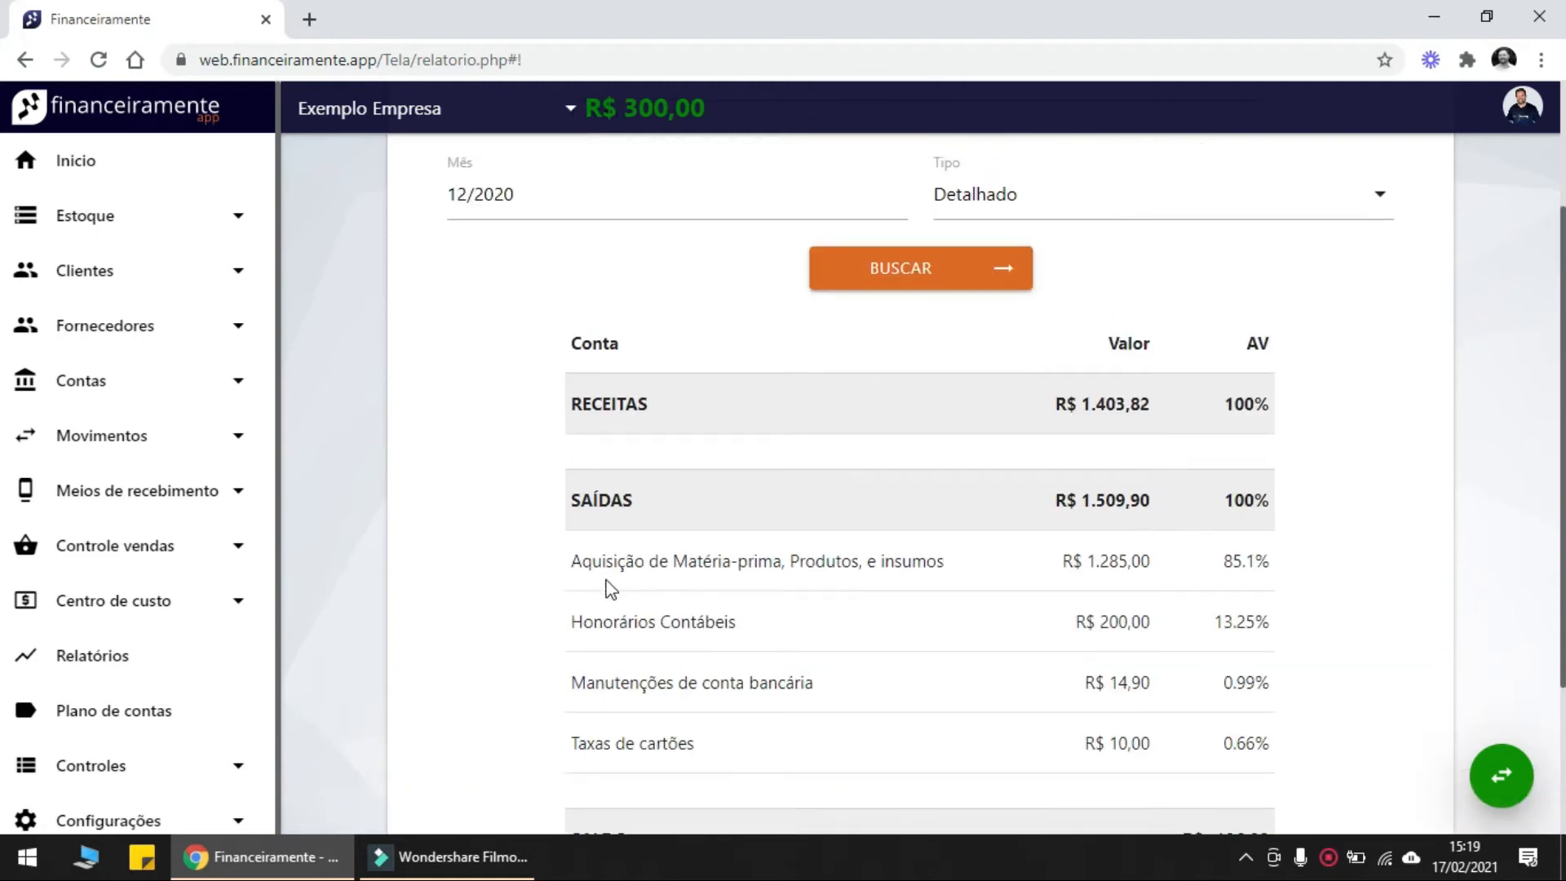
scroll(607, 571, down, 1)
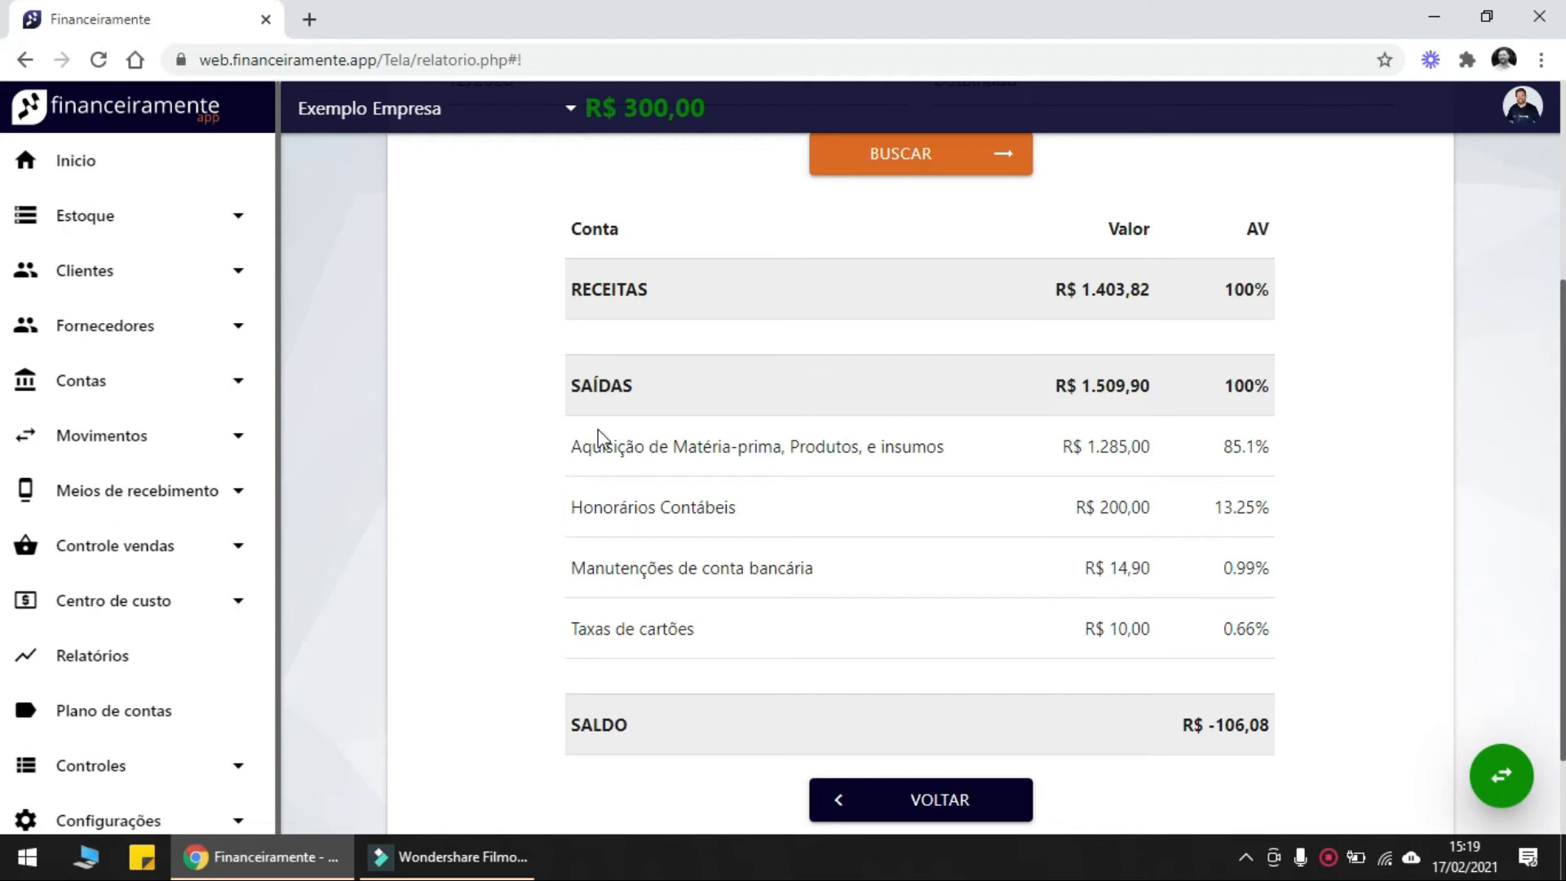
drag(594, 448, 878, 448)
click(1007, 458)
drag(1281, 448, 1238, 451)
click(1238, 451)
scroll(722, 755, down, 1)
drag(568, 514, 695, 514)
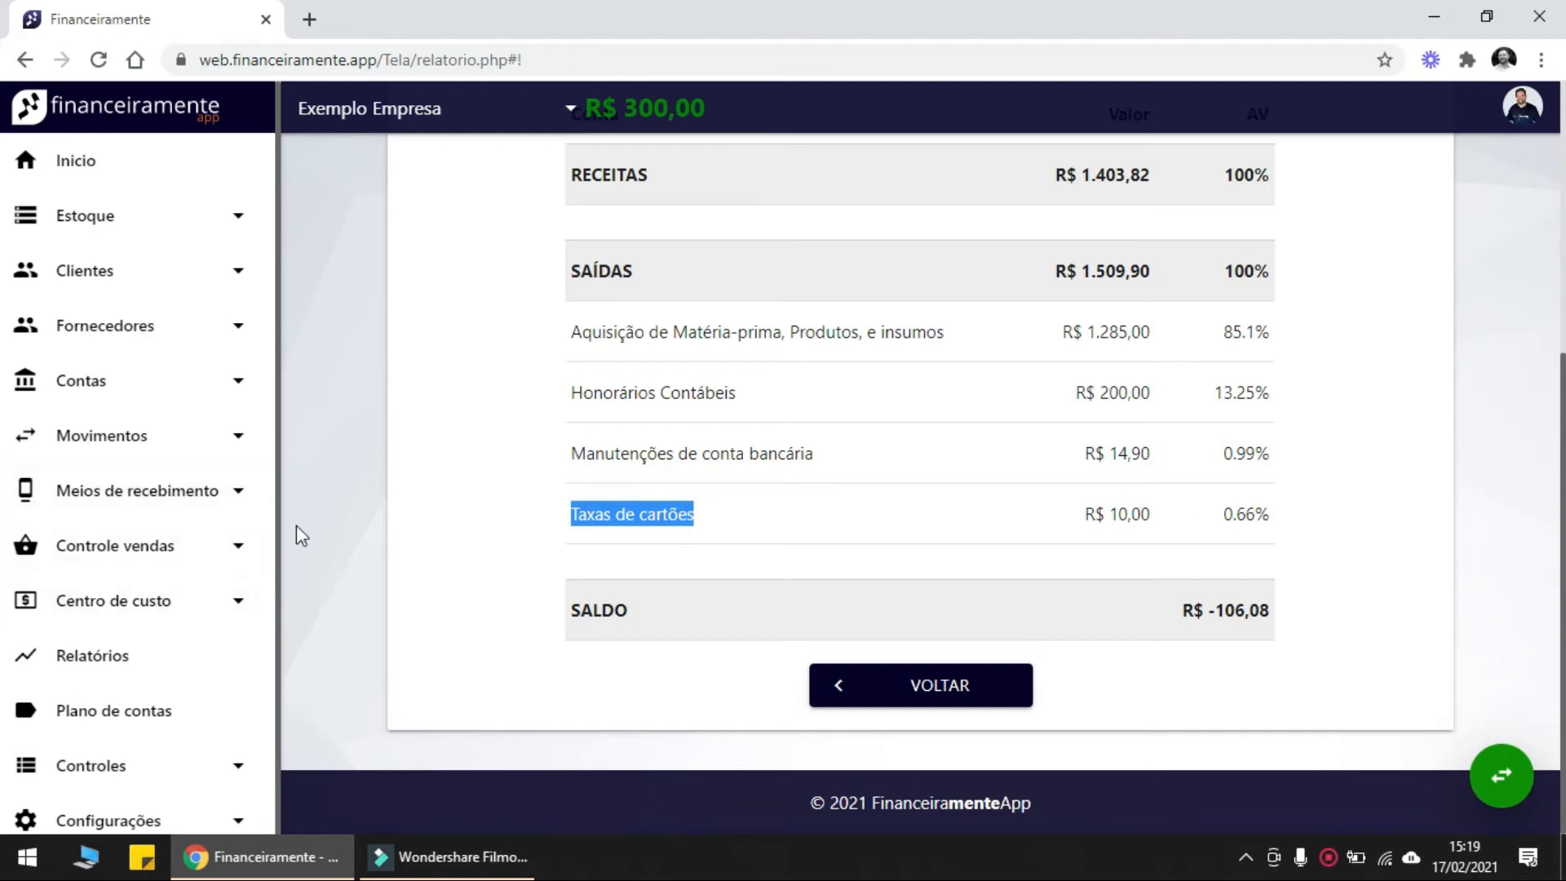
Change the cash management report type to Analítico and generate the 12/2020 report
click(1130, 518)
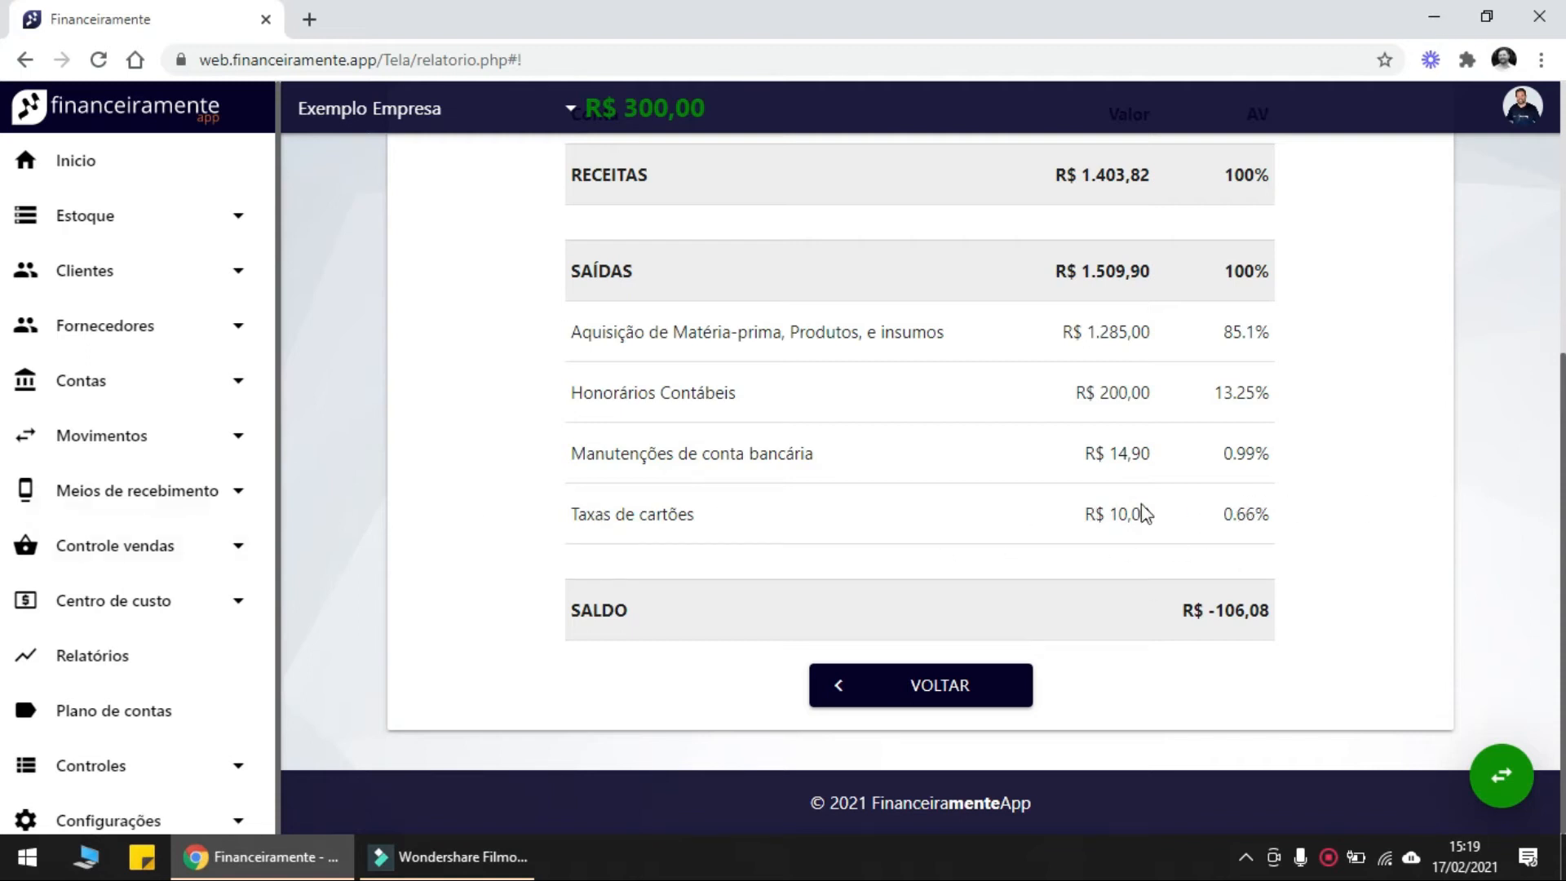
scroll(1171, 685, up, 4)
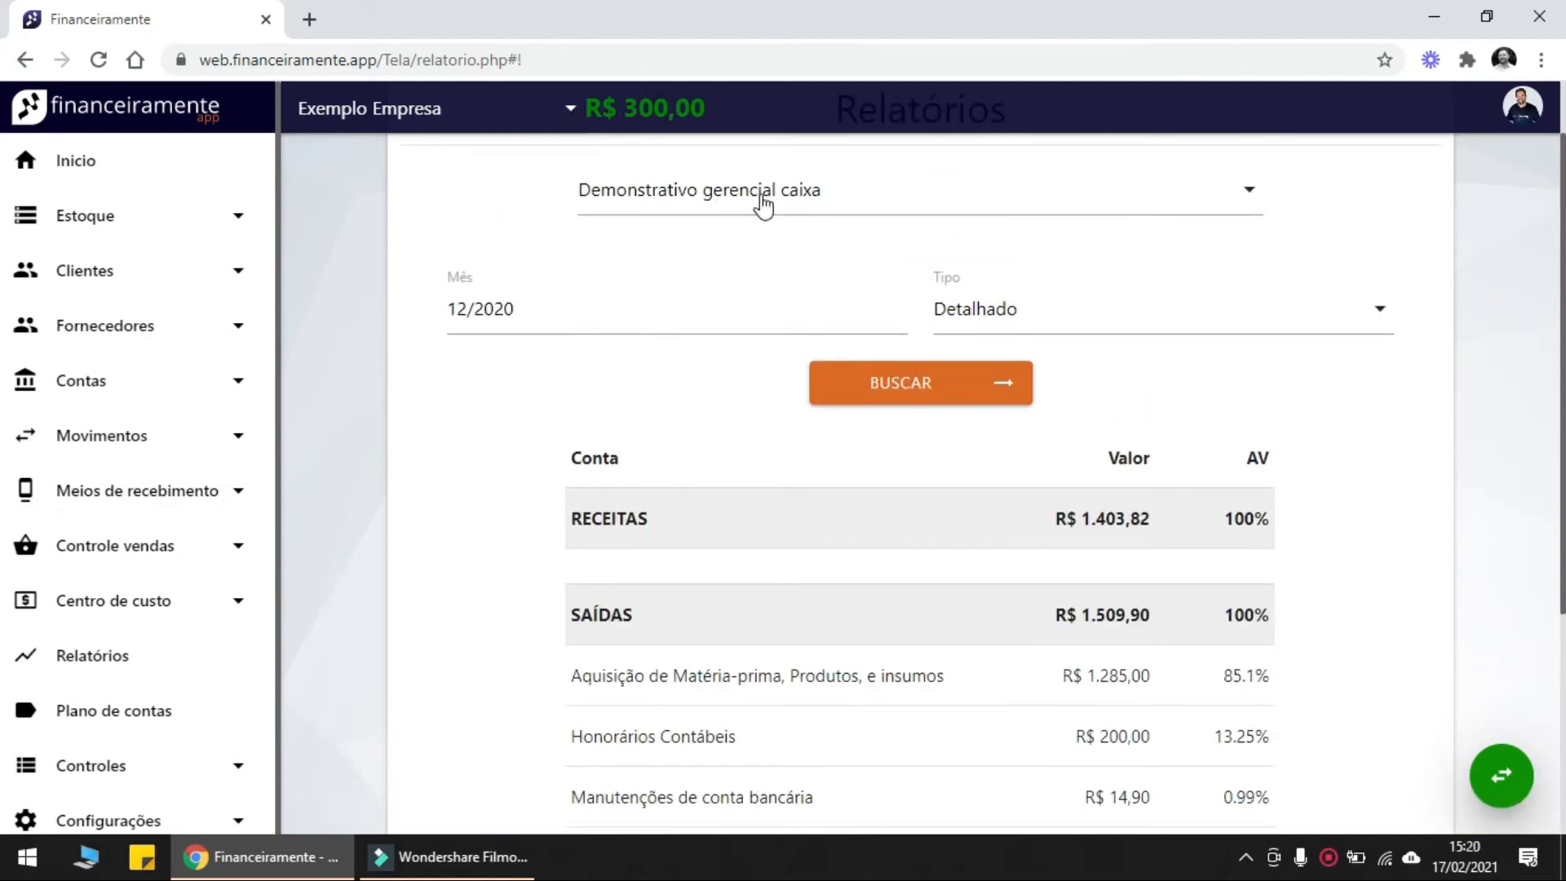
click(1058, 299)
click(1043, 386)
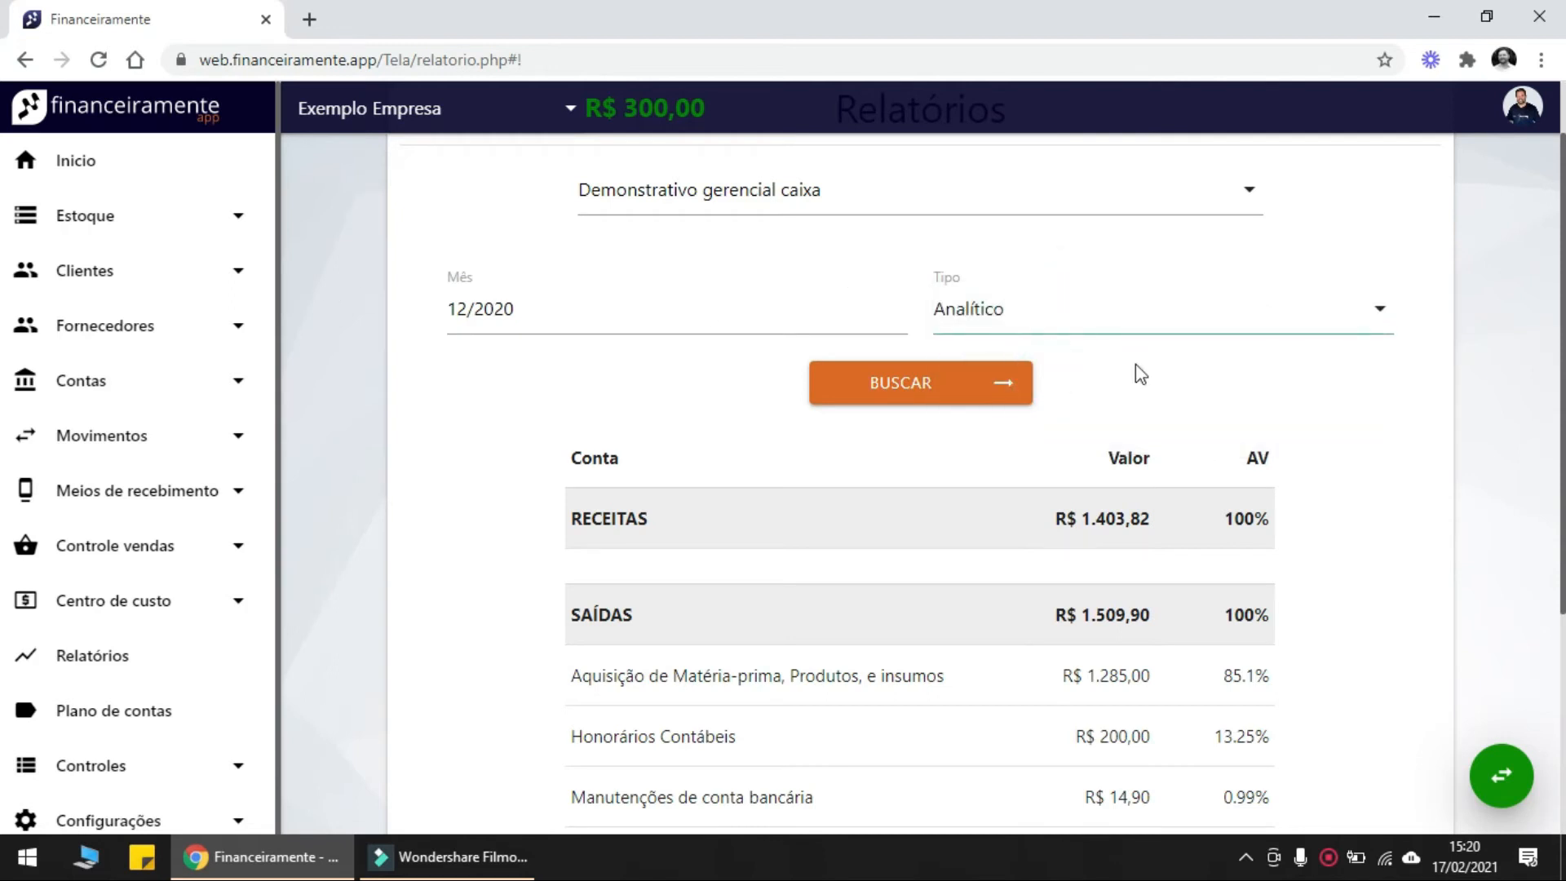
click(916, 393)
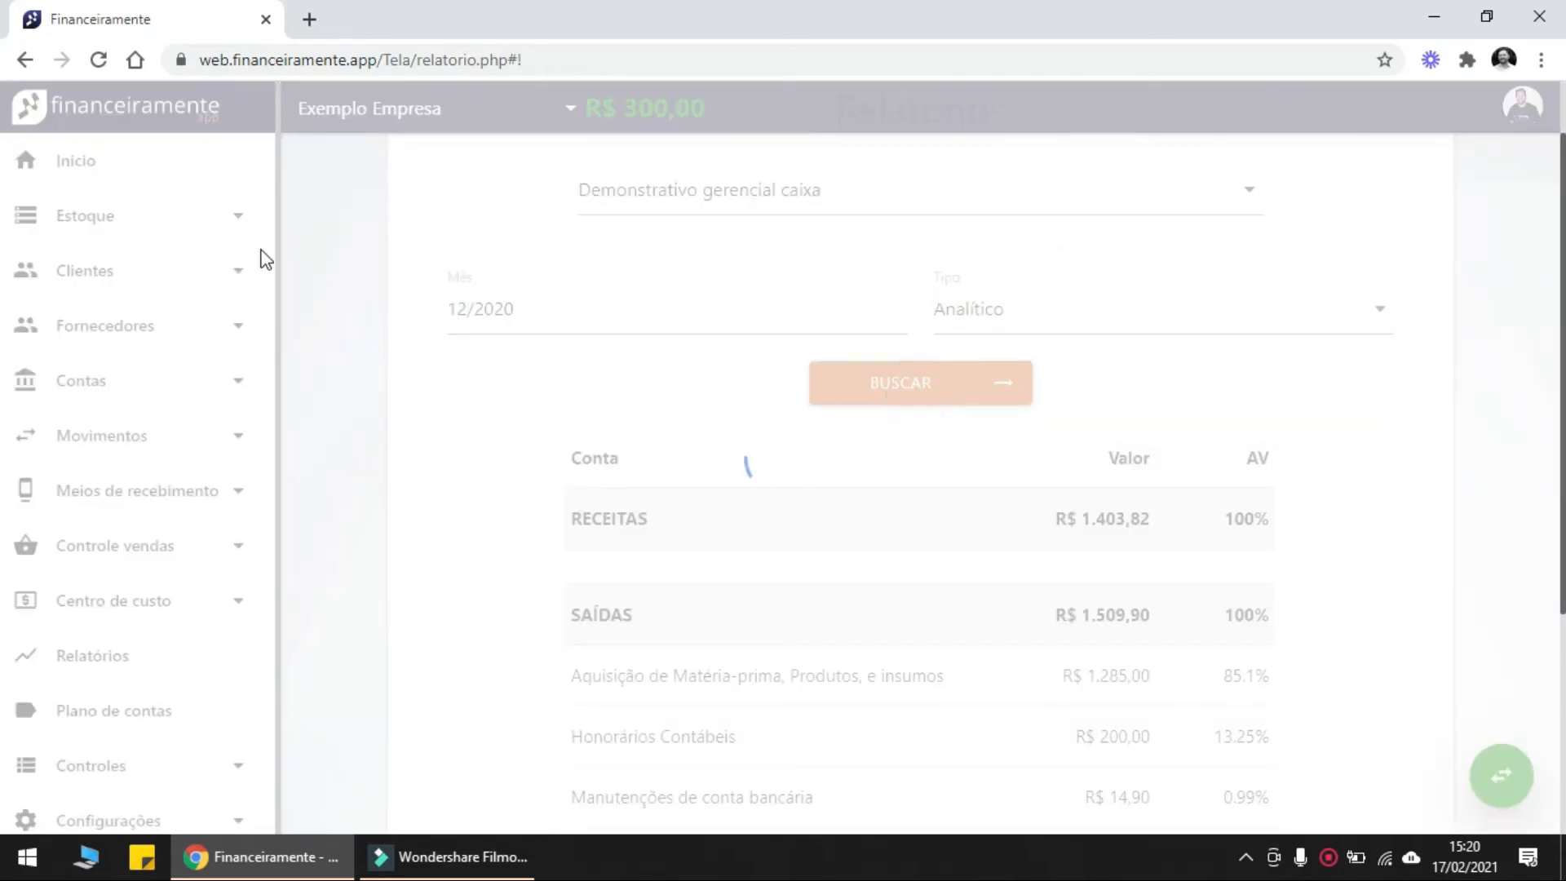
Return to the home dashboard and review February's inflows, outflow categories and balance
click(123, 164)
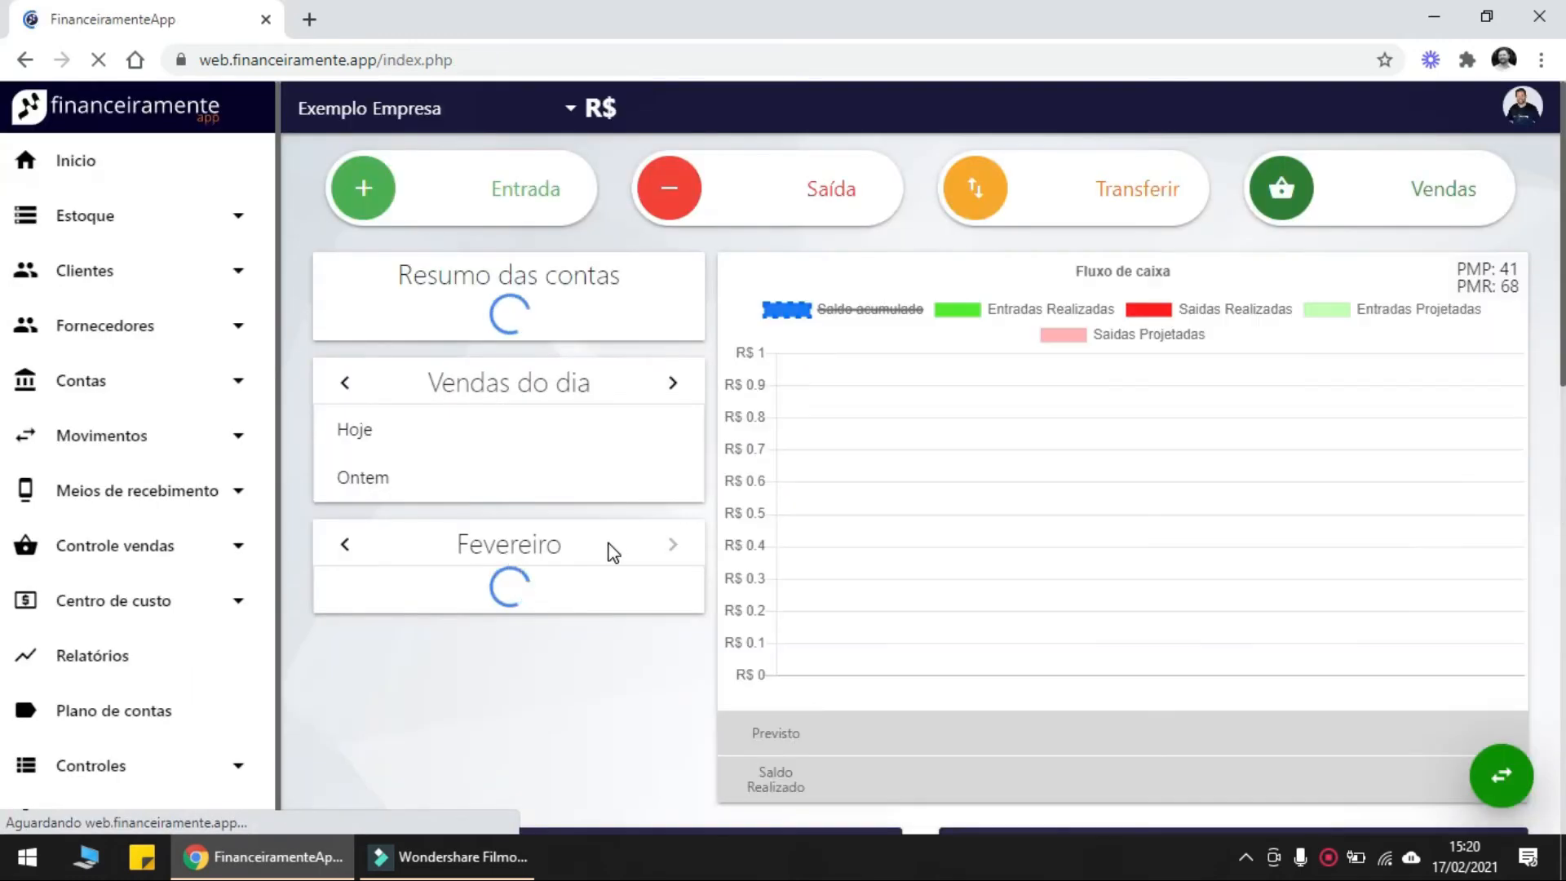
scroll(463, 485, down, 1)
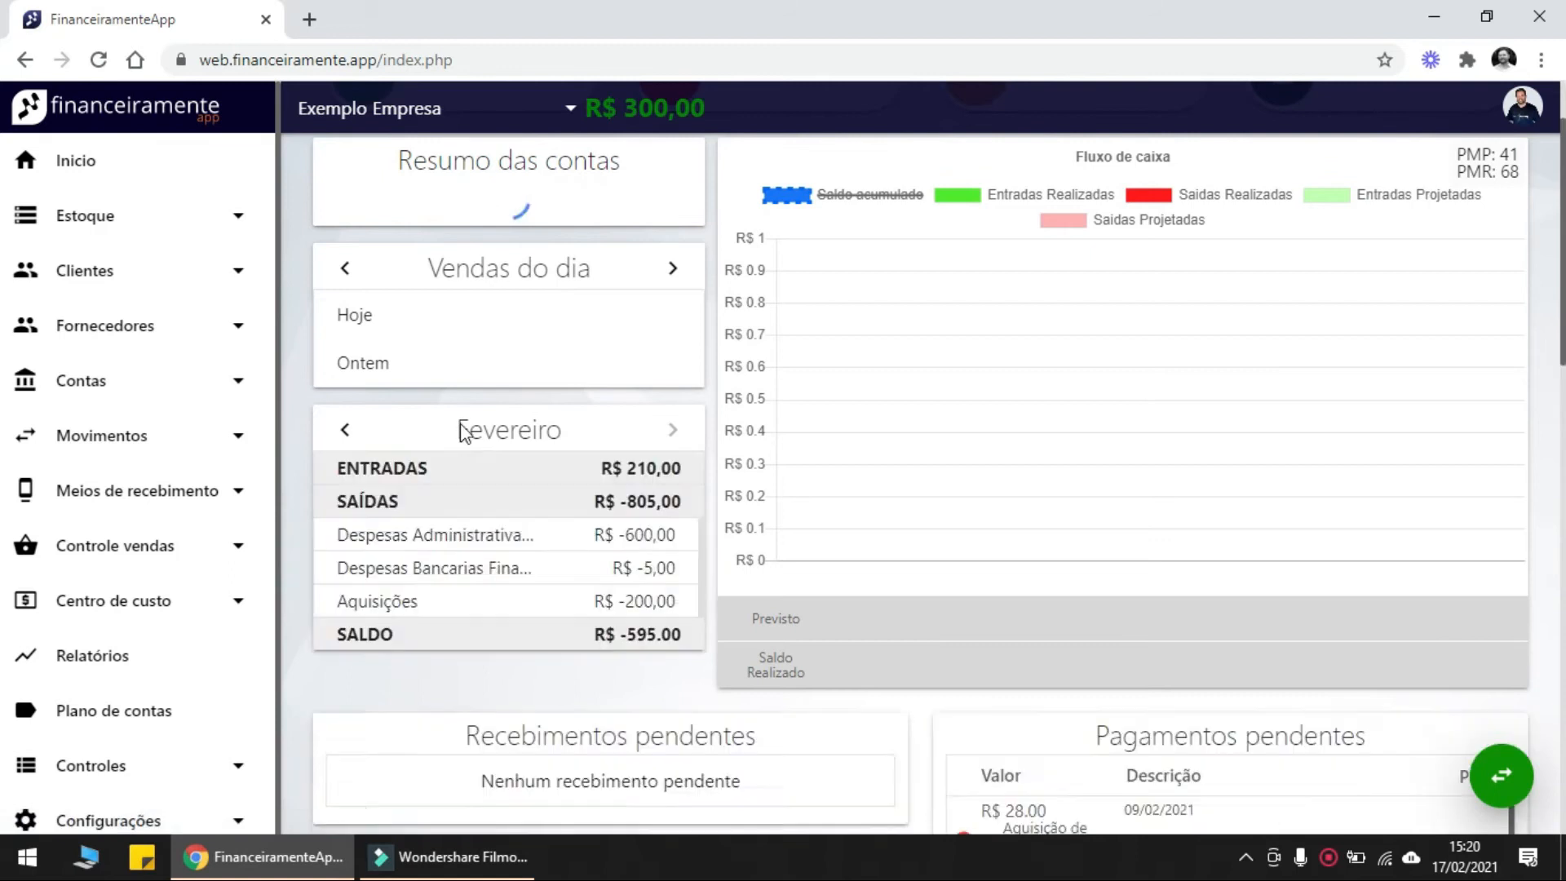
drag(469, 537, 645, 688)
click(545, 725)
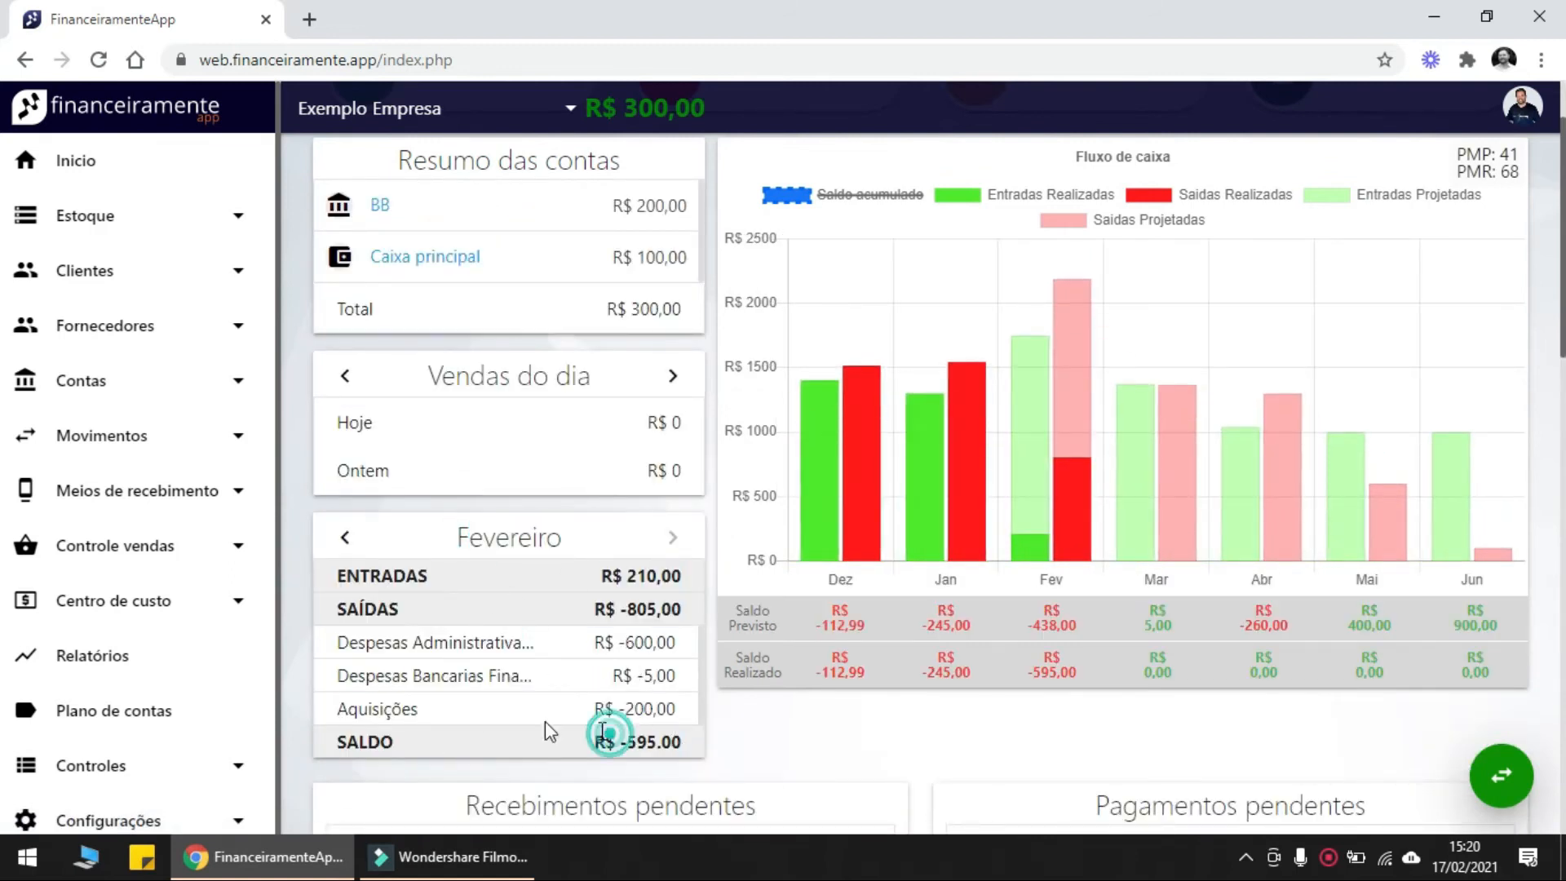
scroll(629, 710, down, 1)
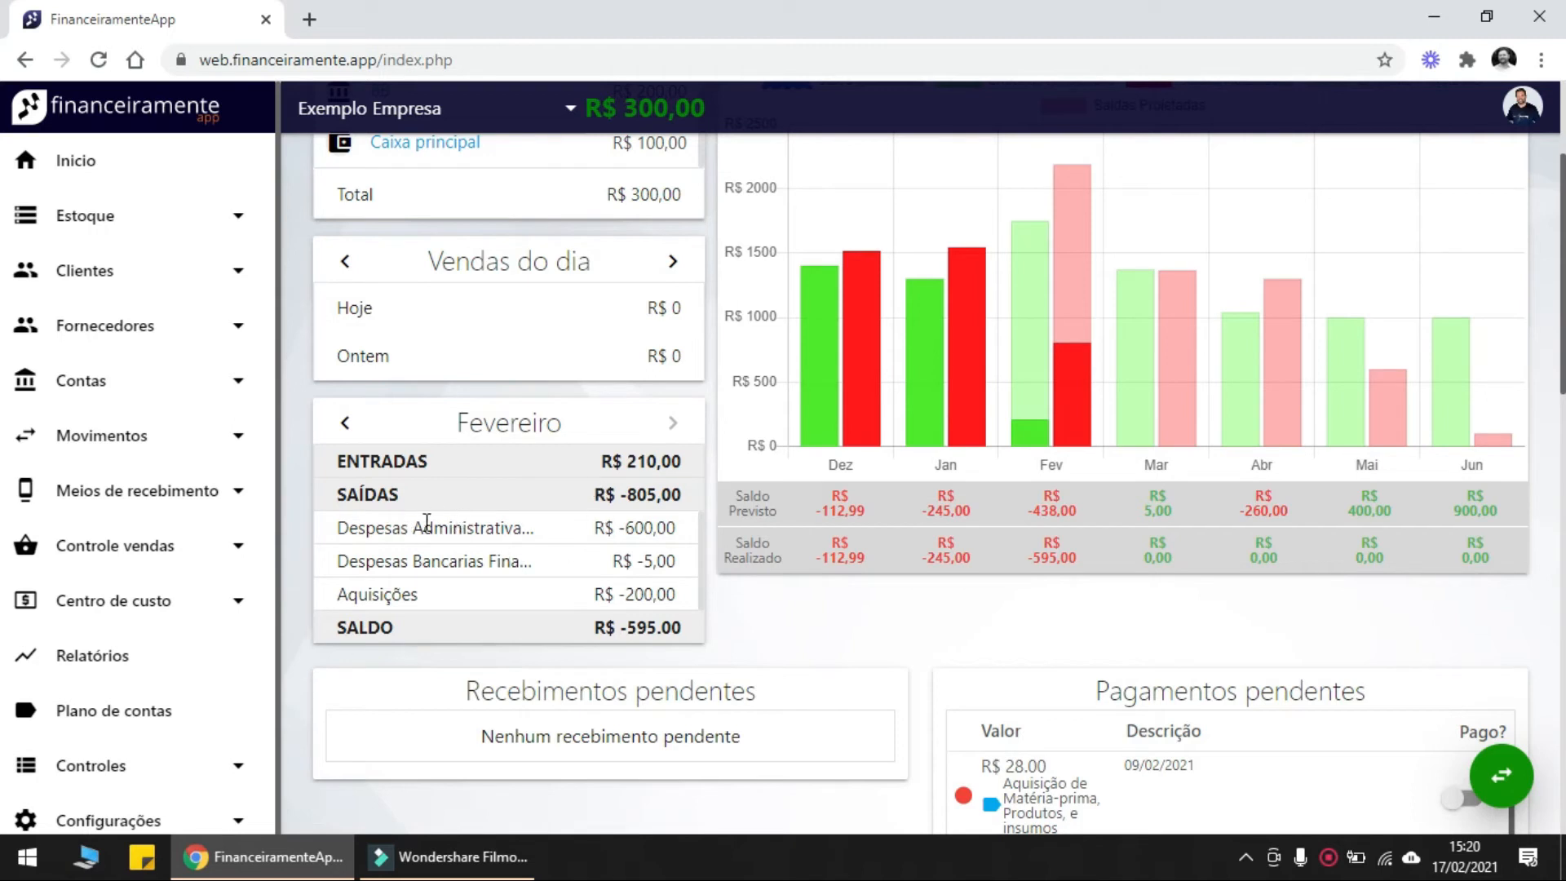
drag(682, 624, 631, 465)
click(587, 468)
Open the chart of accounts and examine the inflow category groups Receita, Receitas Financeiras and Outras
scroll(175, 621, down, 1)
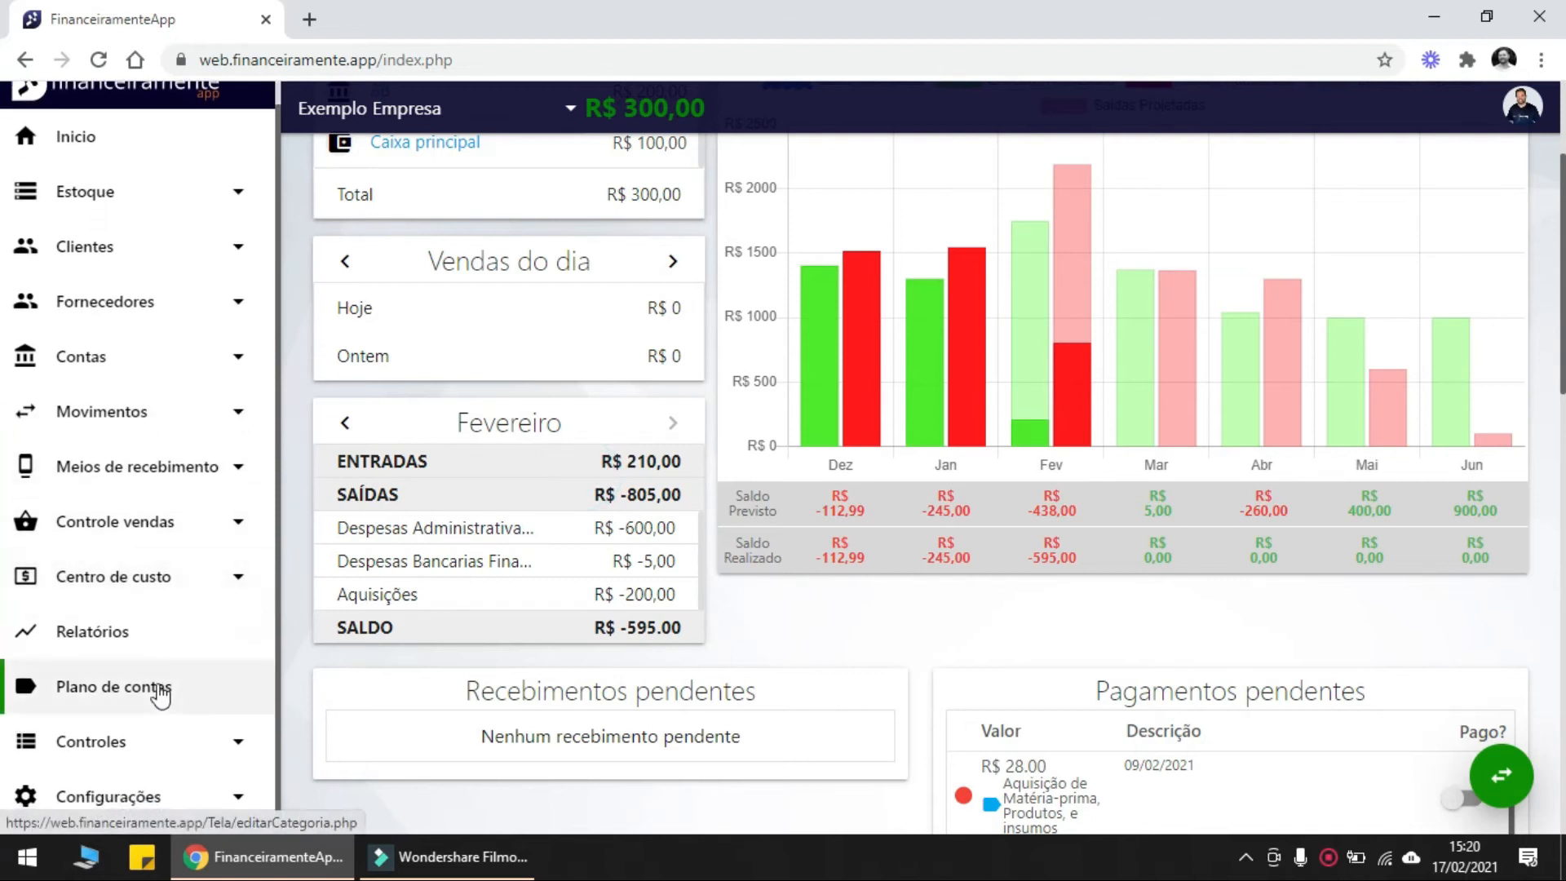
click(158, 686)
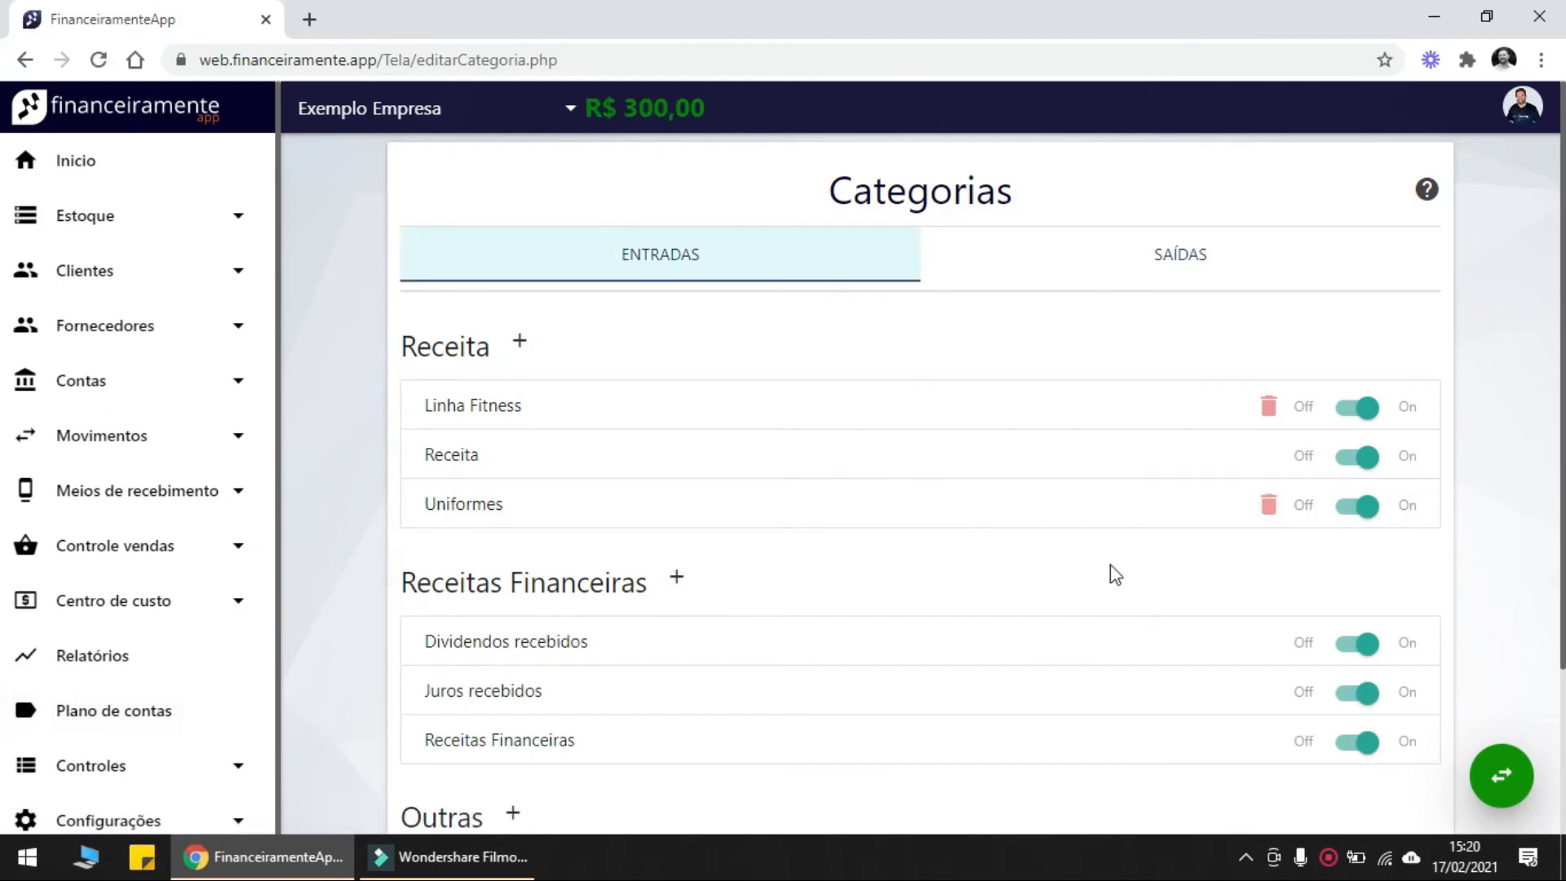
scroll(1111, 567, down, 2)
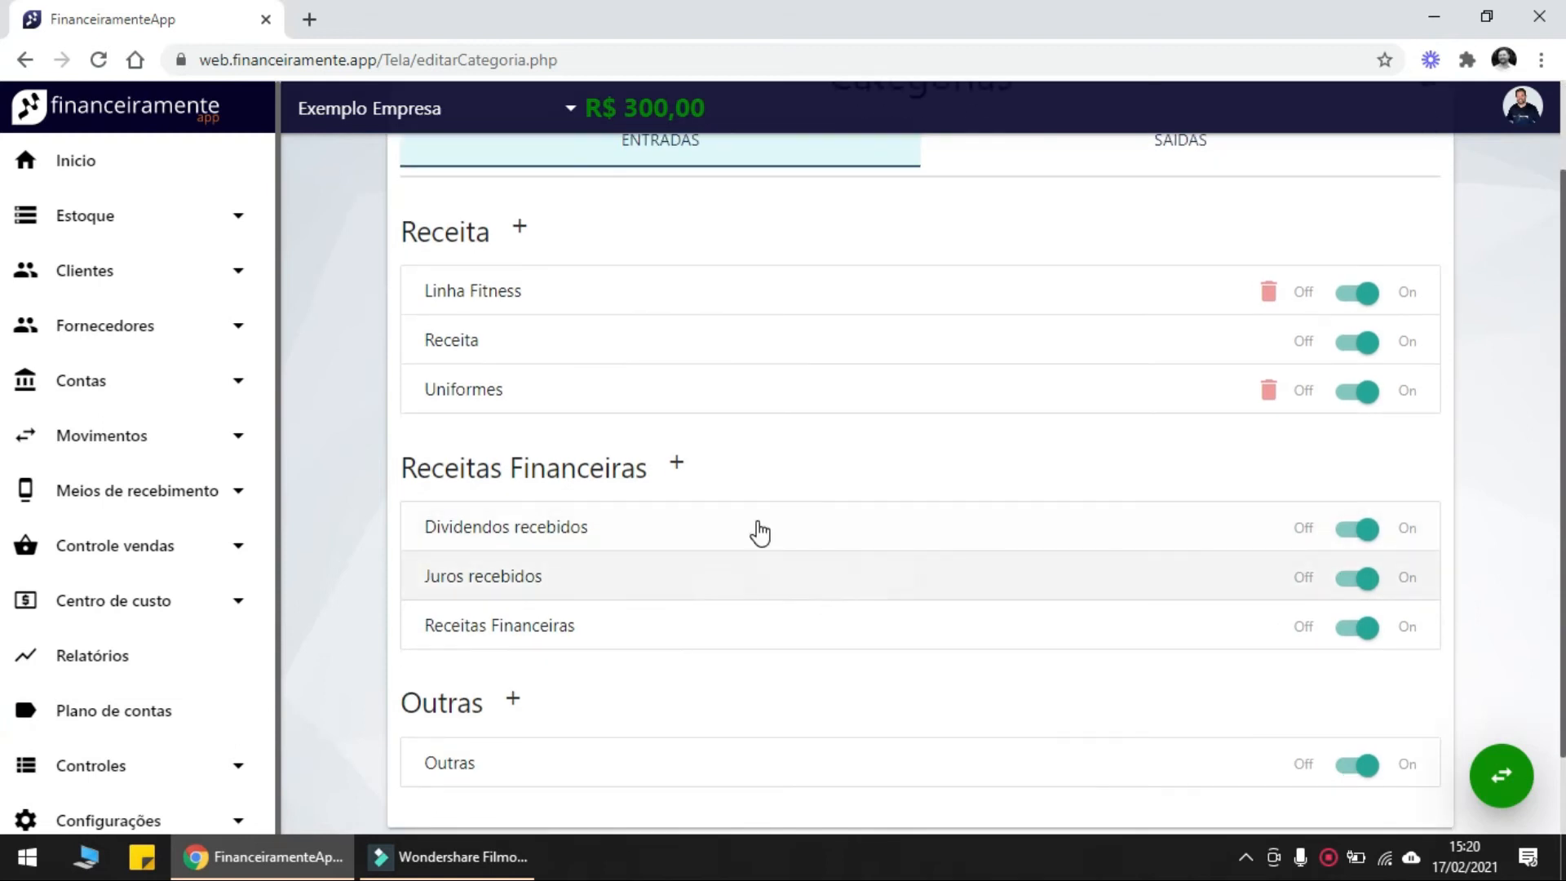
scroll(658, 501, up, 2)
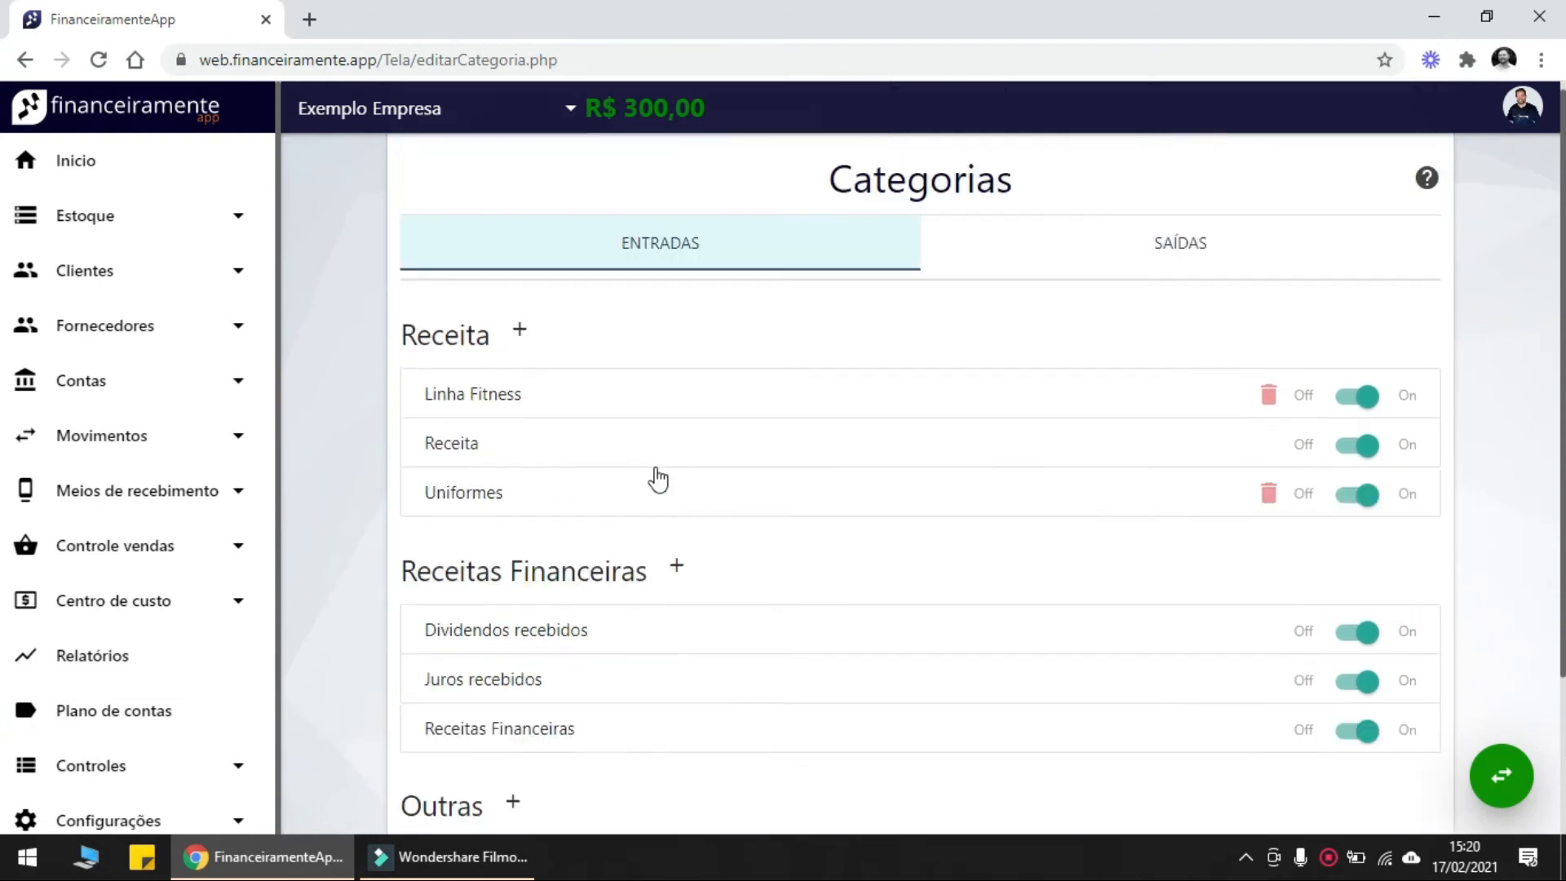
scroll(553, 441, down, 2)
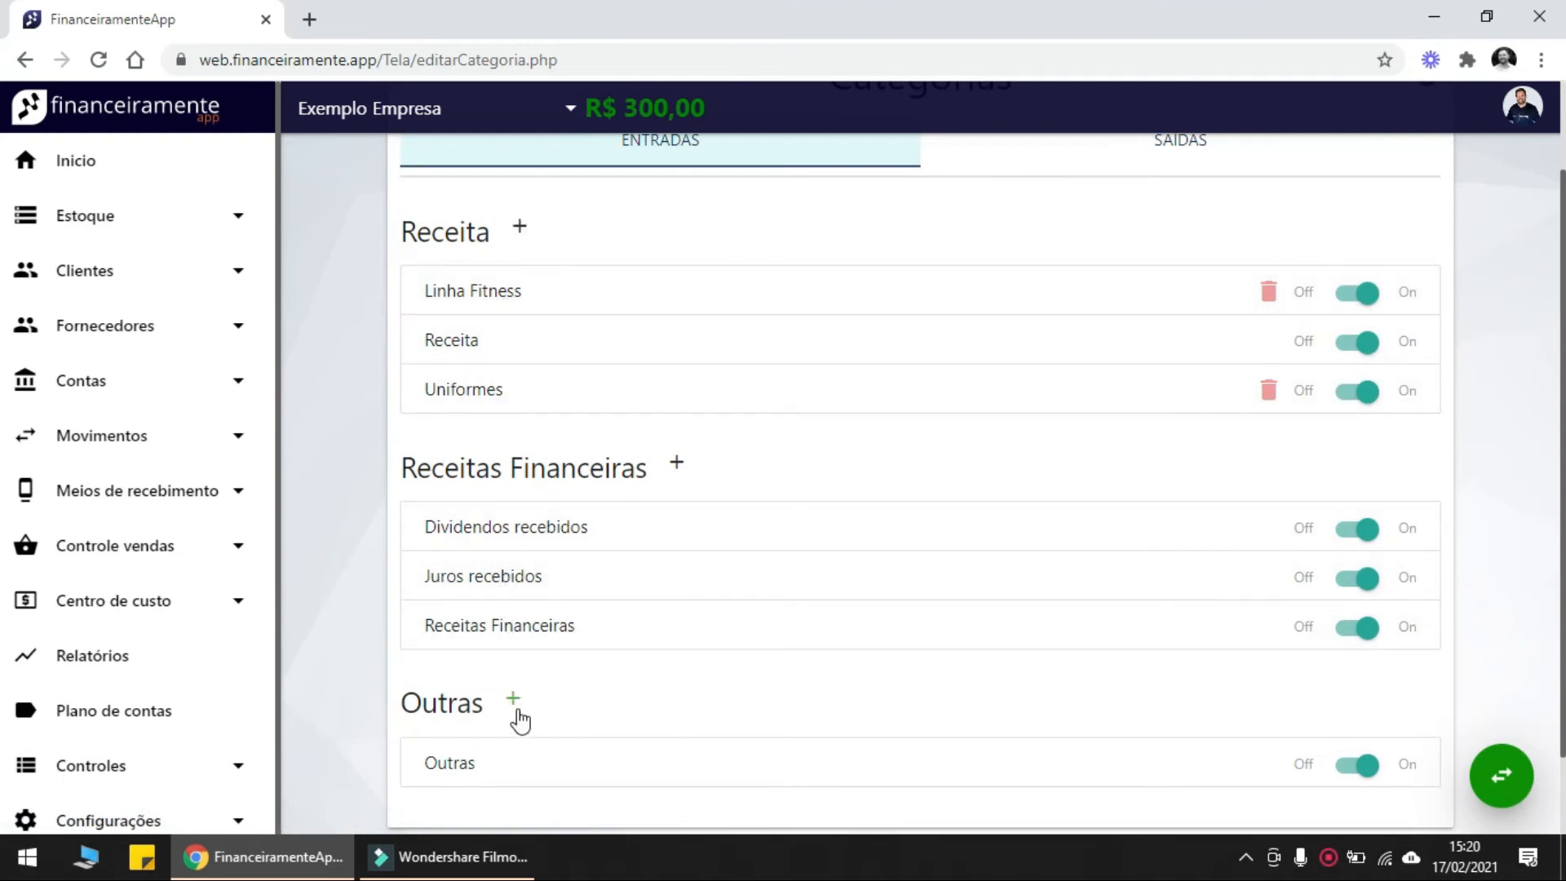
scroll(500, 244, down, 2)
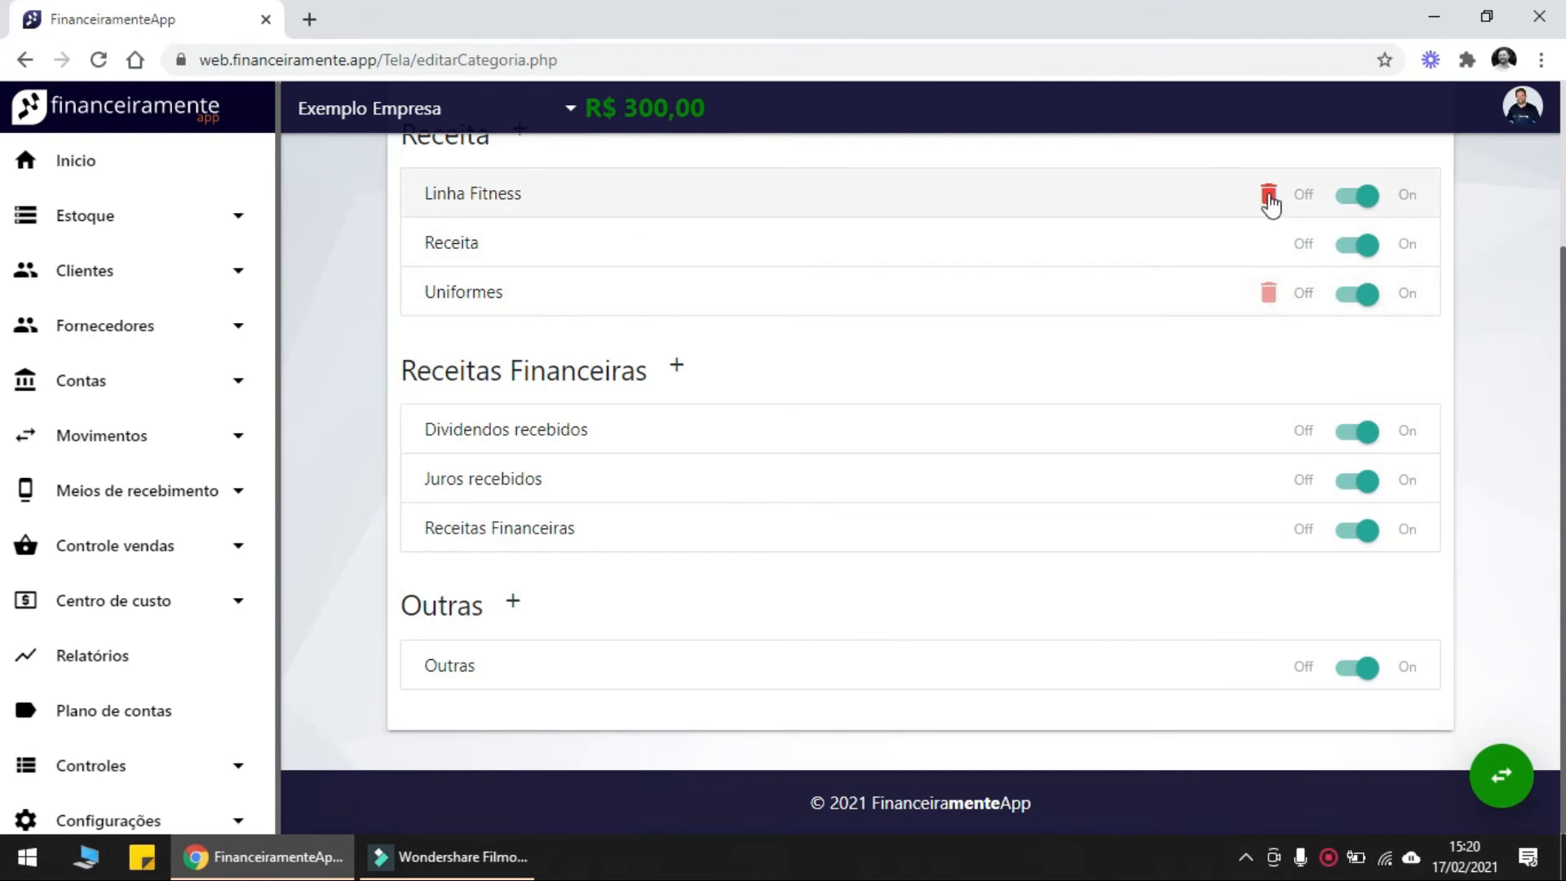
scroll(1060, 408, up, 3)
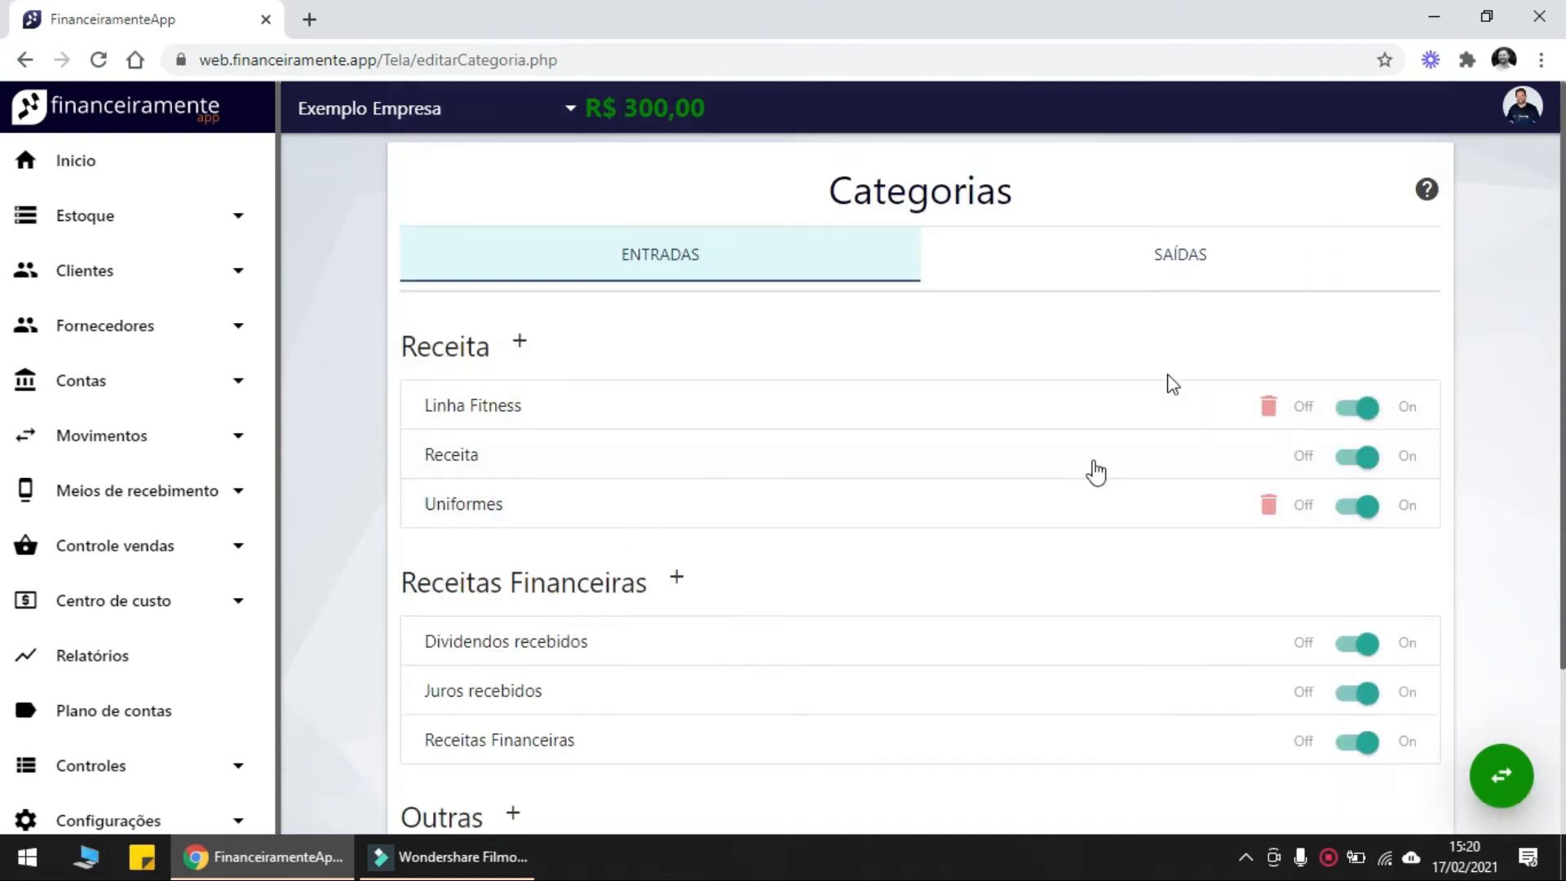
Deactivate the Dividendos recebidos, Juros recebidos and Receitas Financeiras categories in the Receitas Financeiras group
scroll(818, 647, down, 2)
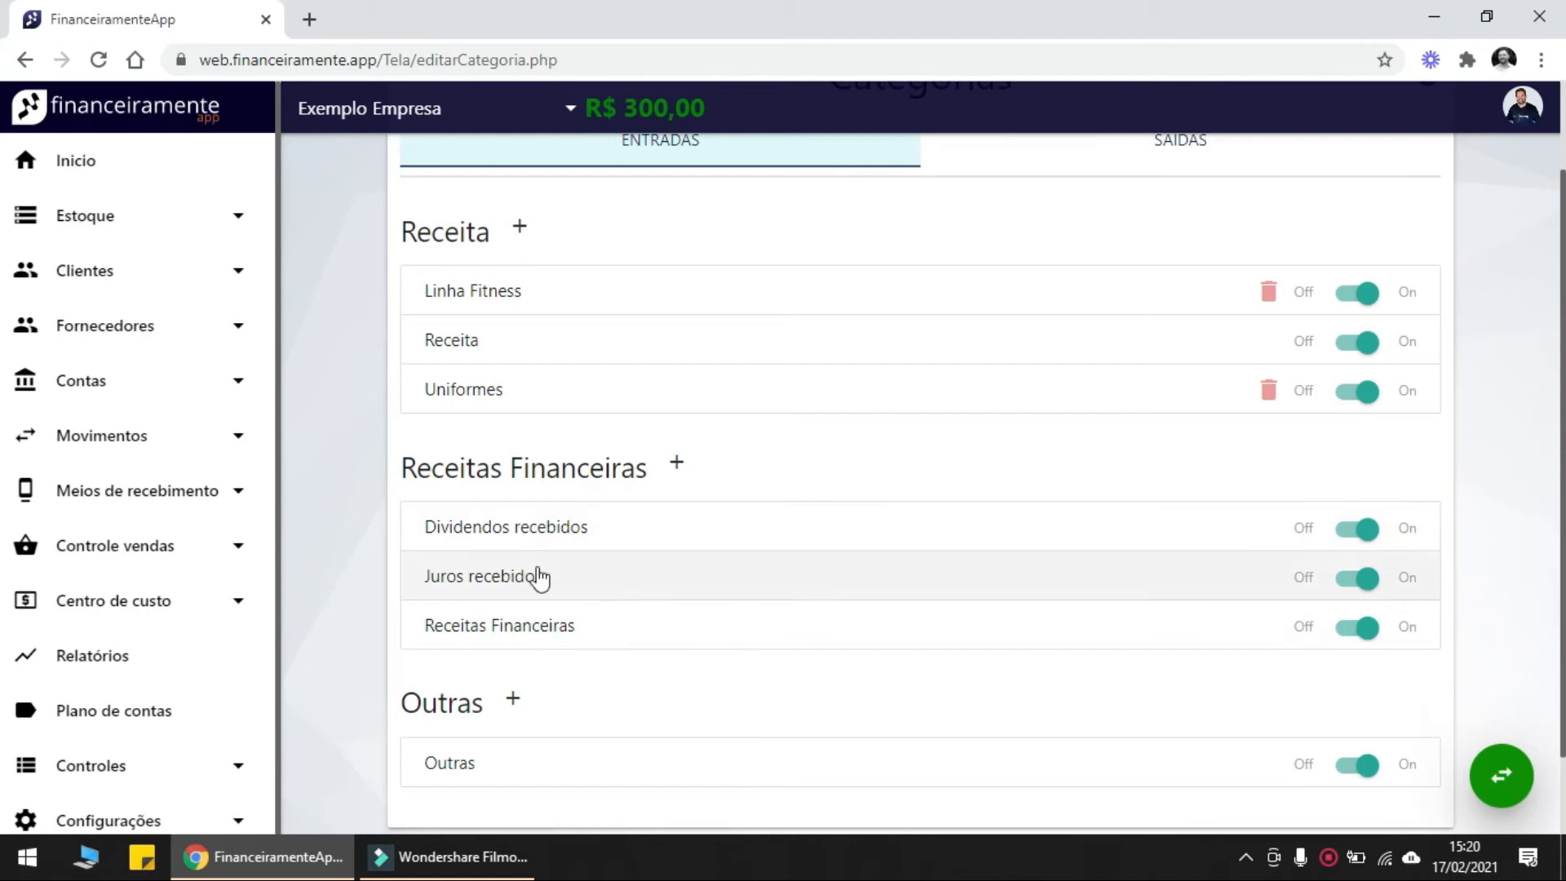
click(1367, 535)
click(1367, 584)
click(1370, 641)
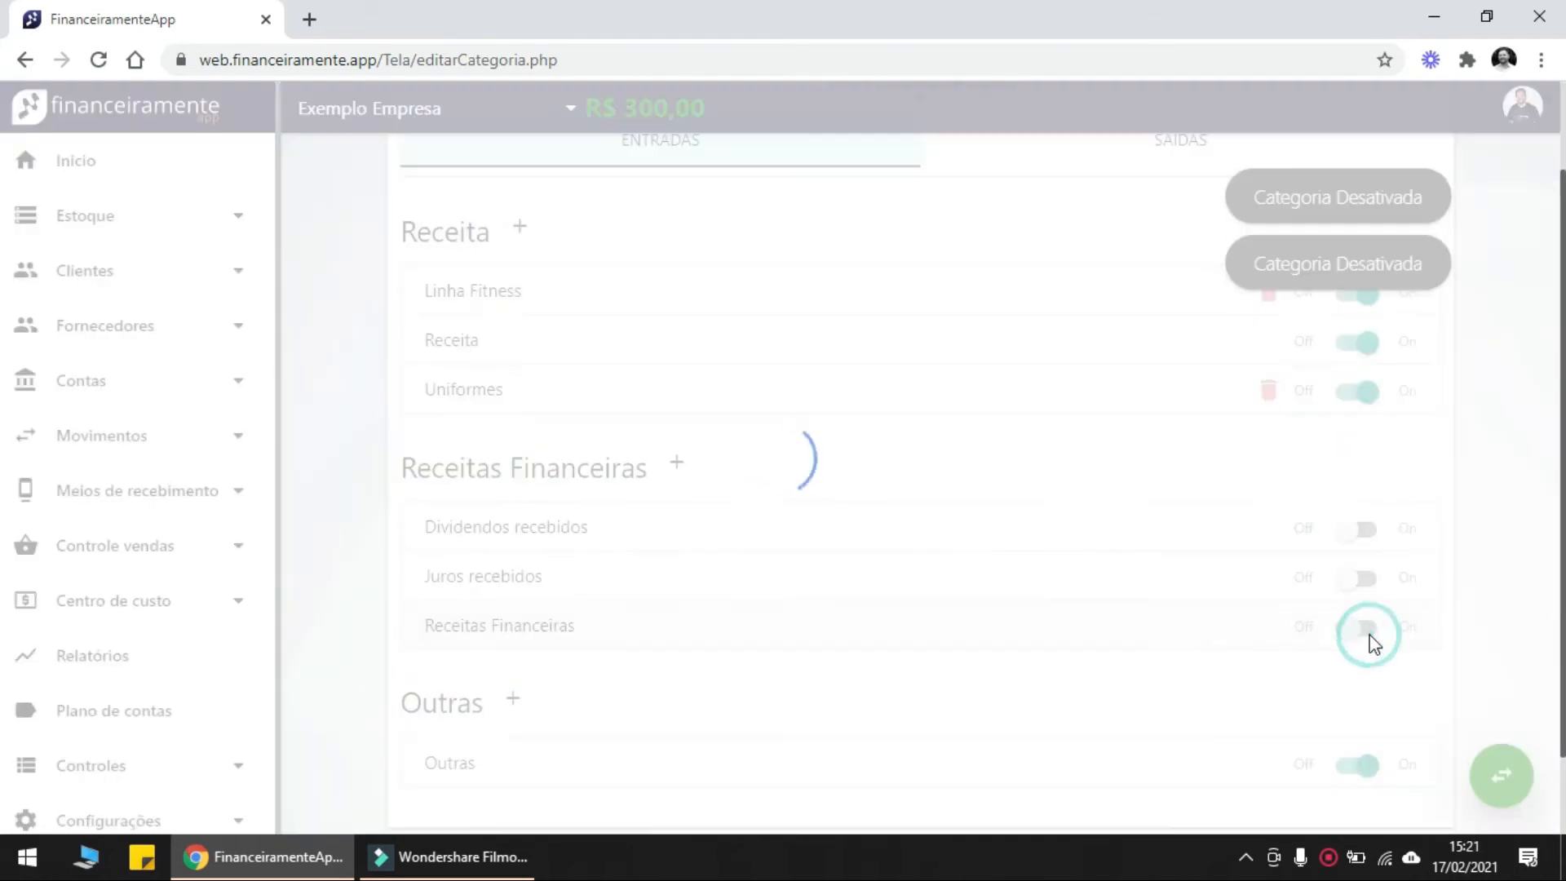
scroll(915, 495, down, 1)
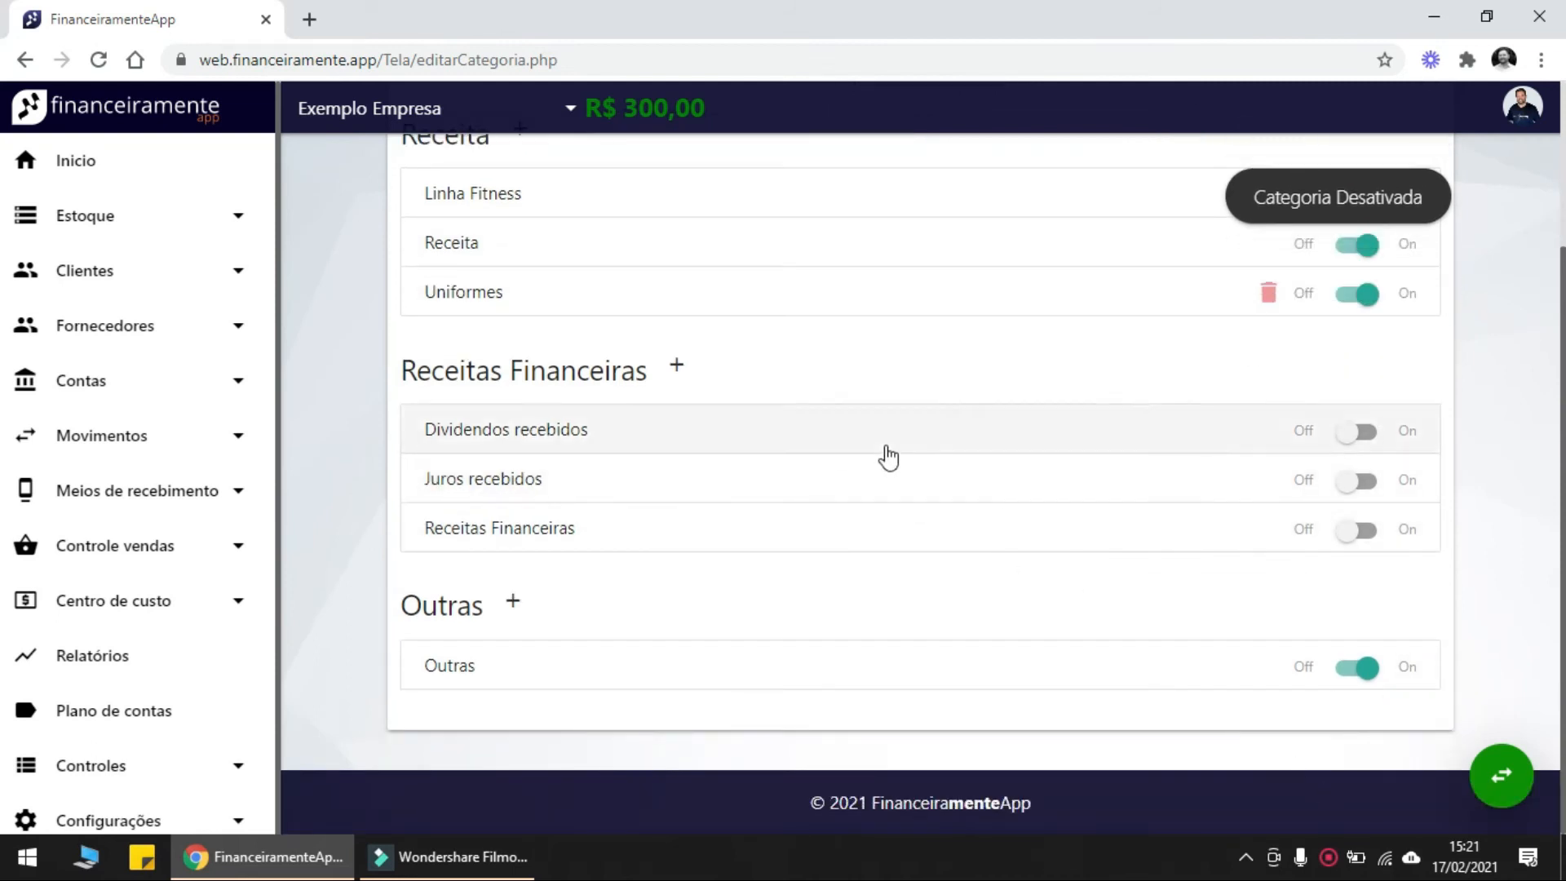
scroll(1420, 506, up, 2)
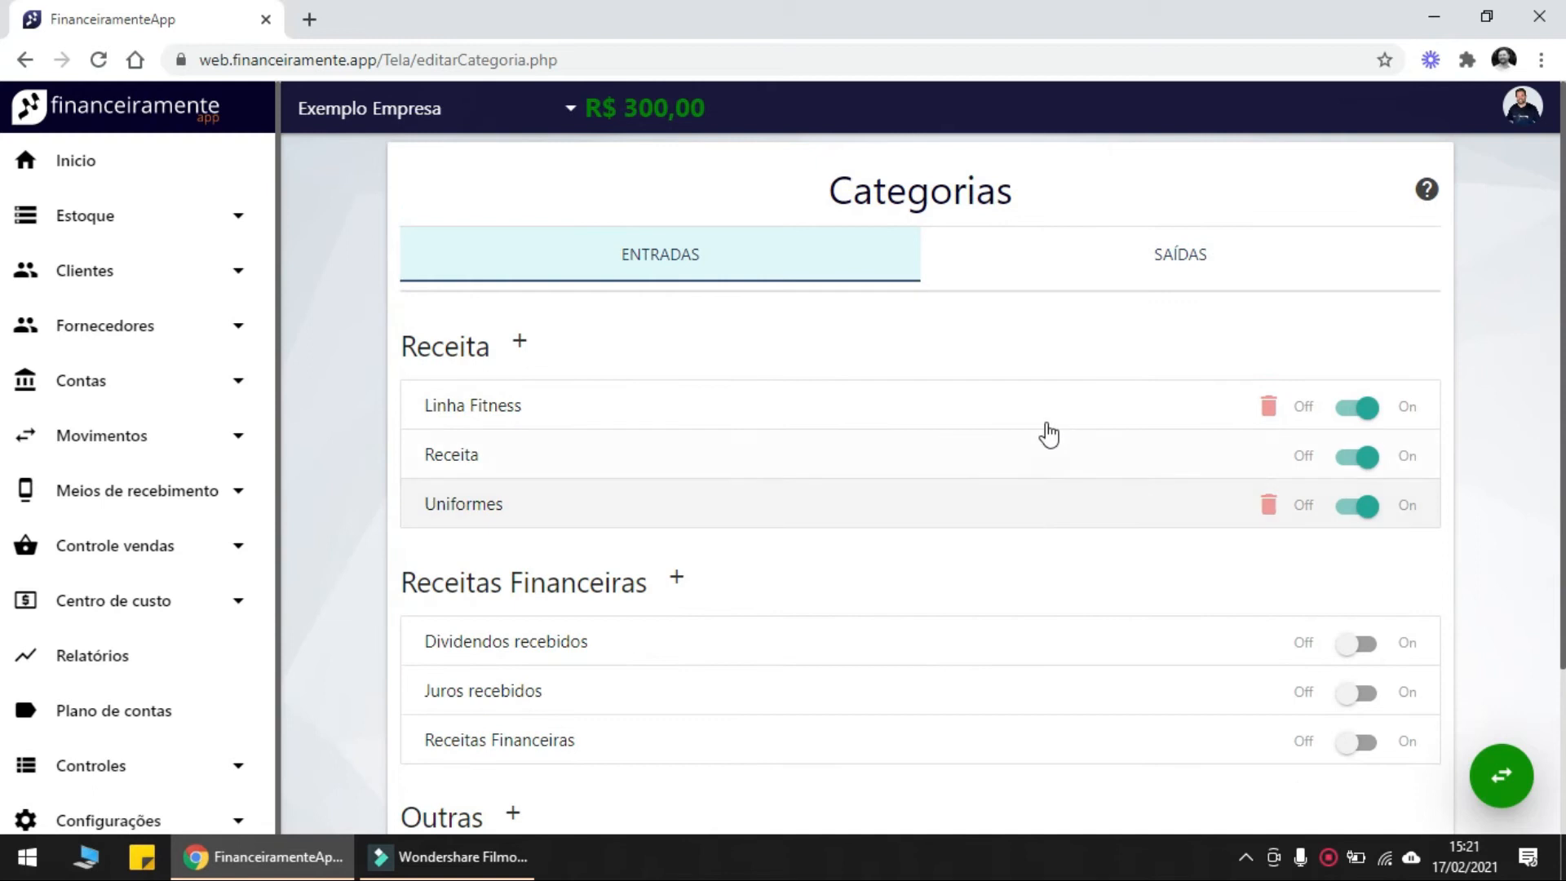
scroll(635, 496, down, 1)
scroll(1094, 298, up, 1)
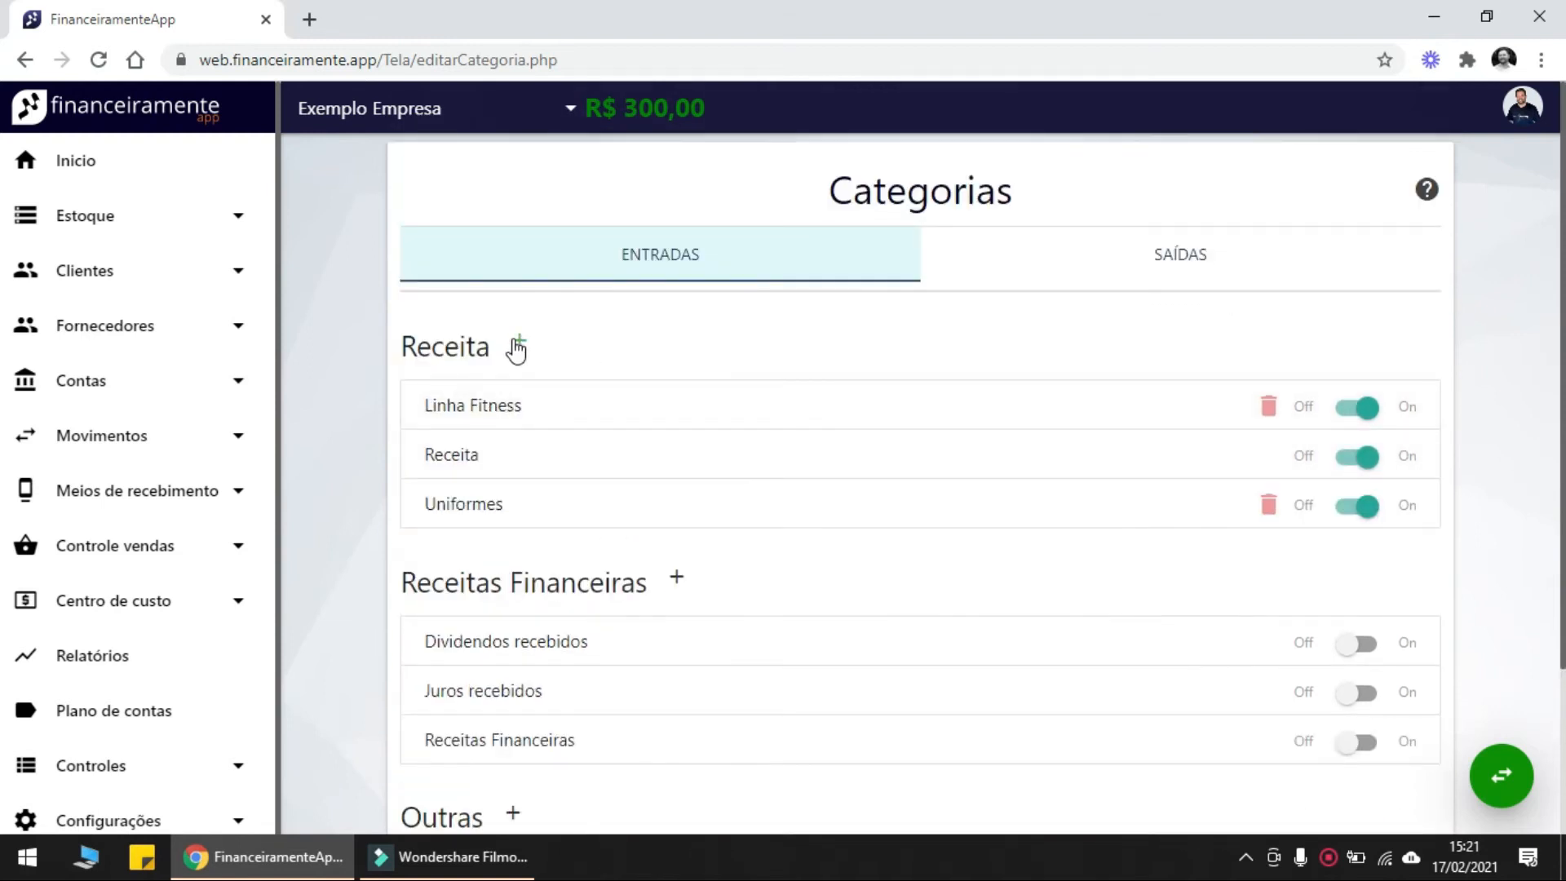
Examine the outflow categories, from Custos Variáveis through Impostos, Fretes, Comissões and Impostos Fixos to Recursos Humanos
click(1209, 278)
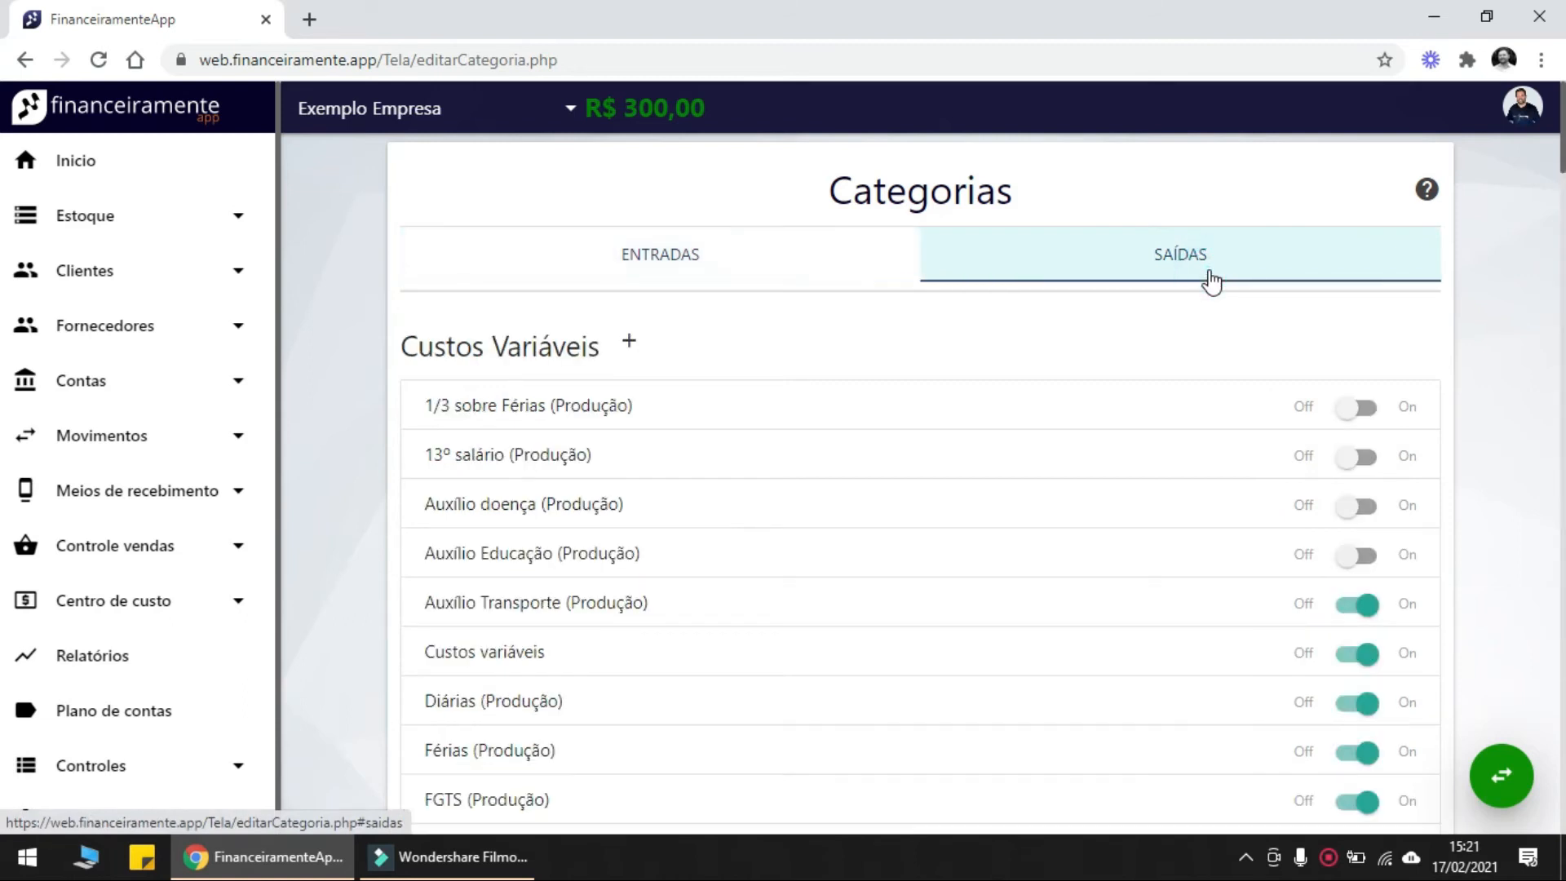
scroll(639, 359, down, 4)
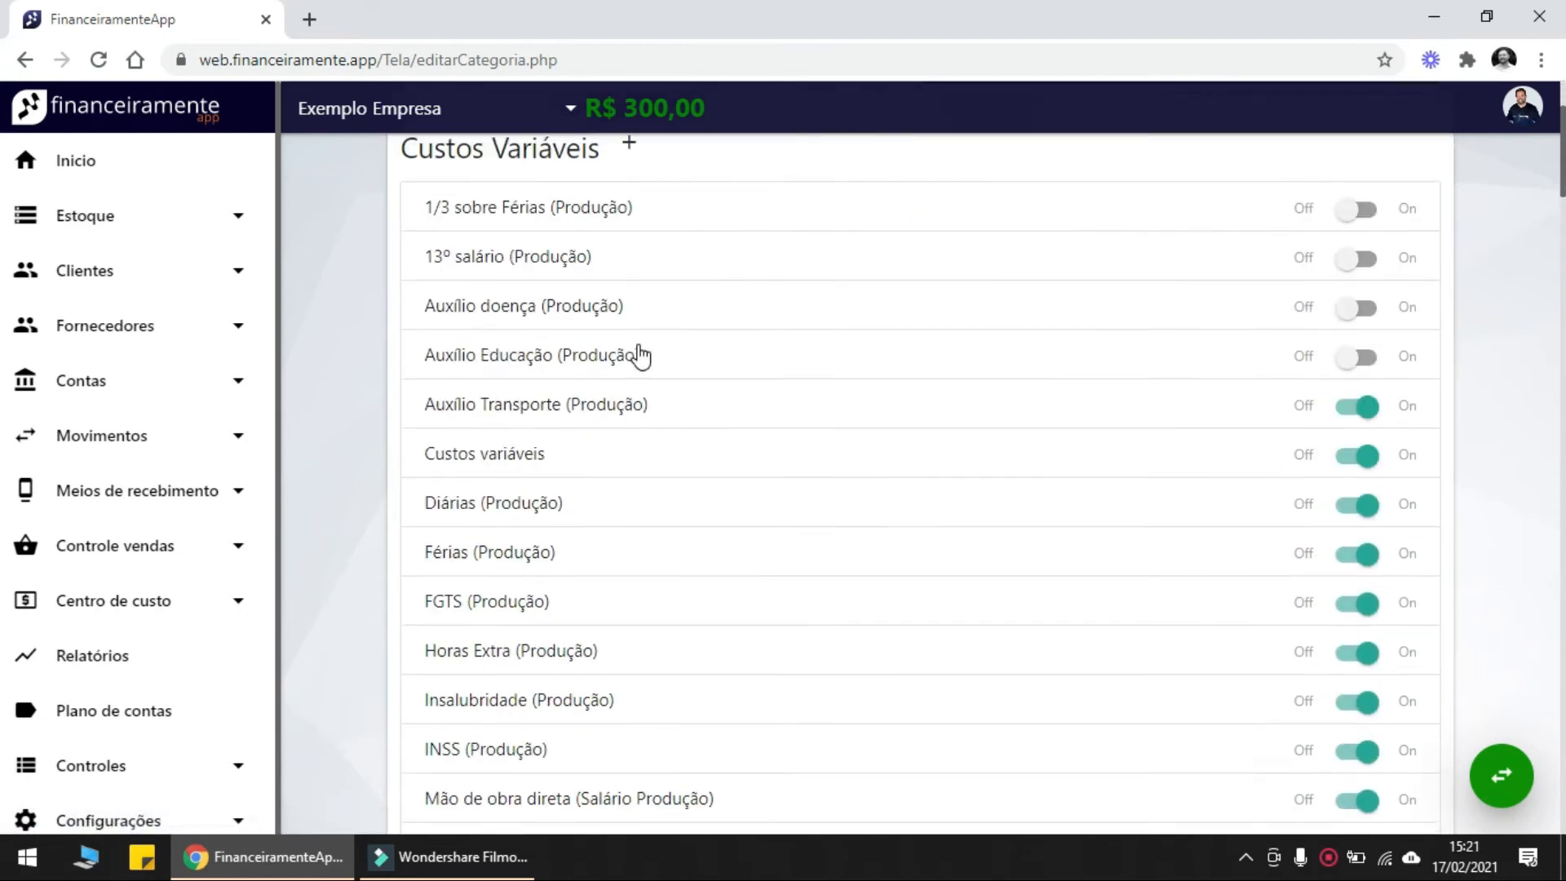
scroll(830, 502, down, 10)
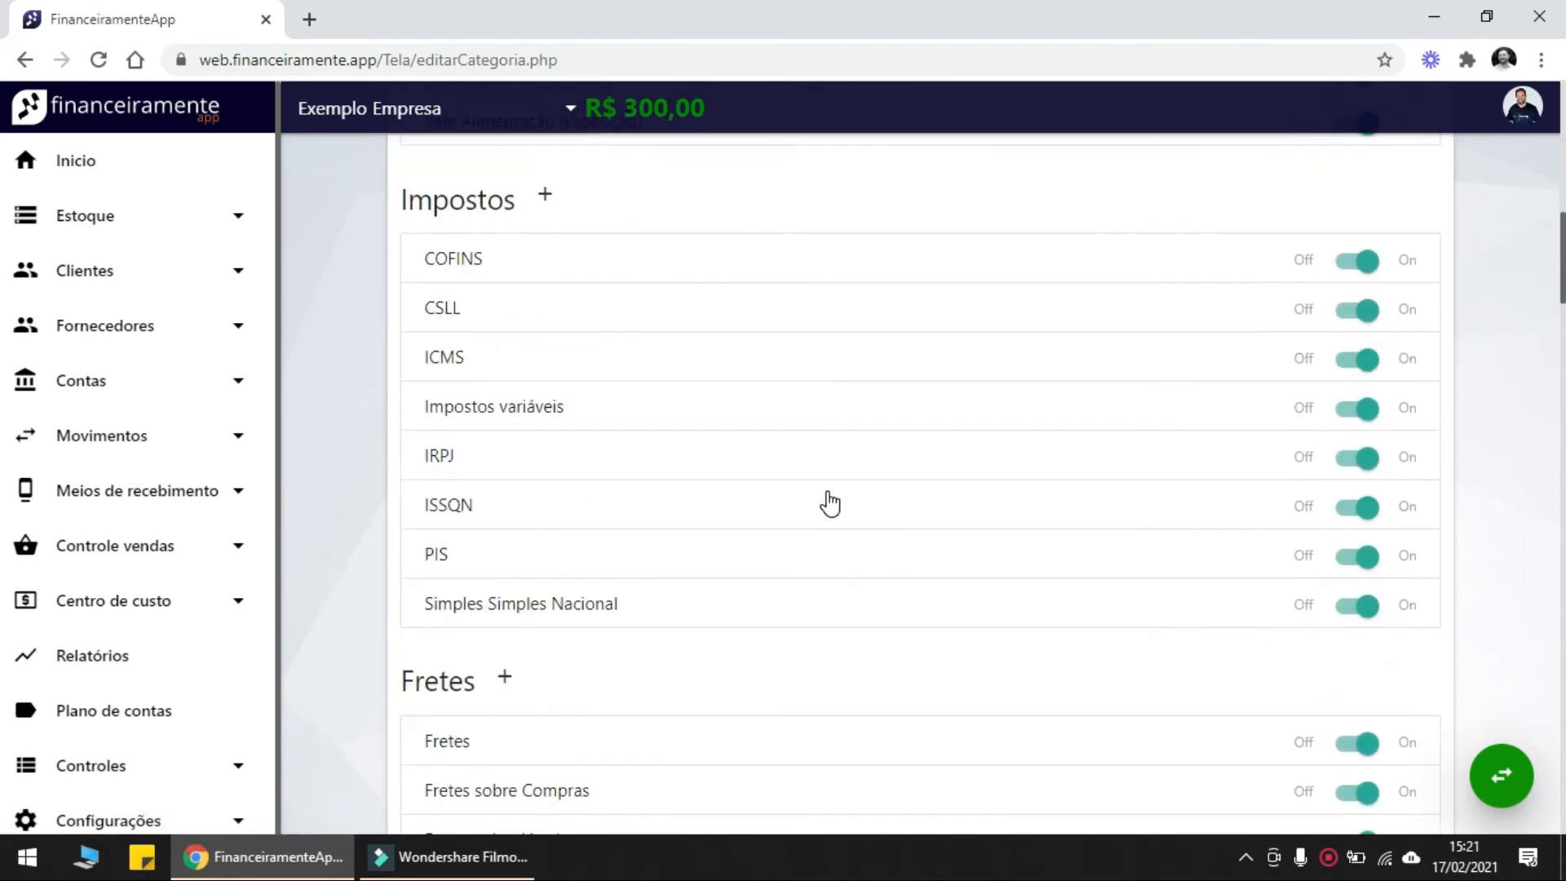
scroll(832, 502, up, 7)
scroll(833, 502, up, 7)
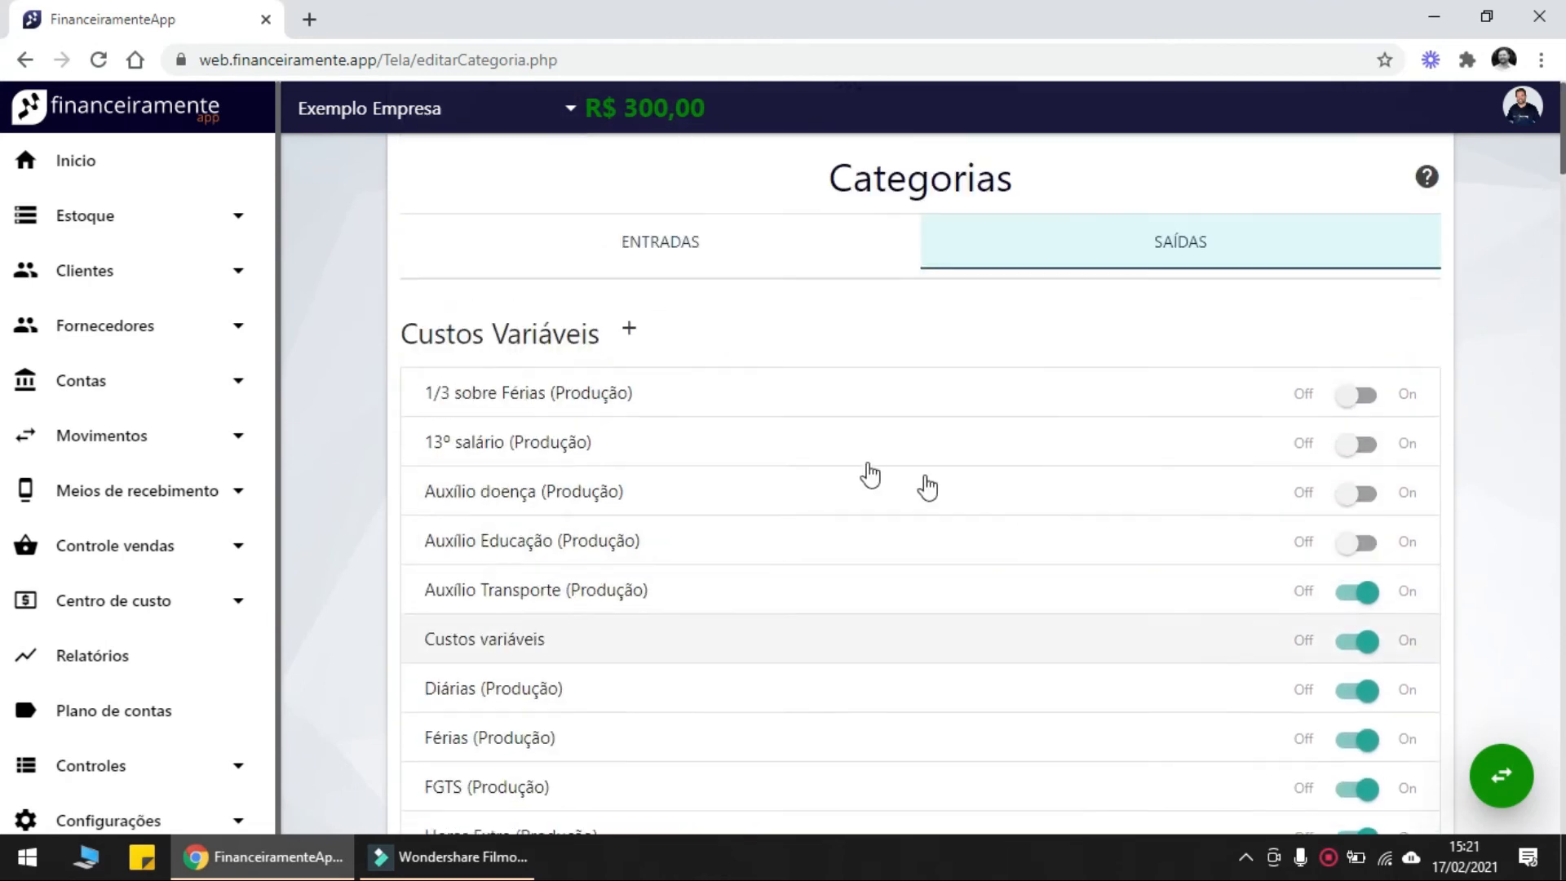
double_click(405, 345)
click(720, 340)
scroll(617, 457, down, 6)
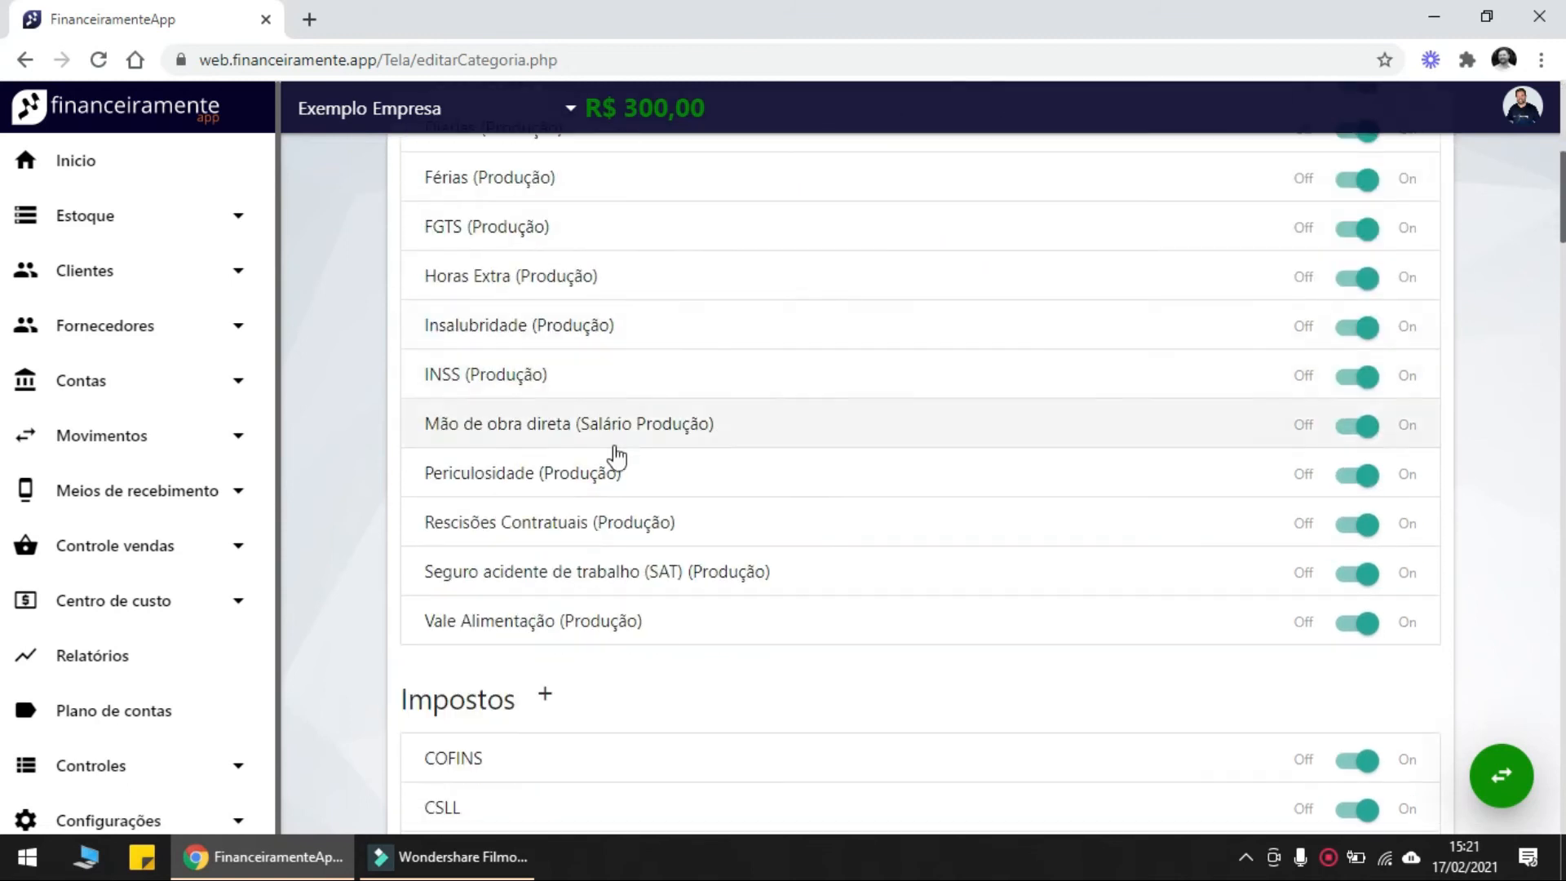
scroll(618, 457, down, 3)
scroll(521, 492, down, 8)
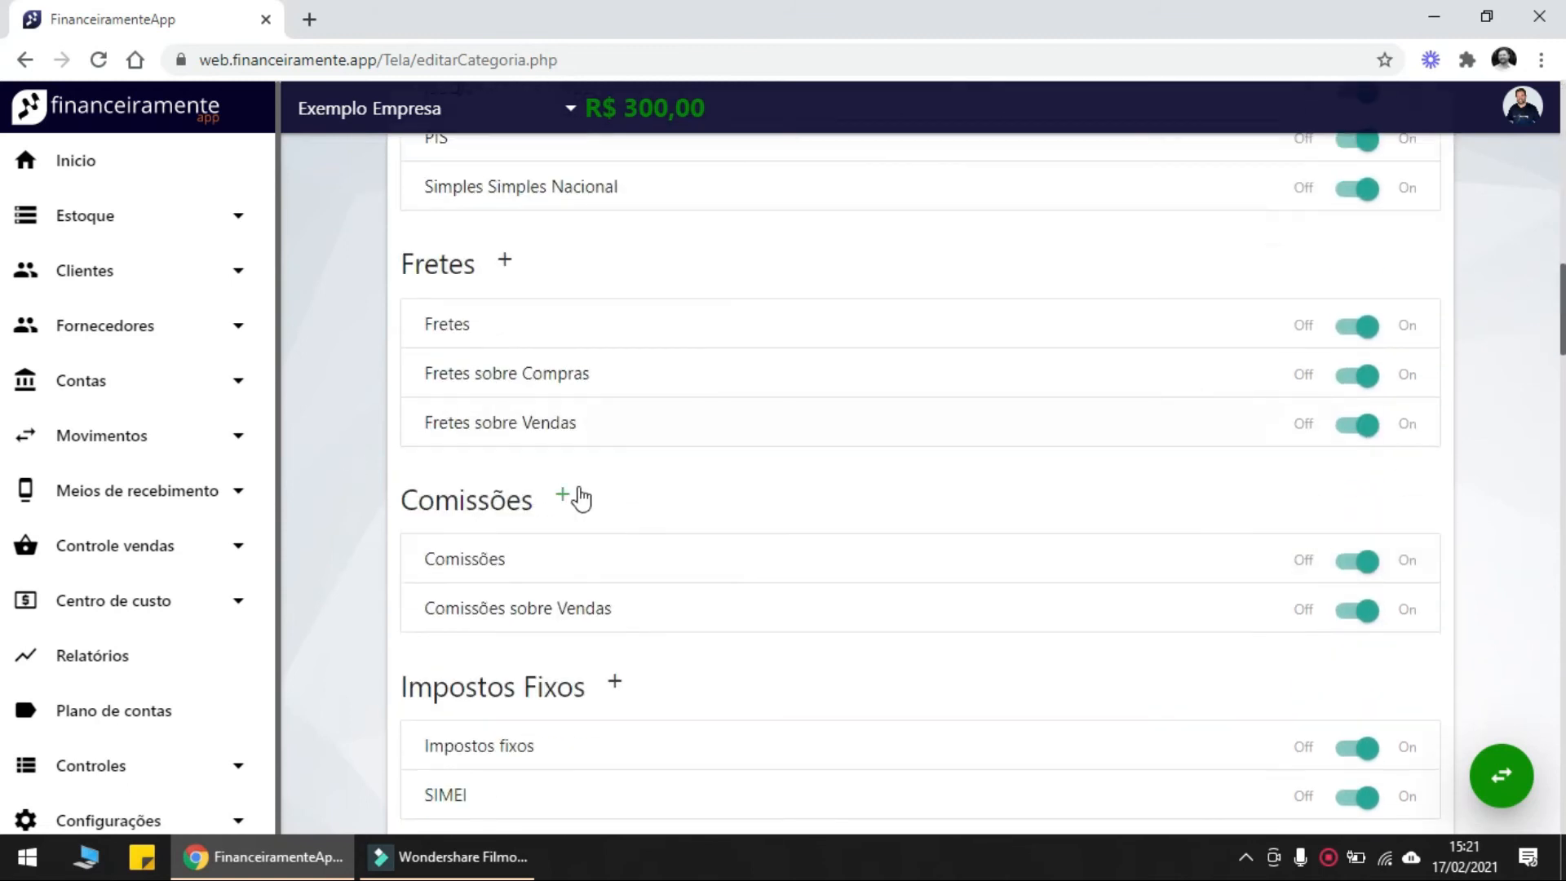
scroll(571, 479, down, 4)
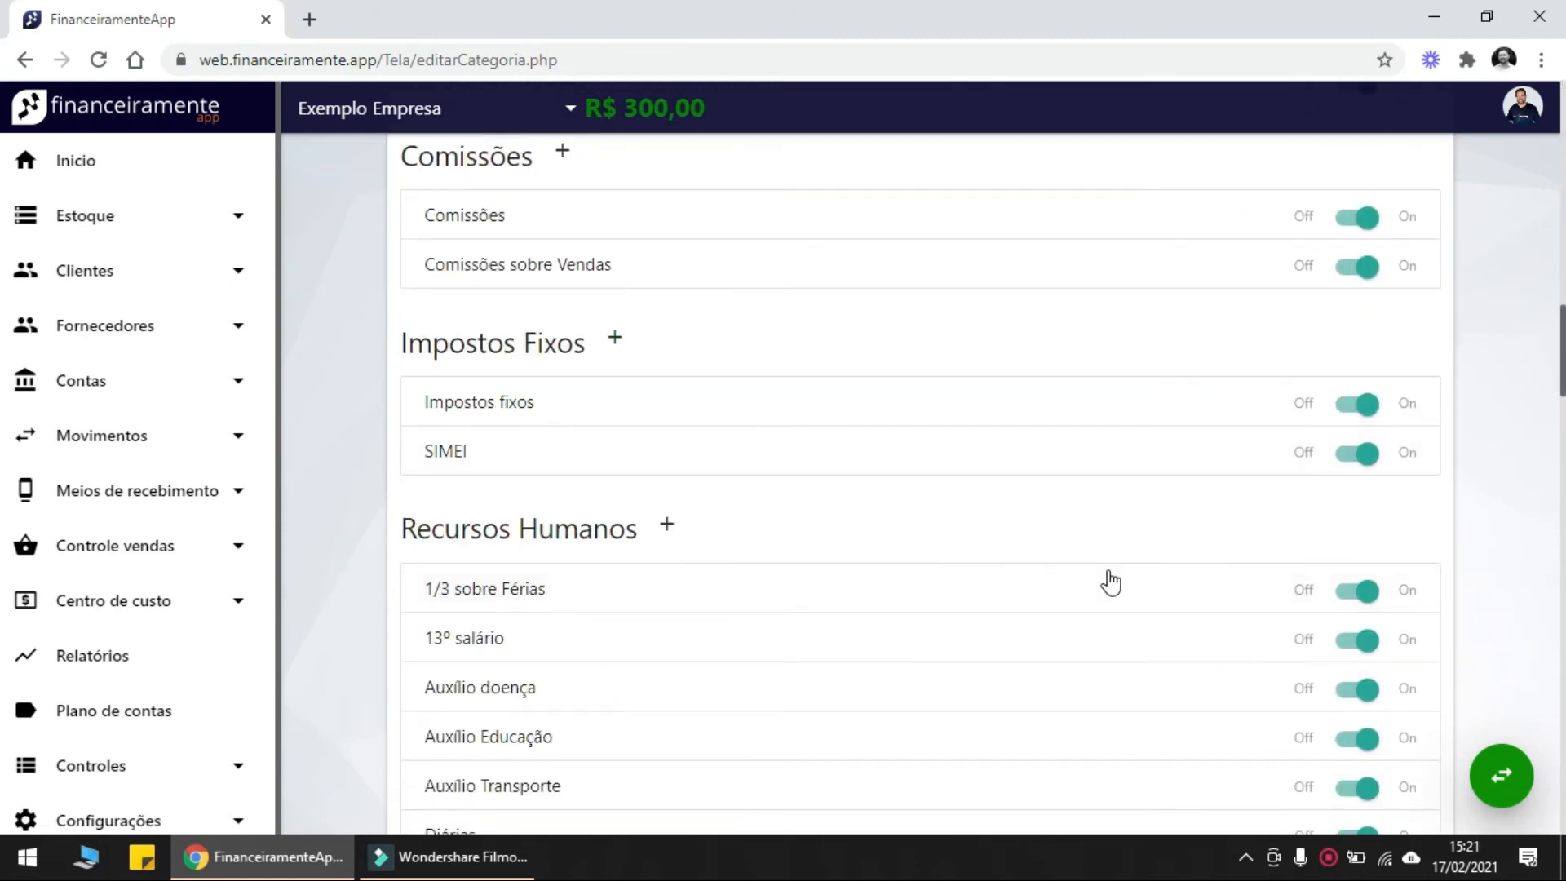
In the Custos Variáveis outflow group, deactivate Custos variáveis and the Produção categories Auxílio Transporte, Diárias, Férias and FGTS
scroll(1227, 584, up, 16)
scroll(826, 351, up, 3)
scroll(1294, 584, down, 3)
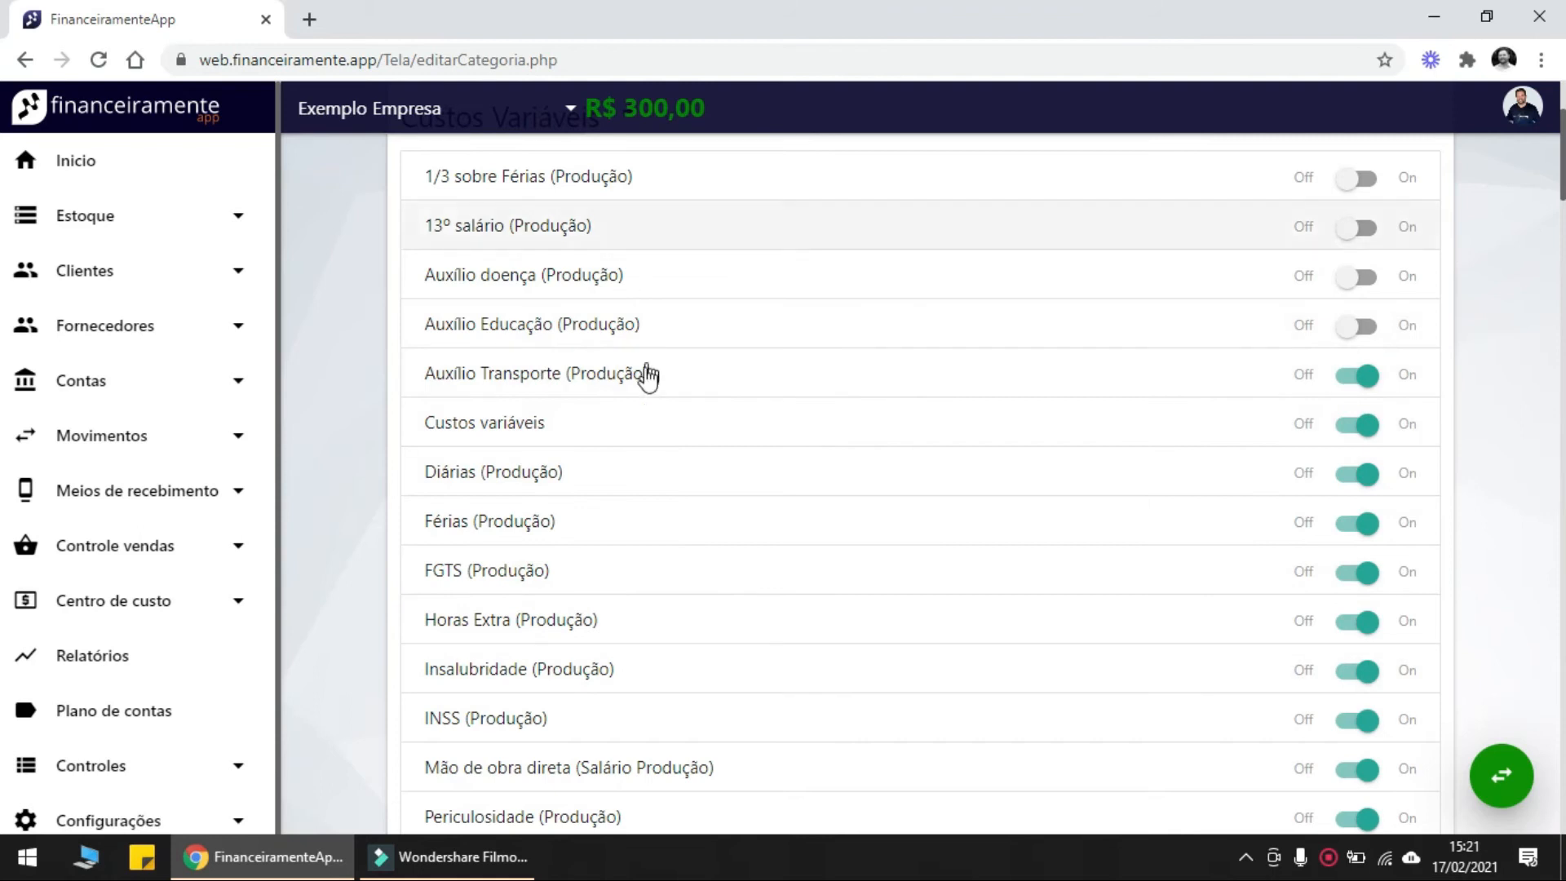
scroll(560, 273, up, 1)
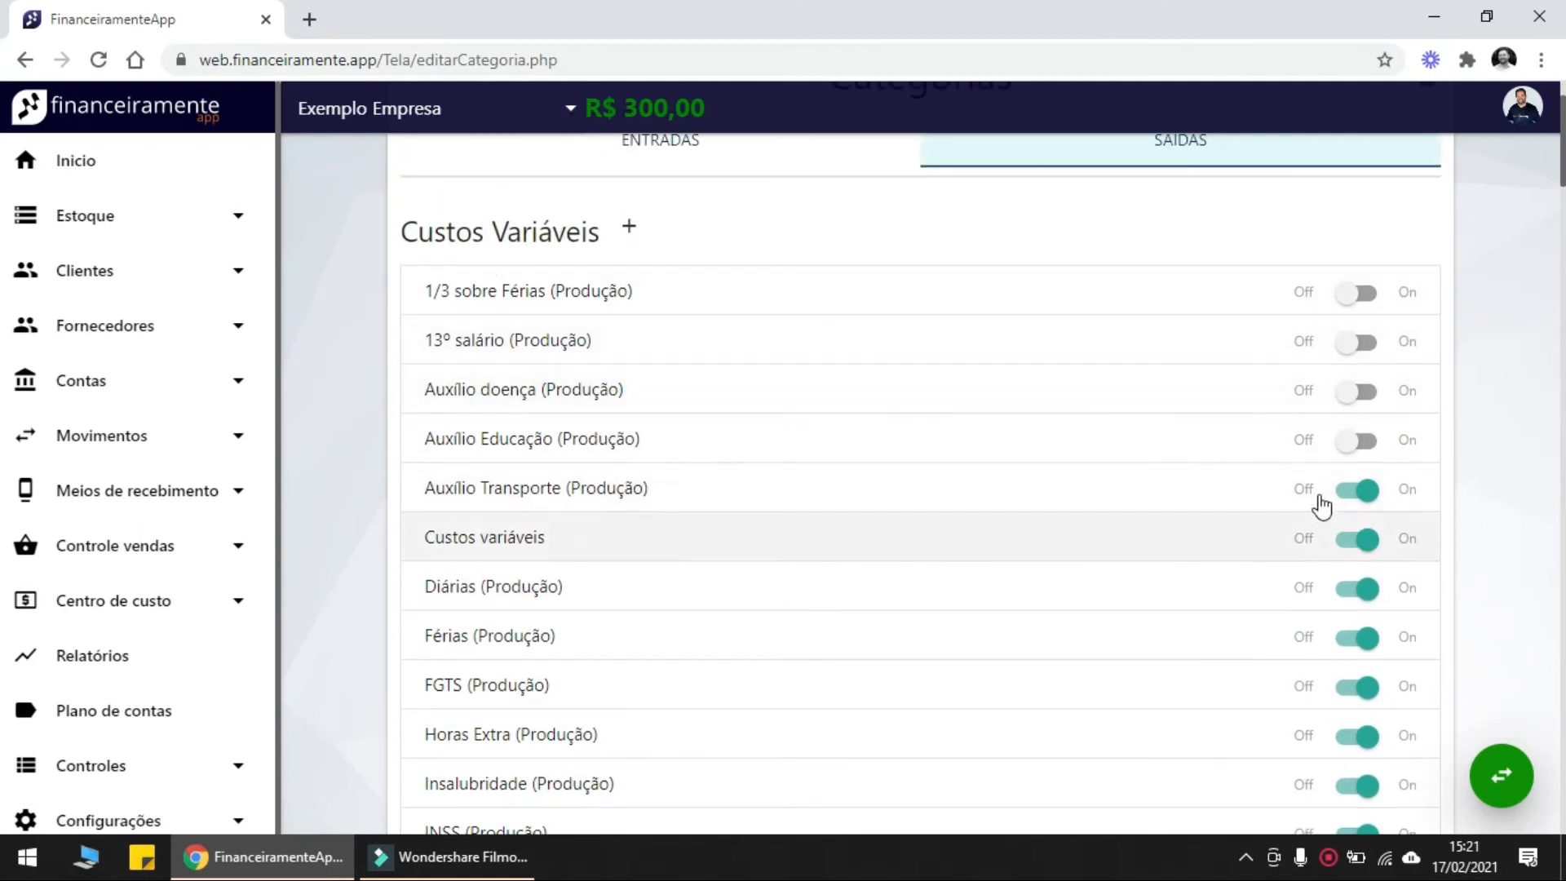
click(1356, 490)
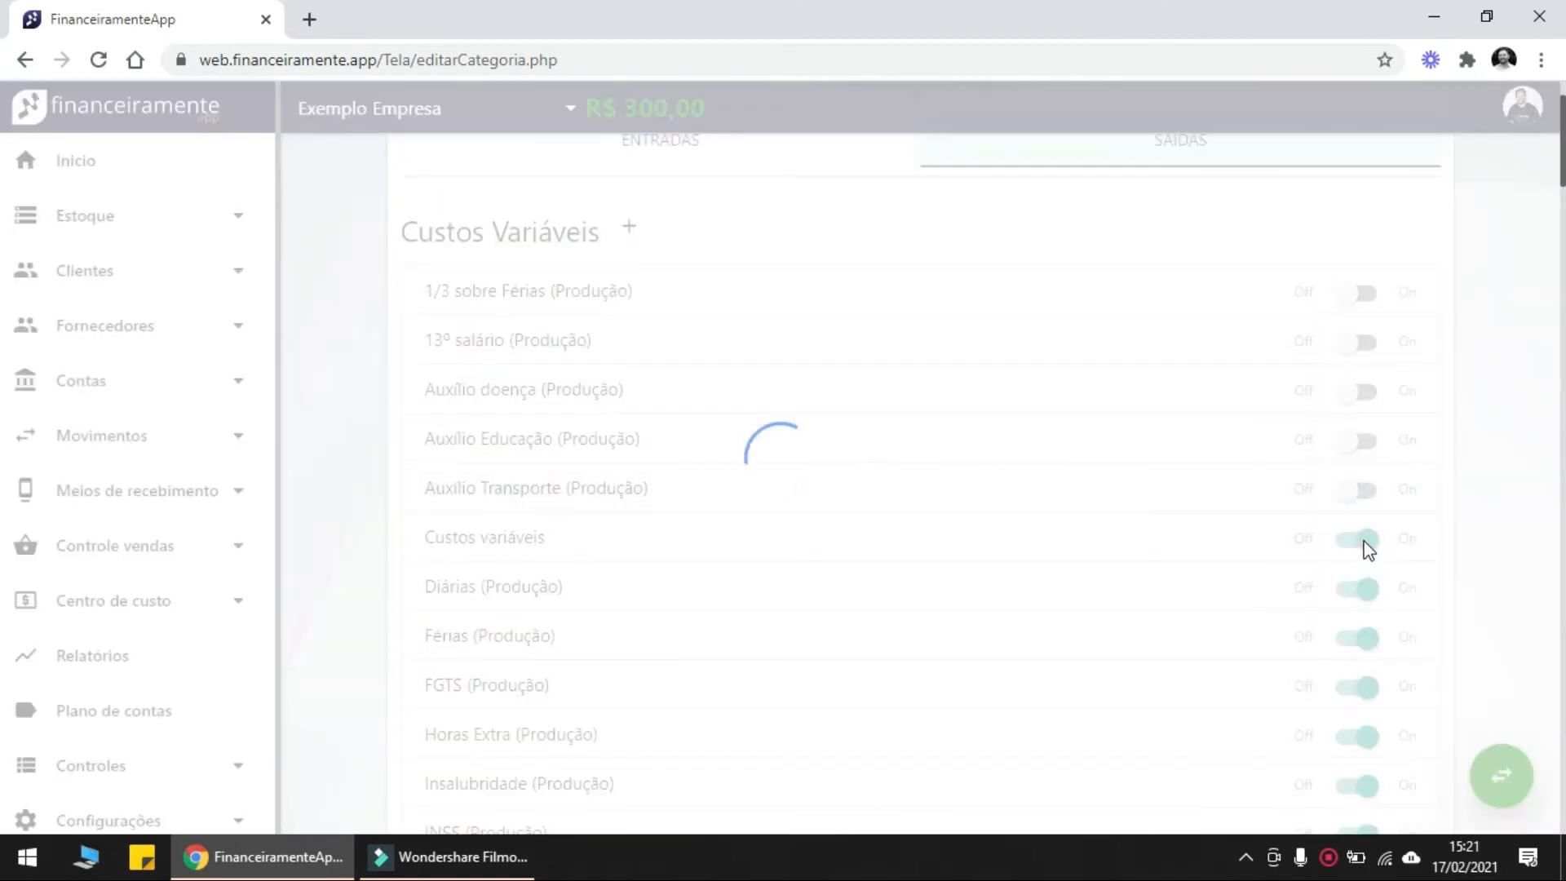
click(1367, 542)
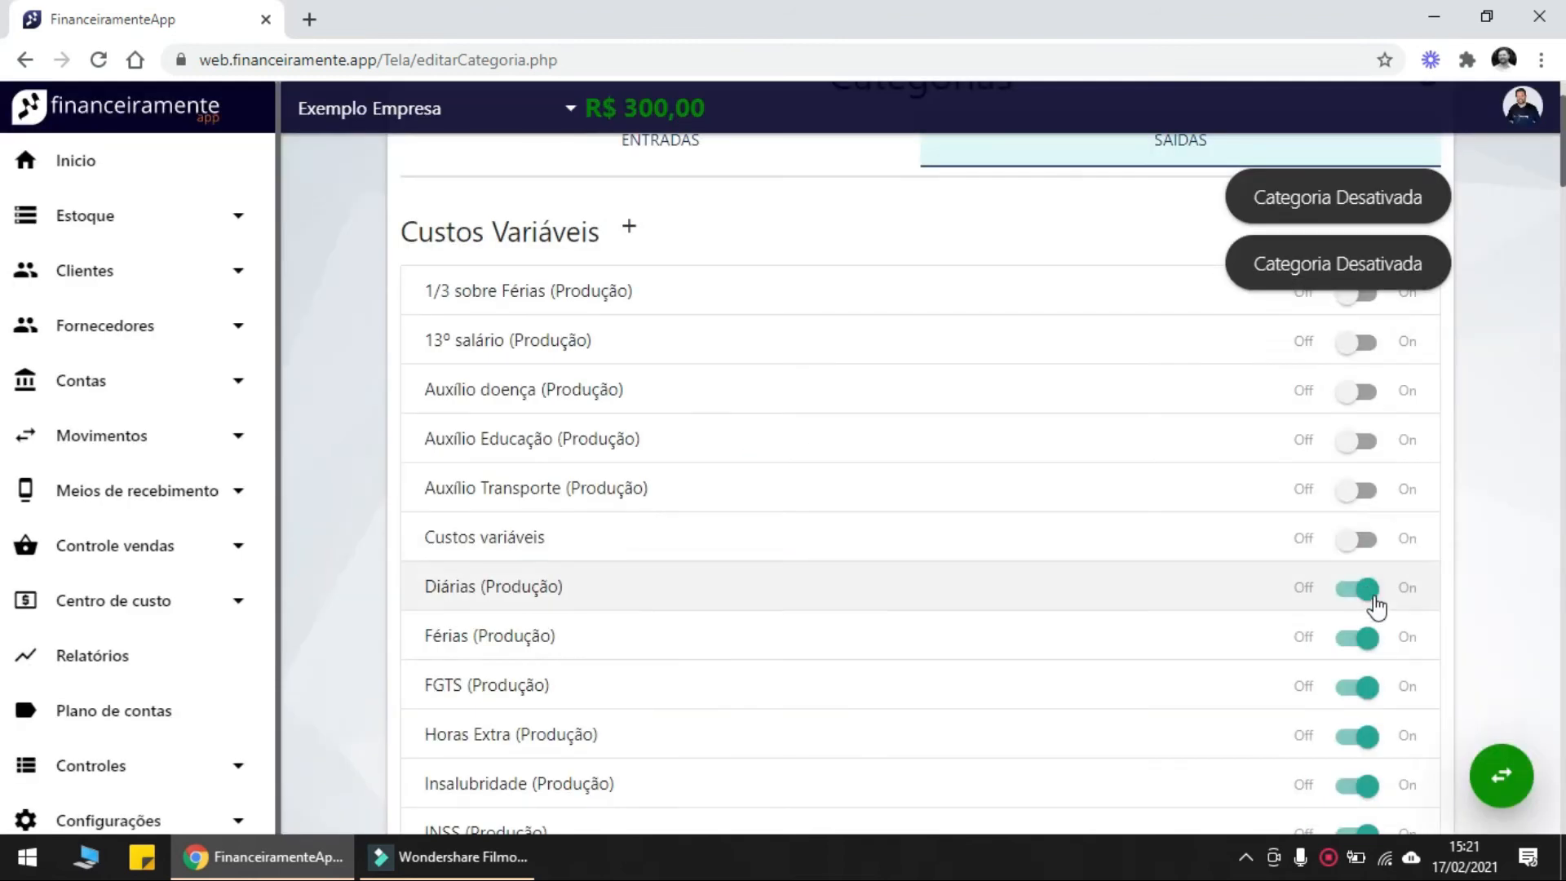
click(1377, 606)
click(1364, 645)
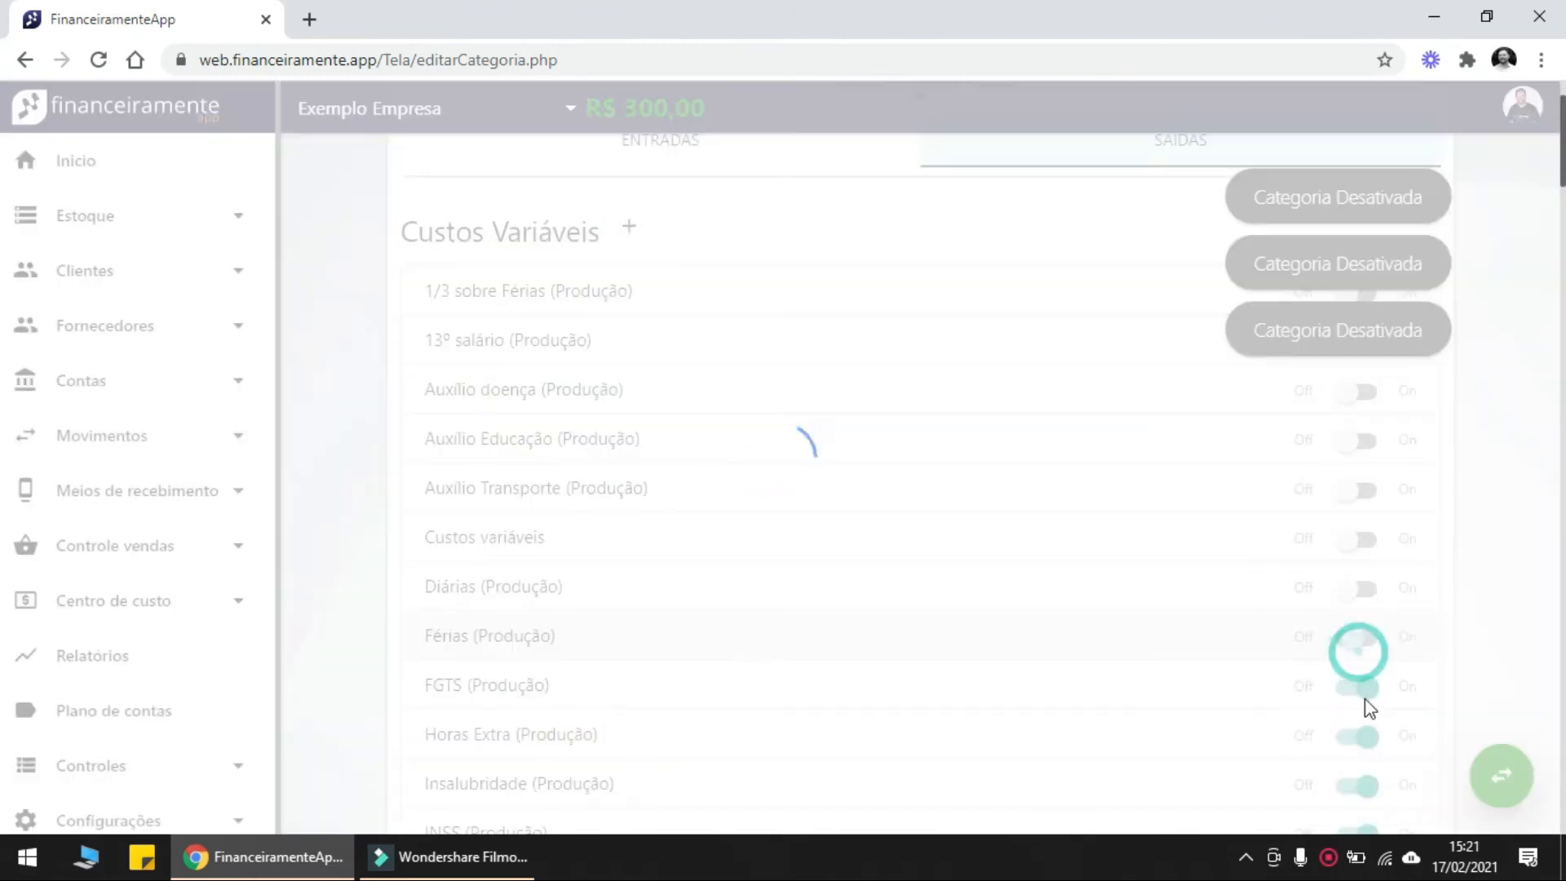
click(1370, 691)
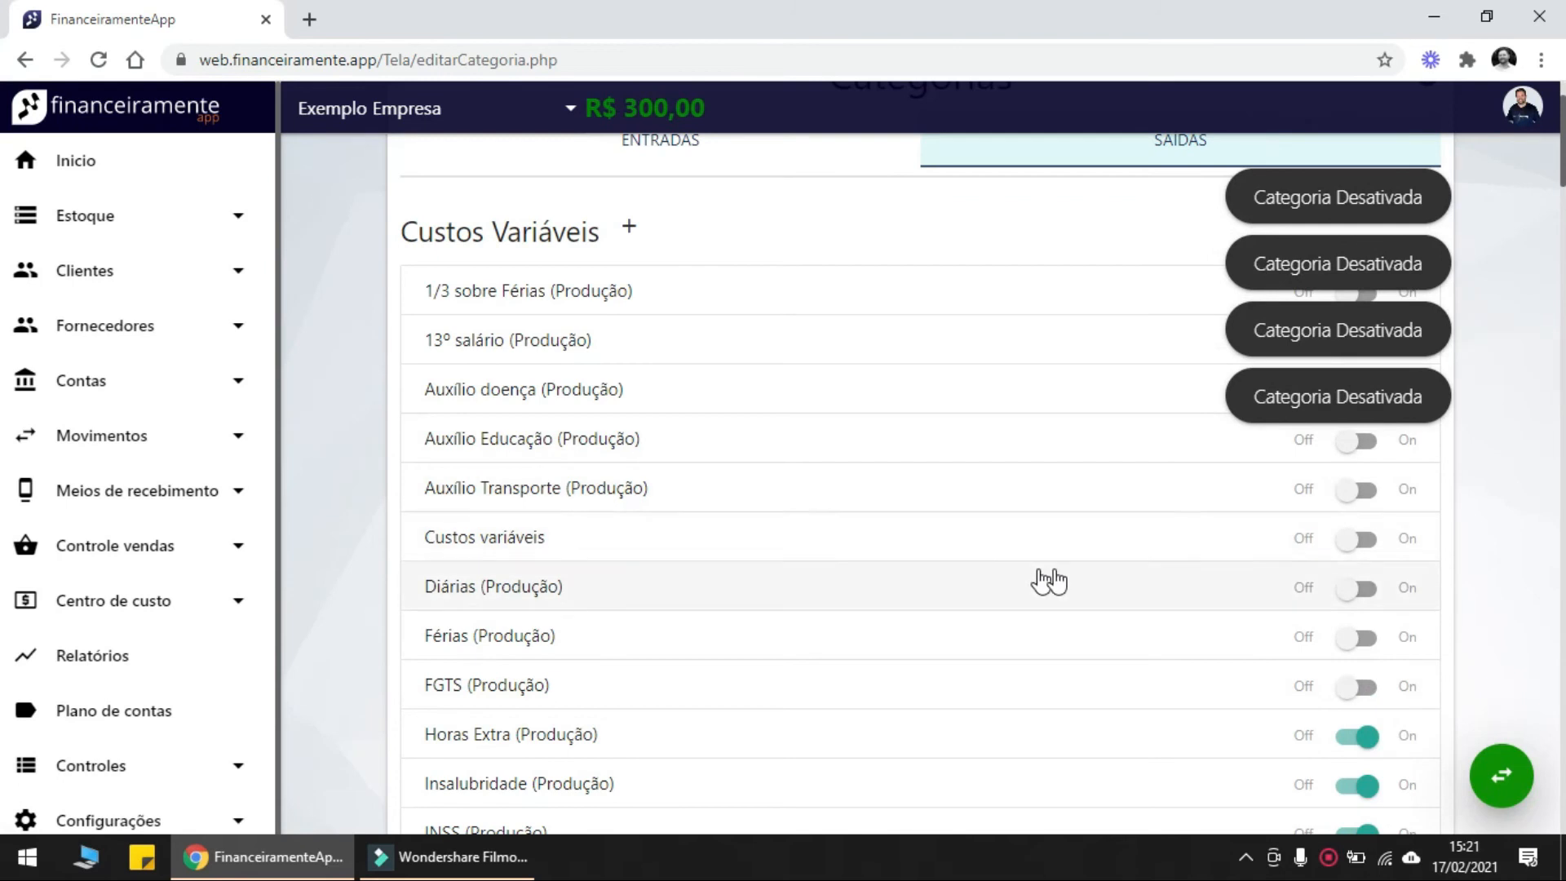
scroll(1285, 641, down, 3)
scroll(1287, 642, up, 5)
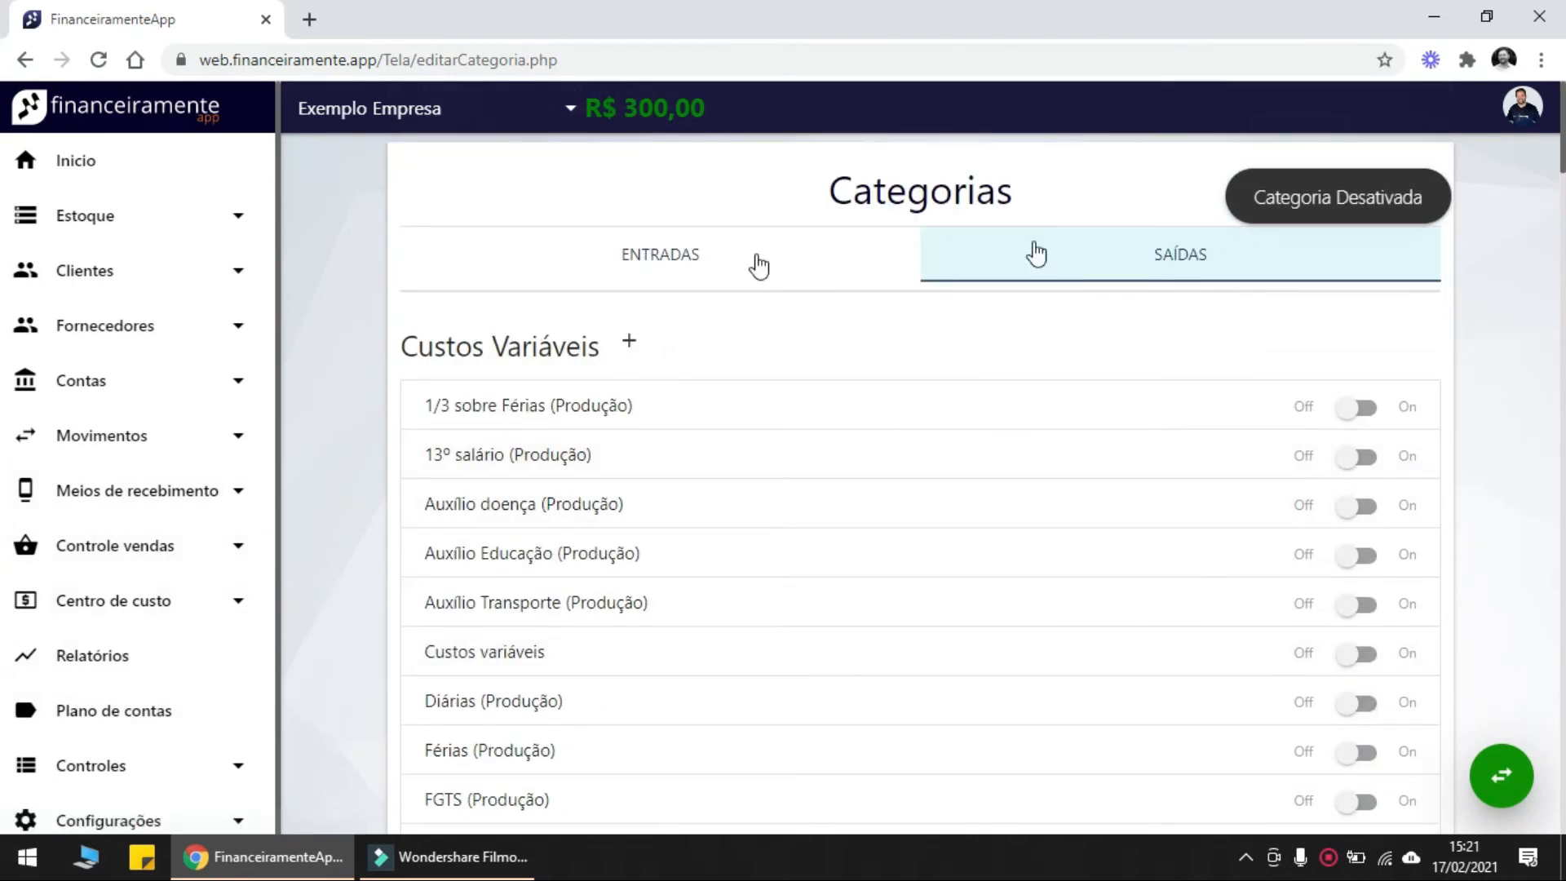
scroll(150, 724, down, 1)
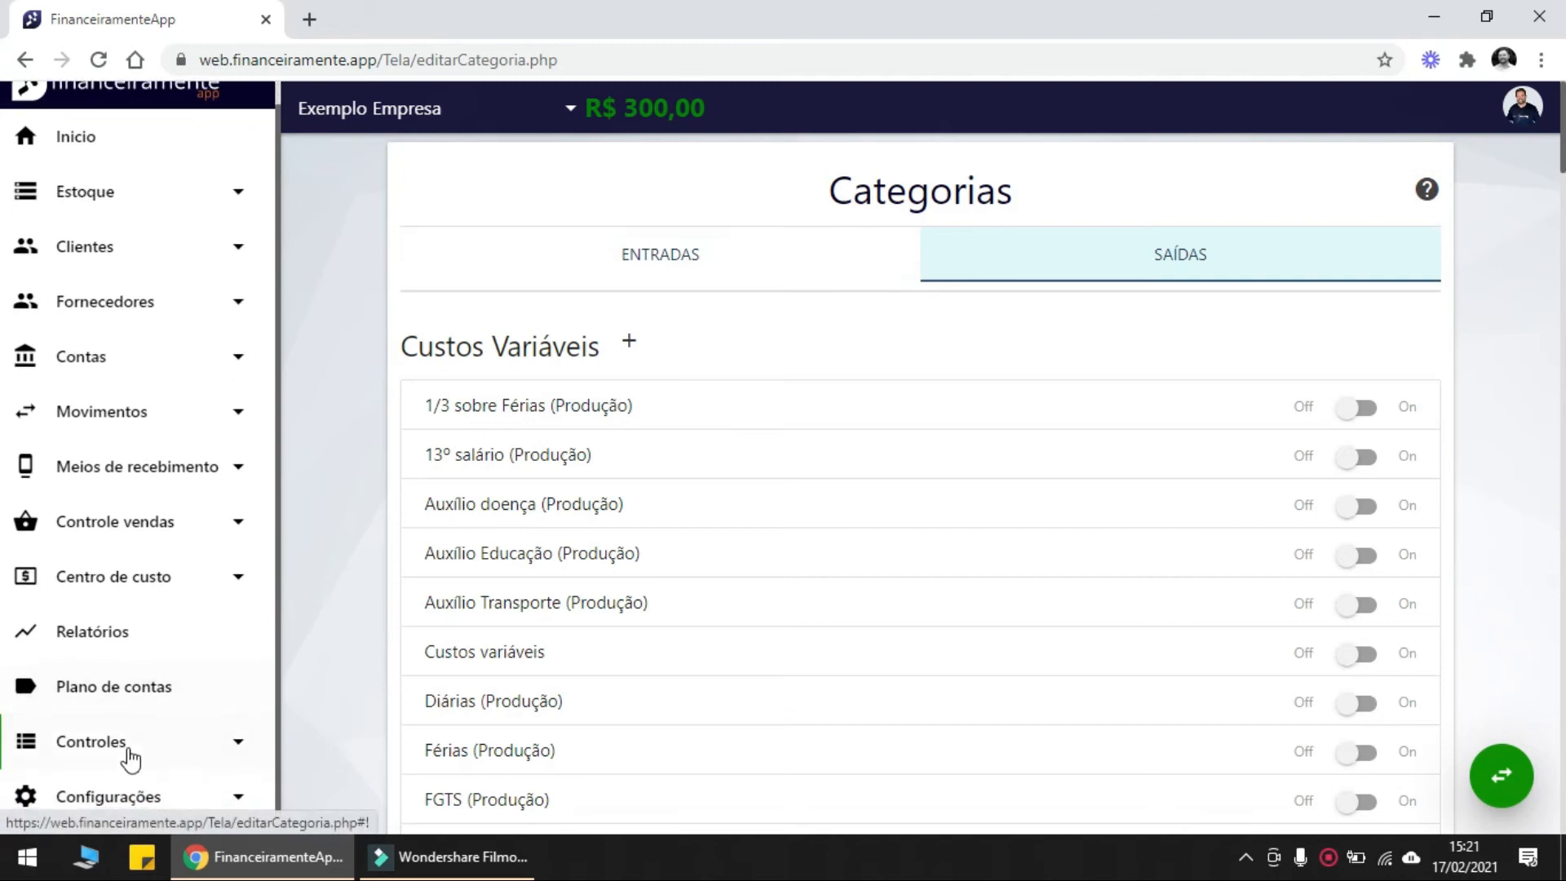
Open the business controls list of Empresas and view the entities offered in the entity selector
click(129, 736)
scroll(387, 622, down, 3)
scroll(115, 604, down, 2)
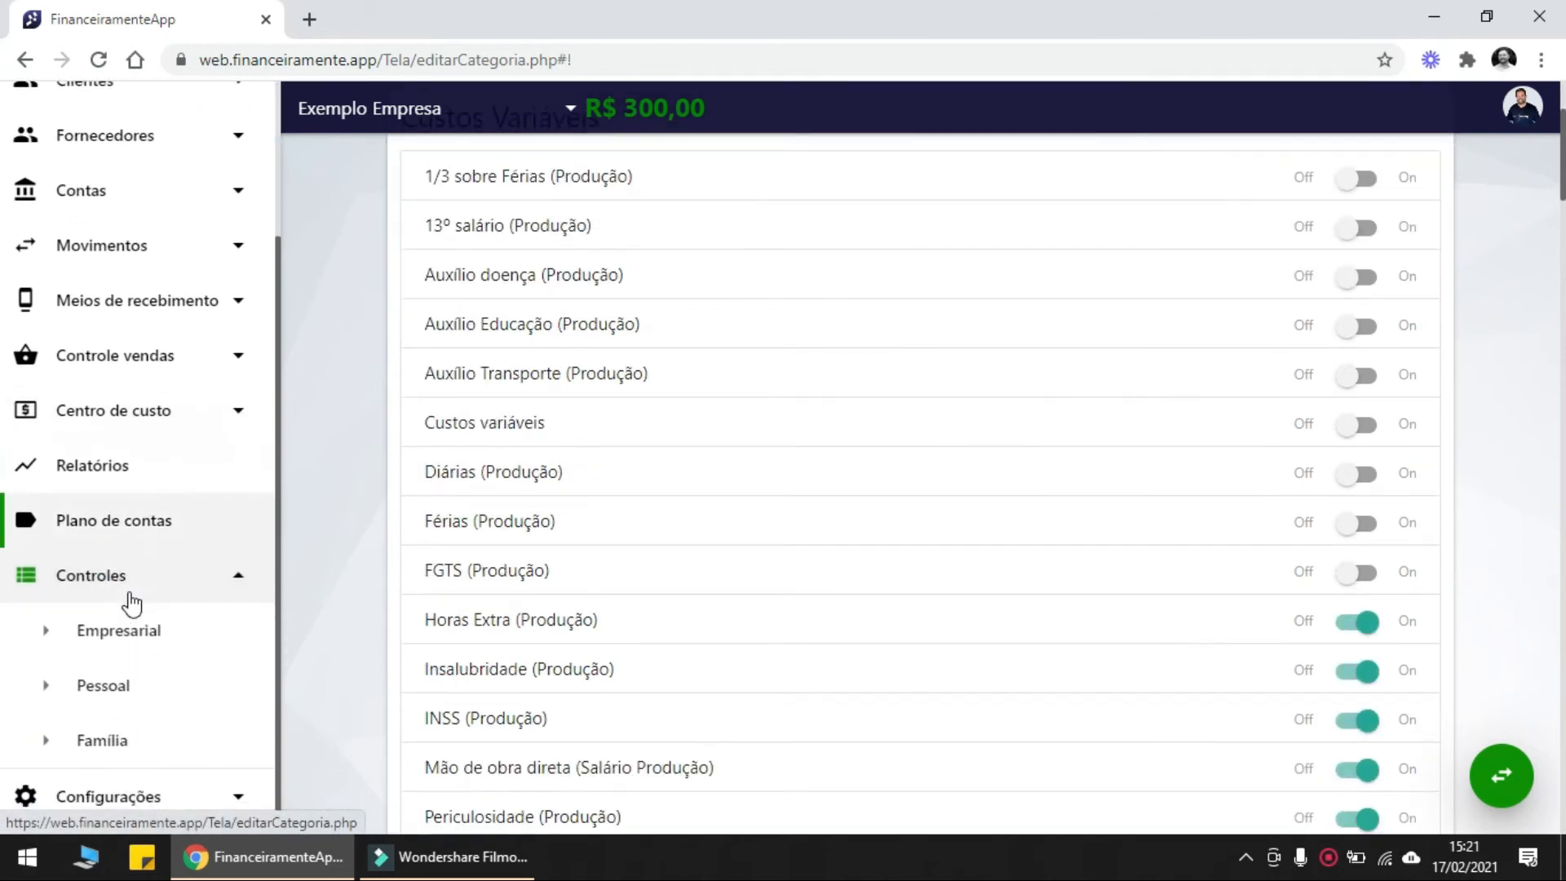
click(125, 633)
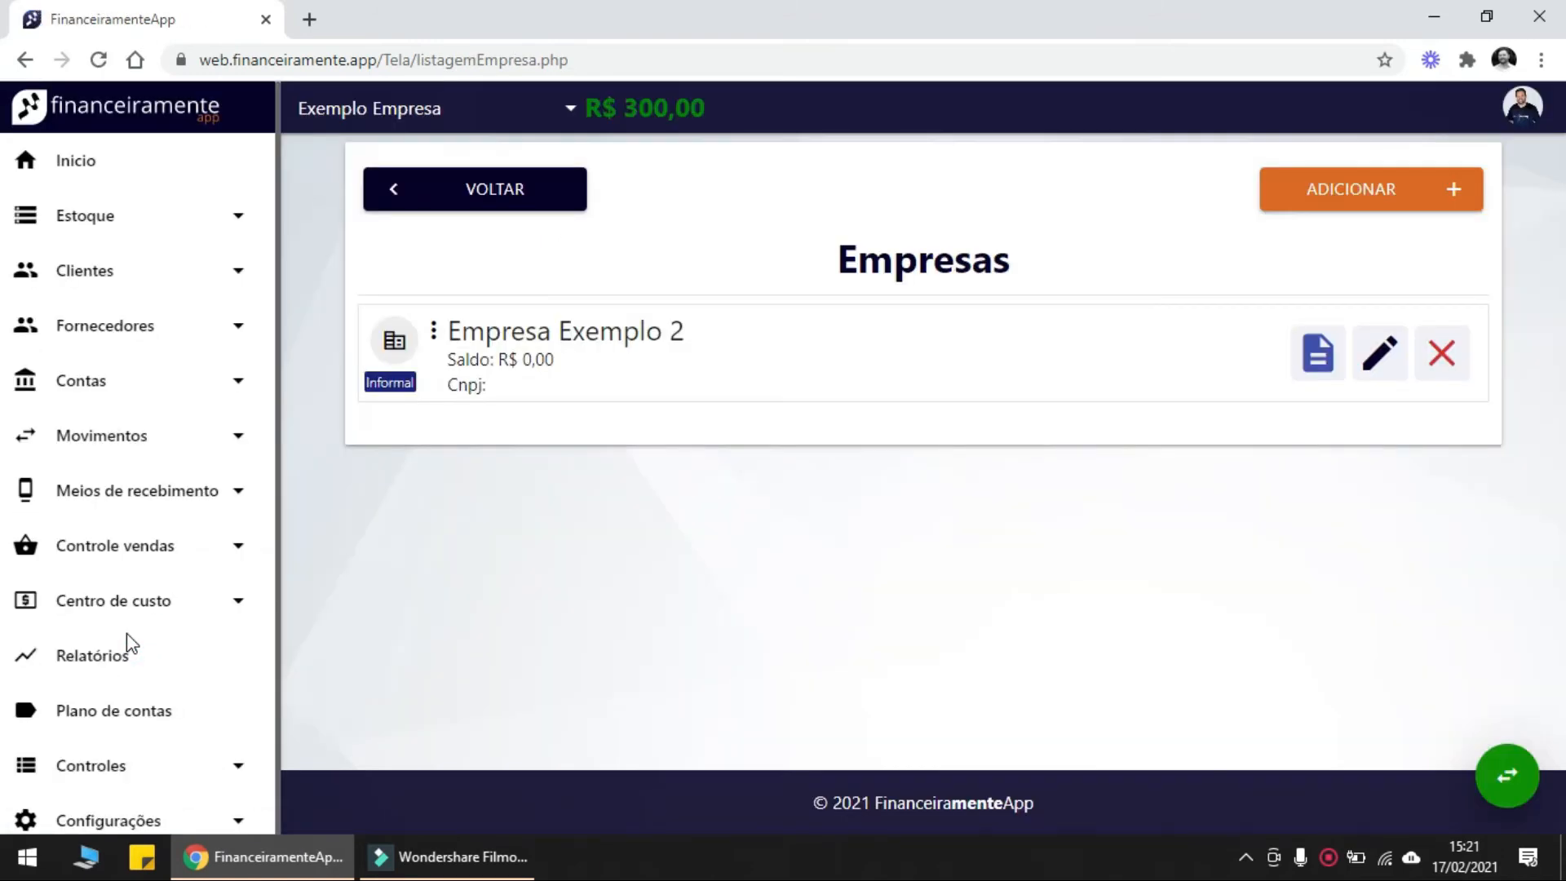
click(470, 121)
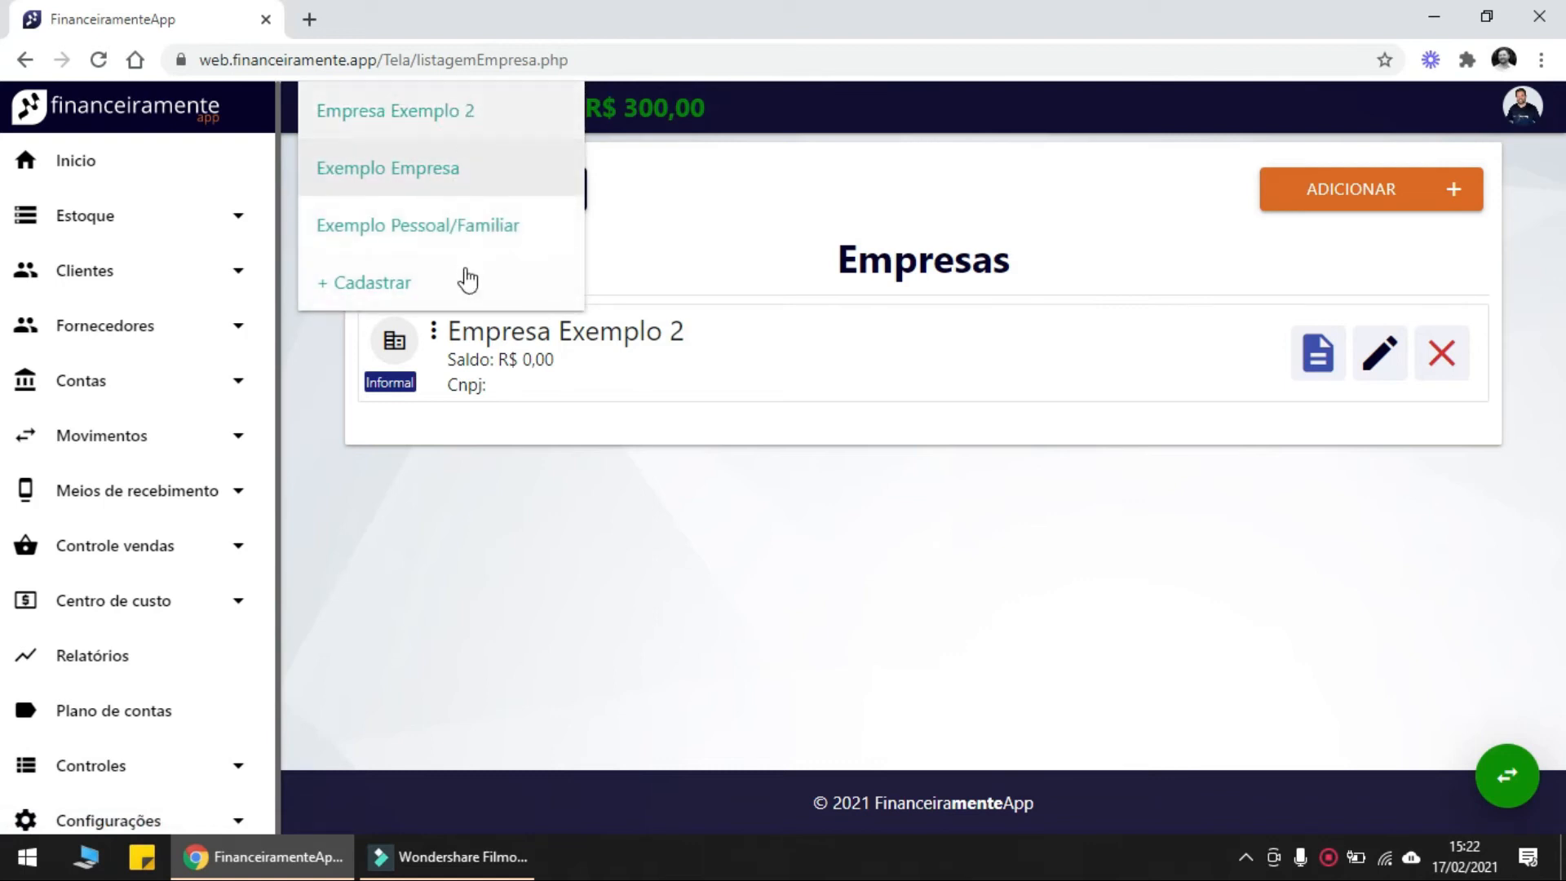
click(465, 604)
Open the personal controls list of Pessoas and look over its registration page
scroll(130, 718, down, 1)
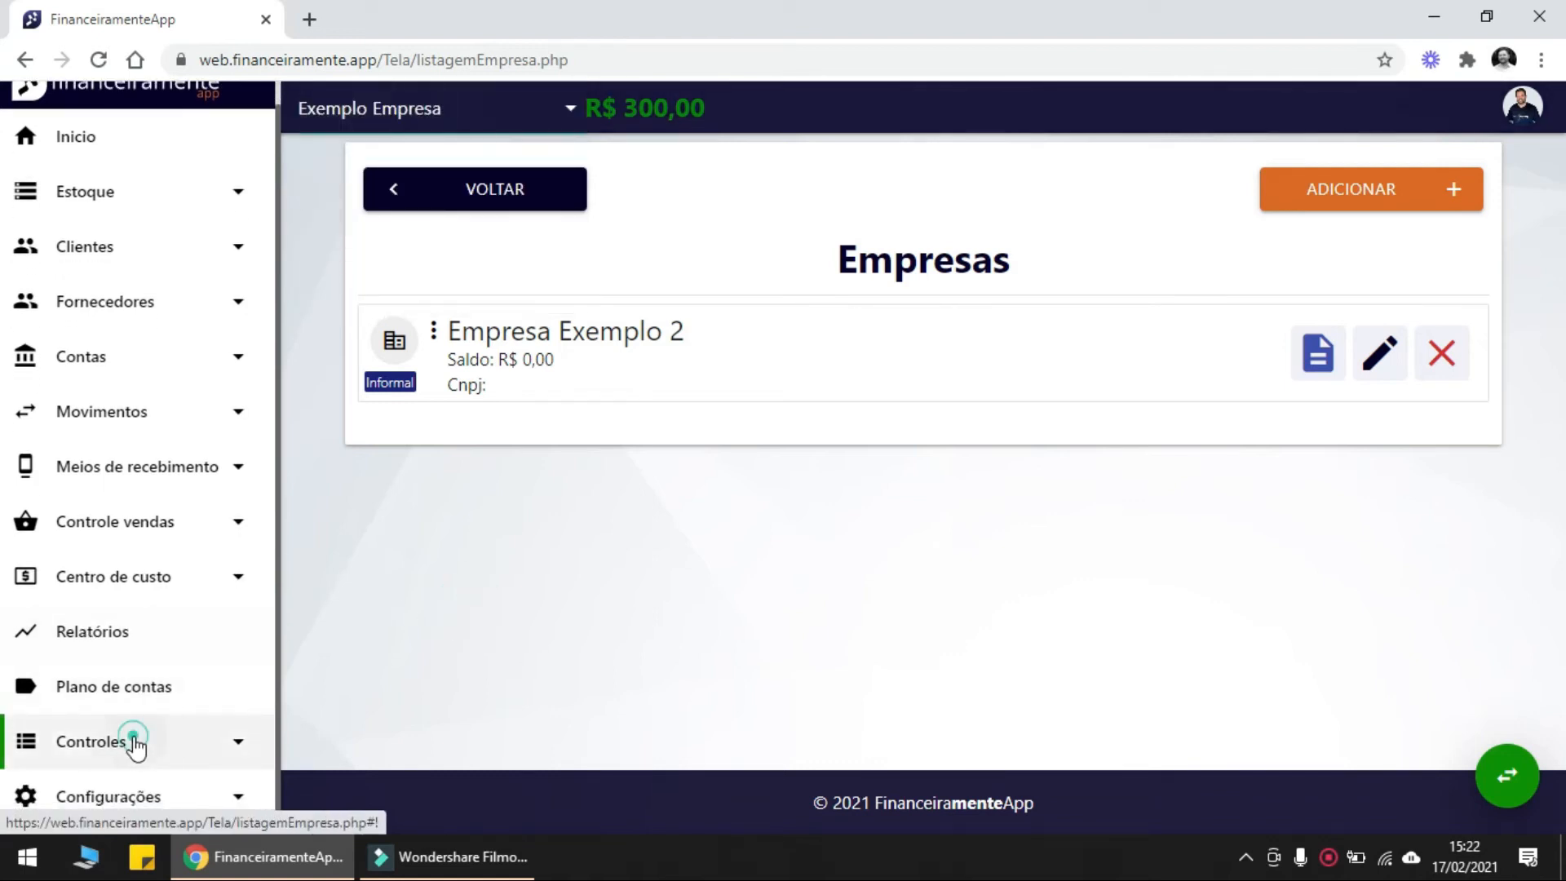
click(138, 741)
scroll(139, 734, down, 2)
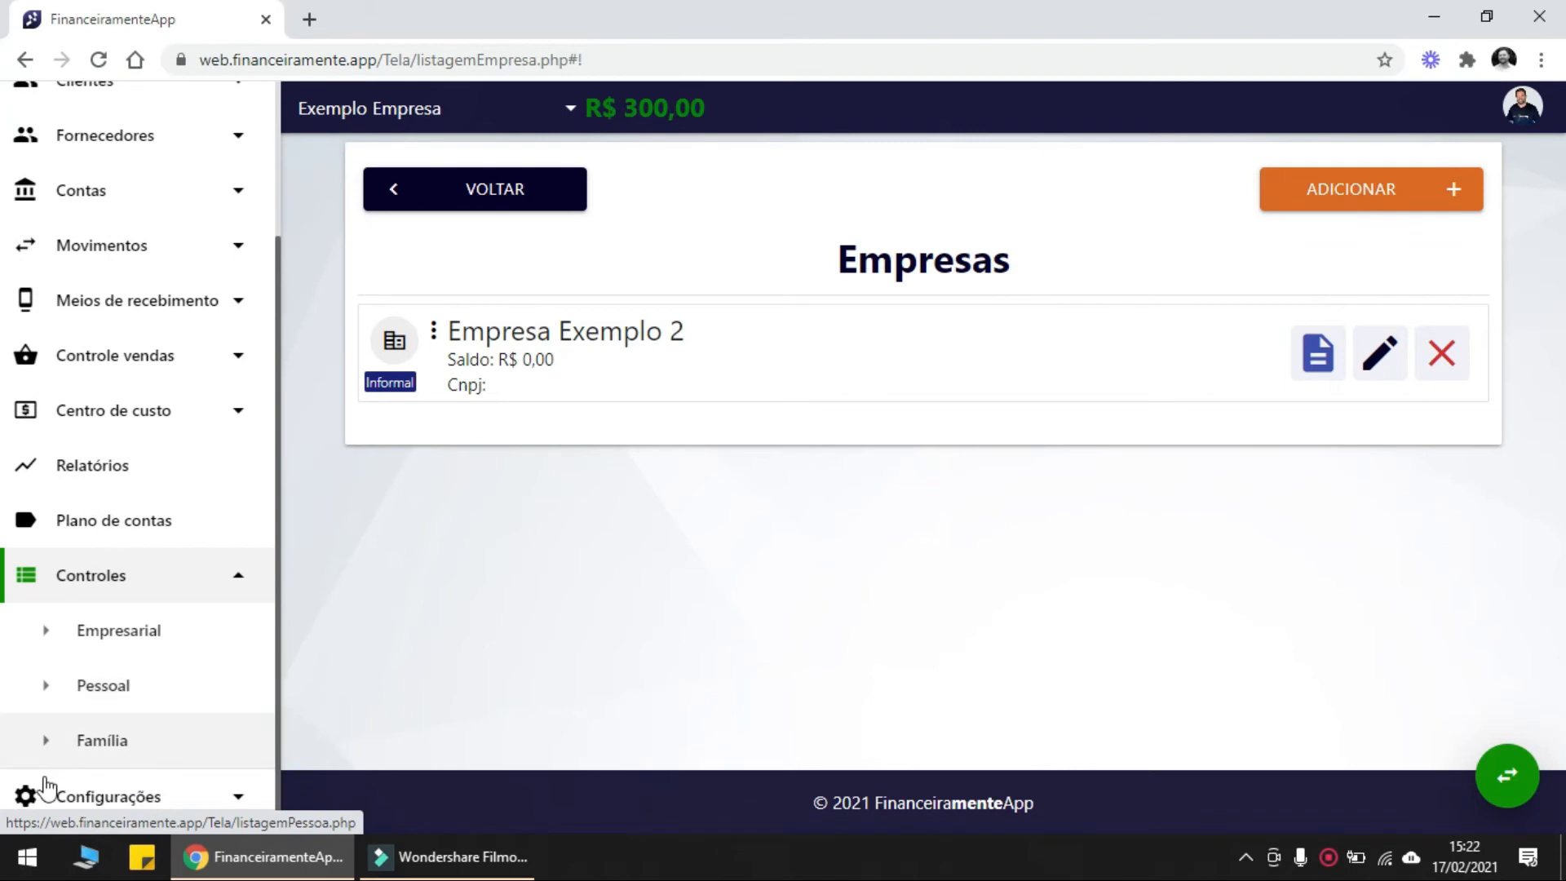
click(119, 682)
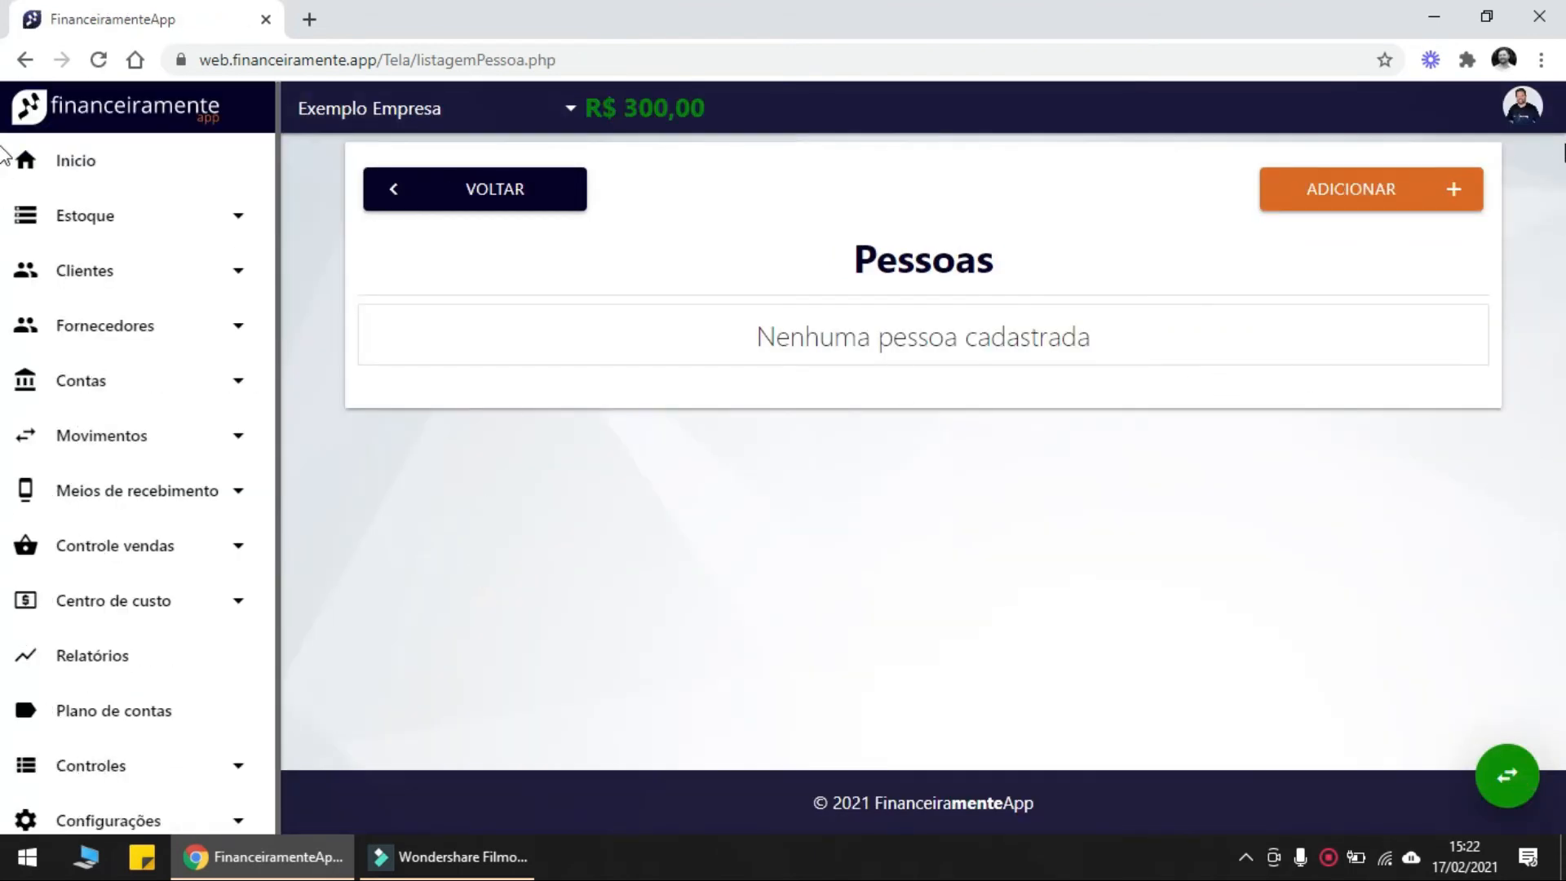
drag(839, 249, 1024, 276)
click(1024, 315)
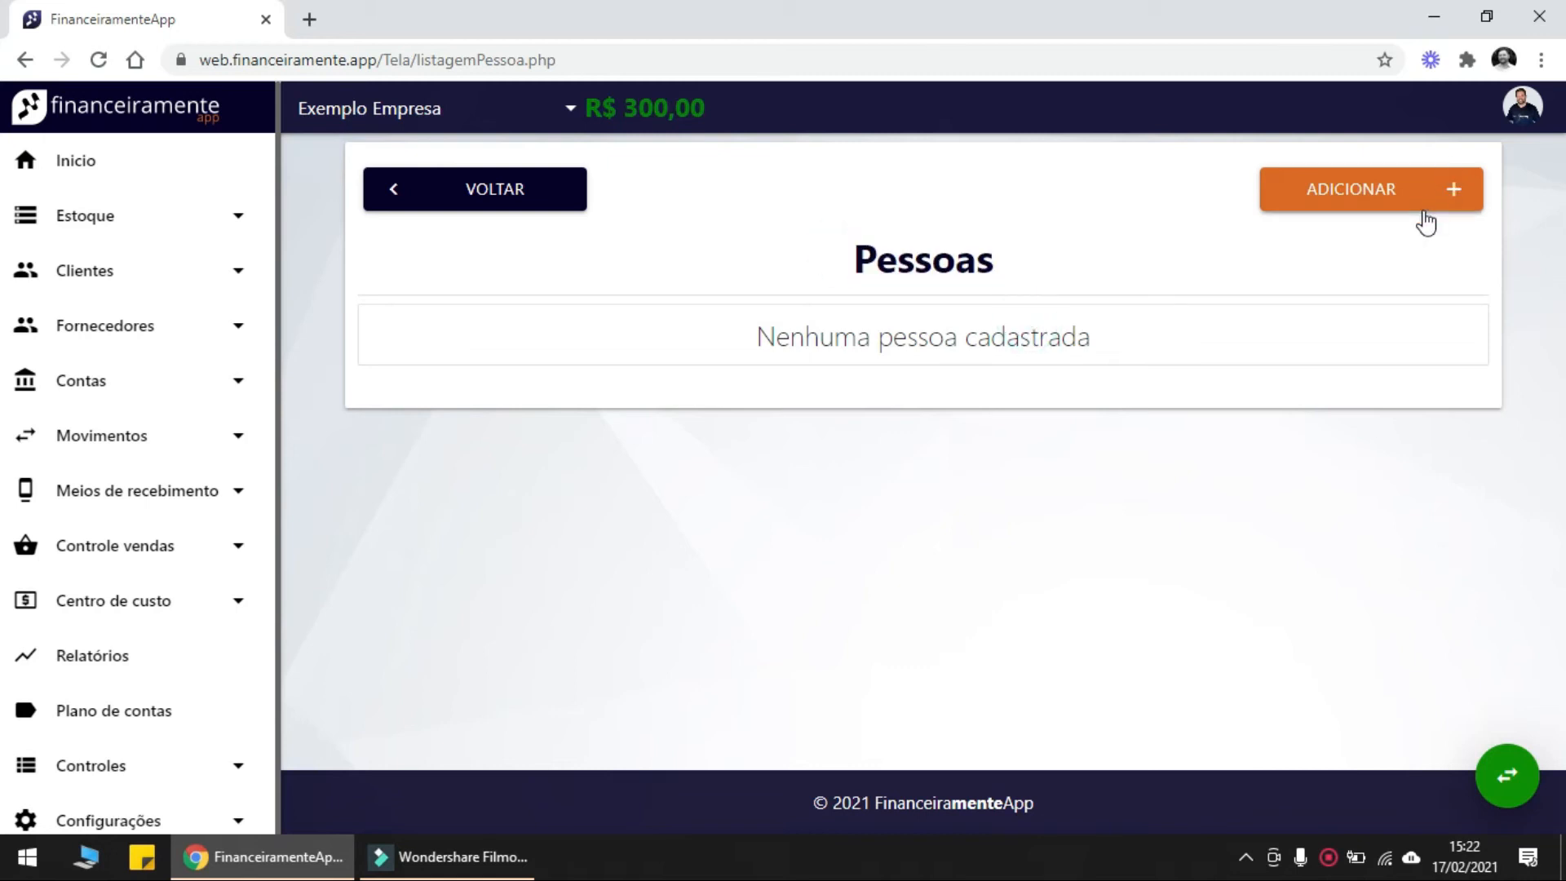
Review the entity selector's options for switching between companies and the personal/family profile or registering another entity
click(476, 111)
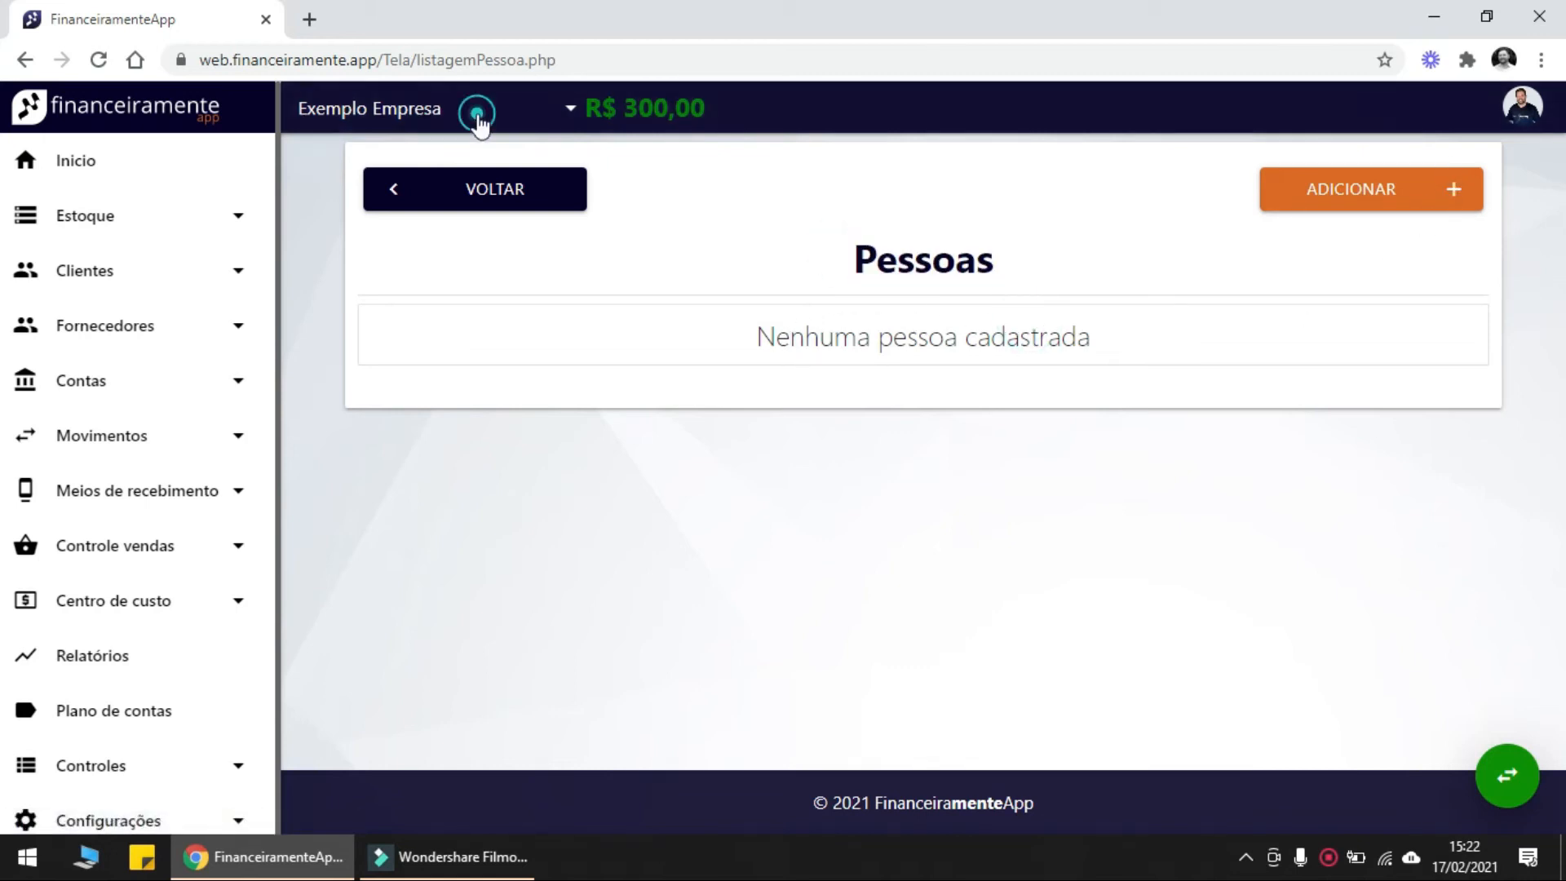
click(451, 347)
click(437, 118)
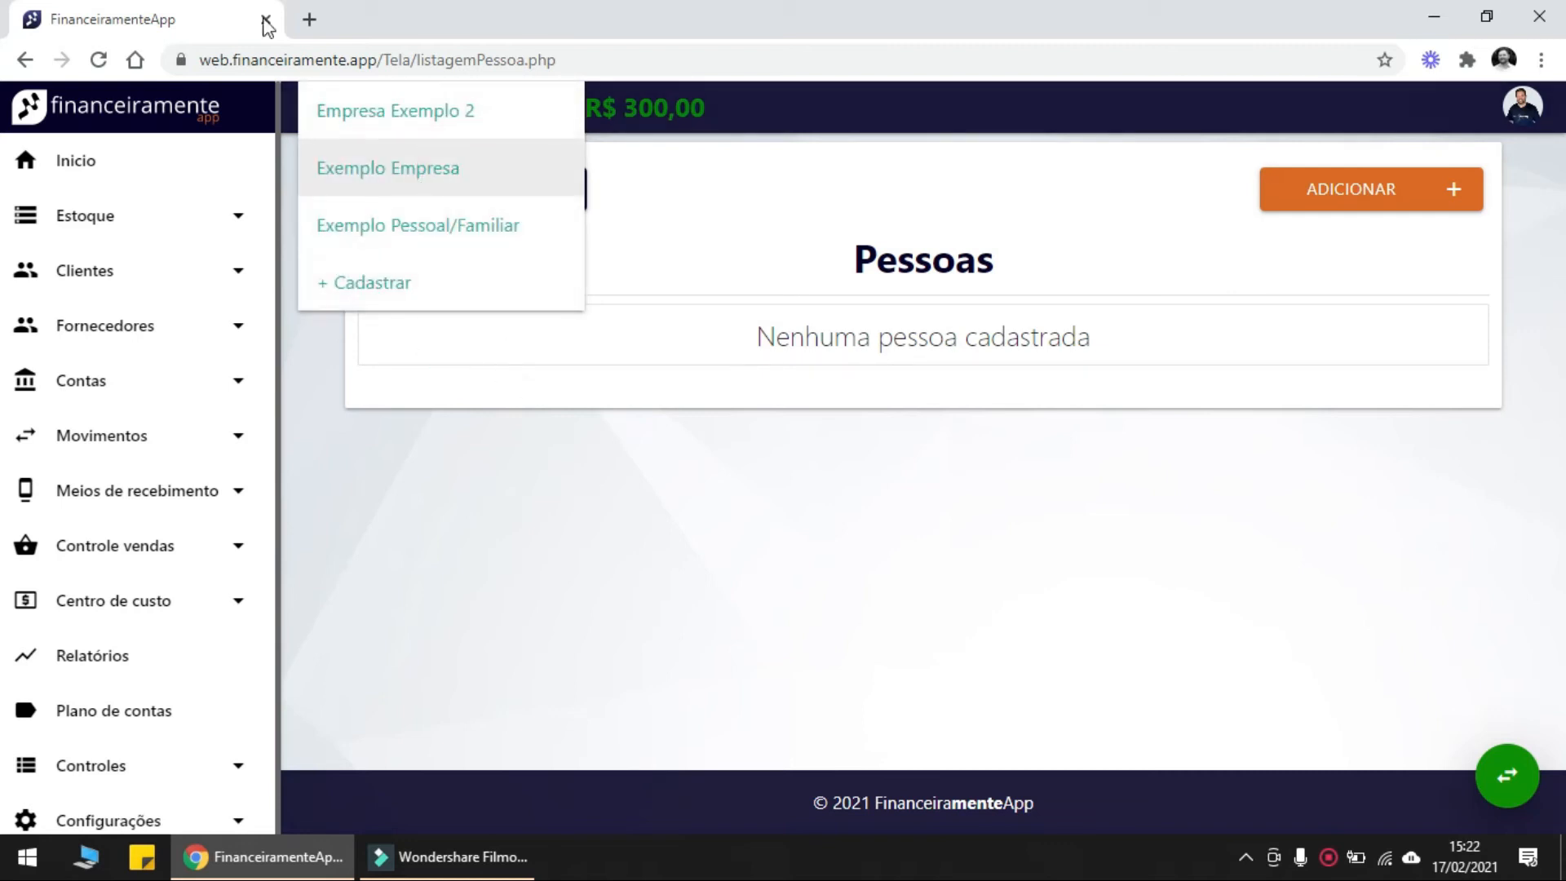
click(571, 352)
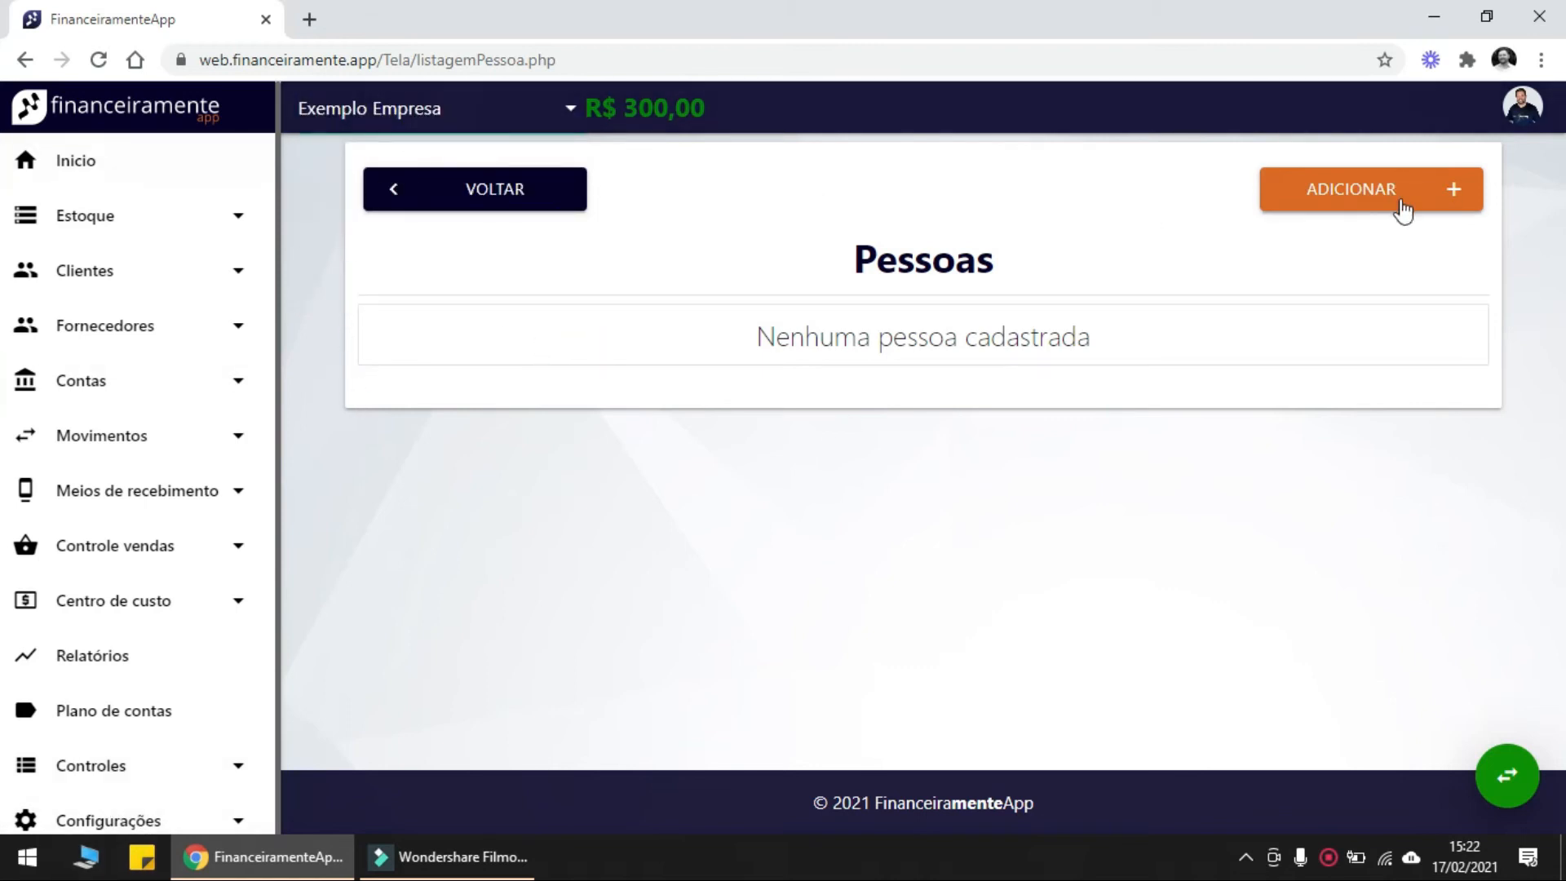
click(433, 106)
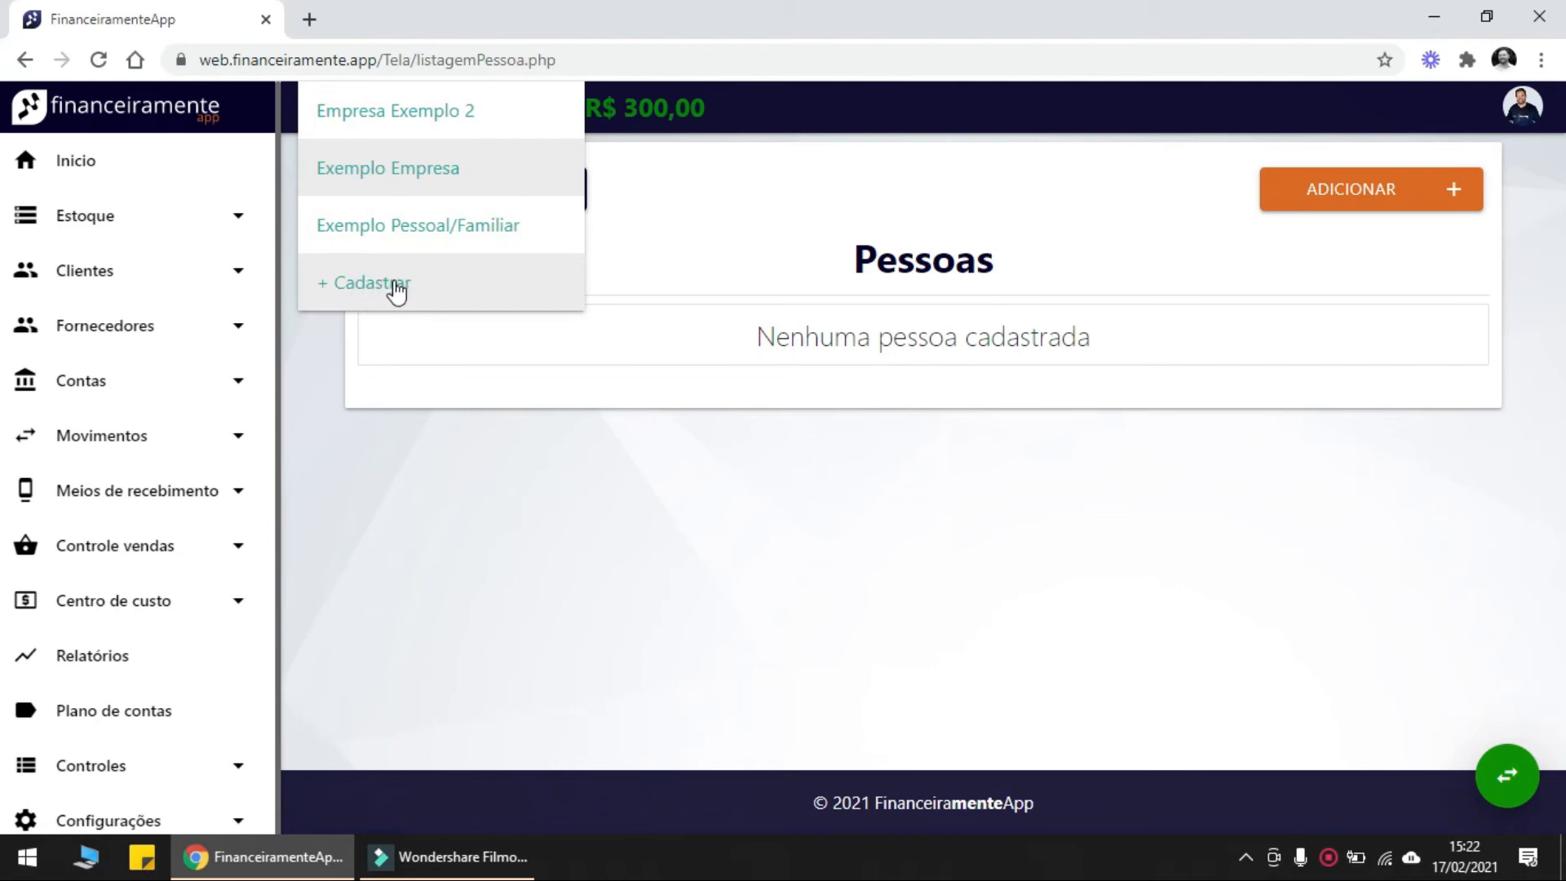
click(395, 520)
Open the access sharing settings and examine the users who share Exemplo Empresa and their roles
scroll(241, 469, down, 1)
click(30, 807)
scroll(203, 612, down, 2)
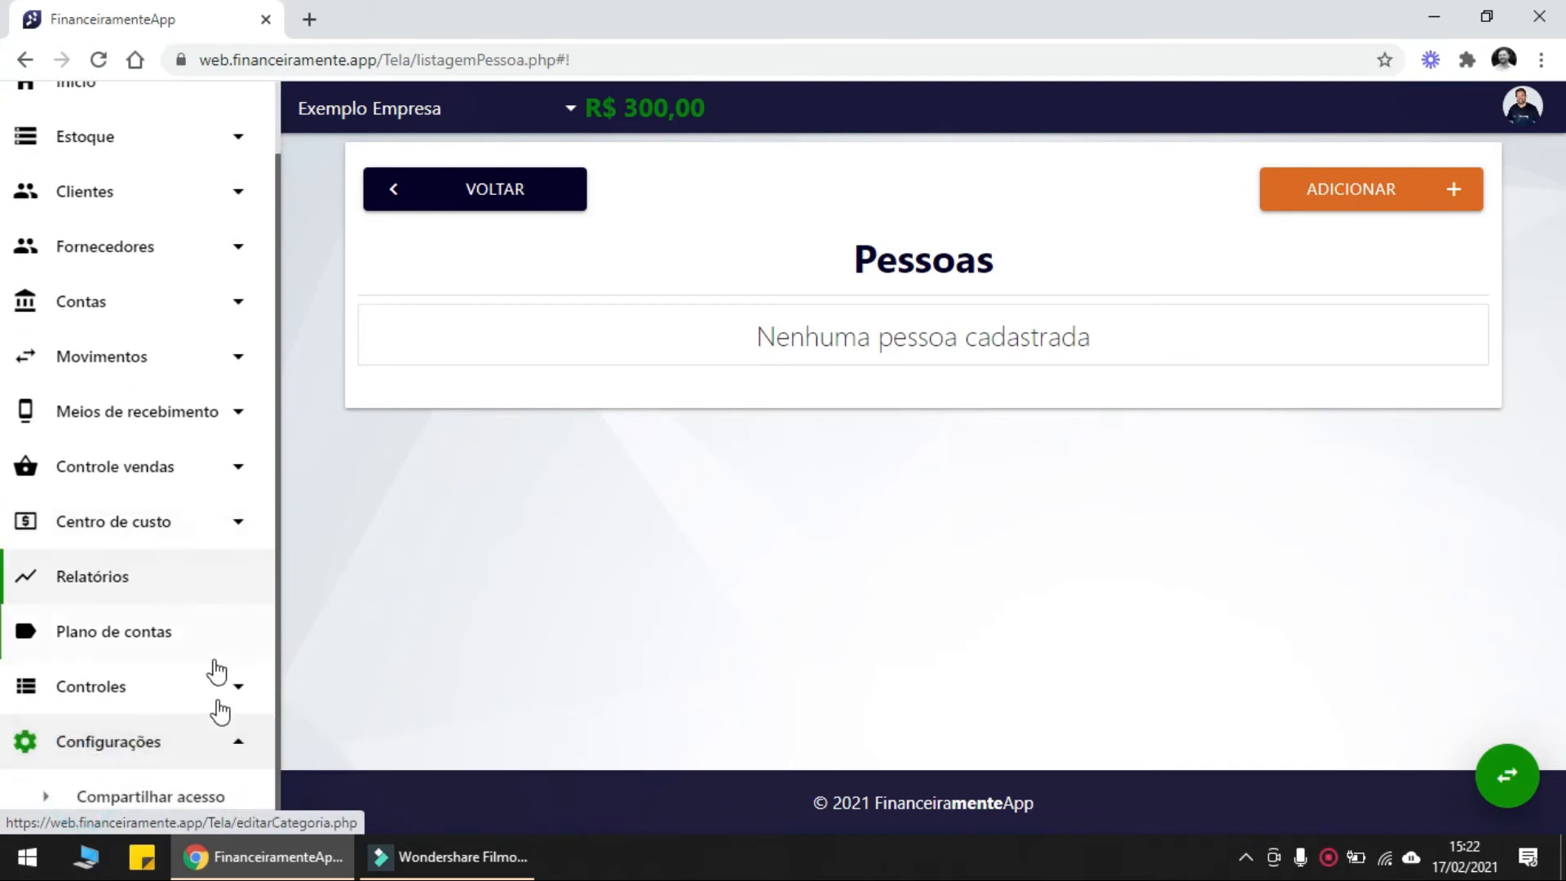
click(171, 808)
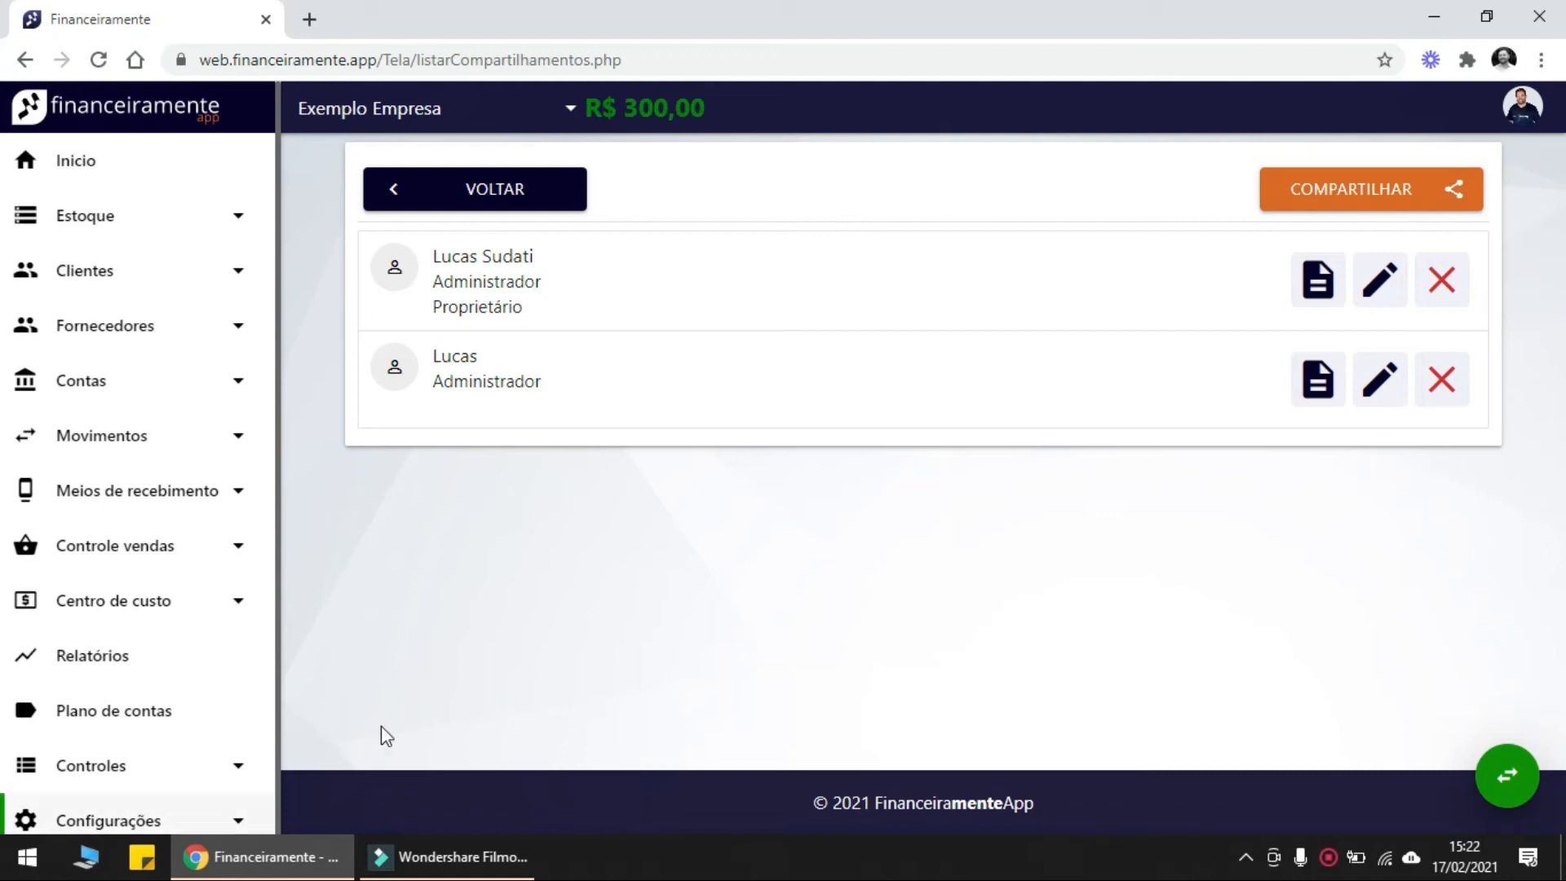
click(477, 356)
click(488, 256)
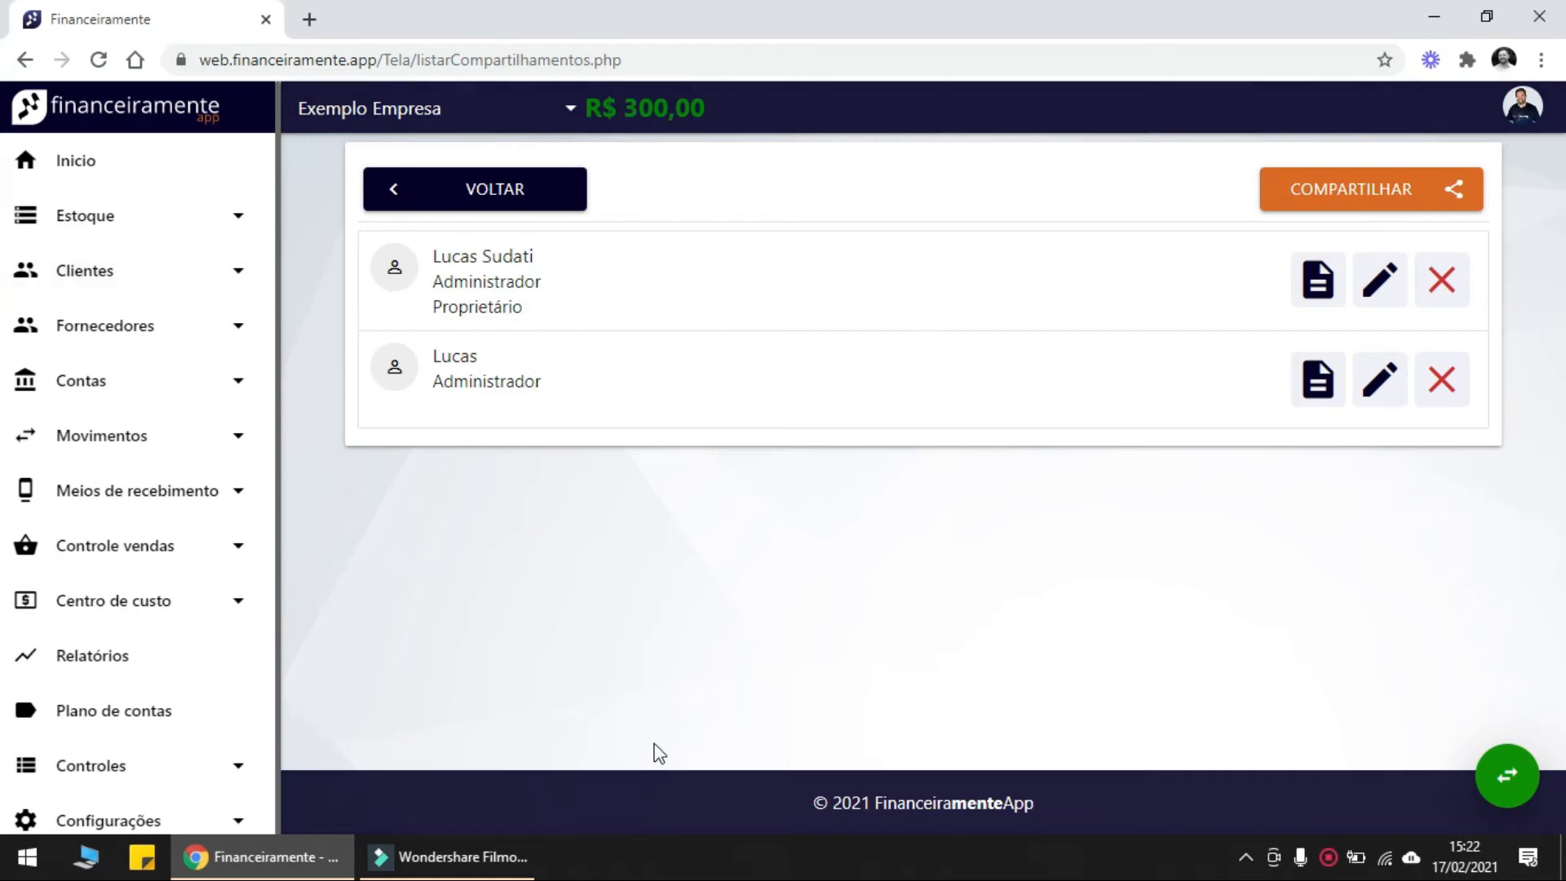
Start a new access share and enter the recipient's e-mail address
click(1416, 195)
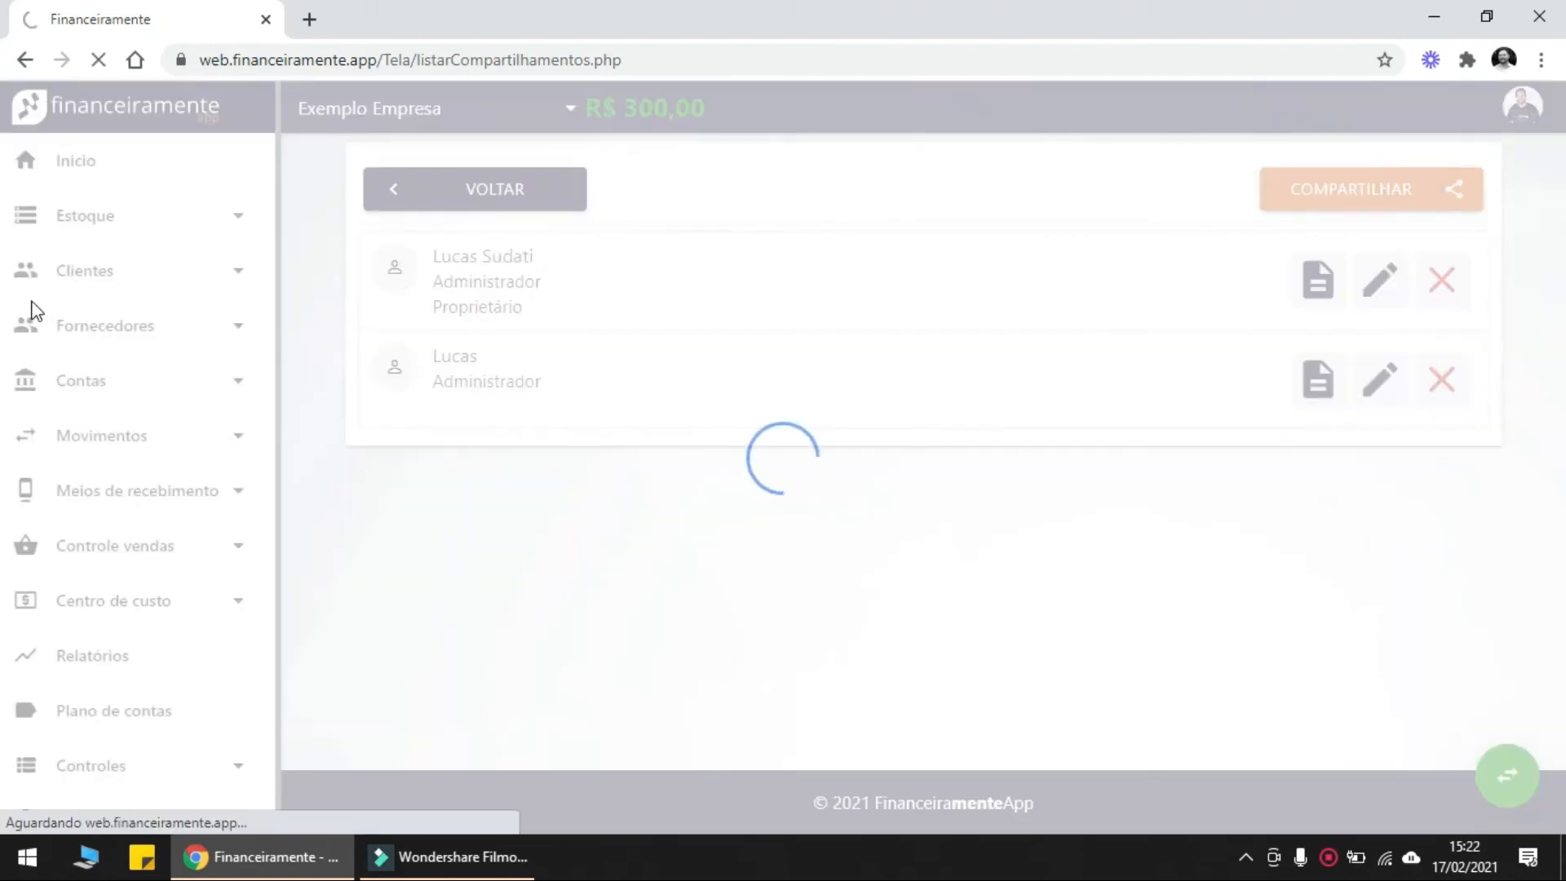
click(576, 417)
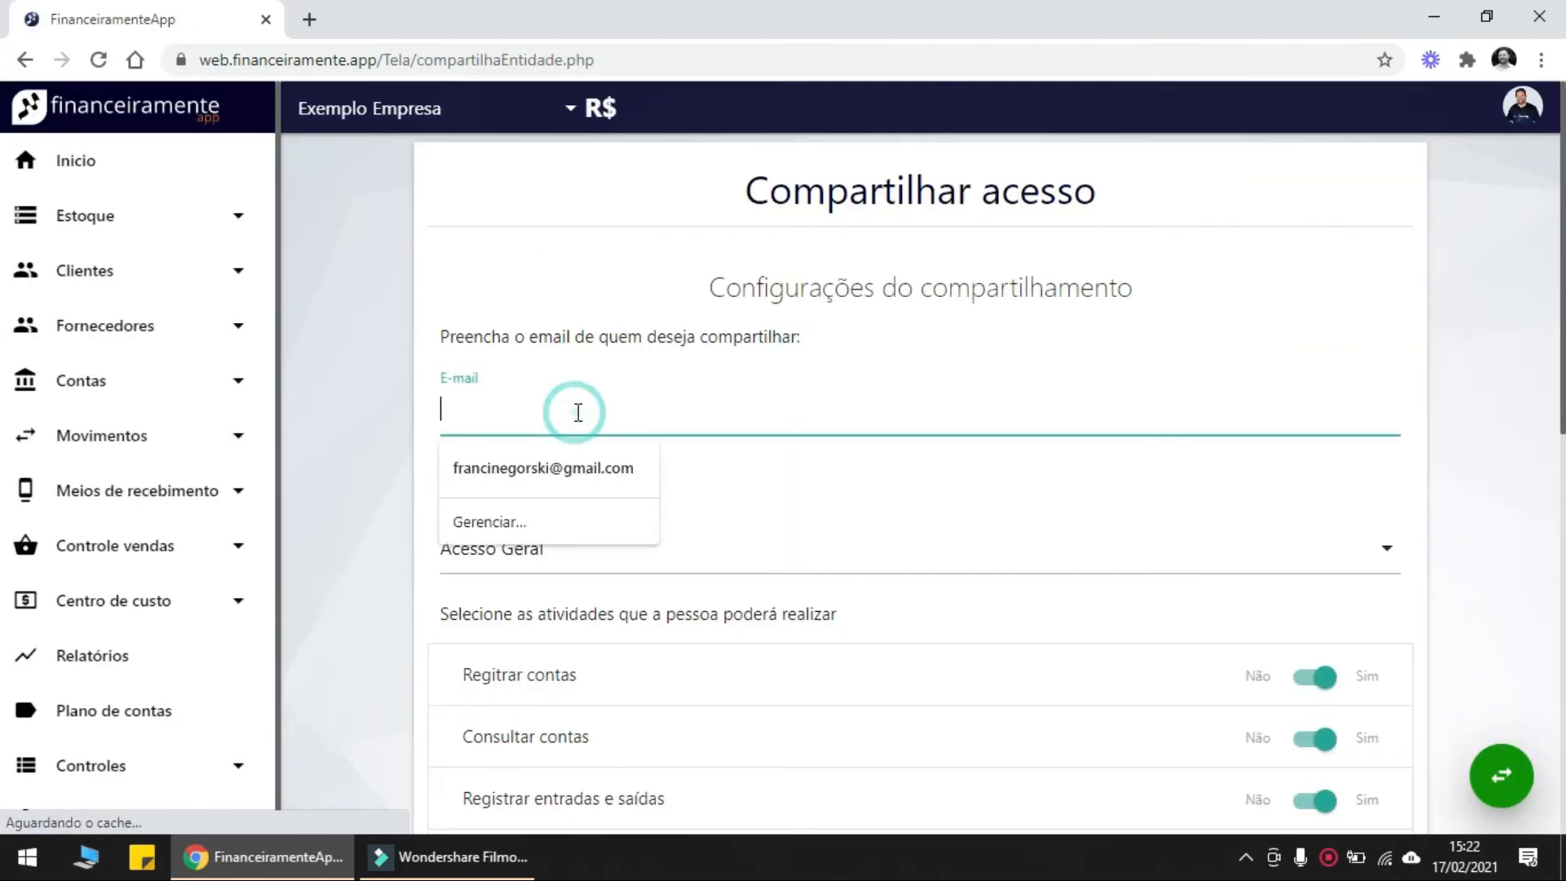
text(fulado)
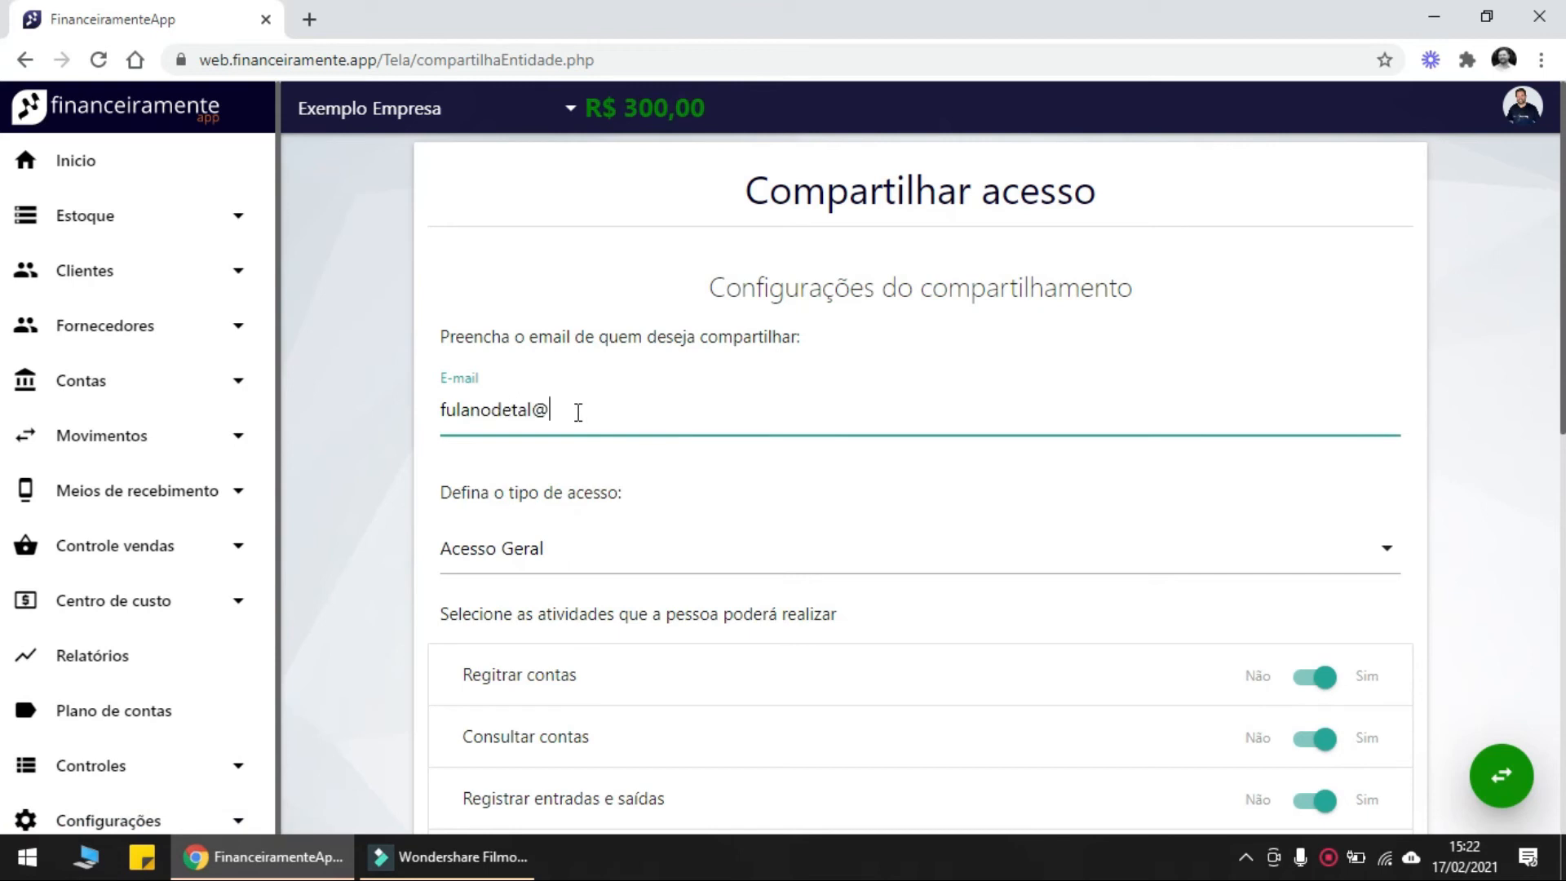
Examine the Acesso Geral sharing form, including the recipient's e-mail and each activity permission from Regitrar contas to Editar Produtos
scroll(815, 412, down, 3)
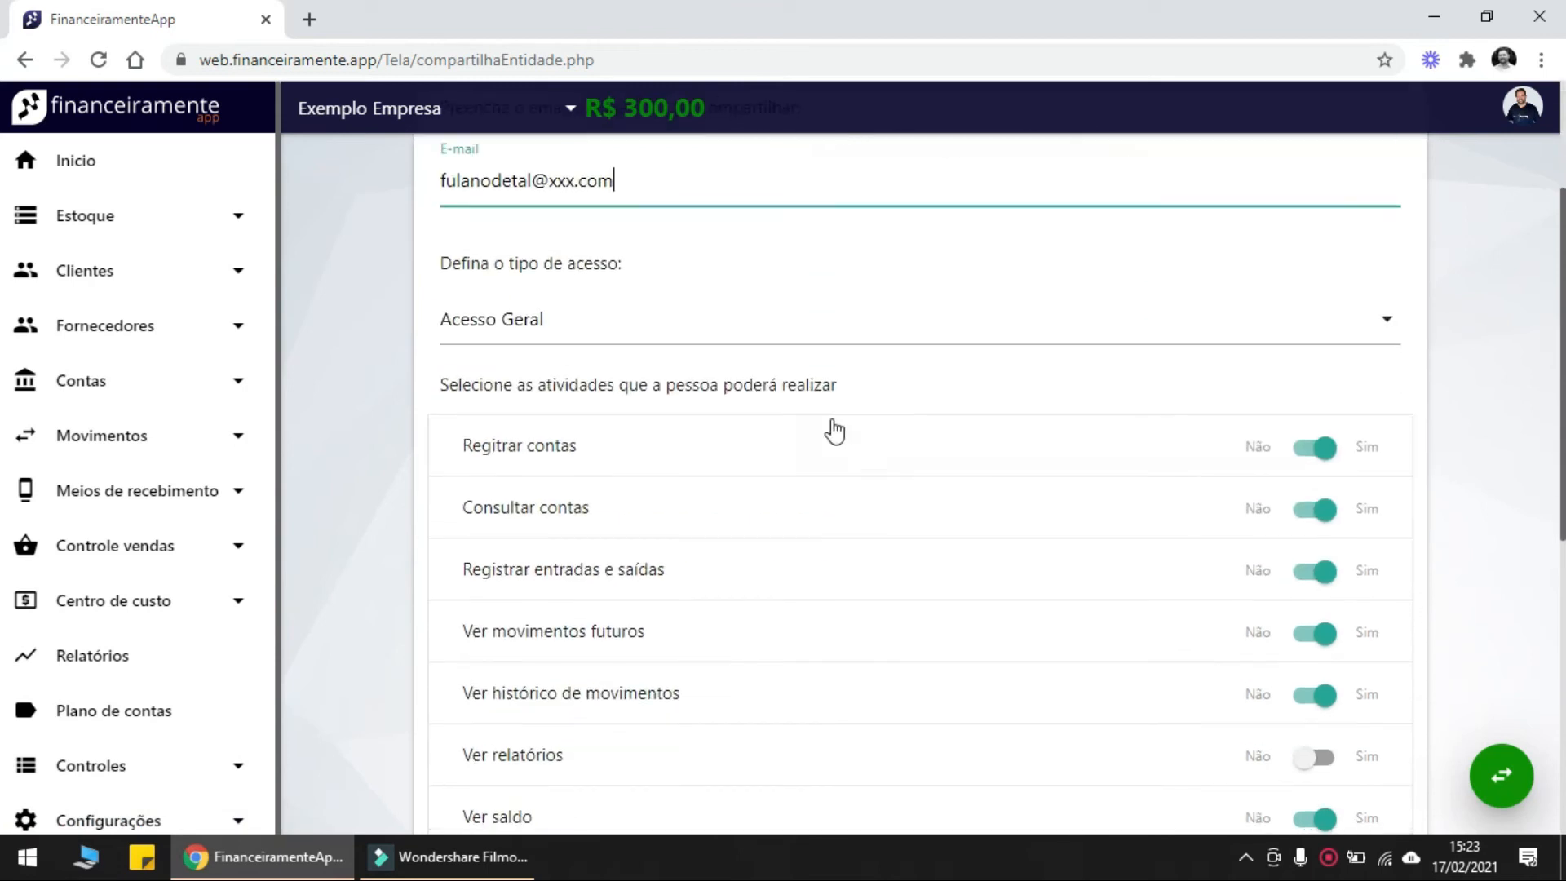
scroll(1335, 561, down, 3)
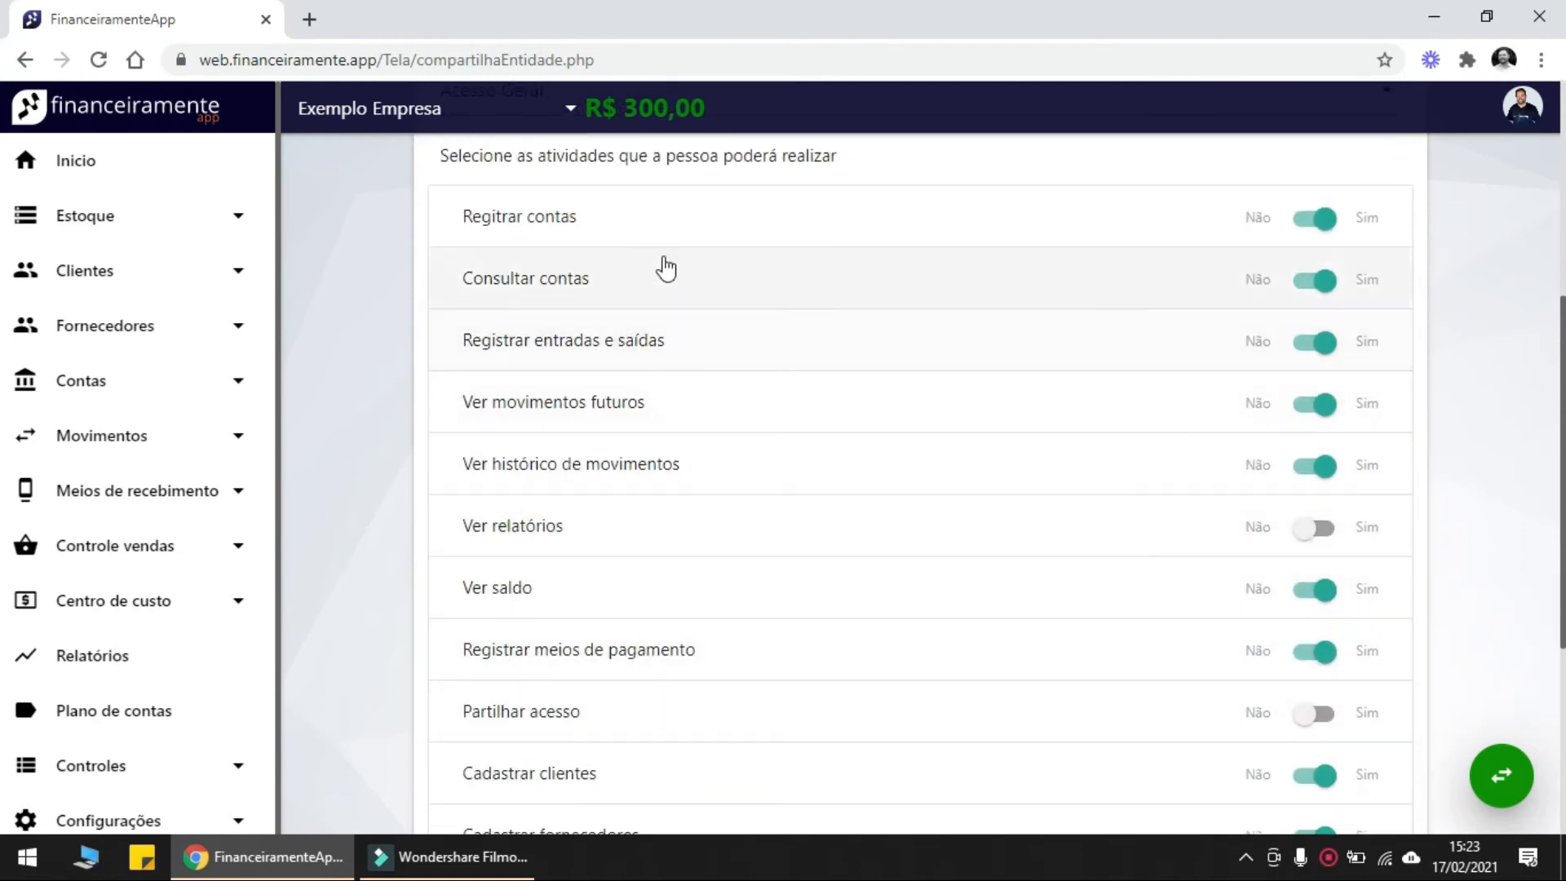
scroll(1314, 620, down, 3)
scroll(1314, 688, up, 5)
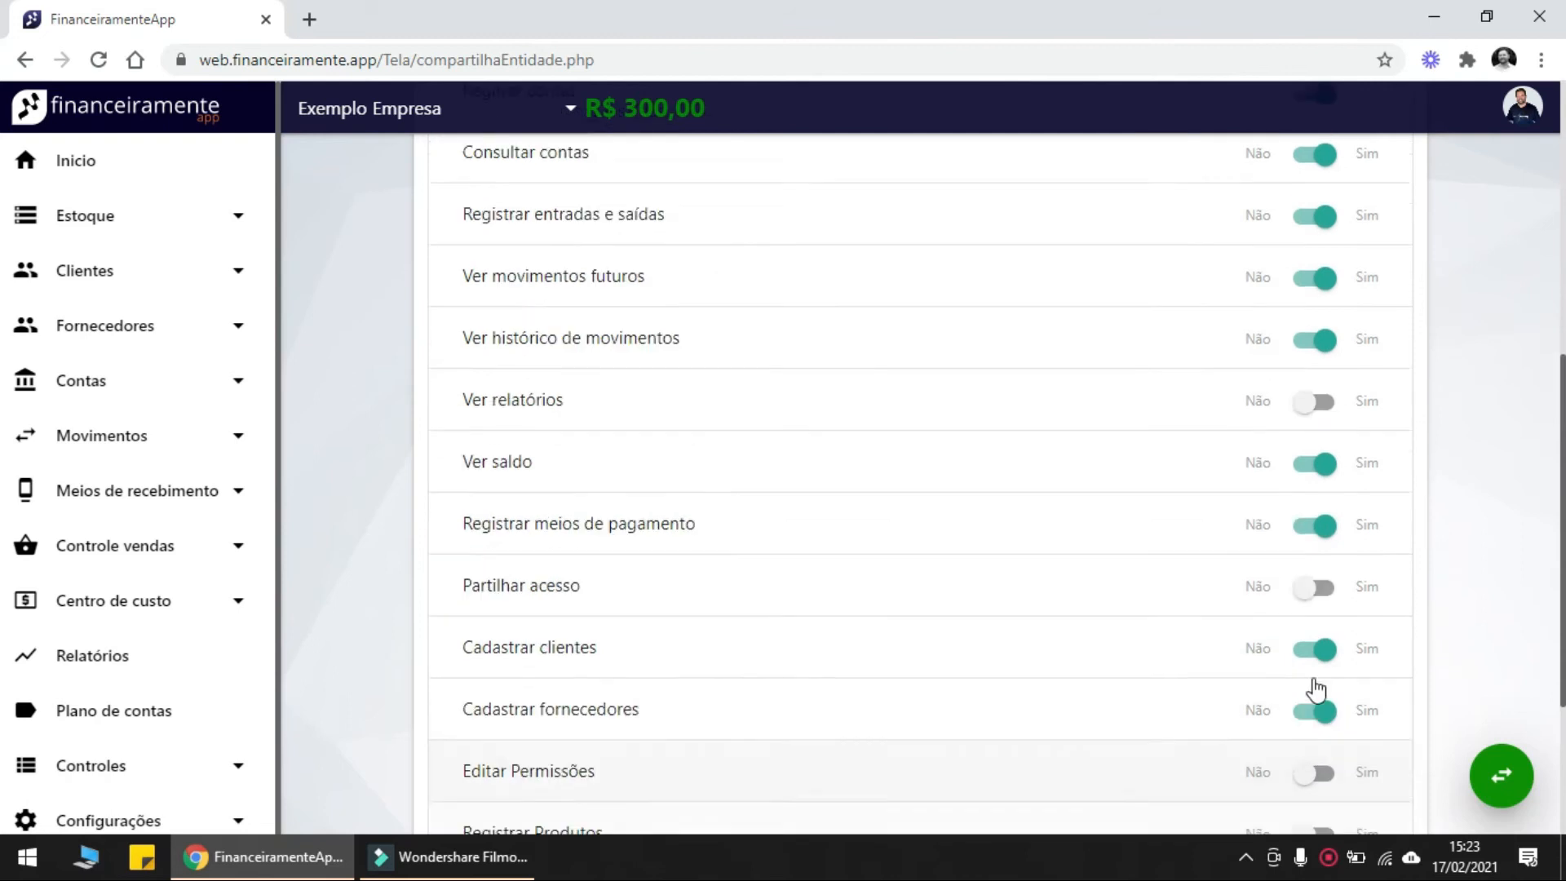
scroll(1332, 542, down, 3)
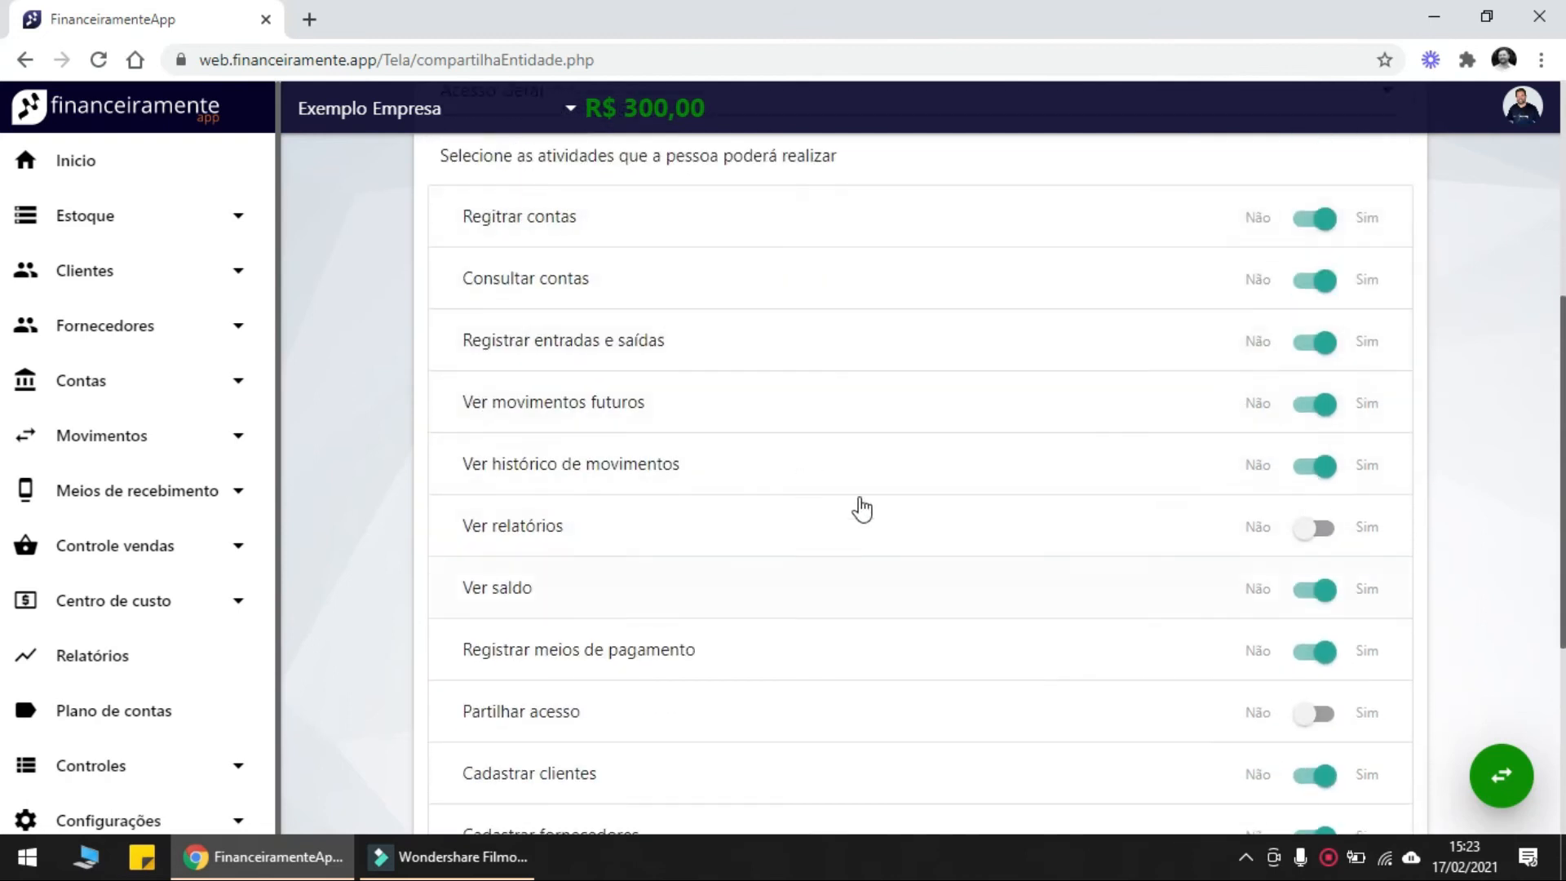
scroll(1228, 457, down, 5)
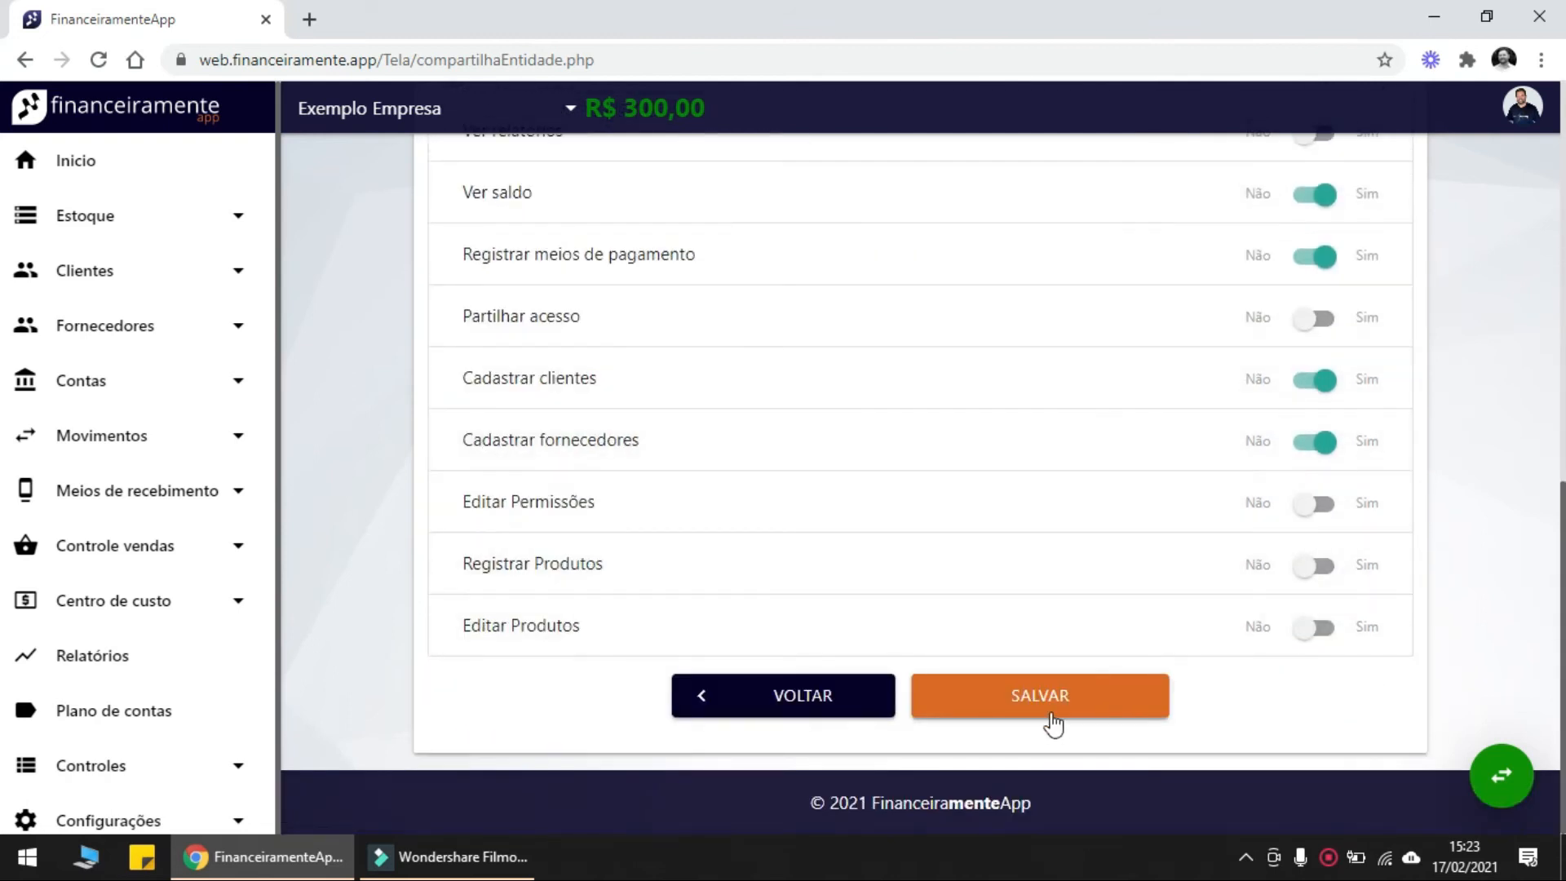
scroll(816, 589, up, 8)
drag(447, 236, 734, 235)
click(640, 238)
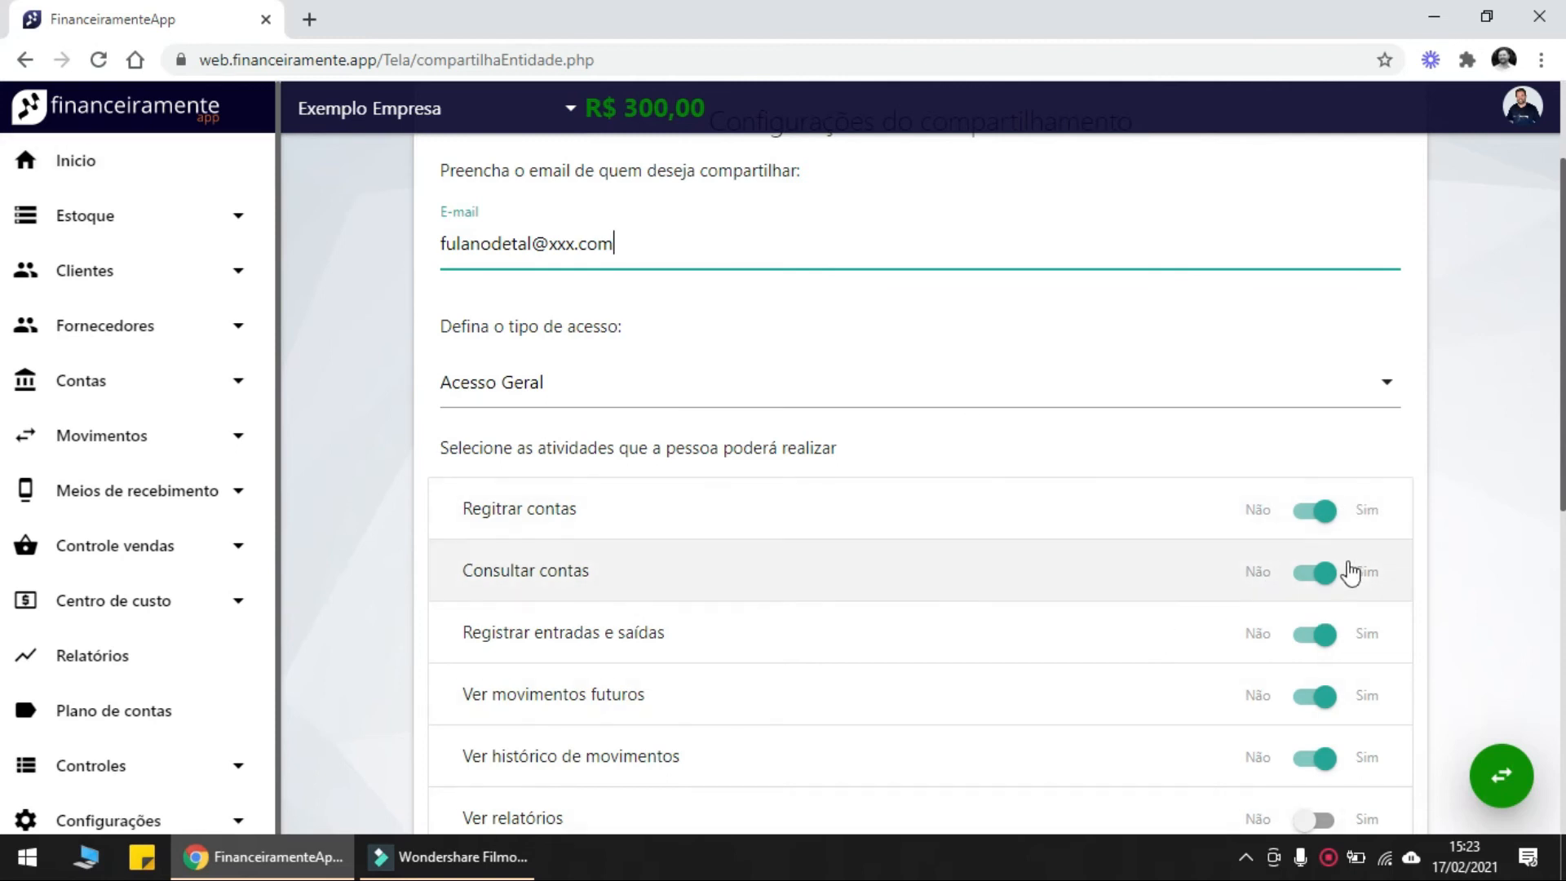
scroll(1329, 296, down, 3)
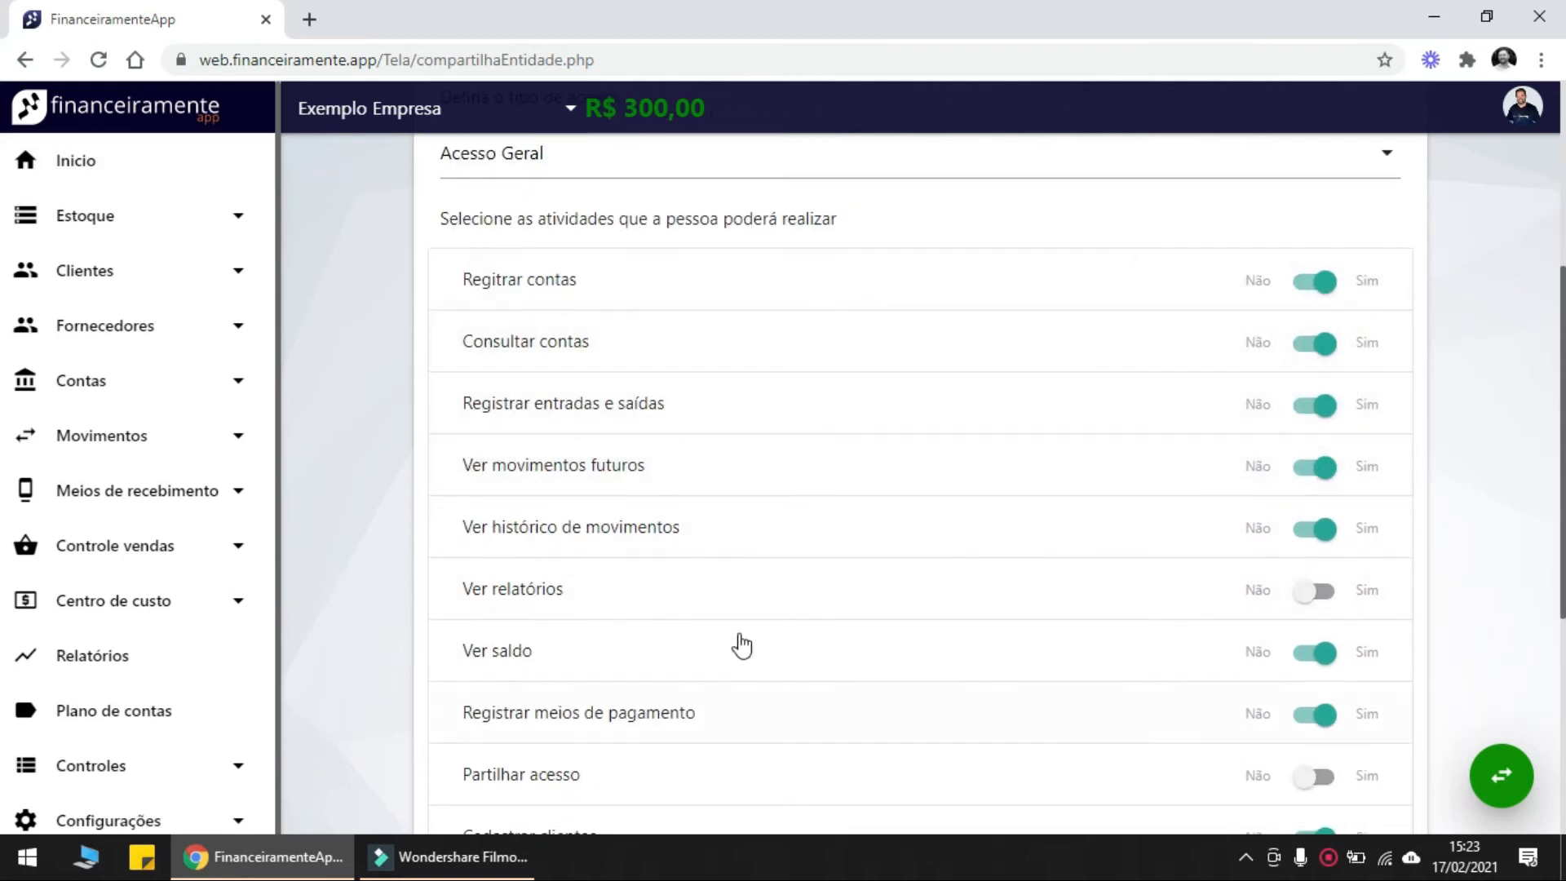
scroll(457, 449, up, 5)
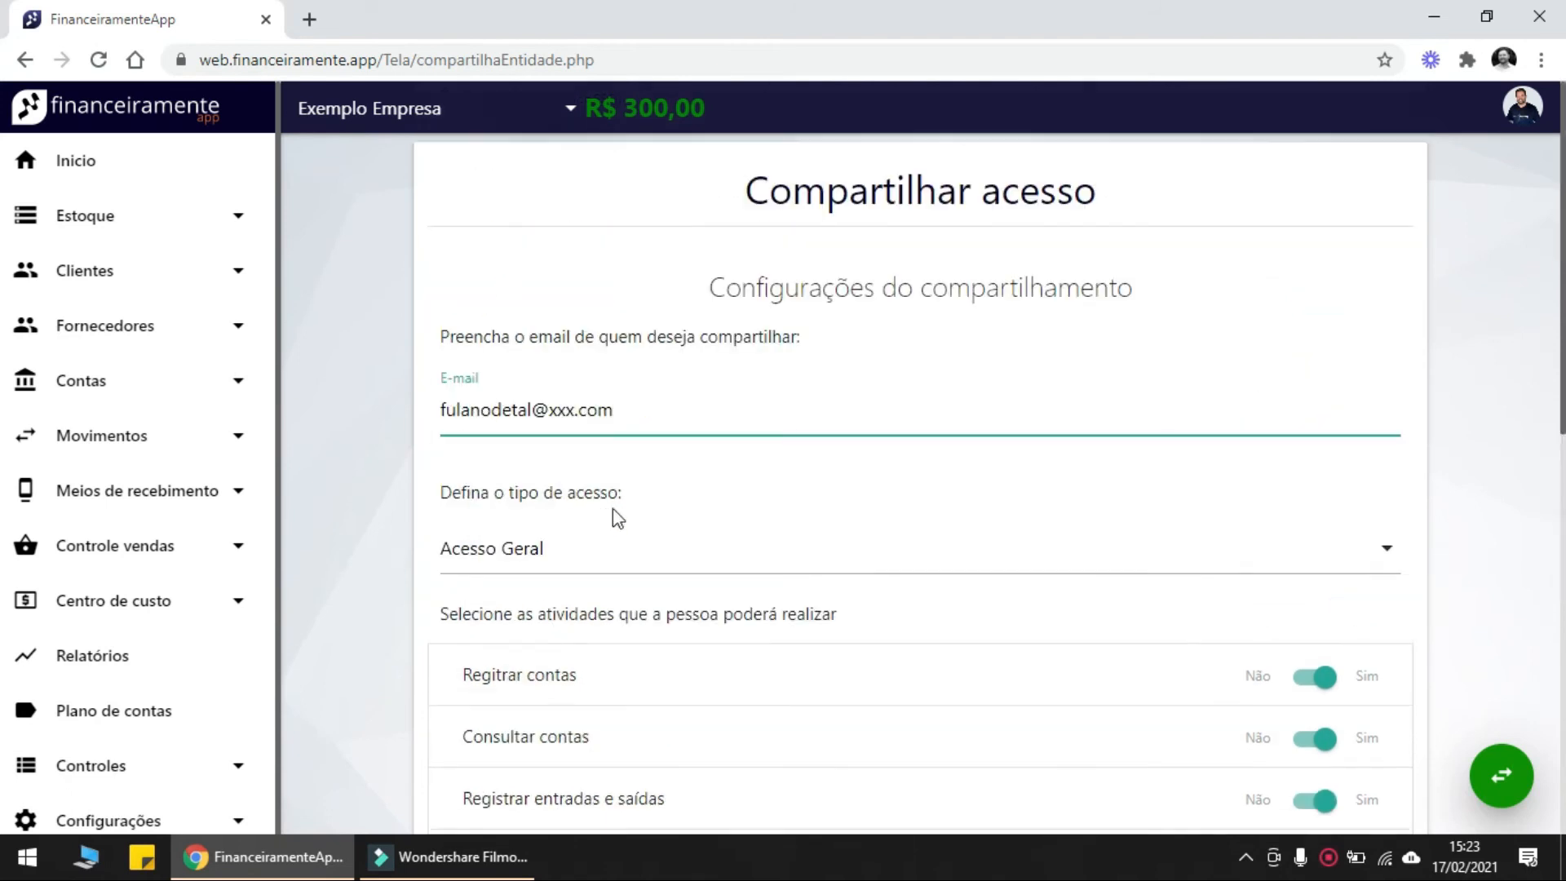
View the entities in the selector alongside the access sharing permissions, leaving Exemplo Empresa active
click(392, 128)
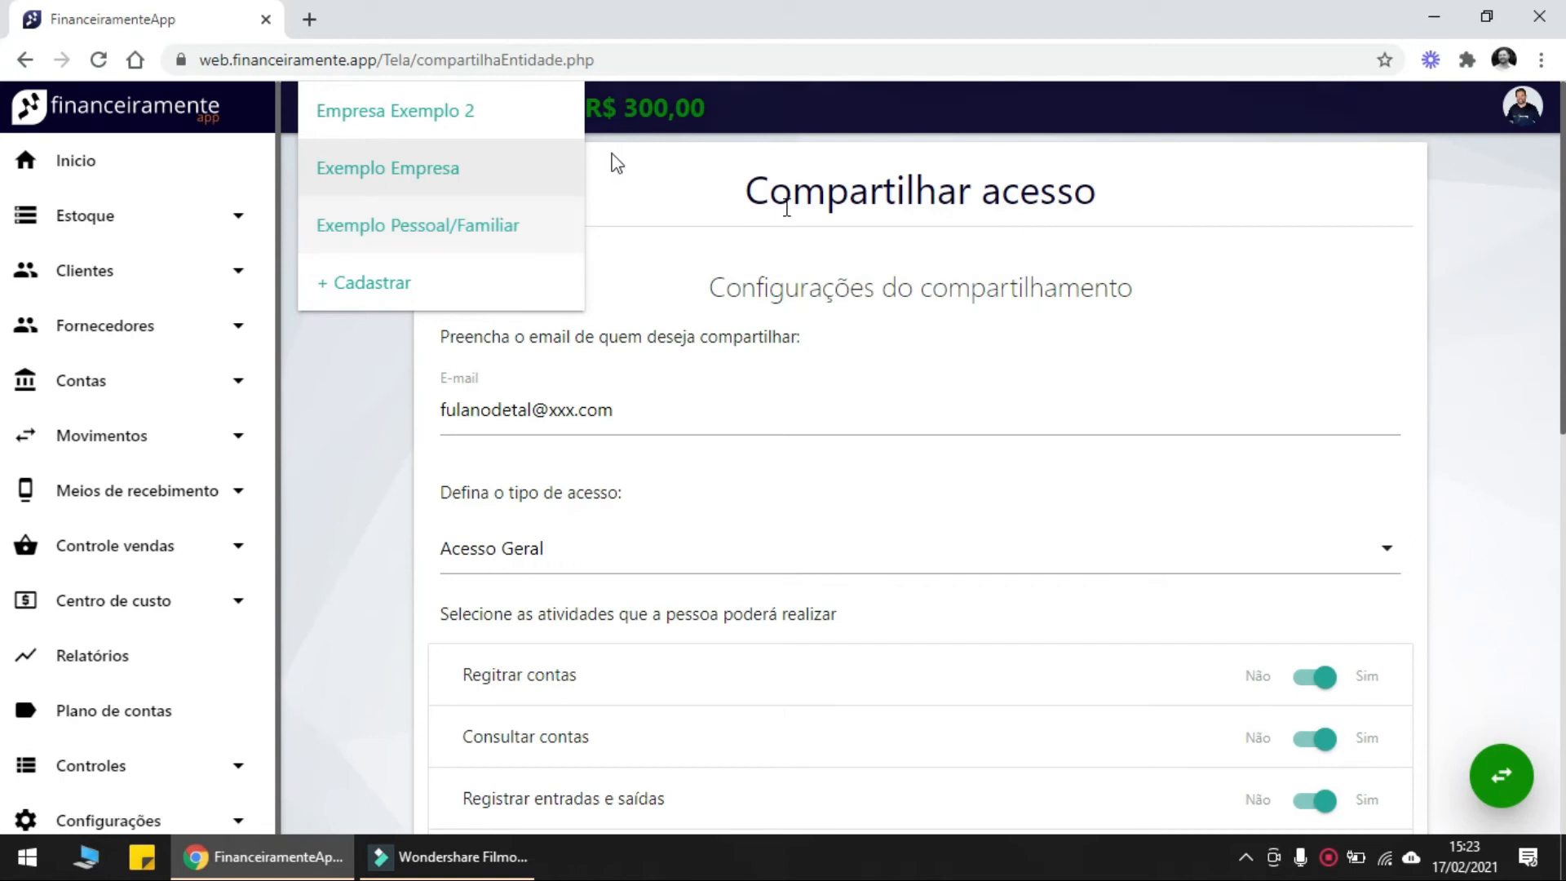
scroll(978, 476, down, 2)
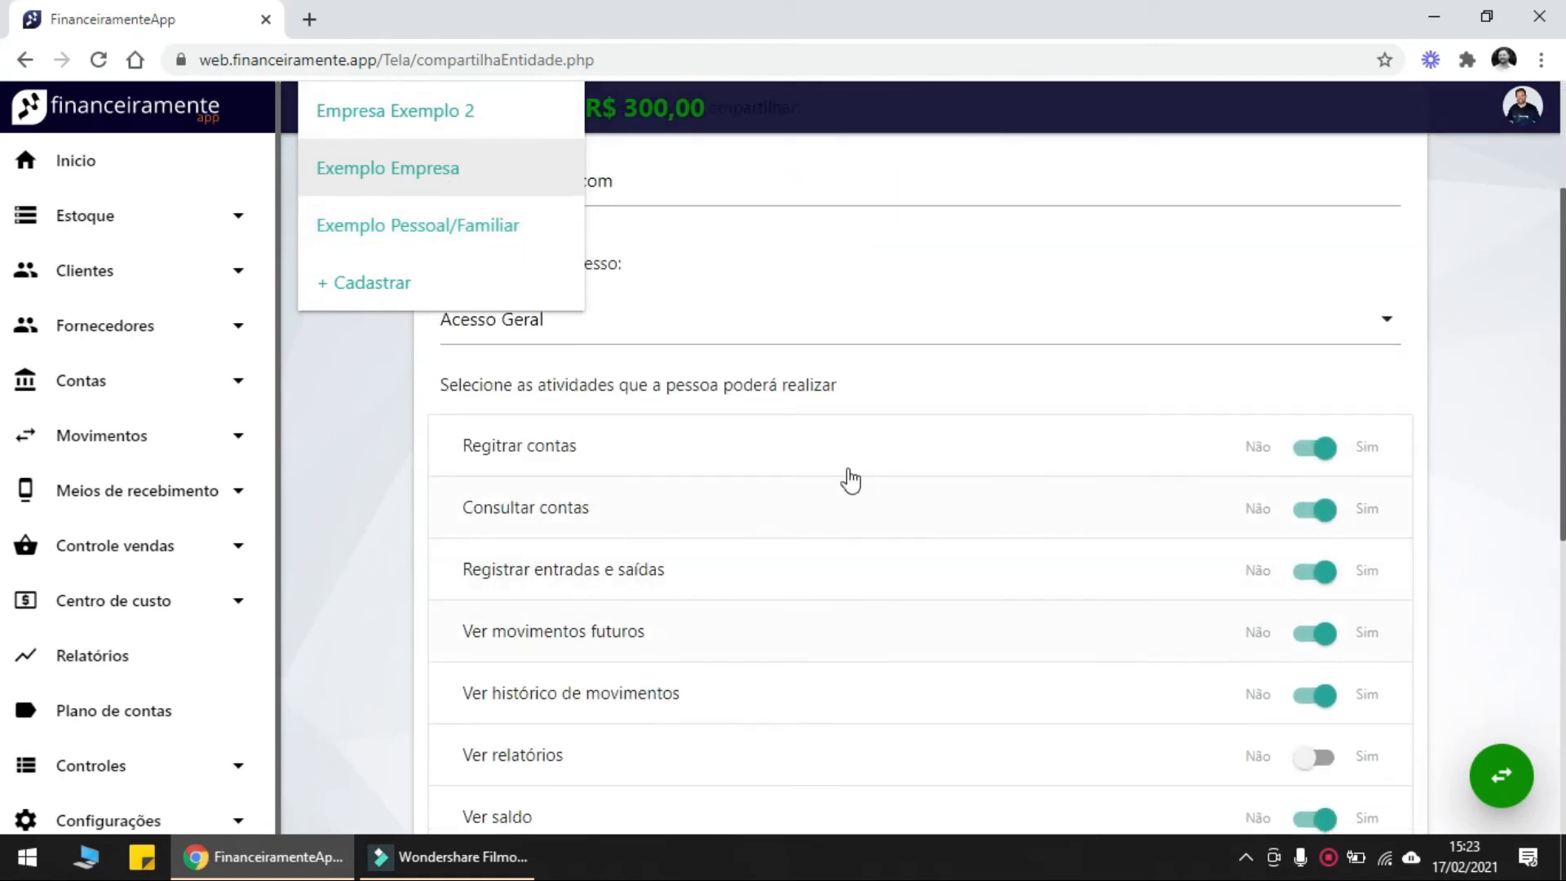
scroll(849, 481, up, 2)
click(319, 451)
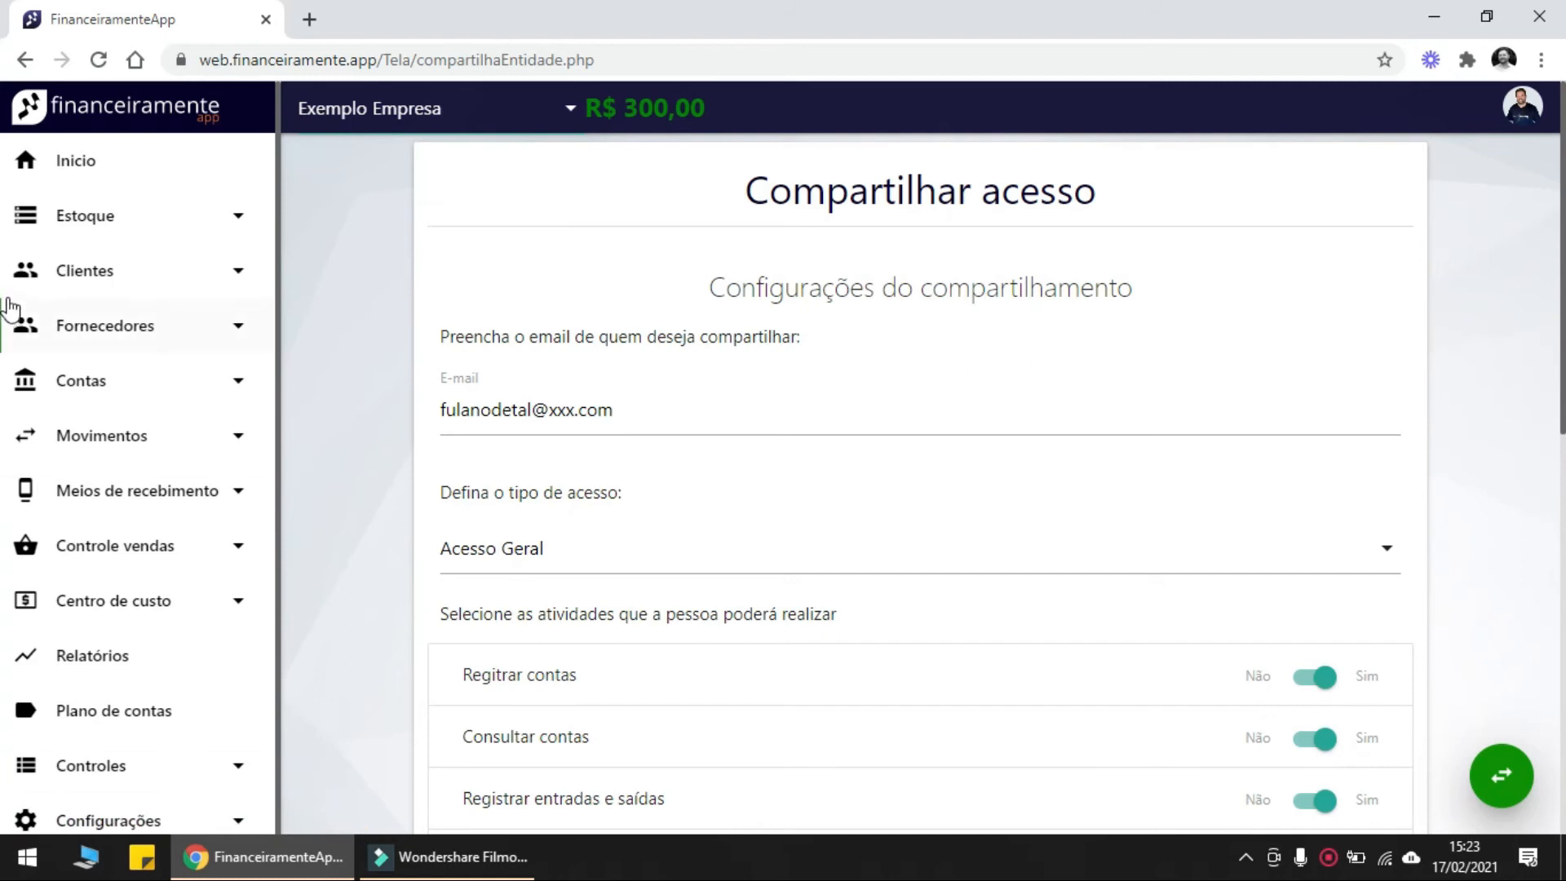
Return to the dashboard and expand the quick actions for sales, transfers, outflows and inflows
click(90, 176)
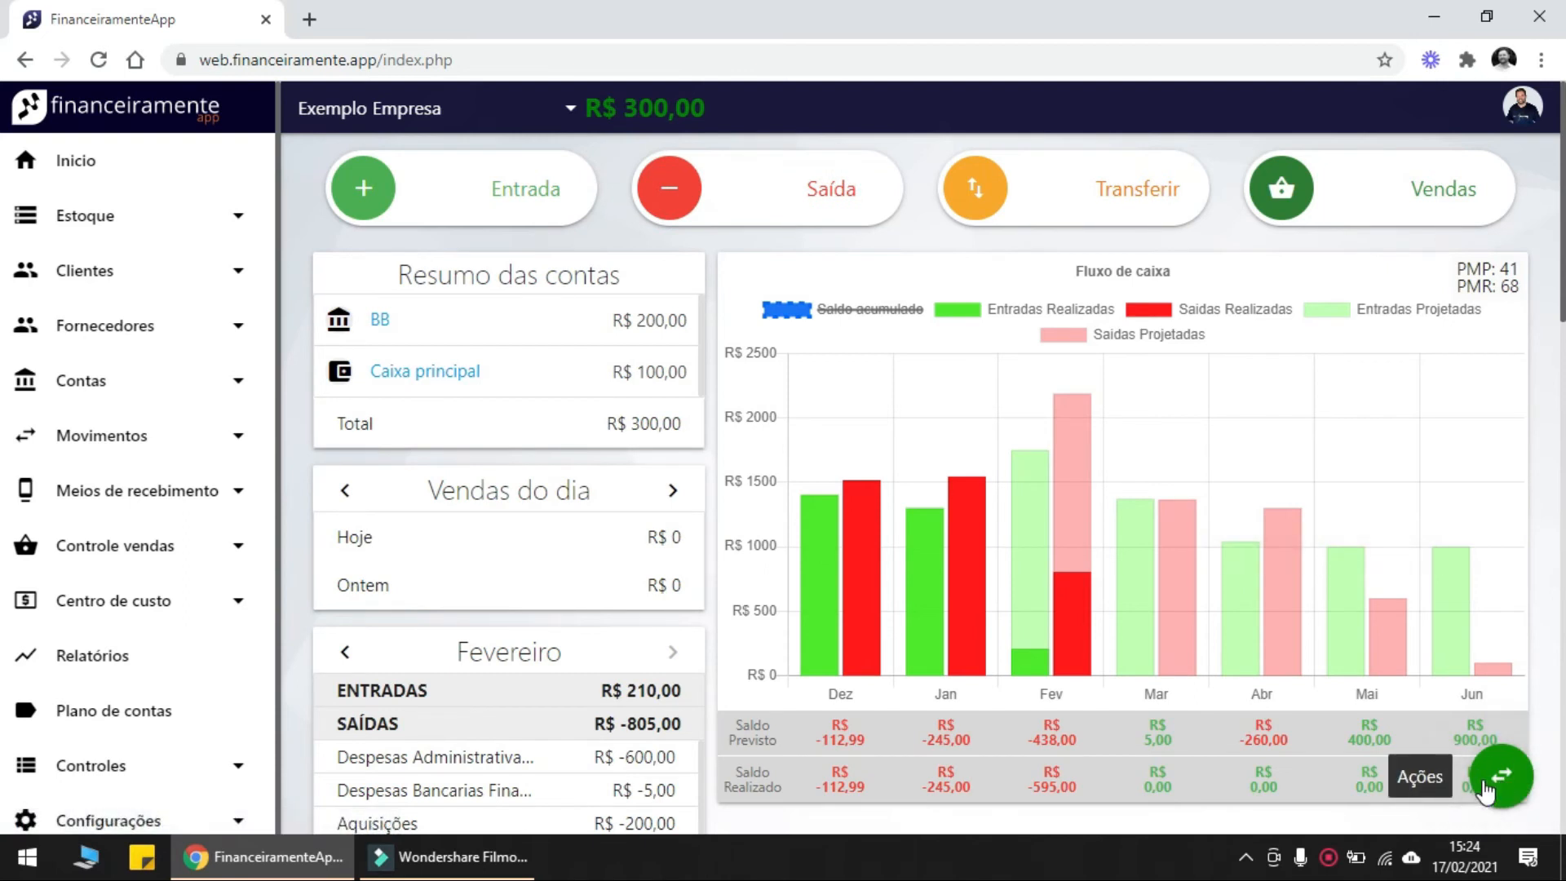
click(1513, 784)
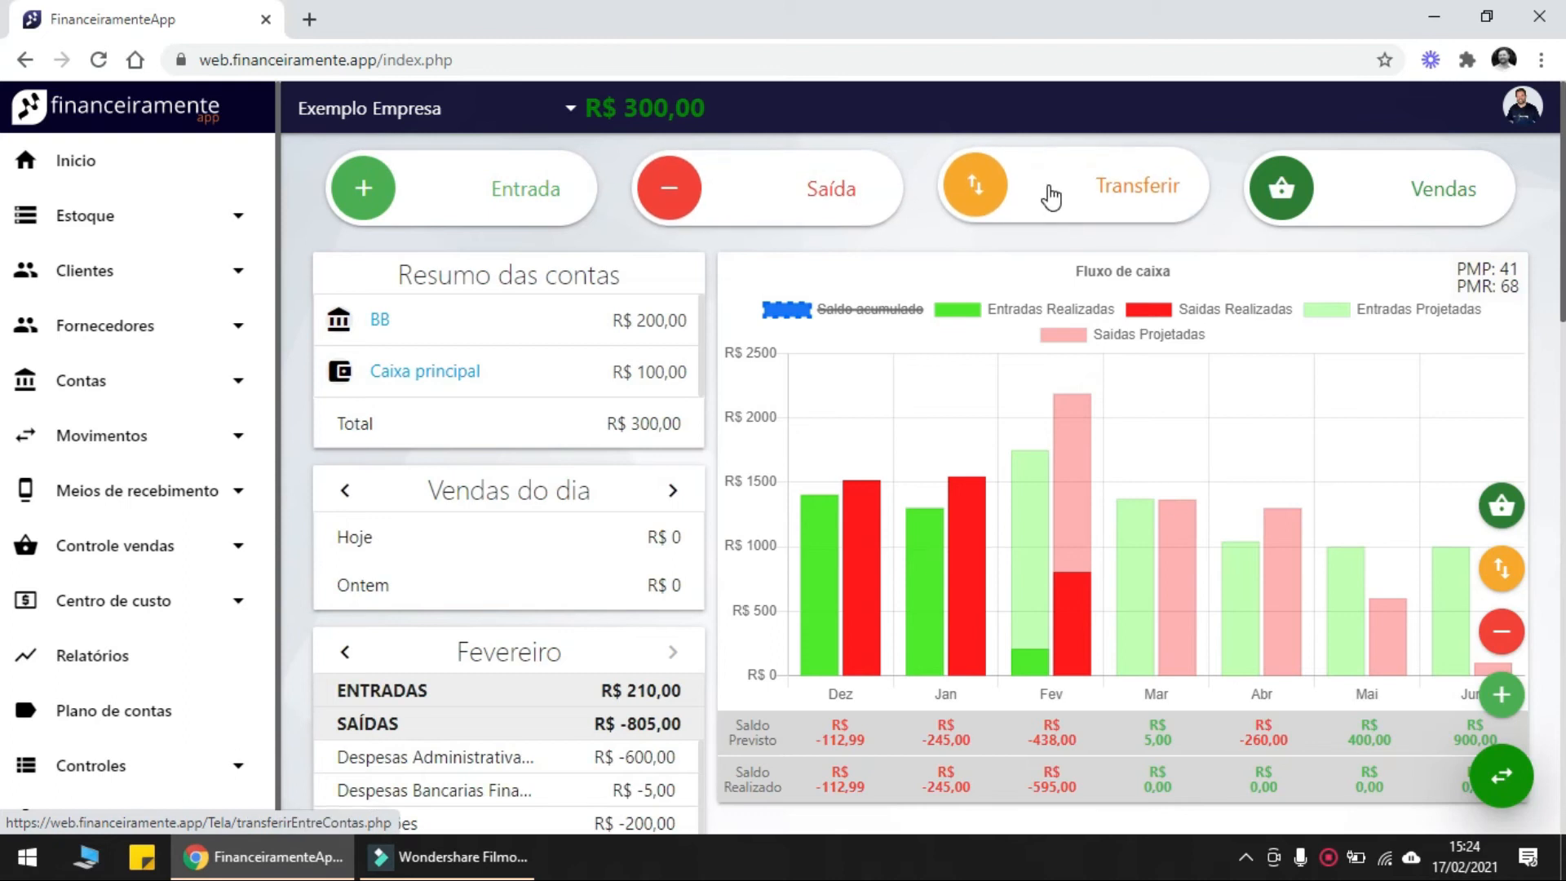
Start a new Entrada with a total value of R$ 1.000,00 and billing date 17/02/2021
click(460, 194)
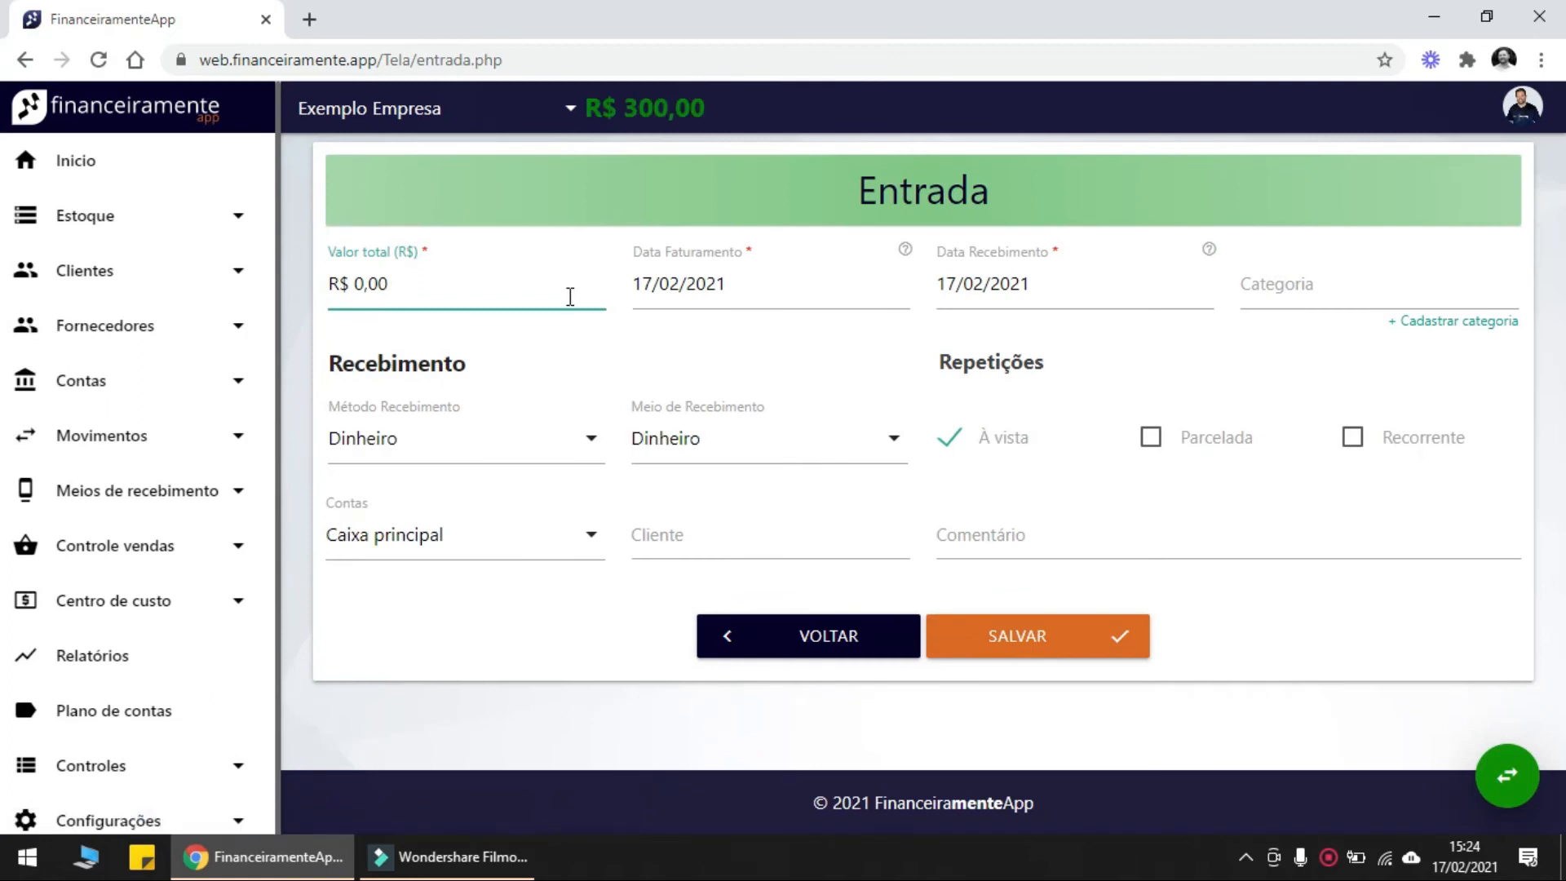
text(1.000)
click(724, 275)
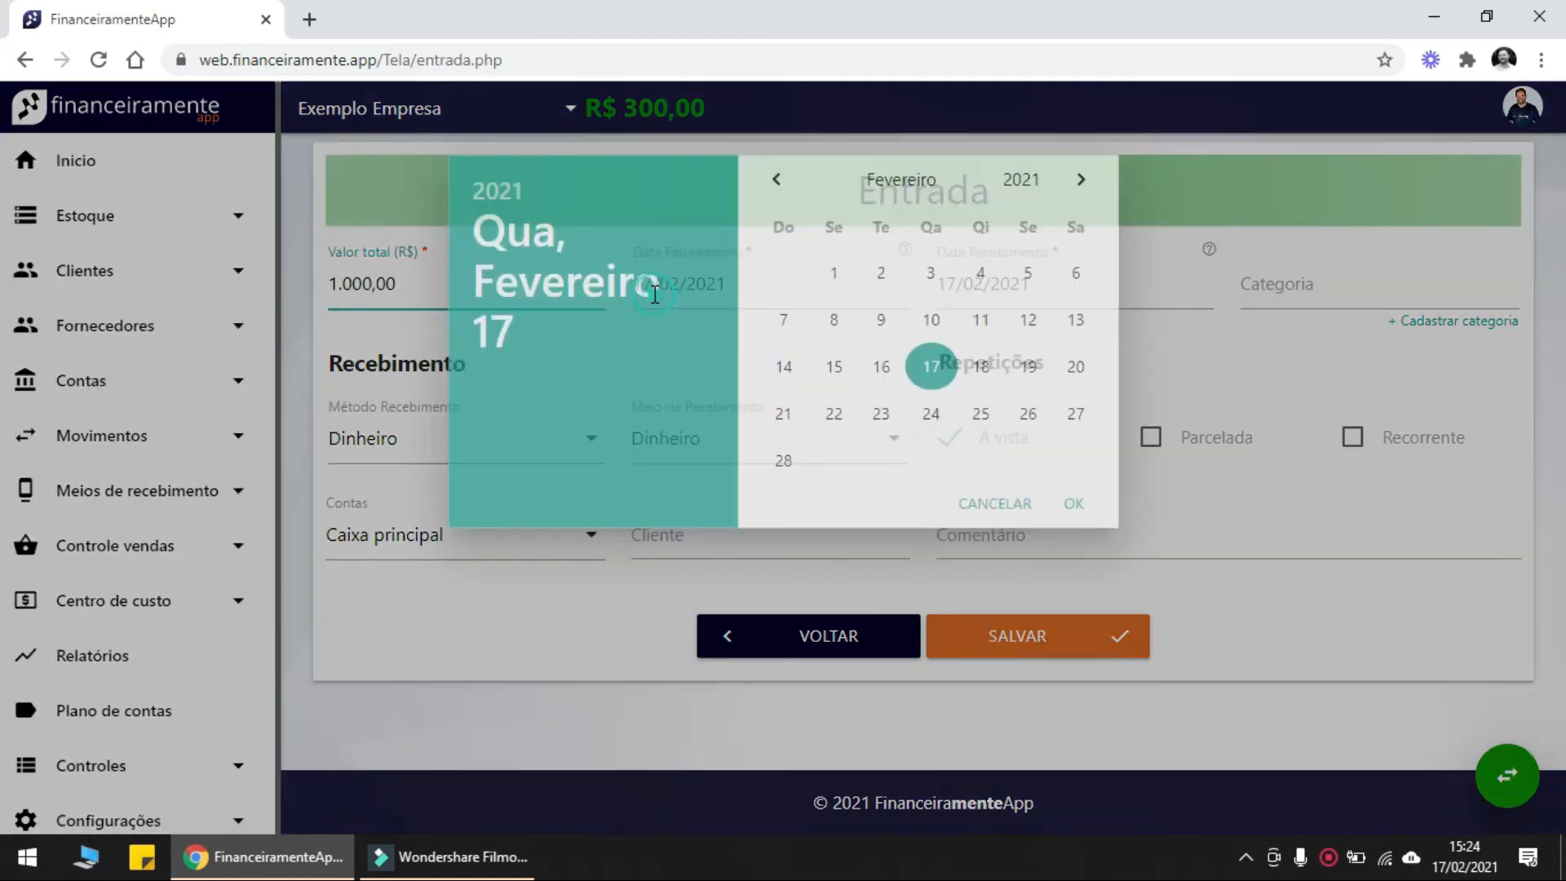
click(930, 387)
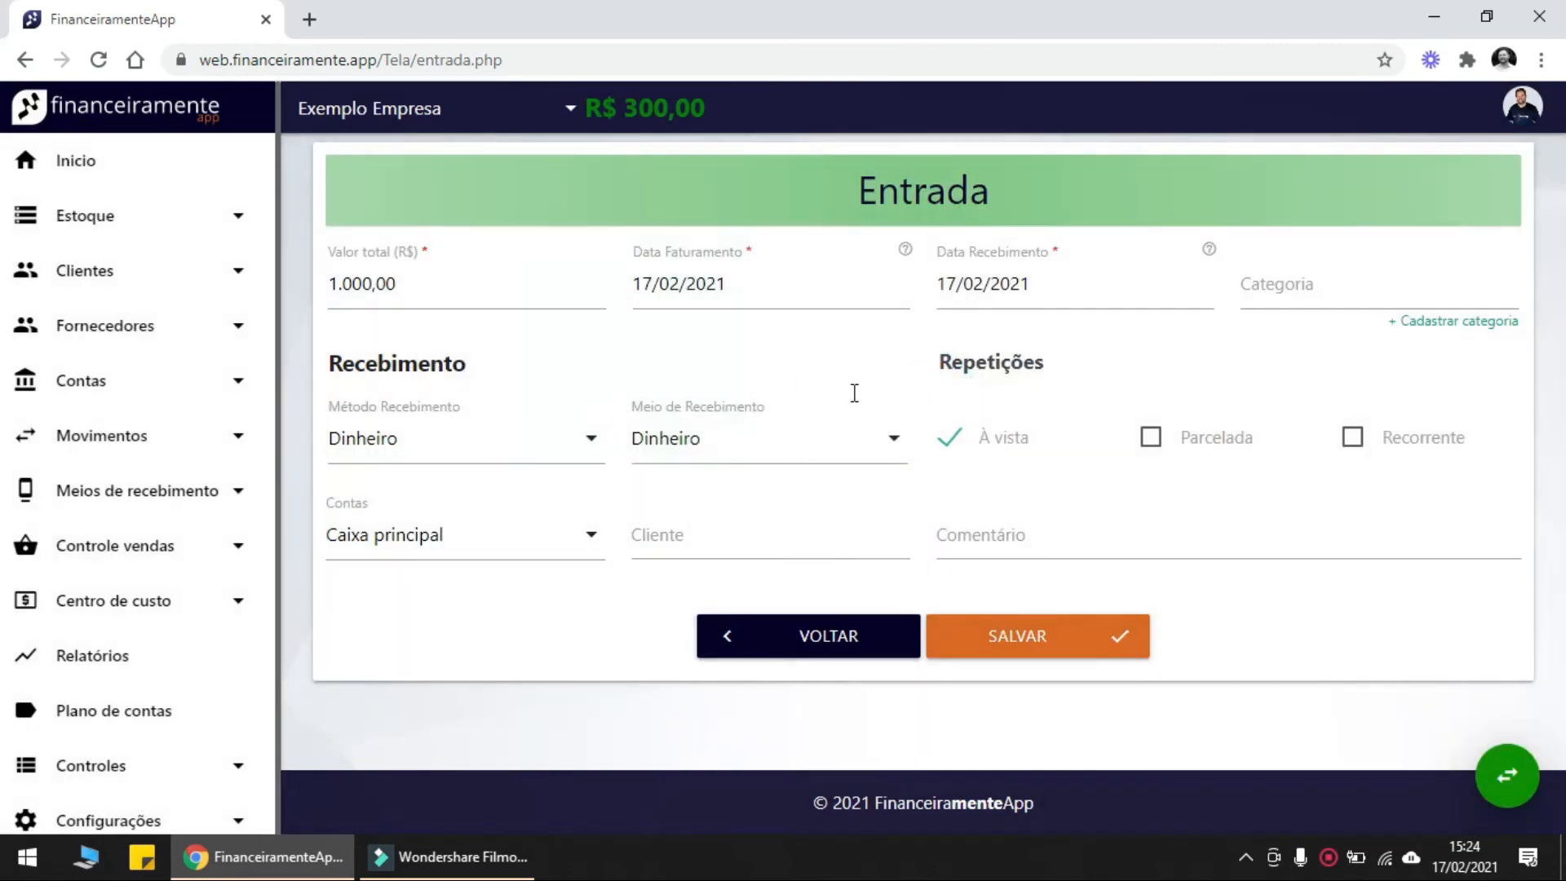
Set the inflow's receipt date to 17/03/2021 and its category to Receita
click(991, 278)
click(1112, 186)
click(938, 387)
click(1246, 293)
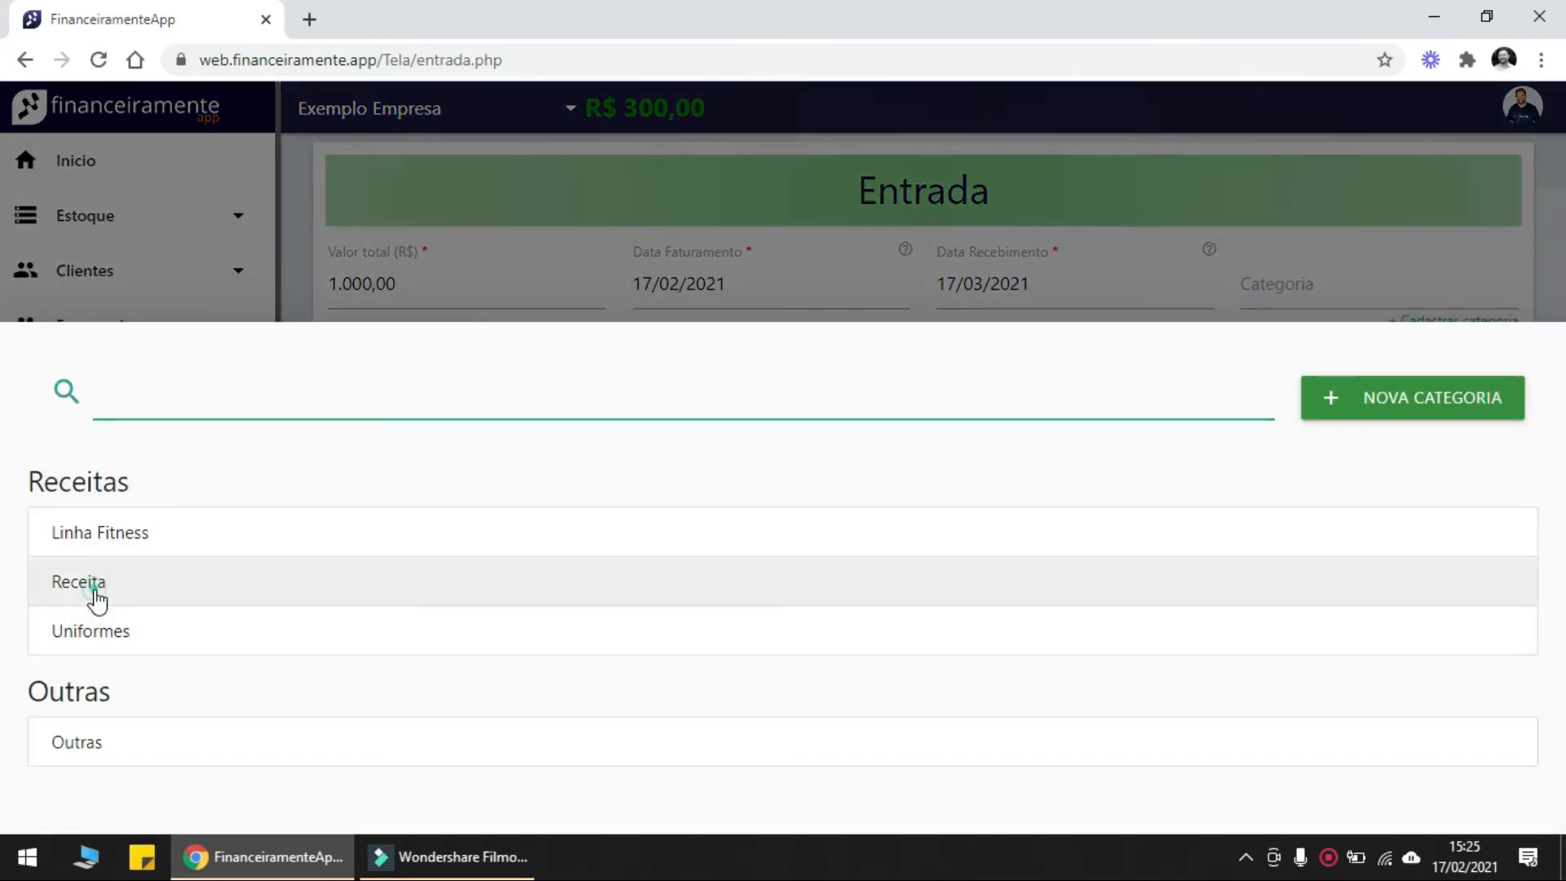
click(95, 591)
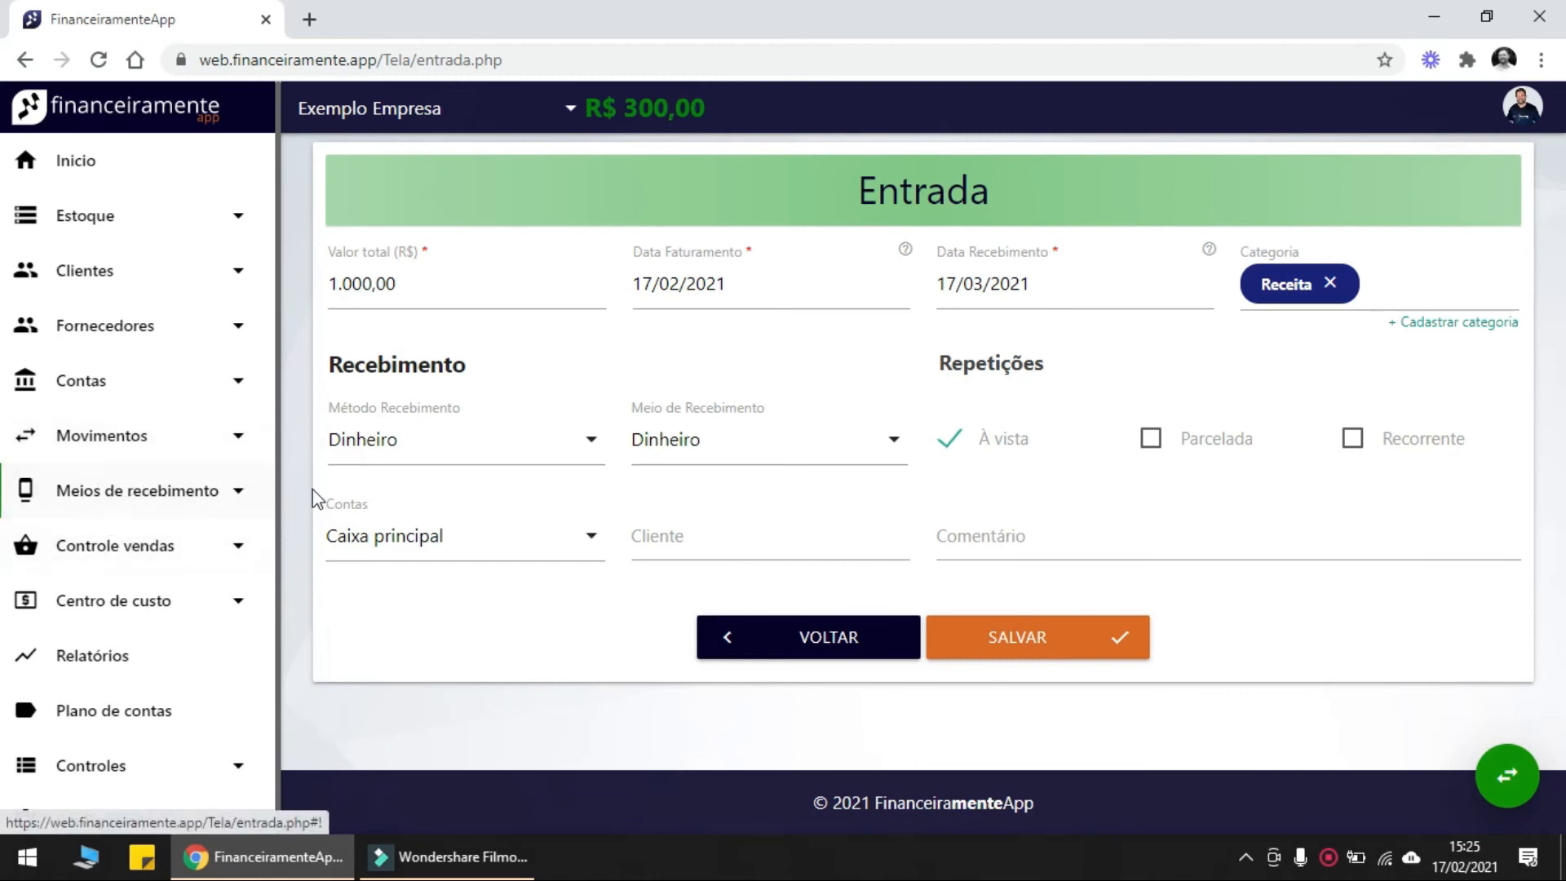
Set the inflow's receipt method to Boleto through Boleto Banco X
click(407, 457)
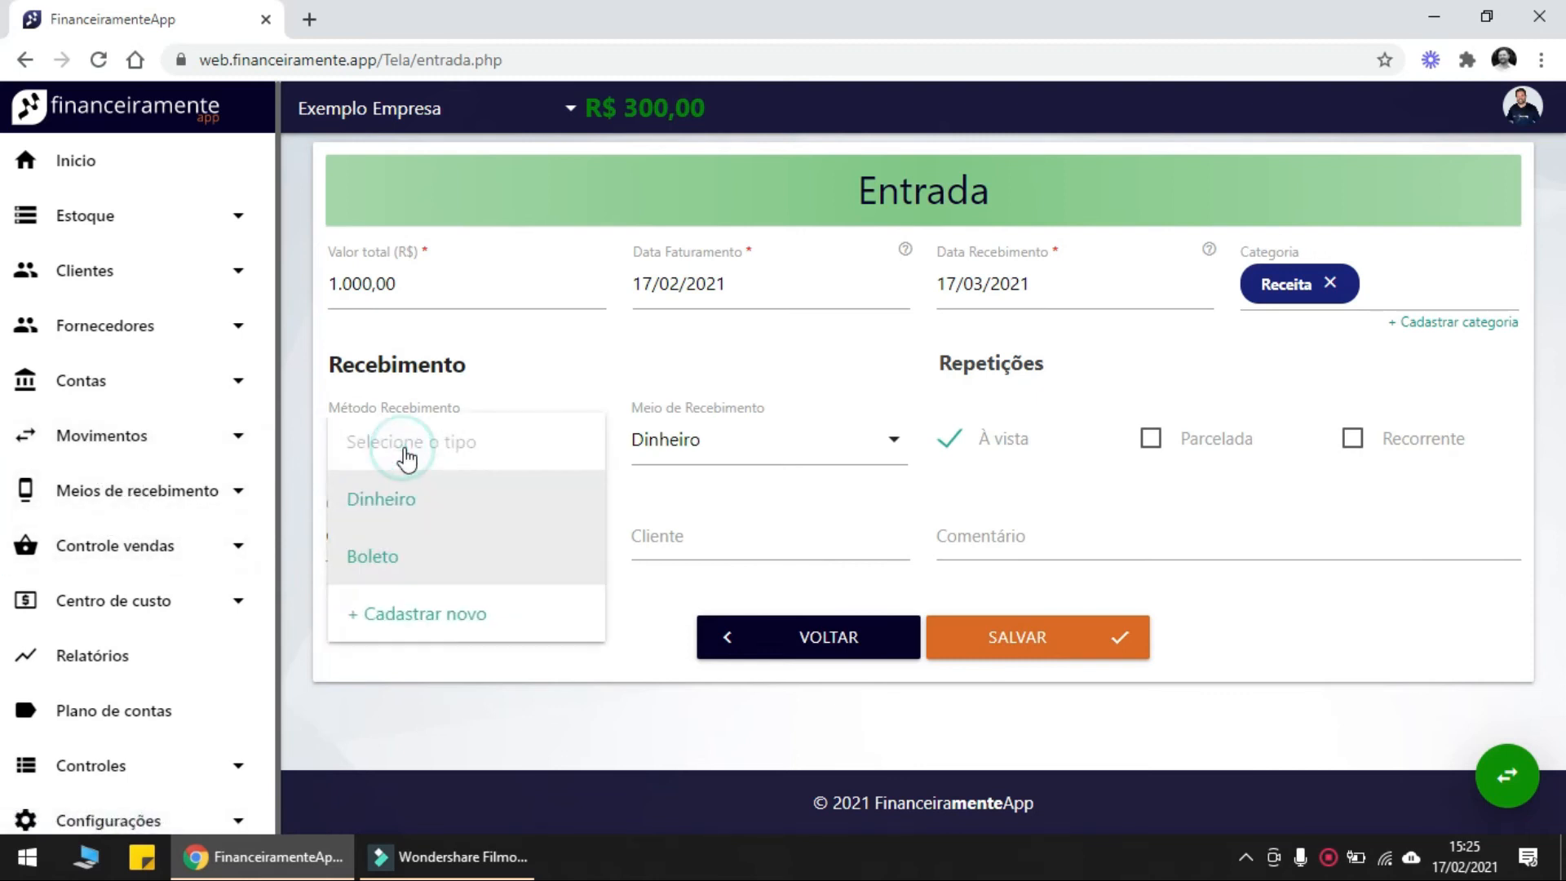
click(431, 504)
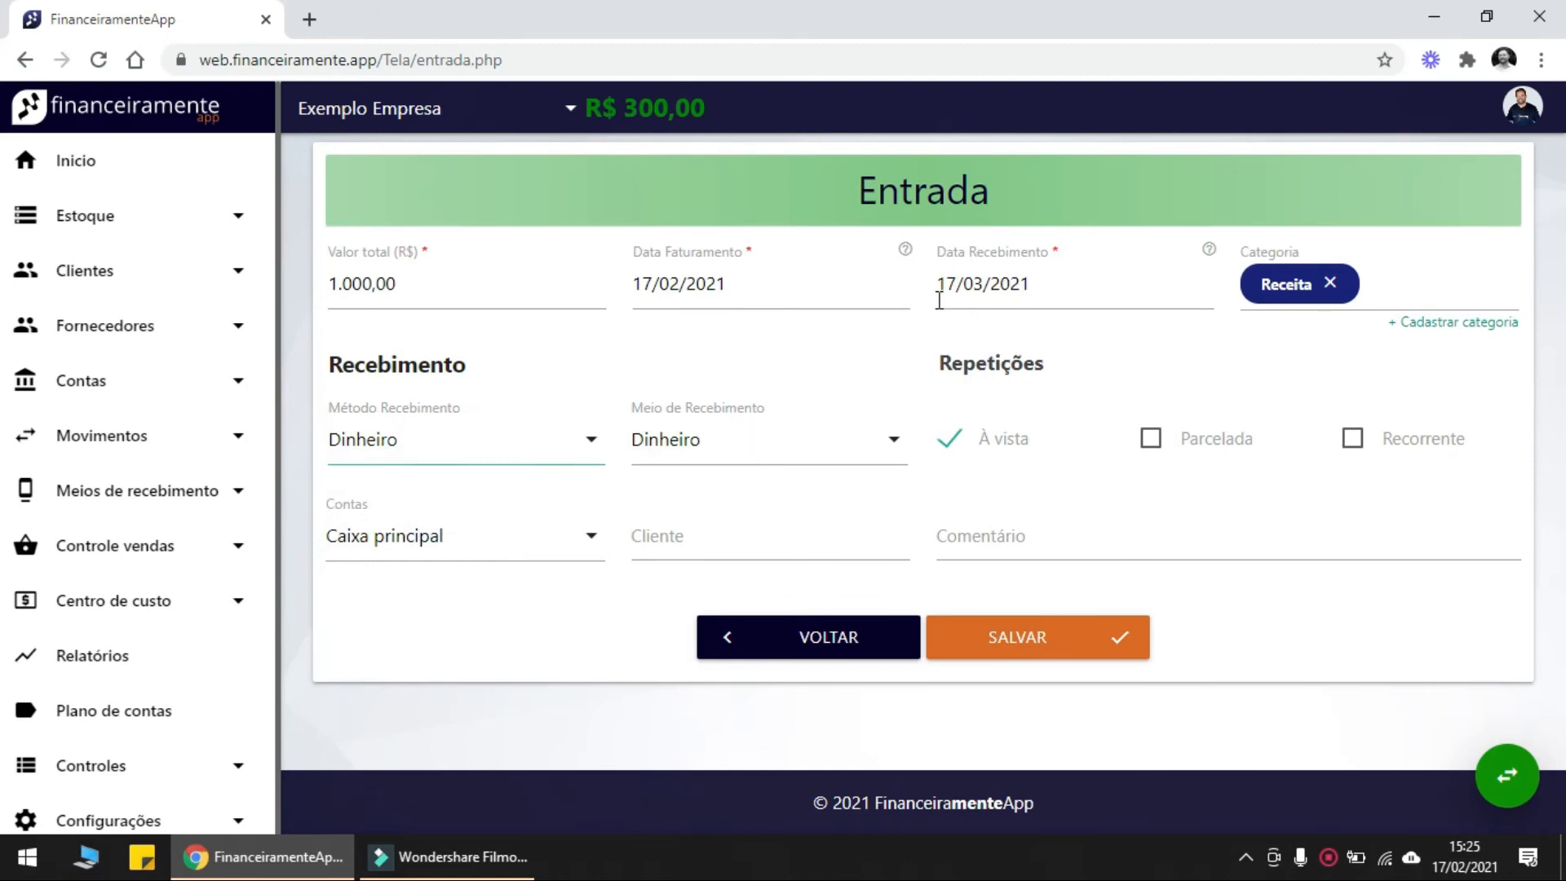
click(442, 445)
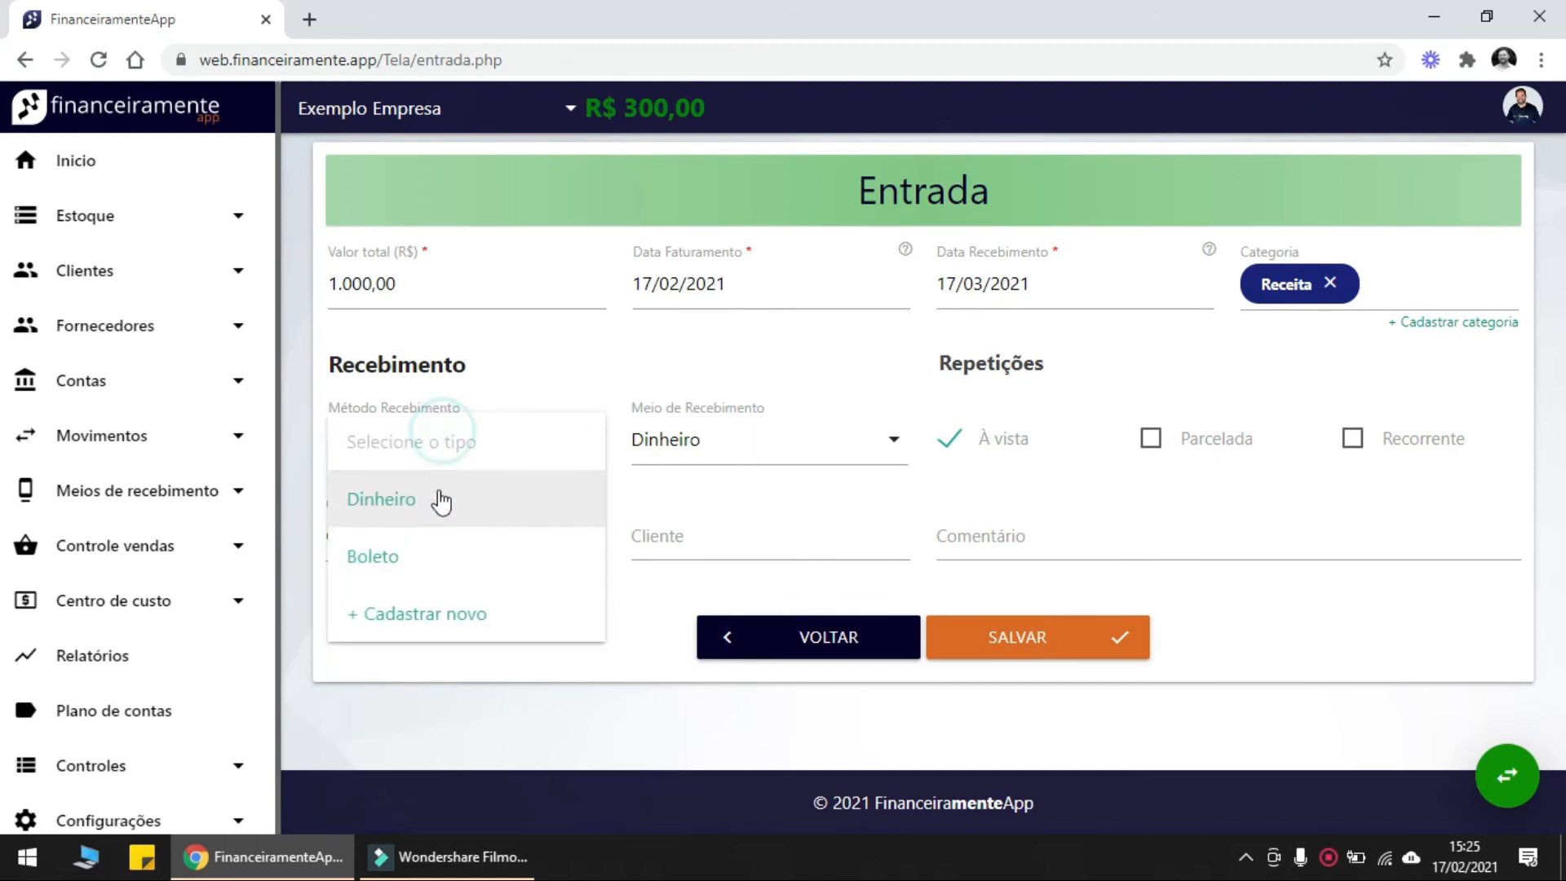
click(421, 563)
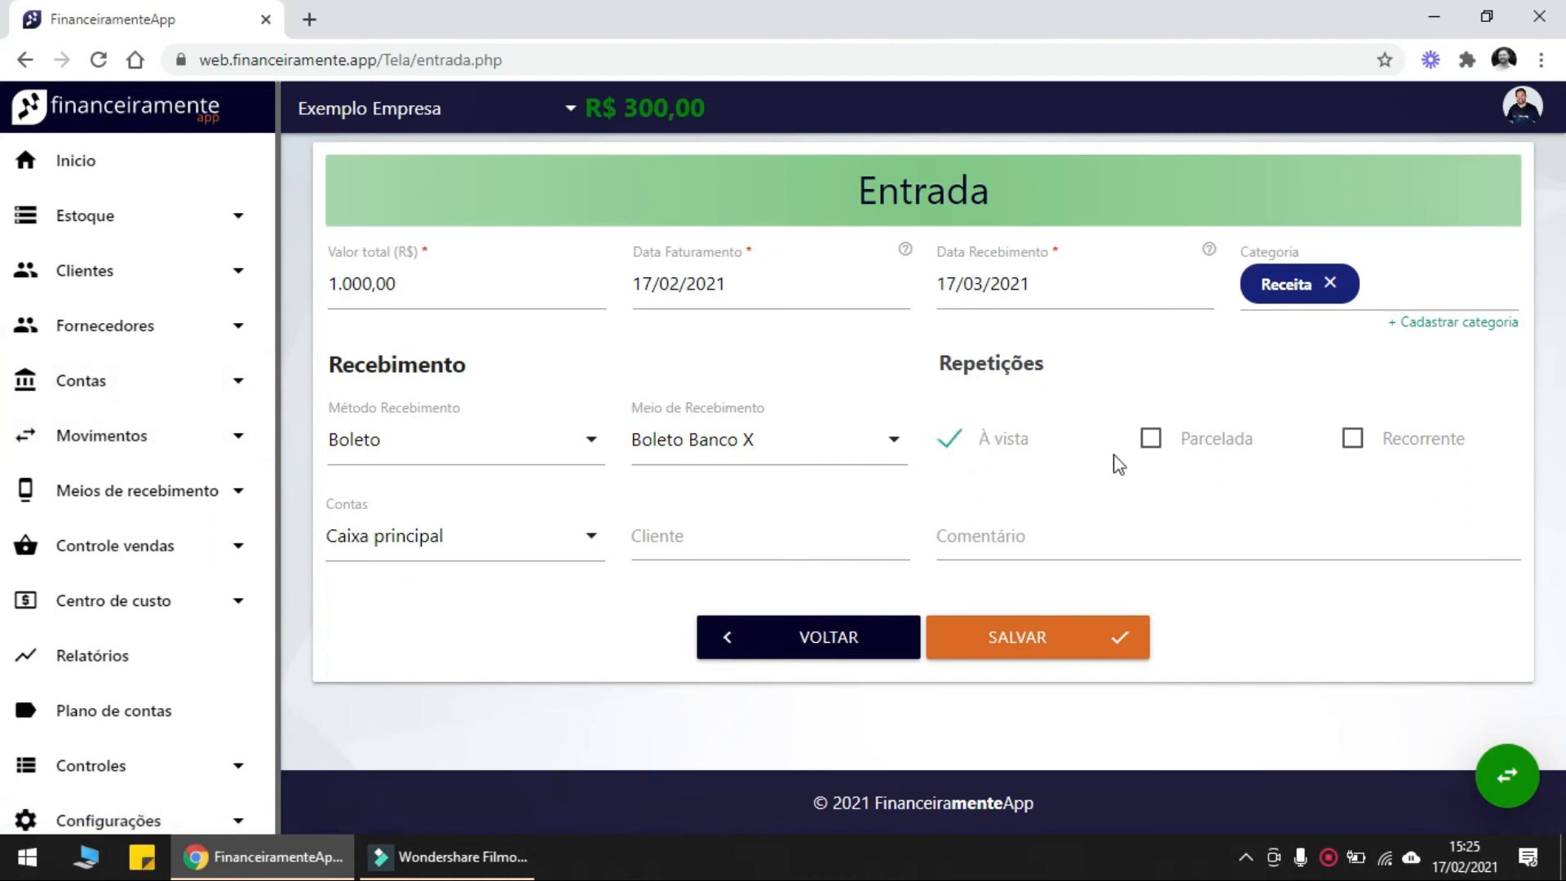
Split the inflow into 3 installments and assign it to the BB account
click(1152, 442)
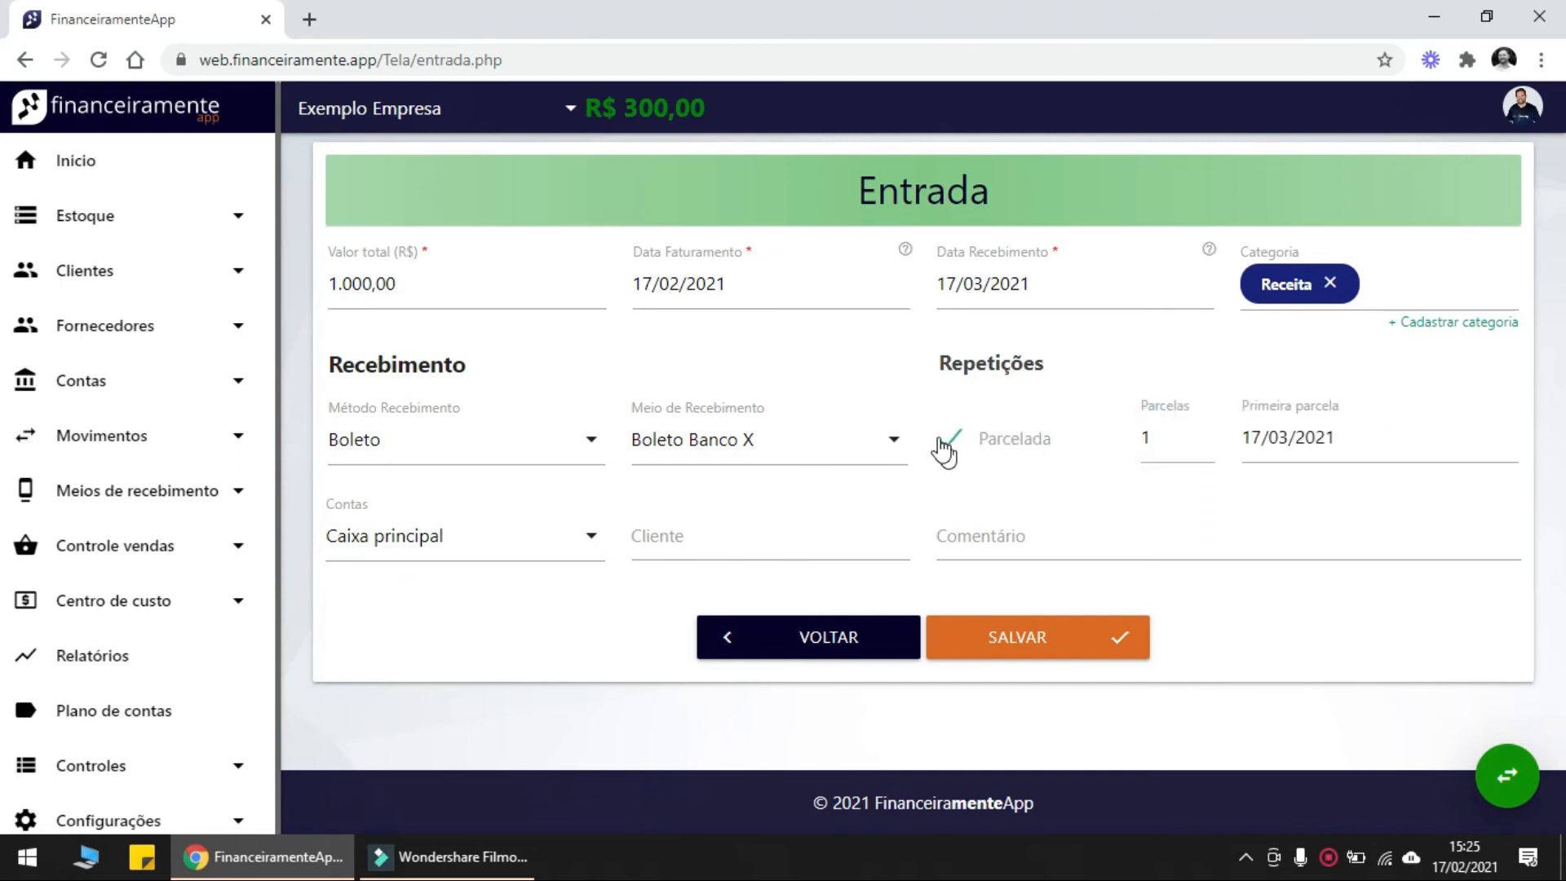
click(1207, 432)
click(1207, 432)
click(382, 526)
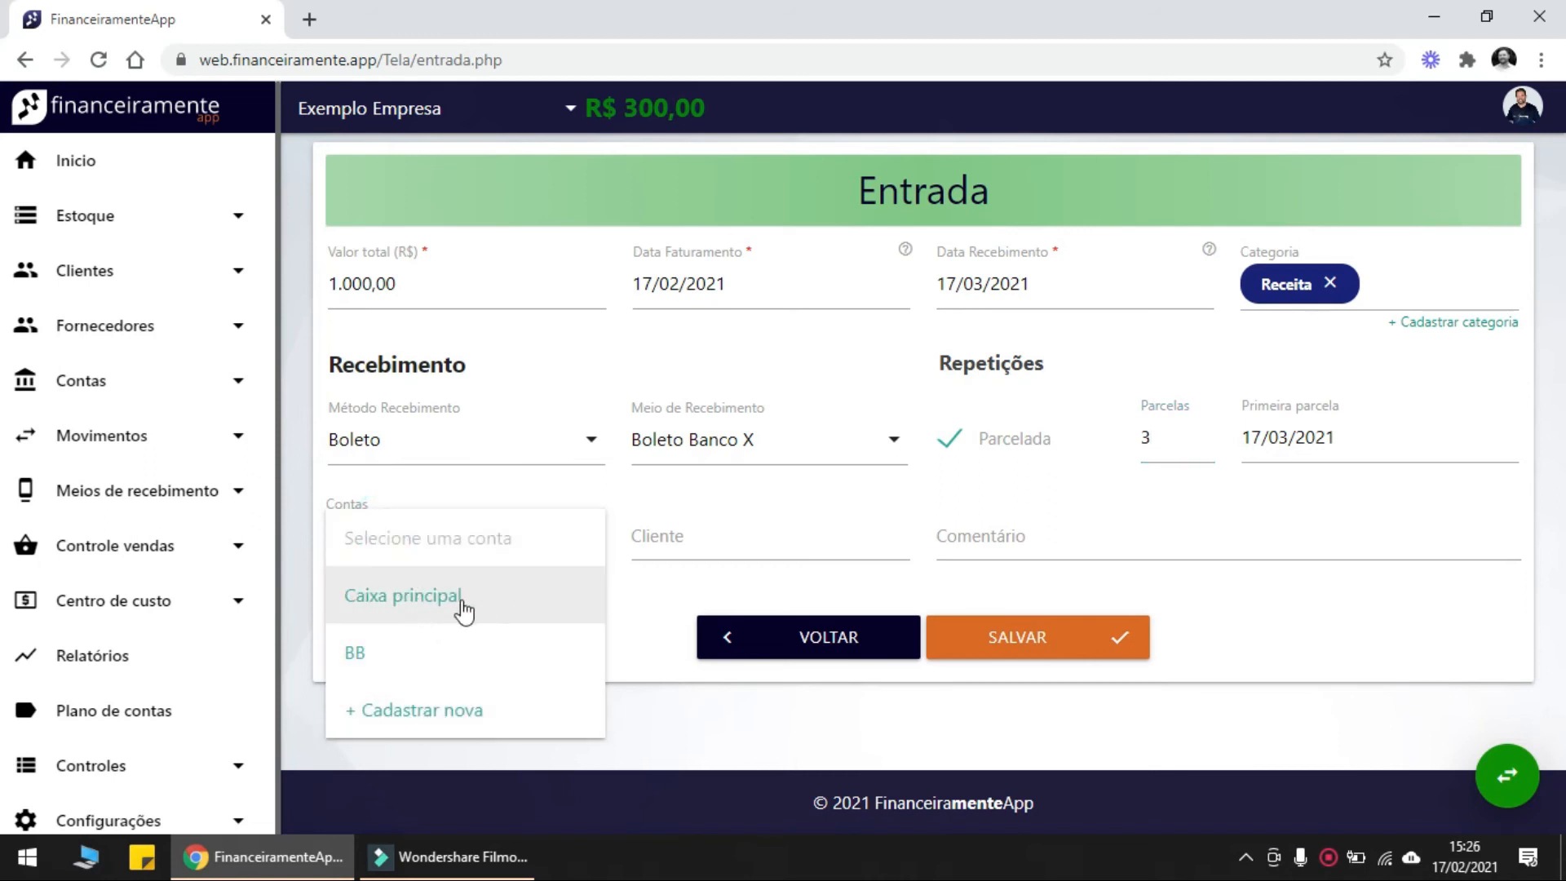
click(419, 655)
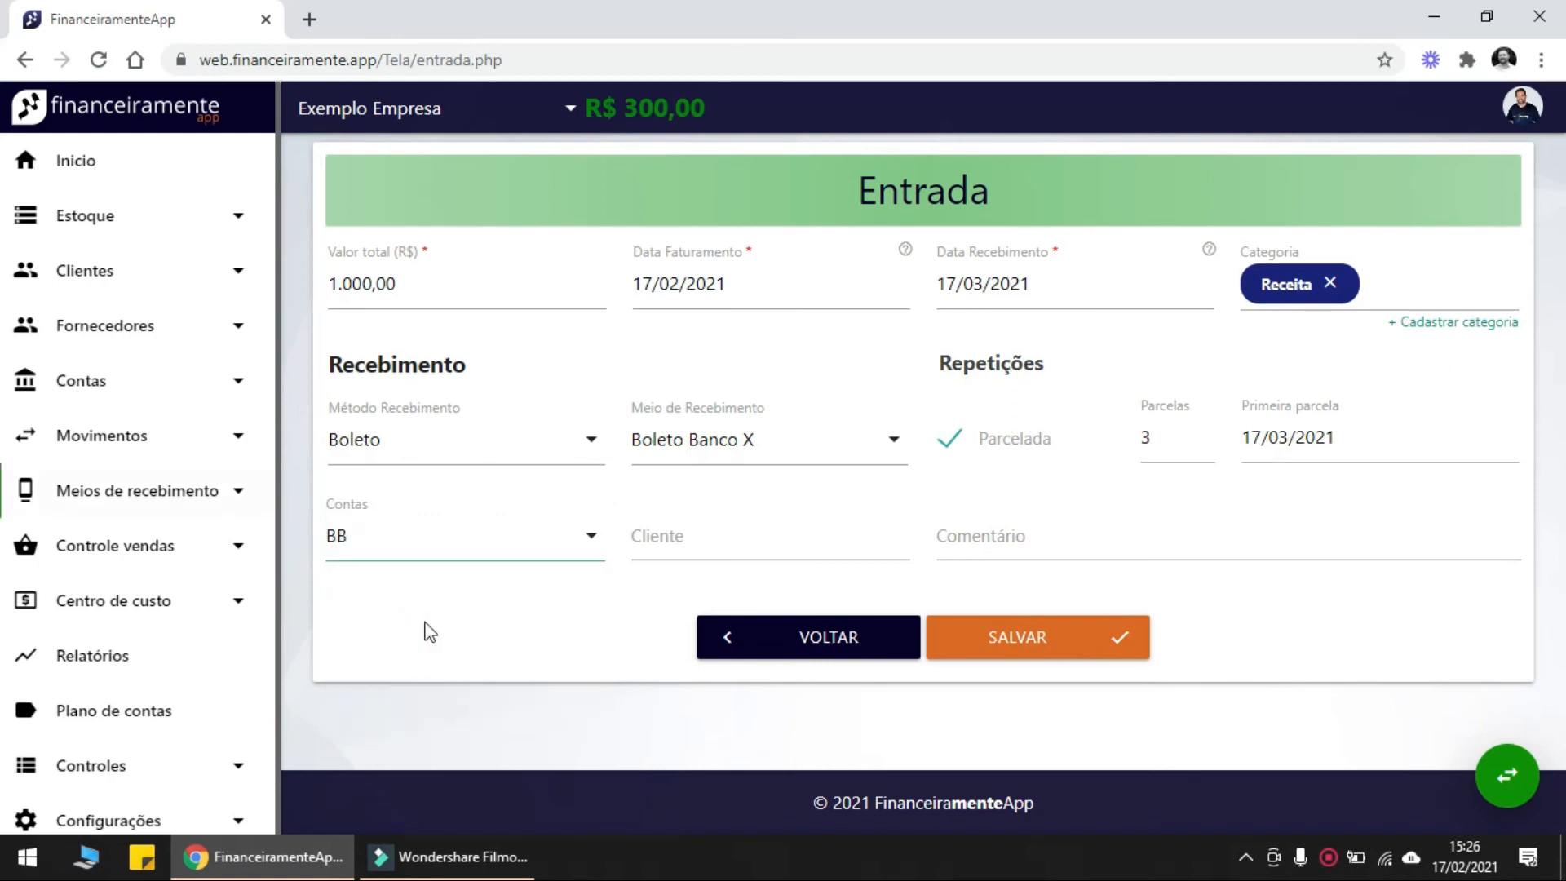
Register a new client named Cliente Teste from the inflow form and assign it to the inflow
click(706, 529)
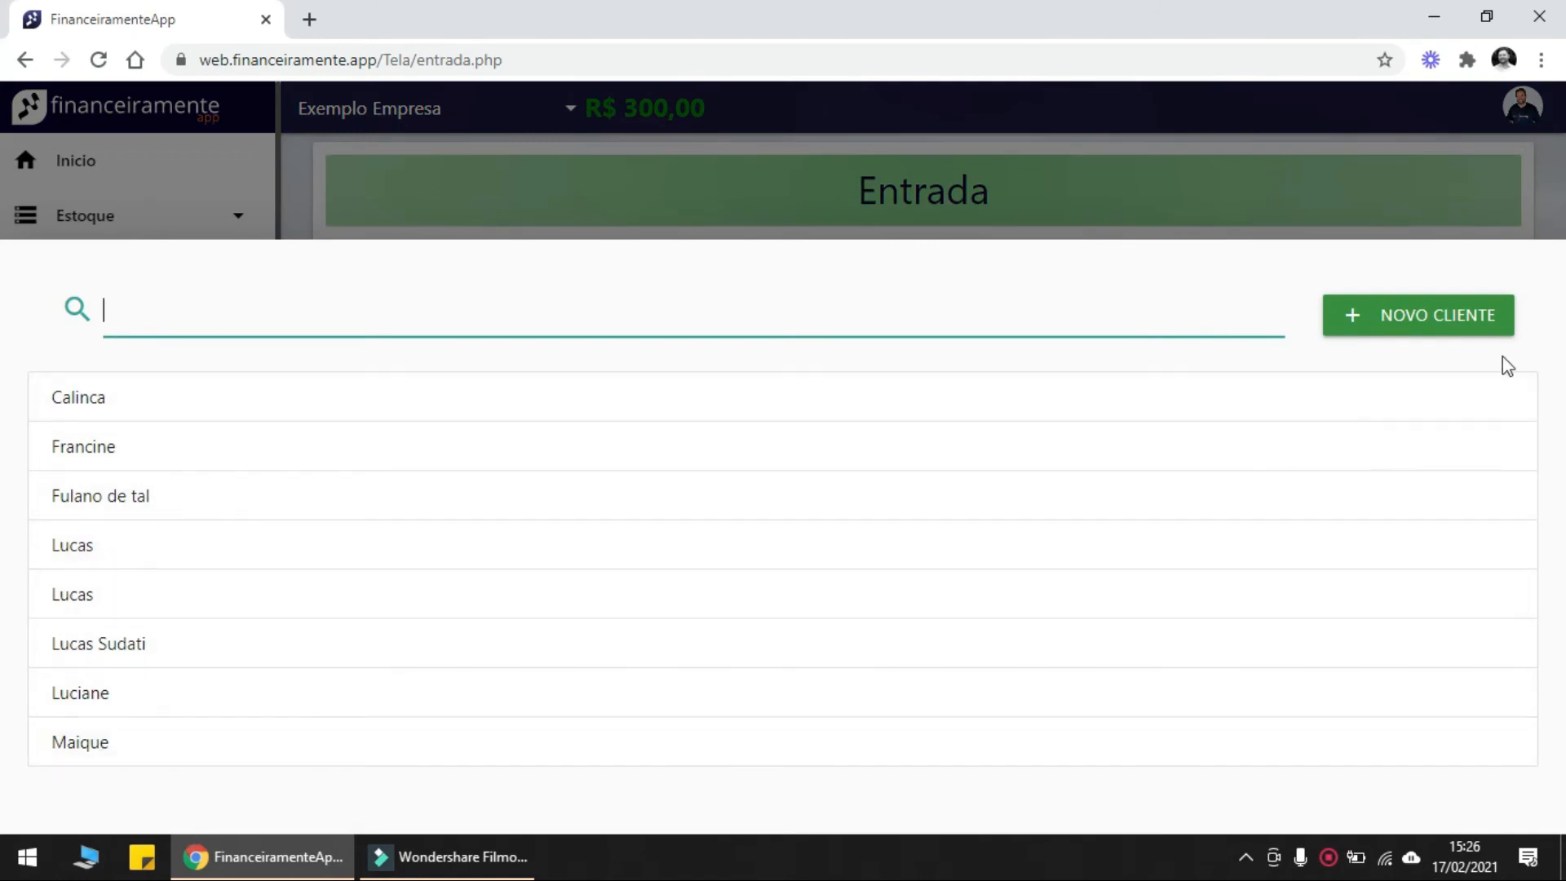
click(1499, 320)
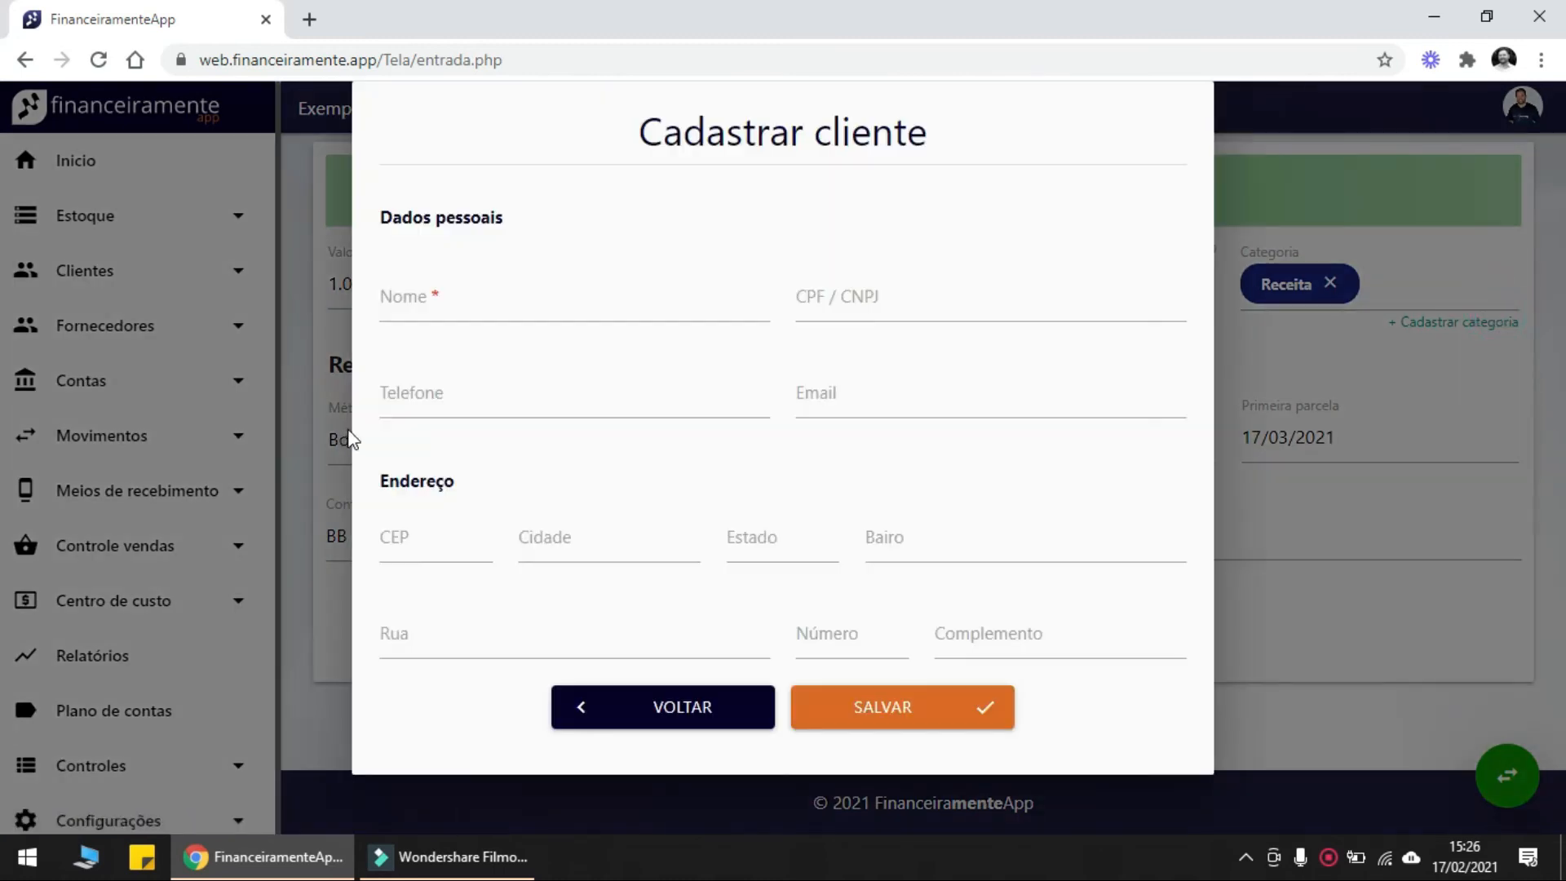
click(462, 304)
text(Cliente Teste)
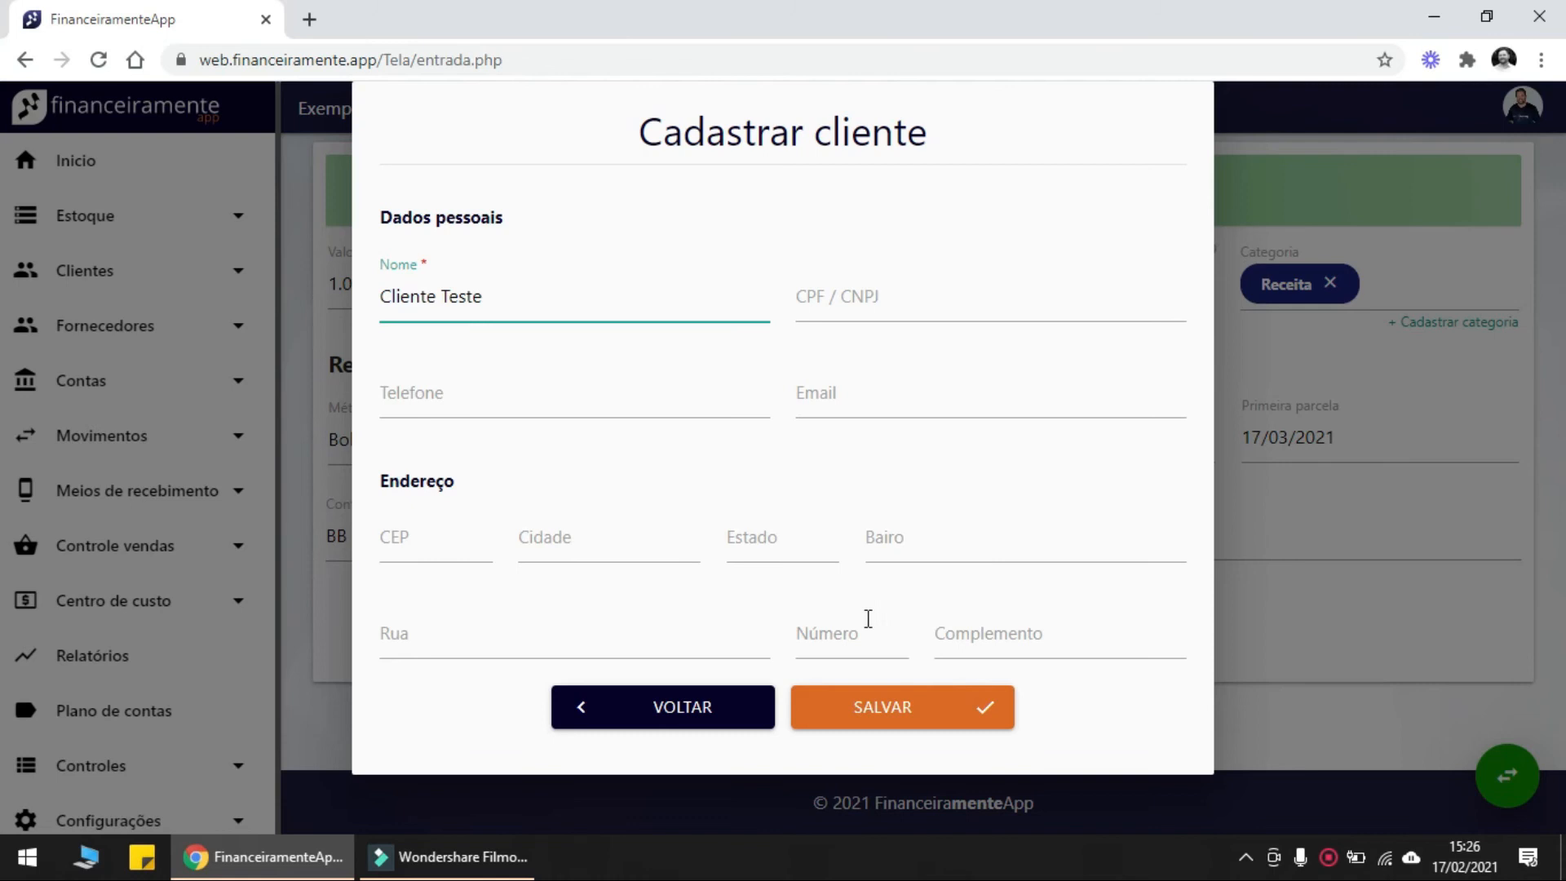
click(913, 701)
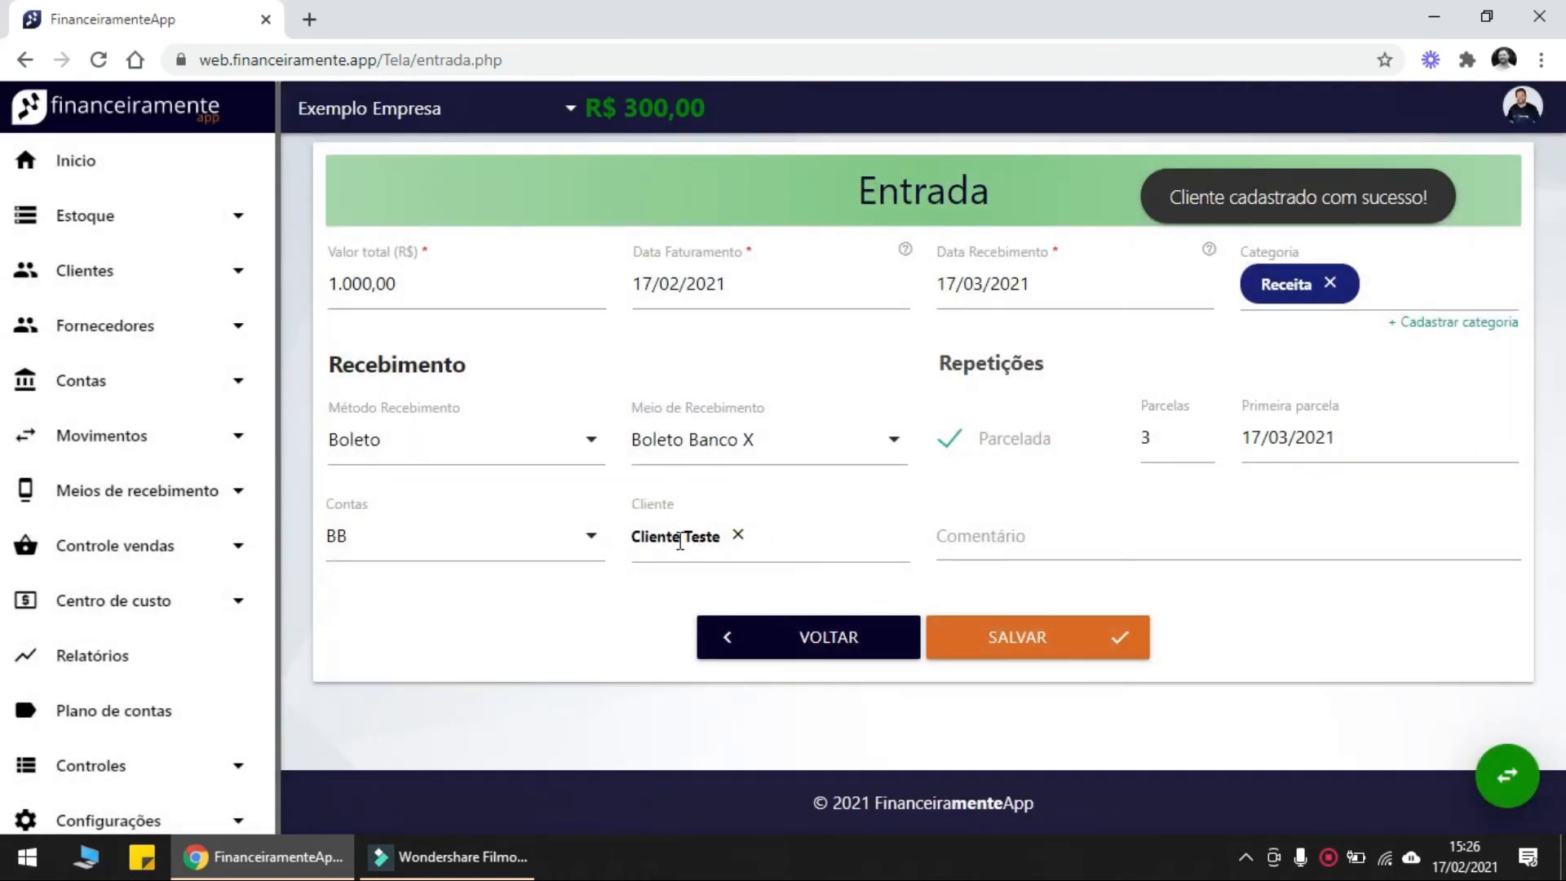
Leave the inflow's comment blank and save the entry
click(986, 546)
click(1048, 534)
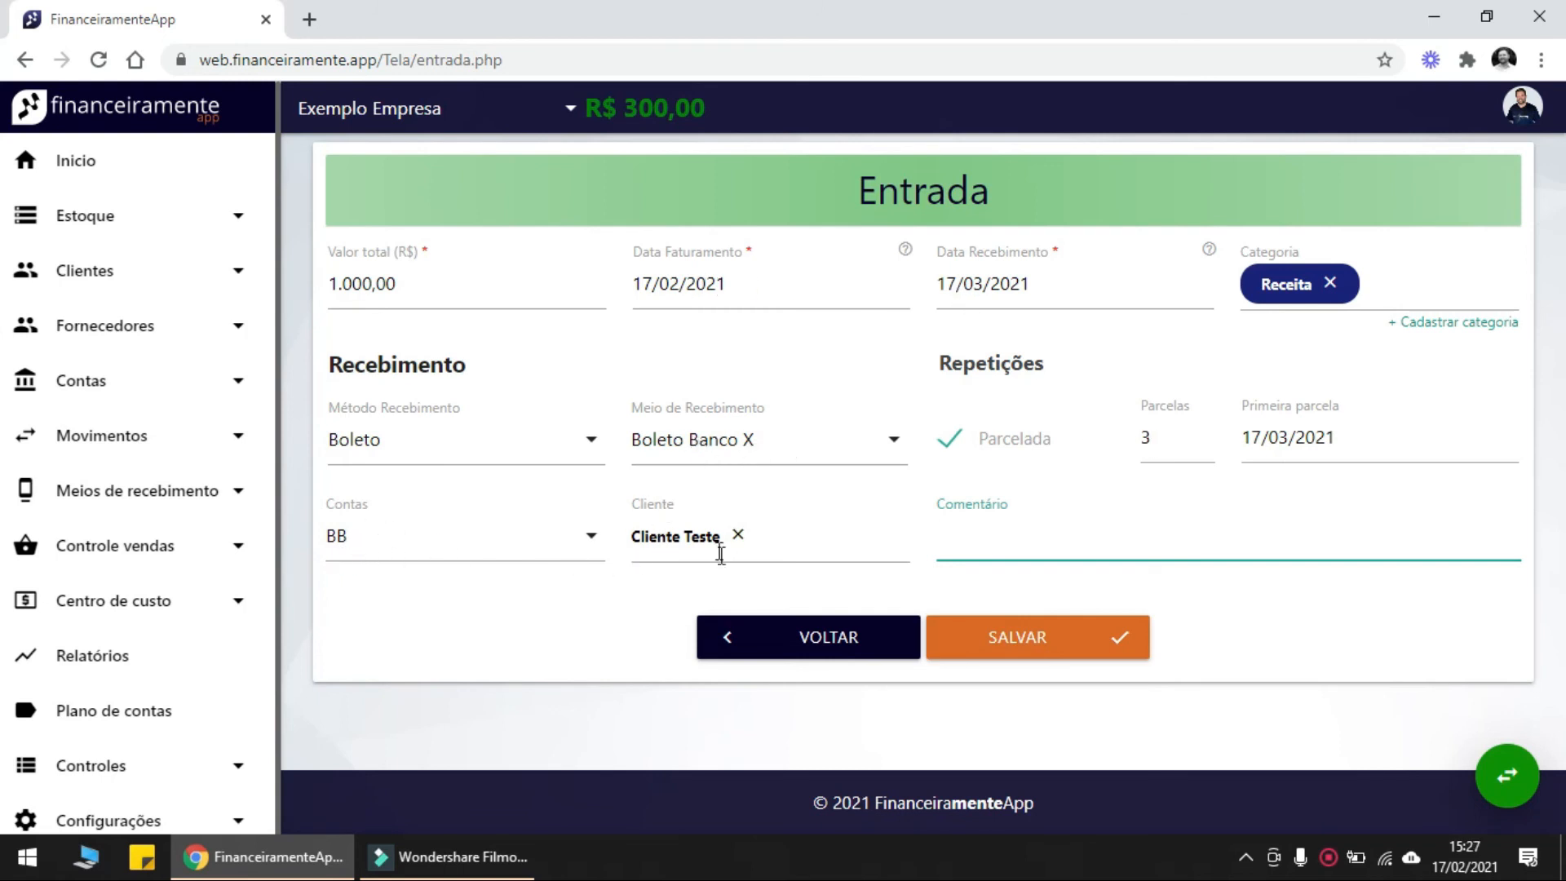
click(1075, 638)
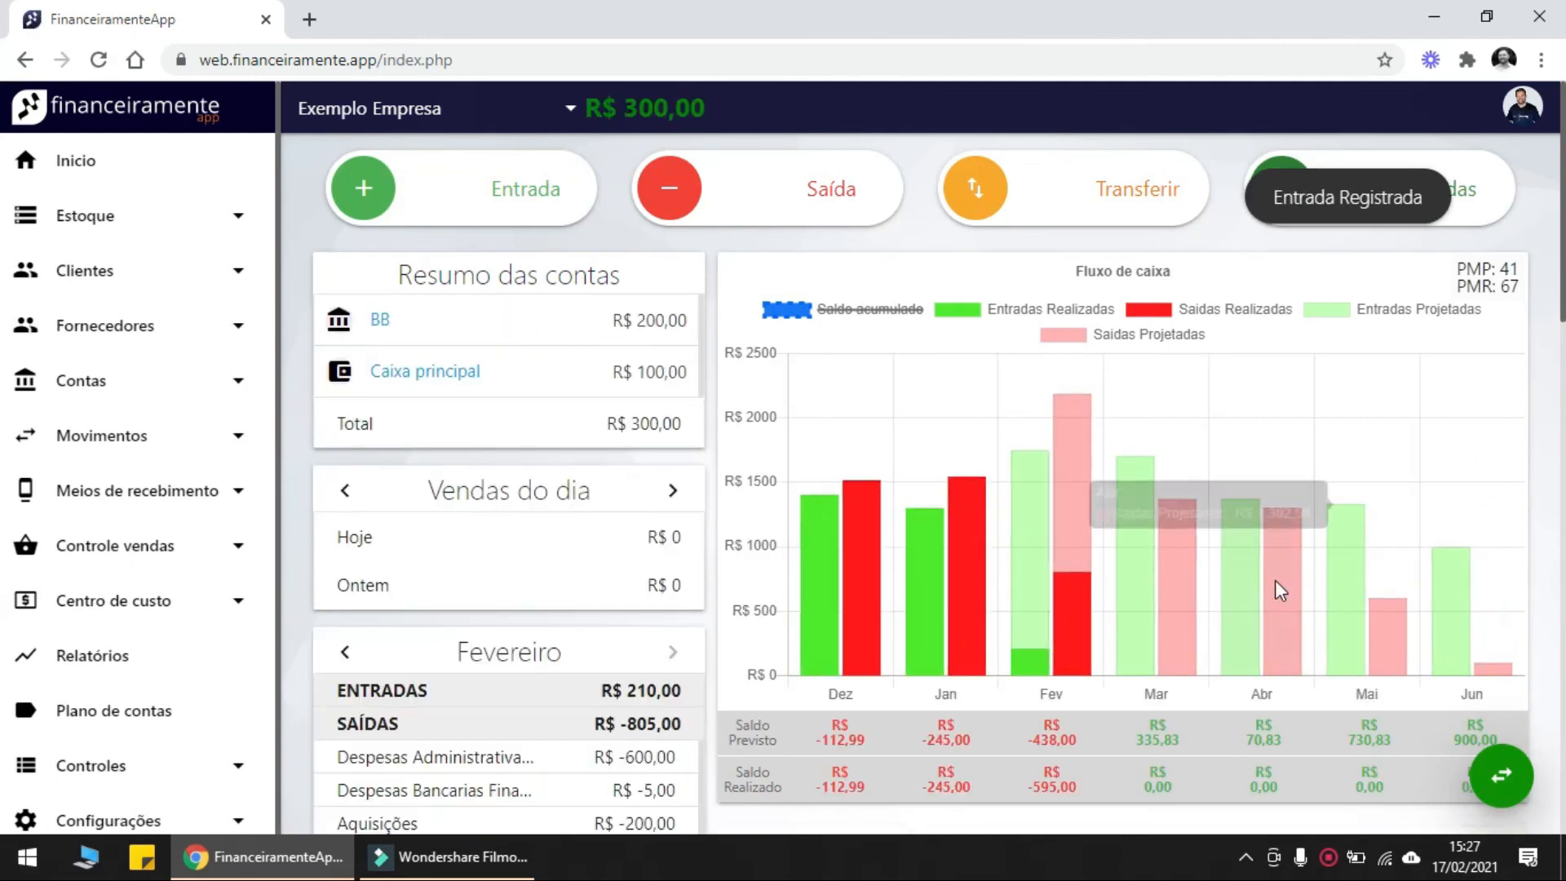
Examine the future movements for Março on the dashboard, checking the date of Cliente Teste's first Receita installment
scroll(1405, 597, down, 7)
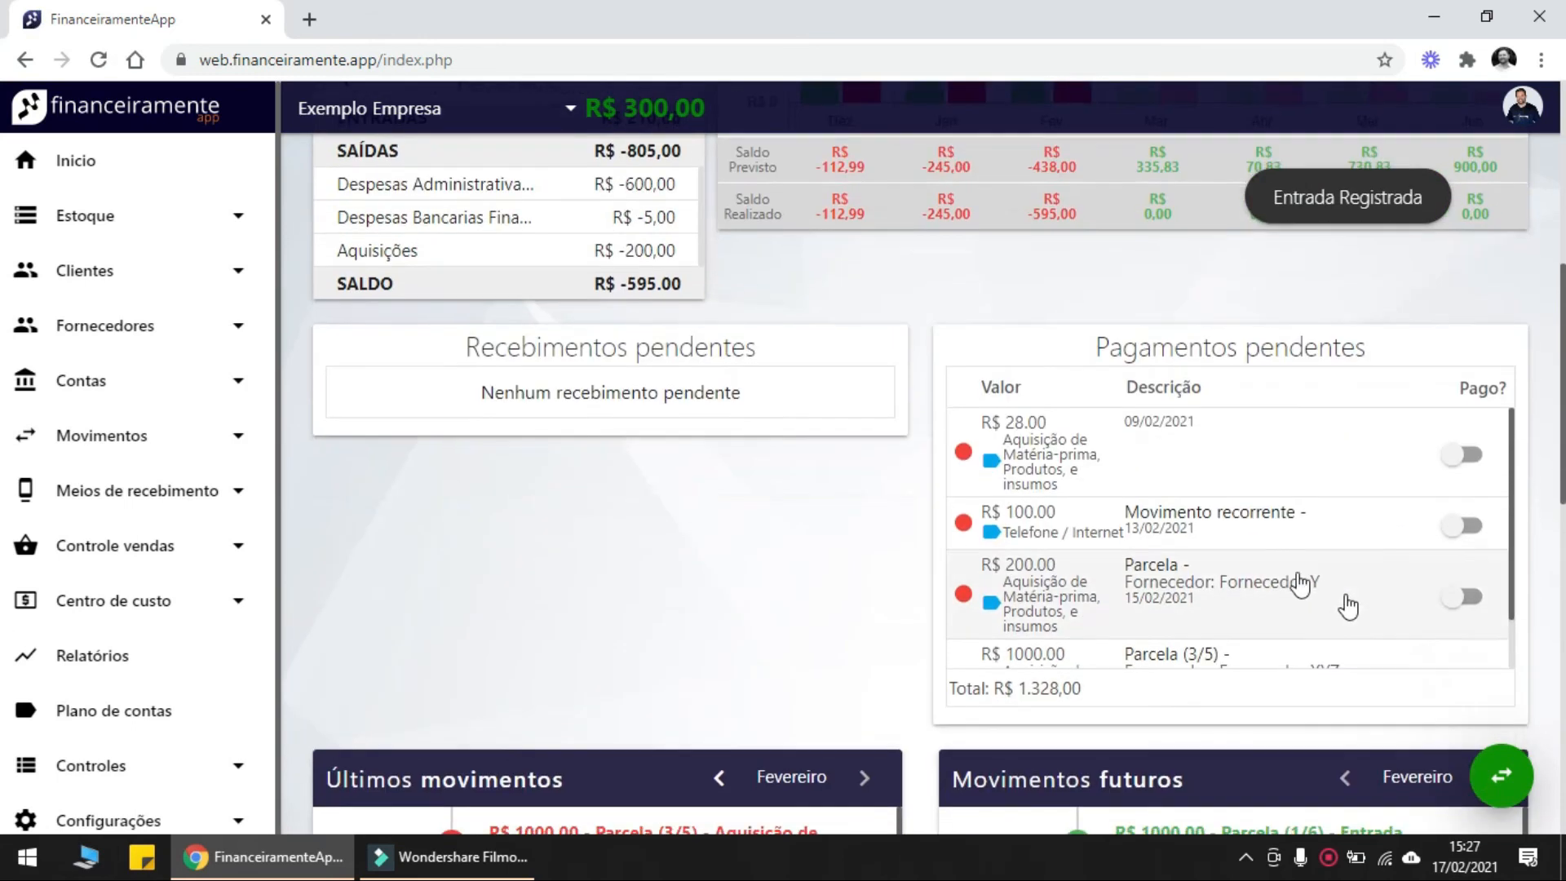
scroll(1314, 629, down, 3)
scroll(1049, 675, down, 3)
scroll(1468, 620, down, 2)
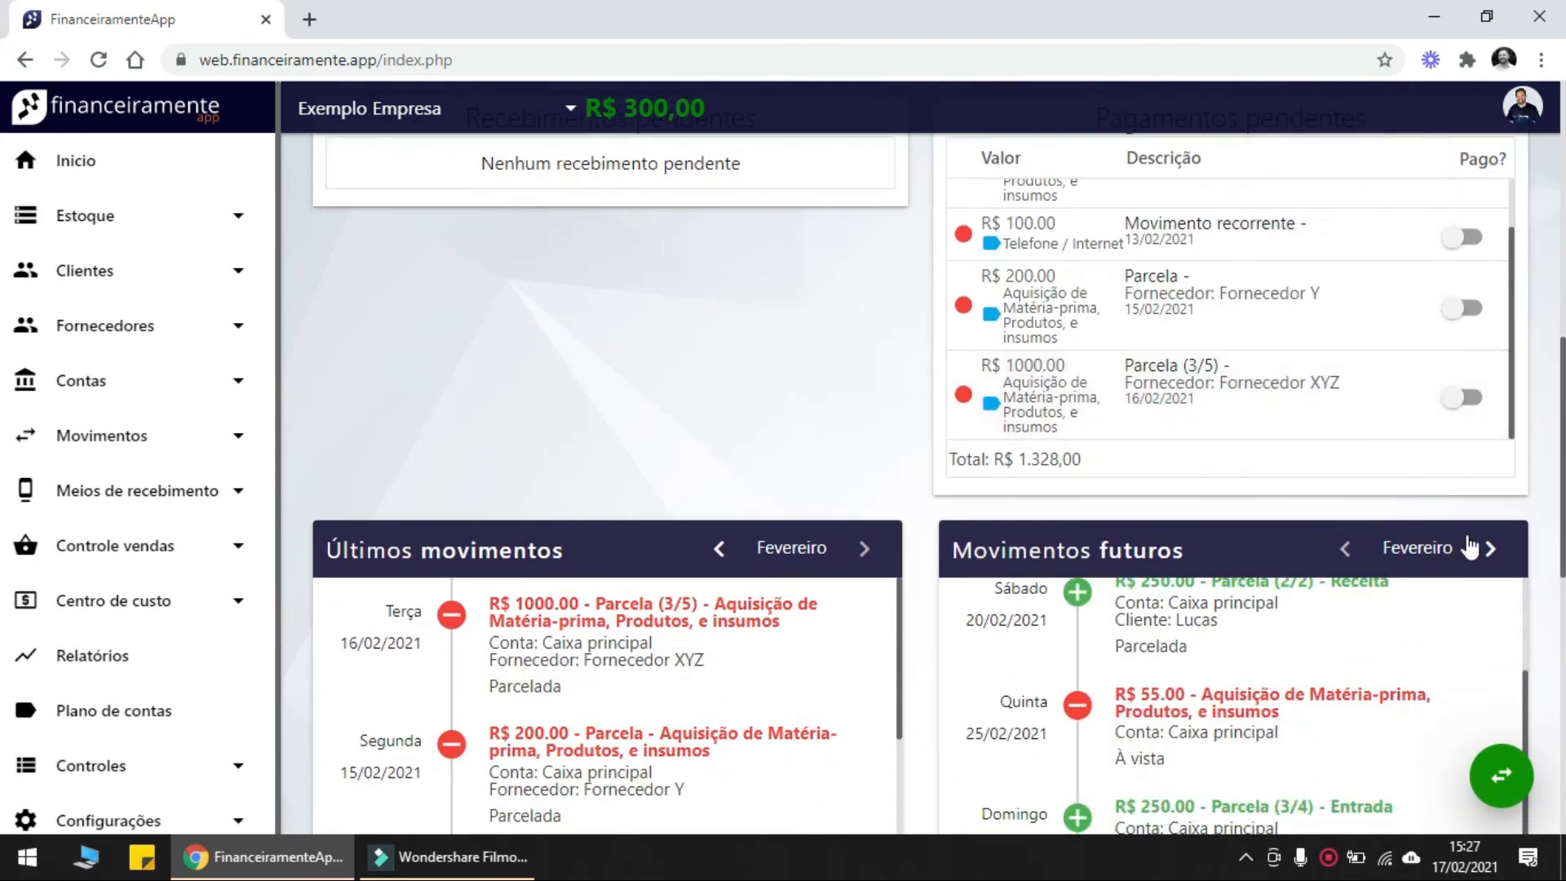
click(1491, 548)
scroll(1536, 566, down, 4)
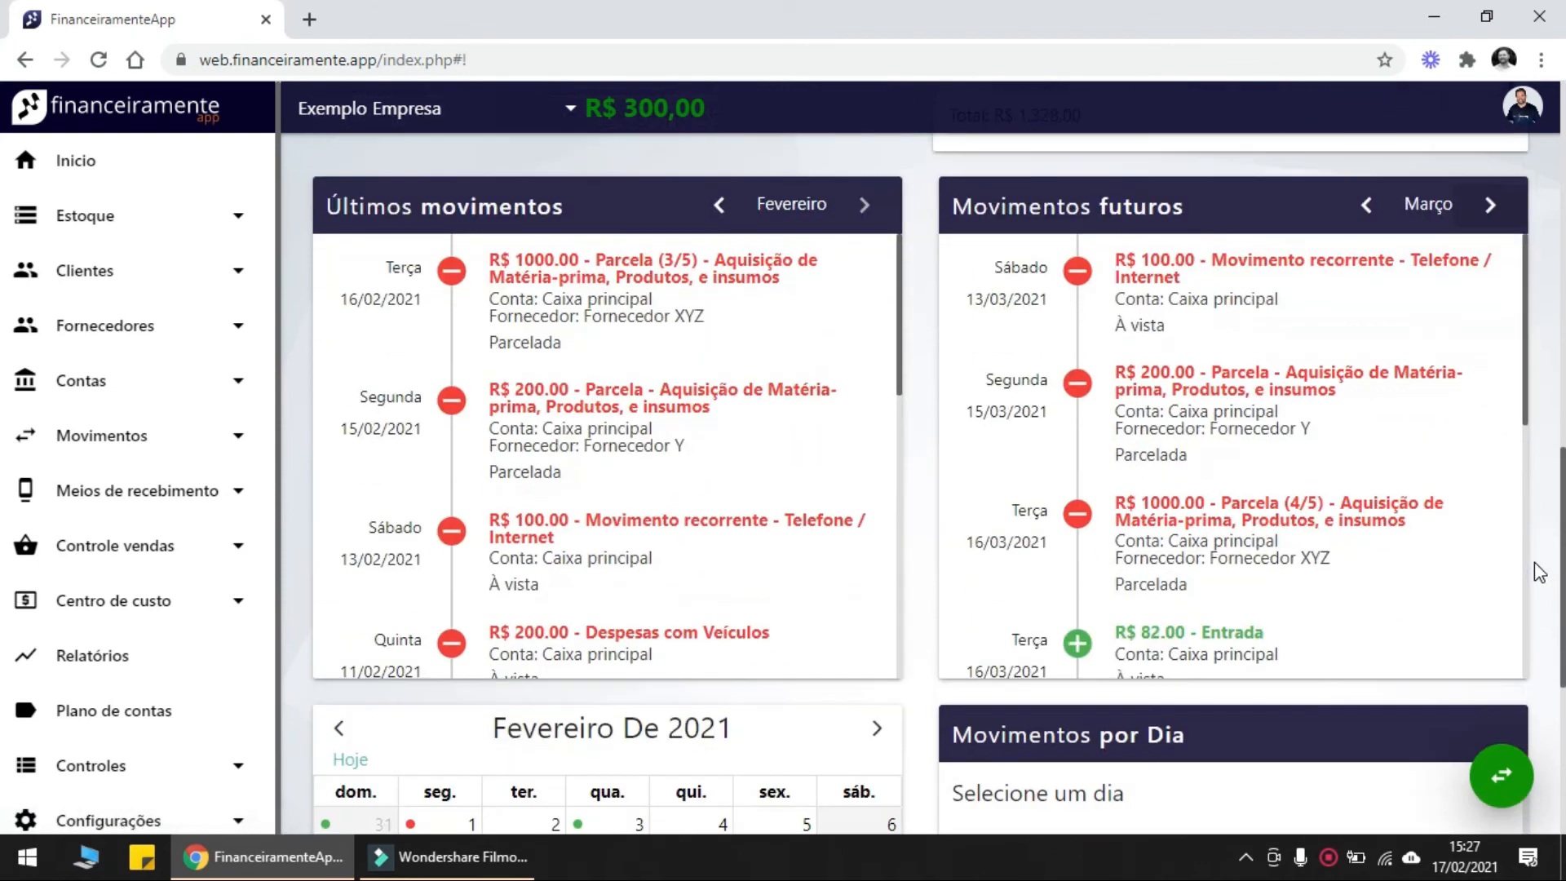
scroll(1381, 527, down, 5)
scroll(1380, 534, up, 1)
scroll(1381, 535, down, 3)
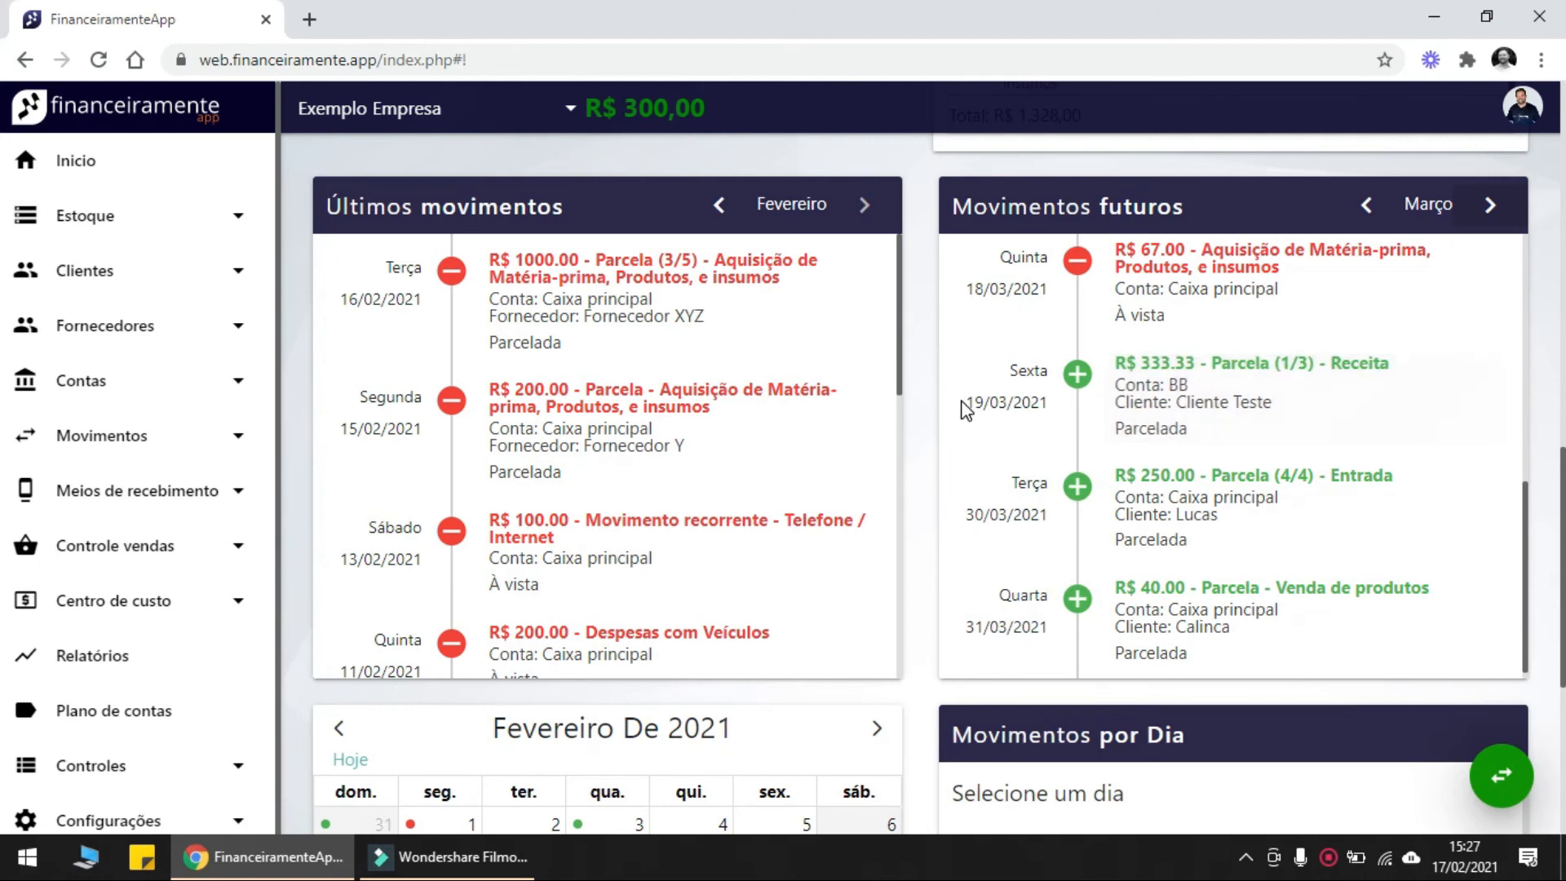
drag(967, 403, 1039, 402)
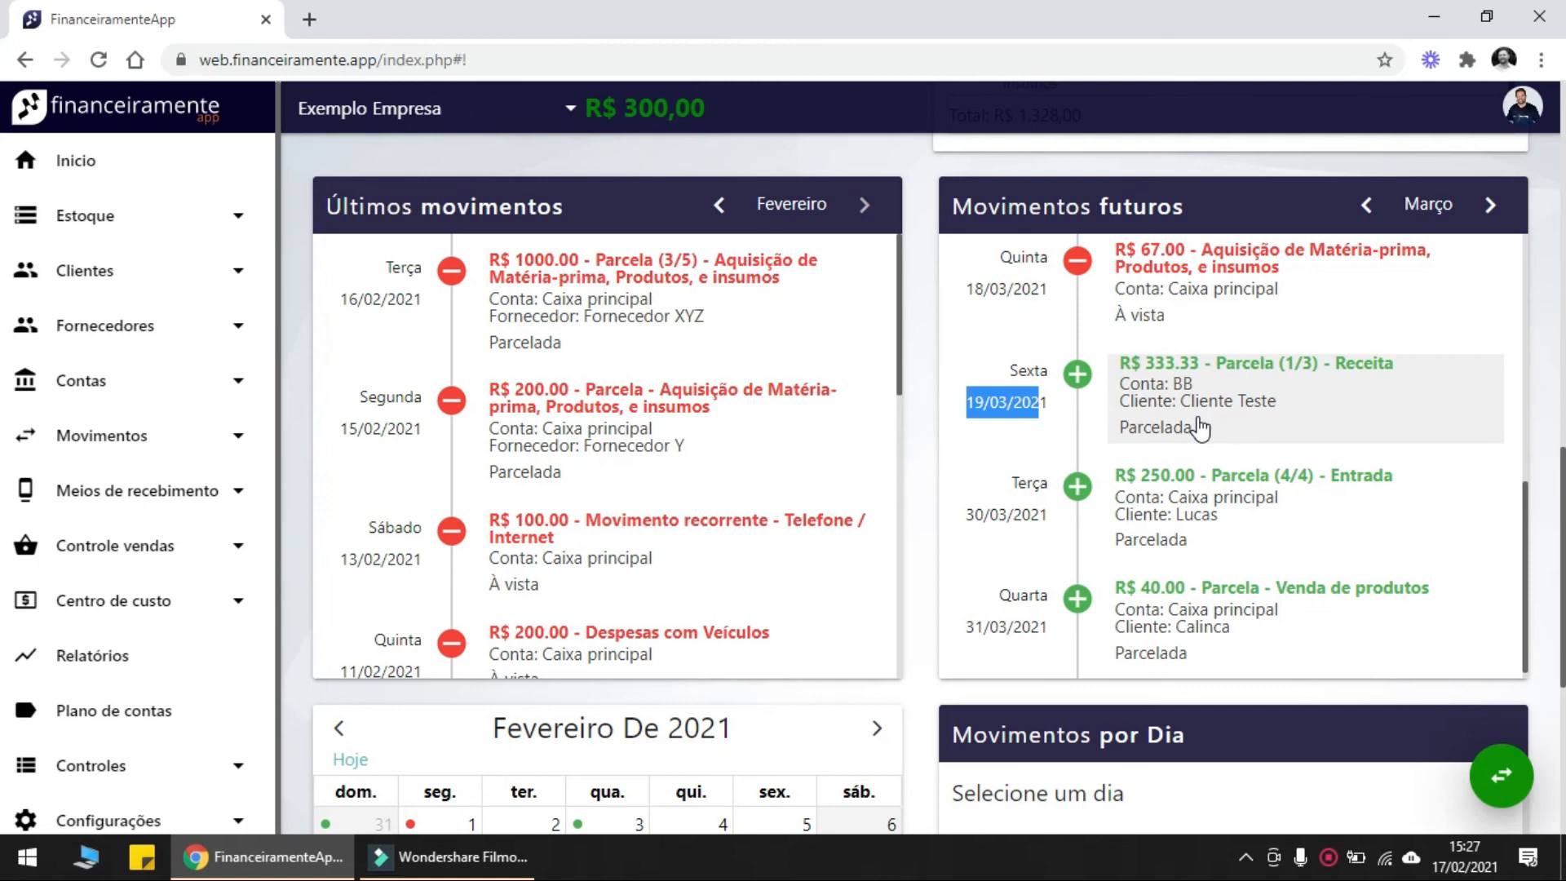
scroll(1193, 444, up, 5)
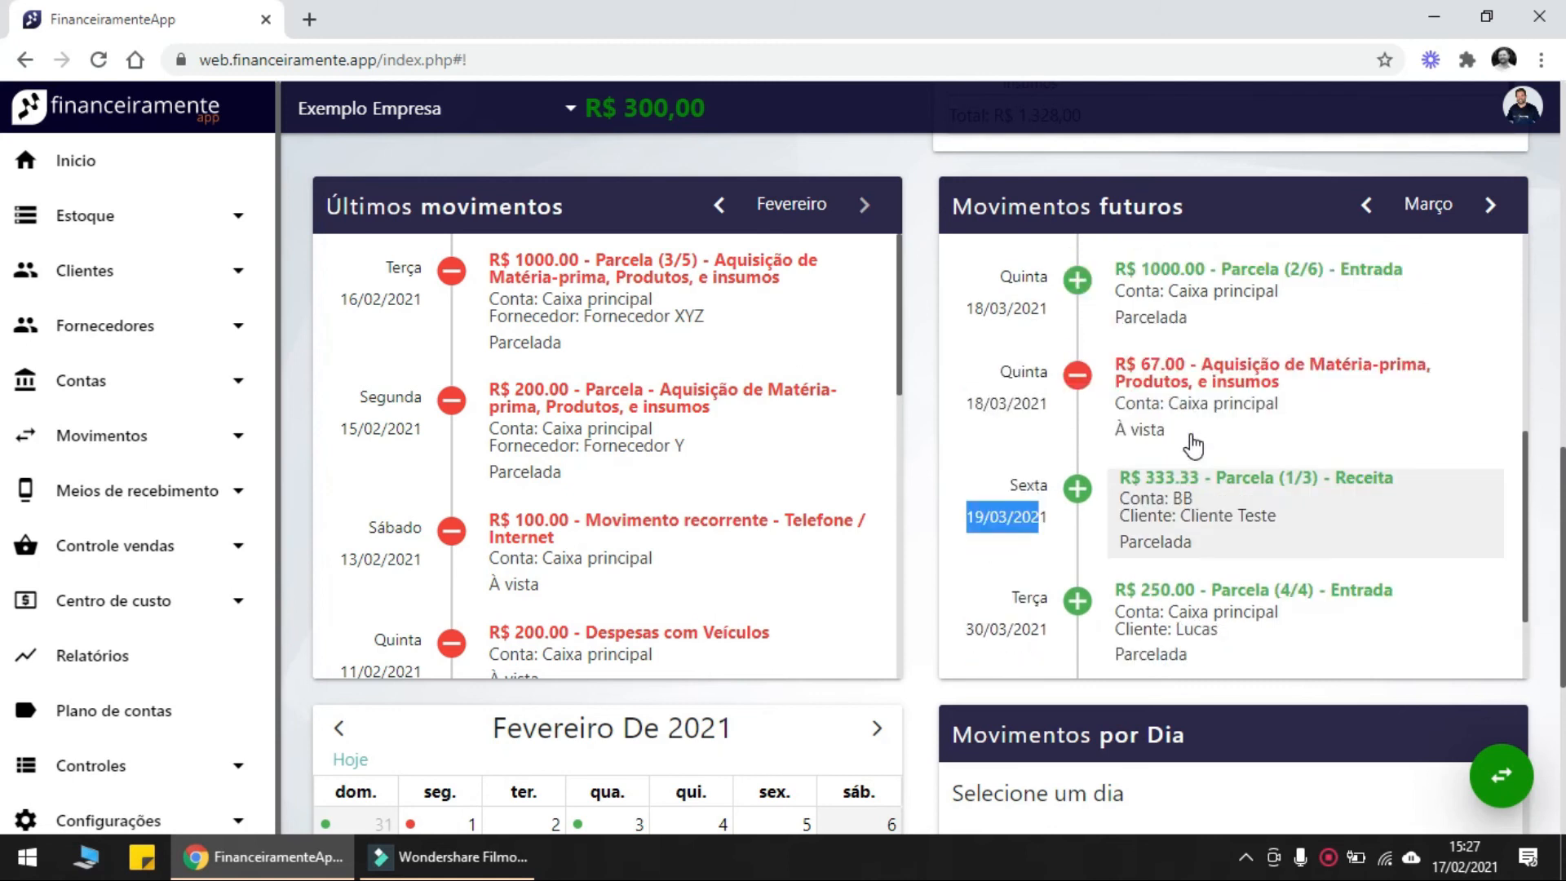
scroll(1500, 544, up, 10)
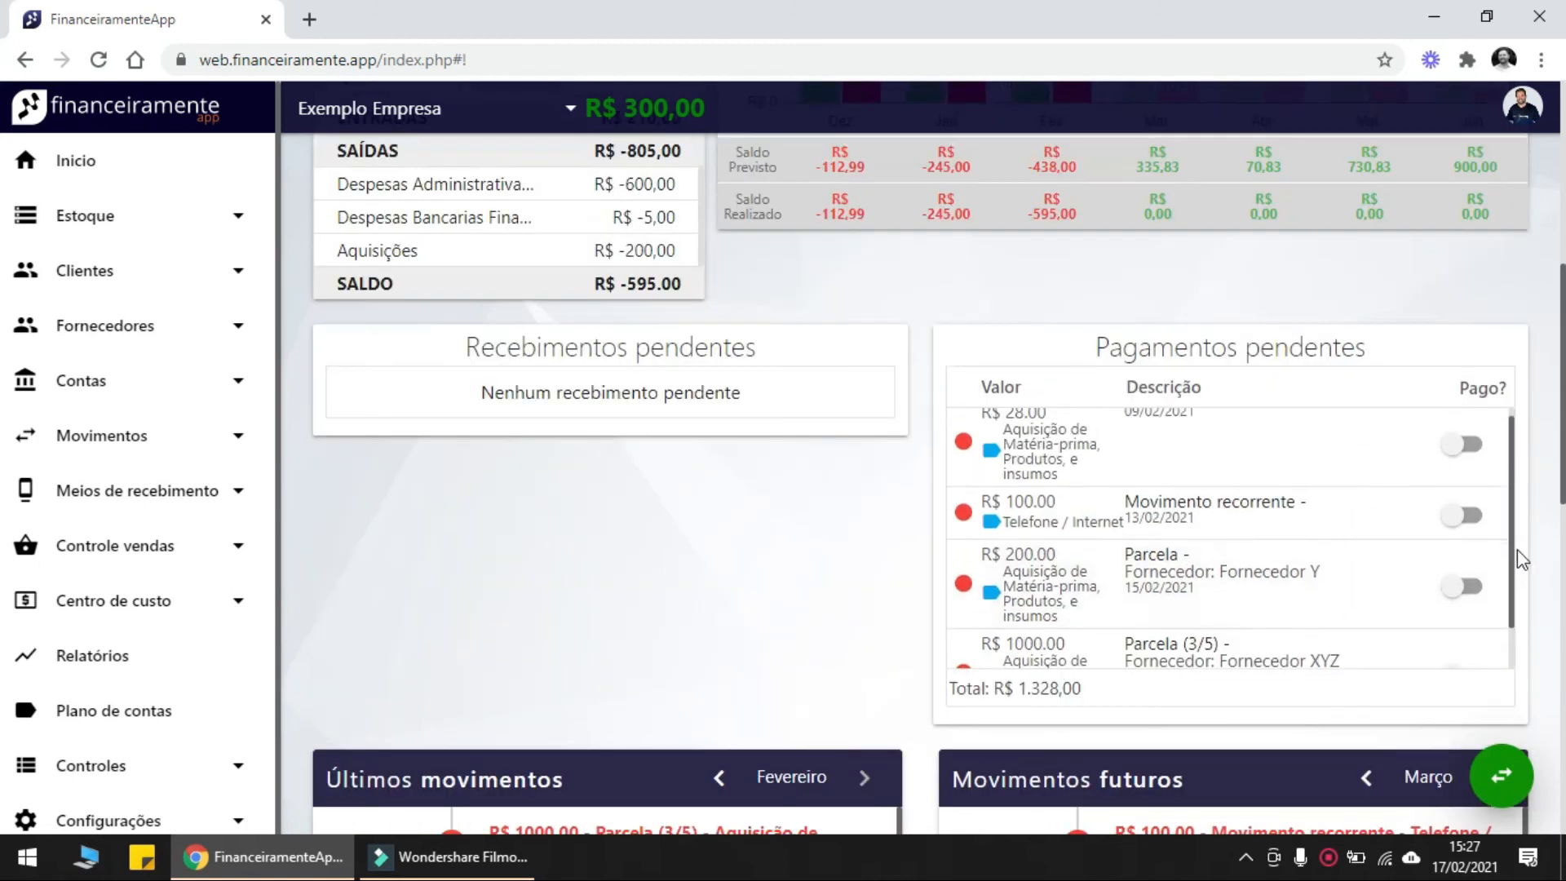
View the save-and-create-new option on a blank Entrada form, then return to the dashboard
click(428, 205)
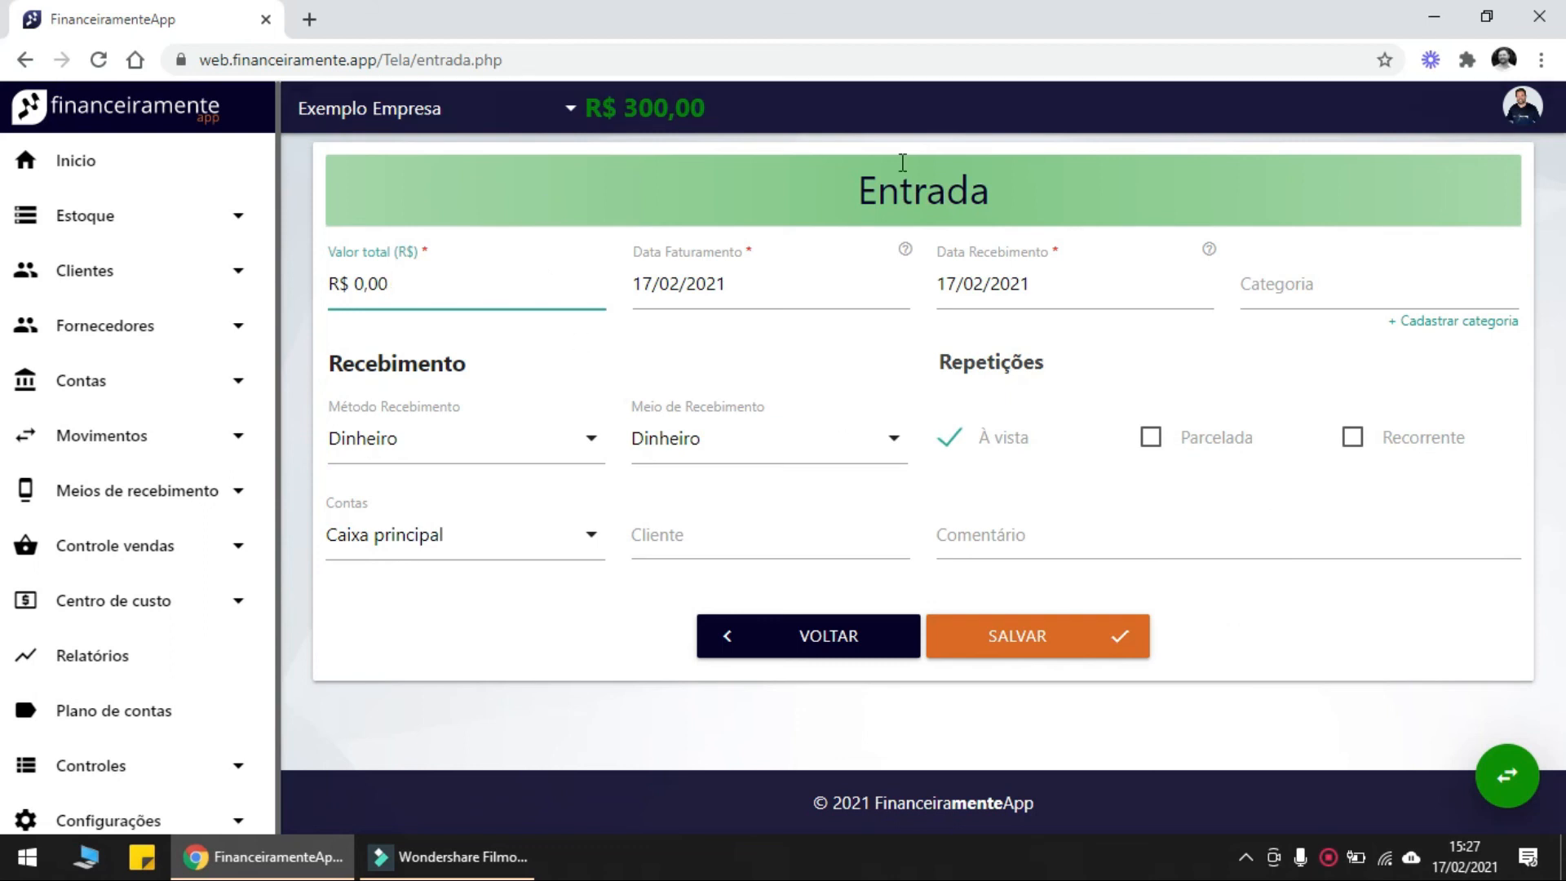
mouse_move(1033, 645)
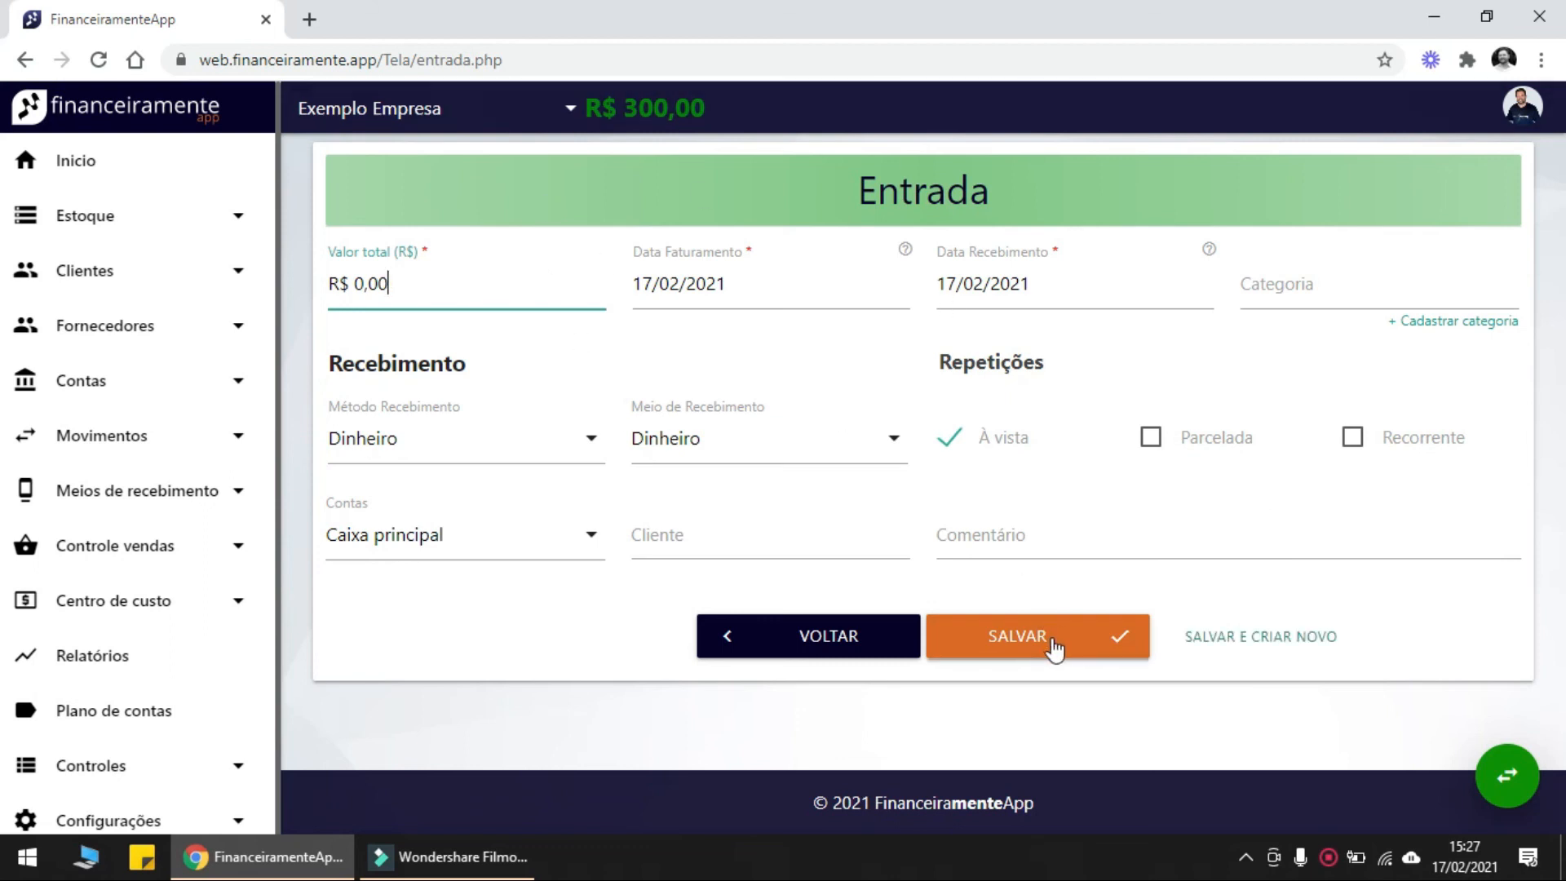
click(124, 171)
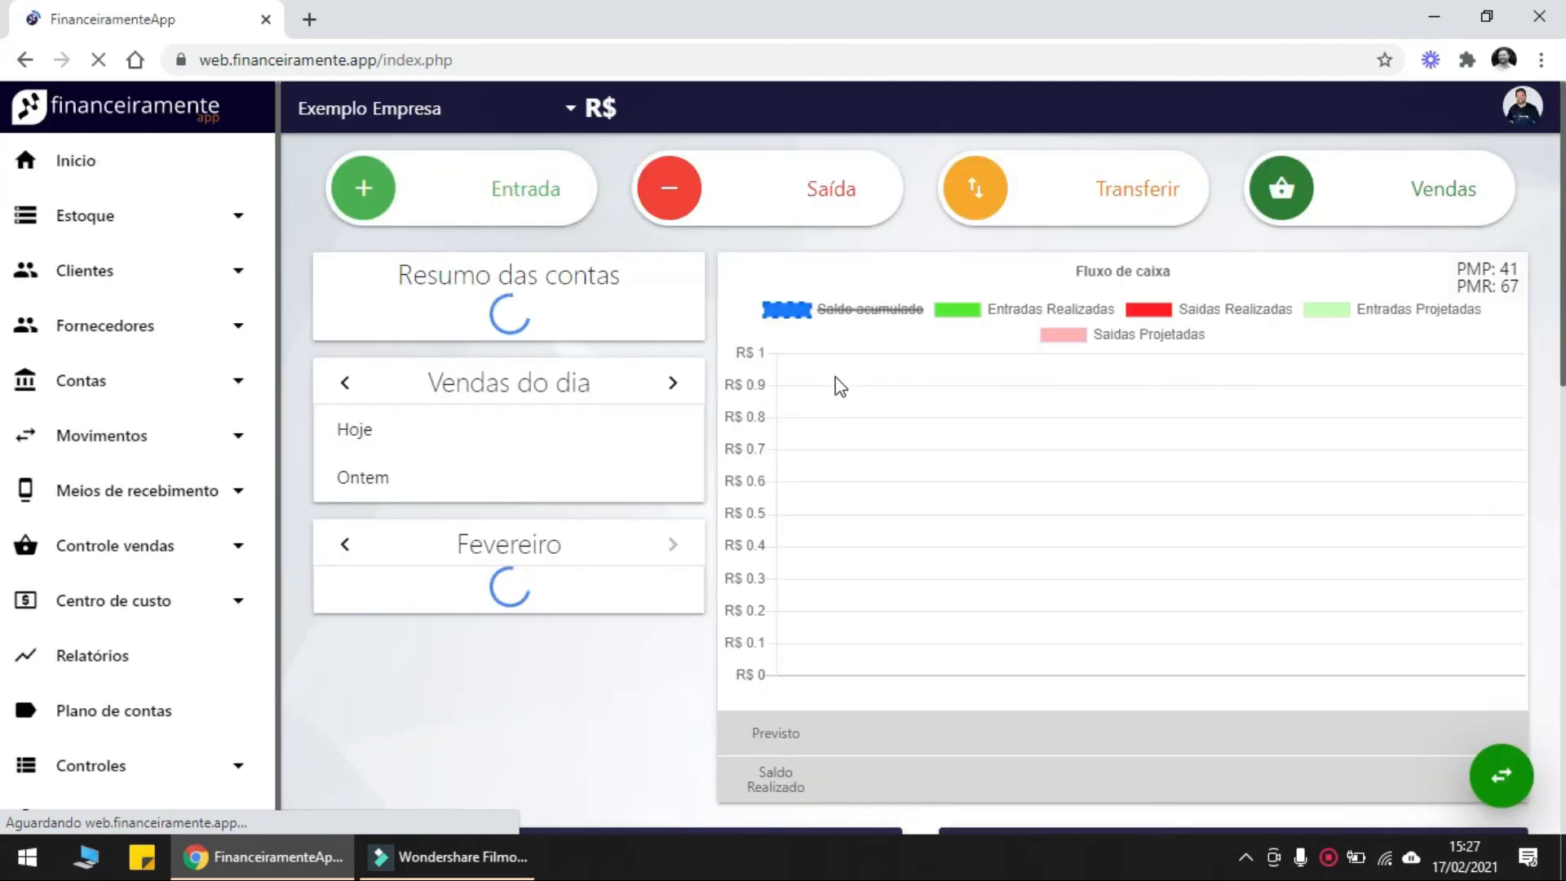
Start a new Saída with a total value of R$ 200,00, keeping the competence date 17/02/2021
click(822, 196)
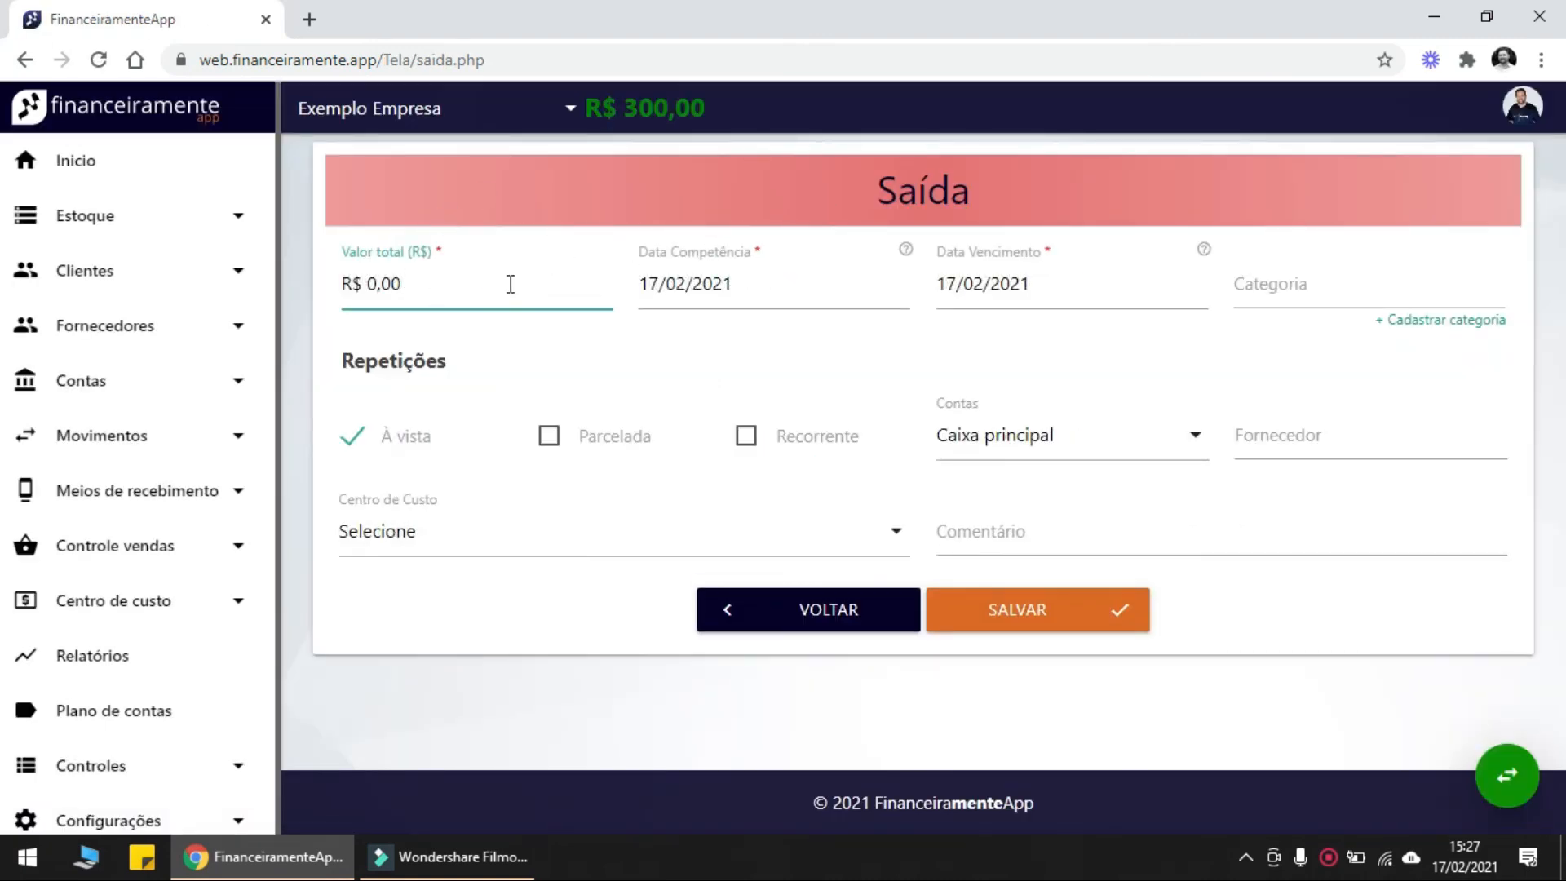
text(200)
click(756, 305)
click(944, 381)
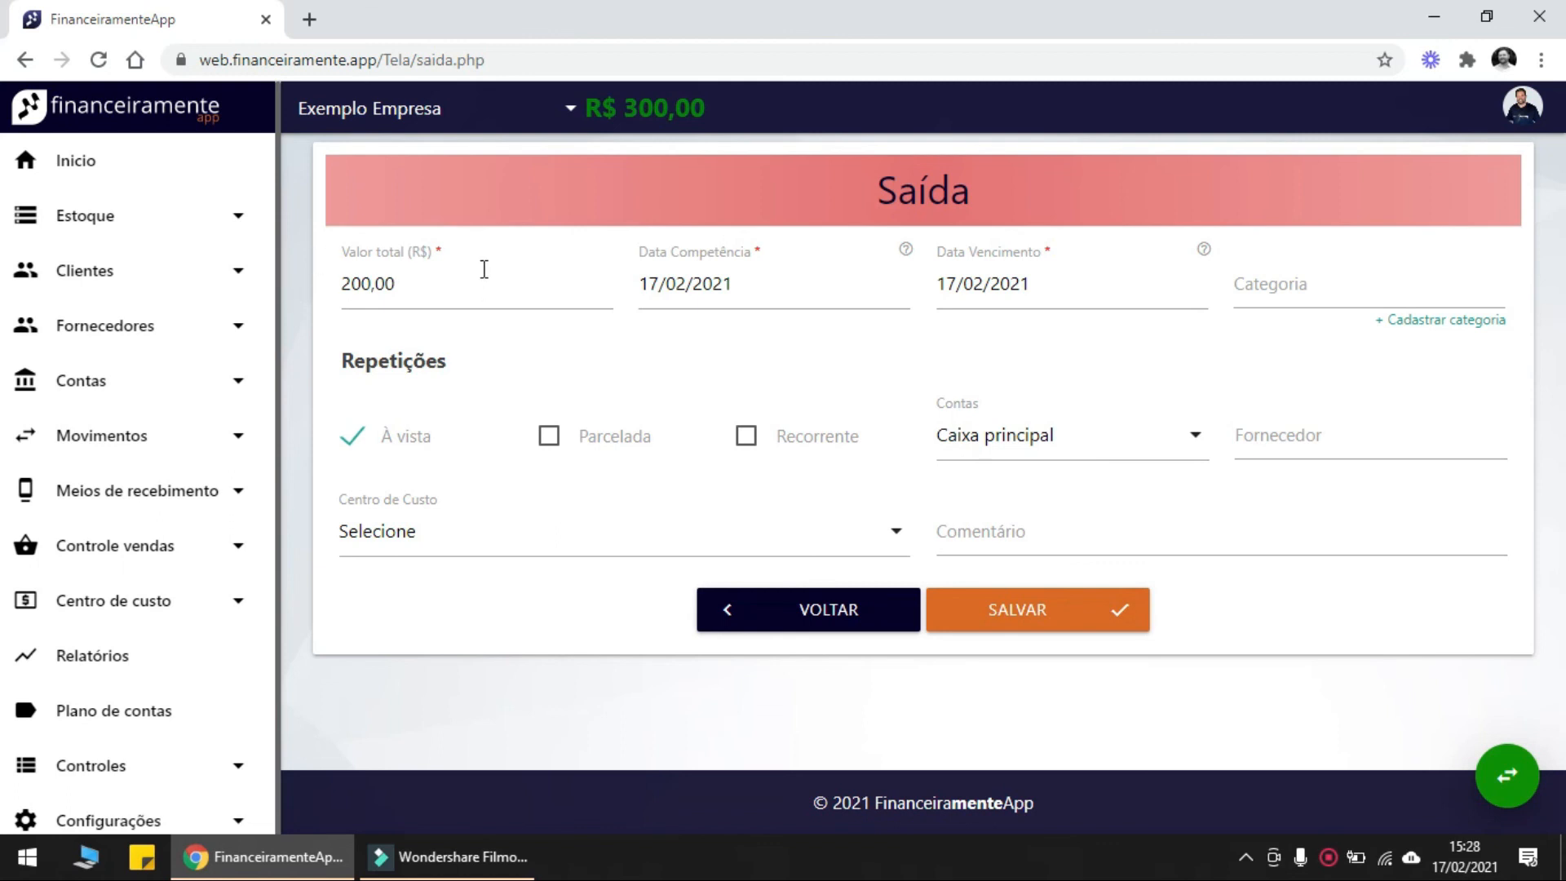
Browse the outflow categories, search for "energia" and assign Energia elétrica to the outflow
click(1373, 286)
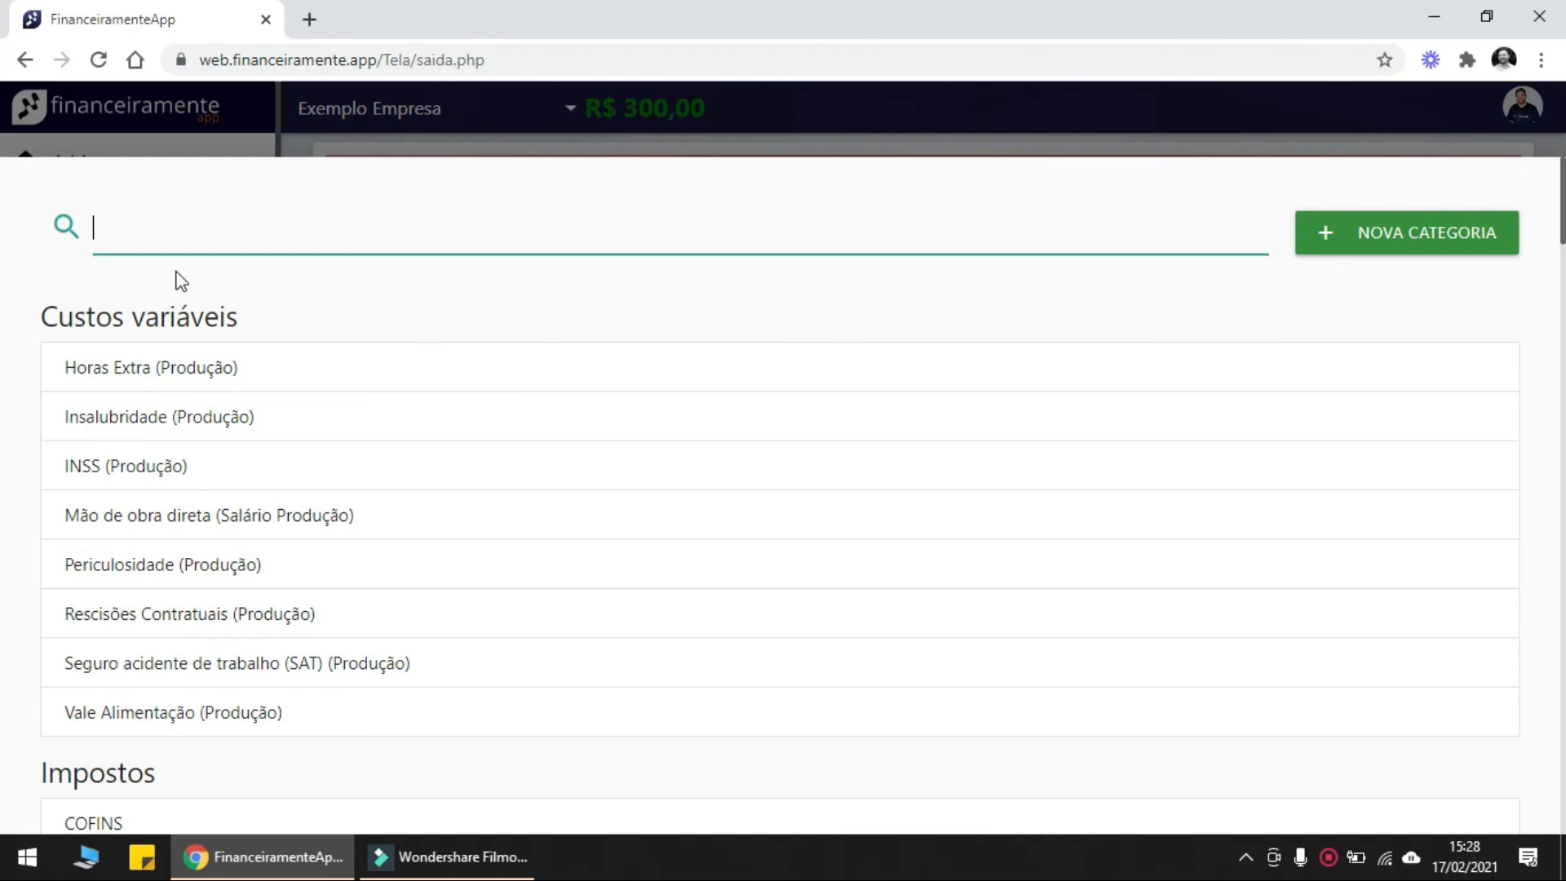
scroll(377, 476, down, 5)
scroll(378, 575, down, 20)
scroll(332, 685, up, 15)
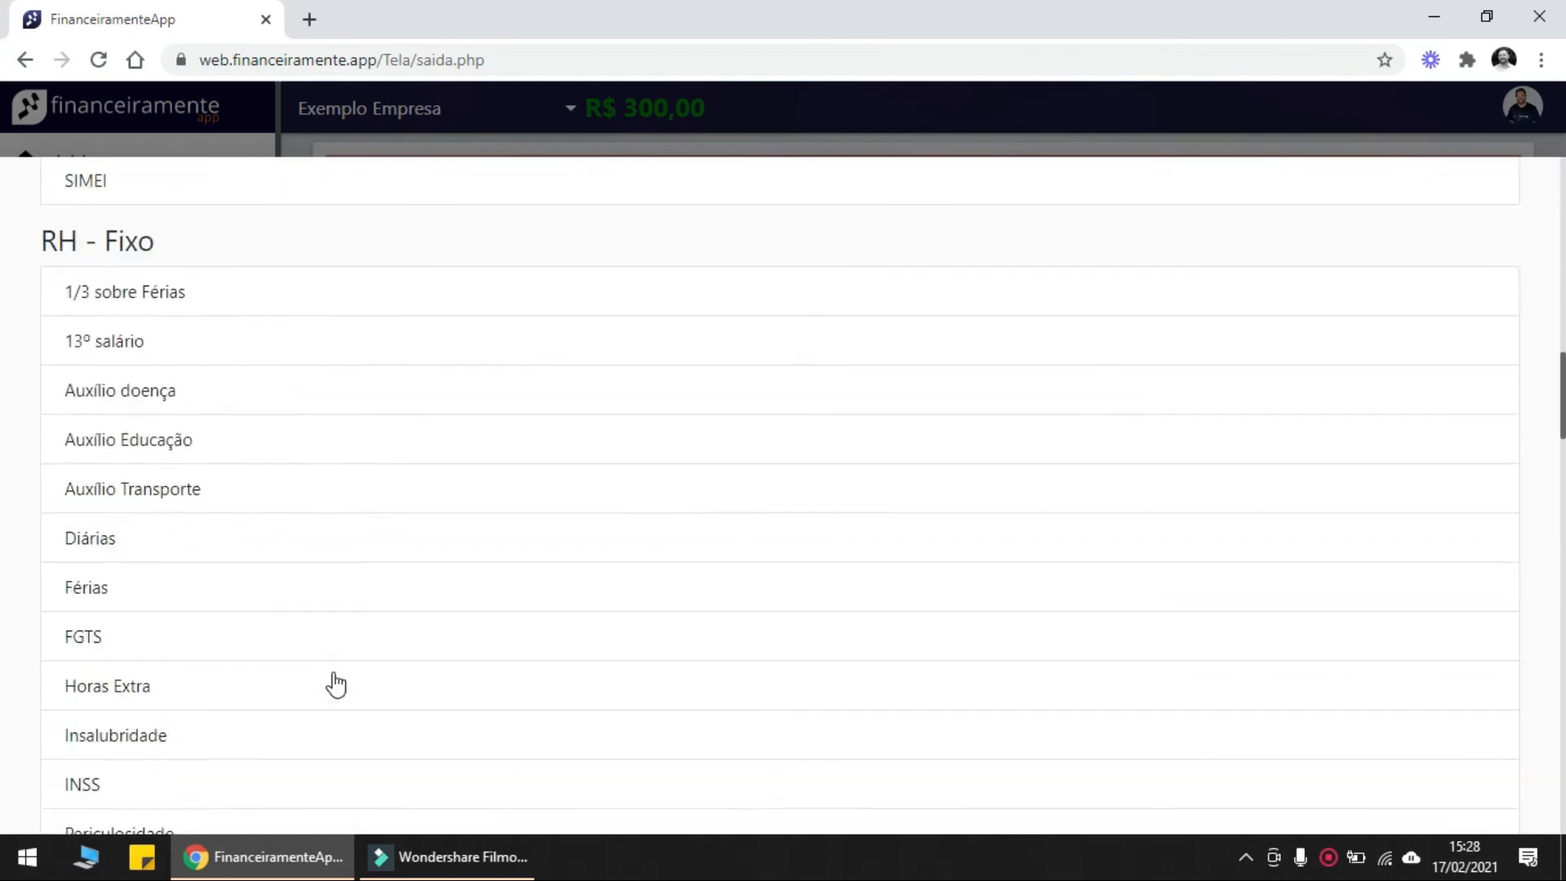
scroll(335, 685, up, 15)
click(220, 227)
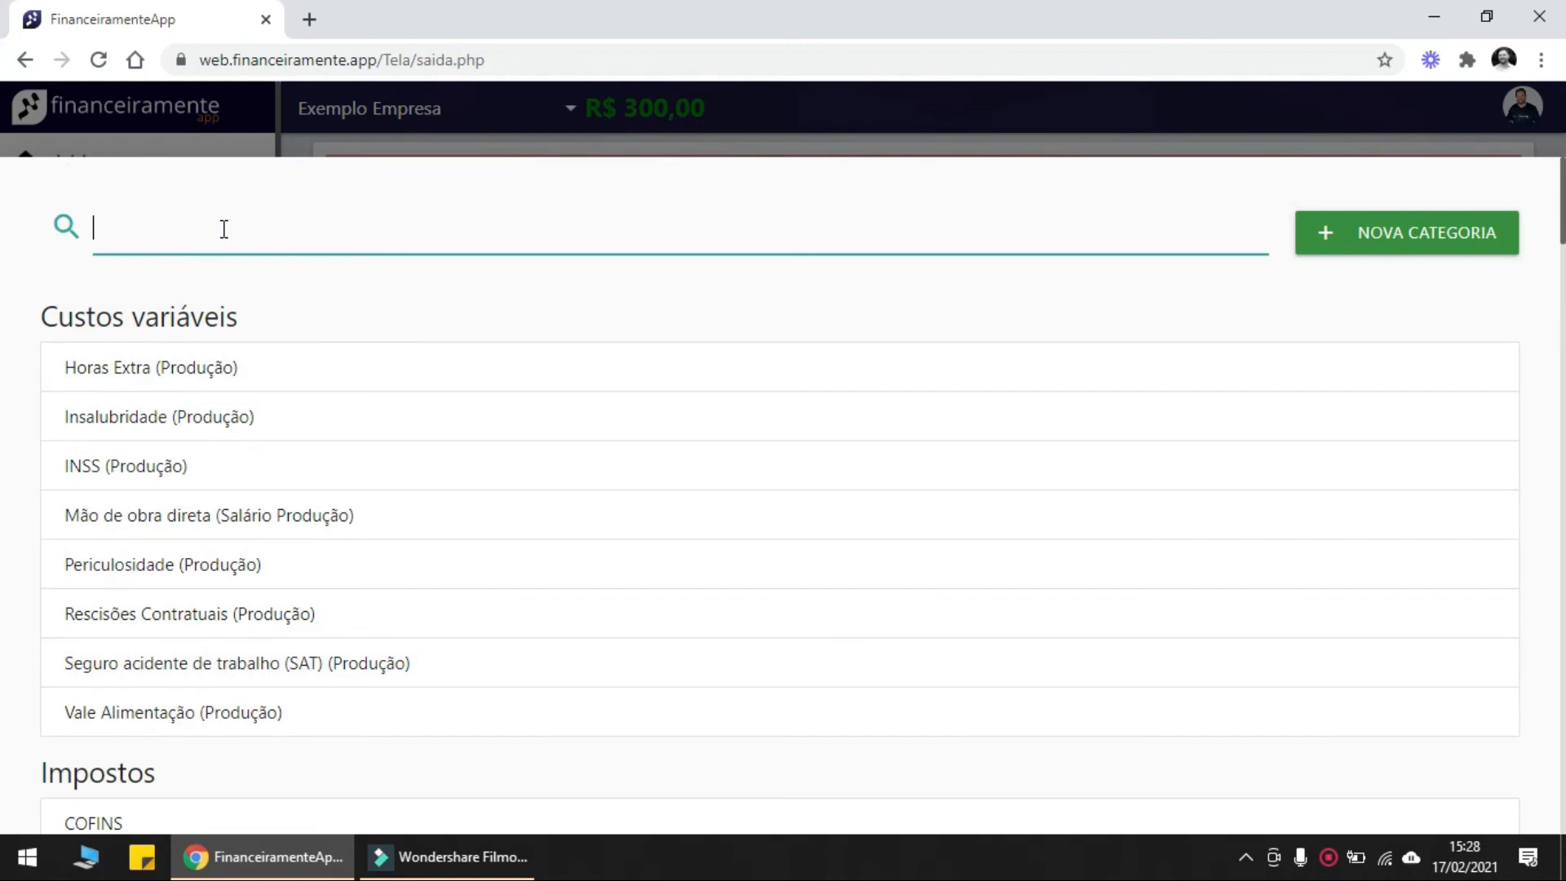
text(energia)
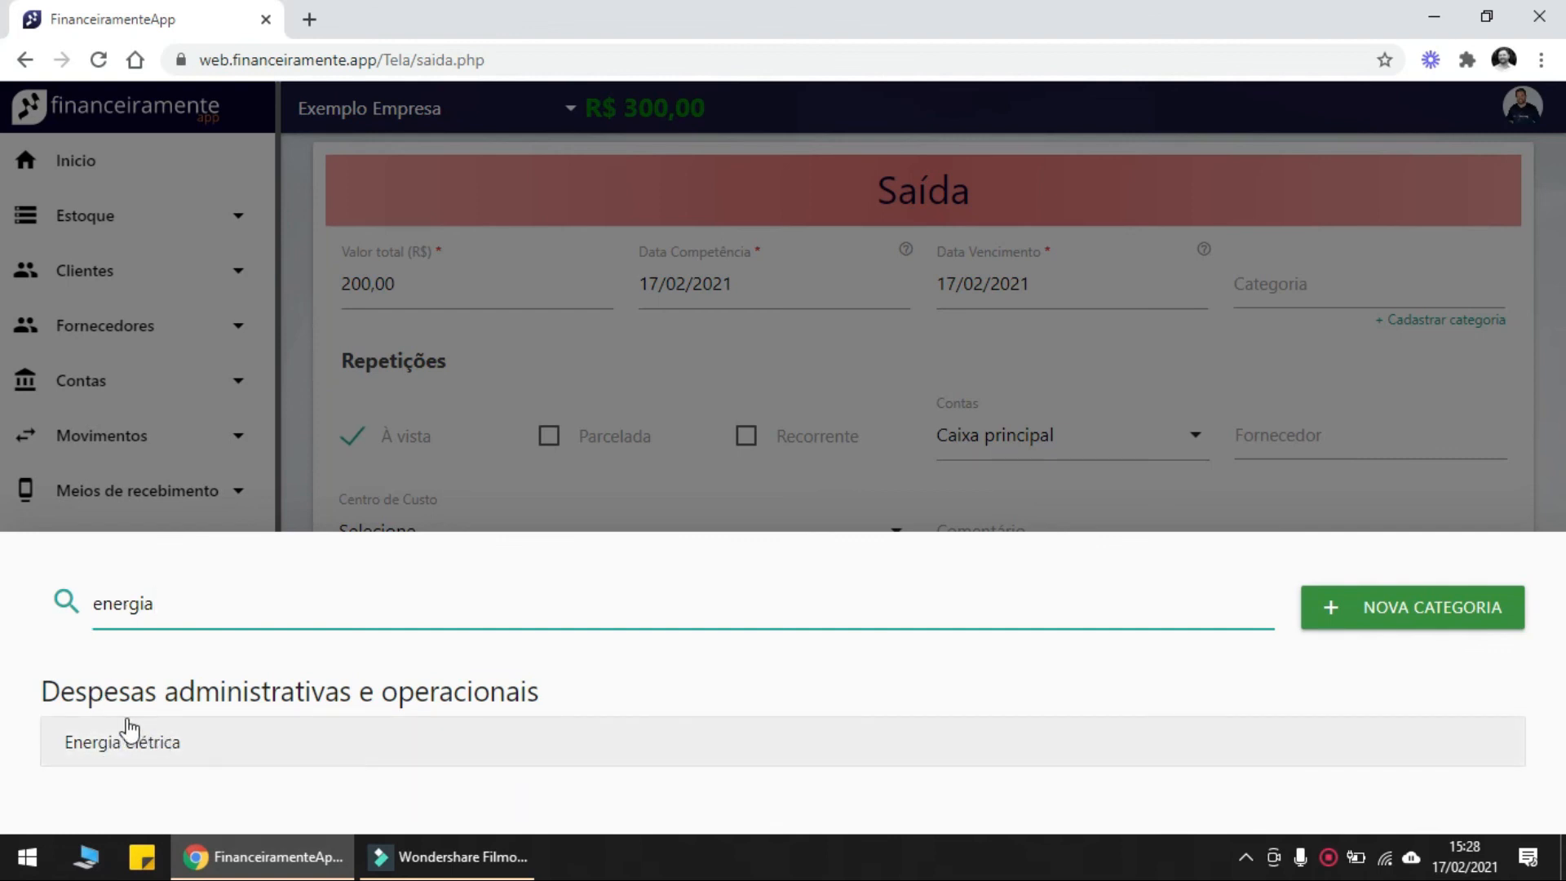
click(142, 760)
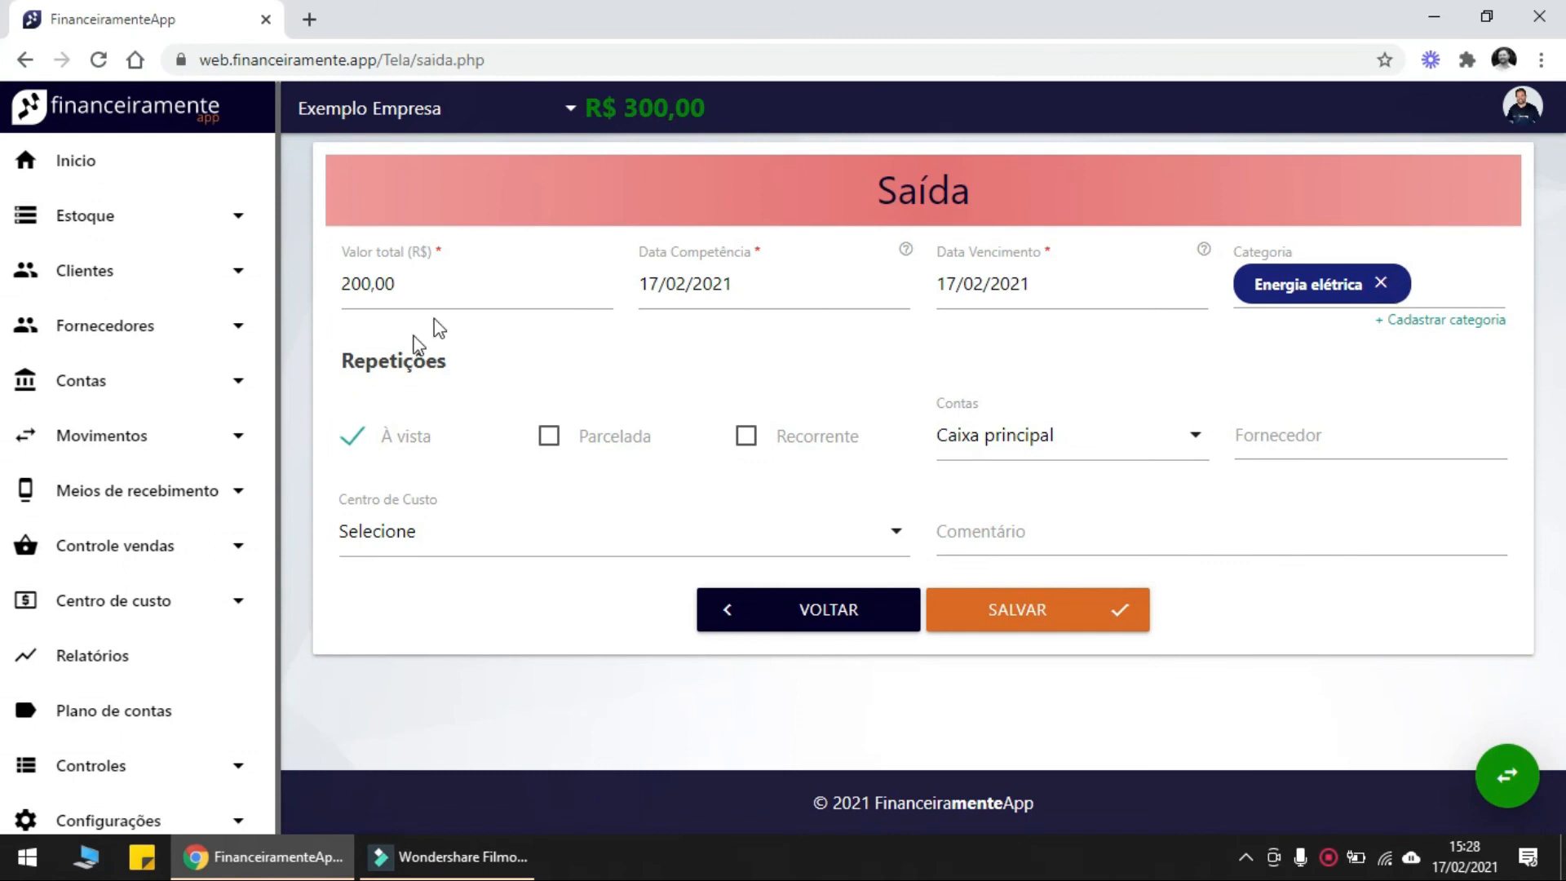
Assign the outflow to the BB account and supplier Fornecedor Y, and review the cost centre options without selecting one
click(996, 431)
click(1005, 552)
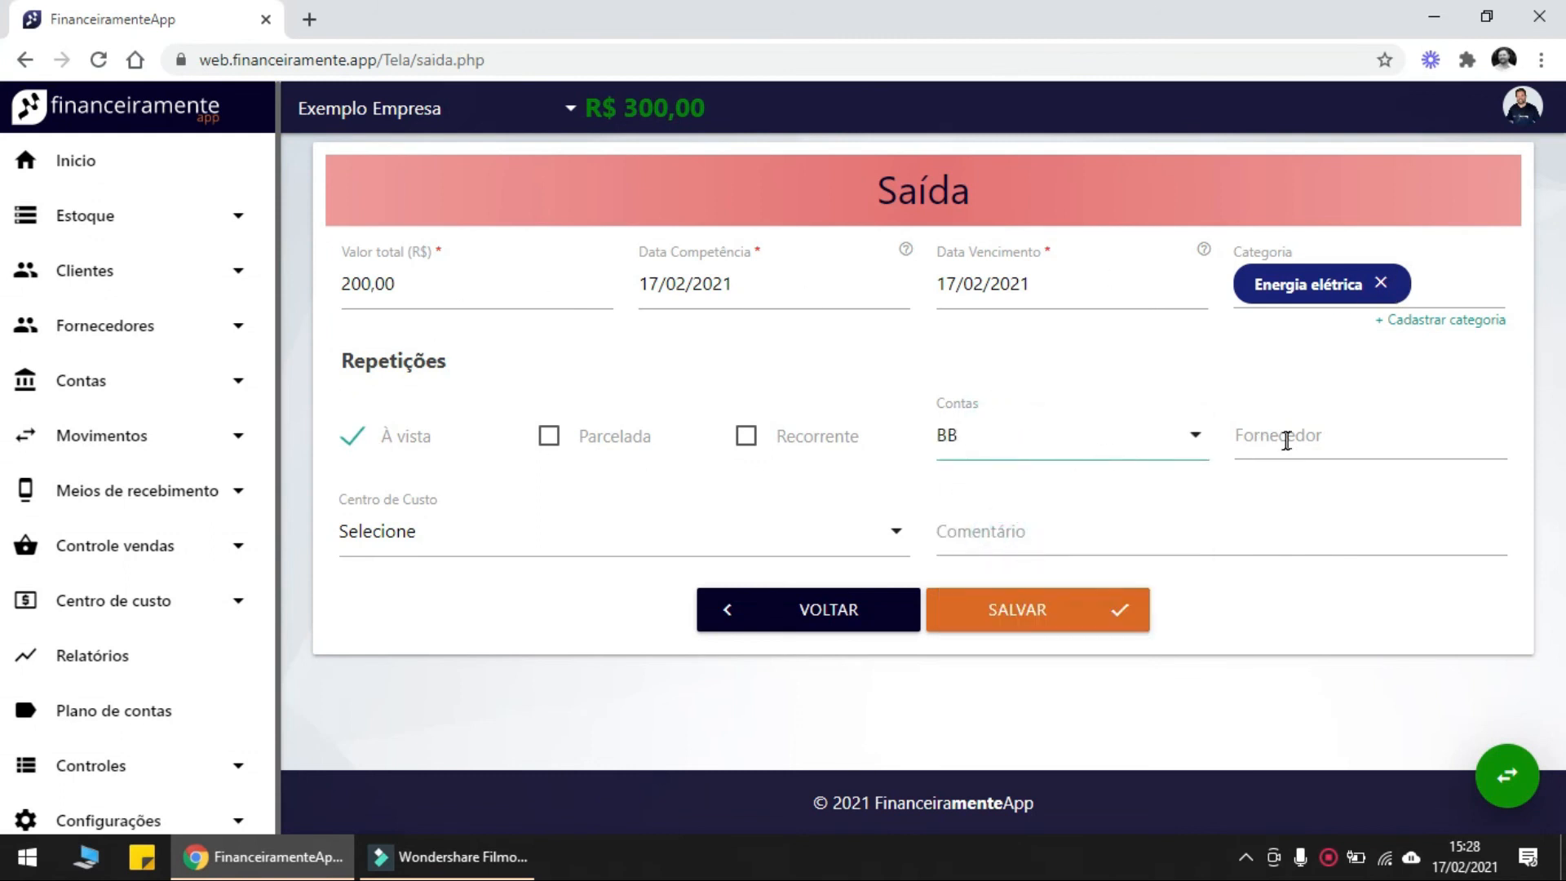
click(1322, 435)
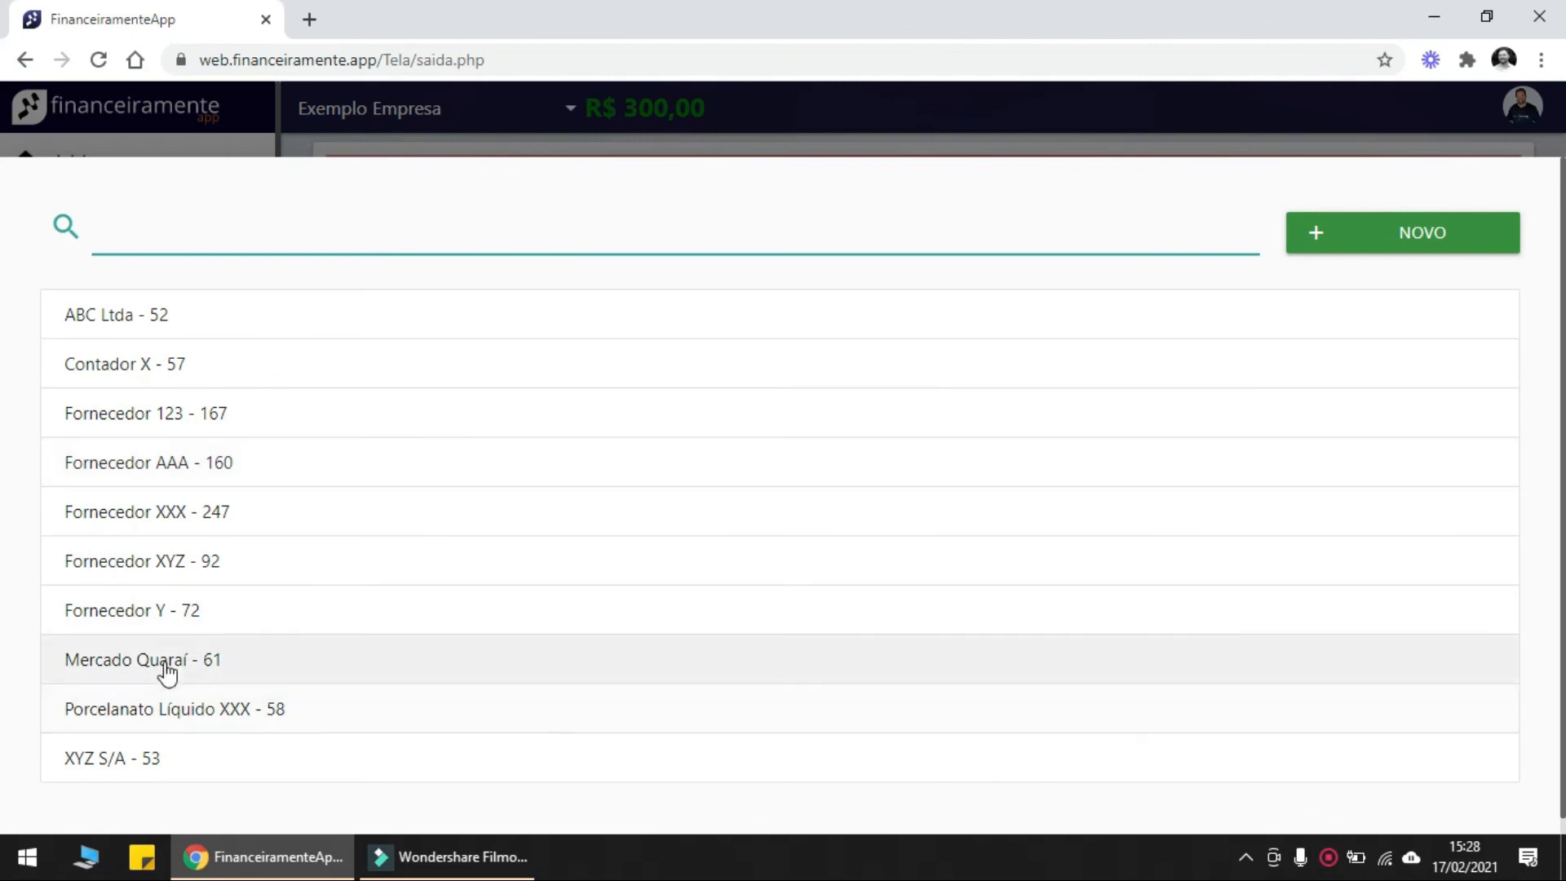
click(180, 616)
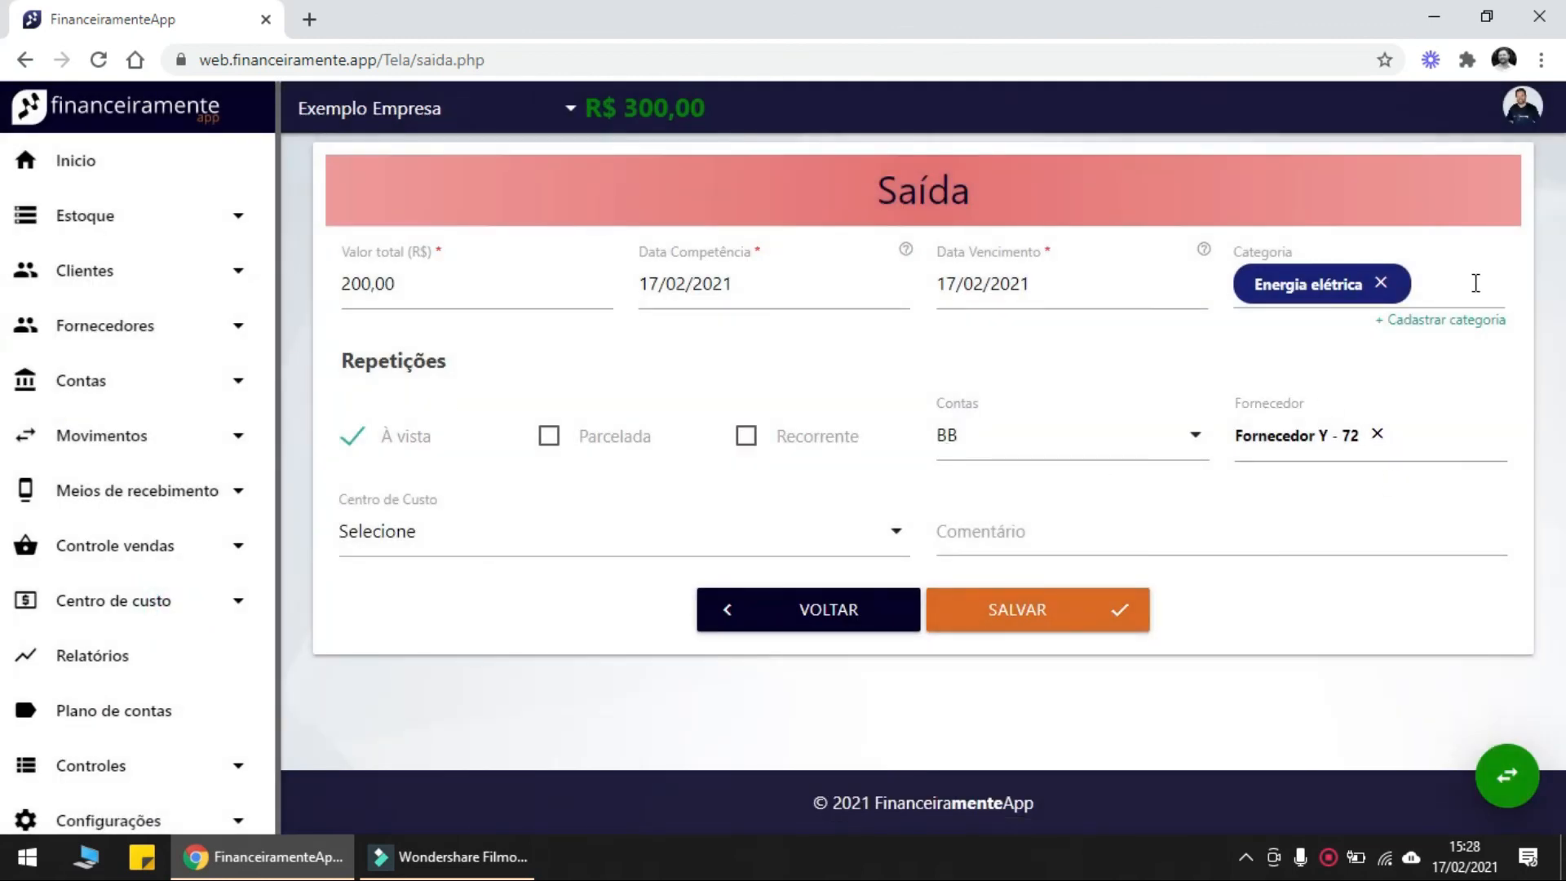
click(493, 546)
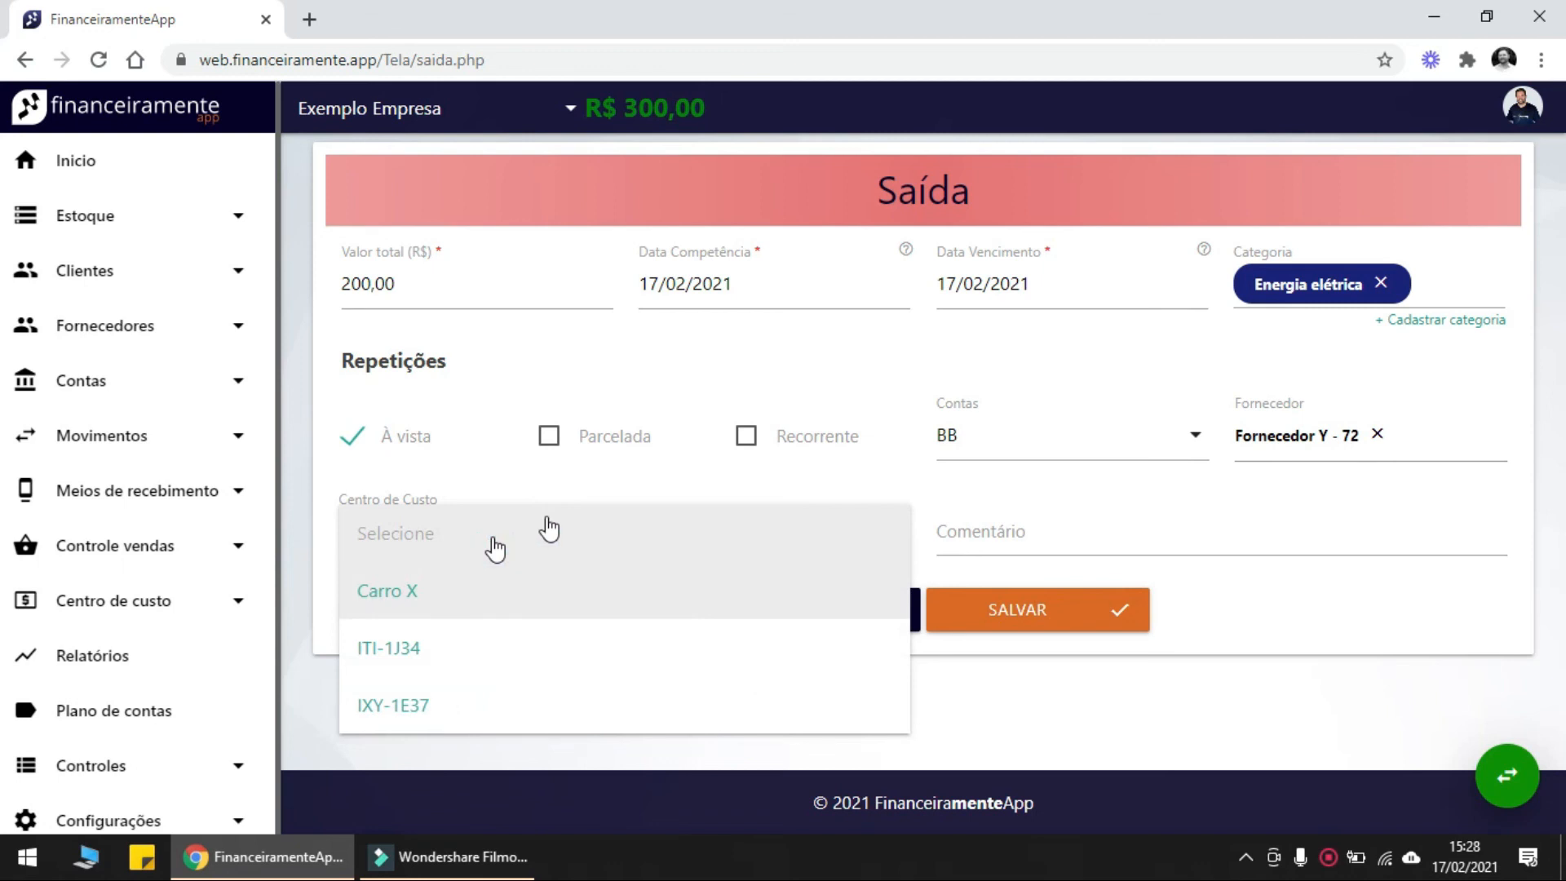
click(665, 490)
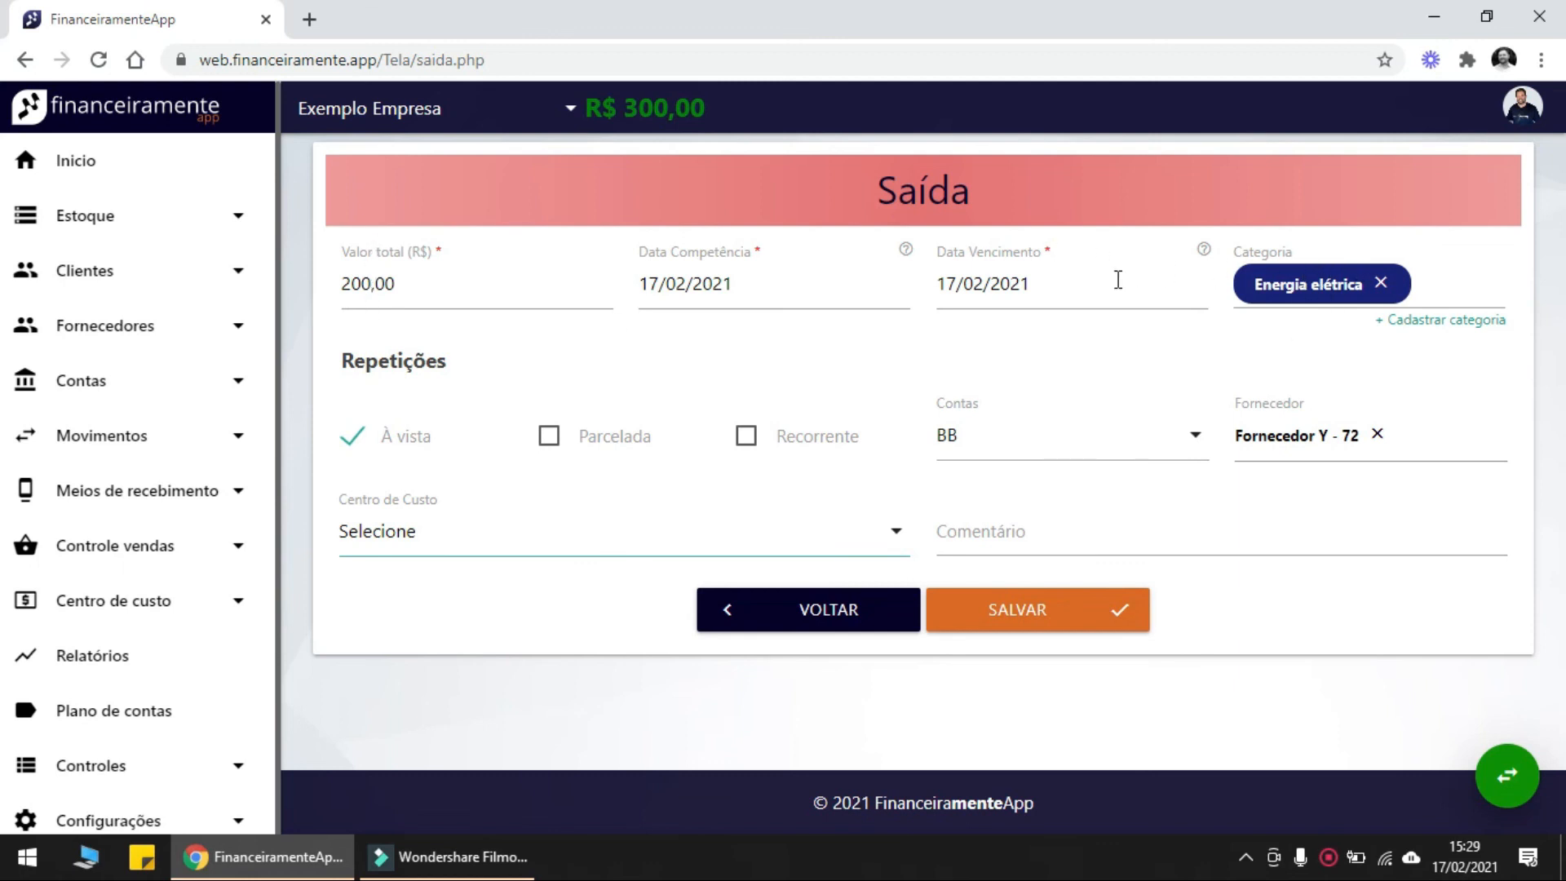
Replace the outflow's category with Despesas com Veículos, found by searching the categories for "despesa"
click(459, 529)
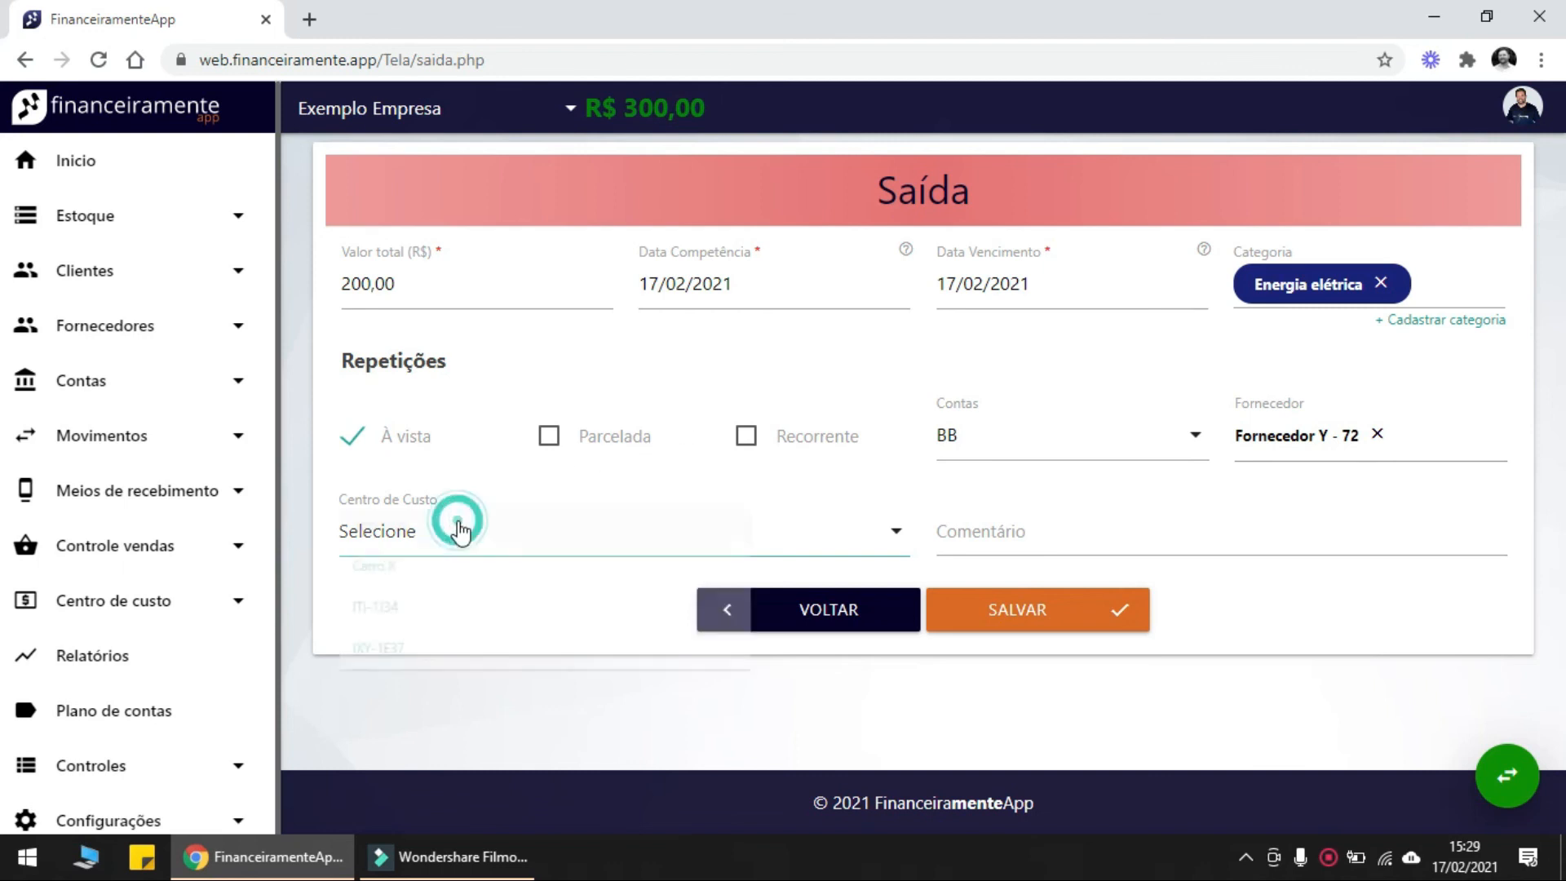
click(462, 529)
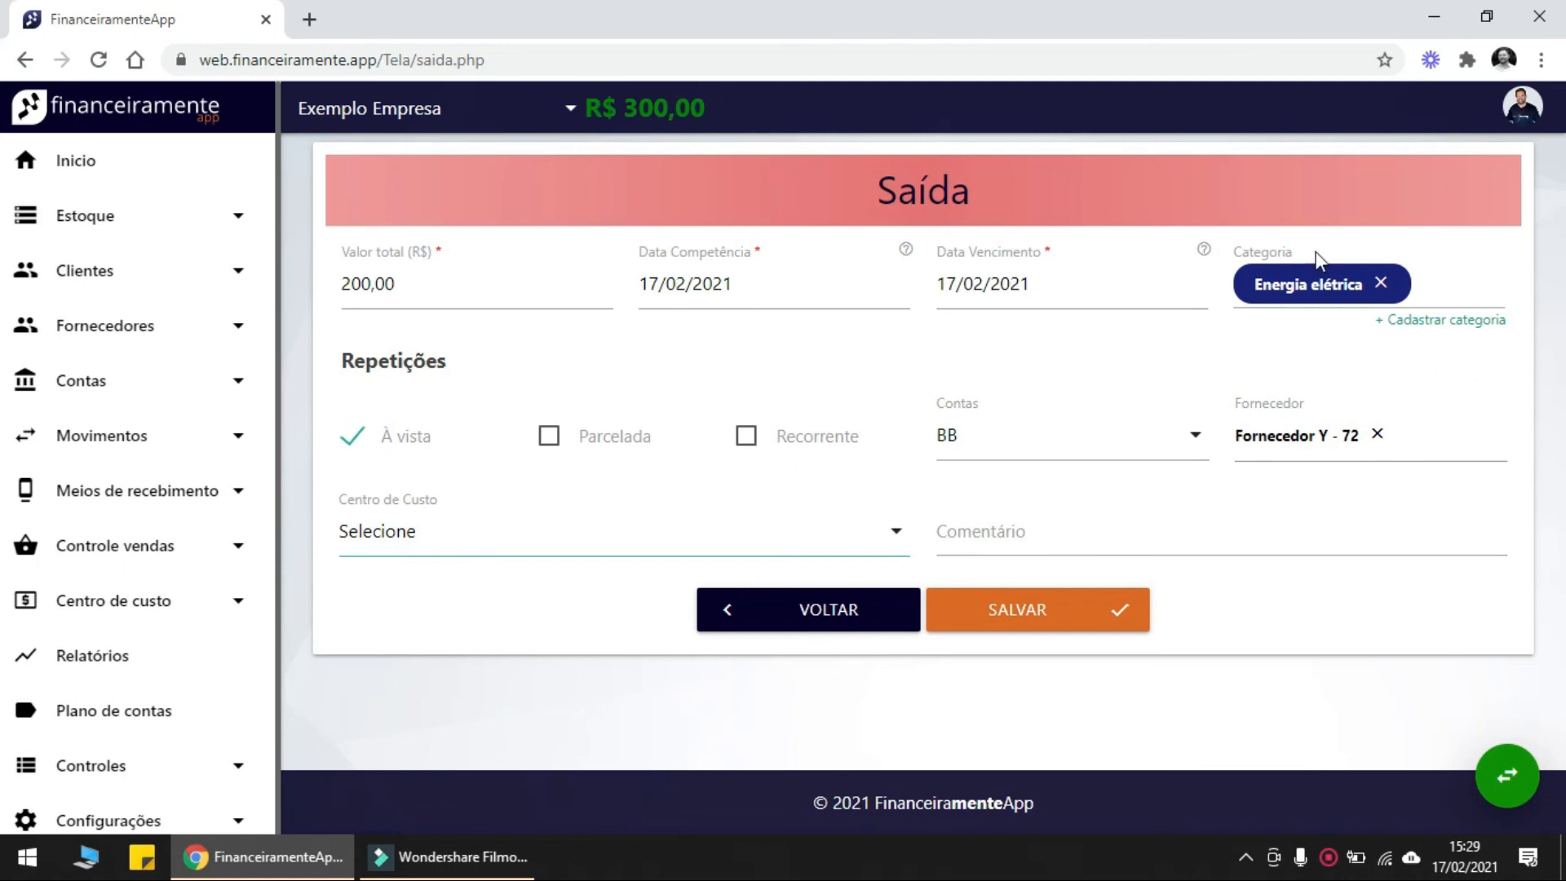
click(414, 281)
click(1381, 285)
double_click(249, 591)
text(despesa)
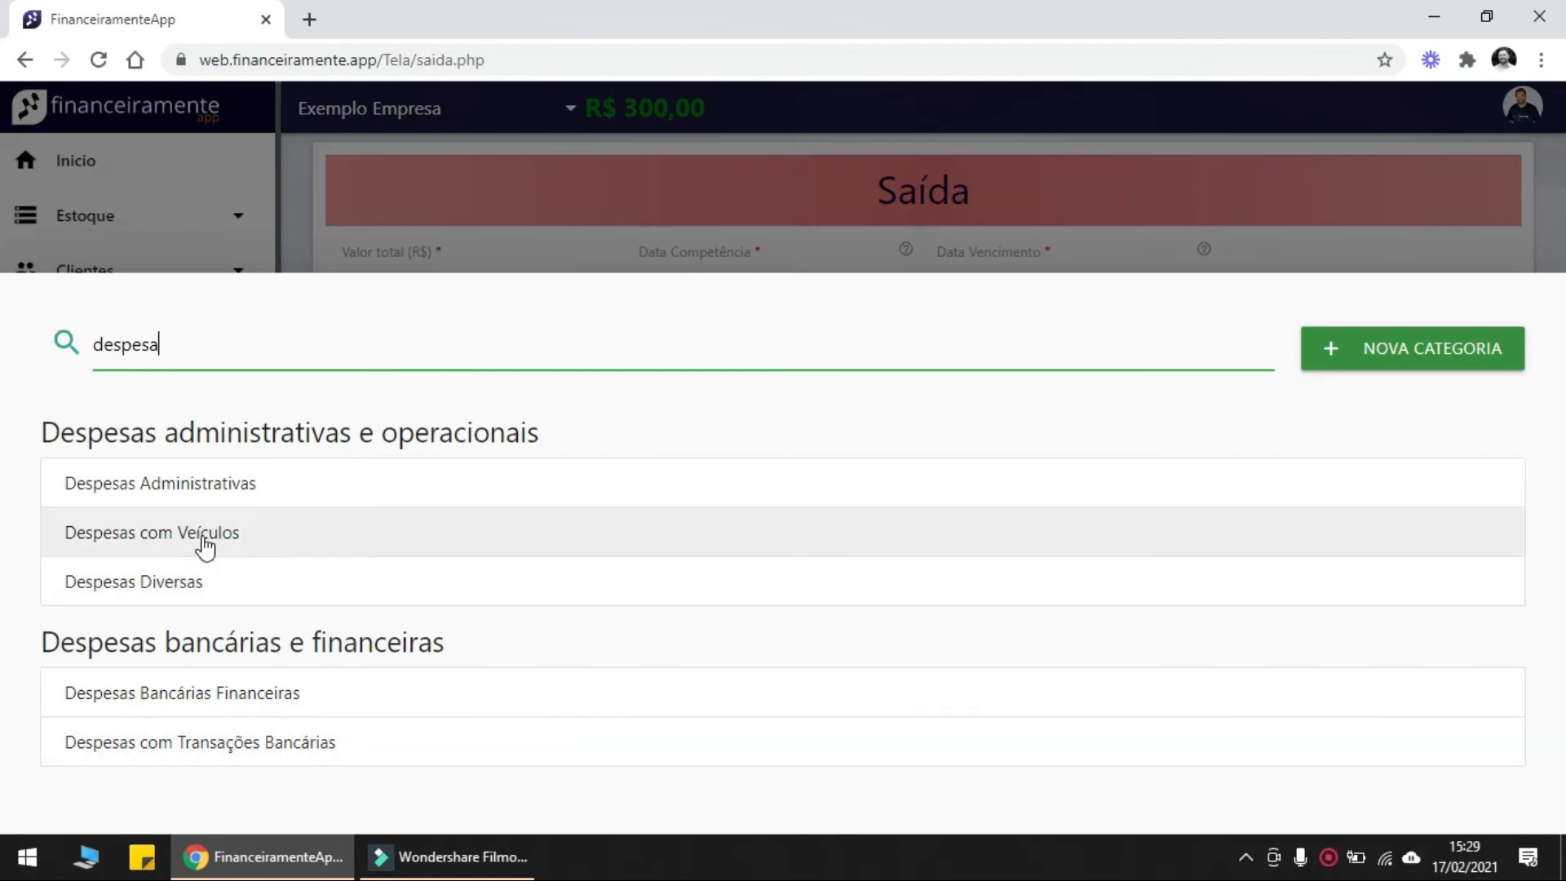
click(204, 545)
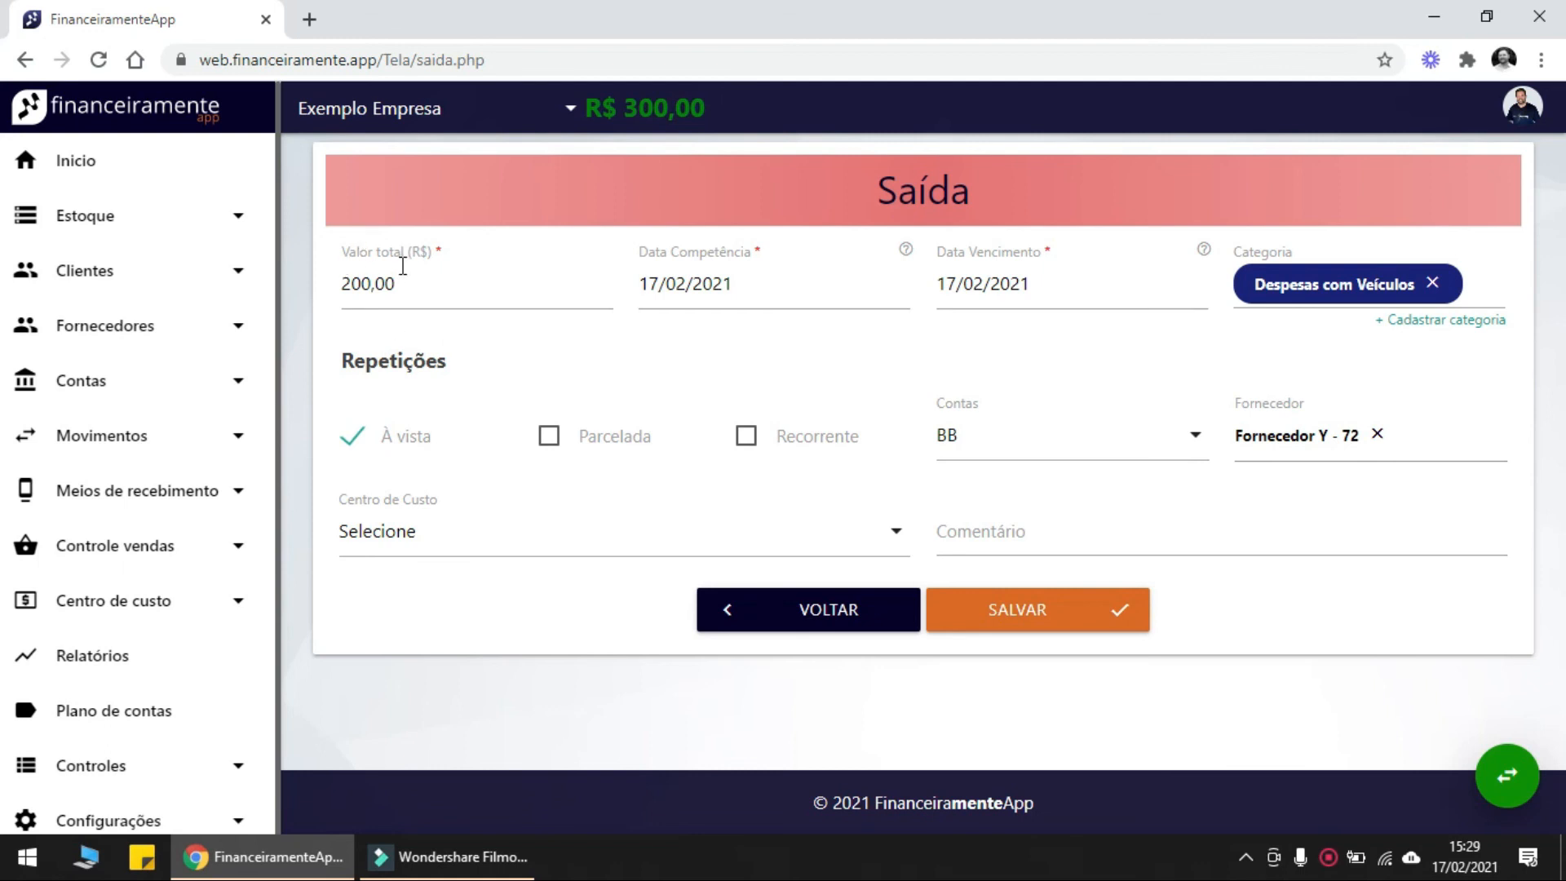
Assign the outflow to cost centre Carro X, leave the comment blank and save it
click(384, 535)
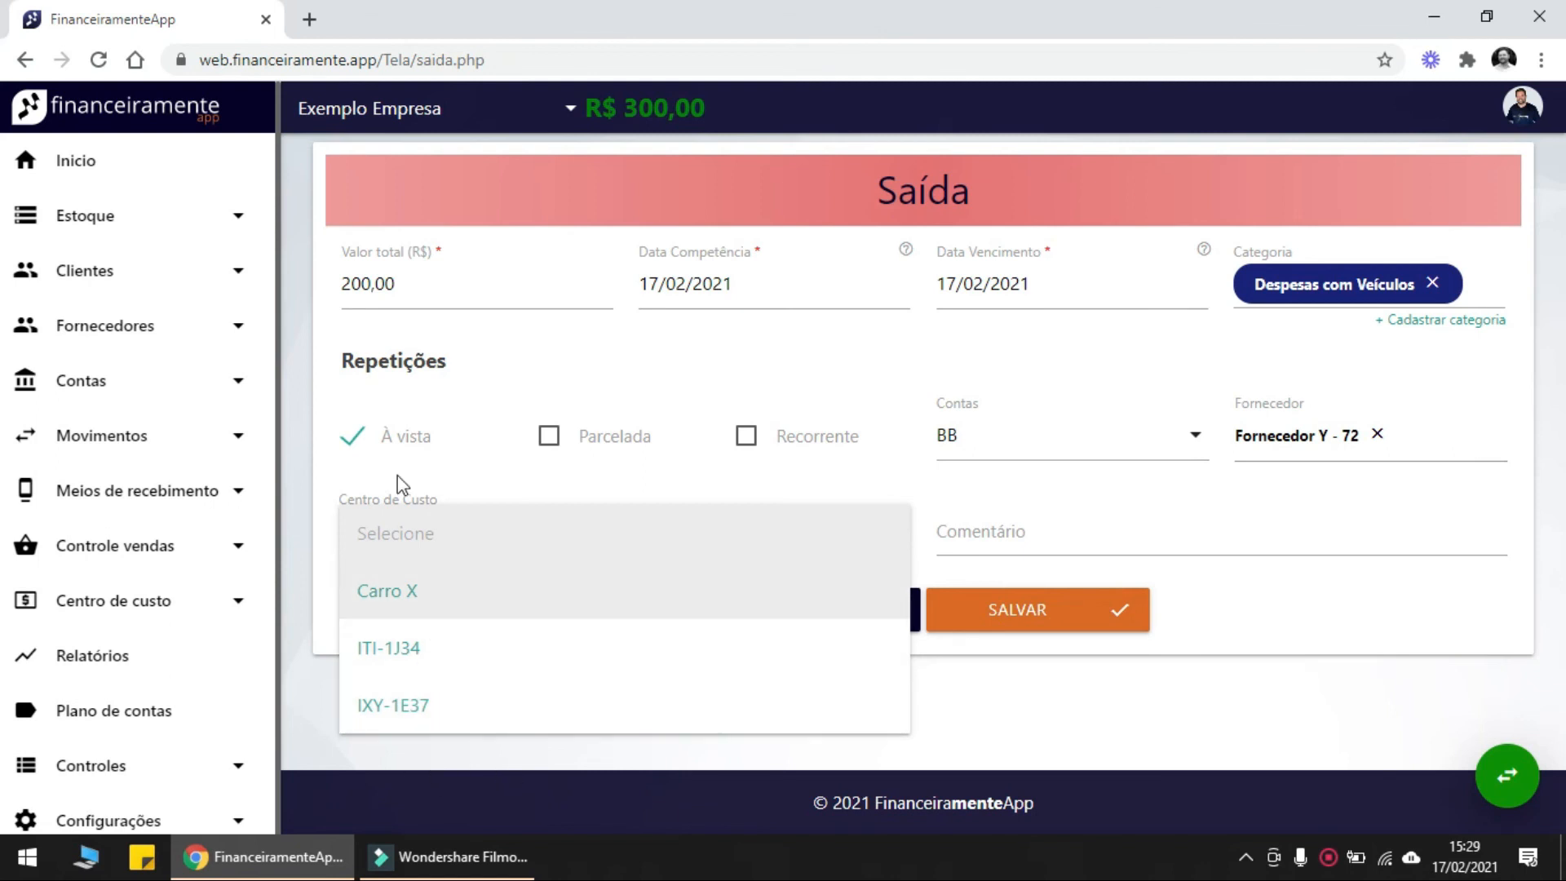
click(437, 602)
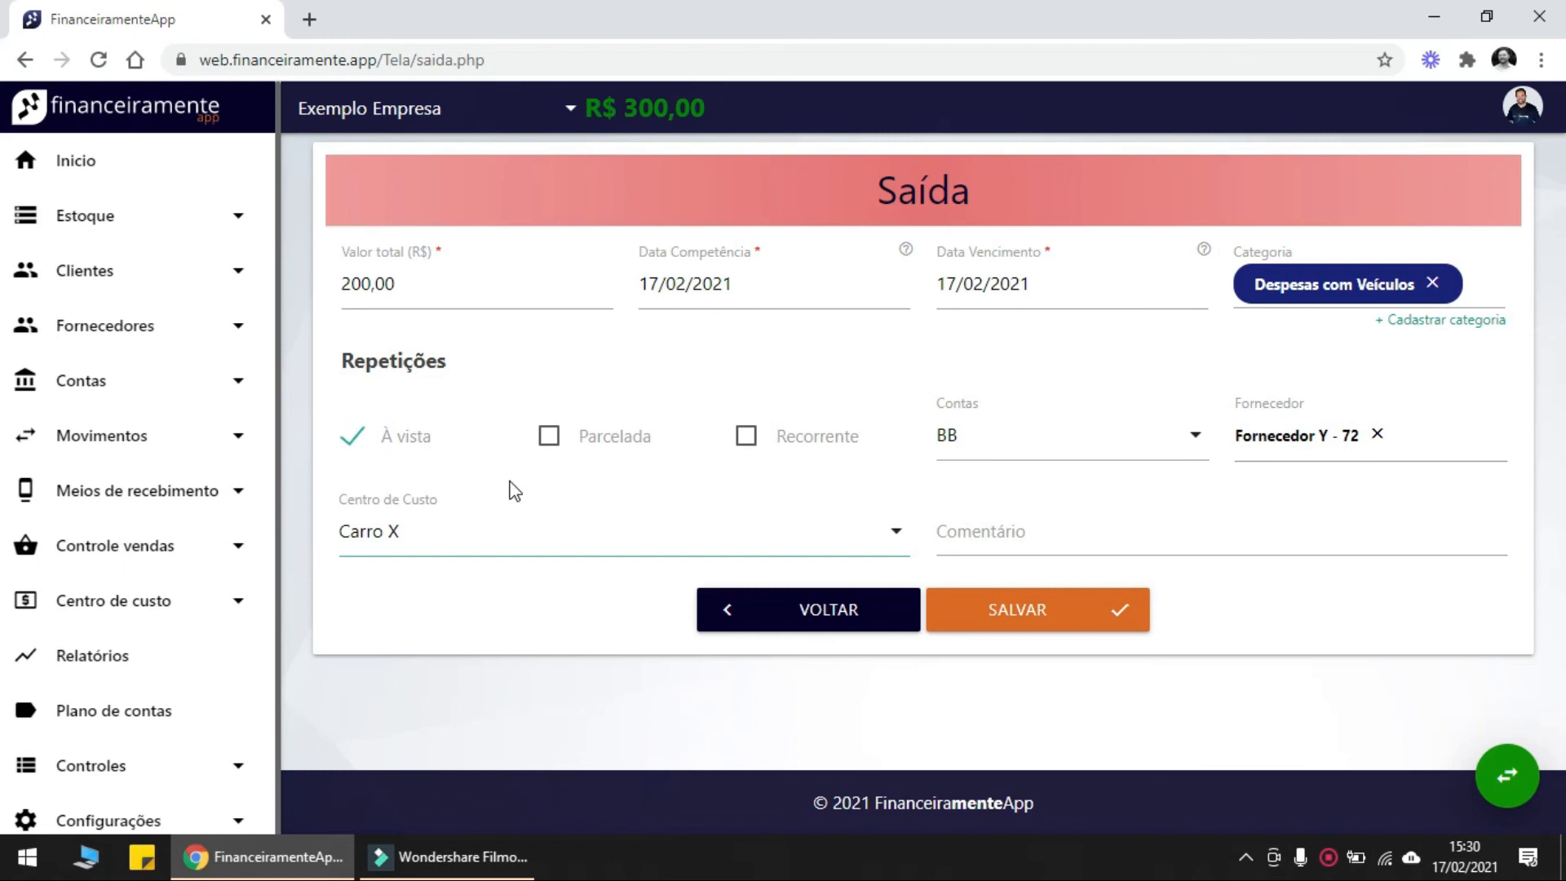
click(1026, 528)
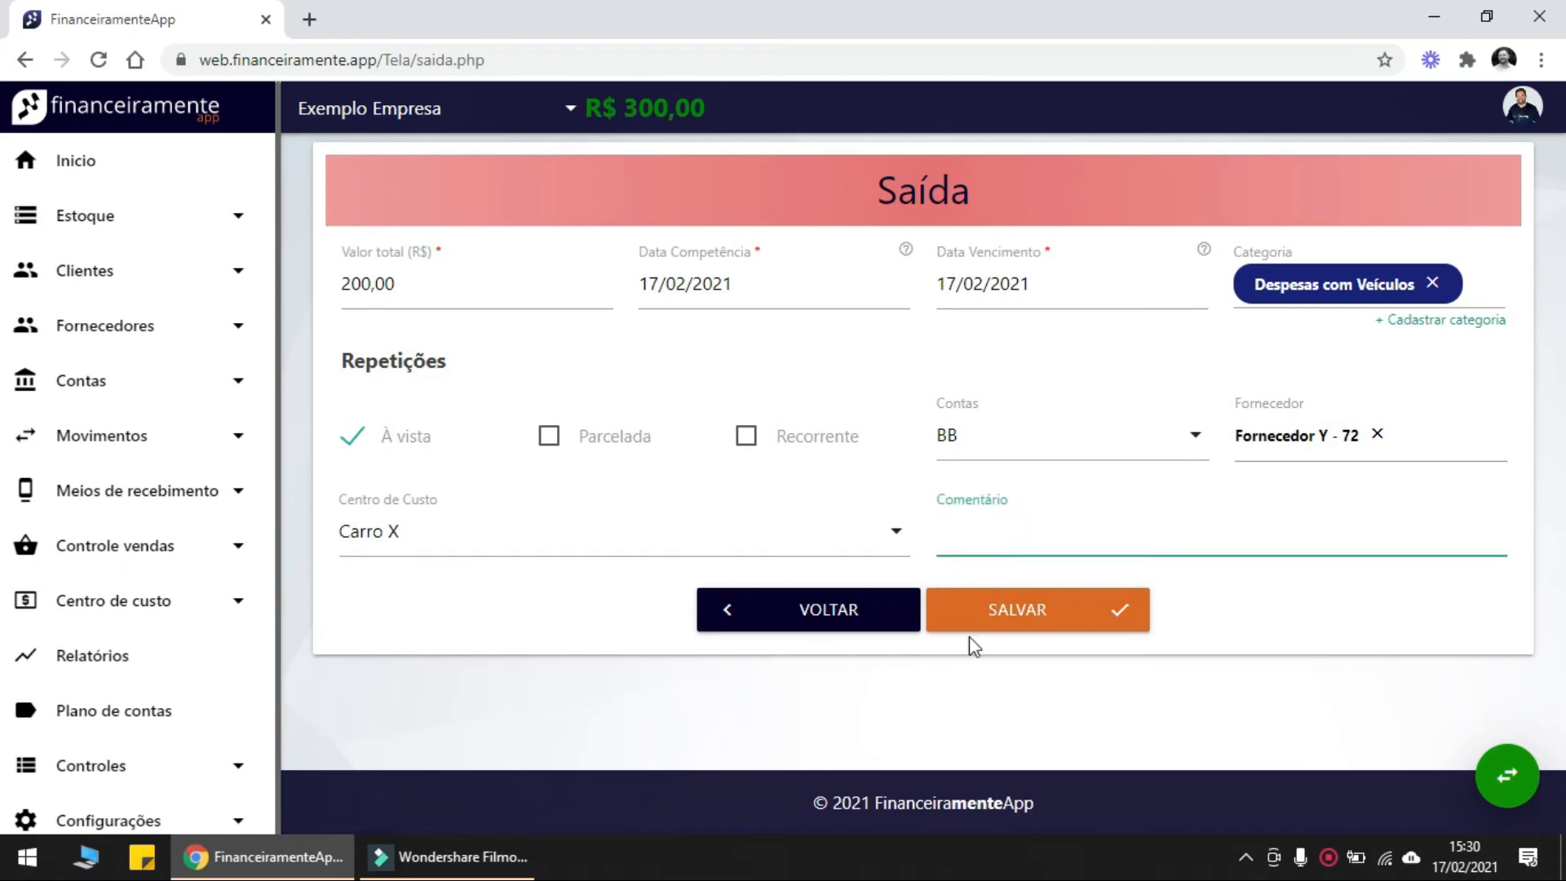
click(1014, 622)
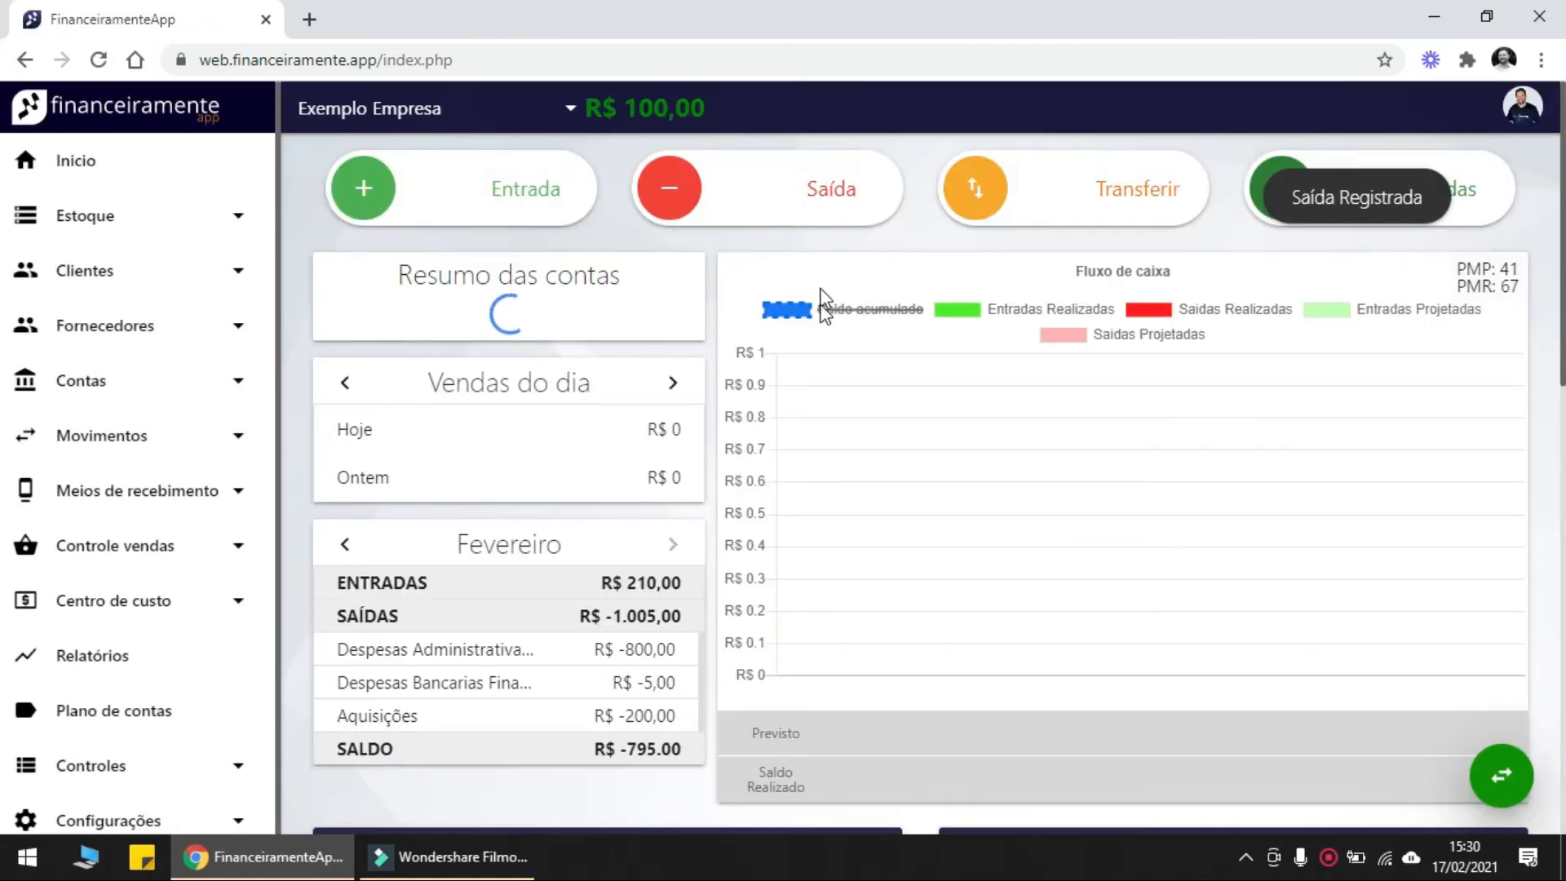
Review the saved vehicle expense in the dashboard's latest movements and check the company's overall balance
scroll(954, 641, down, 5)
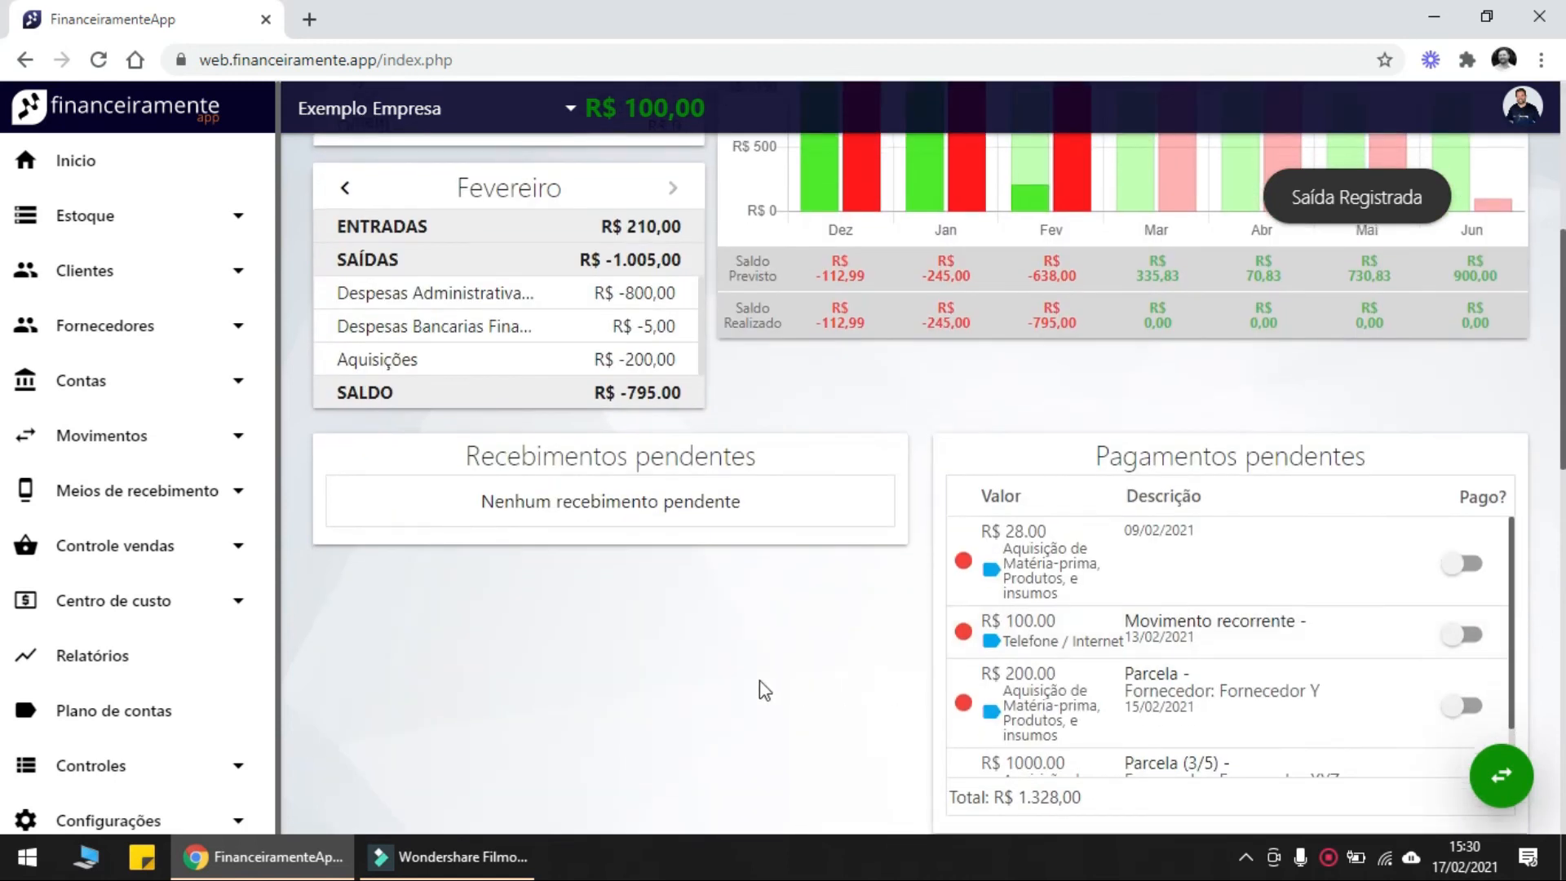
scroll(760, 685, down, 5)
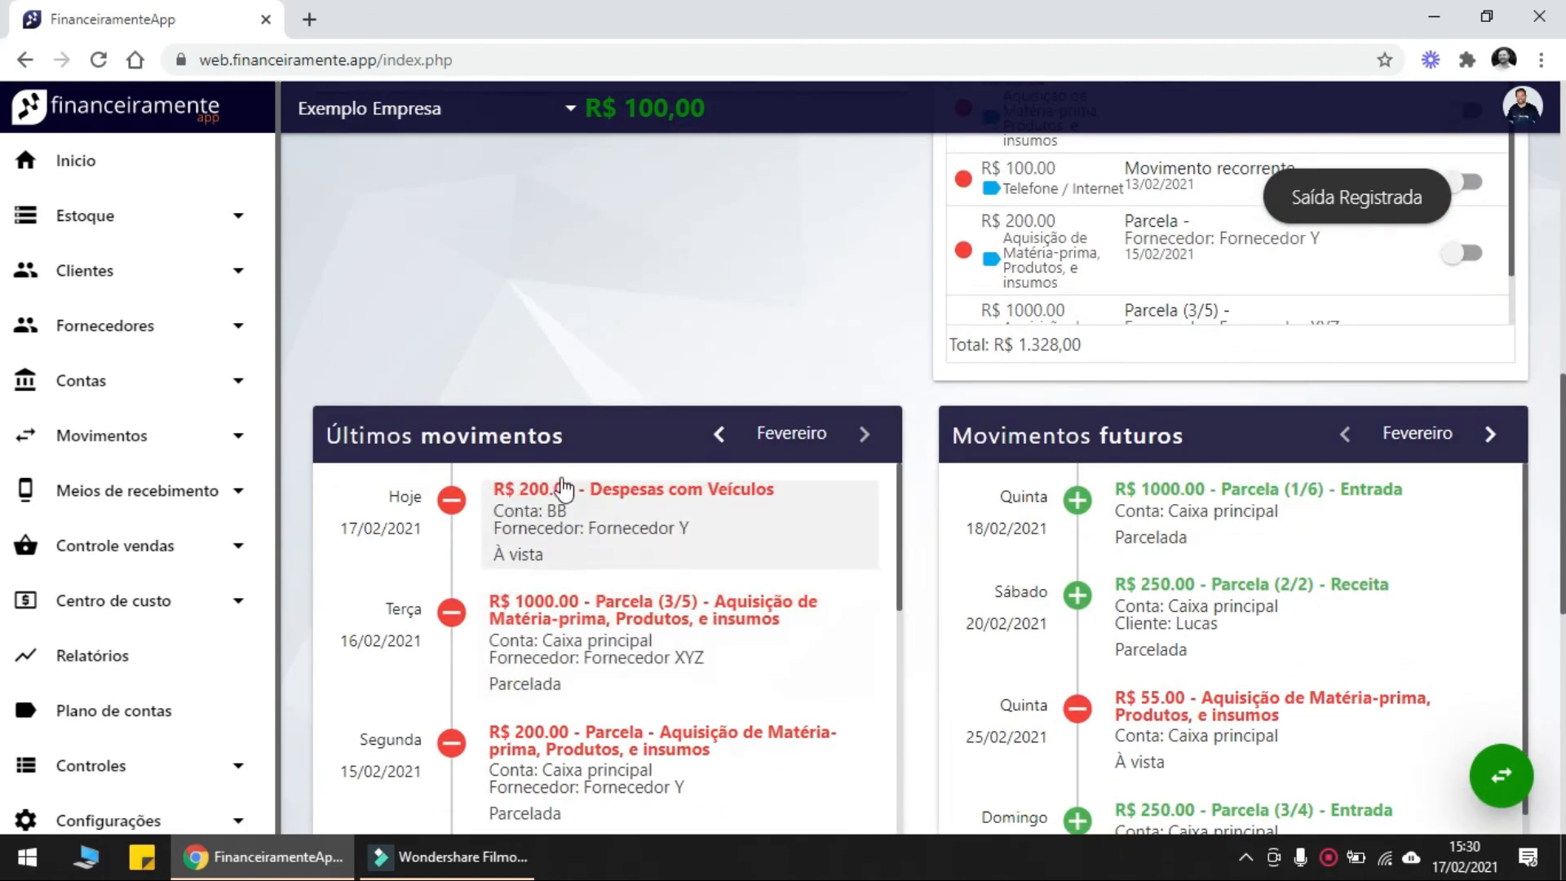
click(706, 104)
mouse_move(728, 109)
mouse_down()
mouse_move(618, 108)
mouse_move(715, 107)
mouse_up()
click(714, 107)
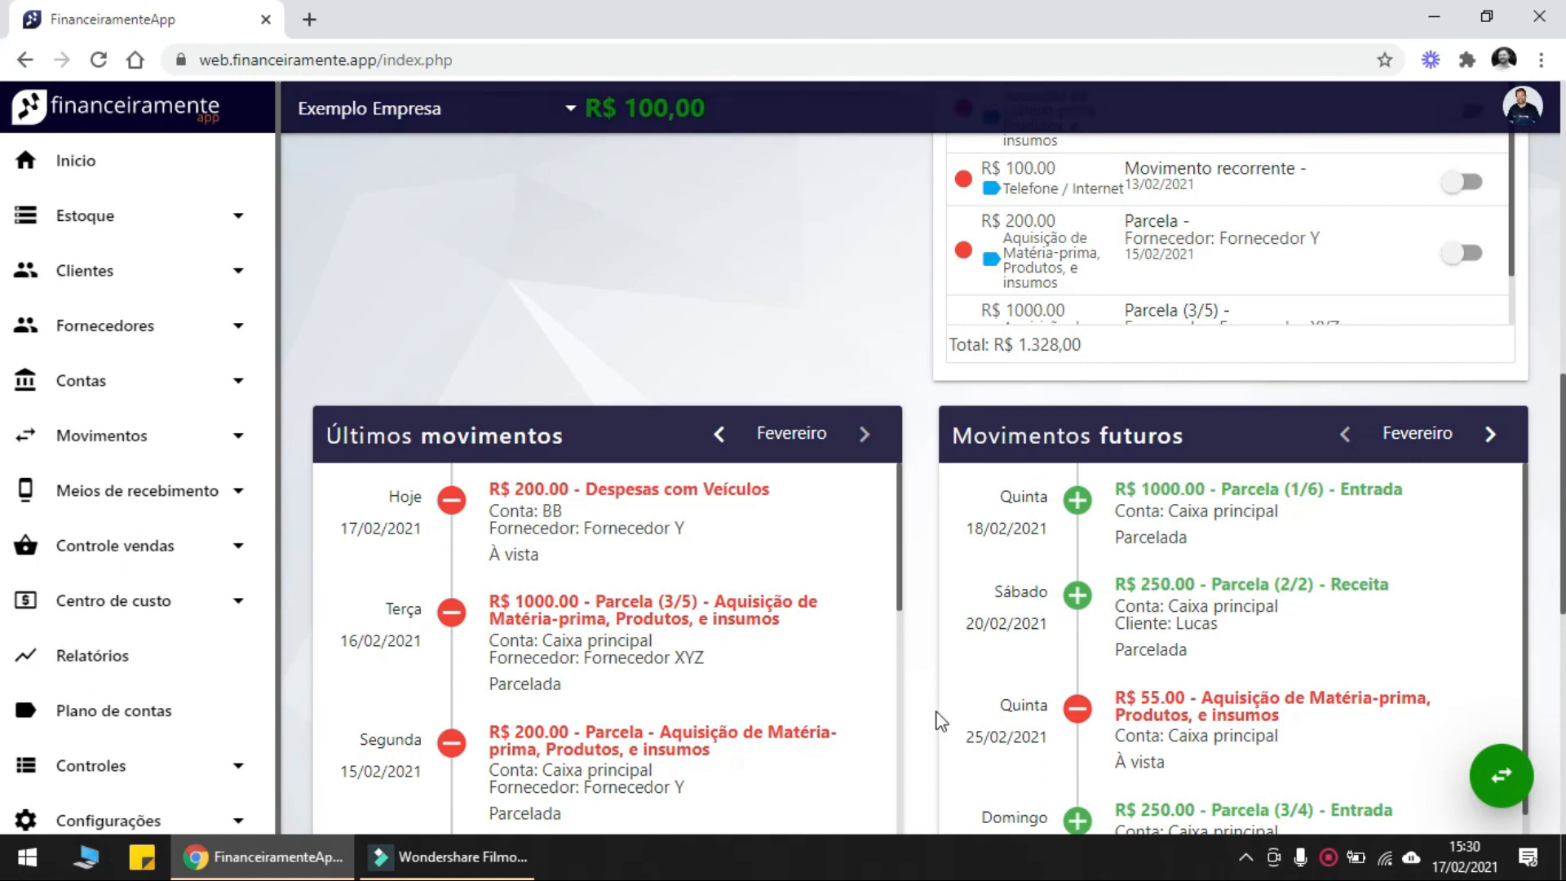
scroll(940, 722, up, 10)
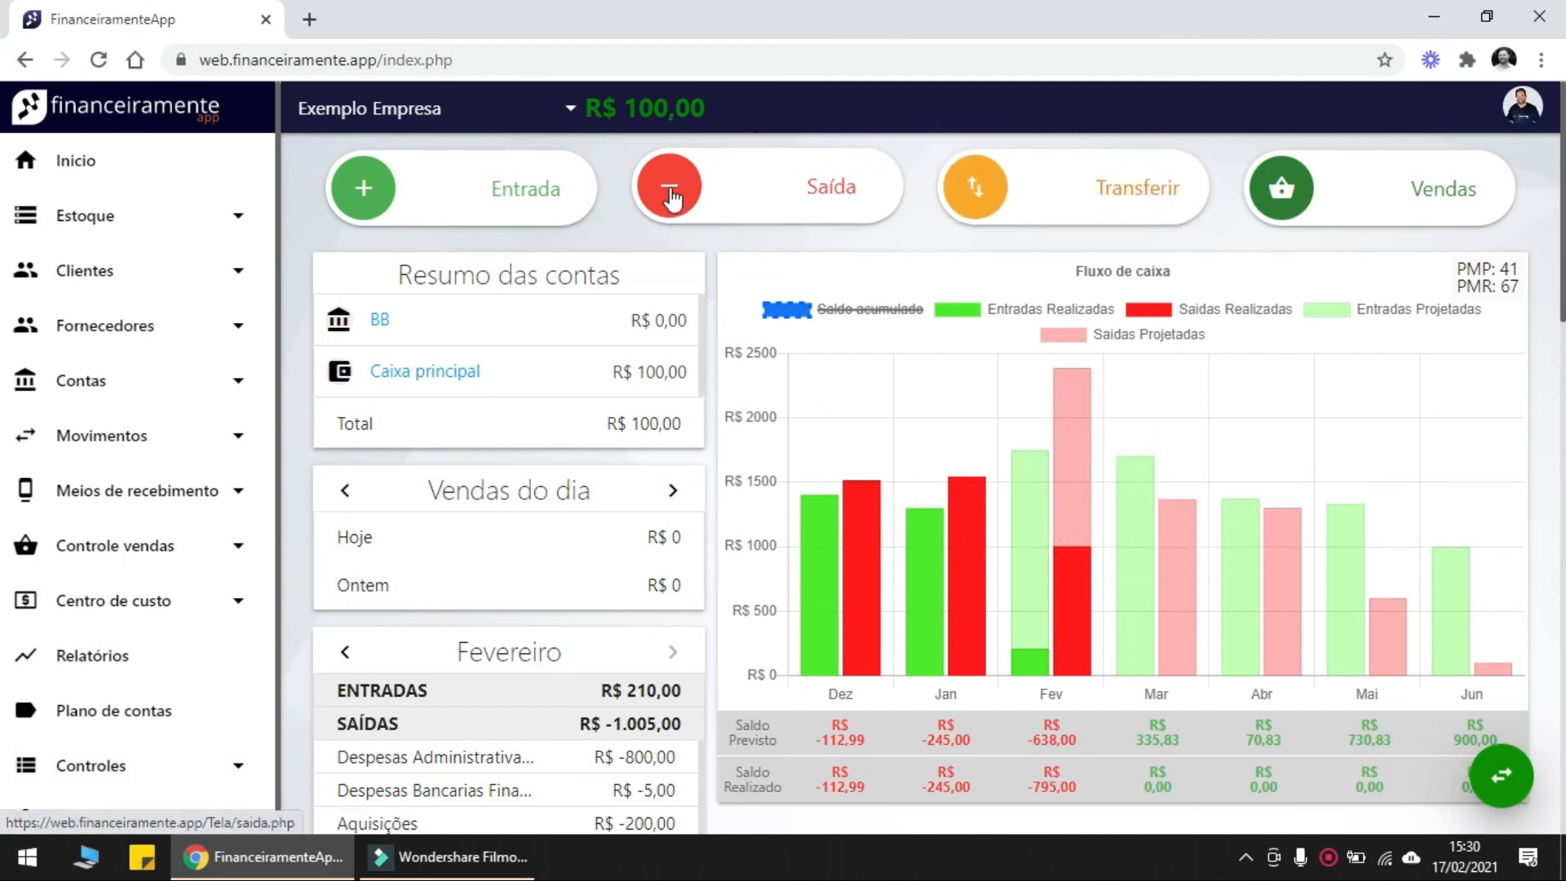
Start an account transfer with Caixa principal as the source and BB as the destination
click(998, 194)
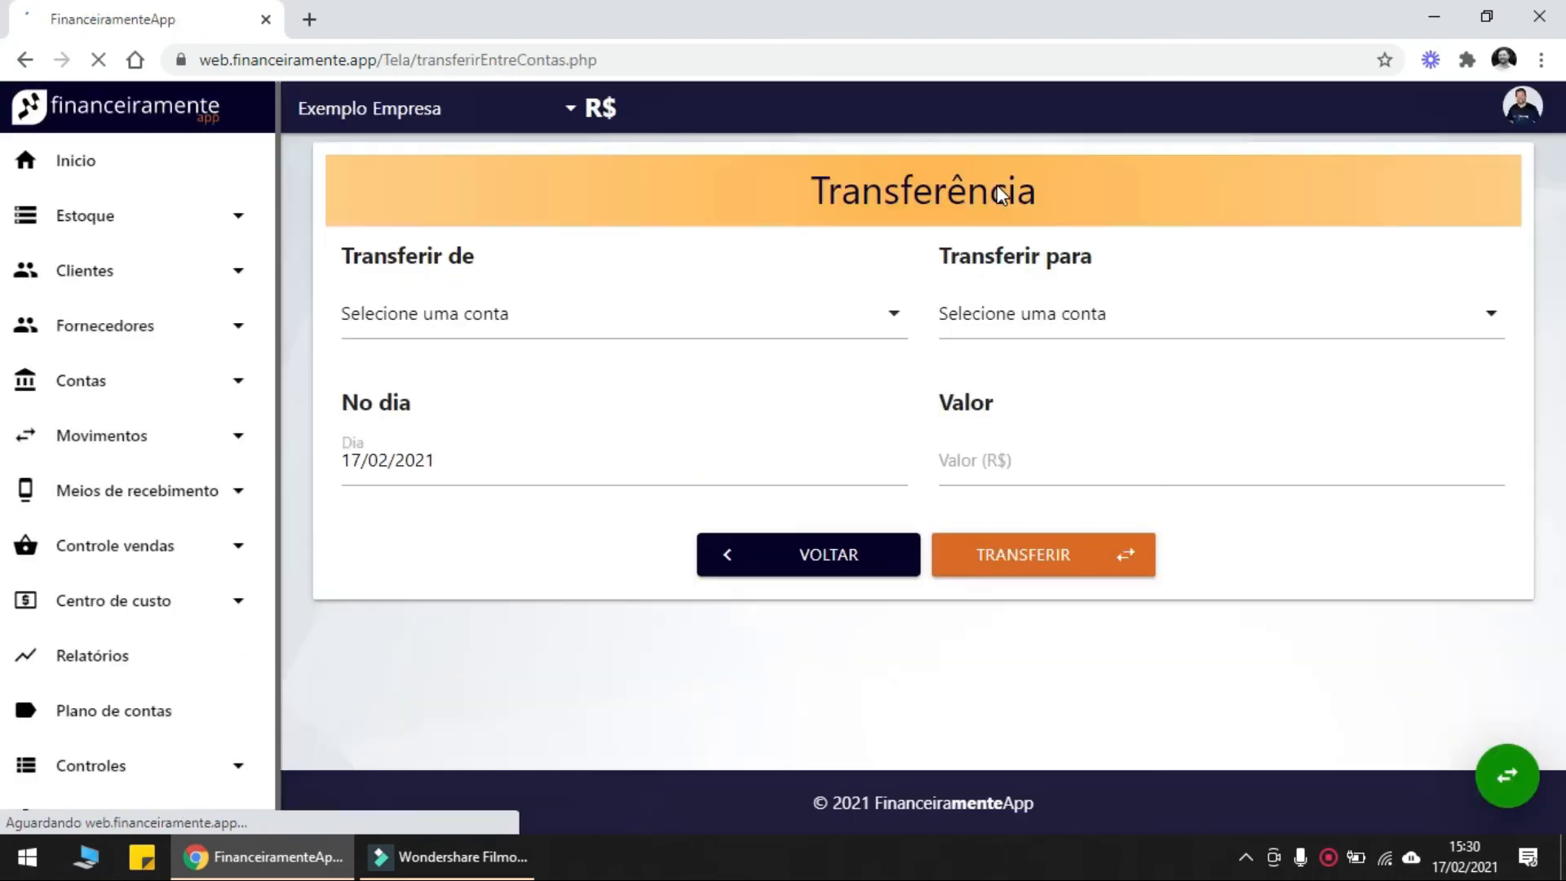
click(503, 329)
click(437, 391)
click(1124, 298)
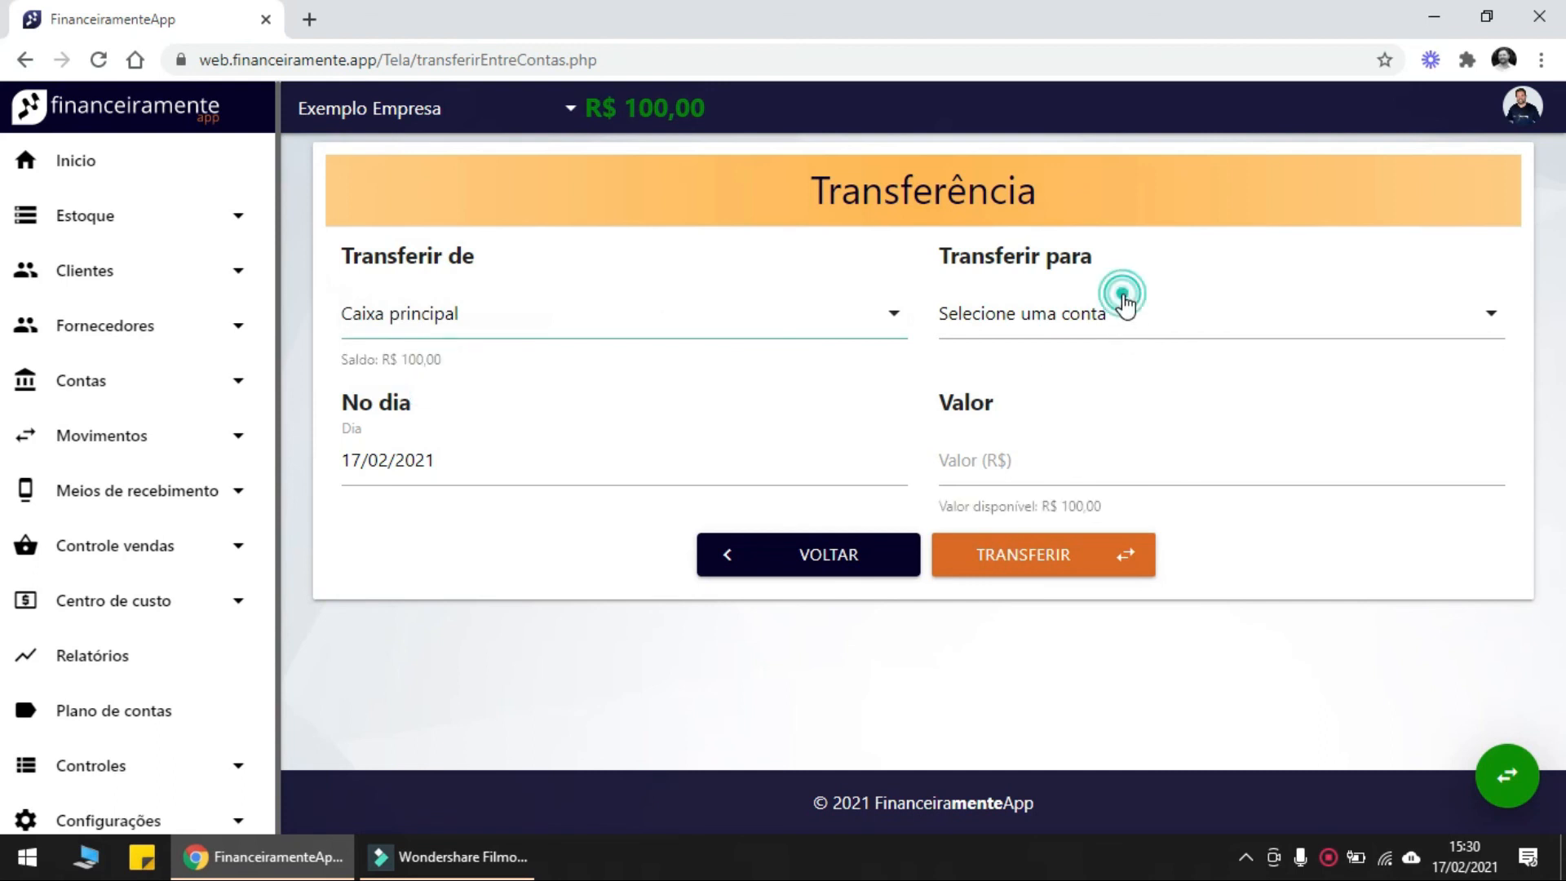
click(1059, 315)
click(1026, 369)
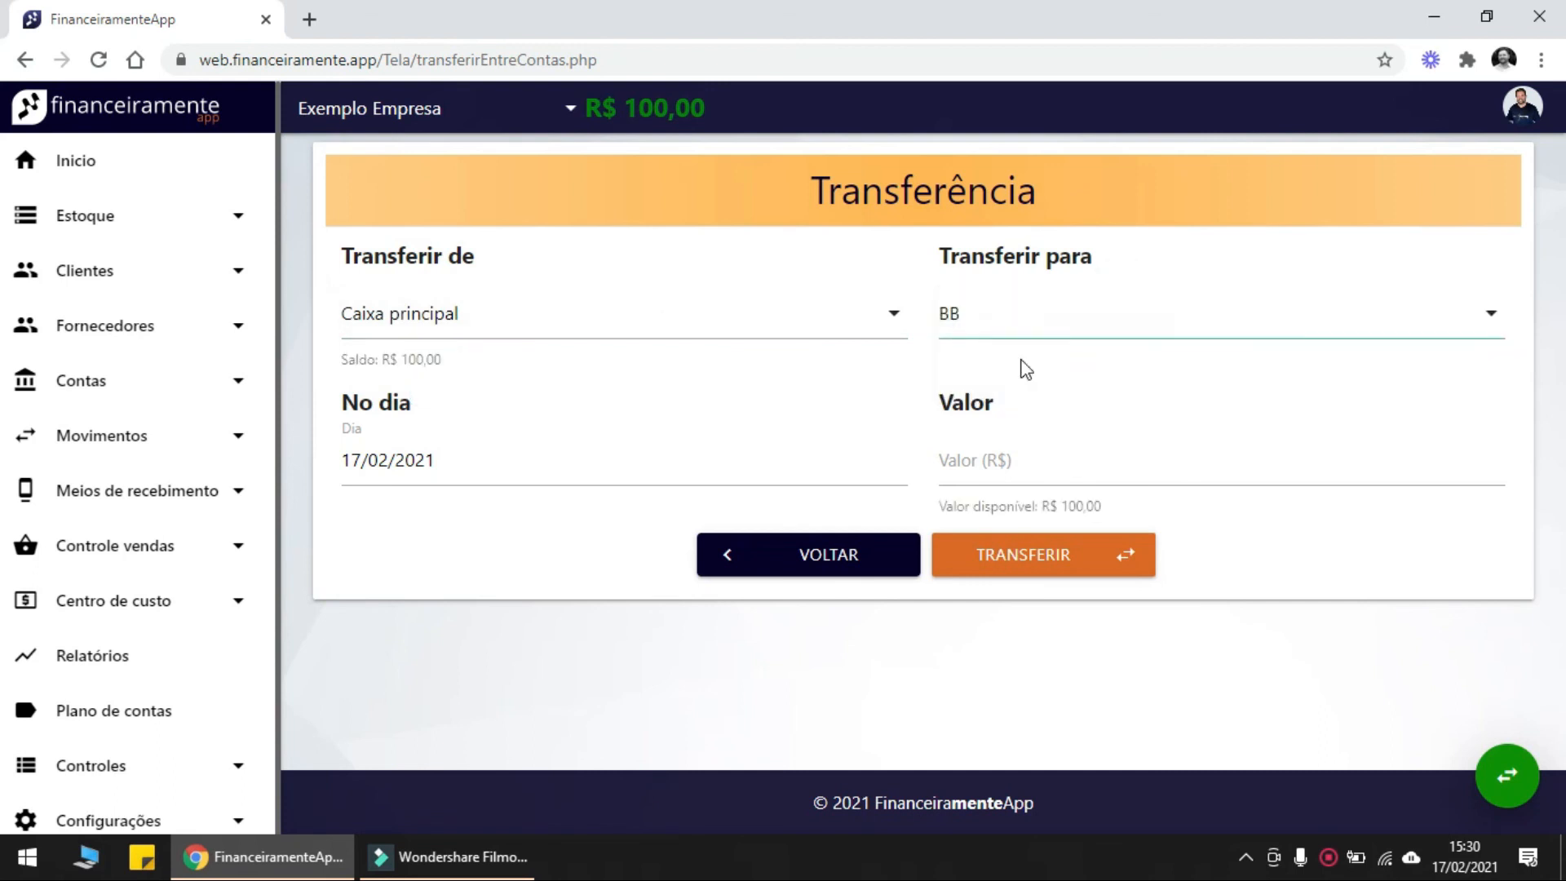
Examine the transfer's date and value fields, and return to the dashboard without transferring
click(562, 467)
click(1364, 470)
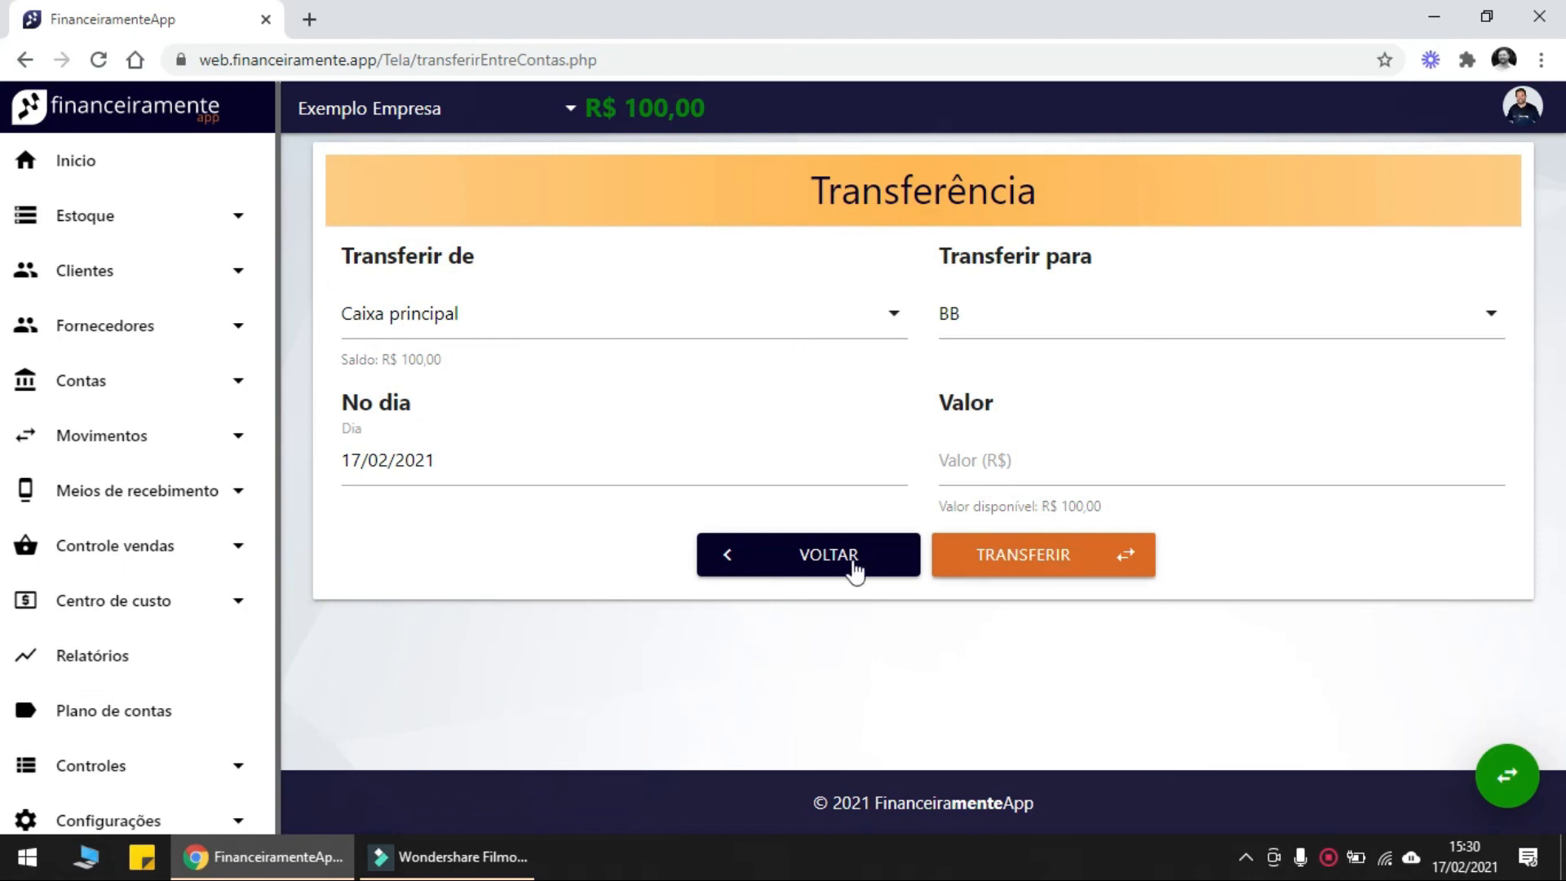
click(172, 148)
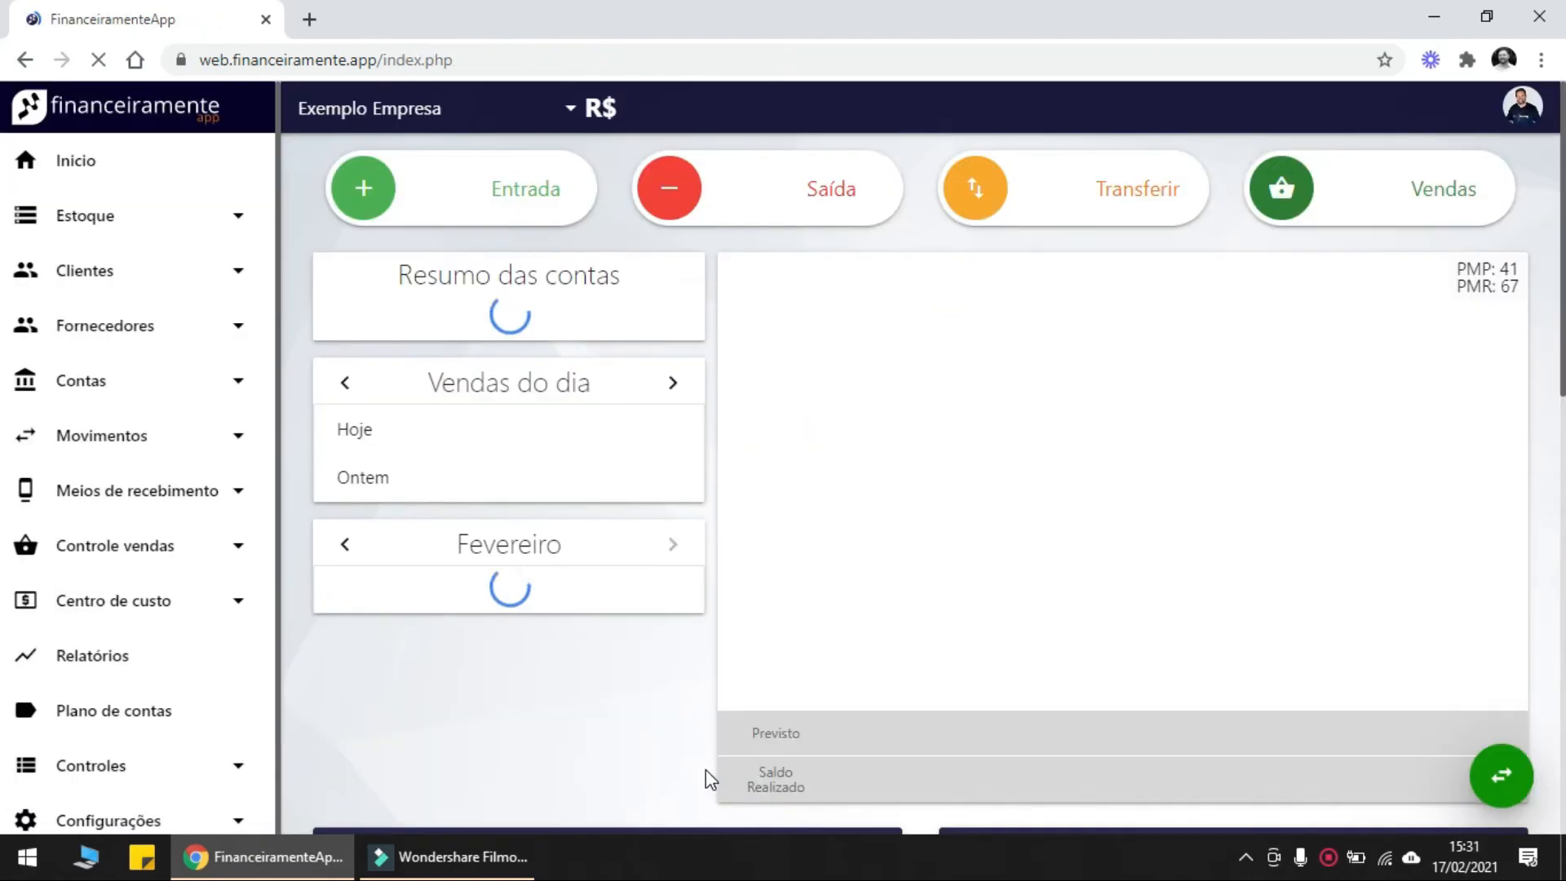